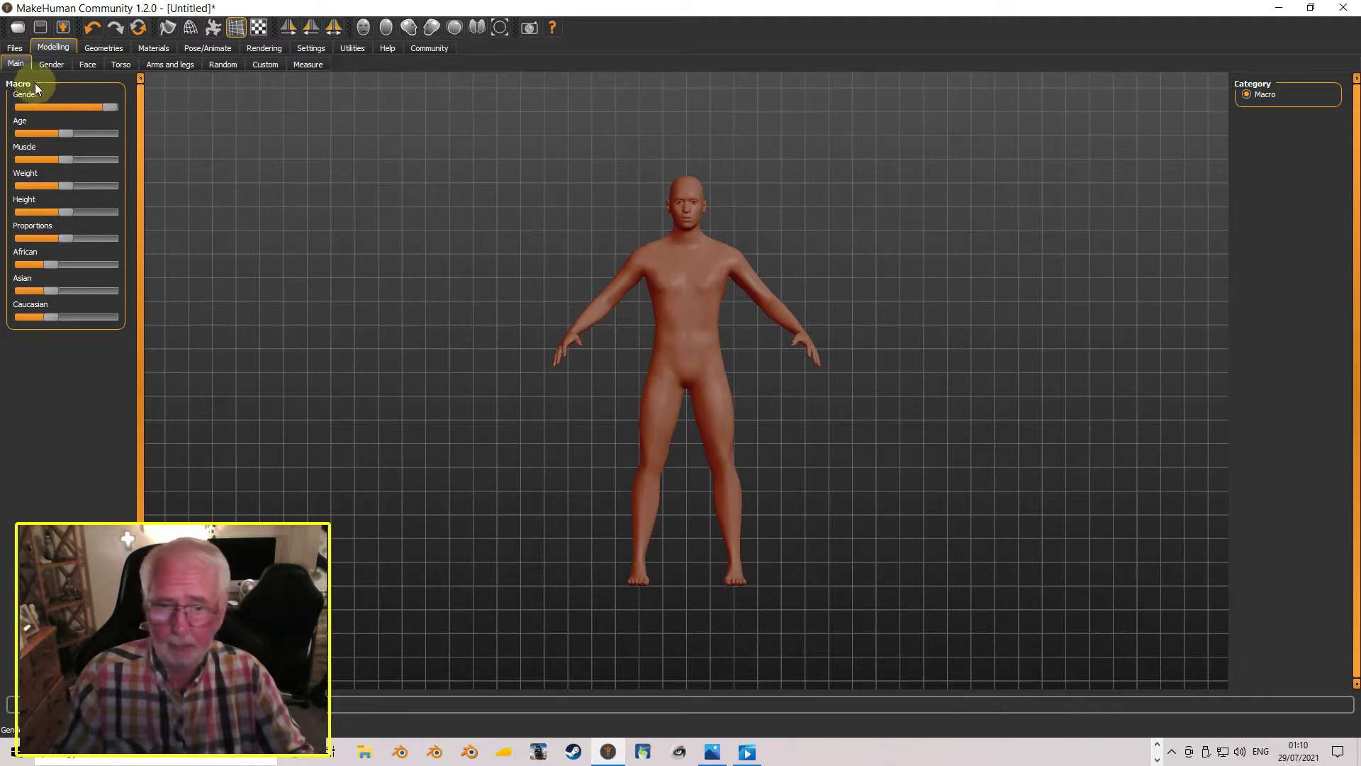
Dress the character in the M suit 01 outfit and the Shoes01 shoes
{"action": "left_click", "coordinate": [106, 46]}
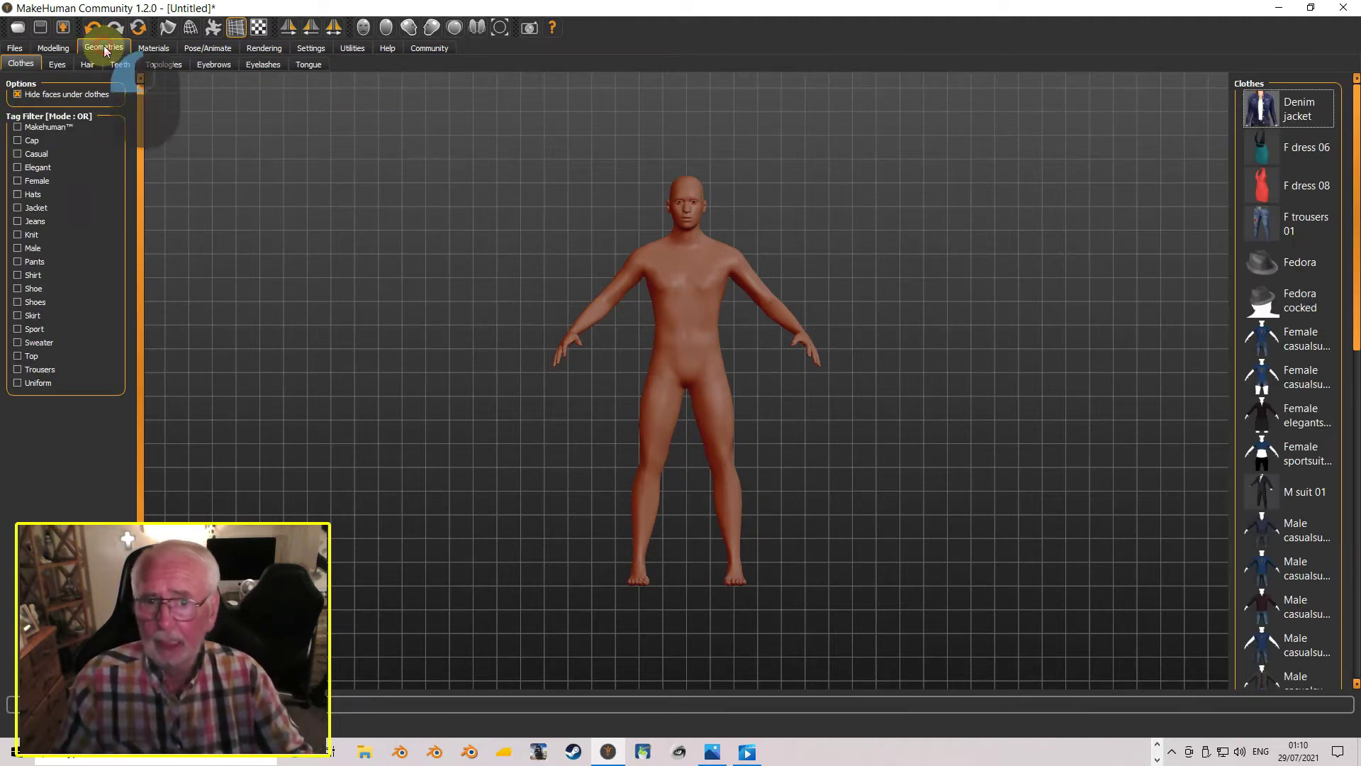
{"action": "left_click", "coordinate": [1291, 491]}
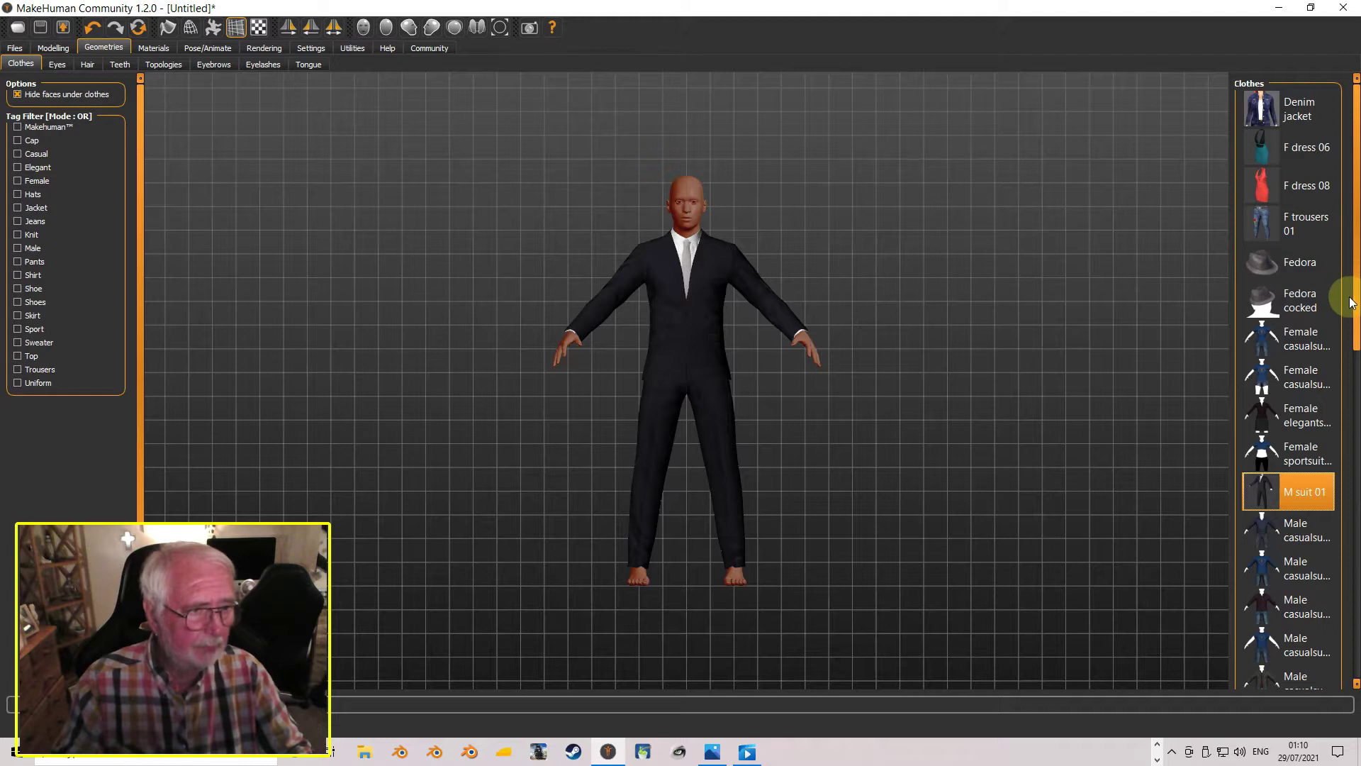
{"action": "left_click_drag", "start_coordinate": [1354, 295], "coordinate": [1354, 489]}
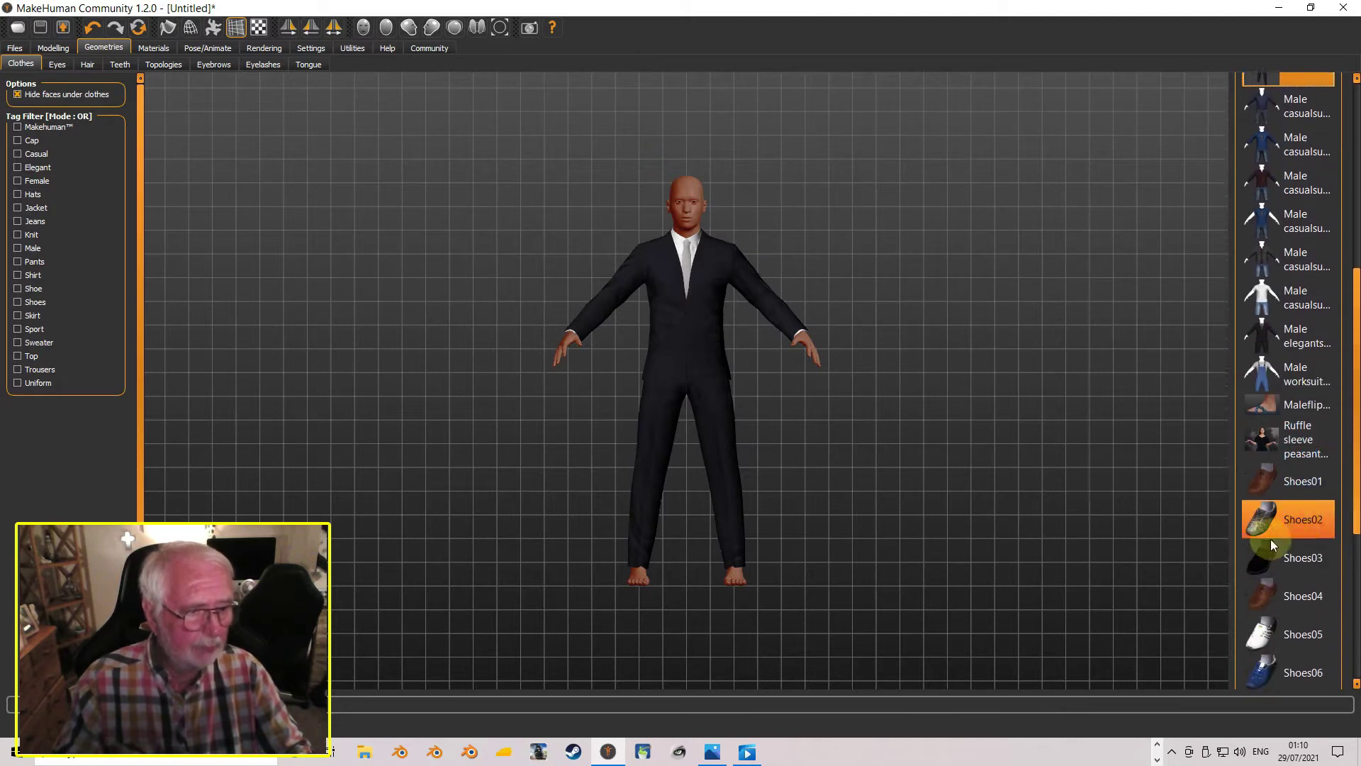
{"action": "left_click", "coordinate": [1267, 477]}
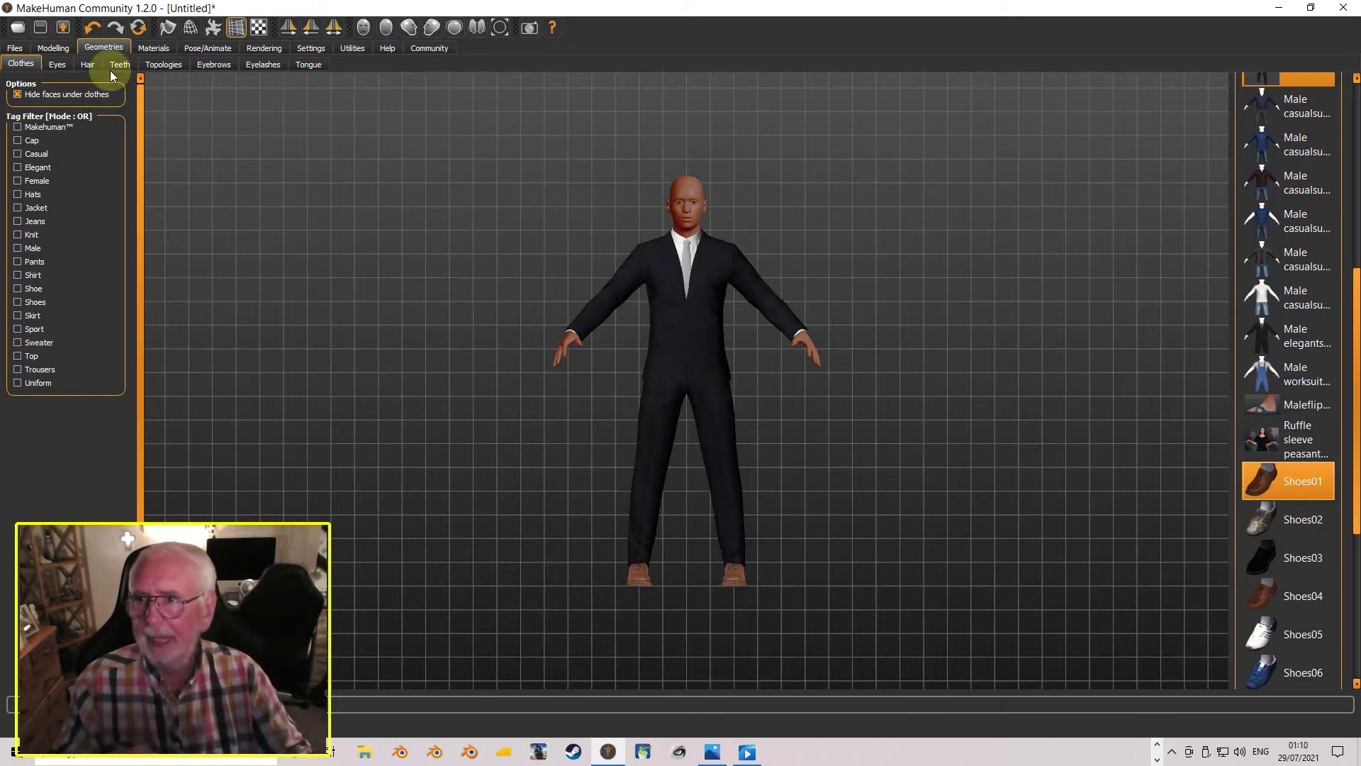
Give the character the Short04 hairstyle
{"action": "left_click", "coordinate": [87, 64]}
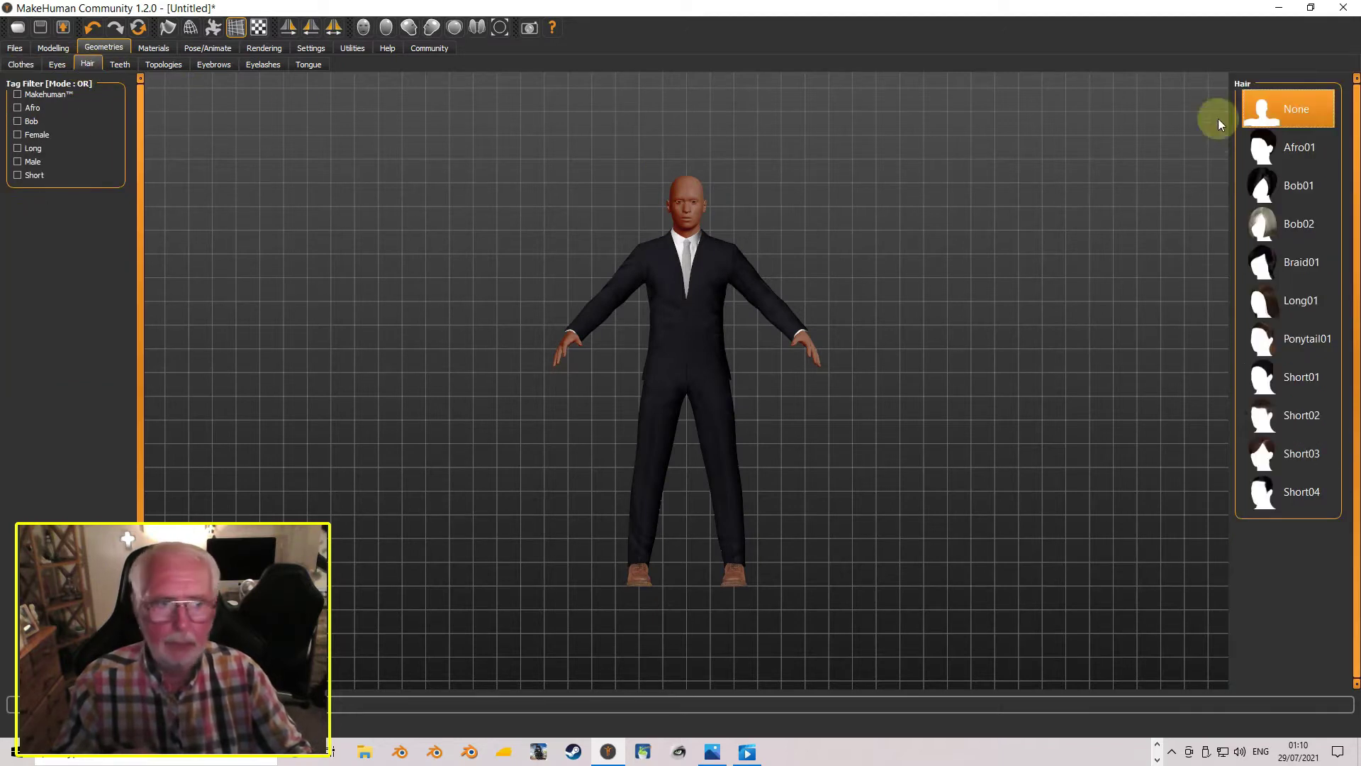
{"action": "left_click", "coordinate": [1283, 486]}
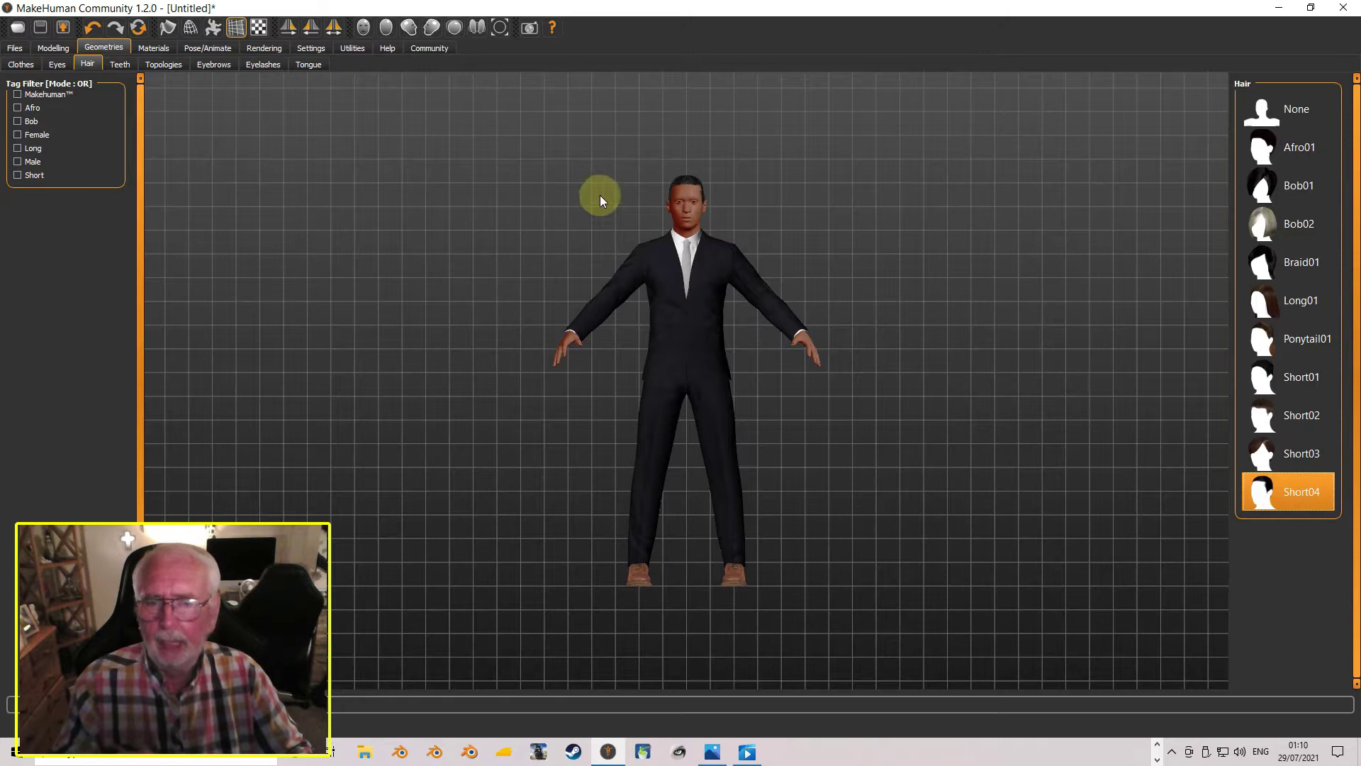
{"action": "scroll", "coordinate": [685, 199], "scroll_direction": "down", "scroll_amount": 5}
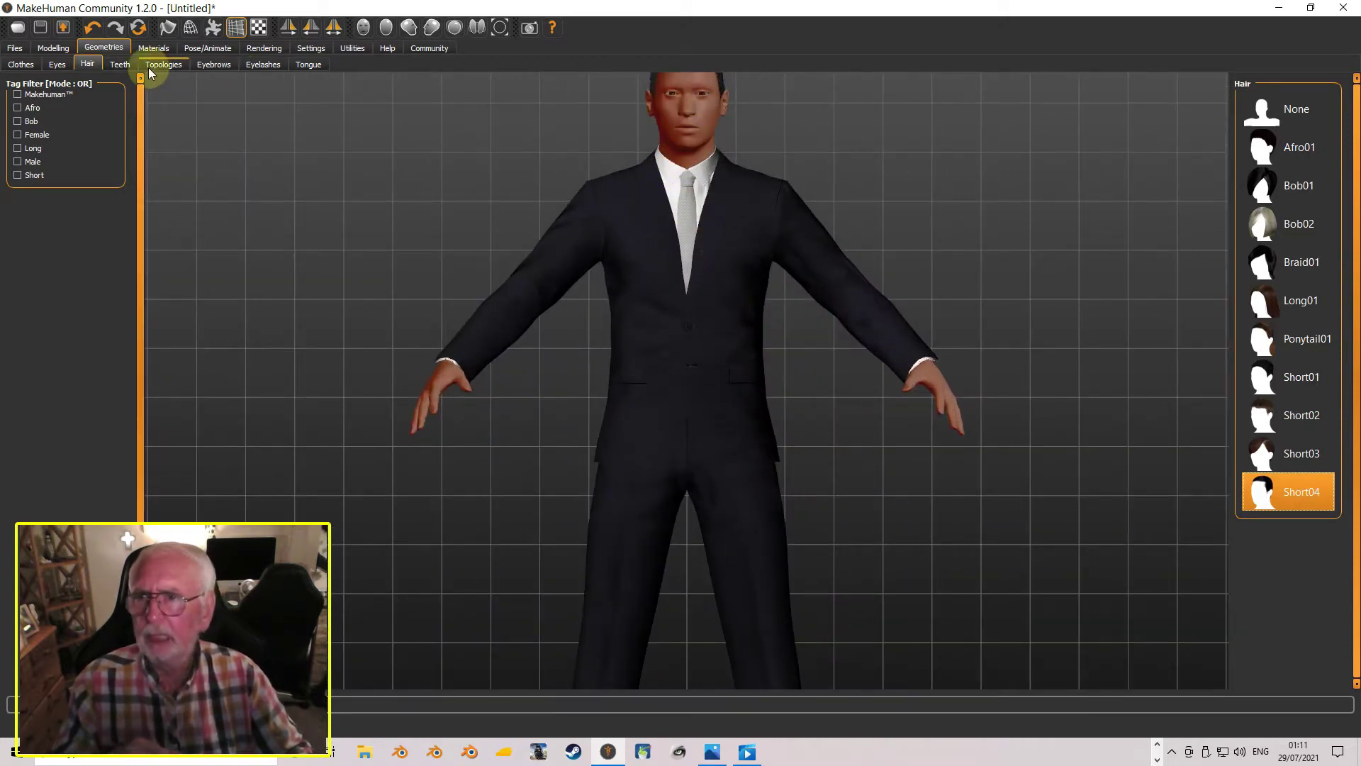
Add the last eyebrow style in the eyebrow library to the character's face
{"action": "left_click", "coordinate": [214, 65]}
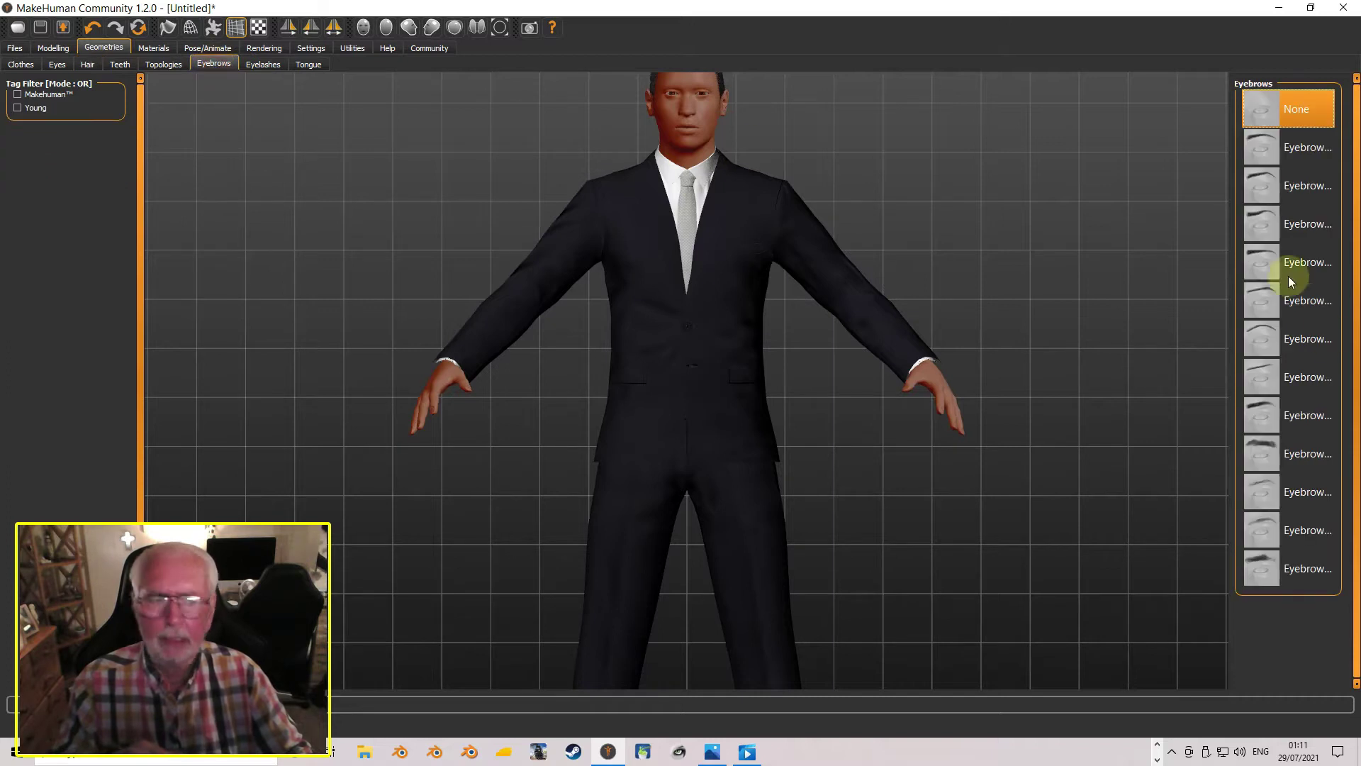
{"action": "left_click", "coordinate": [1270, 572]}
{"action": "scroll", "coordinate": [840, 225], "scroll_direction": "up", "scroll_amount": 3}
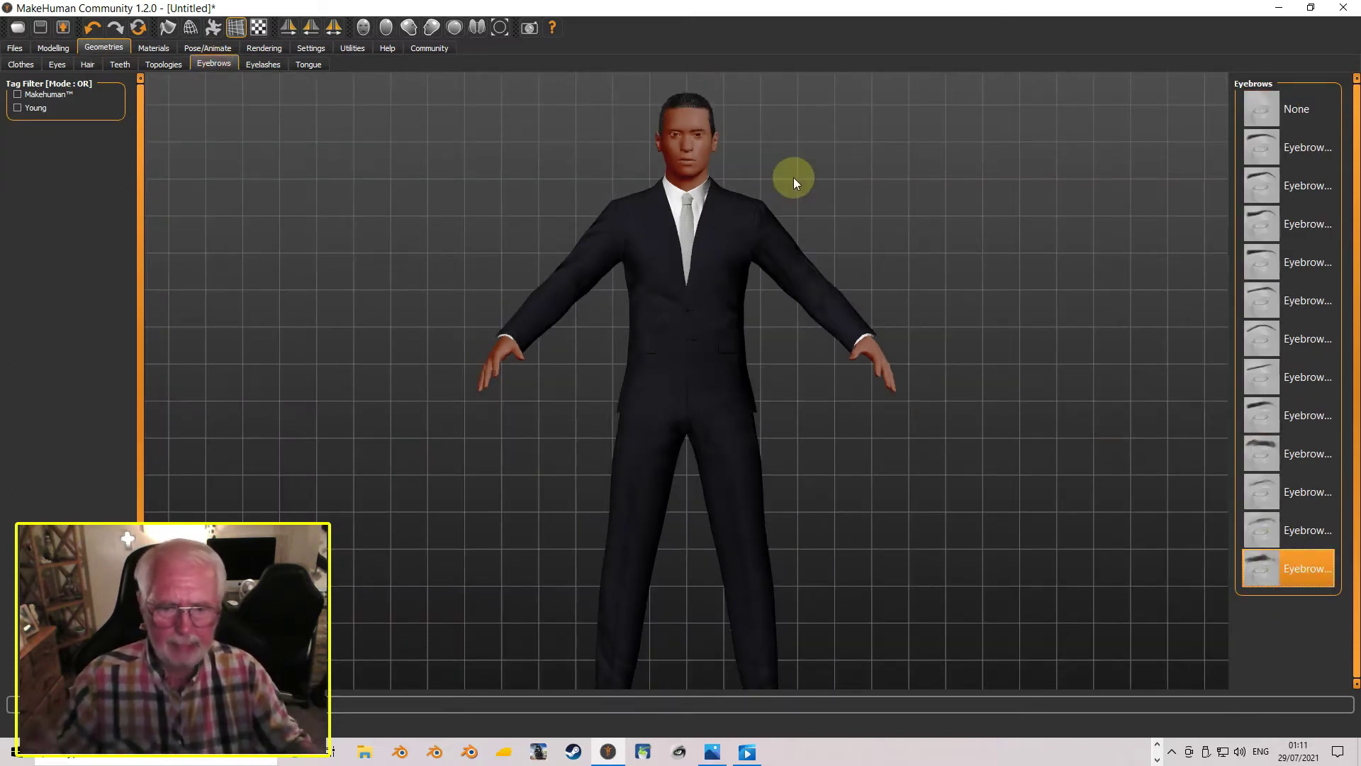
{"action": "scroll", "coordinate": [794, 180], "scroll_direction": "up", "scroll_amount": 2}
{"action": "scroll", "coordinate": [794, 183], "scroll_direction": "up", "scroll_amount": 1}
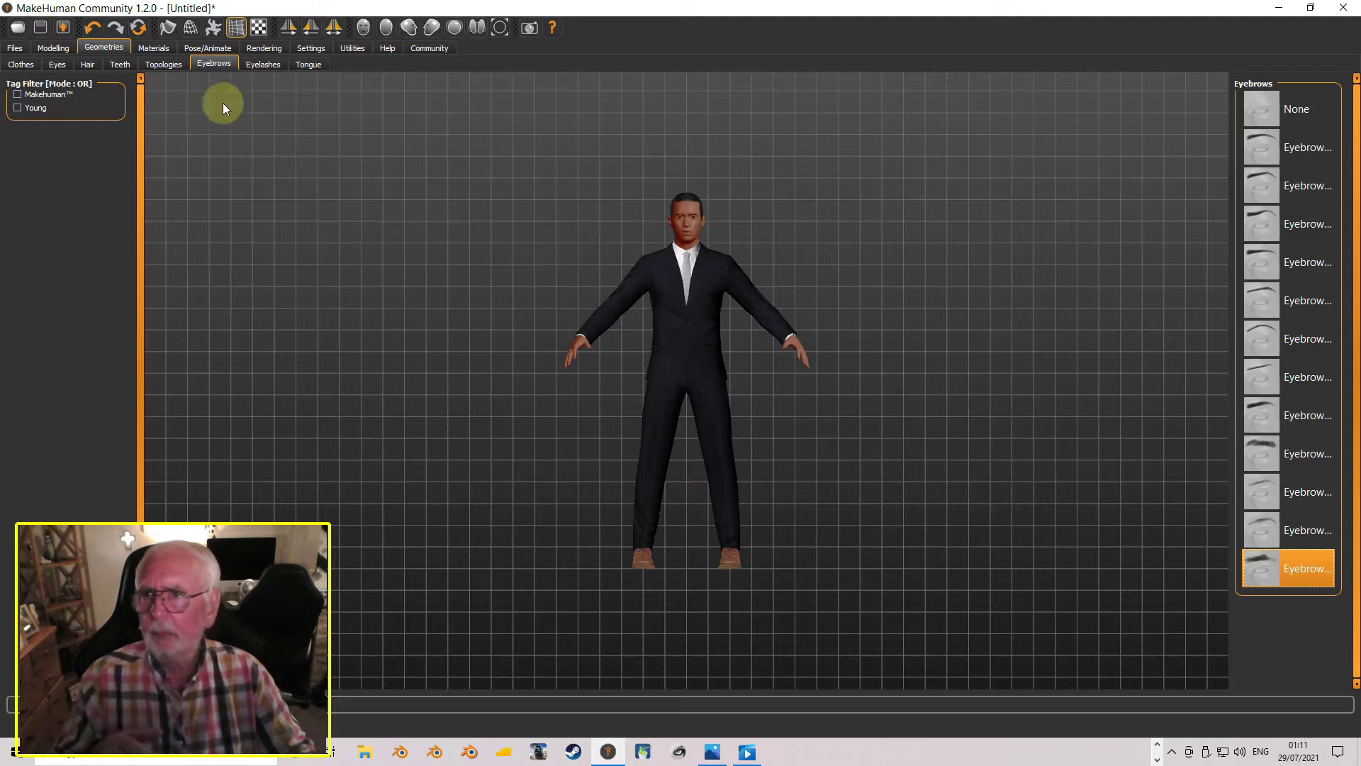
{"action": "left_click", "coordinate": [155, 48]}
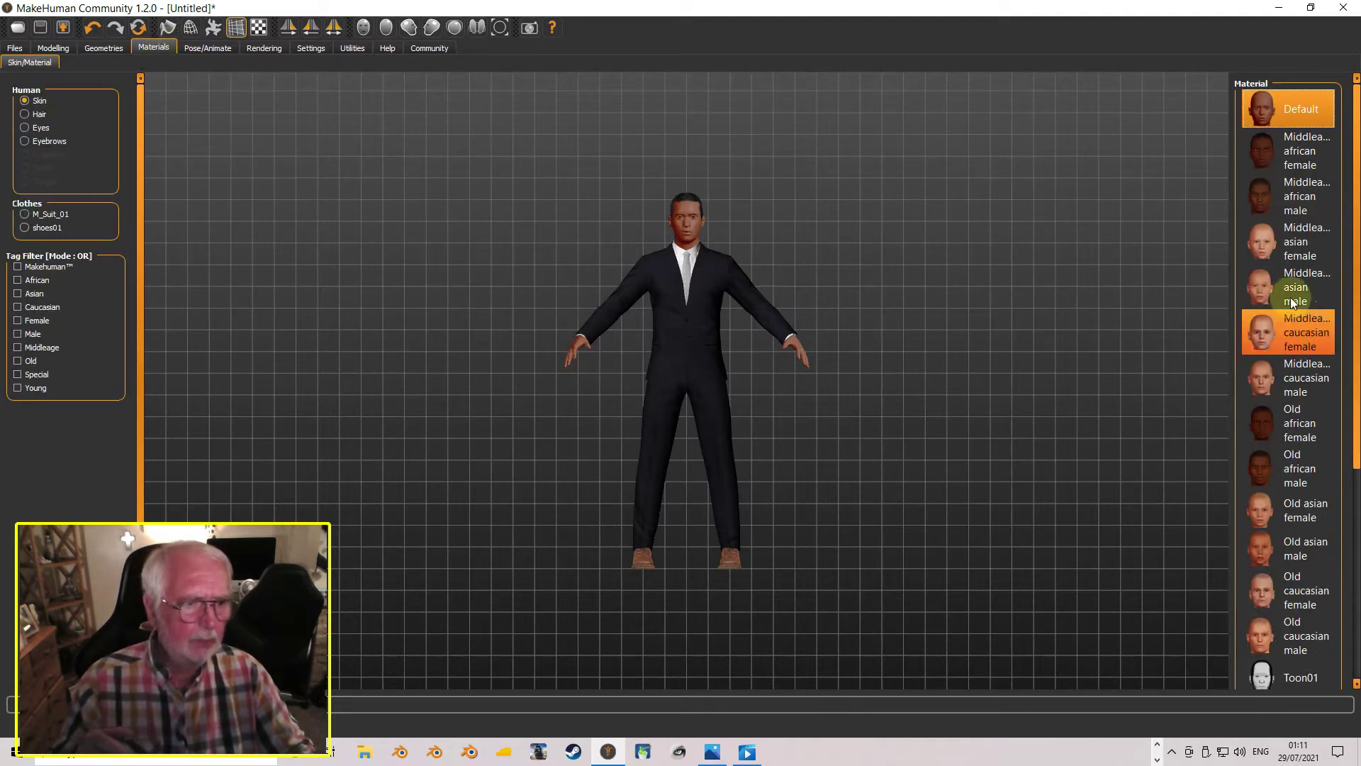
{"action": "left_click", "coordinate": [1355, 587]}
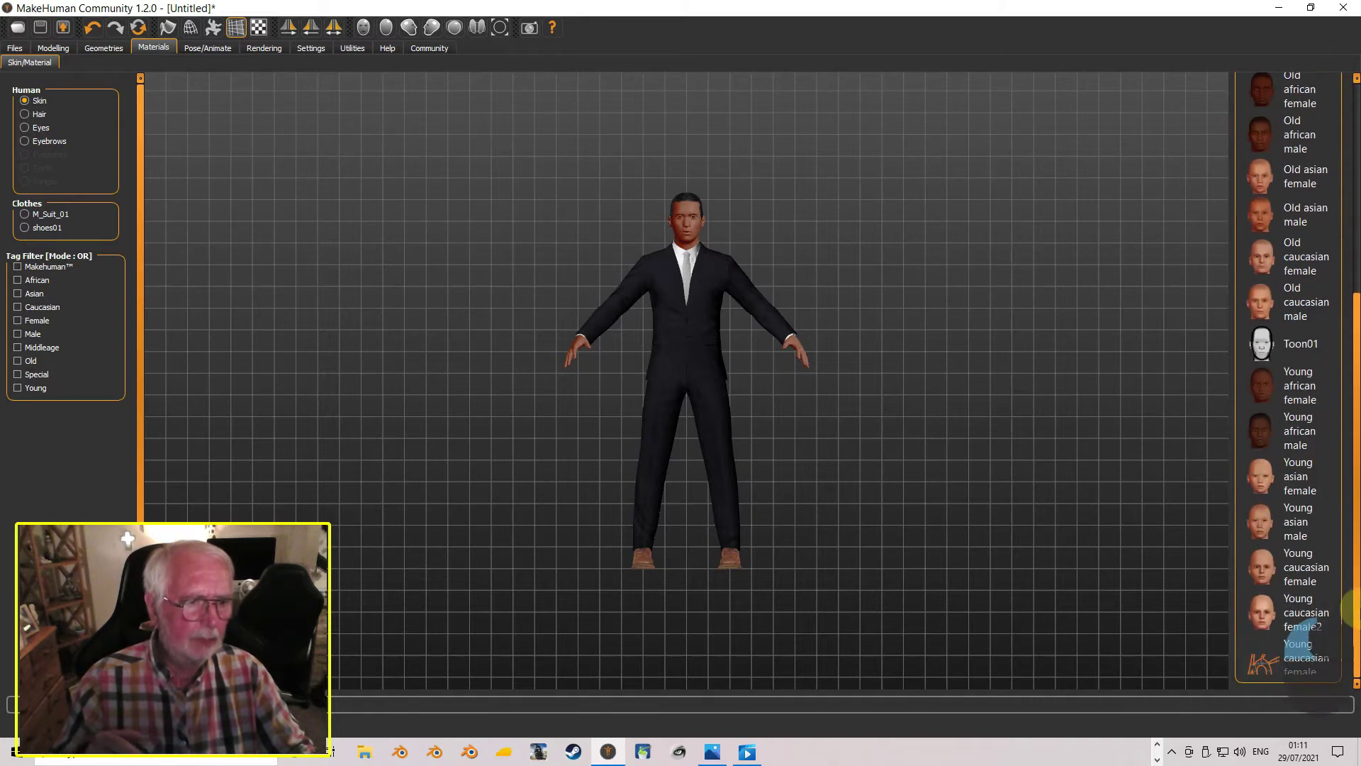
{"action": "left_click_drag", "start_coordinate": [1356, 448], "coordinate": [1357, 292]}
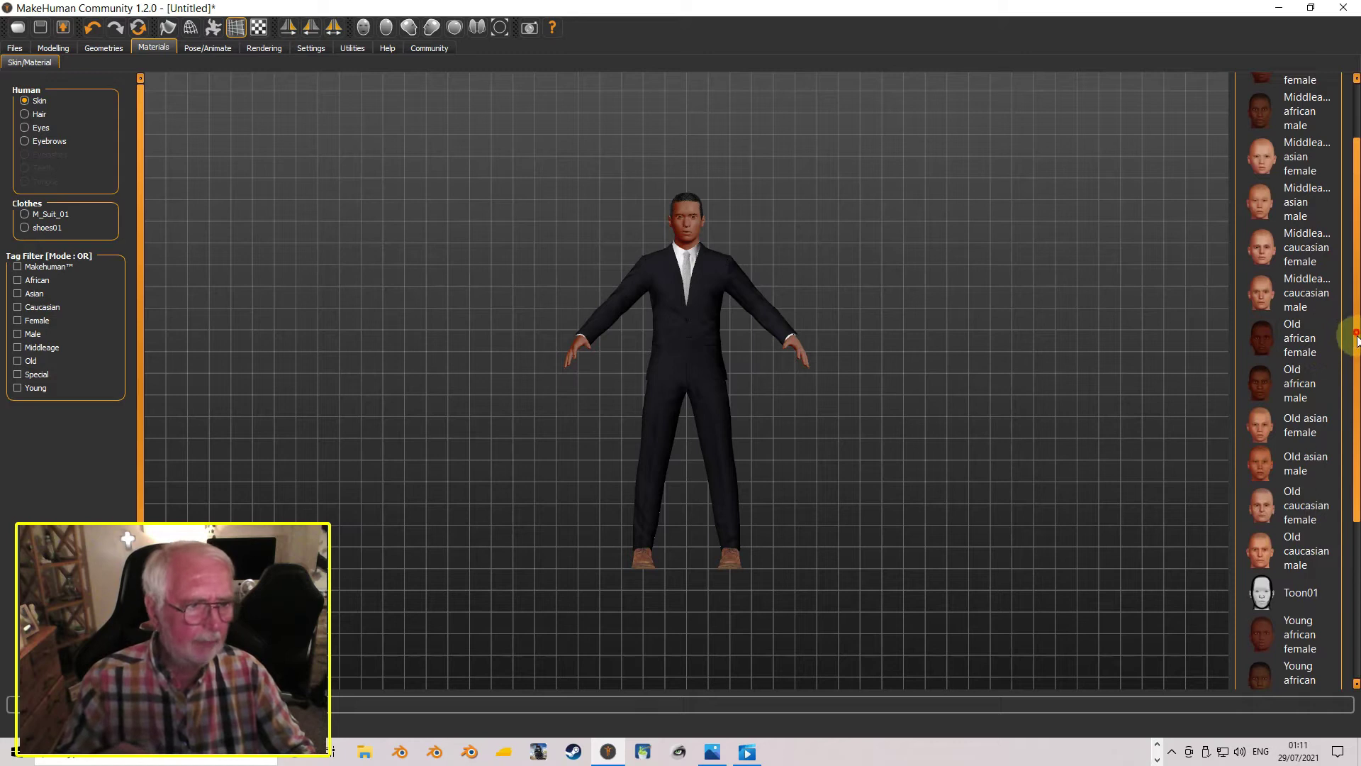
{"action": "left_click", "coordinate": [1356, 541]}
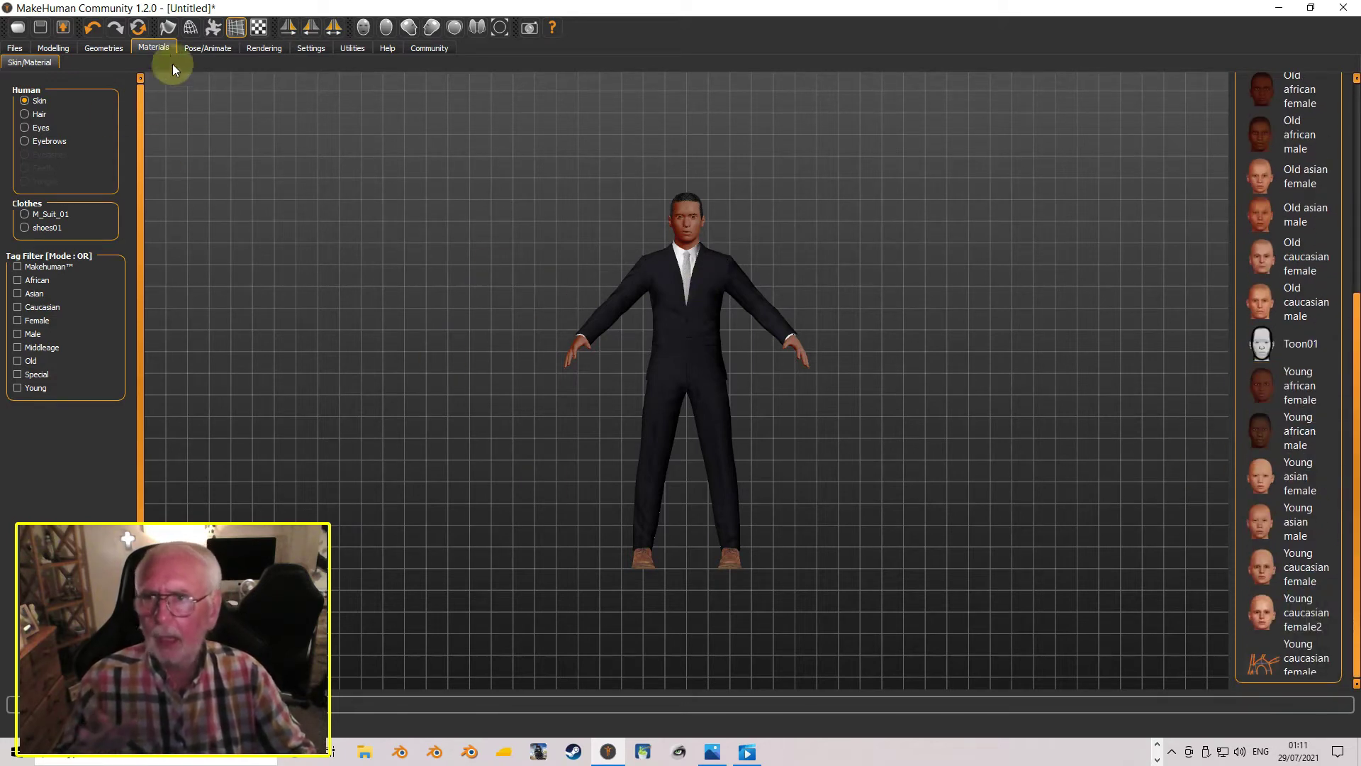
Try the Cmu mb, Default and Game engine rig presets on the character and return the rig to None
{"action": "left_click", "coordinate": [199, 48]}
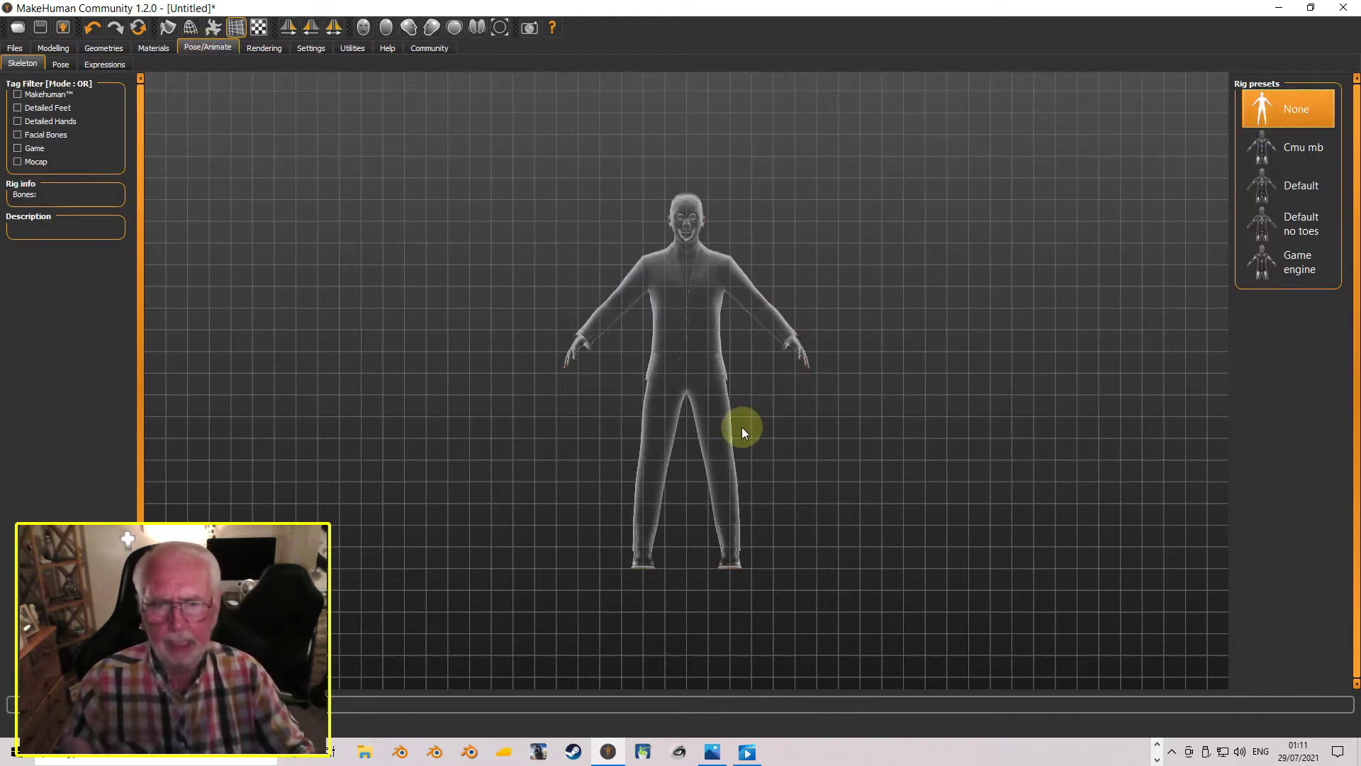
{"action": "scroll", "coordinate": [741, 427], "scroll_direction": "down", "scroll_amount": 2}
{"action": "scroll", "coordinate": [738, 425], "scroll_direction": "up", "scroll_amount": 5}
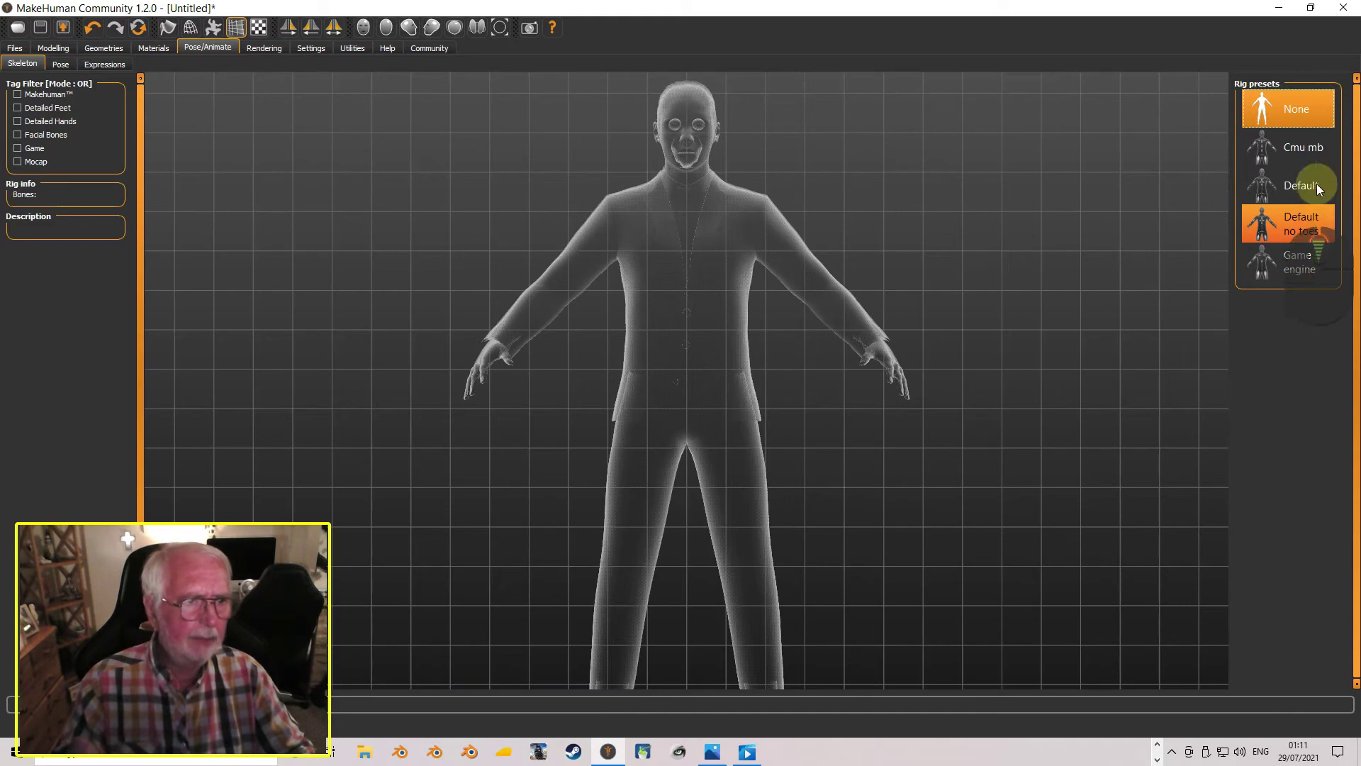
{"action": "left_click", "coordinate": [1313, 147]}
{"action": "left_click", "coordinate": [1300, 187]}
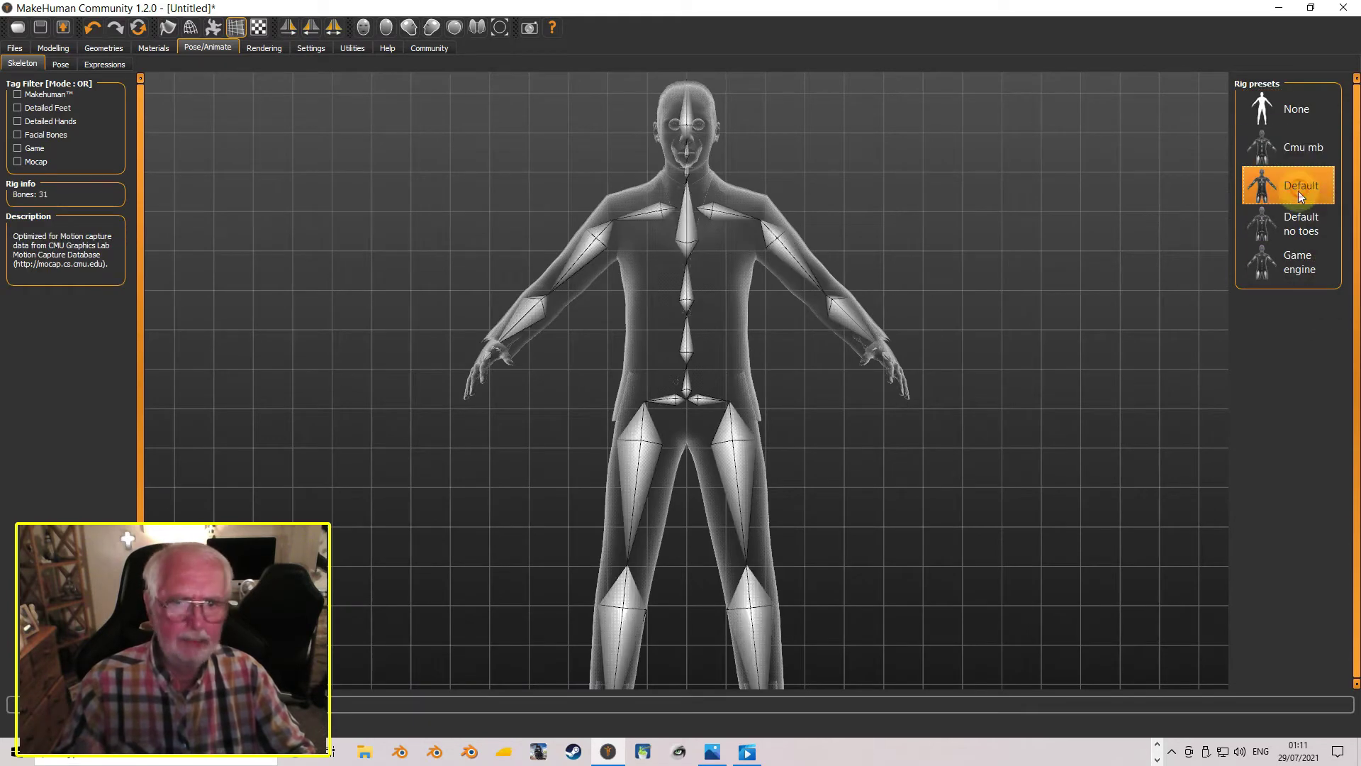
{"action": "left_click", "coordinate": [1290, 276]}
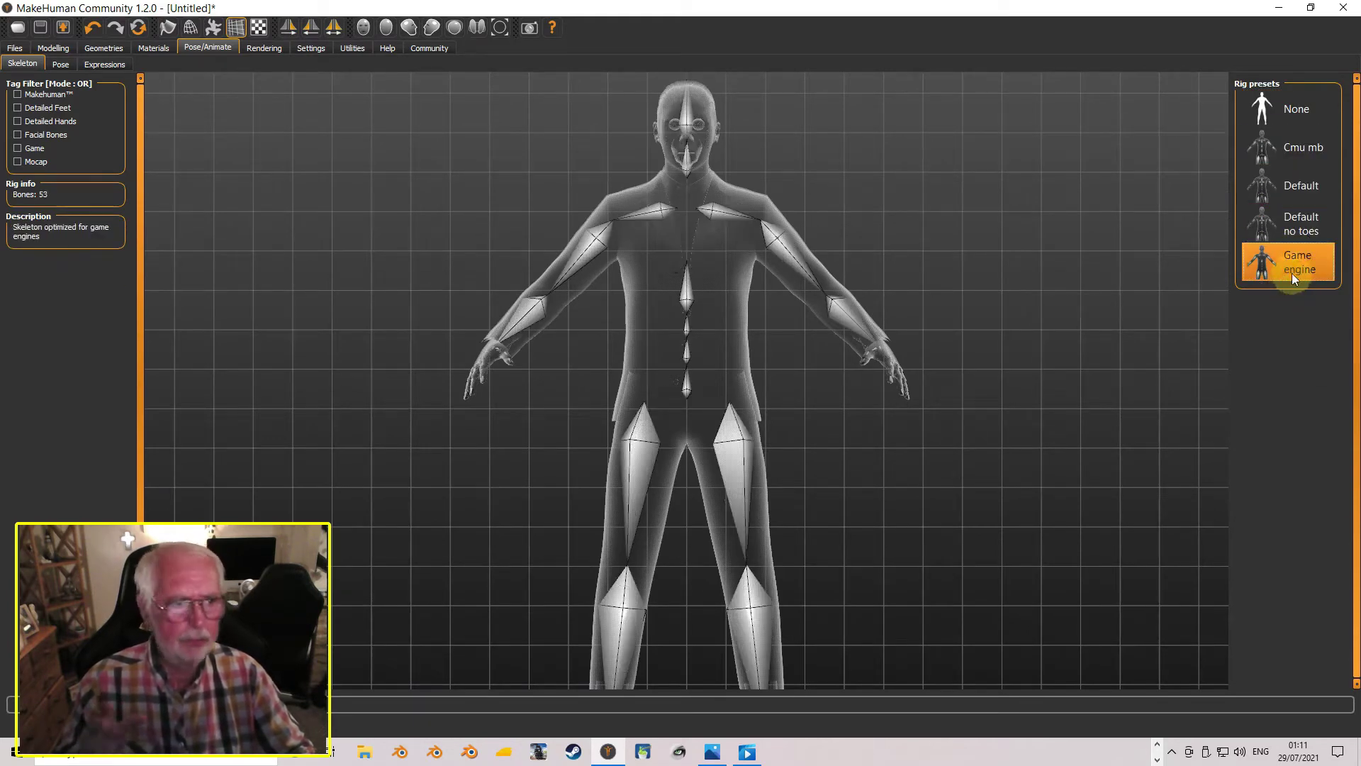
{"action": "scroll", "coordinate": [845, 318], "scroll_direction": "up", "scroll_amount": 2}
{"action": "scroll", "coordinate": [846, 315], "scroll_direction": "down", "scroll_amount": 3}
{"action": "scroll", "coordinate": [847, 315], "scroll_direction": "down", "scroll_amount": 3}
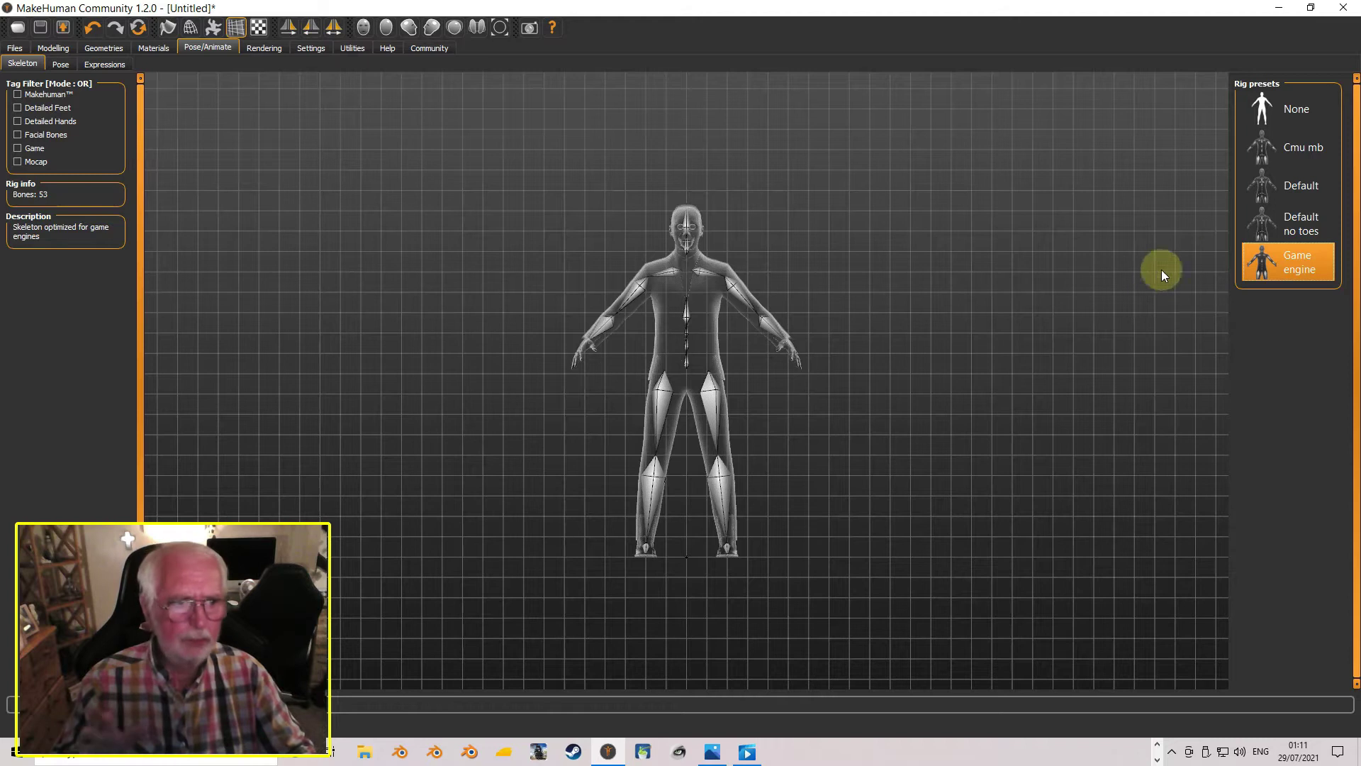
{"action": "left_click", "coordinate": [1312, 114]}
{"action": "scroll", "coordinate": [940, 355], "scroll_direction": "up", "scroll_amount": 1}
{"action": "scroll", "coordinate": [214, 134], "scroll_direction": "down", "scroll_amount": 1}
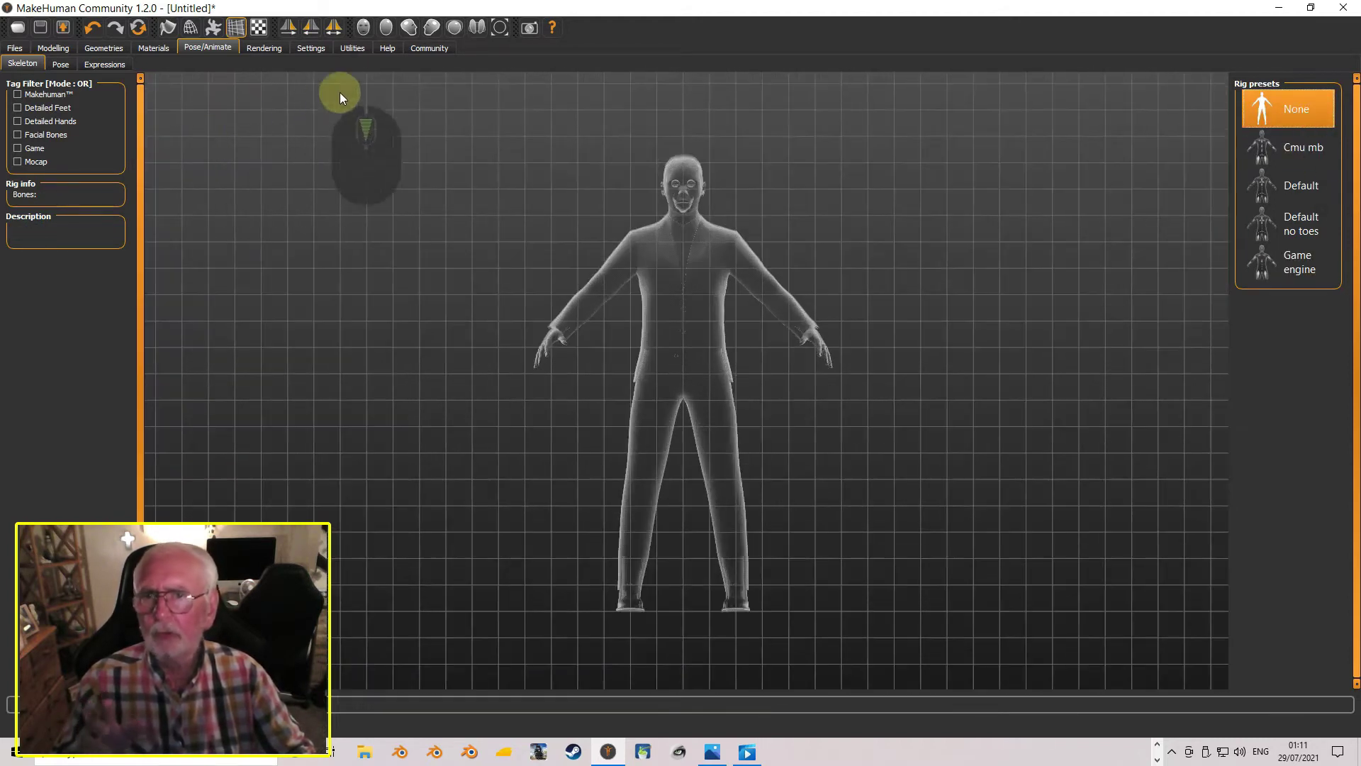
List the pose assets available for download from the community repository
{"action": "left_click", "coordinate": [421, 48]}
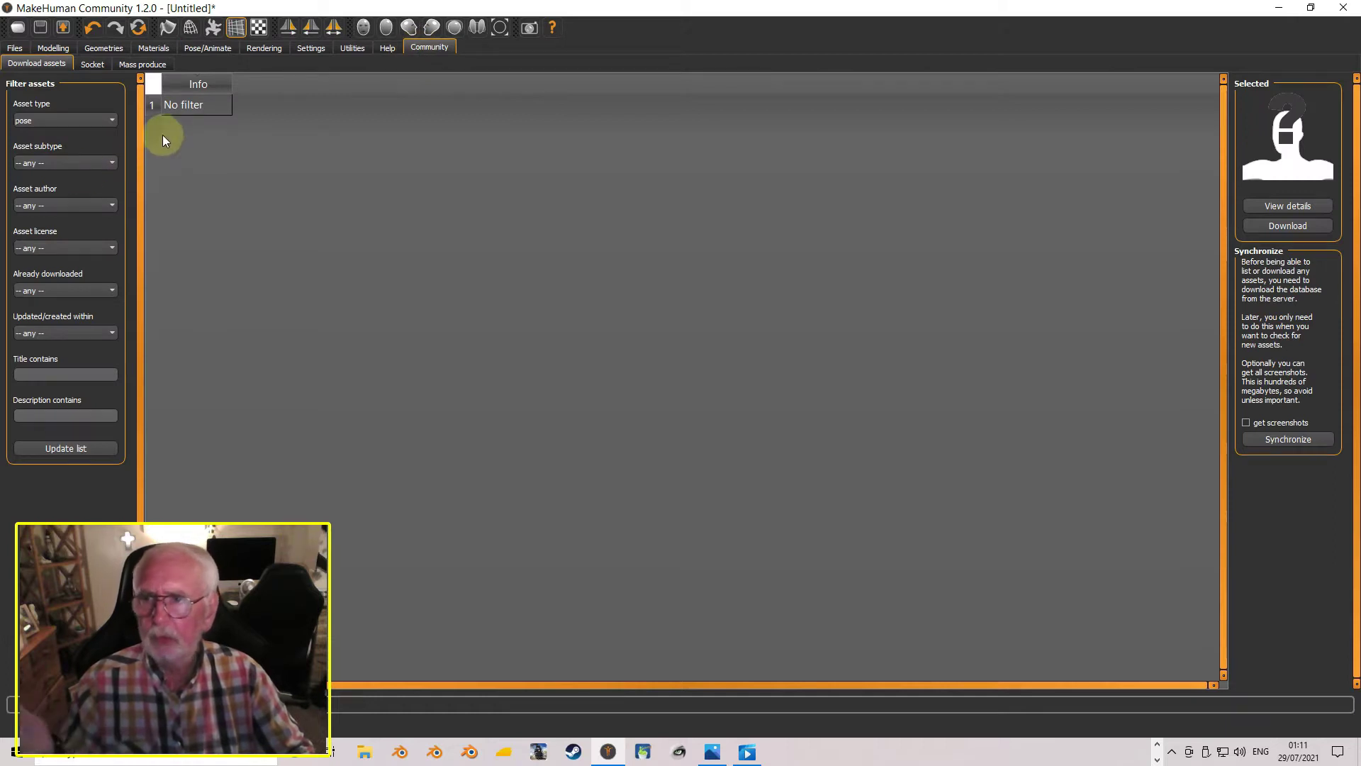
{"action": "left_click", "coordinate": [71, 447]}
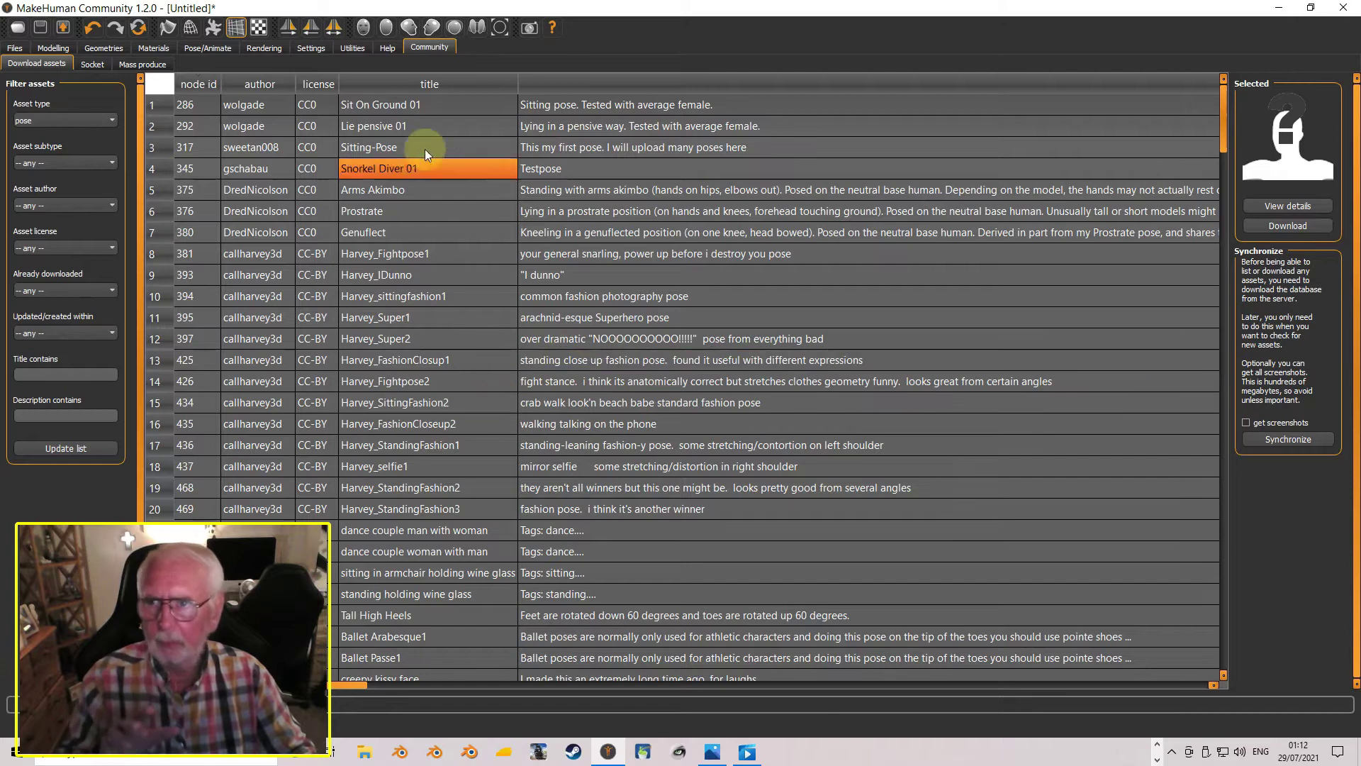
Try the Fight04, Fly01 and Fight02 poses on the suited character
{"action": "left_click", "coordinate": [205, 47]}
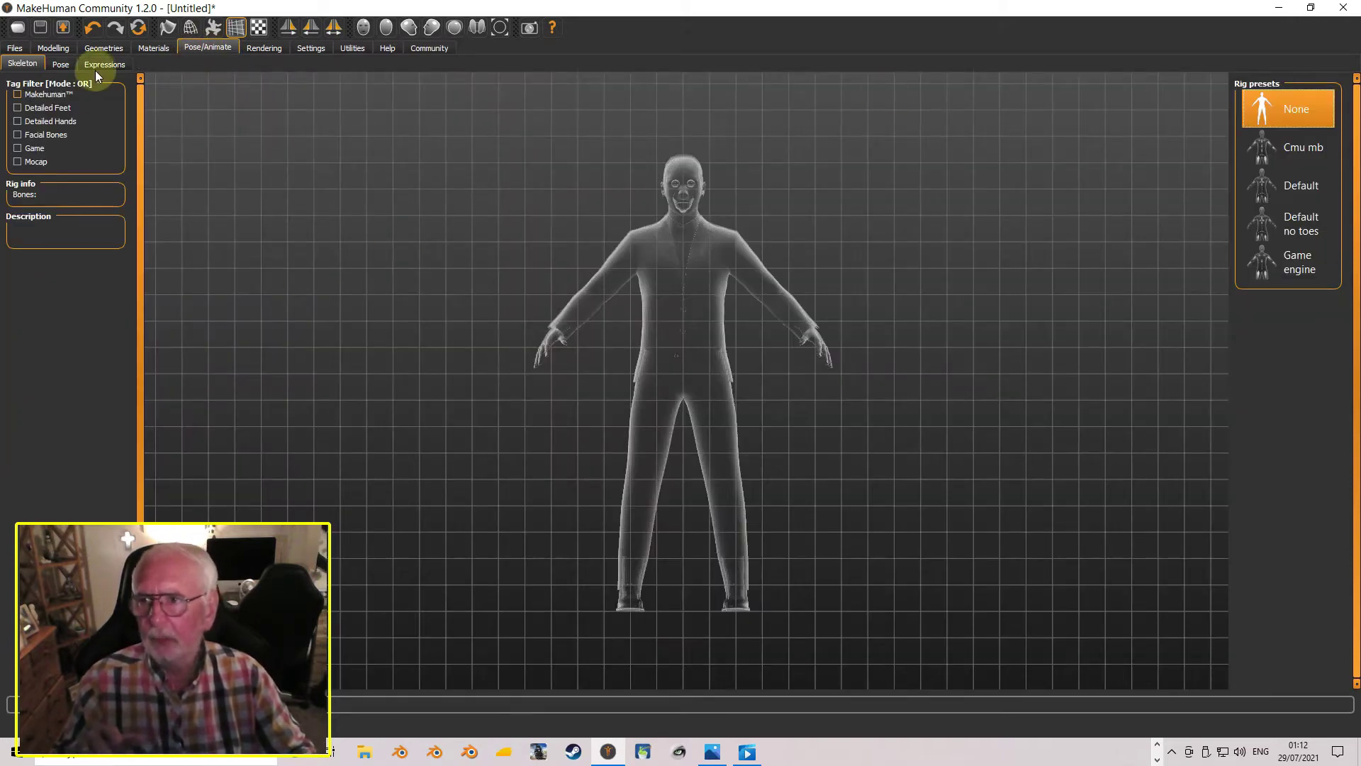
{"action": "left_click", "coordinate": [61, 66]}
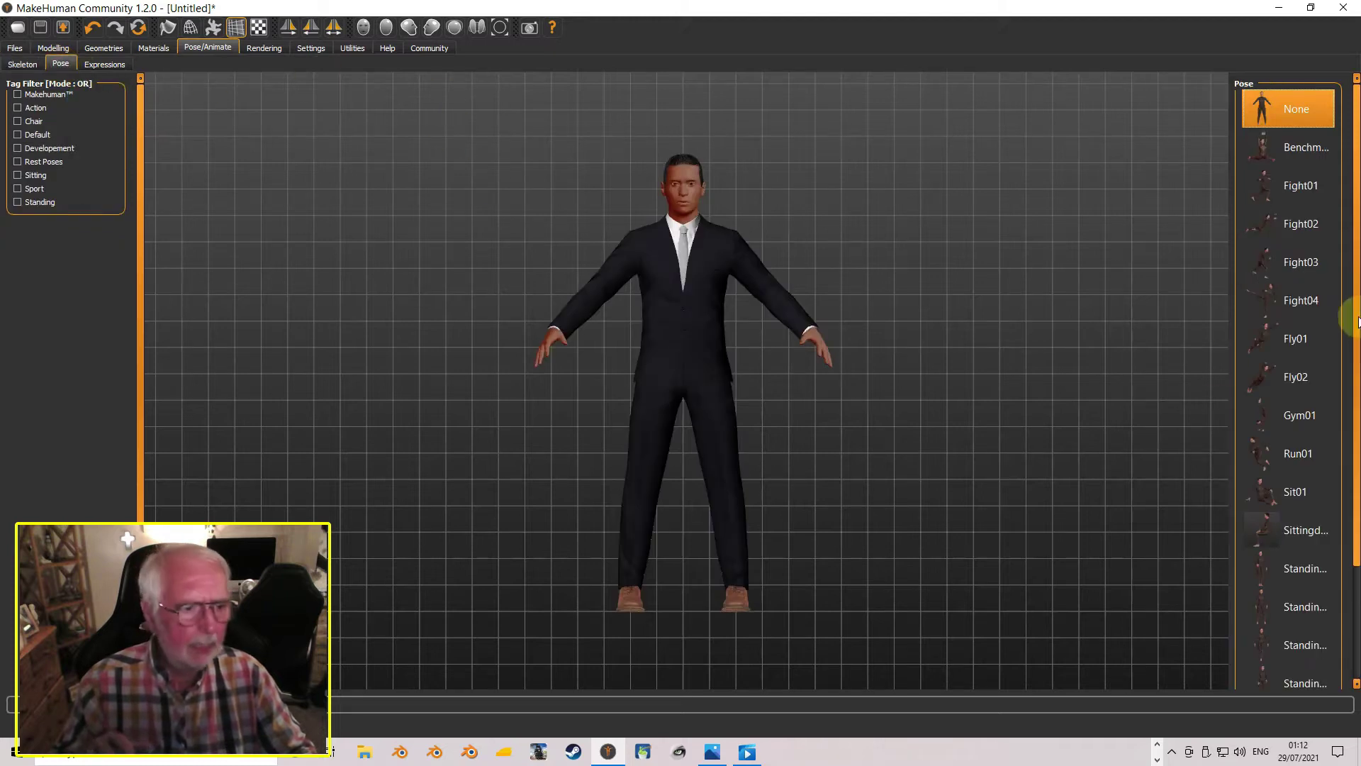
{"action": "left_click", "coordinate": [1295, 304]}
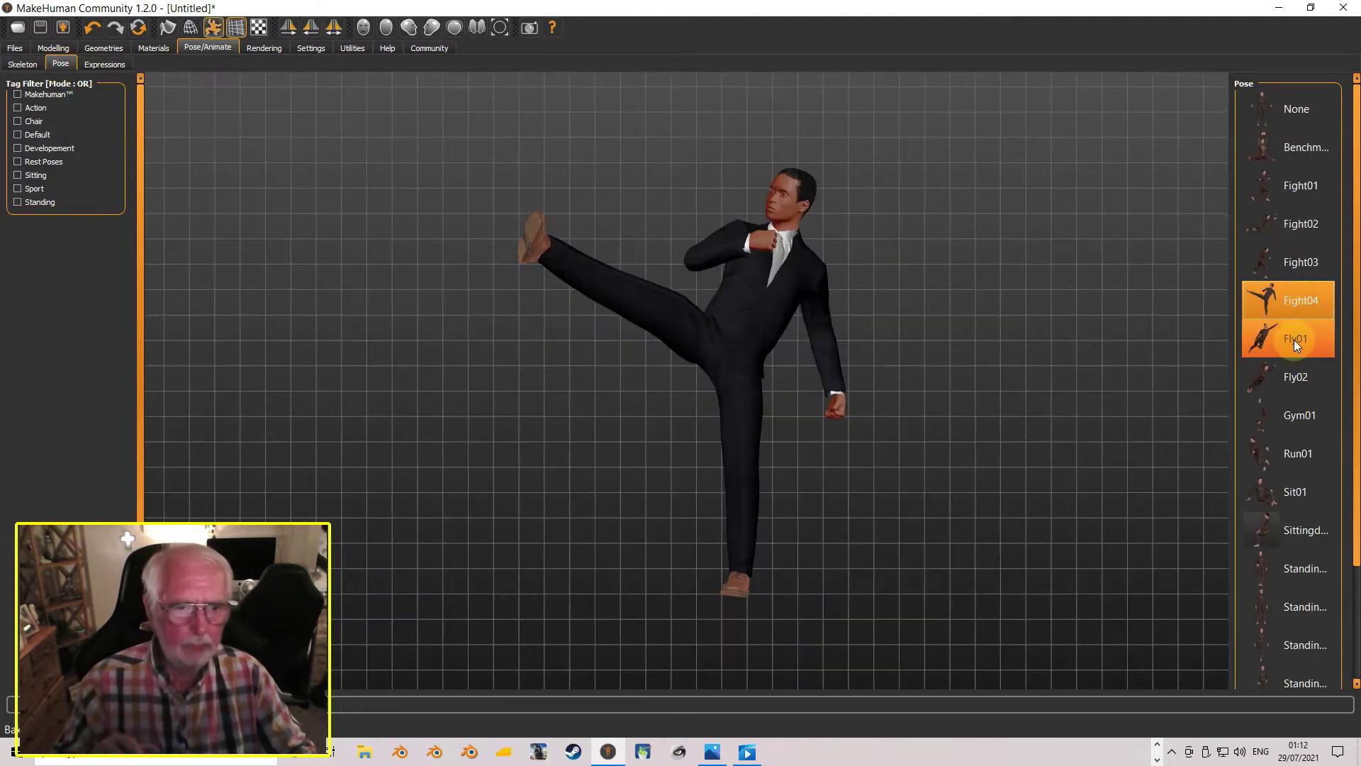
{"action": "left_click", "coordinate": [1295, 339]}
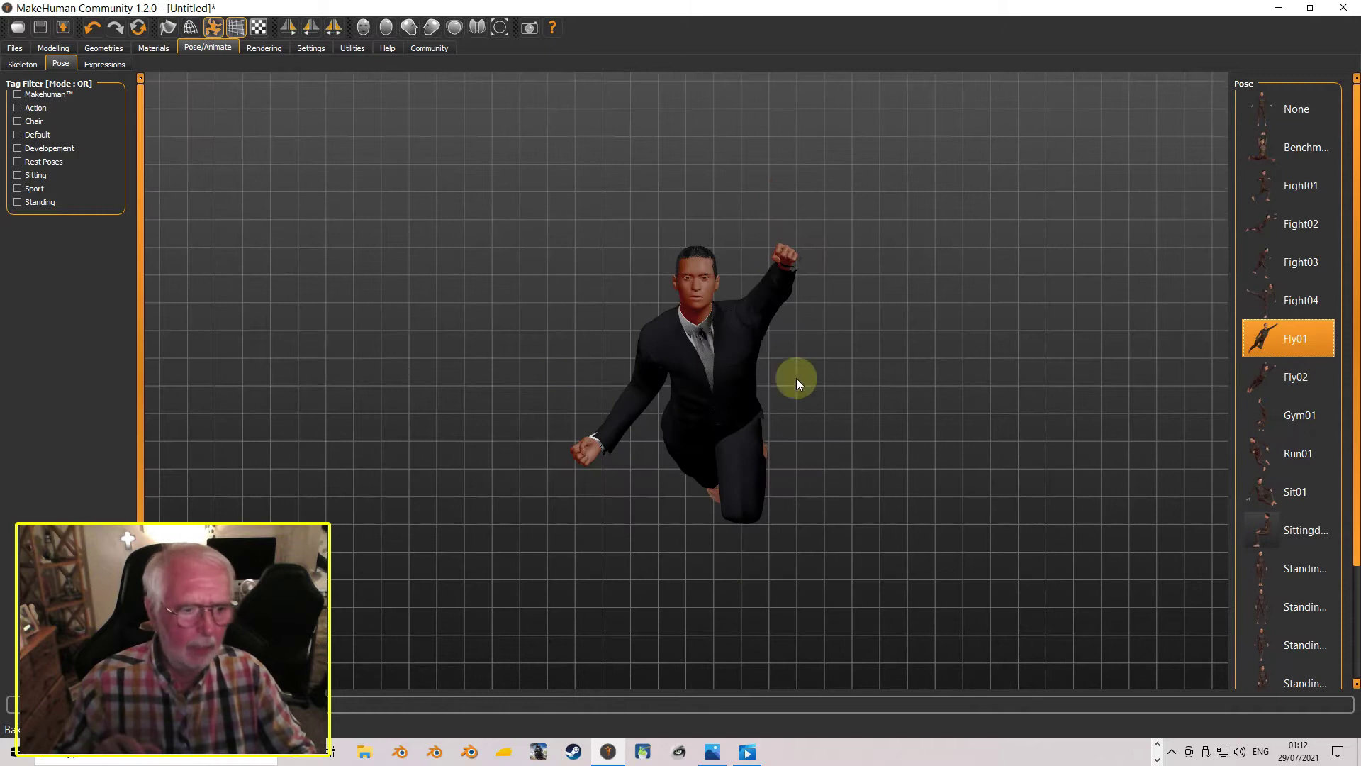
{"action": "left_click", "coordinate": [1279, 226]}
{"action": "left_click_drag", "start_coordinate": [766, 407], "coordinate": [822, 376]}
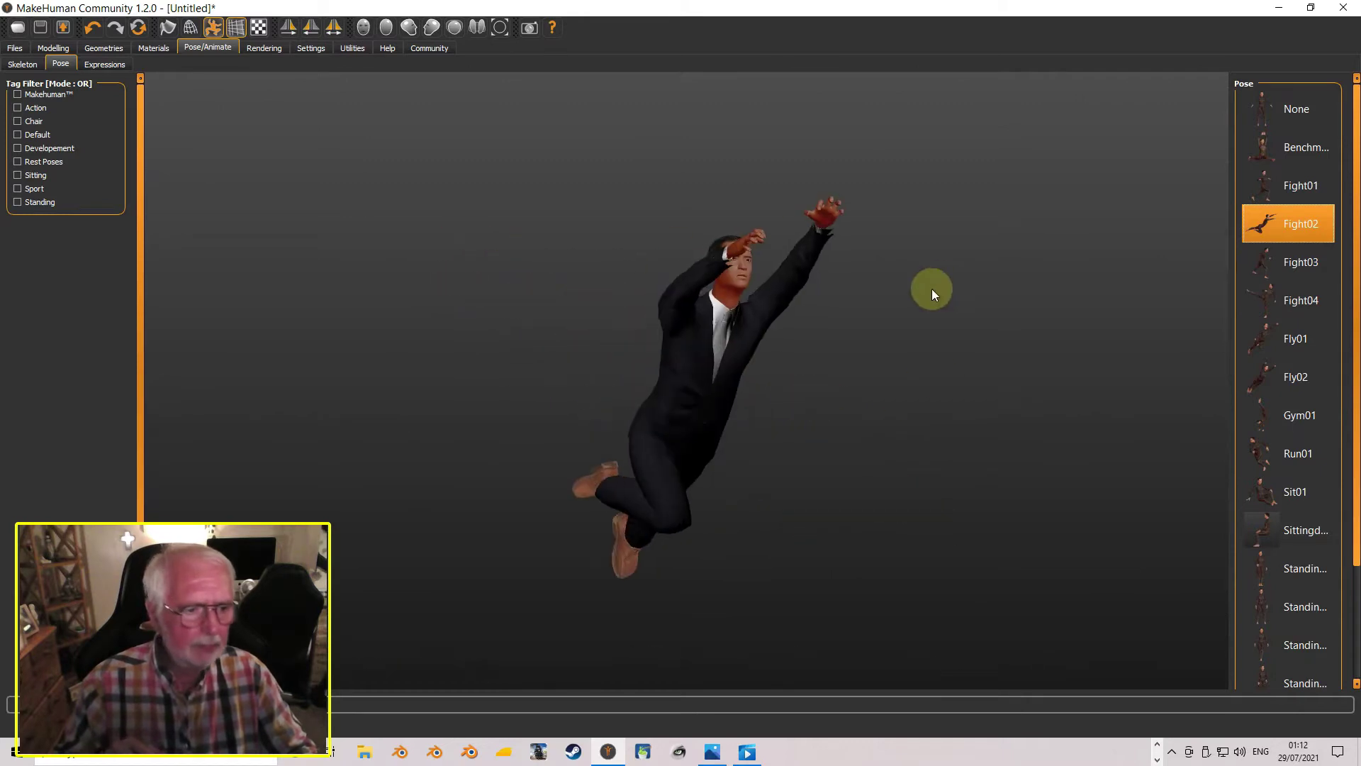
Apply the "Sittingd..." seated pose to the character and show the figure in side view
{"action": "left_click", "coordinate": [1307, 530]}
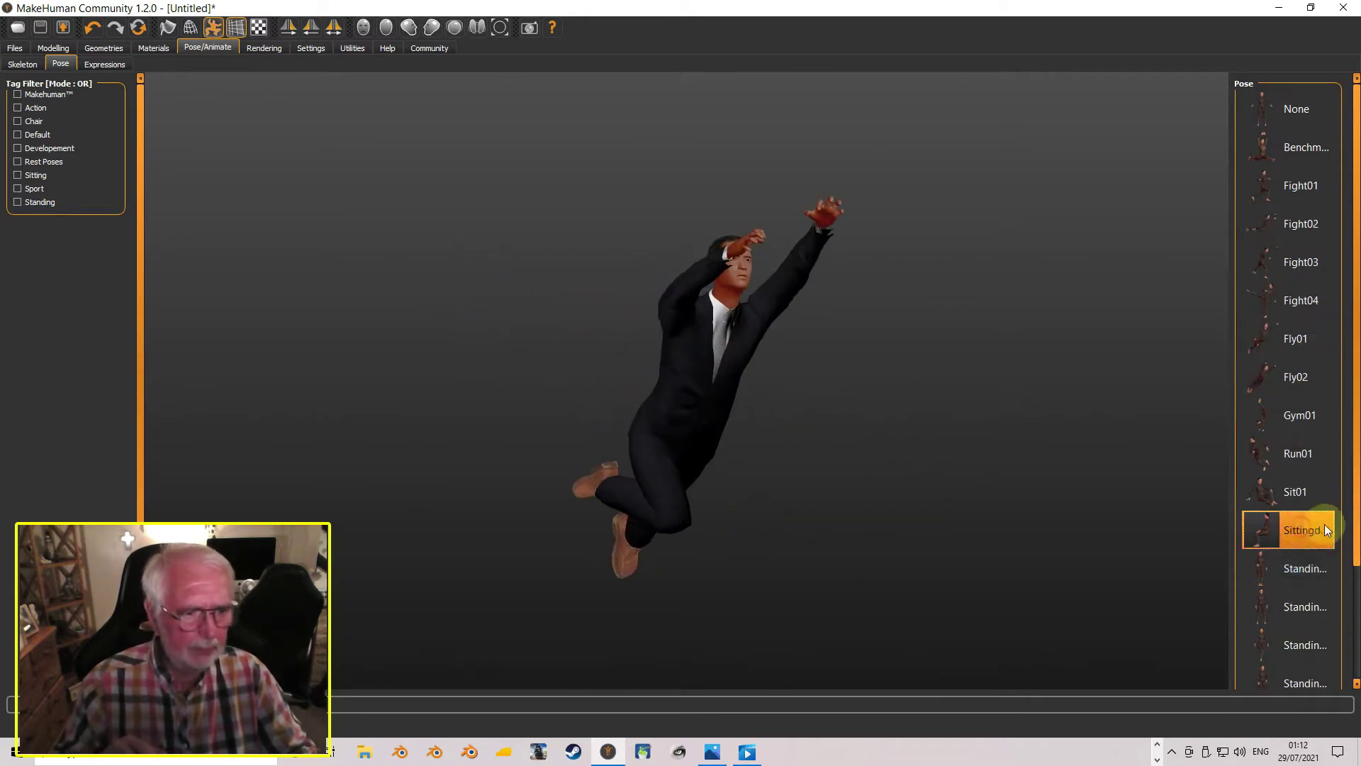
{"action": "mouse_move", "coordinate": [789, 353]}
{"action": "left_mouse_down"}
{"action": "mouse_move", "coordinate": [785, 390]}
{"action": "mouse_move", "coordinate": [1008, 348]}
{"action": "mouse_move", "coordinate": [624, 334]}
{"action": "mouse_move", "coordinate": [346, 363]}
{"action": "mouse_move", "coordinate": [878, 369]}
{"action": "mouse_move", "coordinate": [733, 367]}
{"action": "mouse_move", "coordinate": [858, 392]}
{"action": "mouse_move", "coordinate": [840, 348]}
{"action": "mouse_move", "coordinate": [823, 404]}
{"action": "mouse_move", "coordinate": [796, 395]}
{"action": "mouse_move", "coordinate": [878, 351]}
{"action": "mouse_move", "coordinate": [780, 373]}
{"action": "left_mouse_up"}
{"action": "scroll", "coordinate": [794, 392], "scroll_direction": "up", "scroll_amount": 5}
{"action": "scroll", "coordinate": [792, 393], "scroll_direction": "down", "scroll_amount": 5}
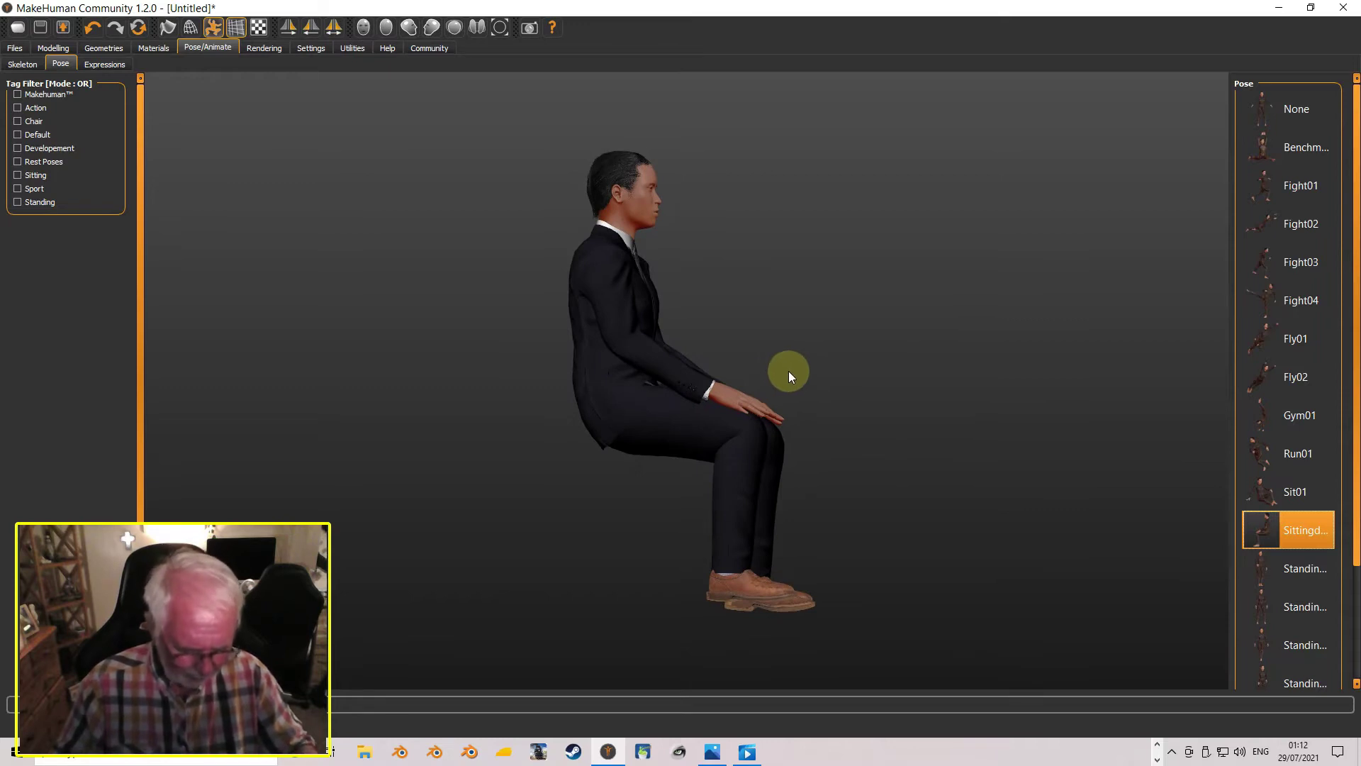
{"action": "left_click", "coordinate": [410, 32]}
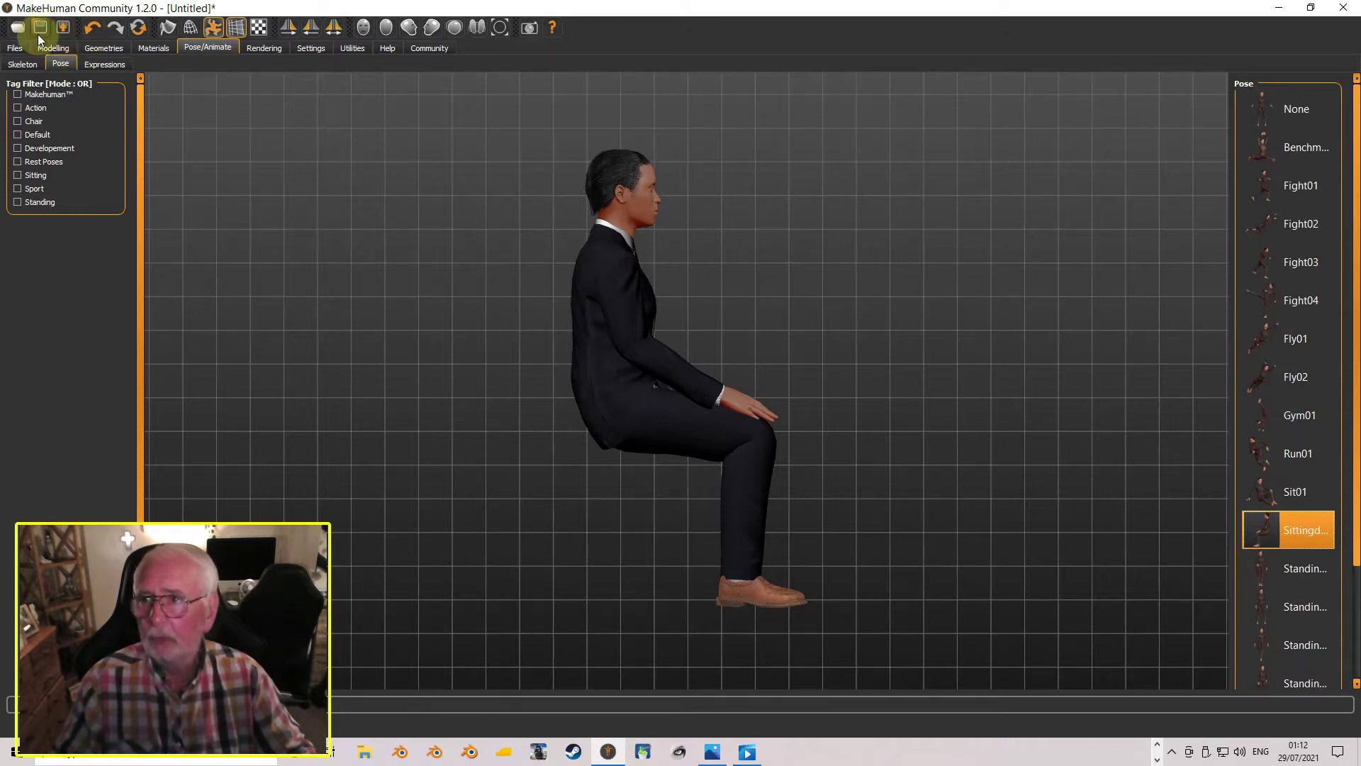
Set up the mesh export as Filmbox (fbx) with meter as the scale unit
{"action": "left_click", "coordinate": [64, 28]}
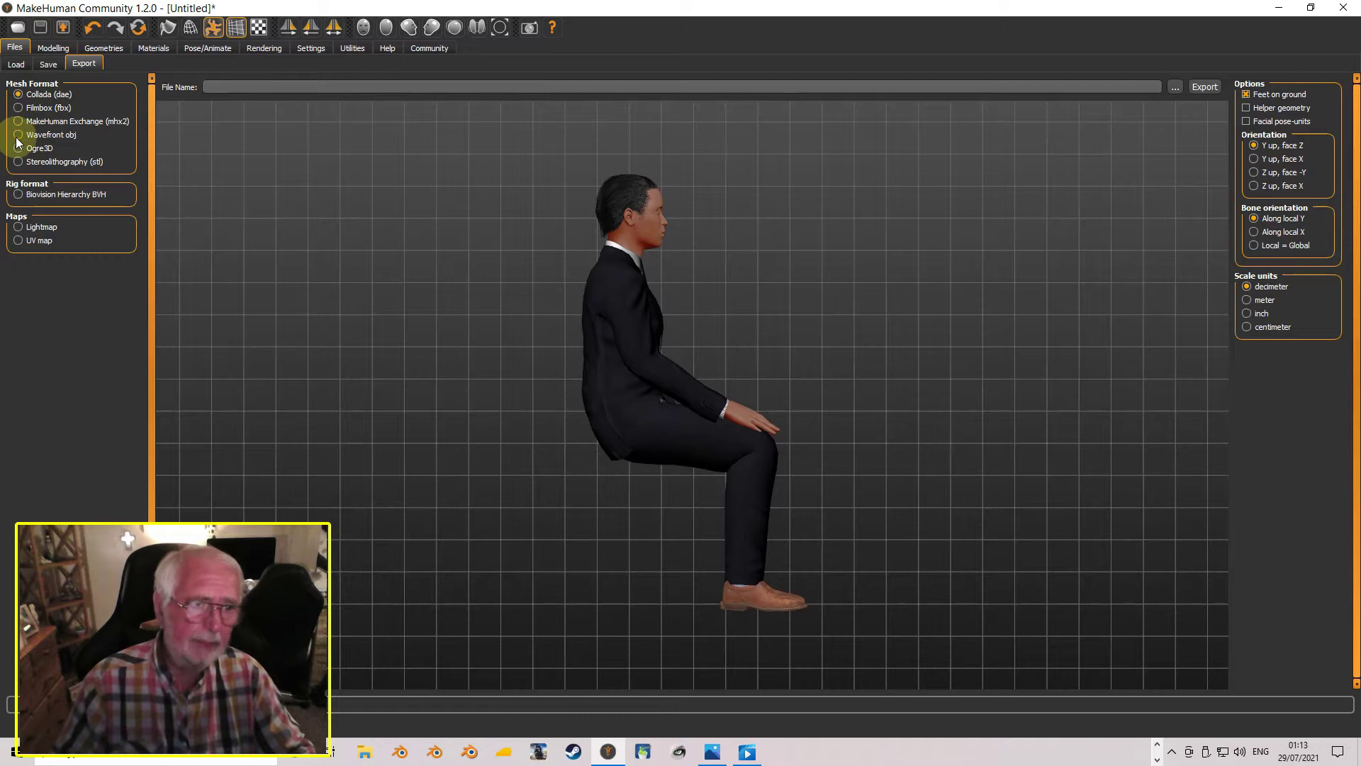
{"action": "left_click", "coordinate": [39, 107]}
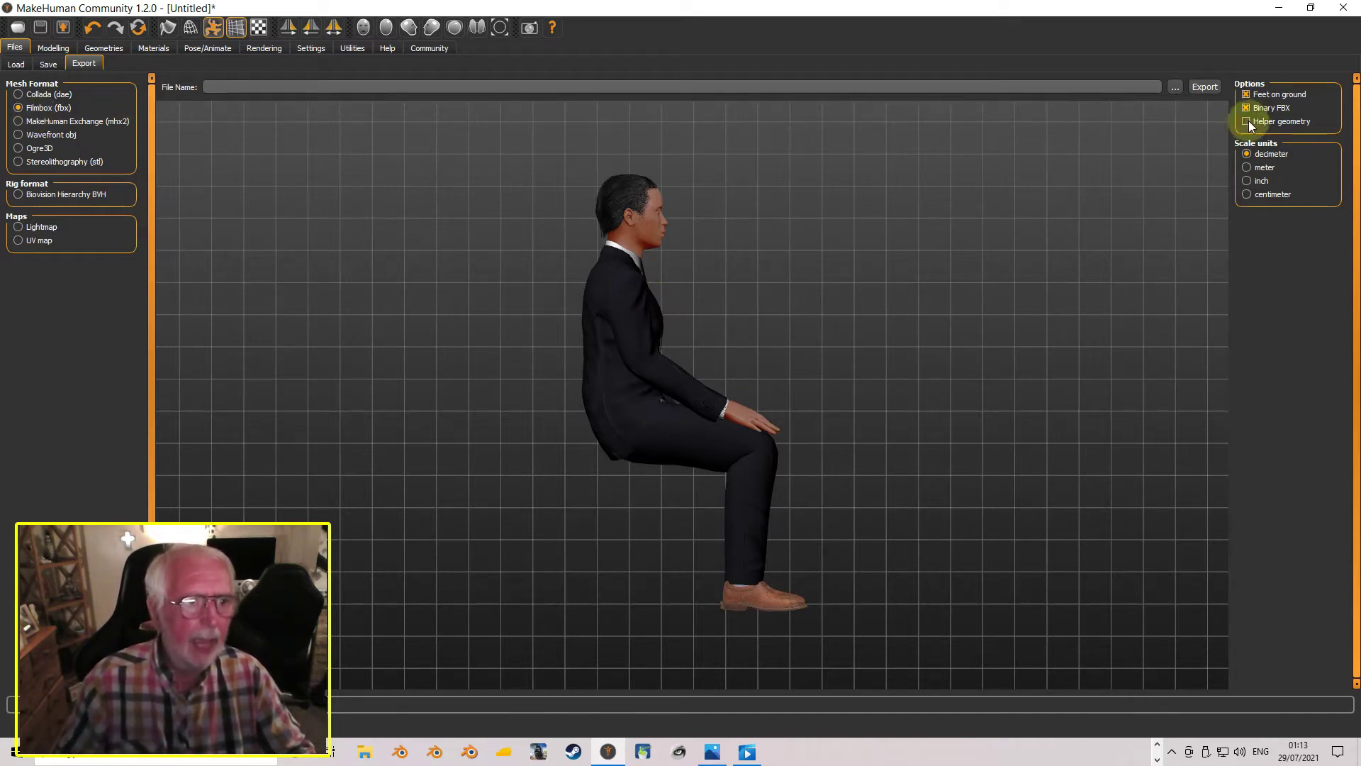
{"action": "left_click", "coordinate": [1247, 167]}
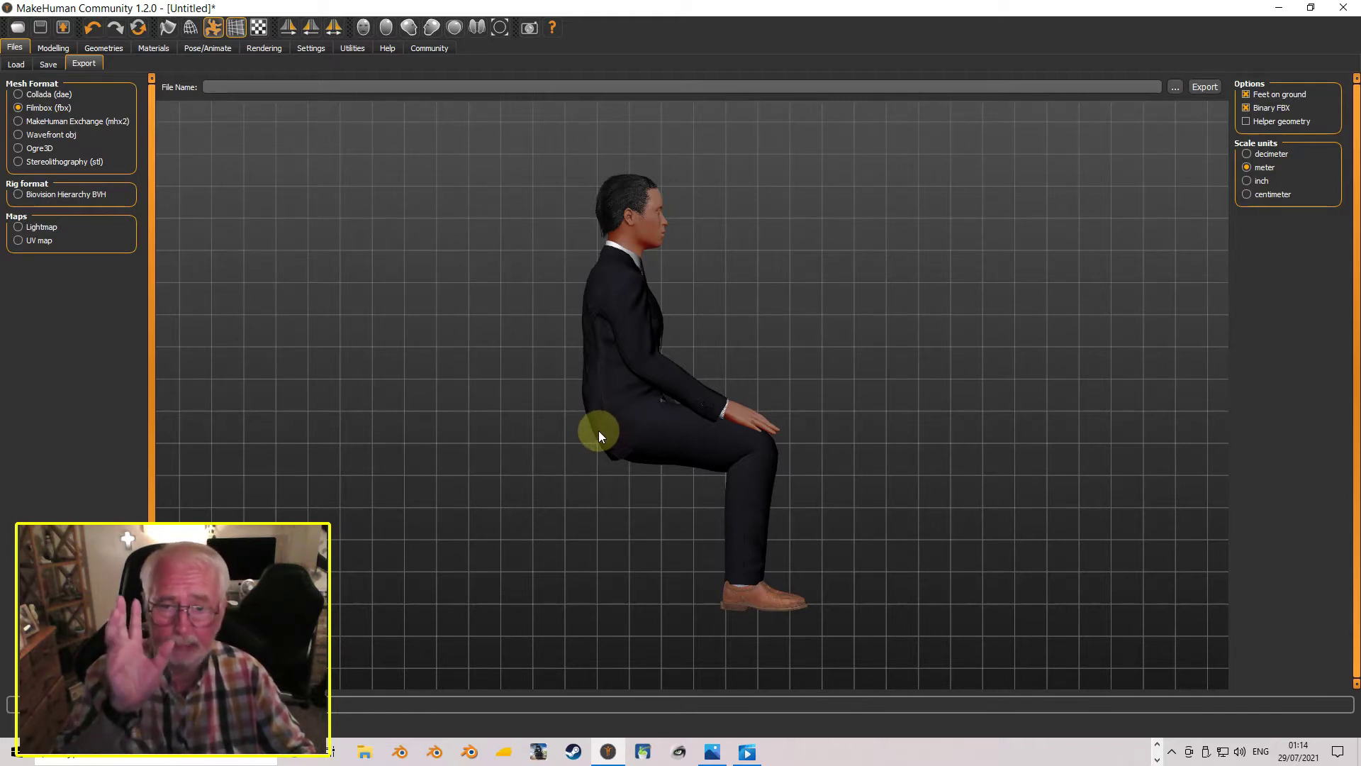
{"action": "left_click_drag", "start_coordinate": [595, 432], "coordinate": [490, 448]}
{"action": "scroll", "coordinate": [572, 458], "scroll_direction": "up", "scroll_amount": 3}
{"action": "scroll", "coordinate": [572, 458], "scroll_direction": "down", "scroll_amount": 5}
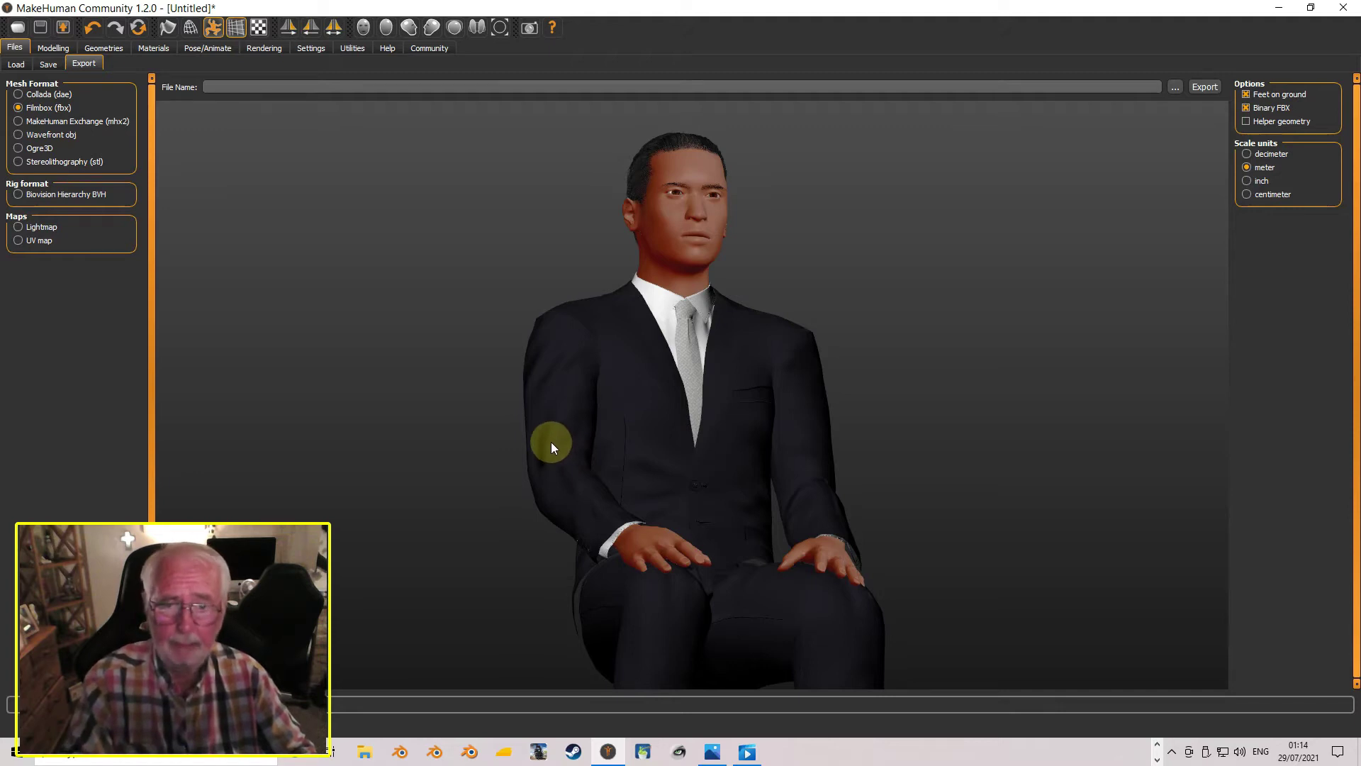
{"action": "scroll", "coordinate": [550, 441], "scroll_direction": "down", "scroll_amount": 3}
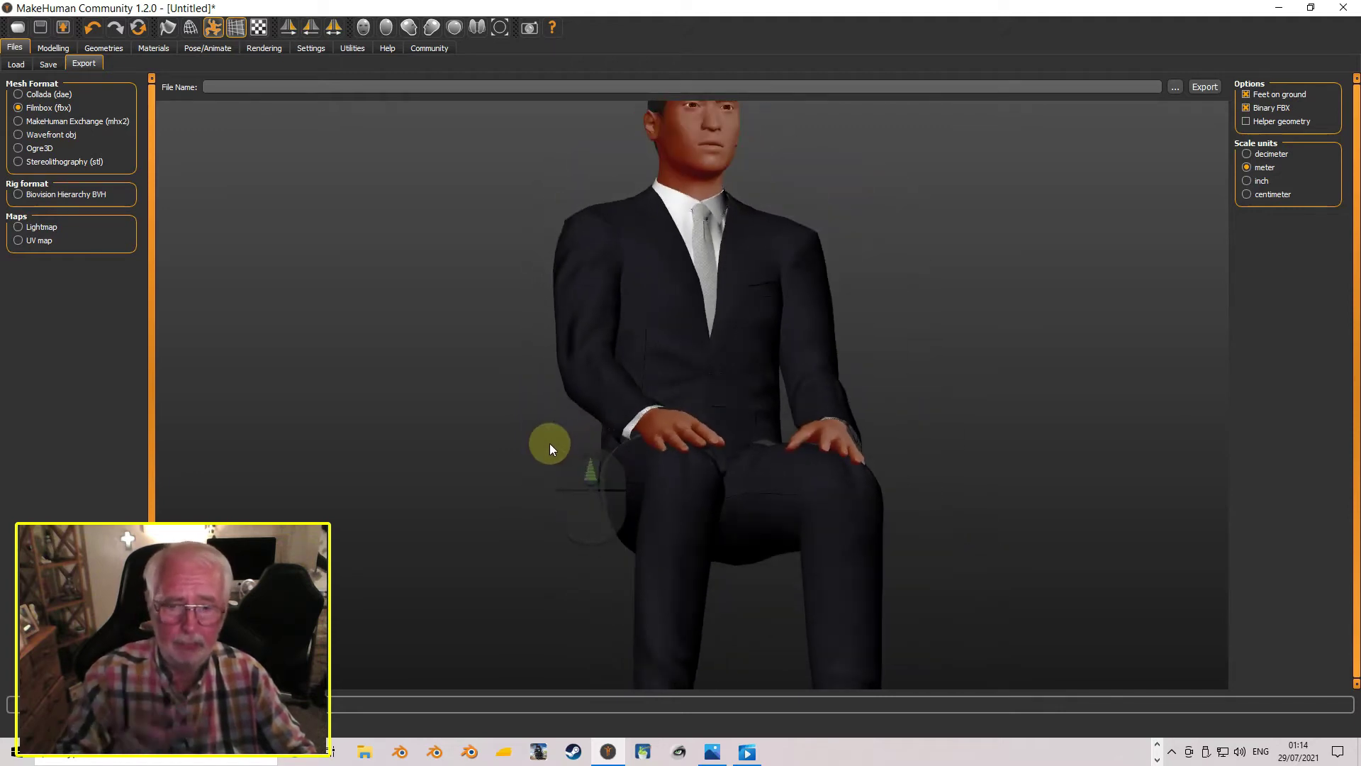
Examine the whole seated character from the front and both sides before exporting
{"action": "scroll", "coordinate": [550, 444], "scroll_direction": "up", "scroll_amount": 3}
{"action": "left_click_drag", "start_coordinate": [550, 444], "coordinate": [588, 466]}
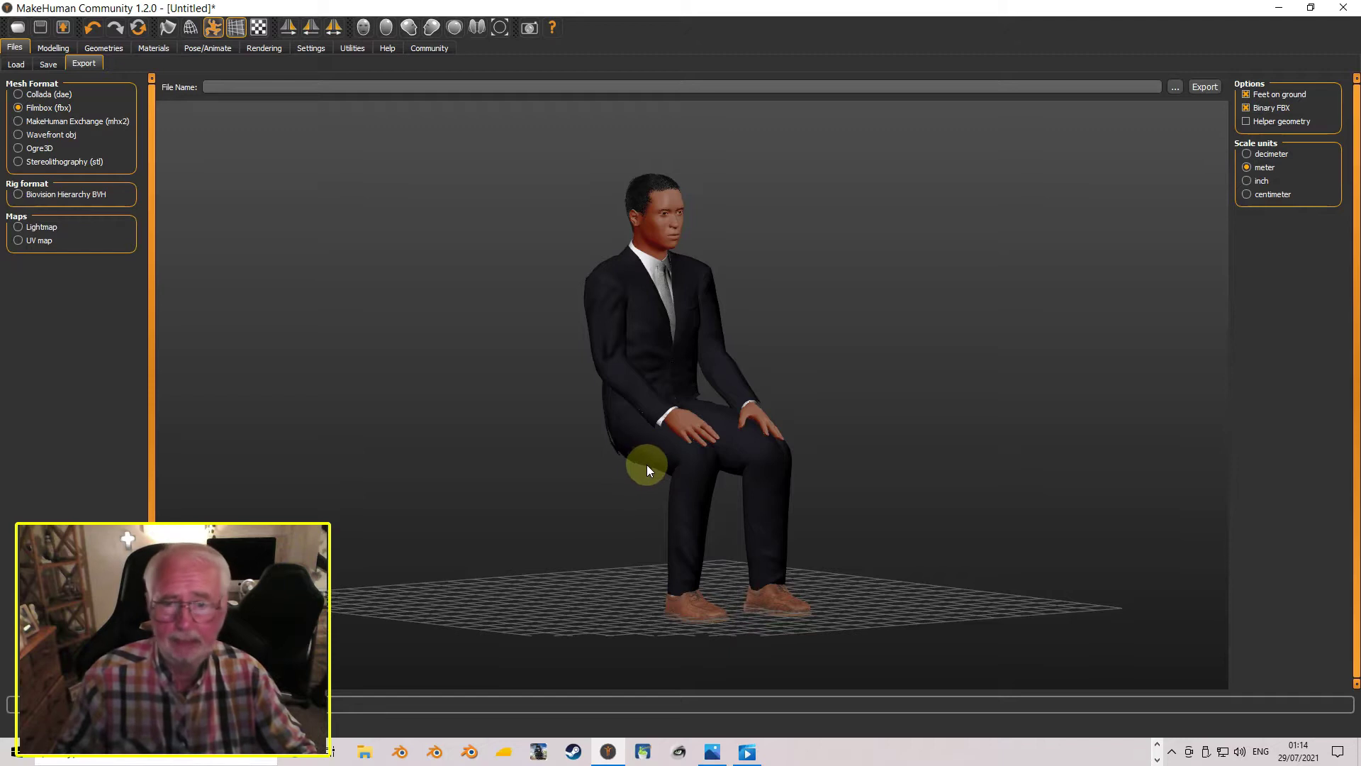
{"action": "left_click_drag", "start_coordinate": [667, 475], "coordinate": [995, 476]}
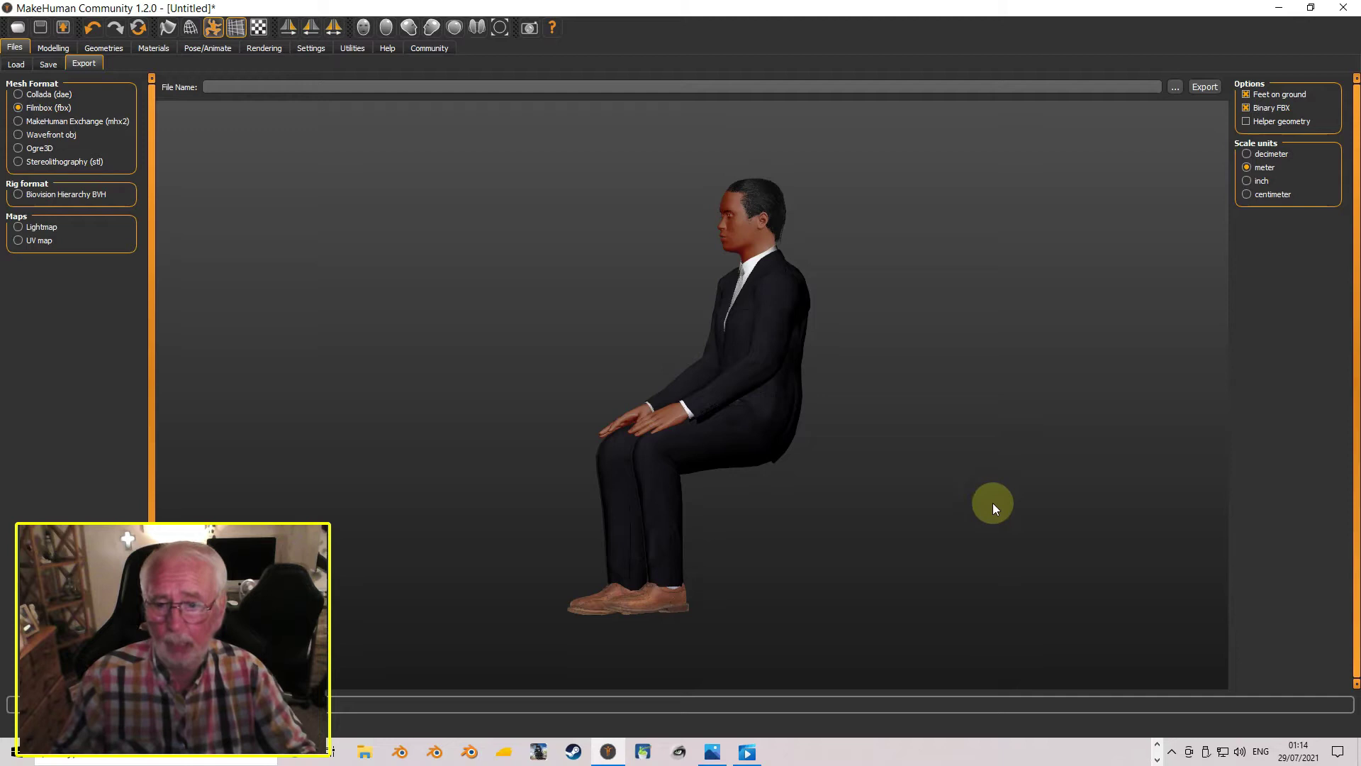
{"action": "mouse_move", "coordinate": [835, 499]}
{"action": "left_mouse_down"}
{"action": "mouse_move", "coordinate": [913, 513]}
{"action": "mouse_move", "coordinate": [853, 506]}
{"action": "left_mouse_up"}
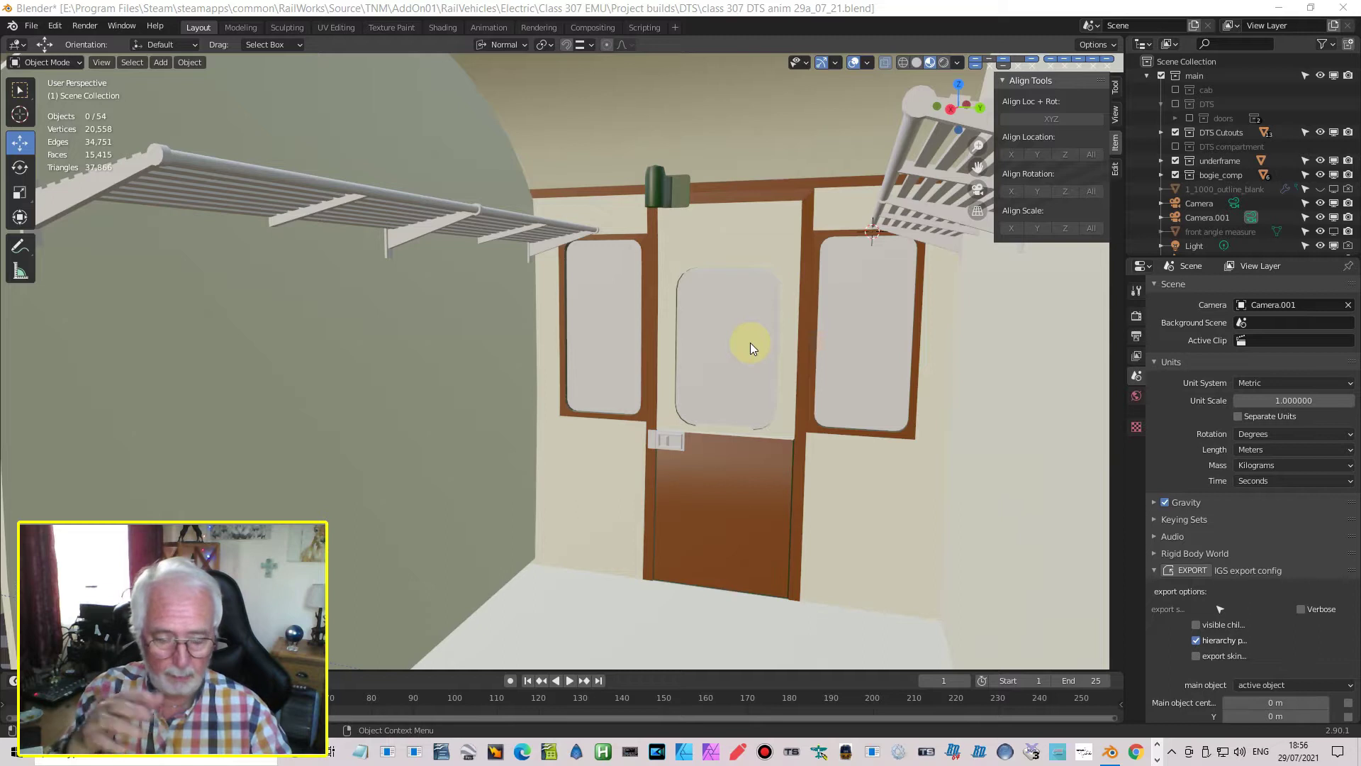
{"action": "left_click", "coordinate": [1157, 759]}
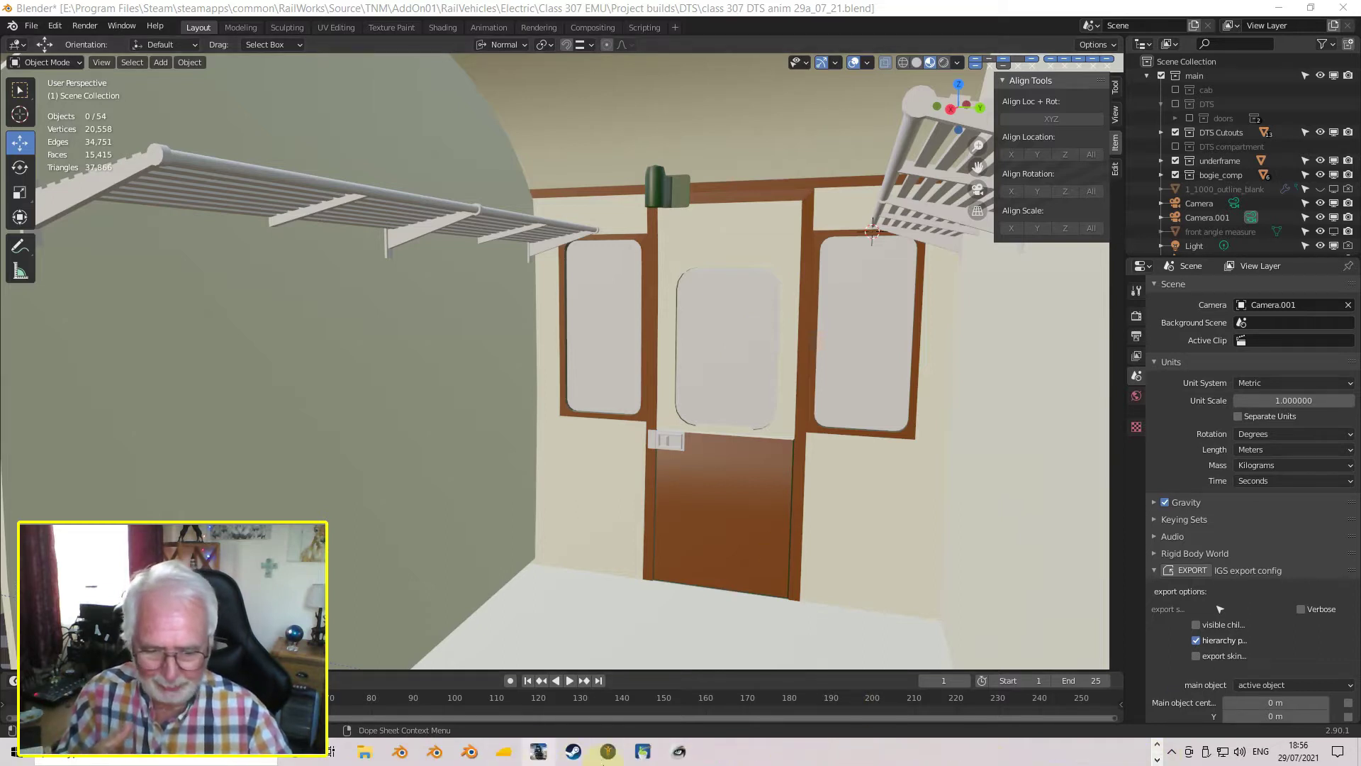
{"action": "right_click", "coordinate": [608, 752]}
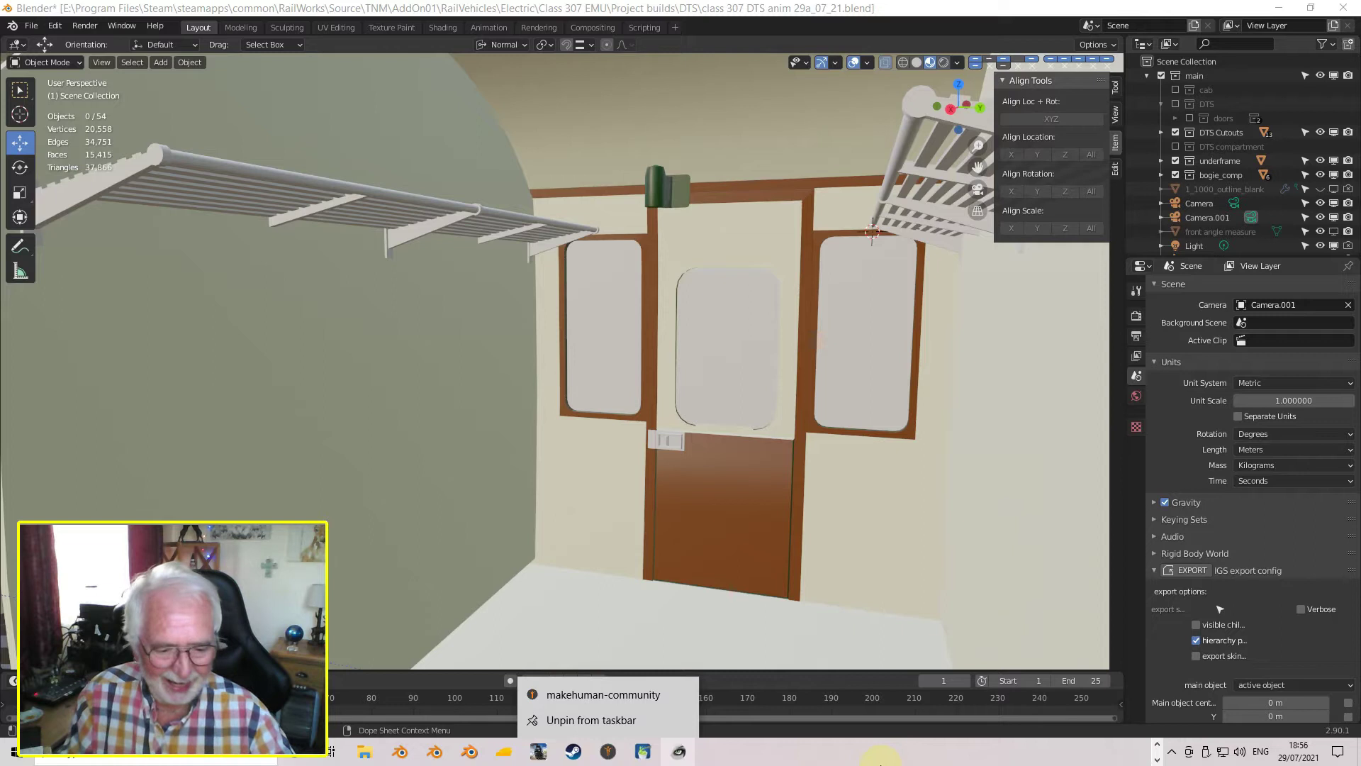
{"action": "left_click", "coordinate": [880, 760]}
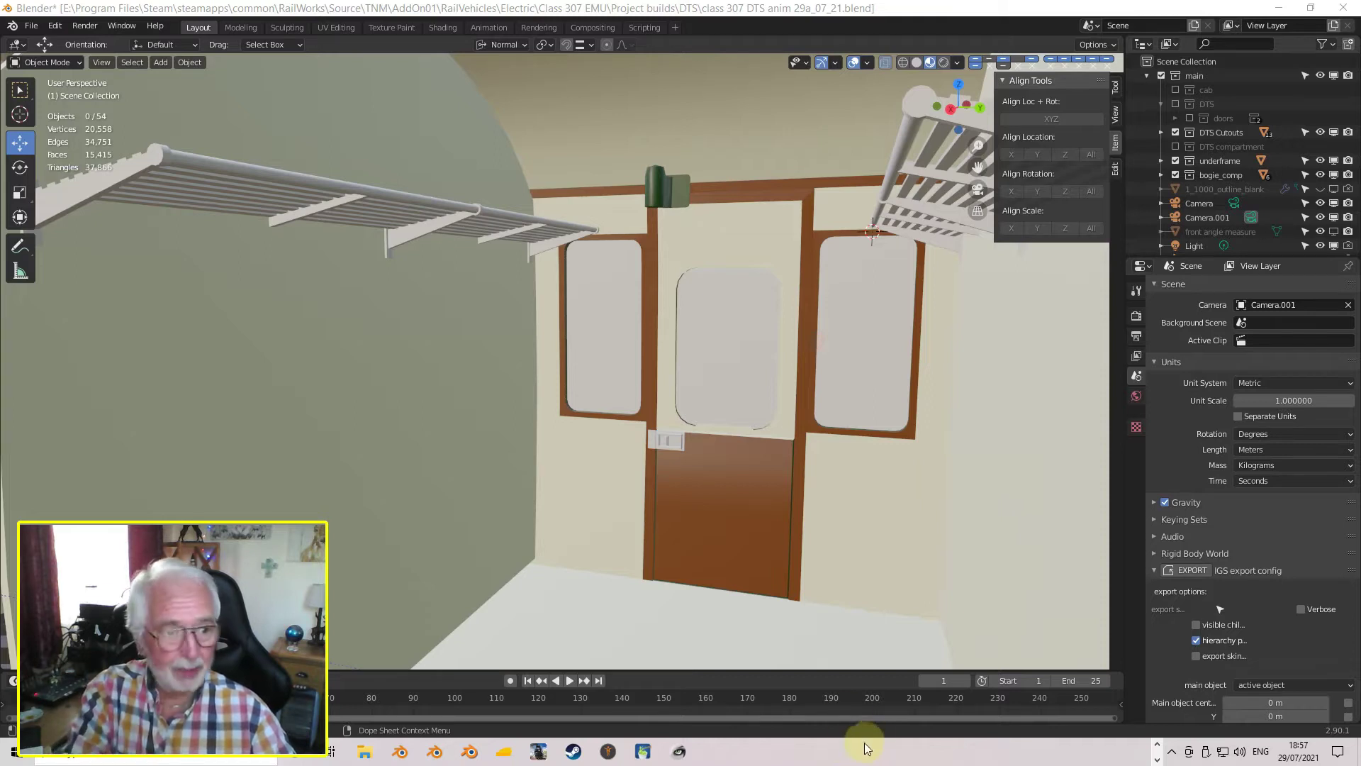
Start appending from another blend file and browse to the Sitting Passengers folder under Characters
{"action": "left_click", "coordinate": [32, 25]}
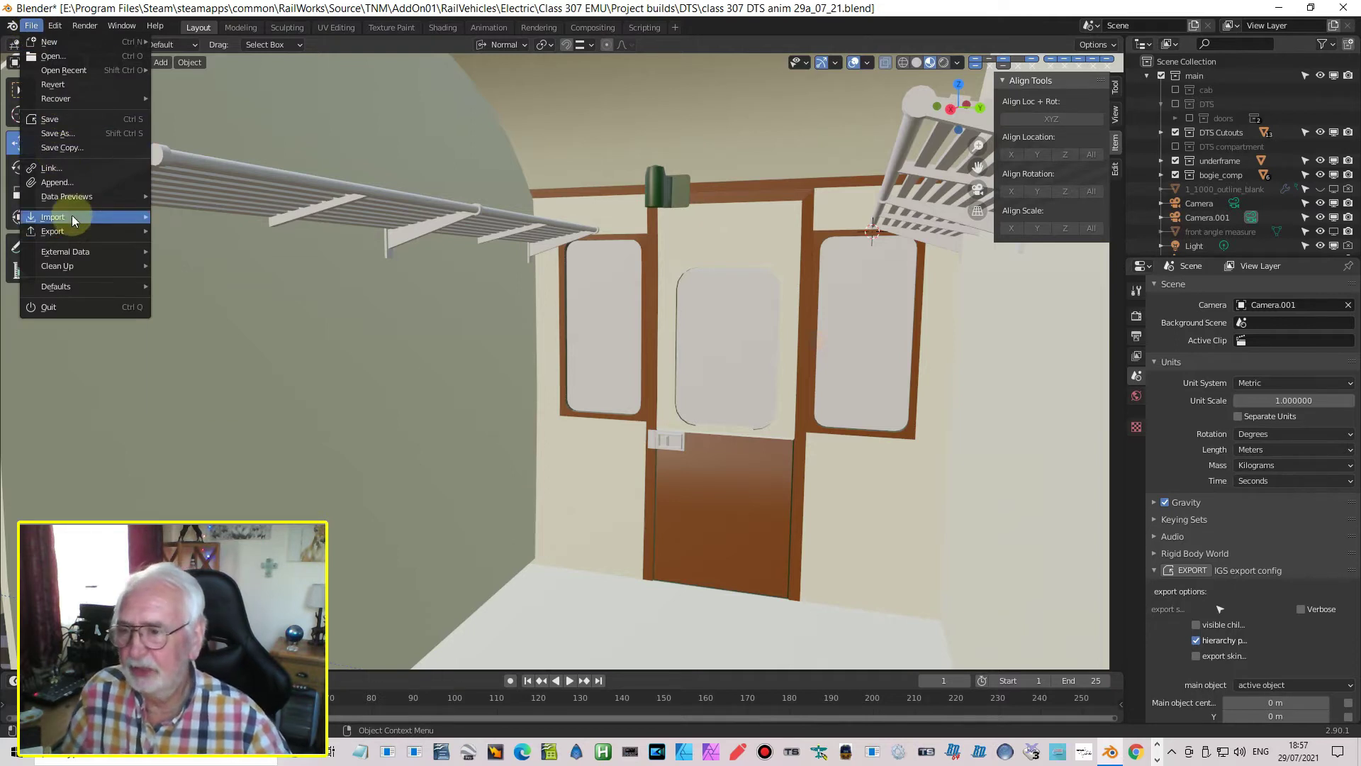
{"action": "mouse_move", "coordinate": [63, 205]}
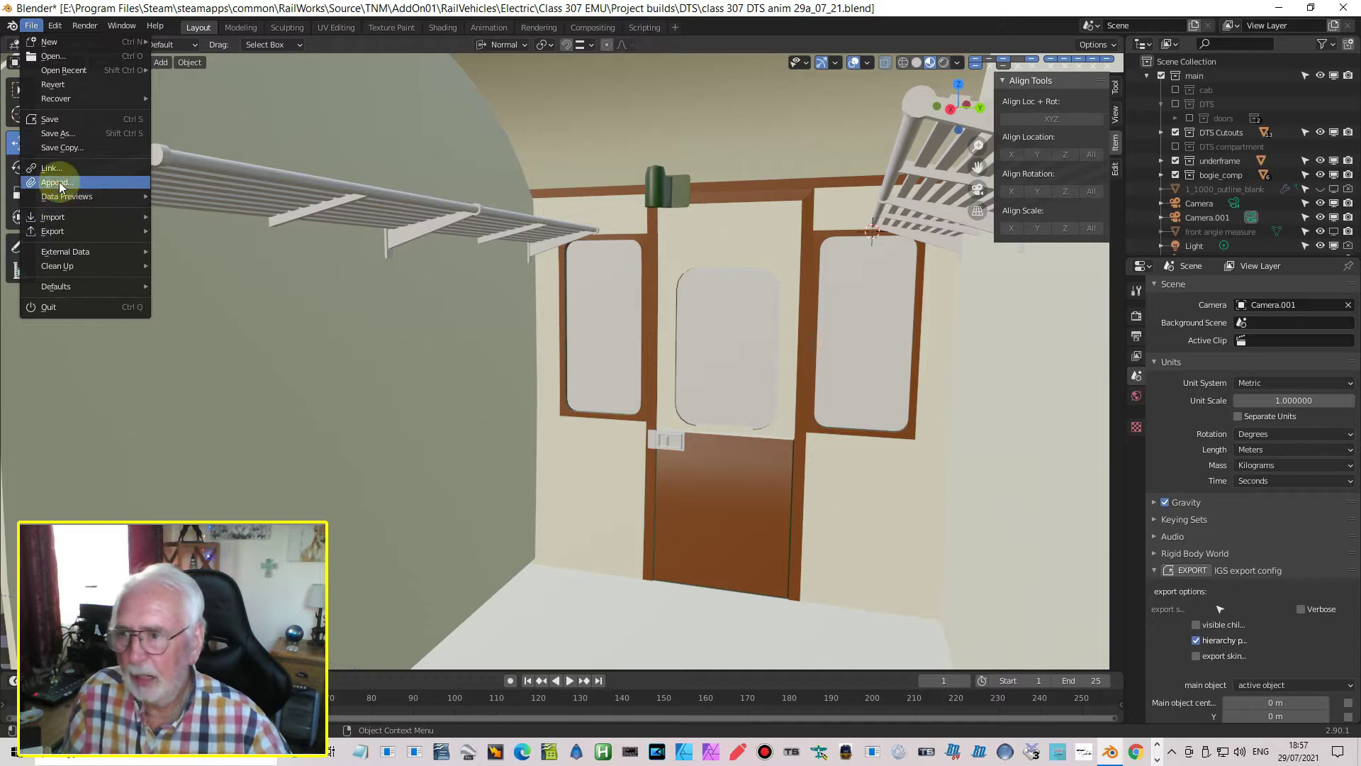
{"action": "left_click", "coordinate": [57, 182]}
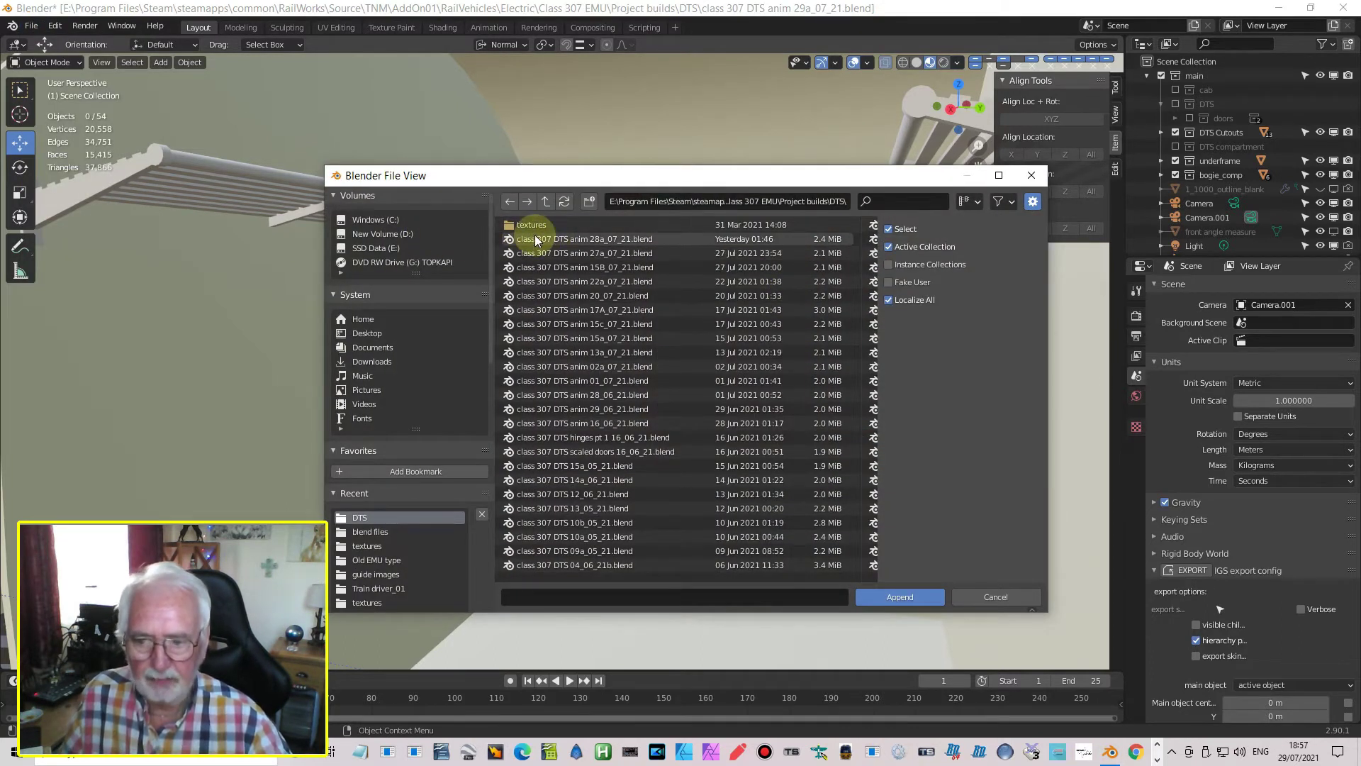
{"action": "left_click", "coordinate": [385, 590]}
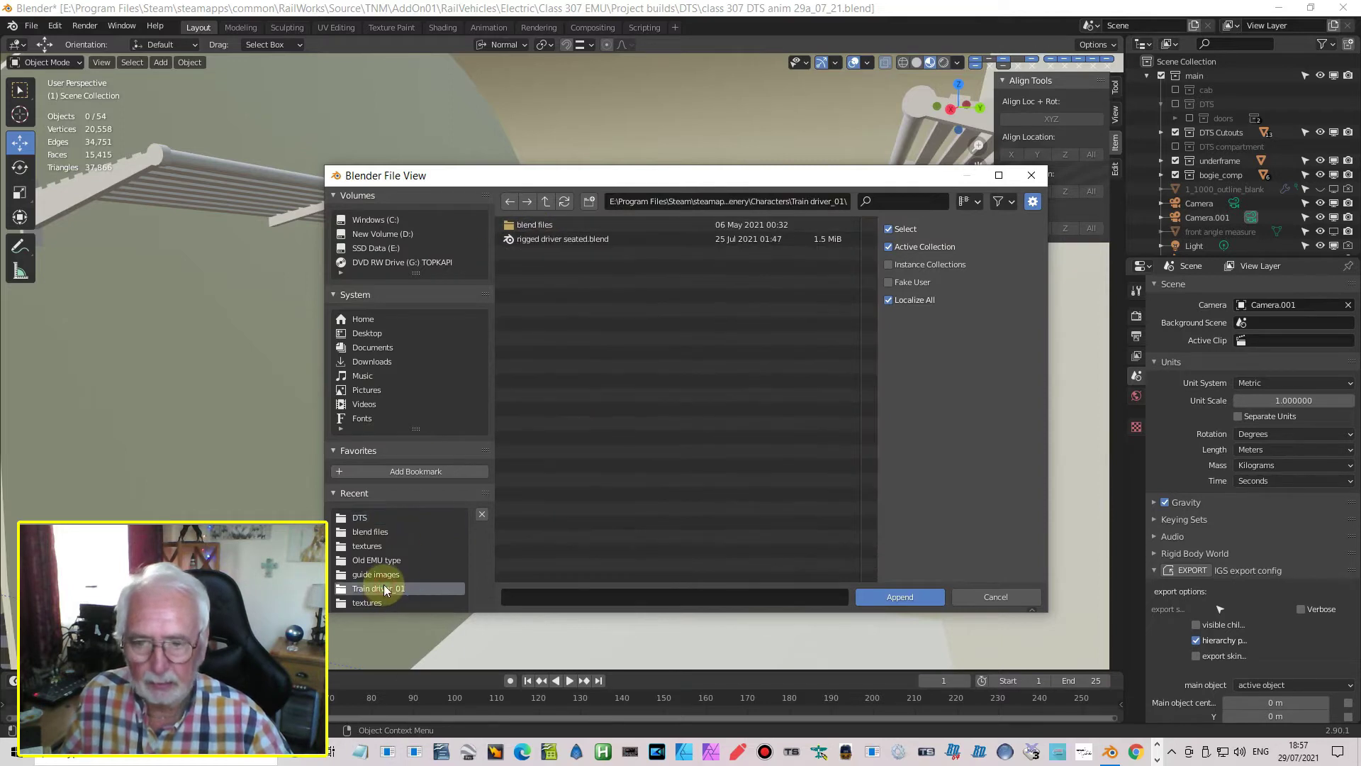
{"action": "left_click", "coordinate": [545, 203]}
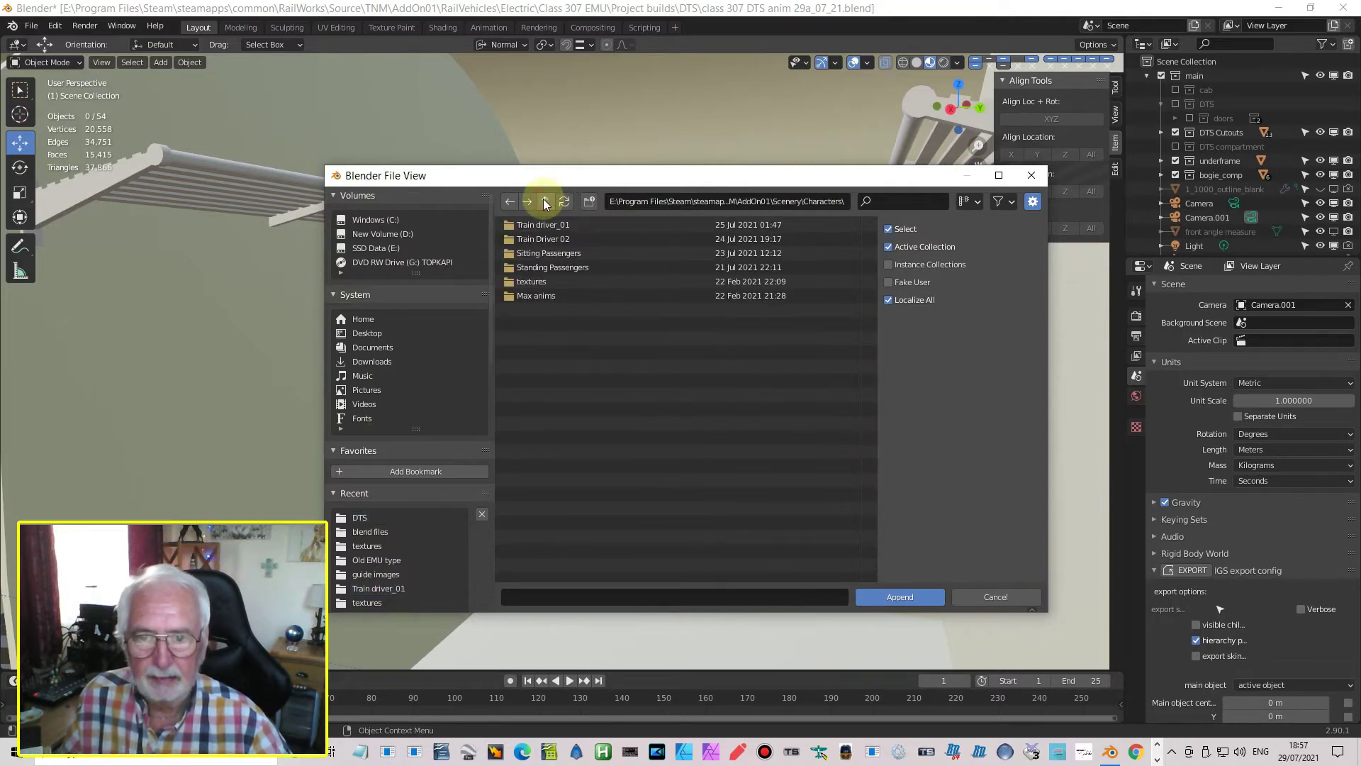
{"action": "left_click", "coordinate": [547, 254]}
{"action": "double_click", "coordinate": [547, 254]}
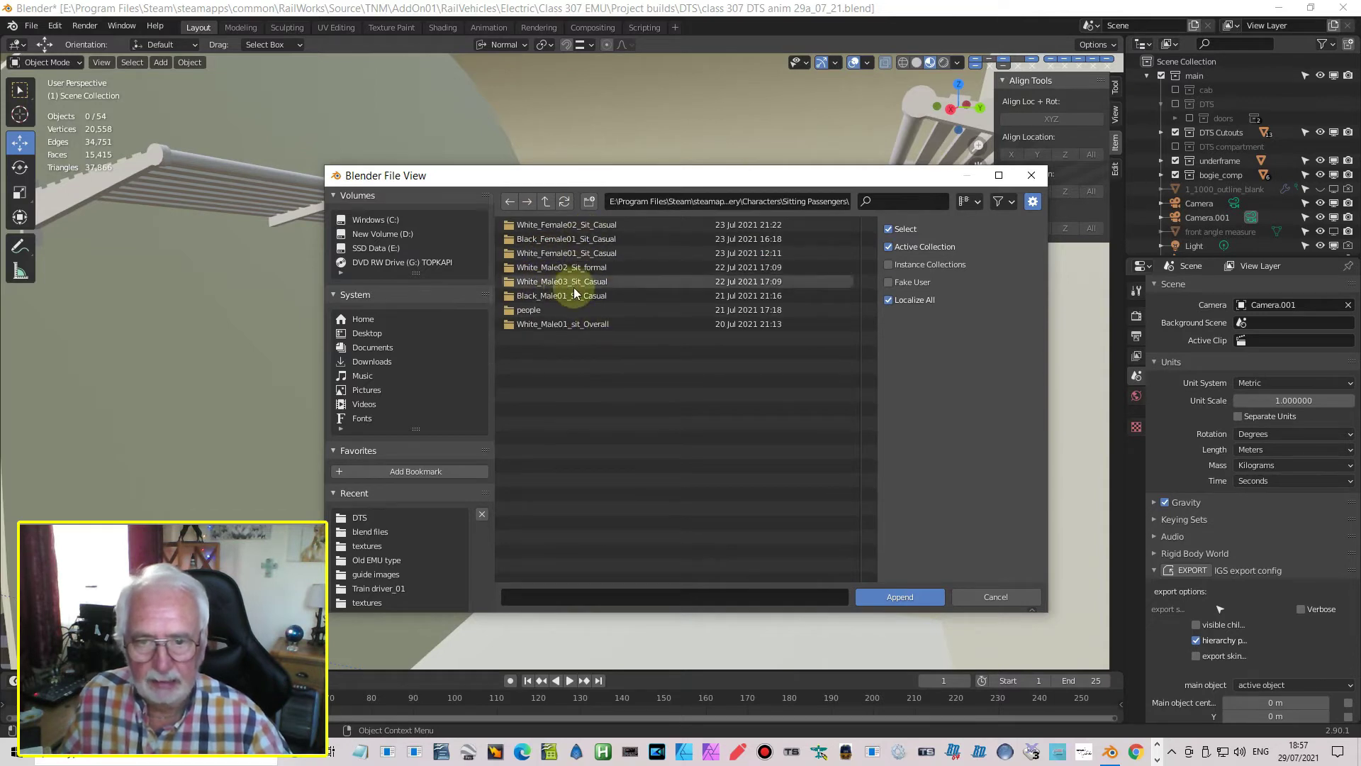
Append the first listed collection of black_male01_sit_casual_hi.blend from the Black_Male01_Sit_Casual folder
{"action": "left_click", "coordinate": [524, 293]}
{"action": "double_click", "coordinate": [521, 295]}
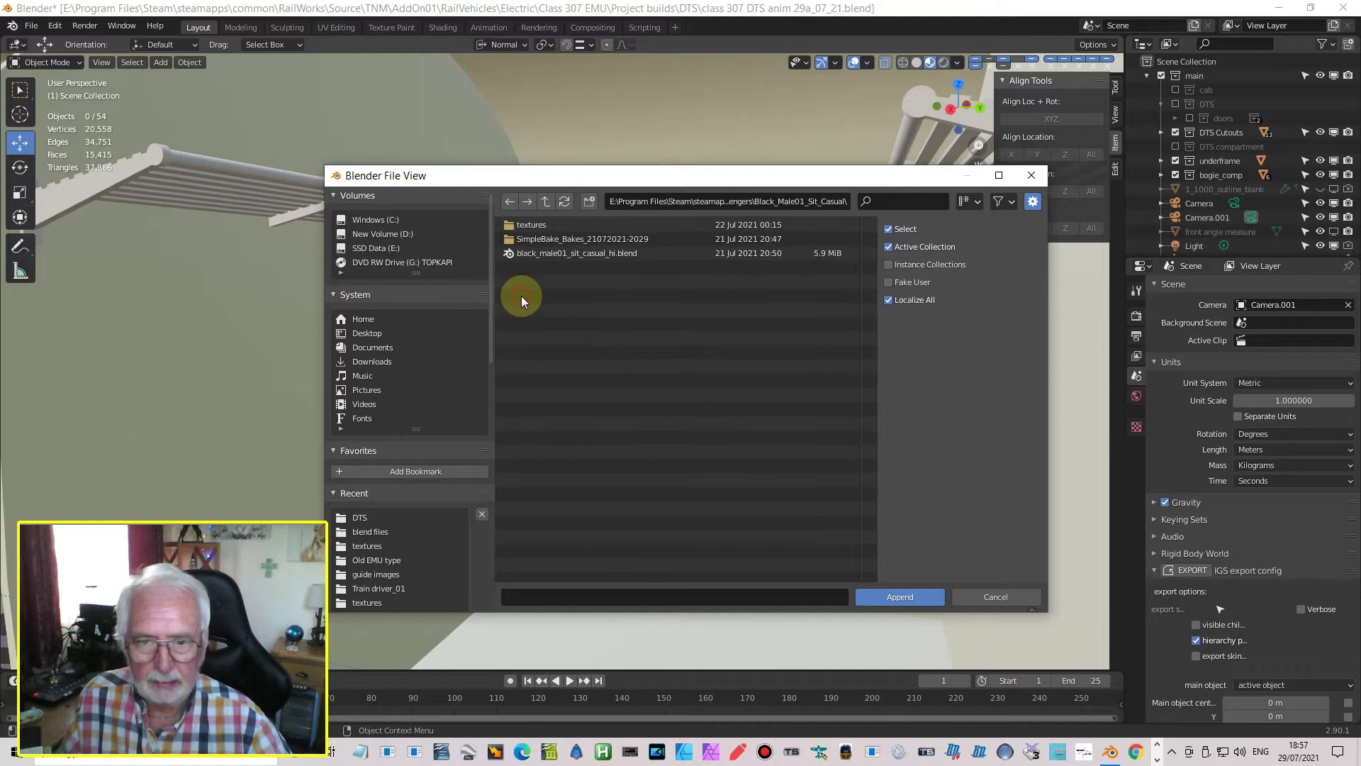
{"action": "double_click", "coordinate": [537, 259]}
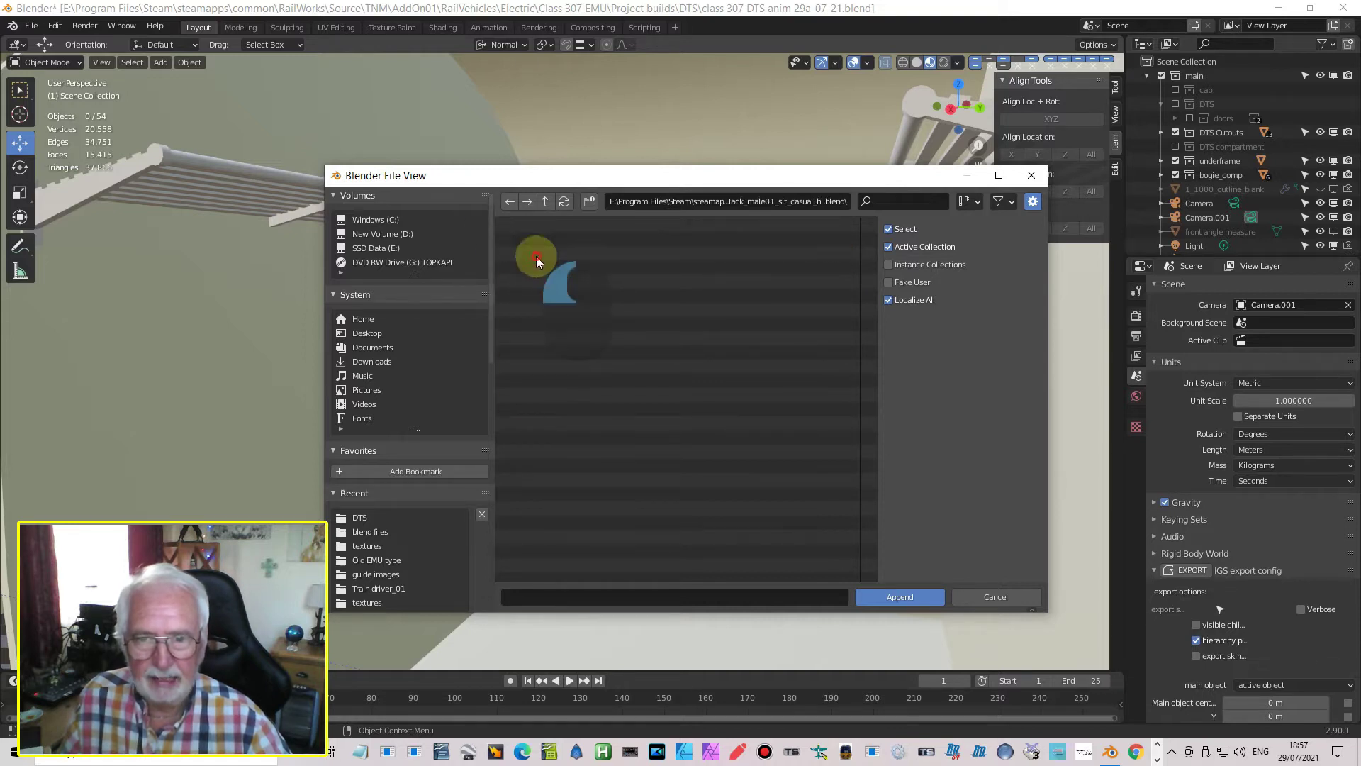
{"action": "double_click", "coordinate": [528, 254]}
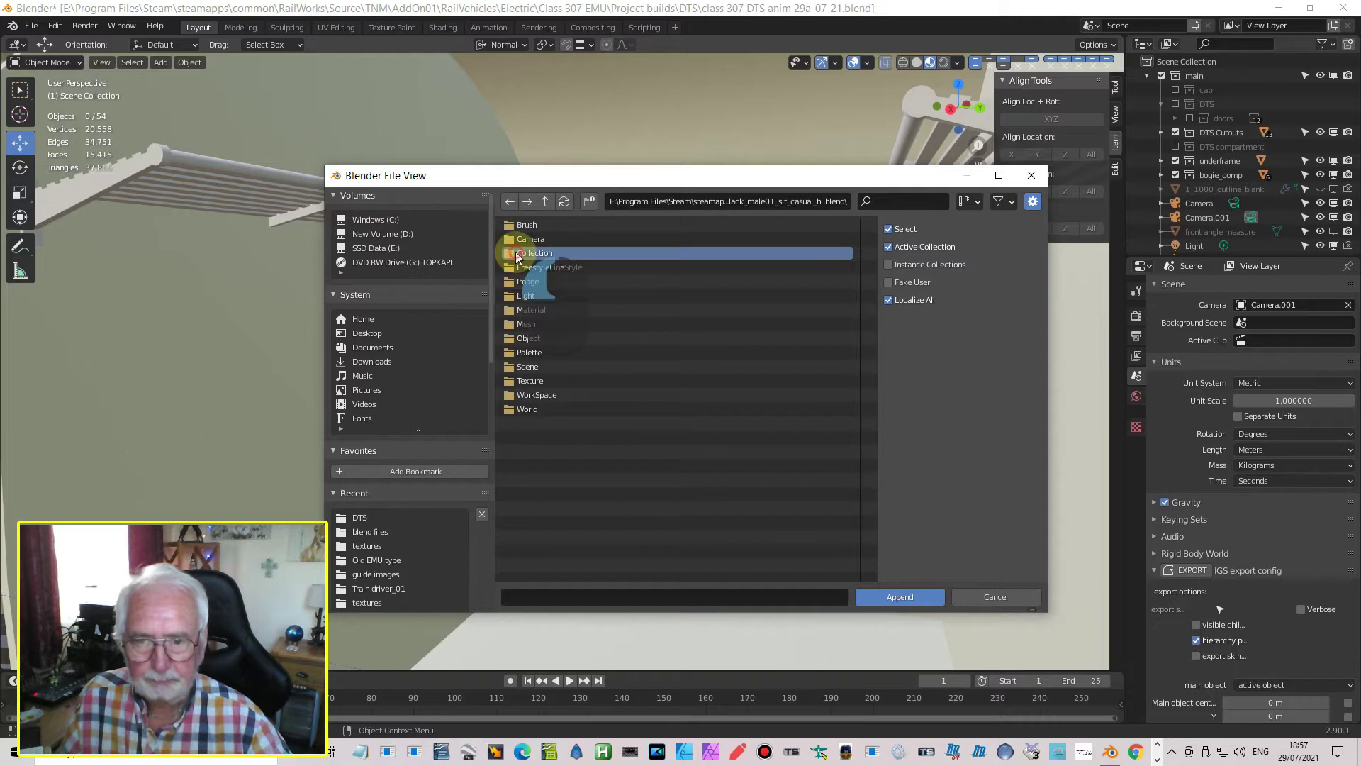
{"action": "left_click", "coordinate": [528, 224]}
{"action": "left_click", "coordinate": [904, 594]}
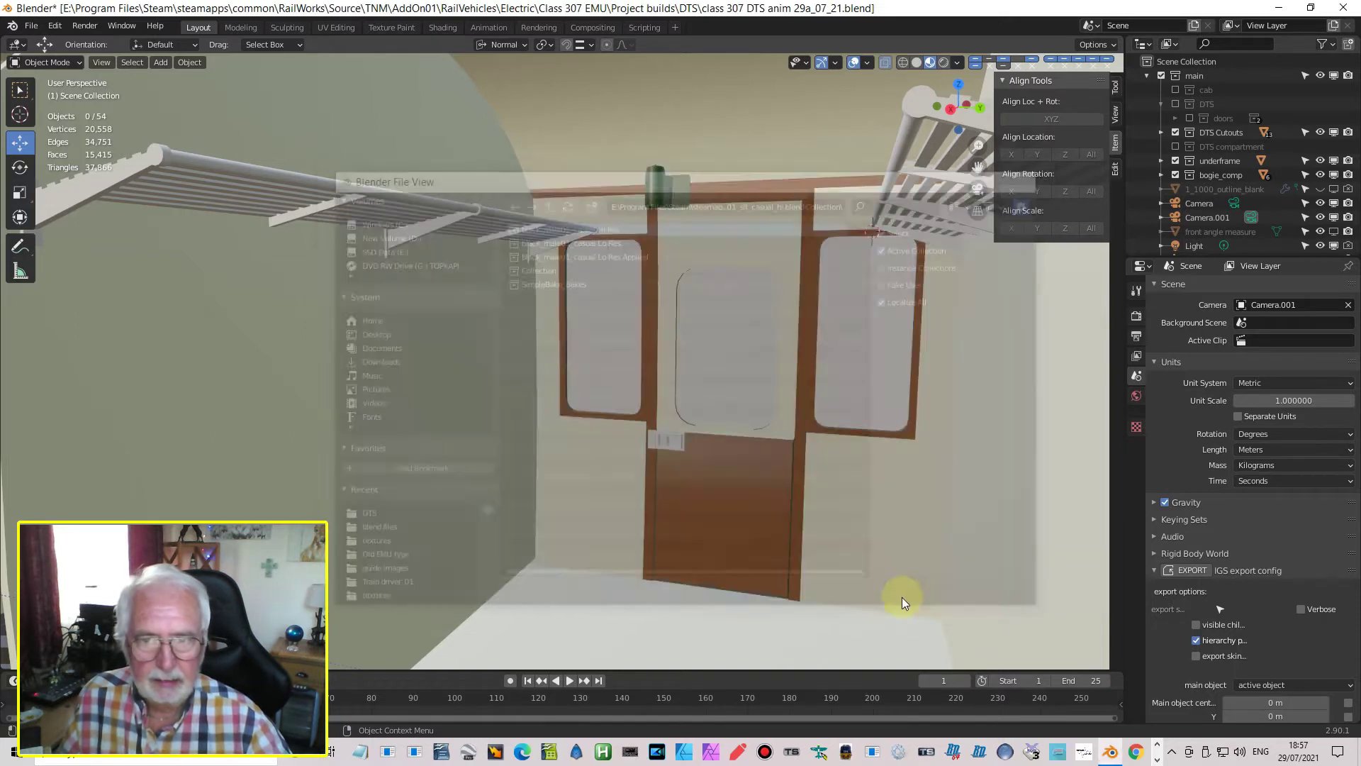
Rotate the appended passenger by about 180° in the top view so he faces the opposite way
{"action": "scroll", "coordinate": [700, 411], "scroll_direction": "down", "scroll_amount": 10}
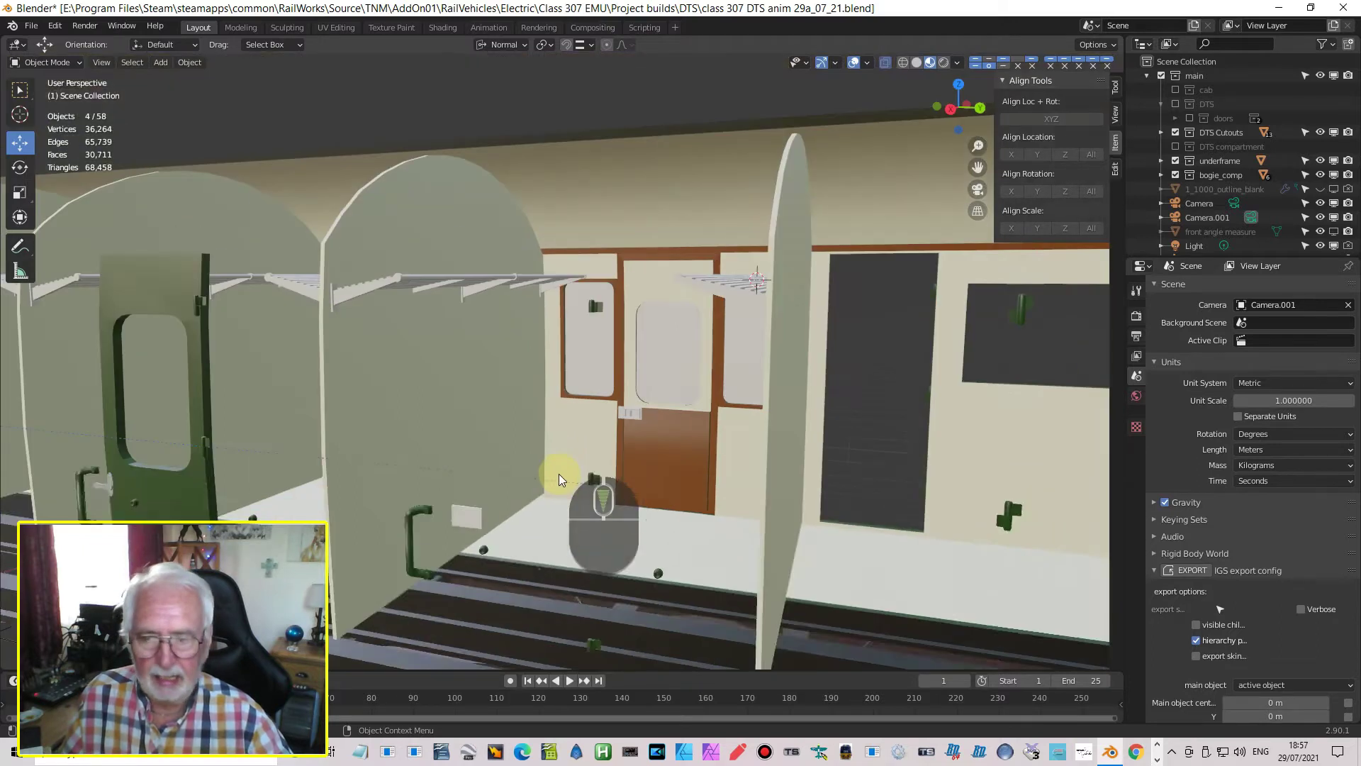
{"action": "left_click_drag", "start_coordinate": [183, 507], "coordinate": [598, 551]}
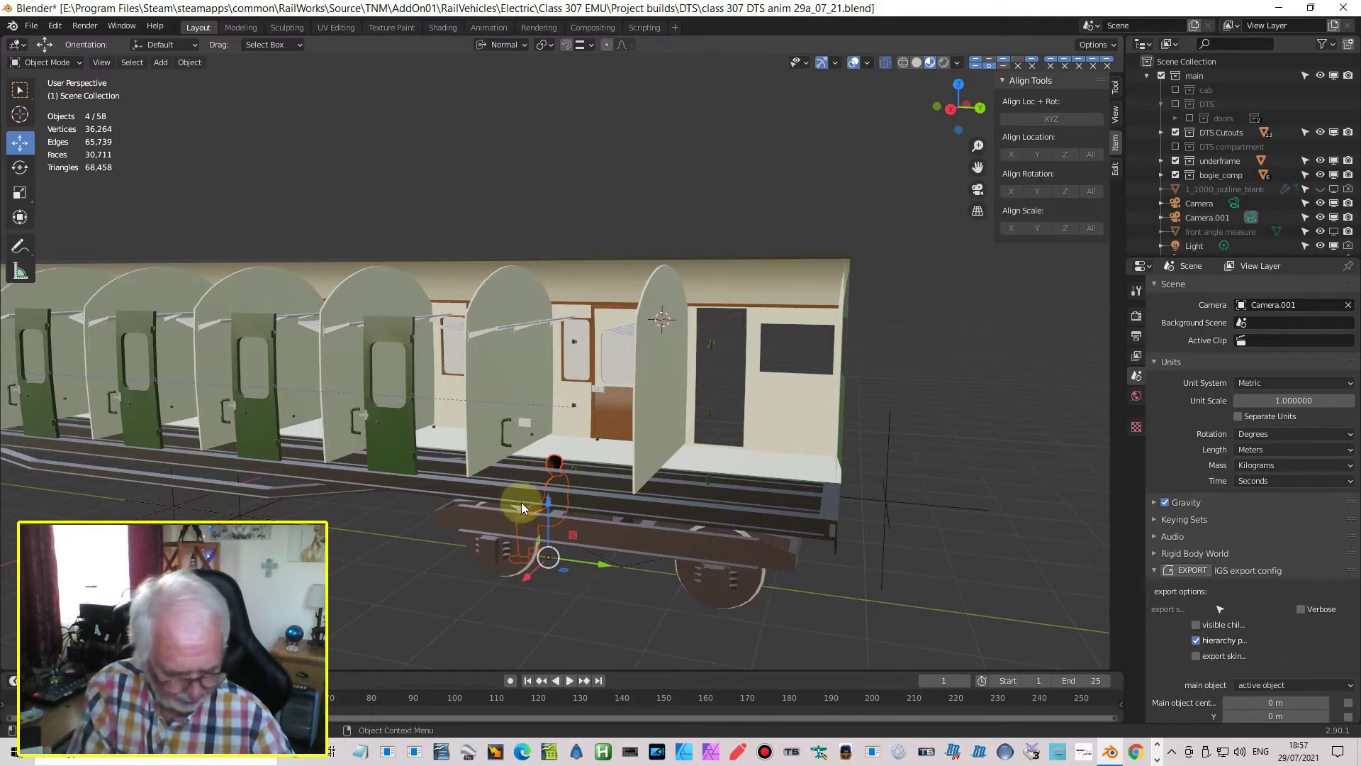
{"action": "key", "text": "KP_7"}
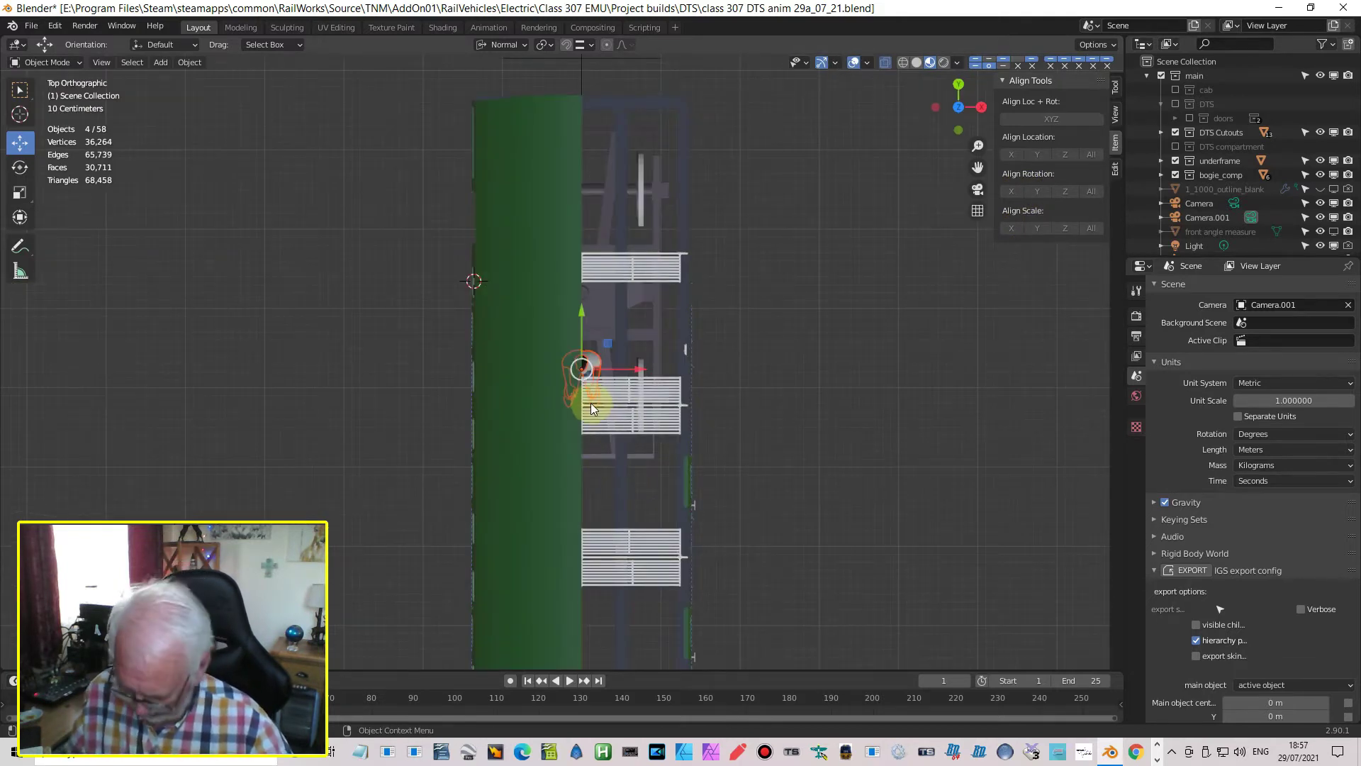
{"action": "key", "text": "r"}
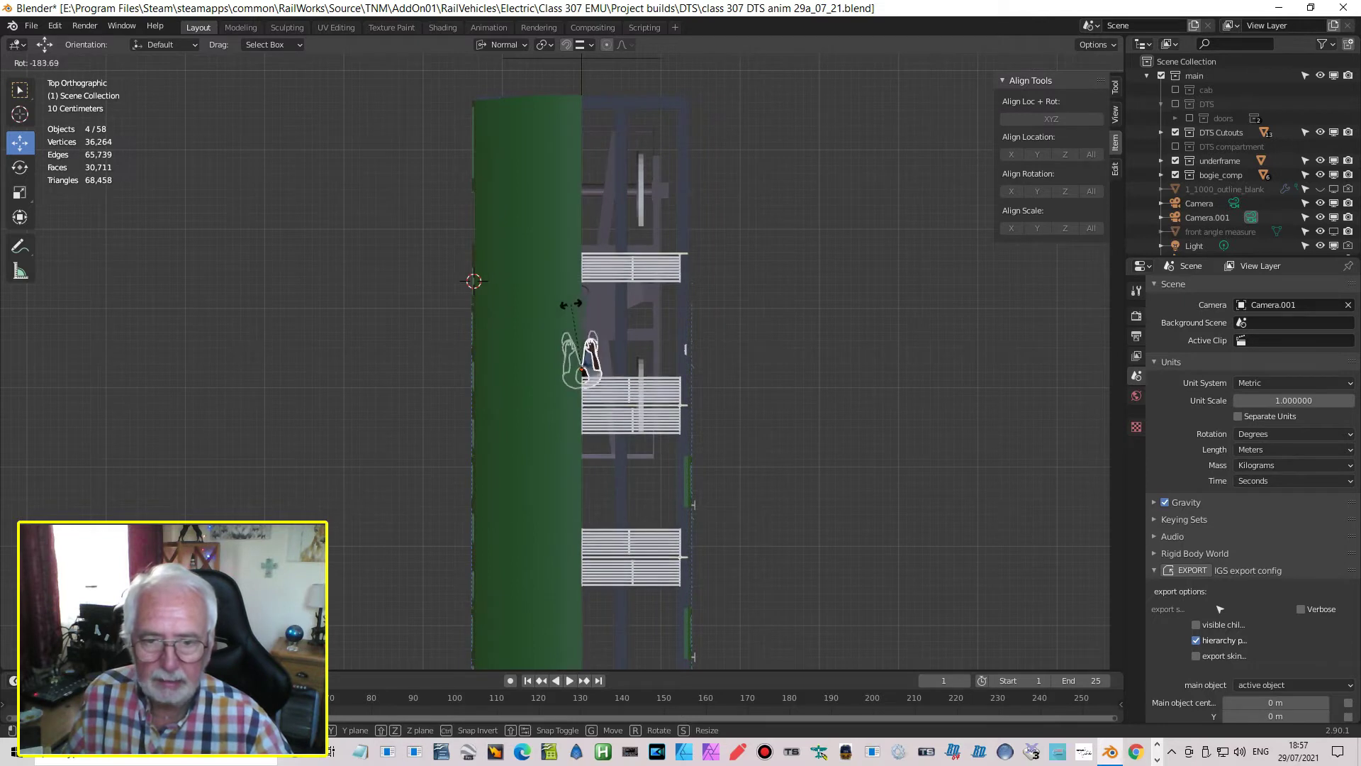
{"action": "left_click", "coordinate": [574, 305]}
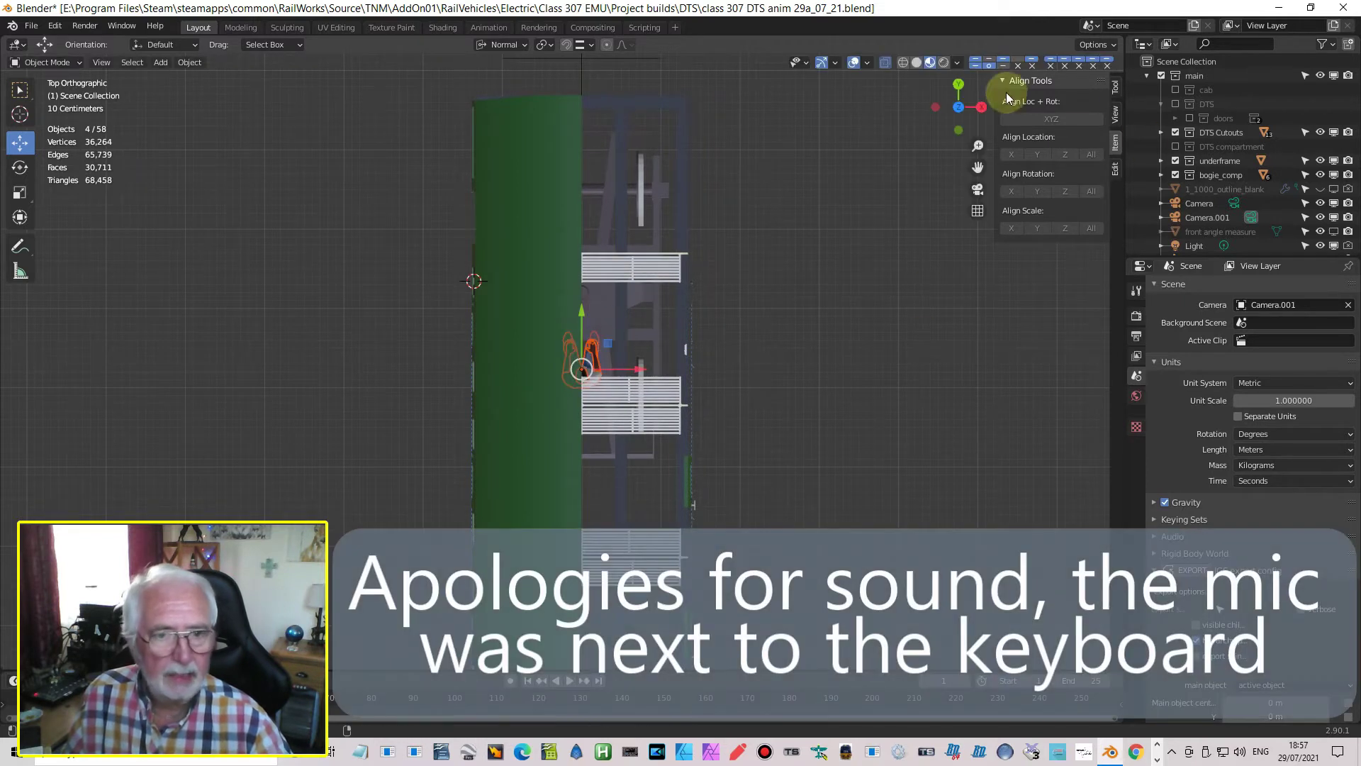
Raise the seated passenger vertically into the carriage compartment so his shoes rest on the floor
{"action": "middle_click_drag", "start_coordinate": [606, 425], "coordinate": [465, 366]}
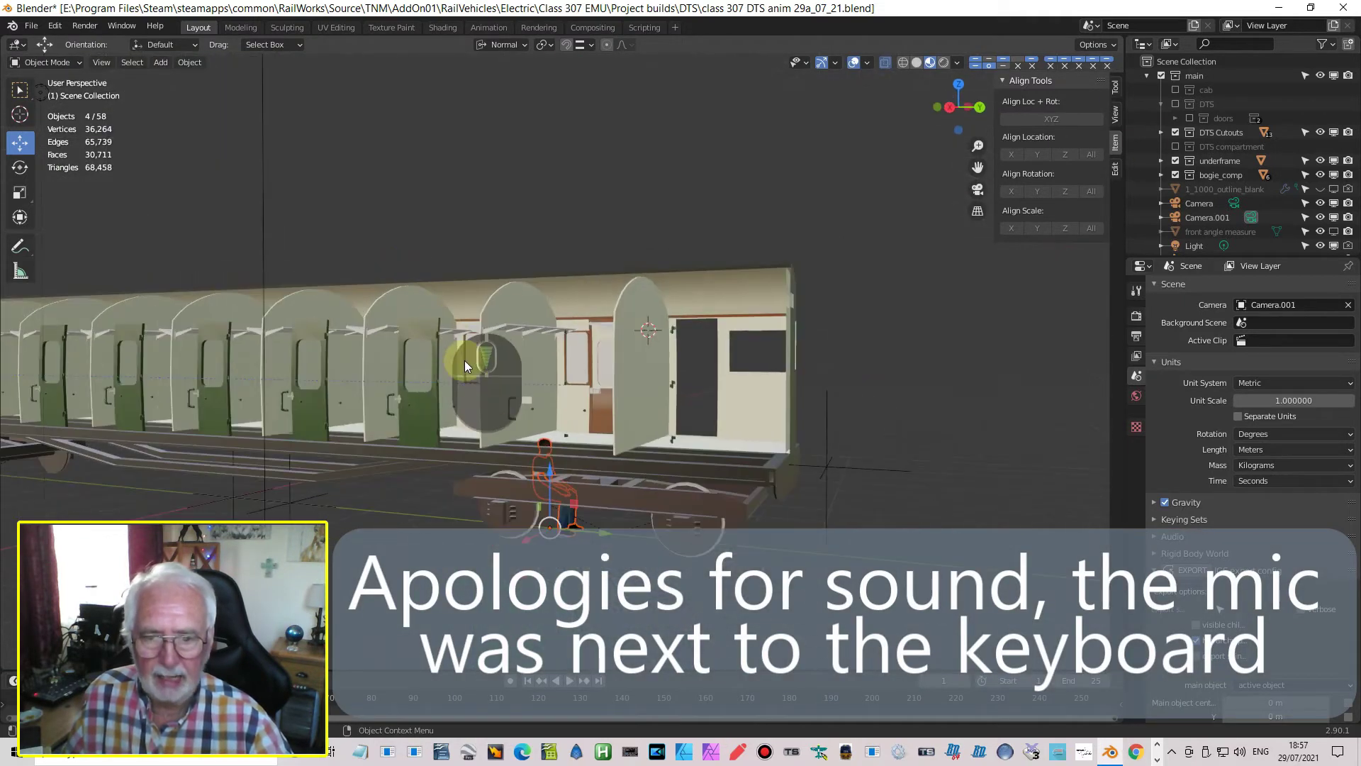
{"action": "left_click_drag", "start_coordinate": [553, 471], "coordinate": [565, 382]}
{"action": "key", "text": "KP_3"}
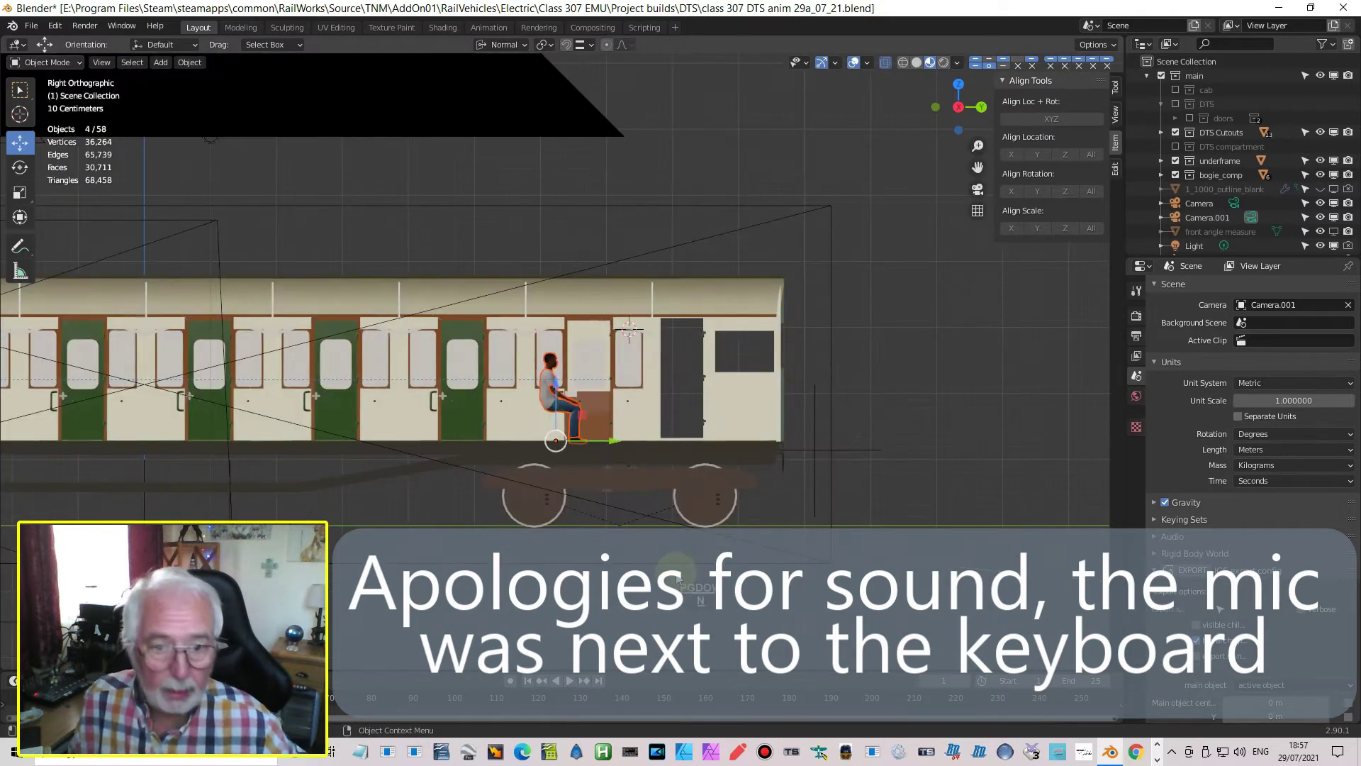
{"action": "scroll", "coordinate": [645, 550], "scroll_direction": "up", "scroll_amount": 8}
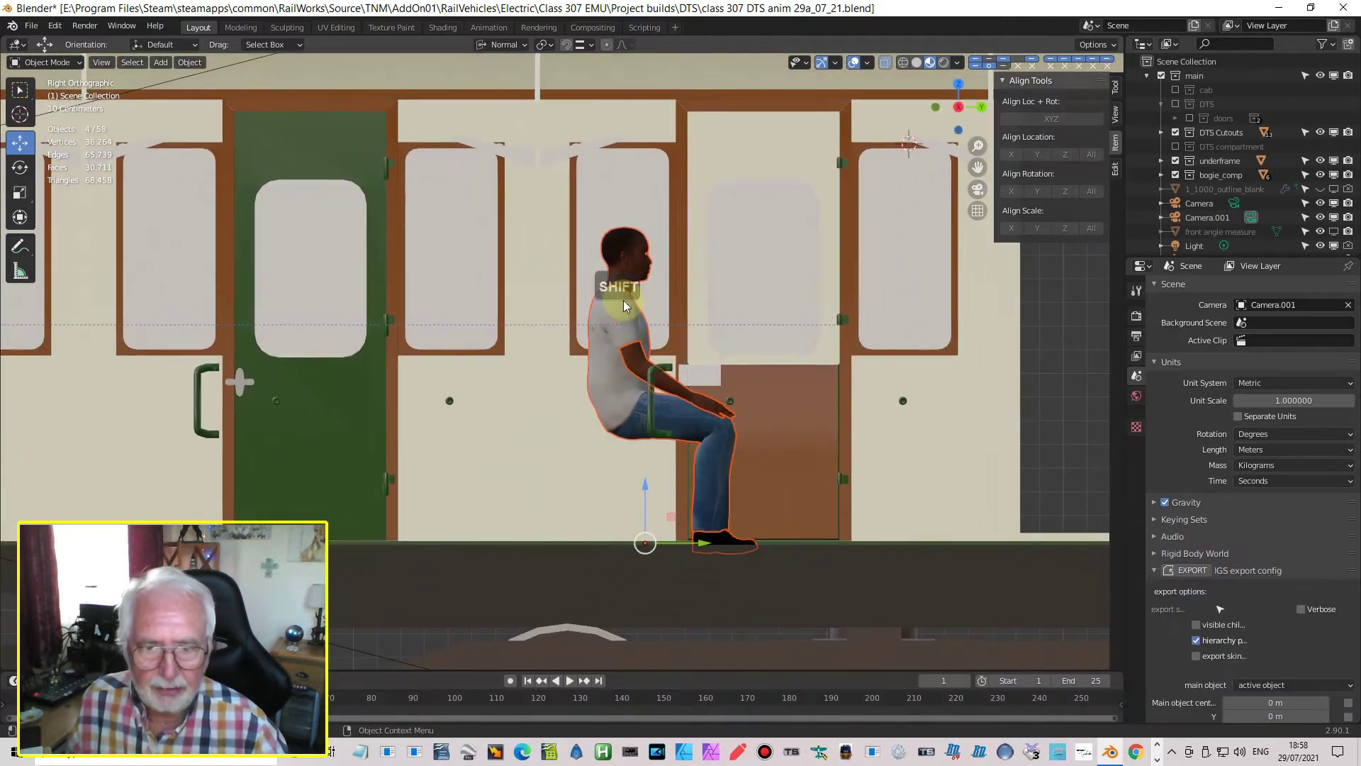
{"action": "mouse_move", "coordinate": [649, 484]}
{"action": "left_mouse_down"}
{"action": "mouse_move", "coordinate": [647, 449]}
{"action": "mouse_move", "coordinate": [645, 469]}
{"action": "left_mouse_up"}
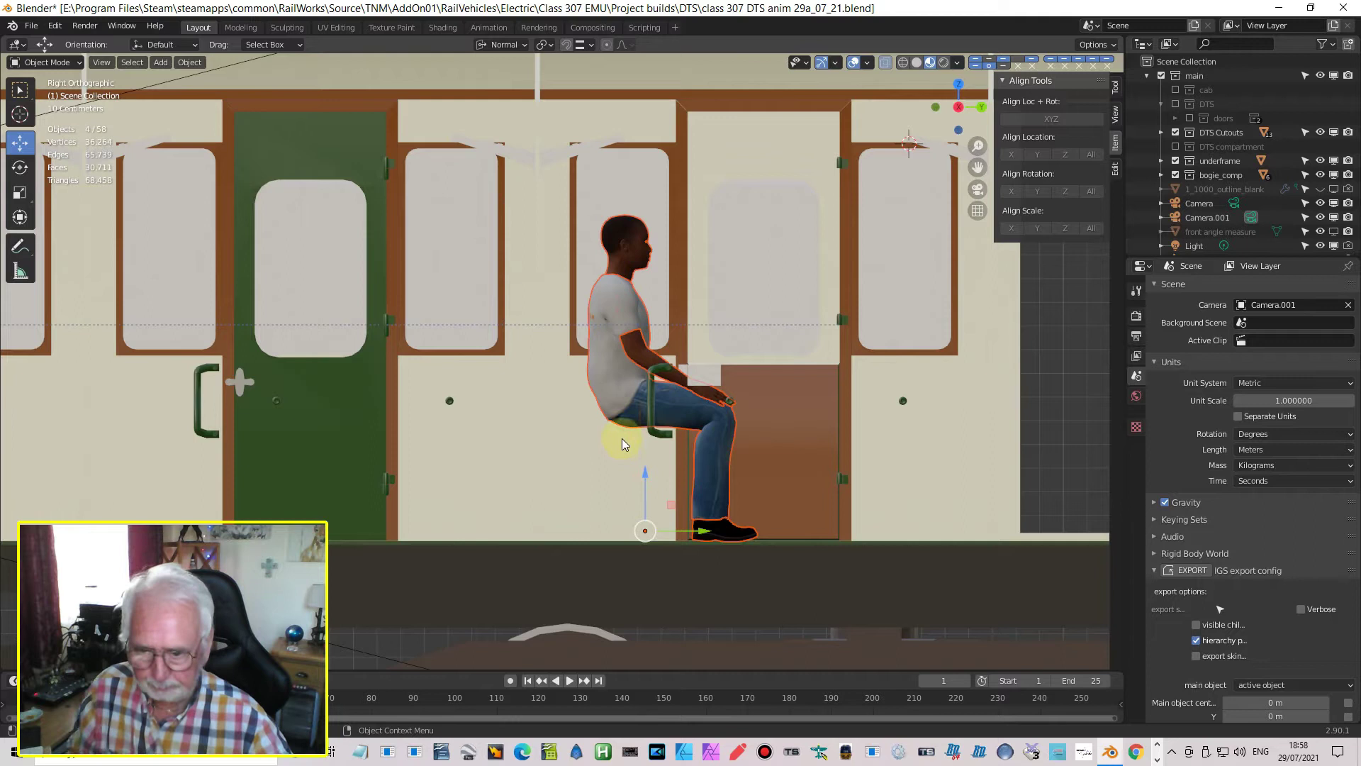
Add a cube mesh in the right side view and scale it down uniformly to about 0.282 m
{"action": "middle_click_drag", "start_coordinate": [663, 424], "coordinate": [619, 442]}
{"action": "scroll", "coordinate": [625, 419], "scroll_direction": "up", "scroll_amount": 4}
{"action": "scroll", "coordinate": [625, 423], "scroll_direction": "down", "scroll_amount": 3}
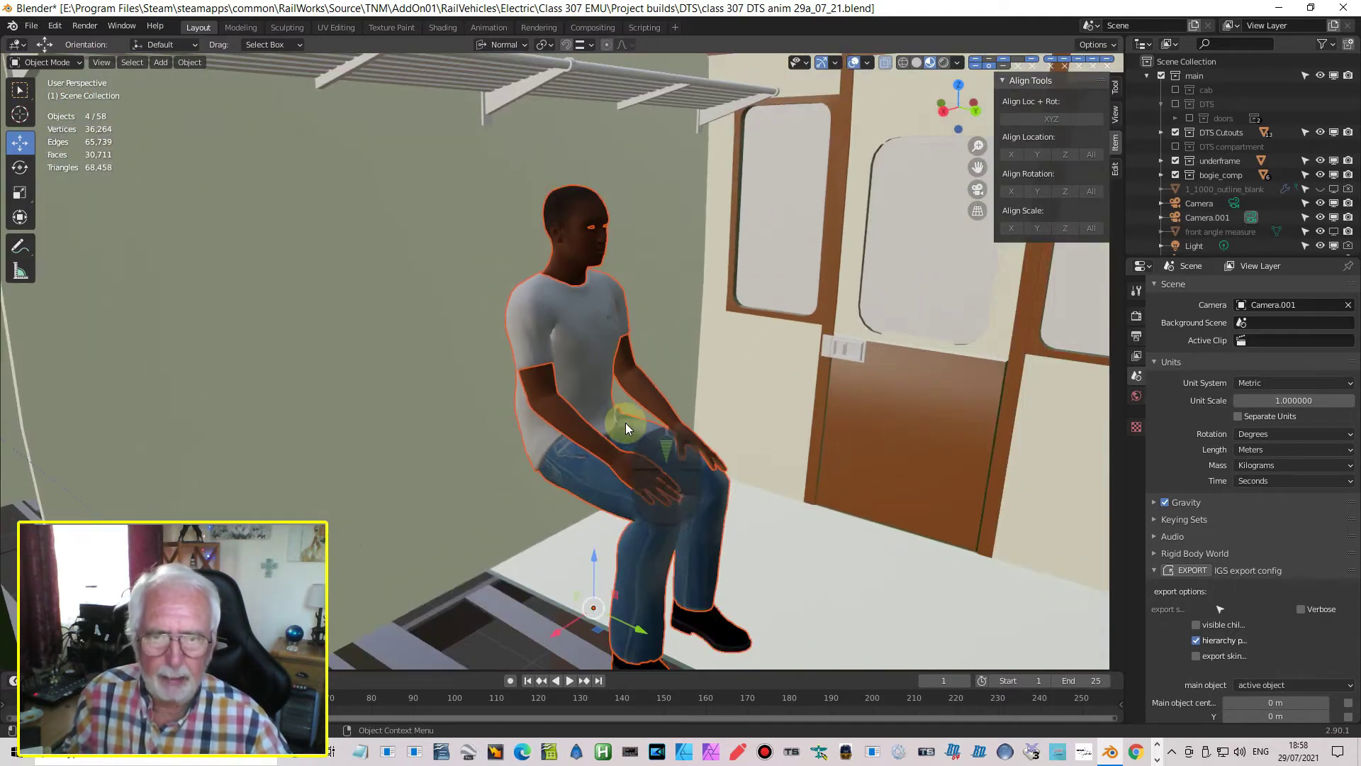
{"action": "middle_click_drag", "start_coordinate": [557, 636], "coordinate": [698, 563]}
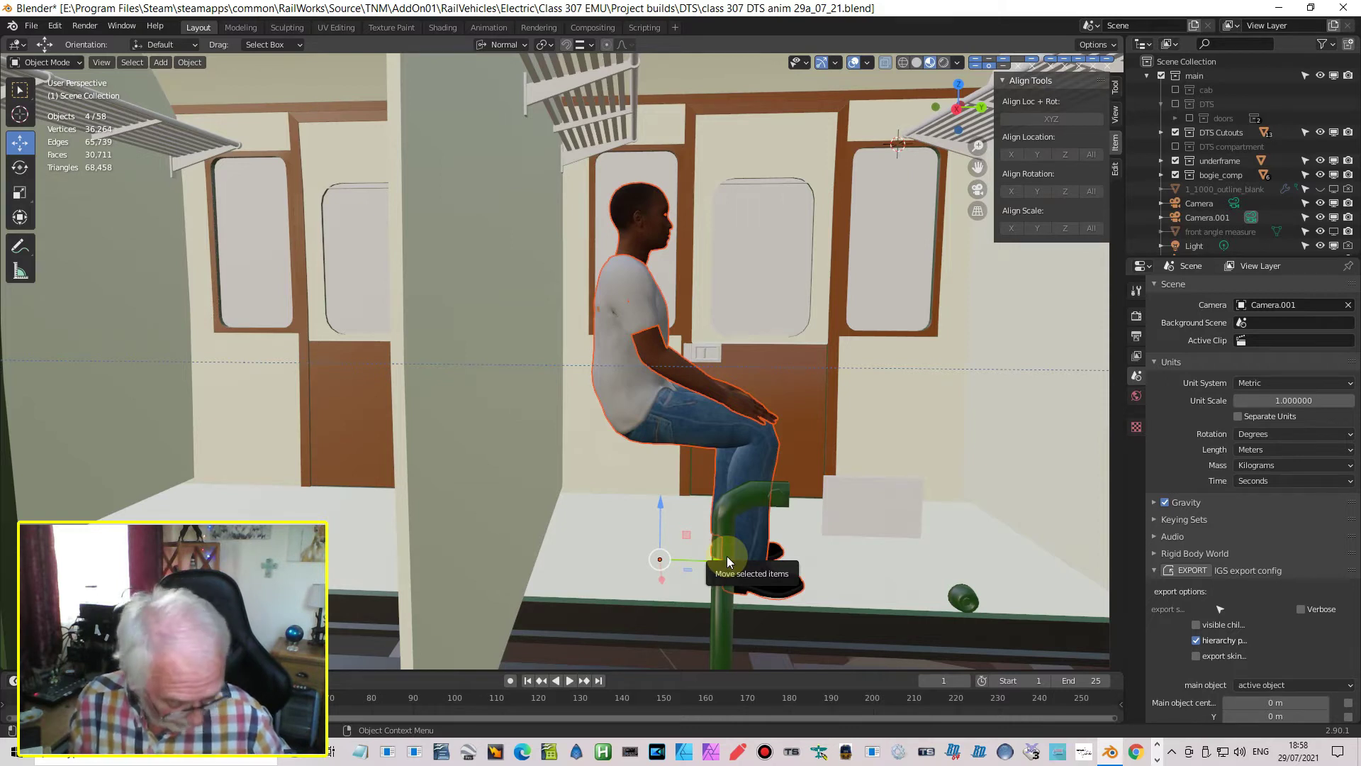
{"action": "key", "text": "KP_3"}
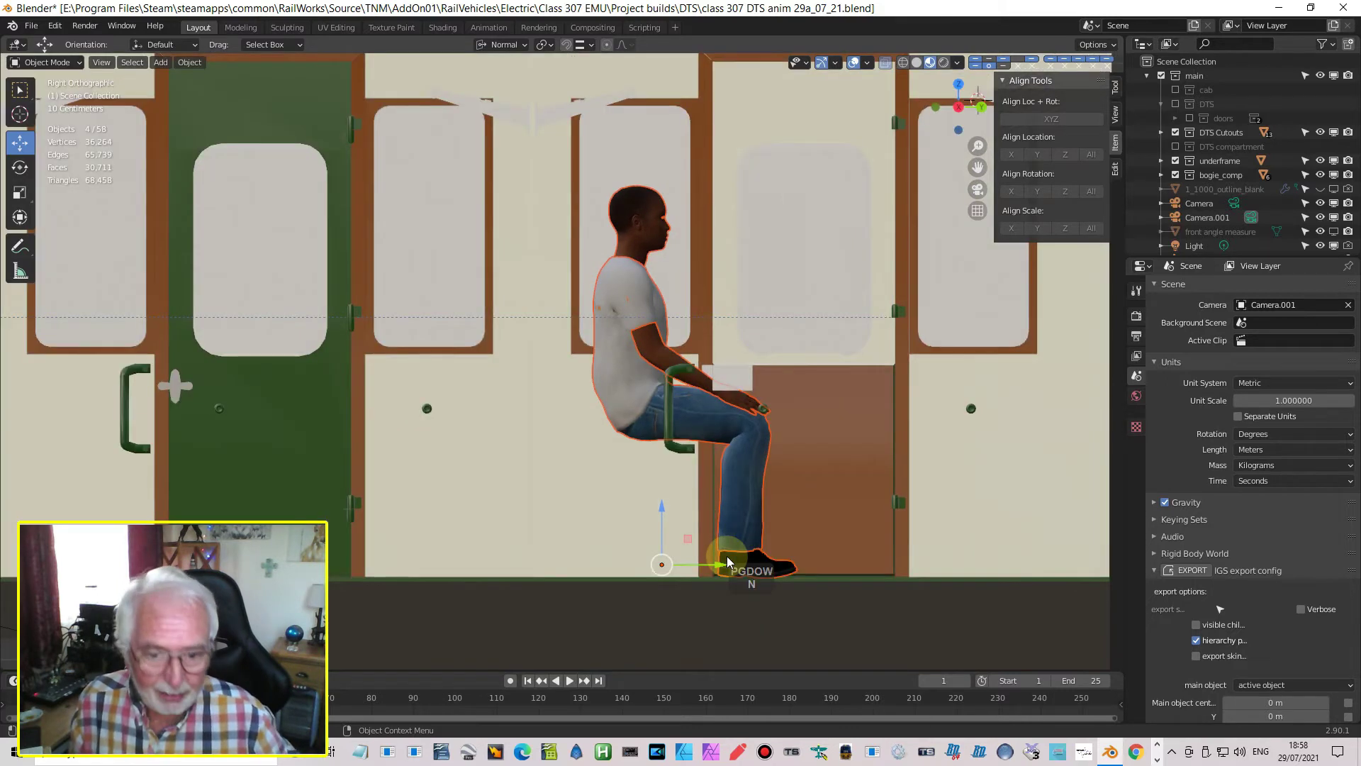
{"action": "left_click", "coordinate": [161, 62]}
{"action": "mouse_move", "coordinate": [213, 79]}
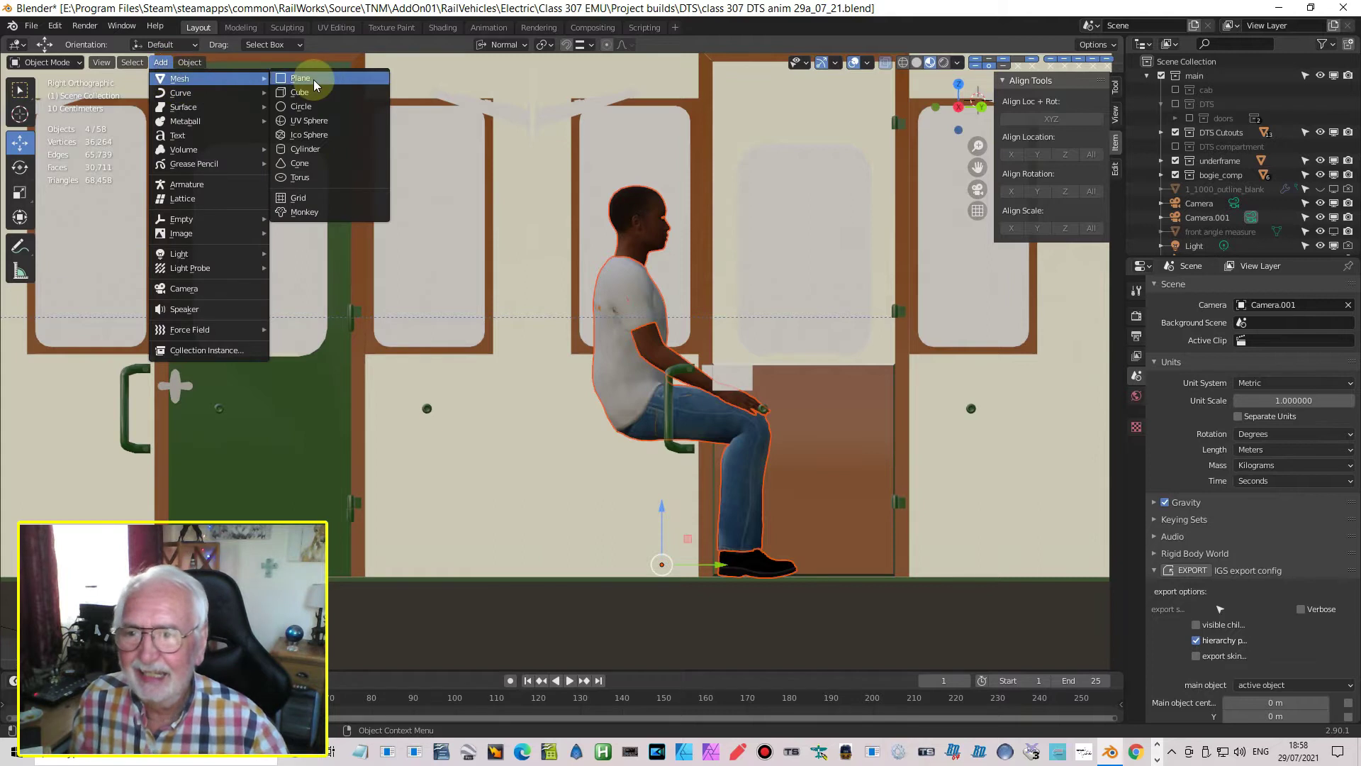
{"action": "left_click", "coordinate": [304, 91]}
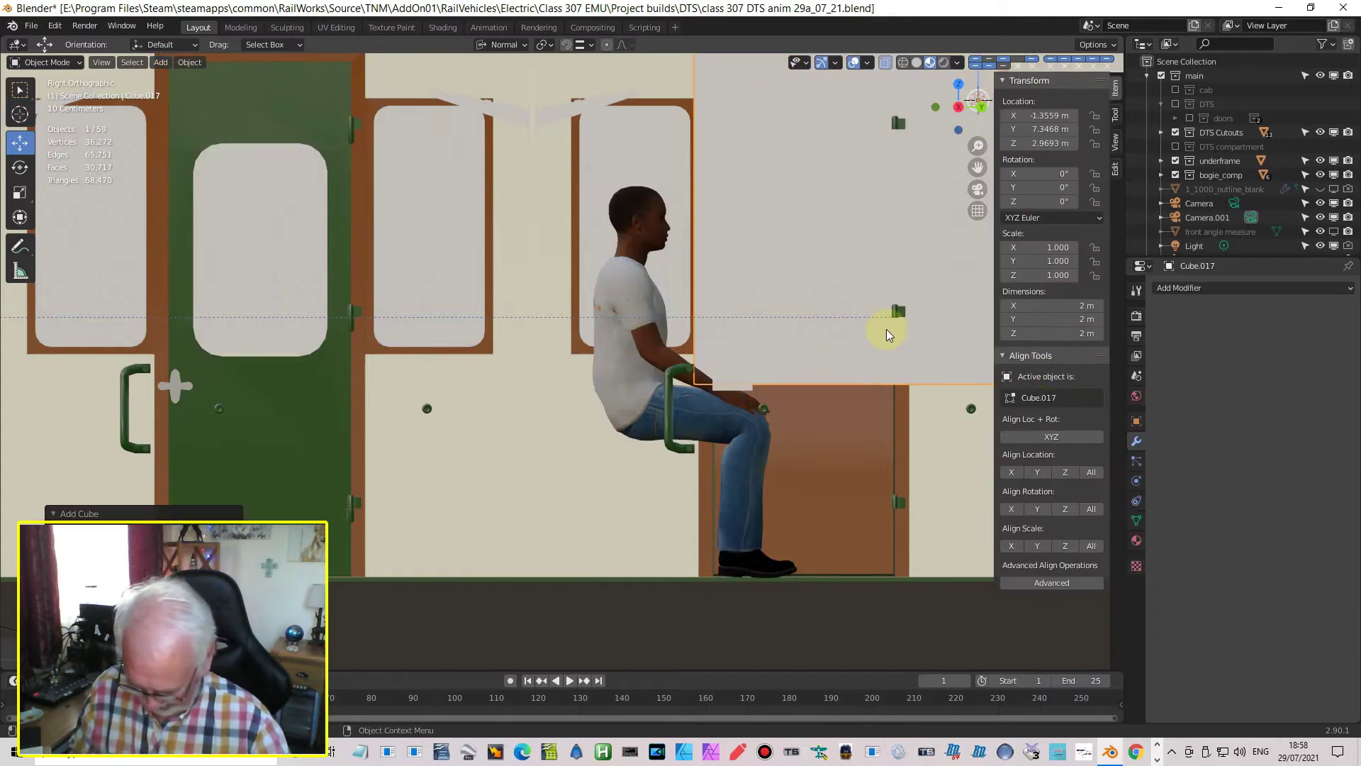
{"action": "key", "text": "s"}
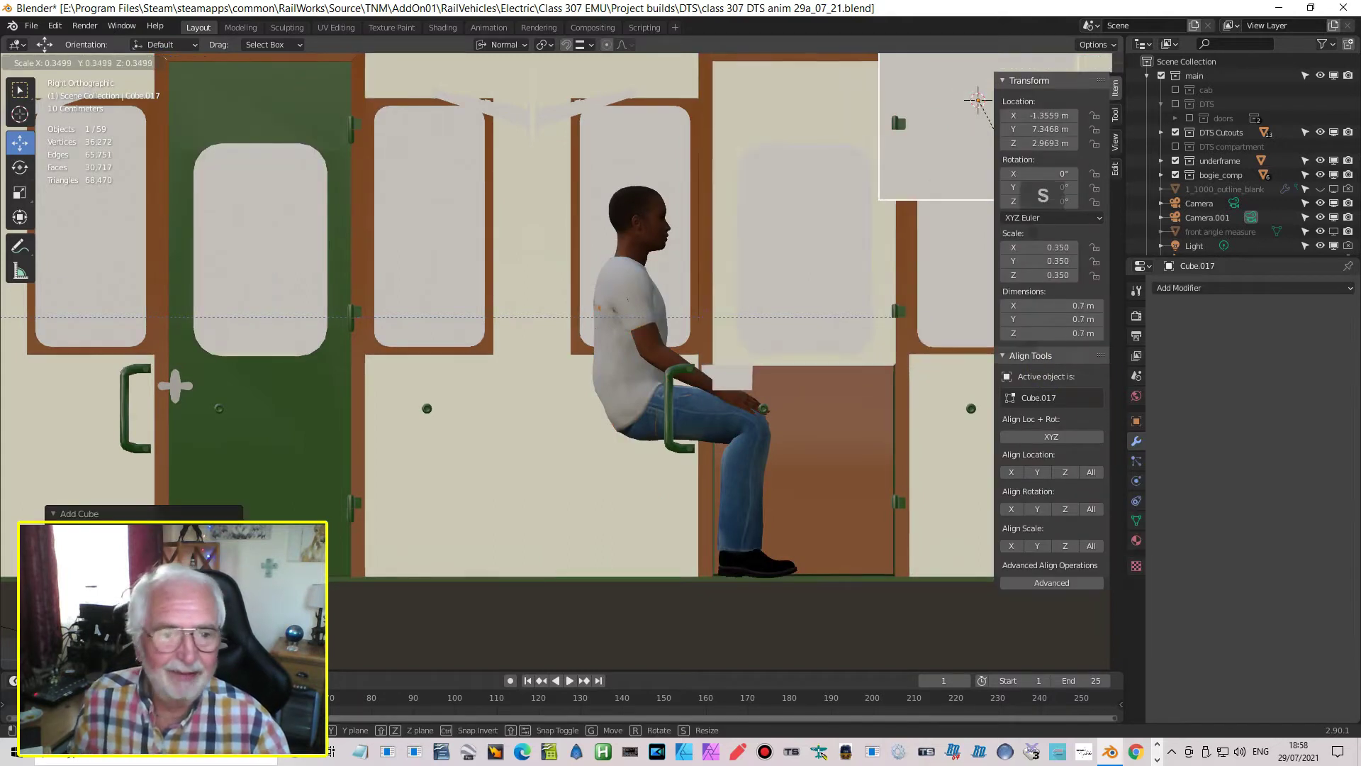
{"action": "left_click", "coordinate": [974, 137]}
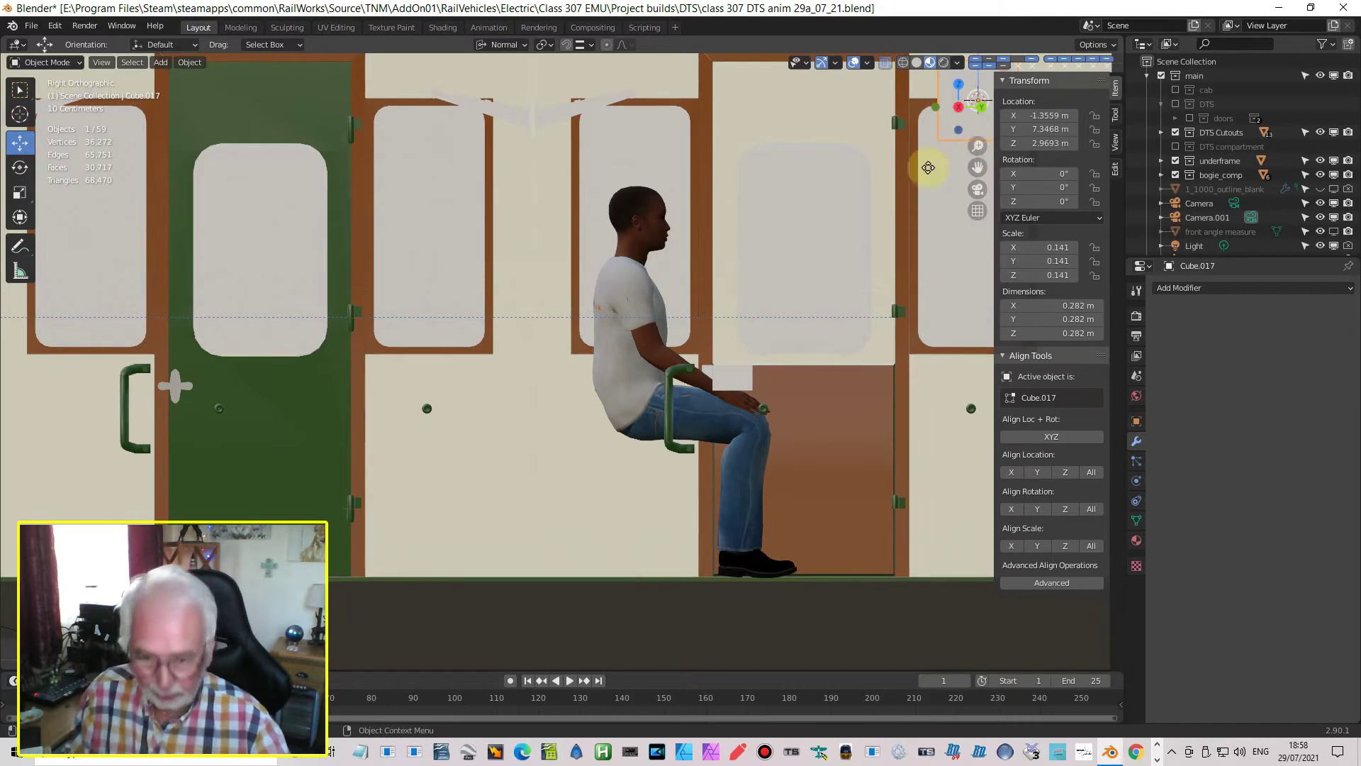
Position the cube directly beneath the seated passenger's thighs and reduce its height to about 0.223 m
{"action": "key", "text": "g"}
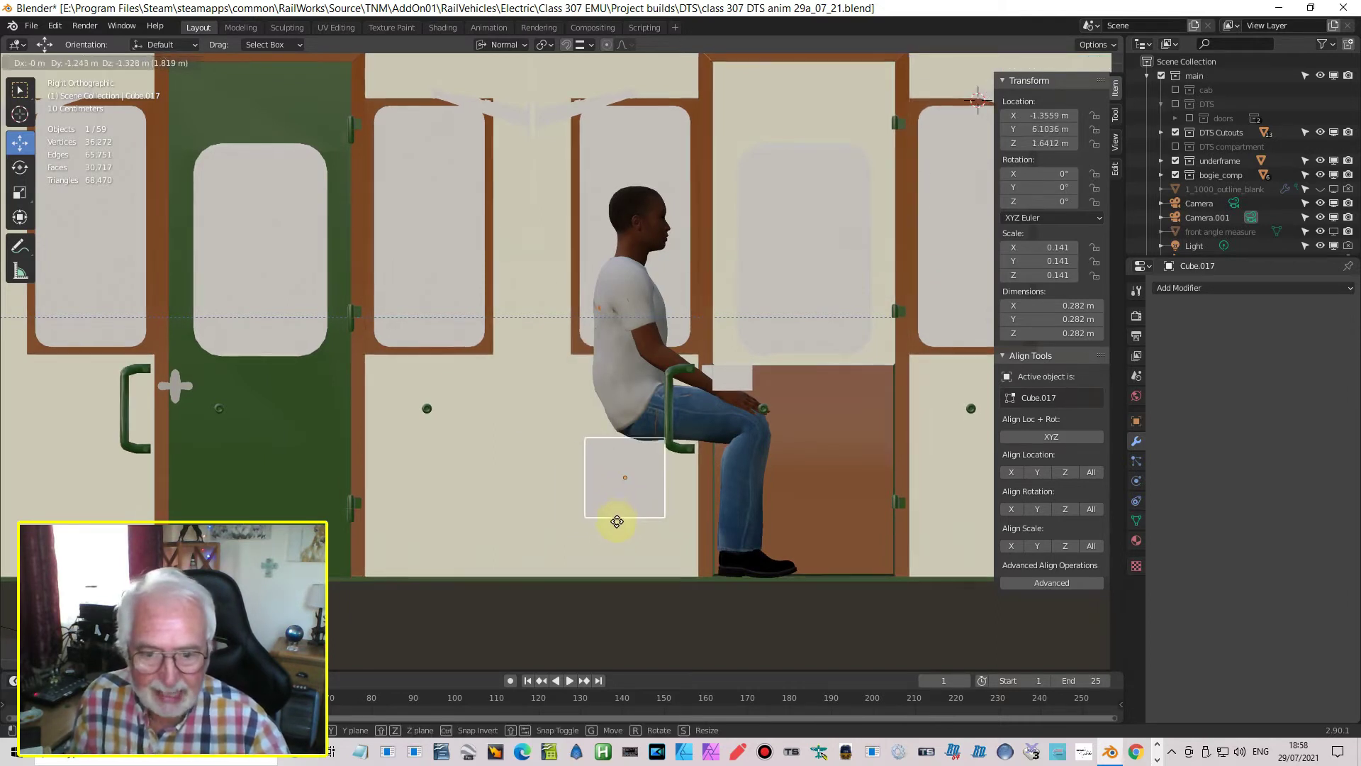
{"action": "left_click", "coordinate": [618, 521]}
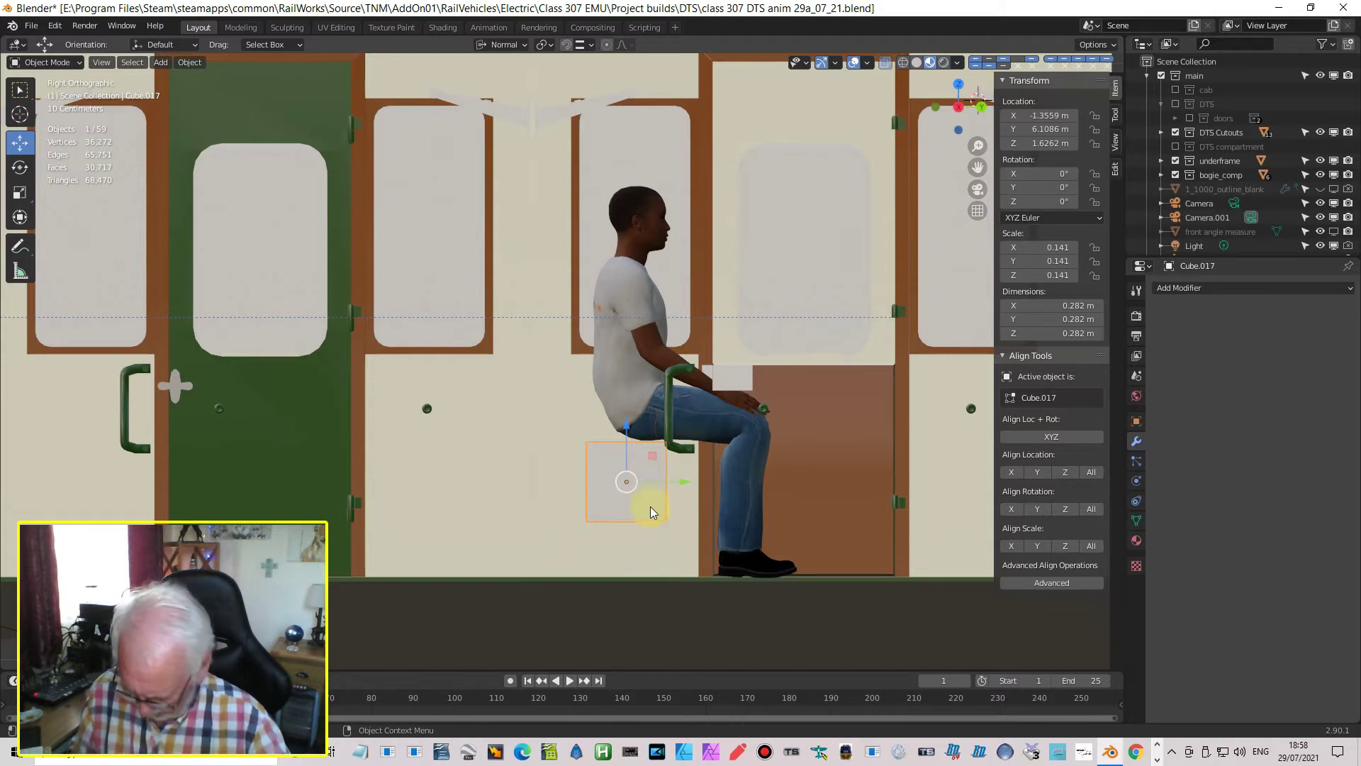
{"action": "key", "text": "s"}
{"action": "key", "text": "z"}
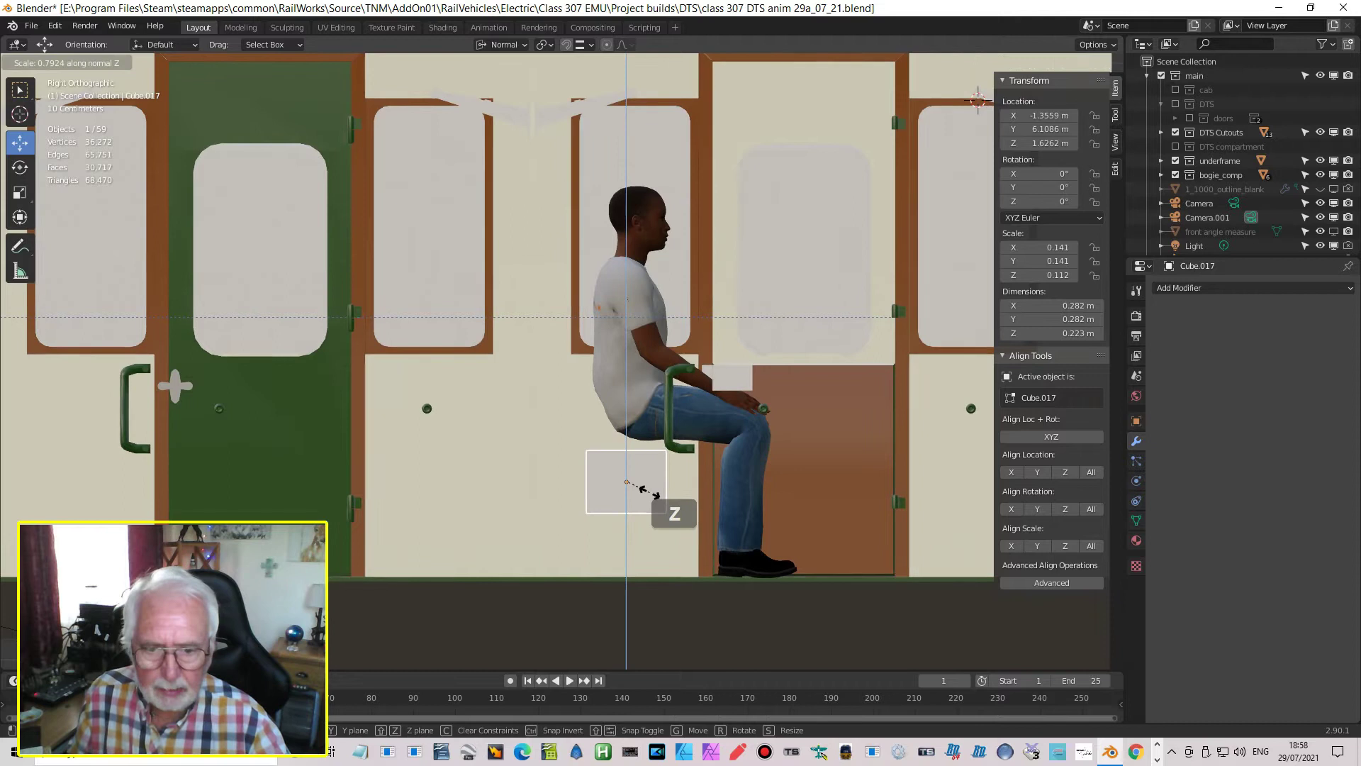
{"action": "left_click", "coordinate": [651, 495]}
{"action": "left_click_drag", "start_coordinate": [680, 482], "coordinate": [728, 486]}
{"action": "left_click_drag", "start_coordinate": [674, 422], "coordinate": [674, 416]}
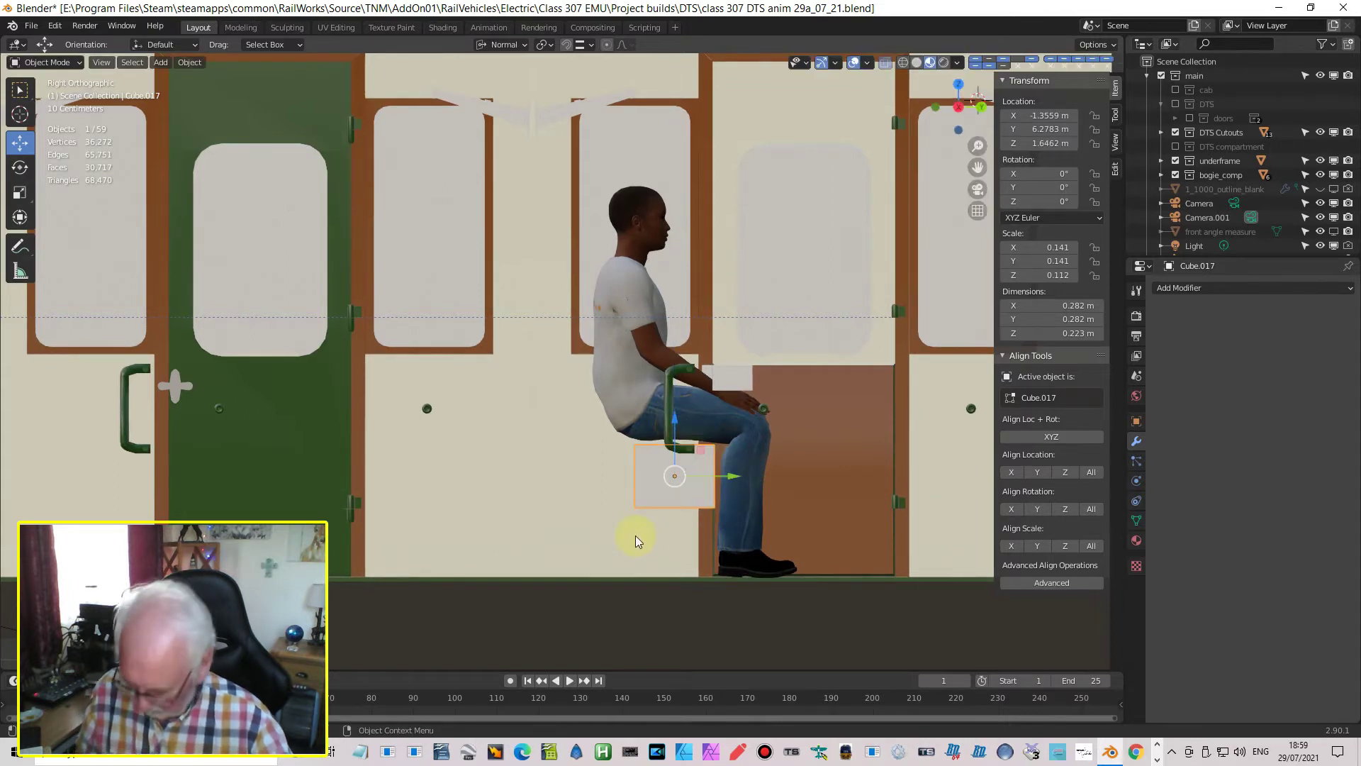
Extend the cube's rear face backwards along Y behind the passenger, making the seat block about 0.504 m deep
{"action": "key", "text": "Tab"}
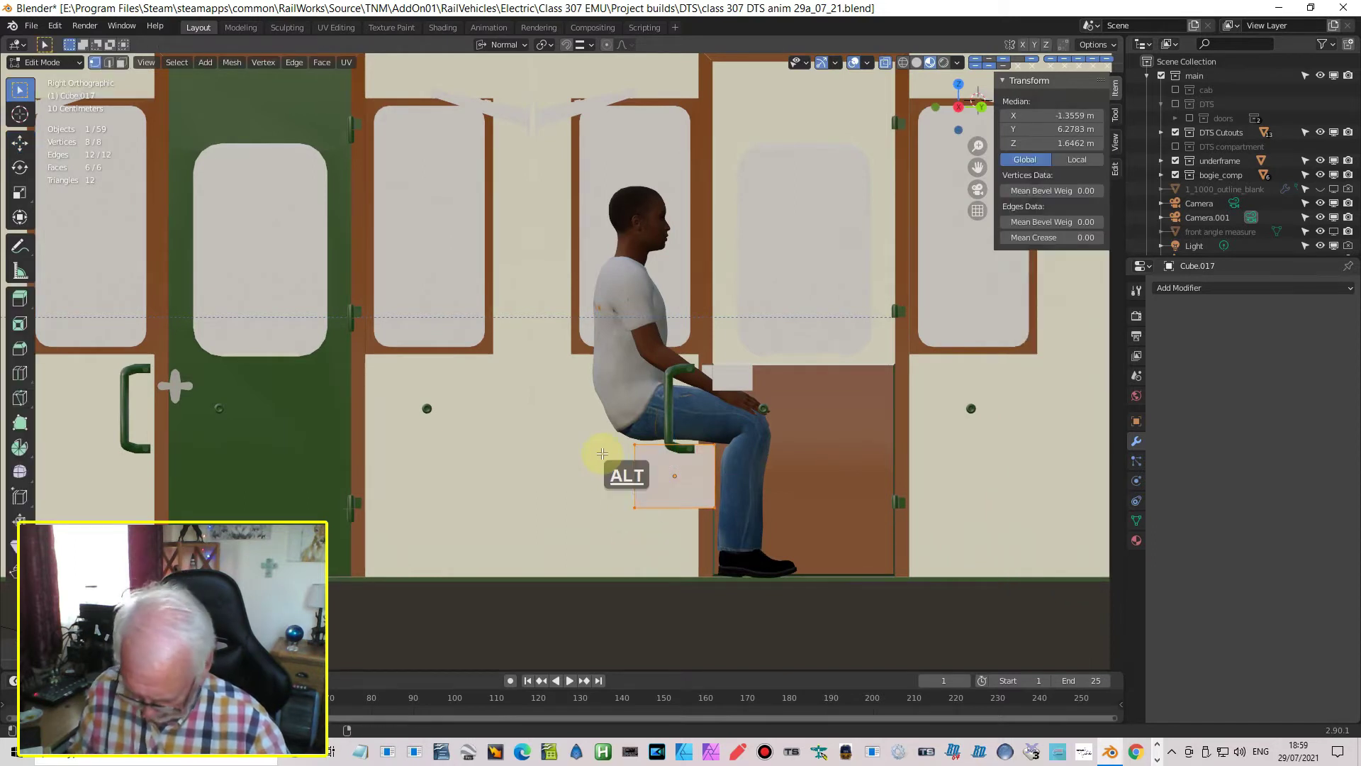
{"action": "key", "text": "alt+a"}
{"action": "left_click_drag", "start_coordinate": [592, 426], "coordinate": [671, 526]}
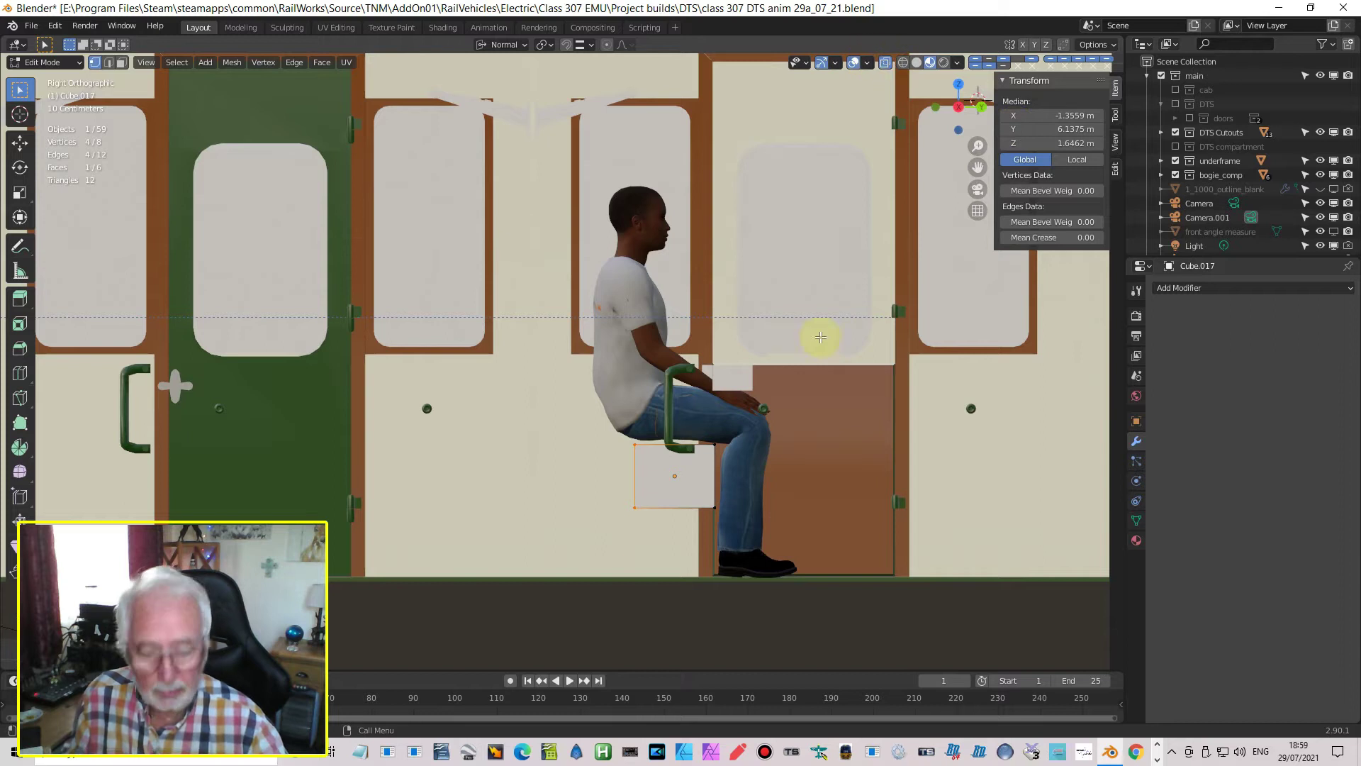
{"action": "key", "text": "g"}
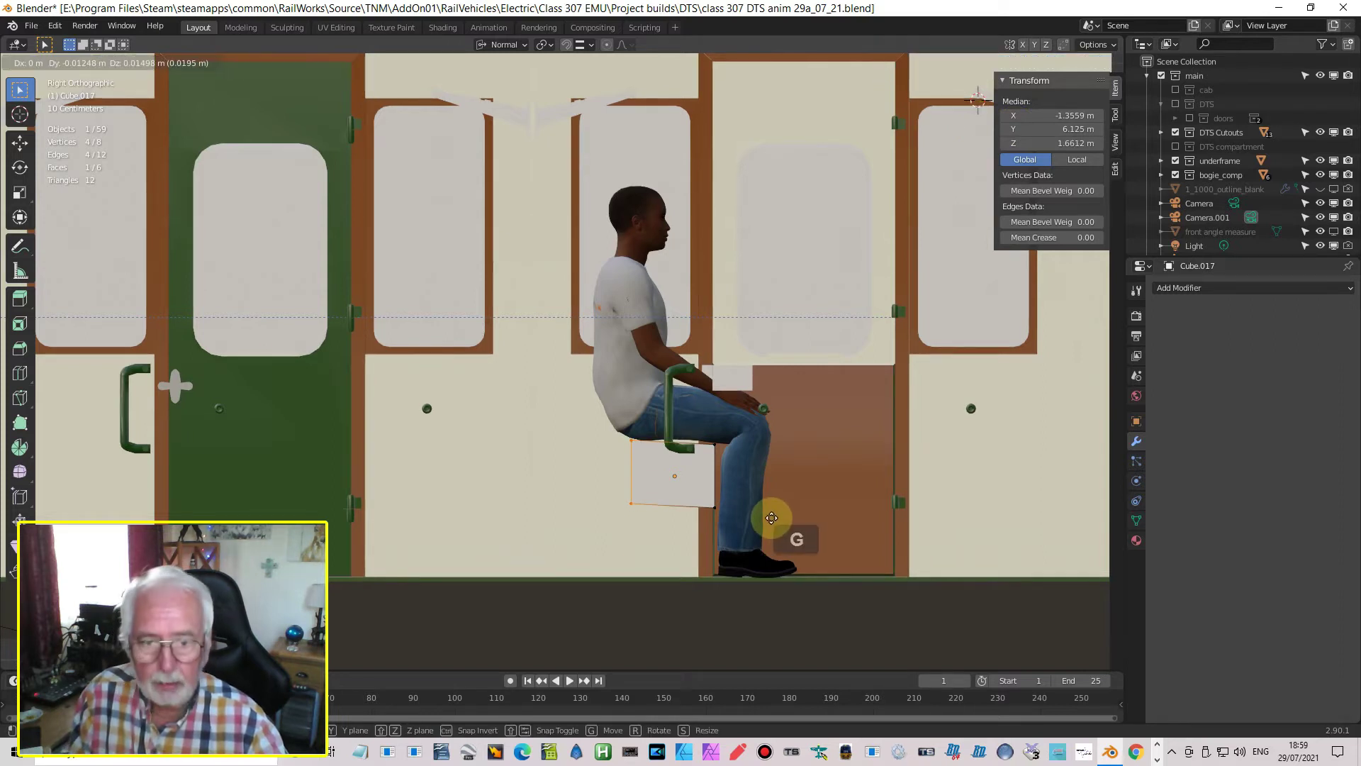
{"action": "key", "text": "y"}
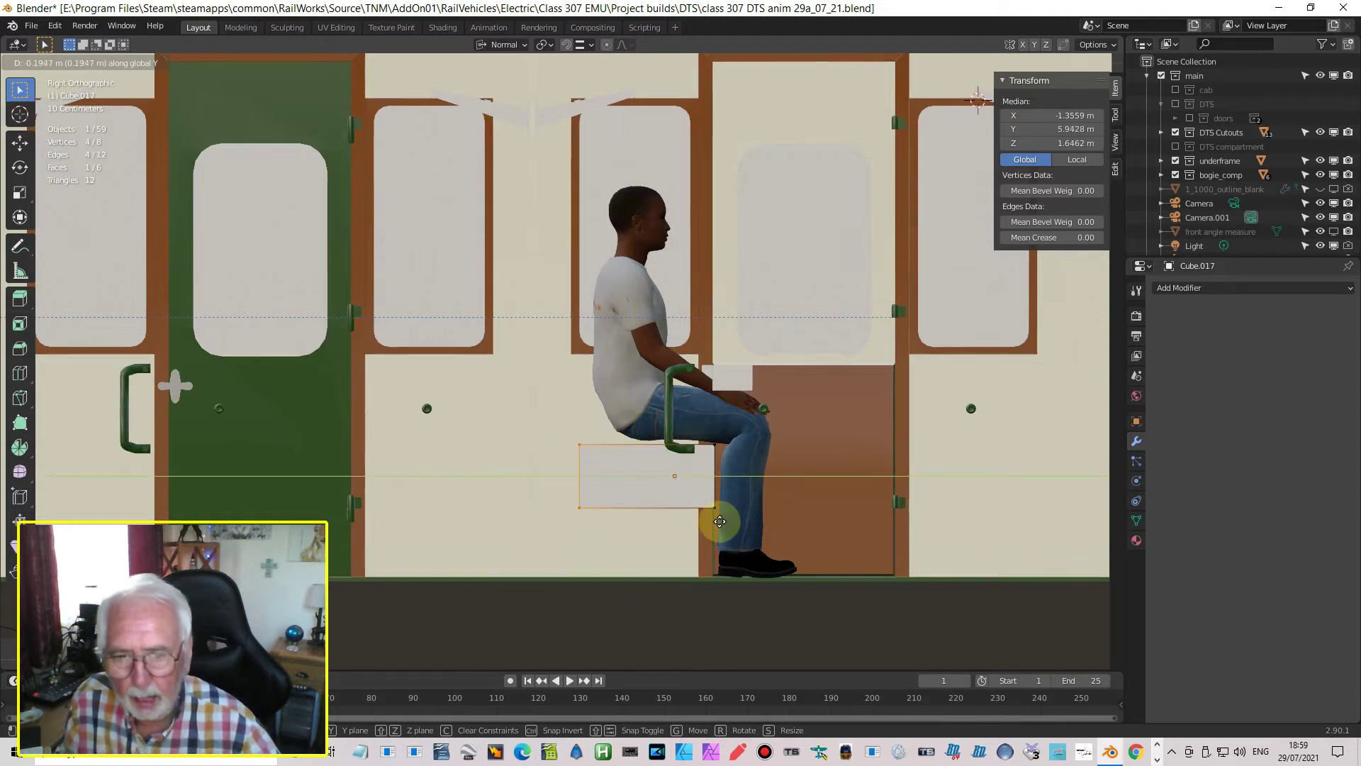
{"action": "left_click", "coordinate": [712, 523]}
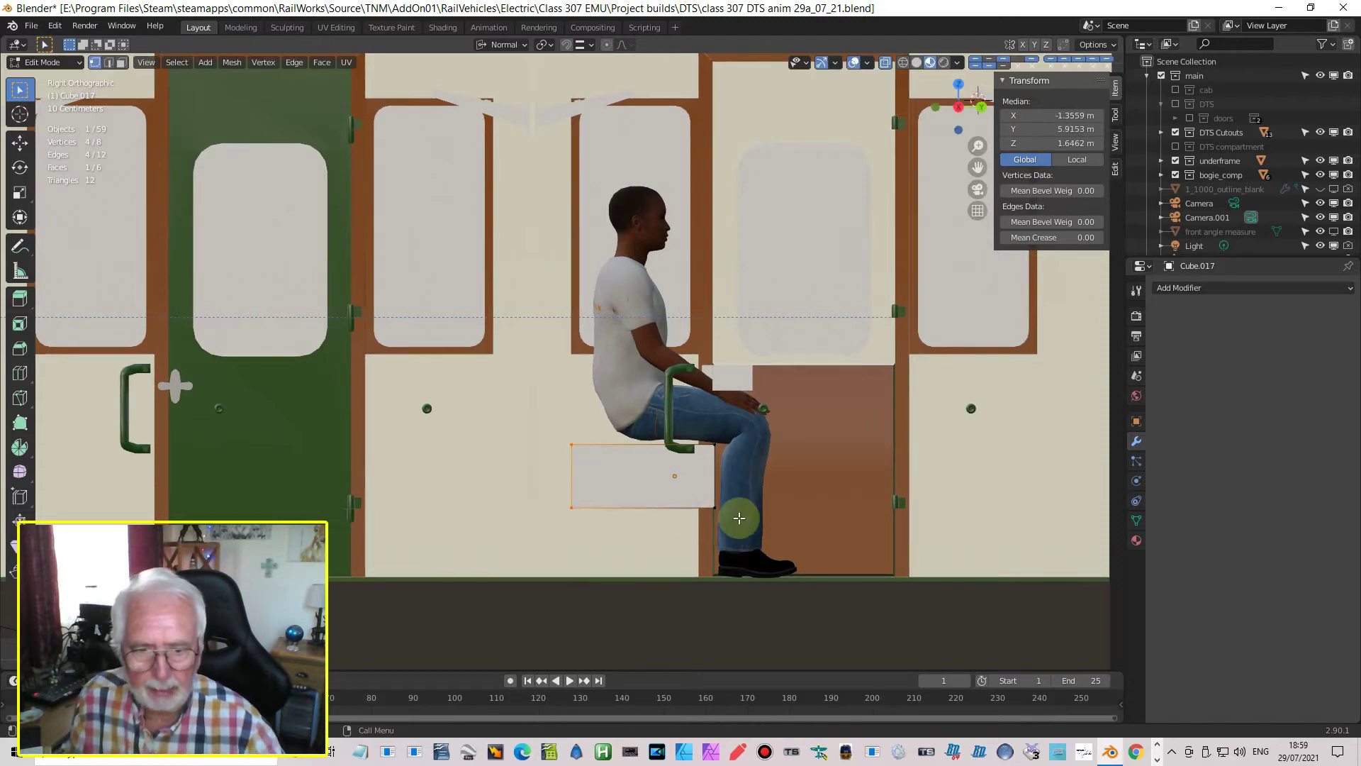
{"action": "scroll", "coordinate": [735, 528], "scroll_direction": "down", "scroll_amount": 2}
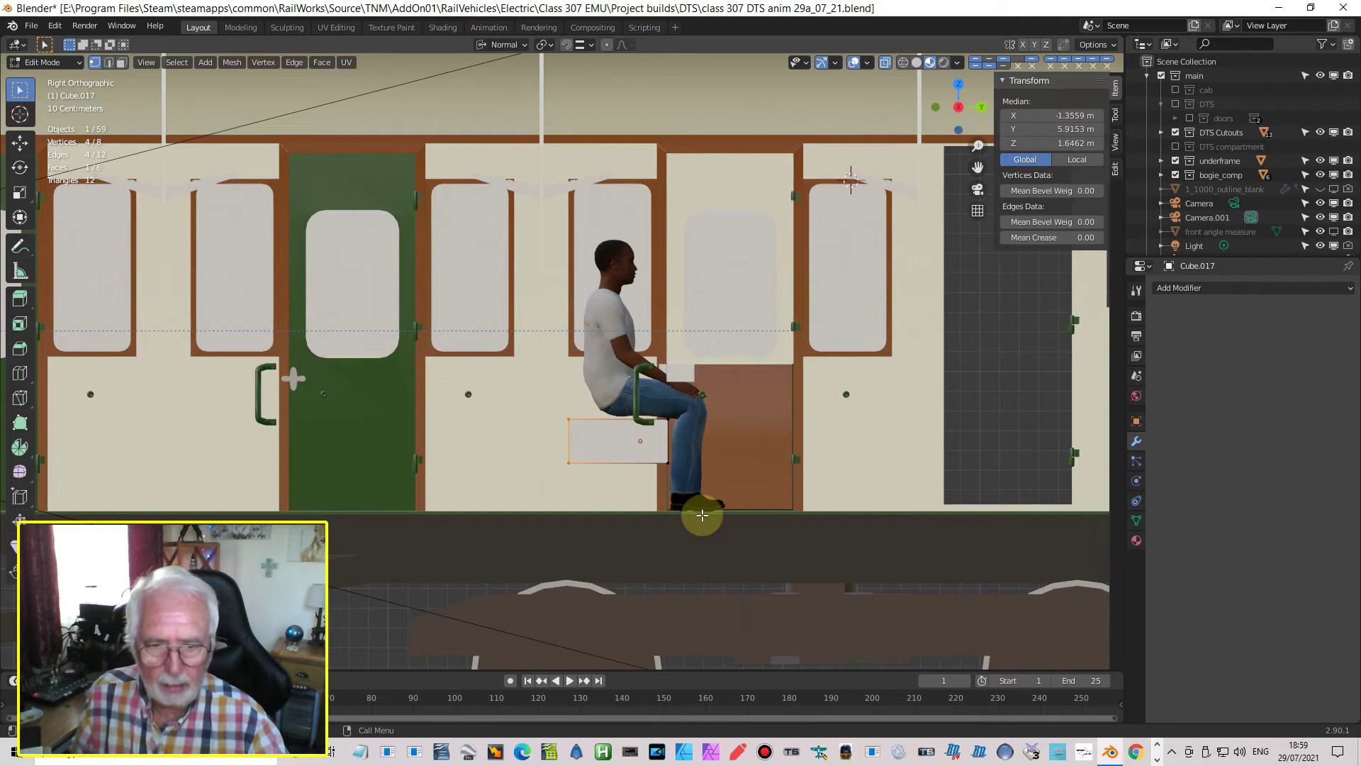
{"action": "key", "text": "Tab"}
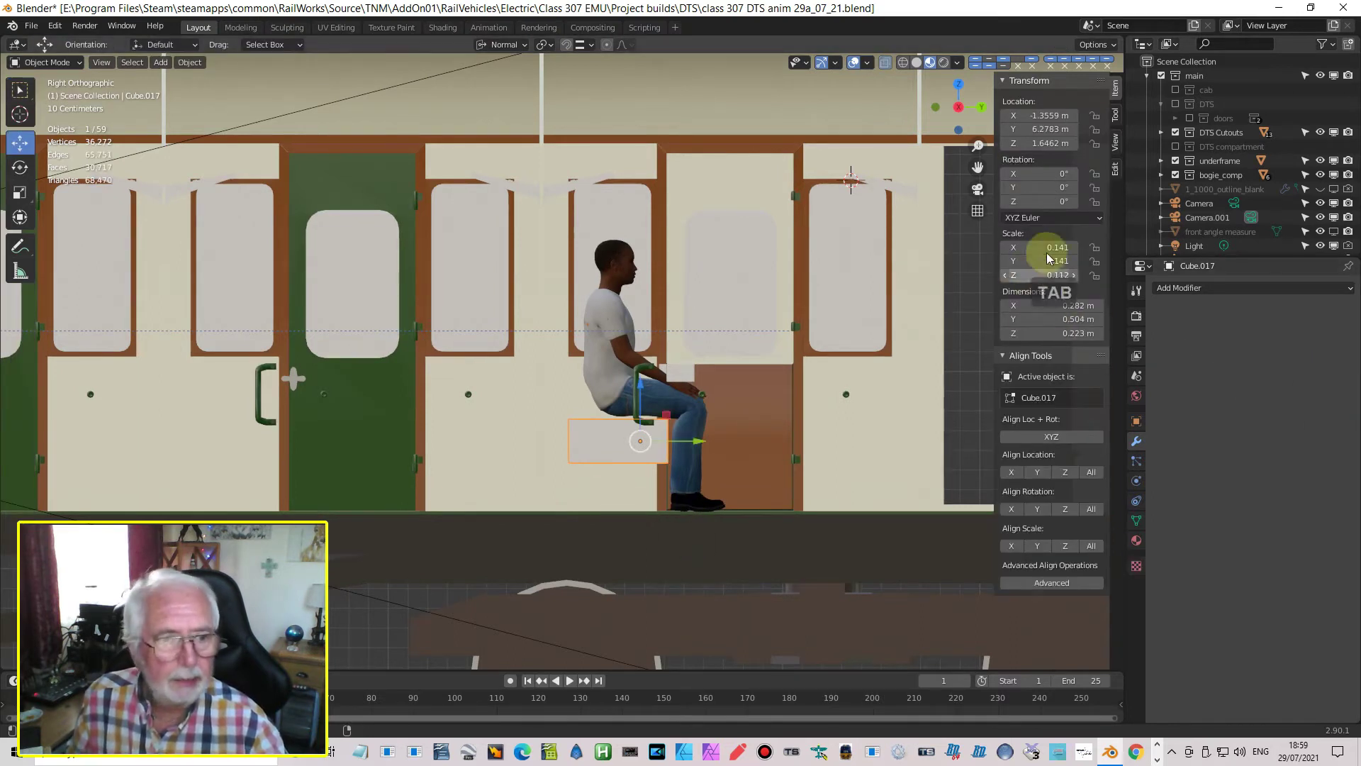
Centre the seat block across the carriage at X location 0 m and set its X dimension to 2.7 m
{"action": "left_click", "coordinate": [1052, 115]}
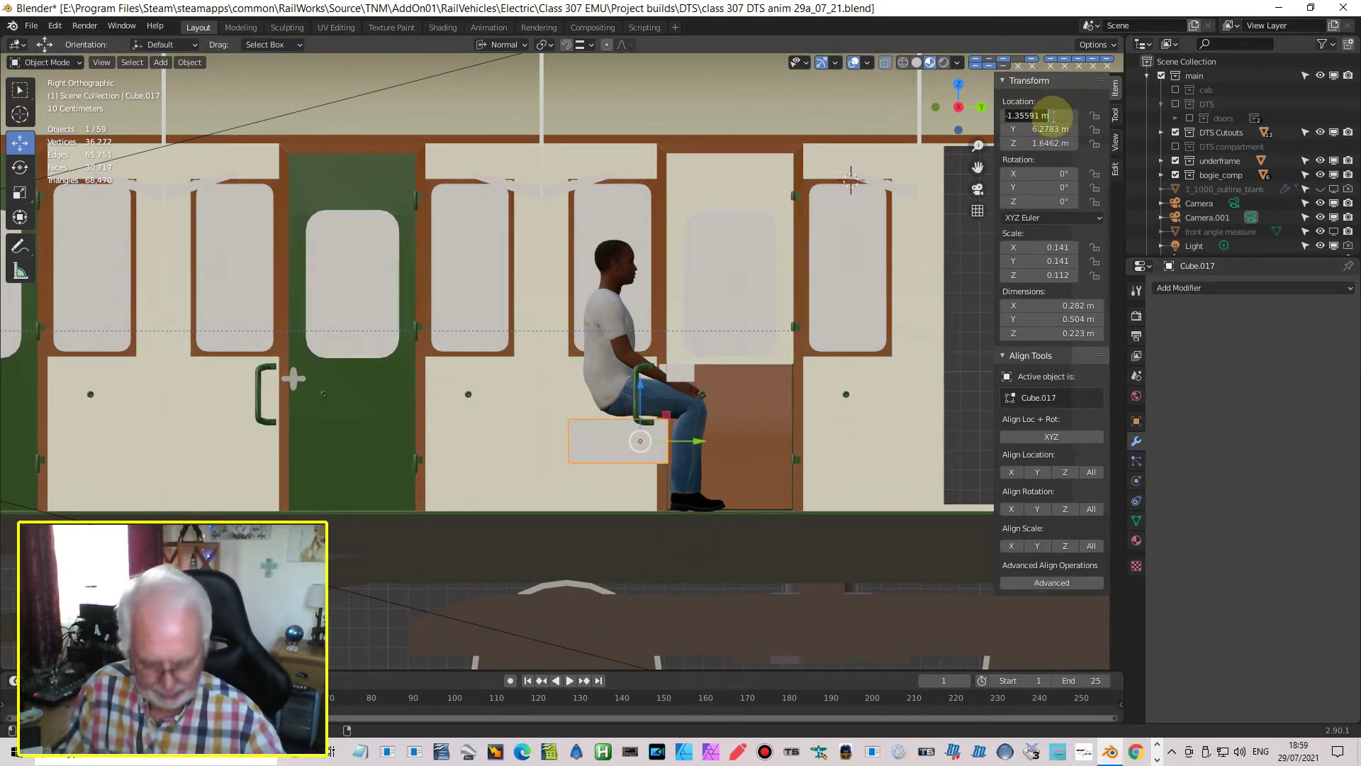
{"action": "key", "text": "Return"}
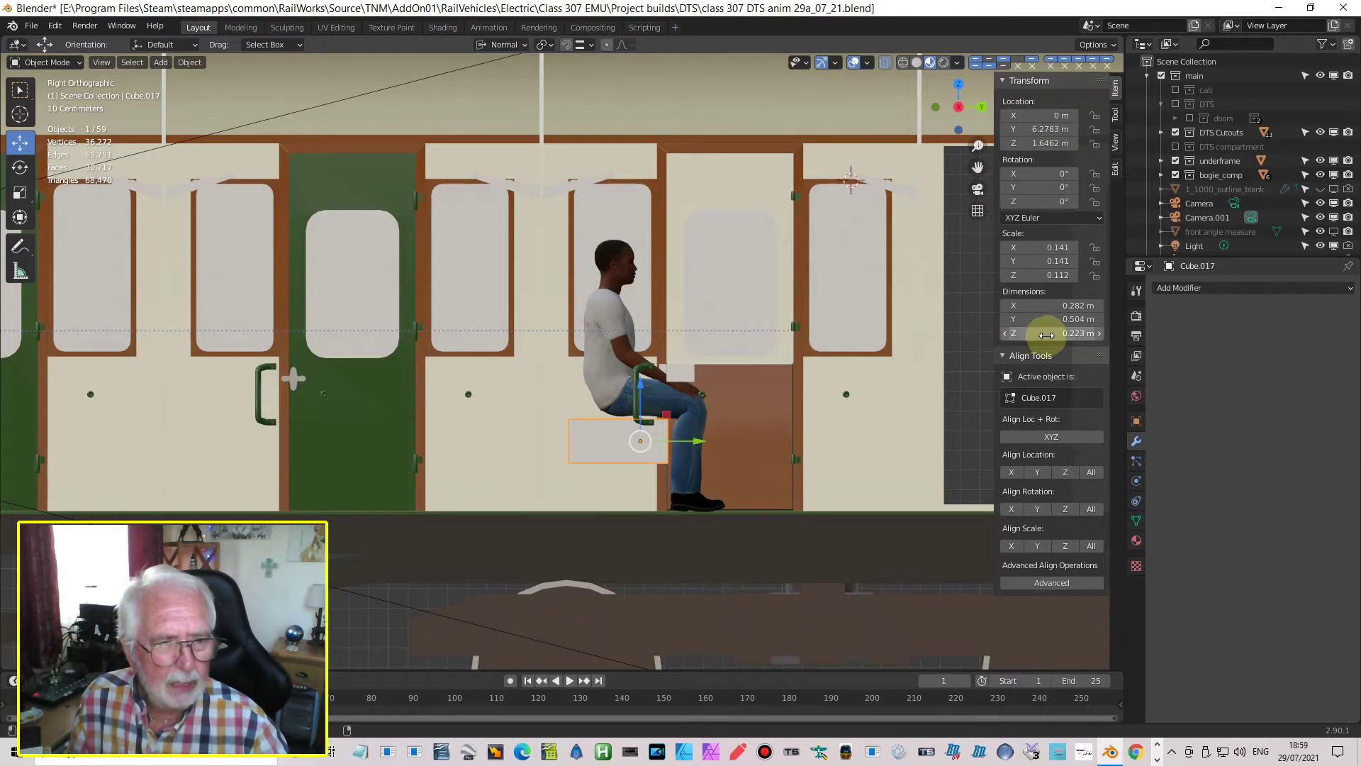
{"action": "left_click", "coordinate": [1077, 305]}
{"action": "type", "text": "2.7"}
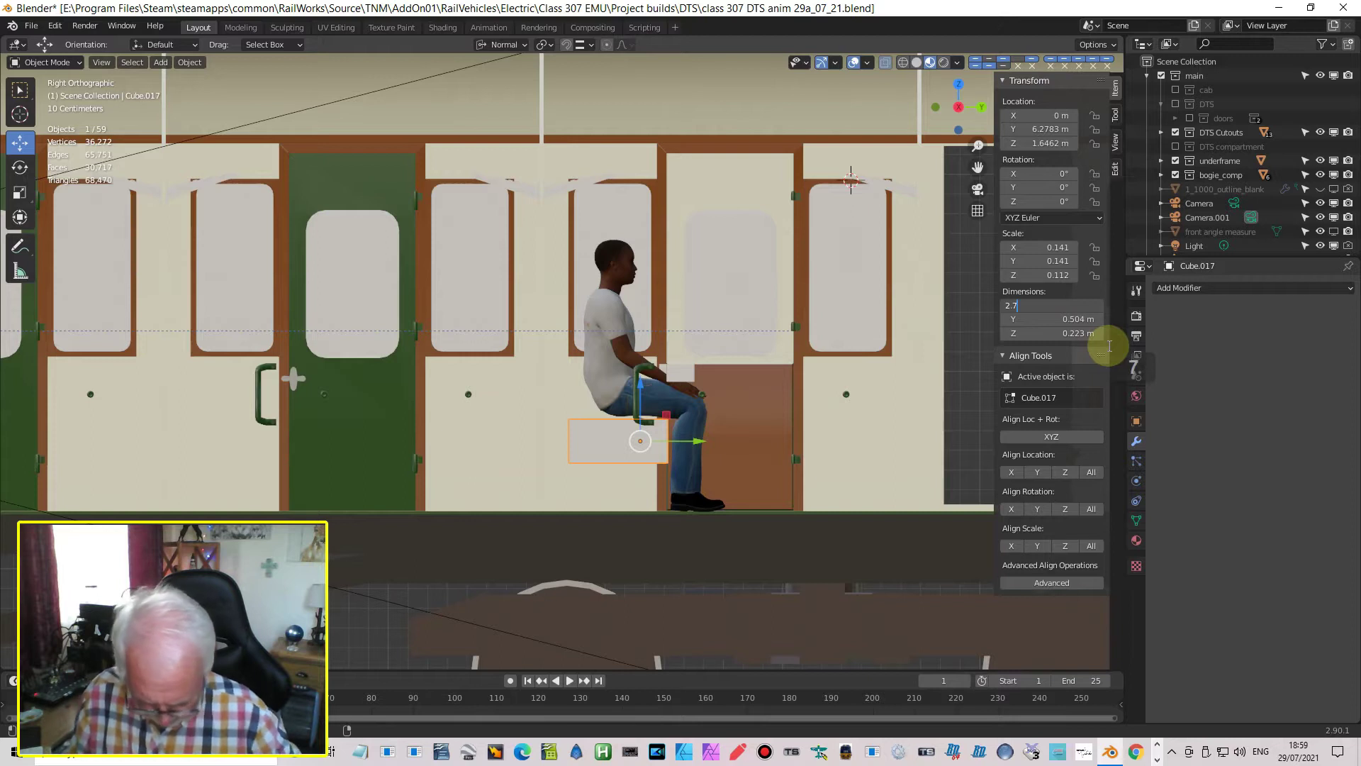
{"action": "key", "text": "Return"}
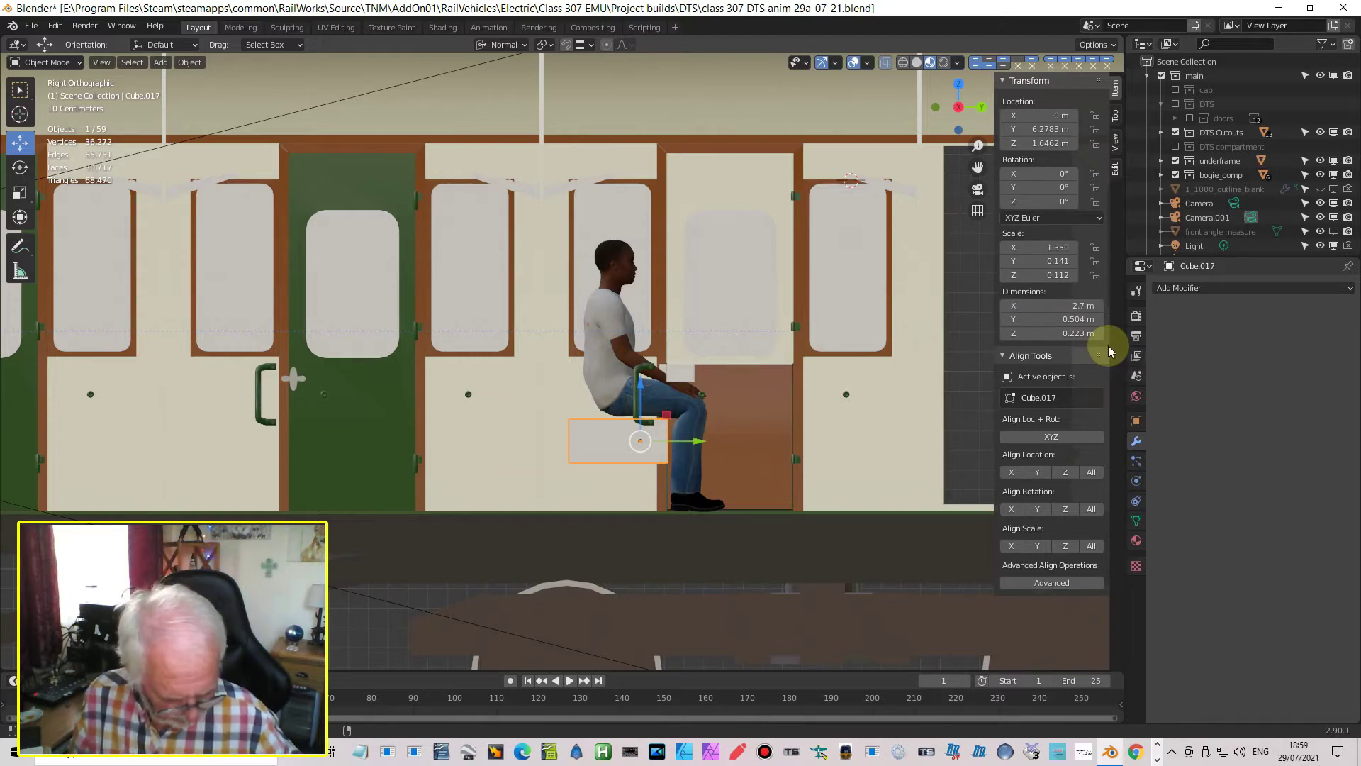
Check the seat block in a wireframe back view and scale it along X to about 2.65 m to fit between the side walls
{"action": "key", "text": "ctrl+KP_1"}
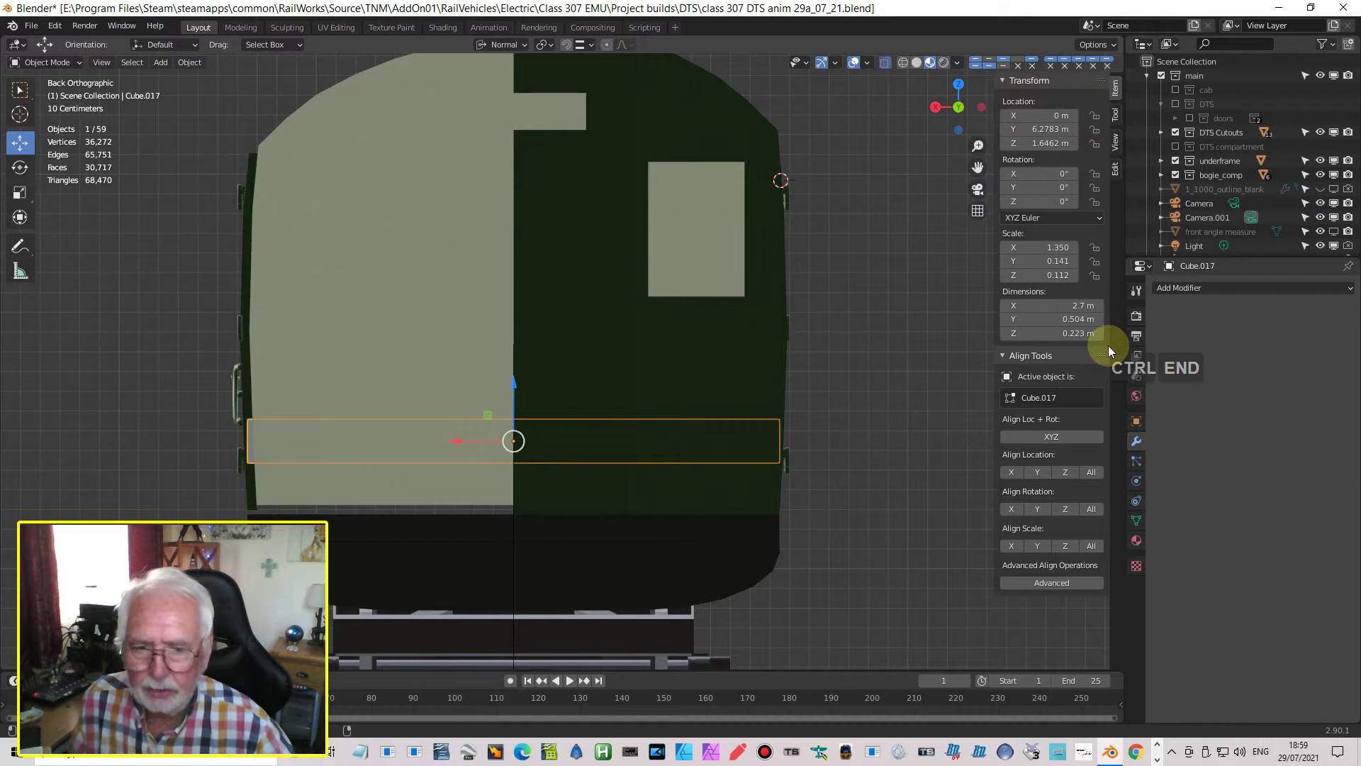
{"action": "scroll", "coordinate": [679, 499], "scroll_direction": "up", "scroll_amount": 2}
{"action": "middle_click_drag", "start_coordinate": [636, 509], "coordinate": [682, 462], "text": "shift"}
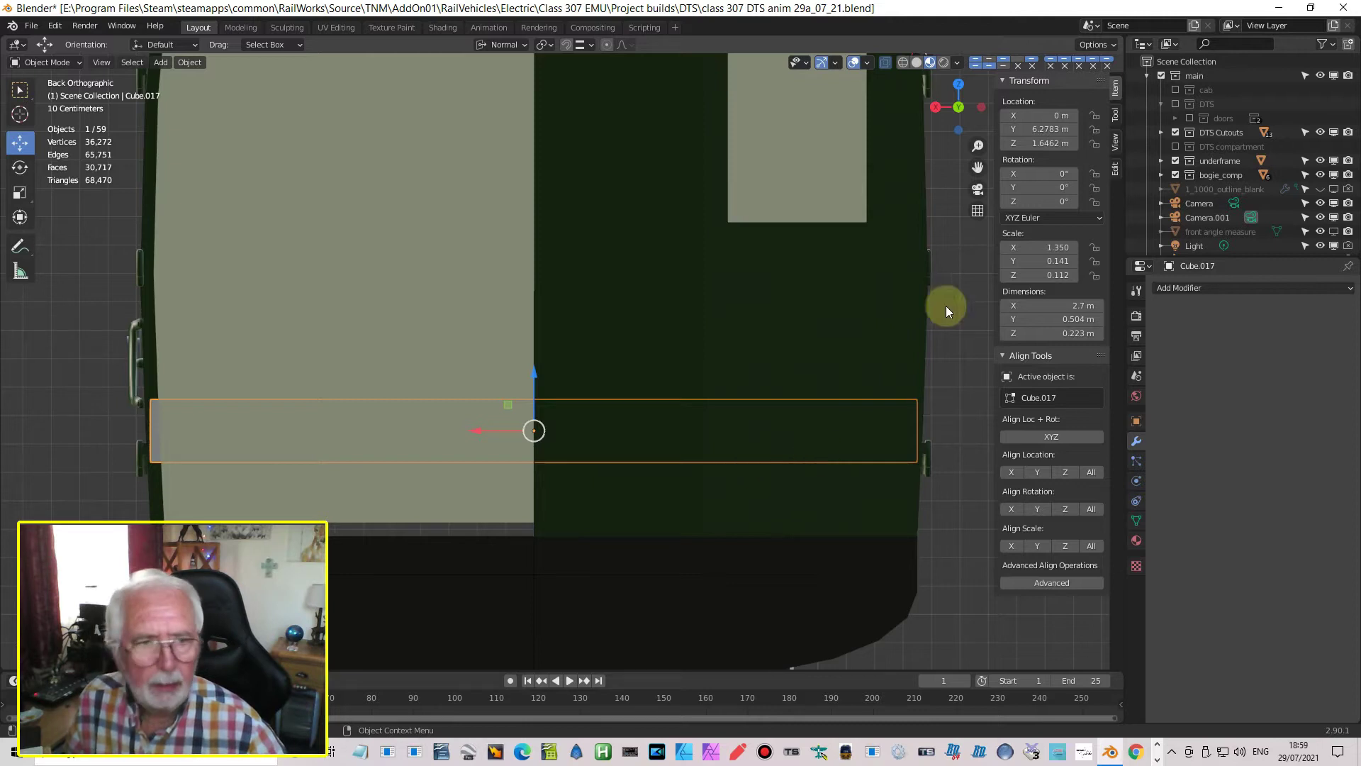
{"action": "left_click", "coordinate": [904, 63]}
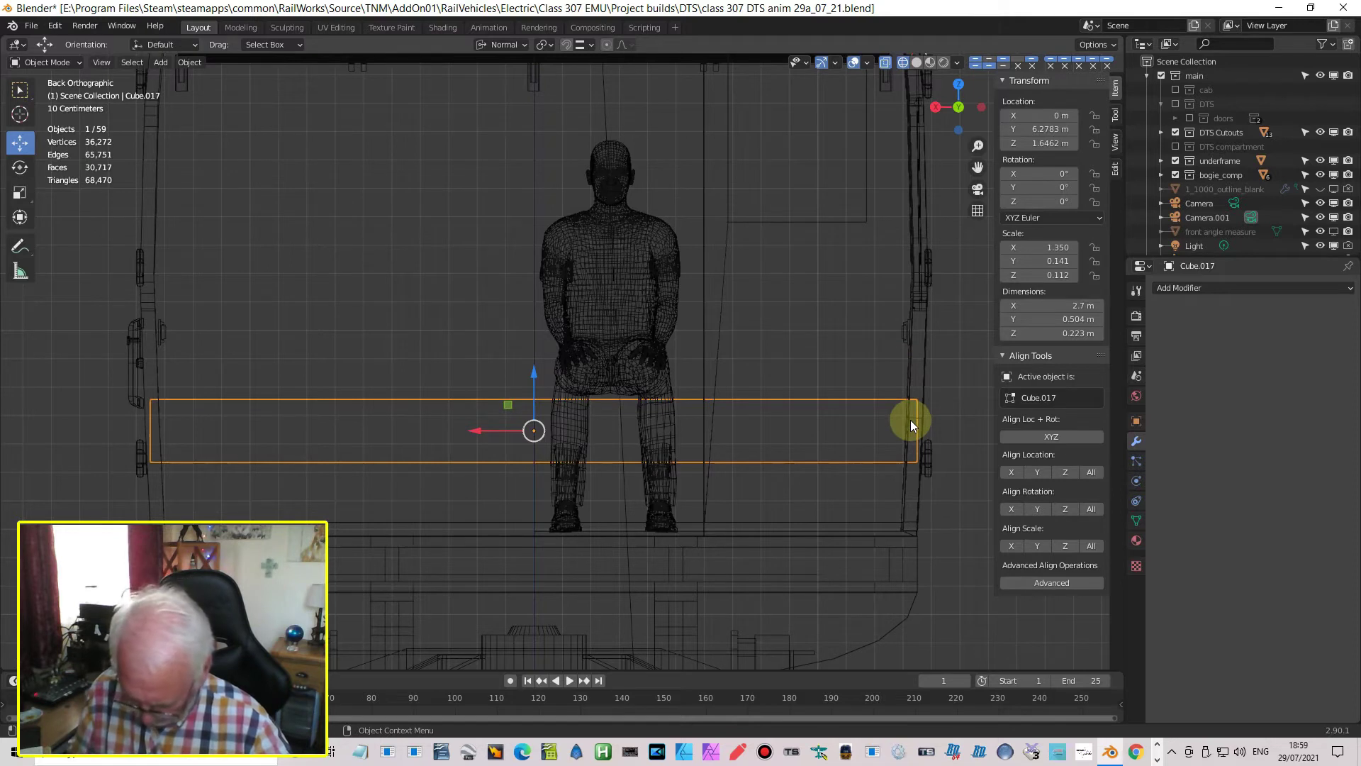
{"action": "key", "text": "s"}
{"action": "key", "text": "x"}
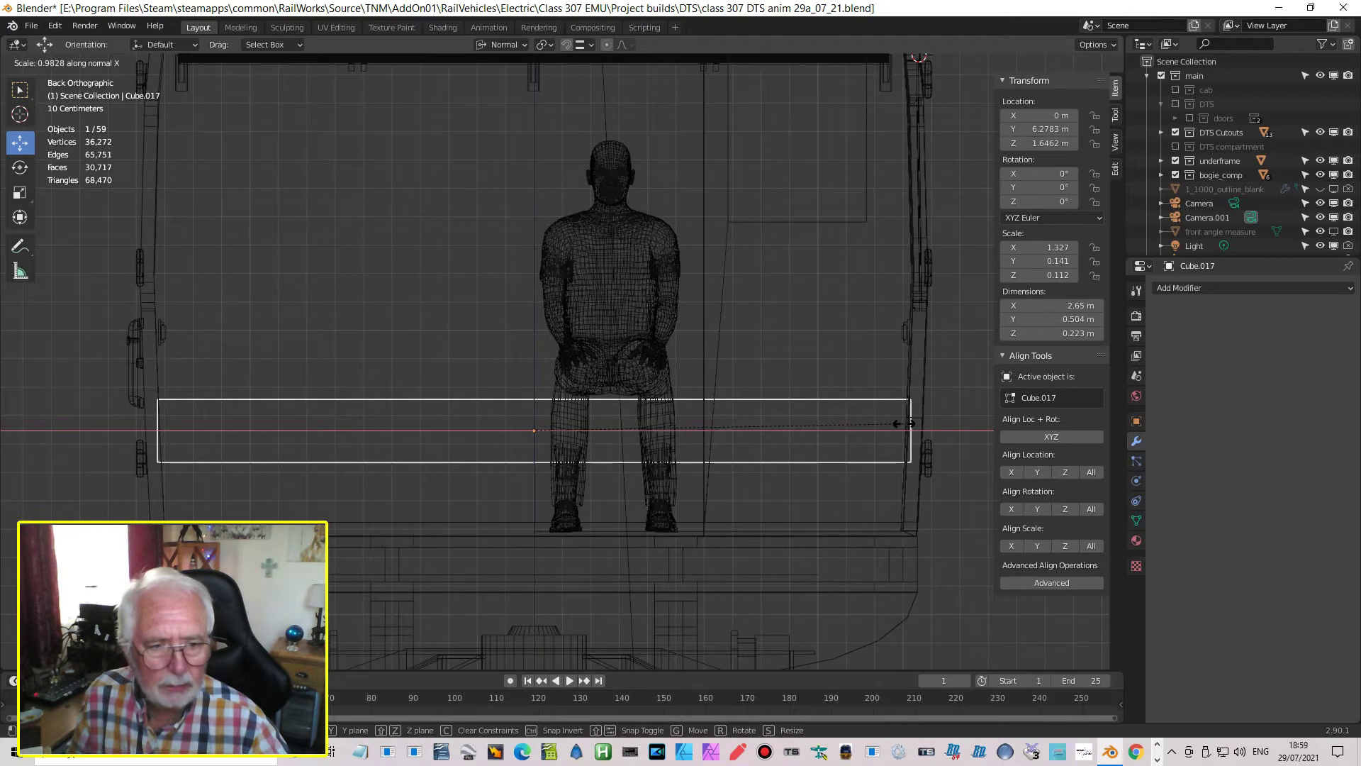
{"action": "left_click", "coordinate": [904, 423]}
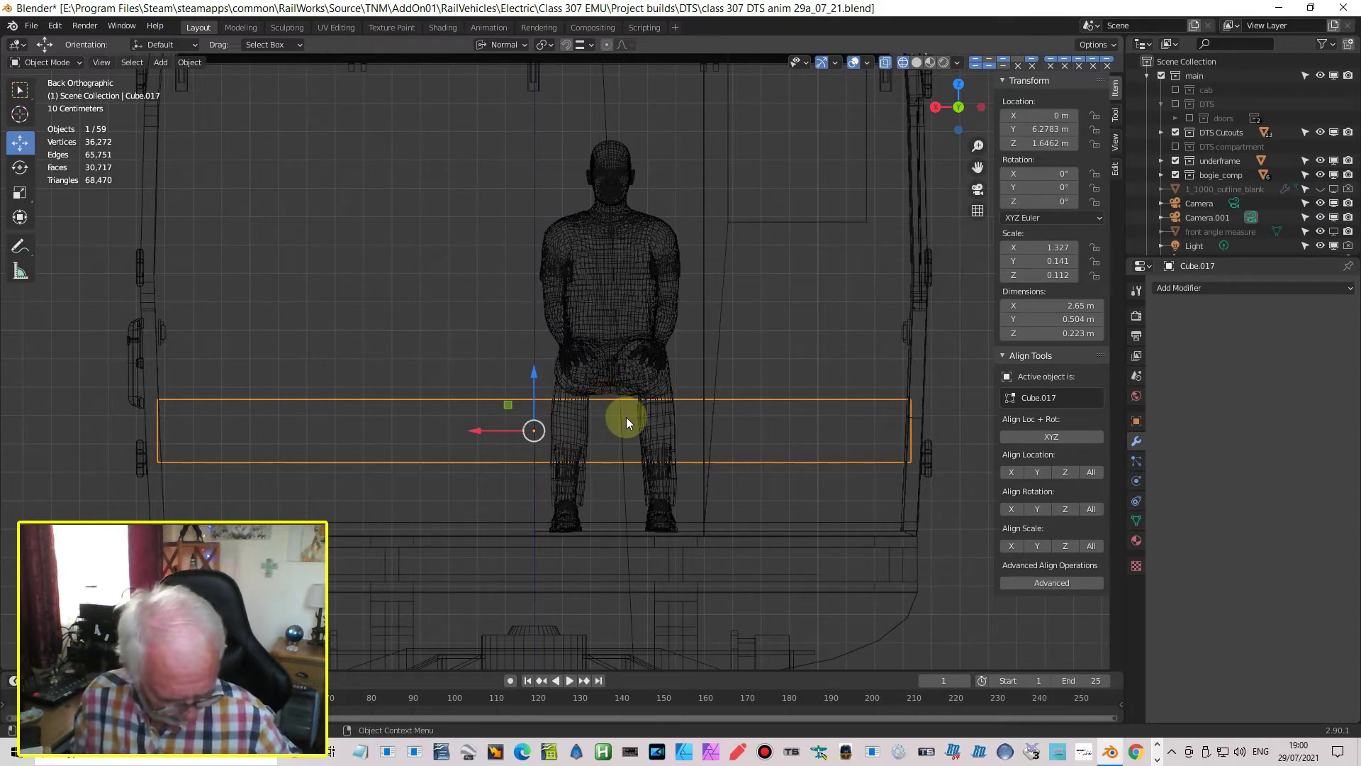
Select the seat block's top front edge in edge select mode and show the model in material preview shading
{"action": "key", "text": "KP_3"}
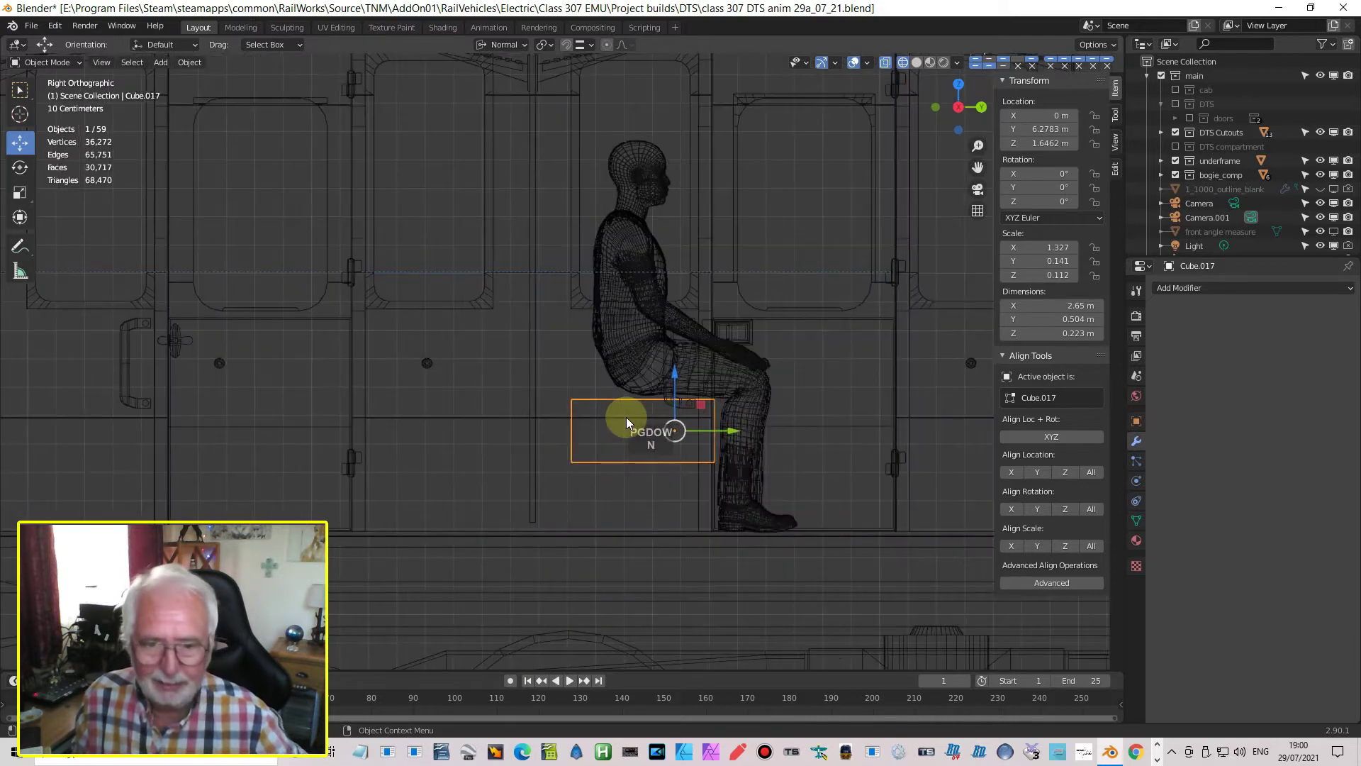
{"action": "scroll", "coordinate": [659, 432], "scroll_direction": "up", "scroll_amount": 3}
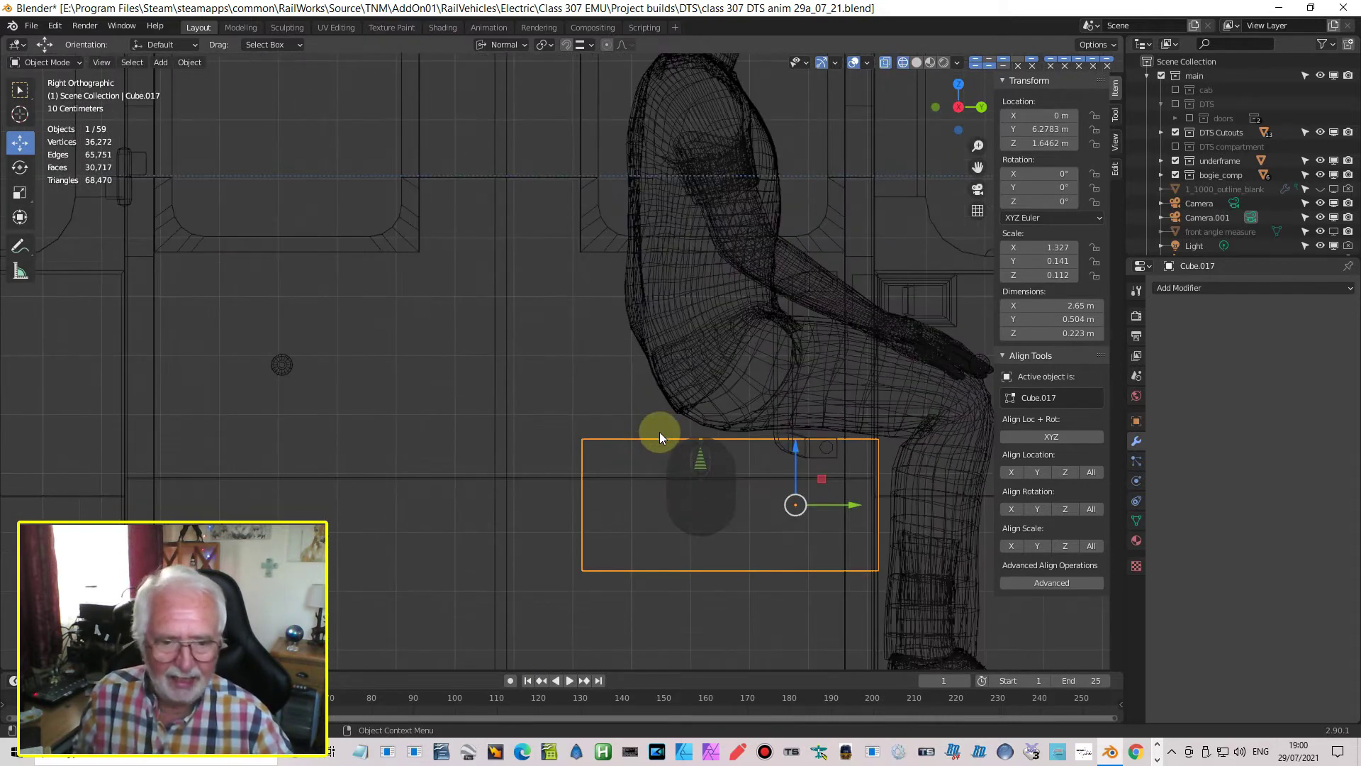
{"action": "scroll", "coordinate": [832, 440], "scroll_direction": "down", "scroll_amount": 1}
{"action": "middle_click_drag", "start_coordinate": [777, 482], "coordinate": [679, 509]}
{"action": "scroll", "coordinate": [679, 510], "scroll_direction": "down", "scroll_amount": 4}
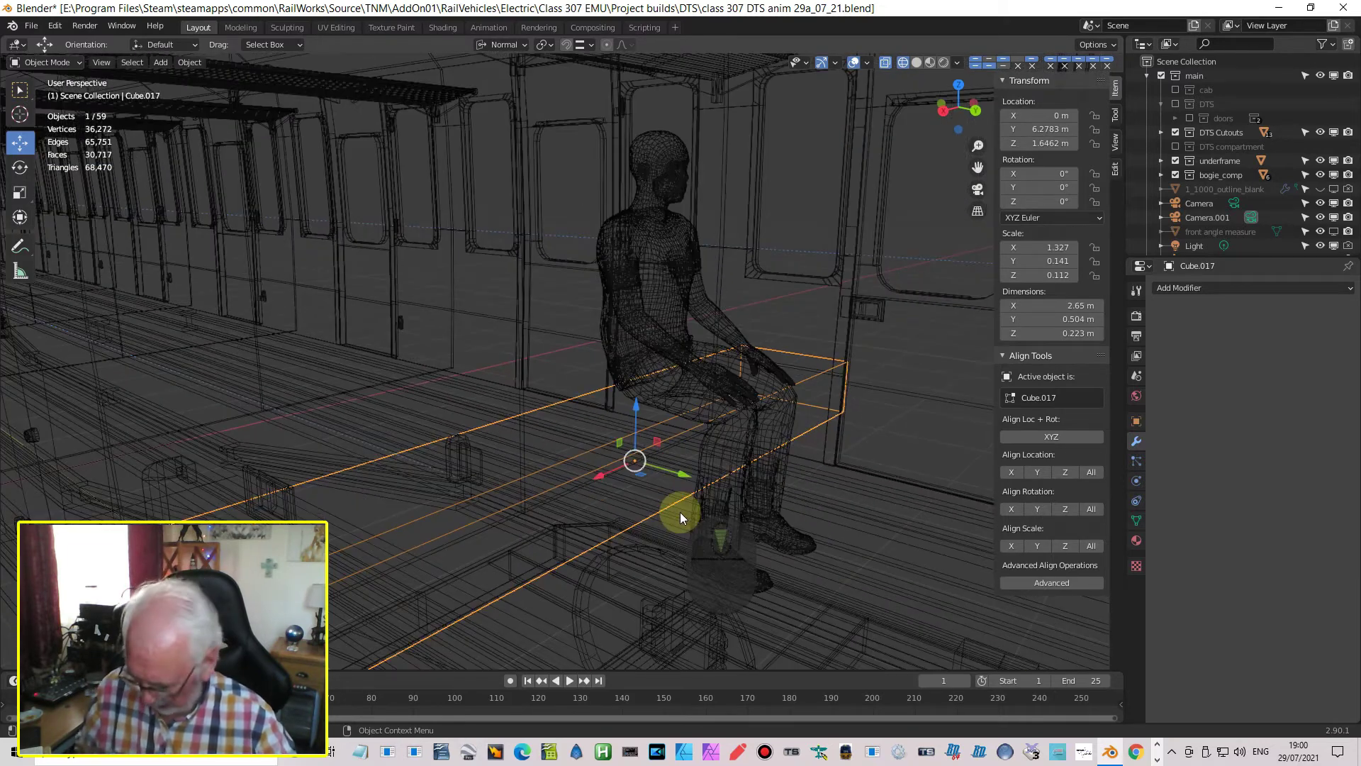
{"action": "key", "text": "Tab"}
{"action": "scroll", "coordinate": [652, 522], "scroll_direction": "up", "scroll_amount": 1}
{"action": "left_click", "coordinate": [462, 474]}
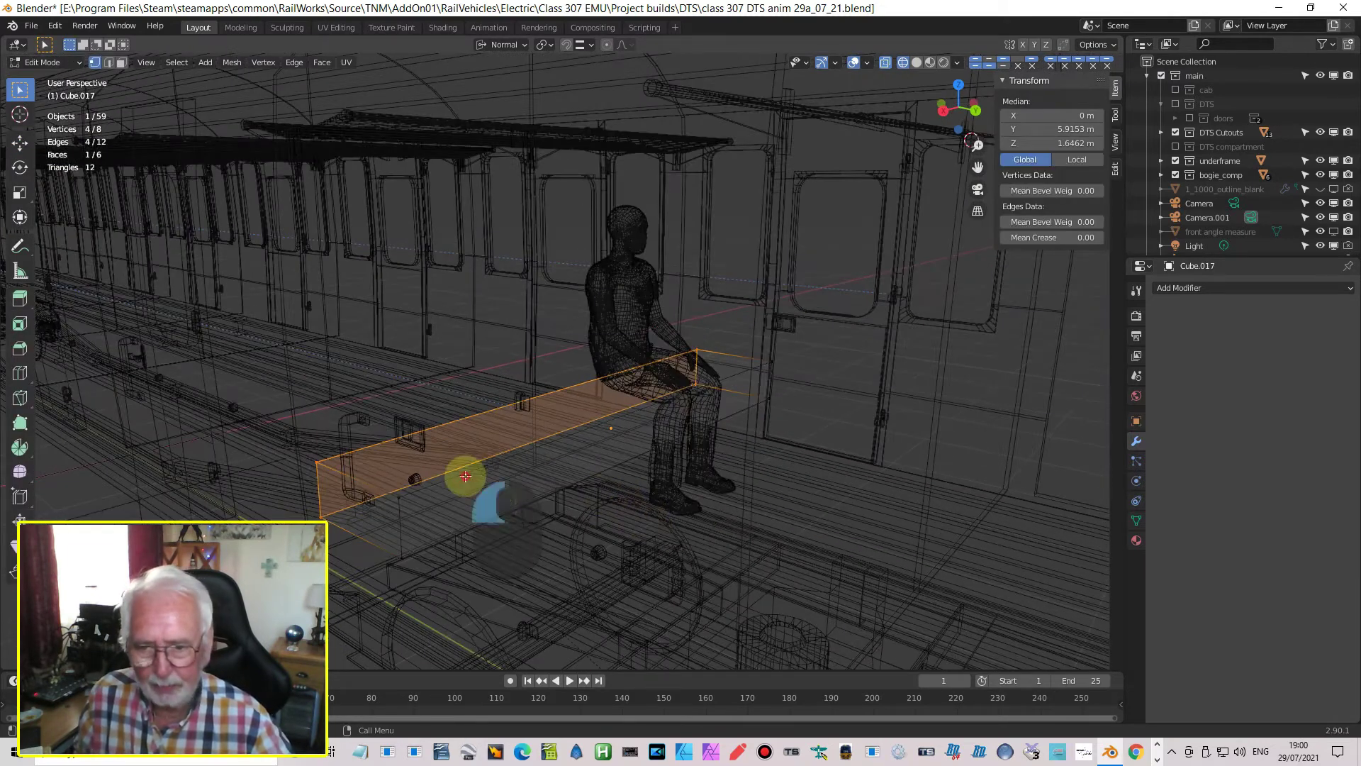
{"action": "left_click", "coordinate": [107, 62]}
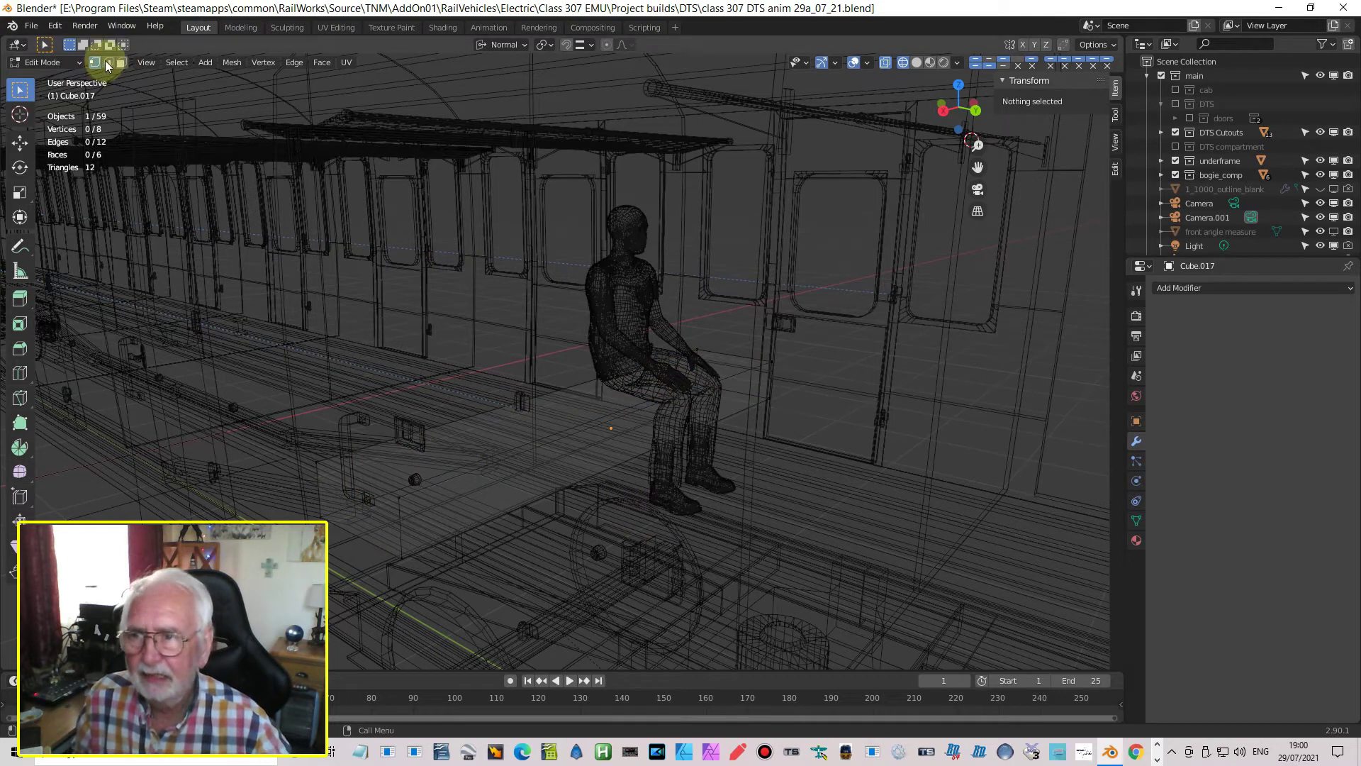
{"action": "left_click", "coordinate": [480, 467]}
{"action": "middle_click_drag", "start_coordinate": [629, 480], "coordinate": [666, 434]}
{"action": "left_click", "coordinate": [930, 62]}
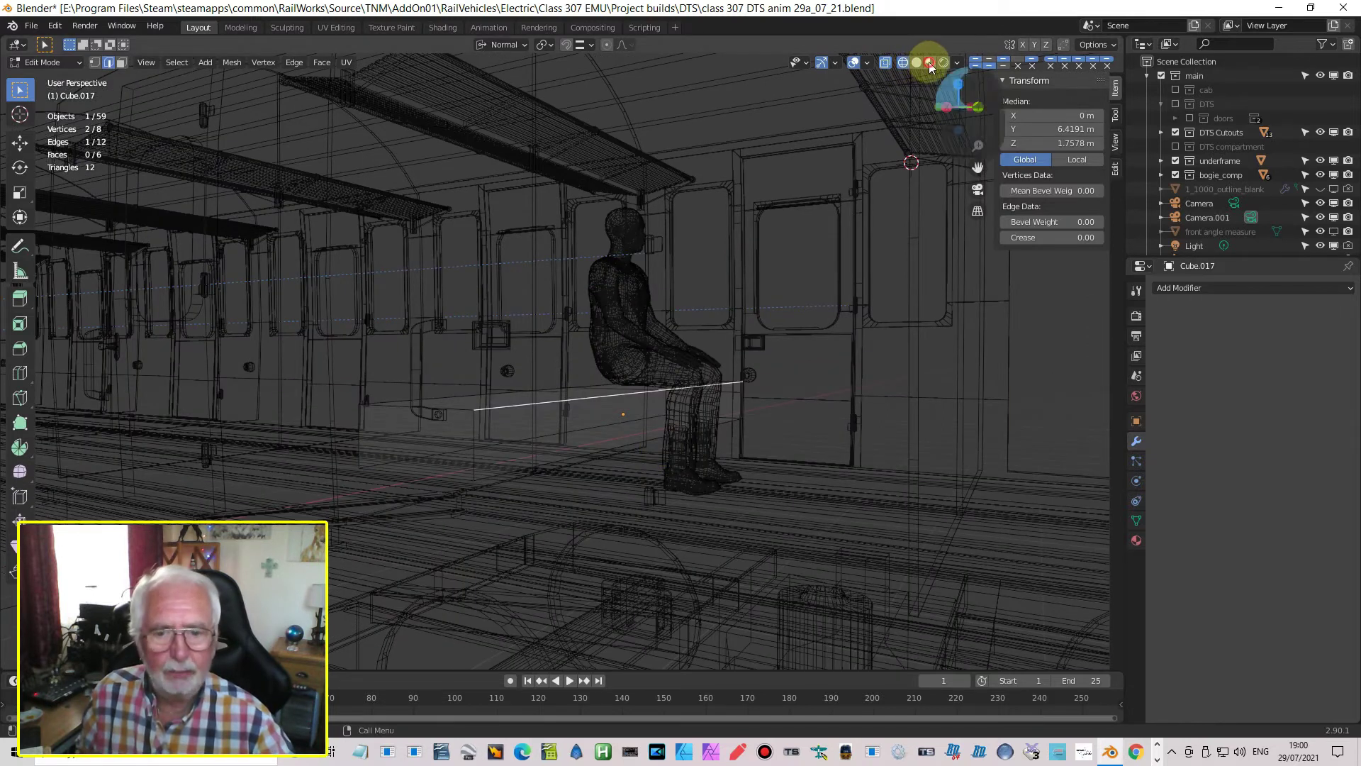
{"action": "middle_click_drag", "start_coordinate": [583, 433], "coordinate": [571, 453]}
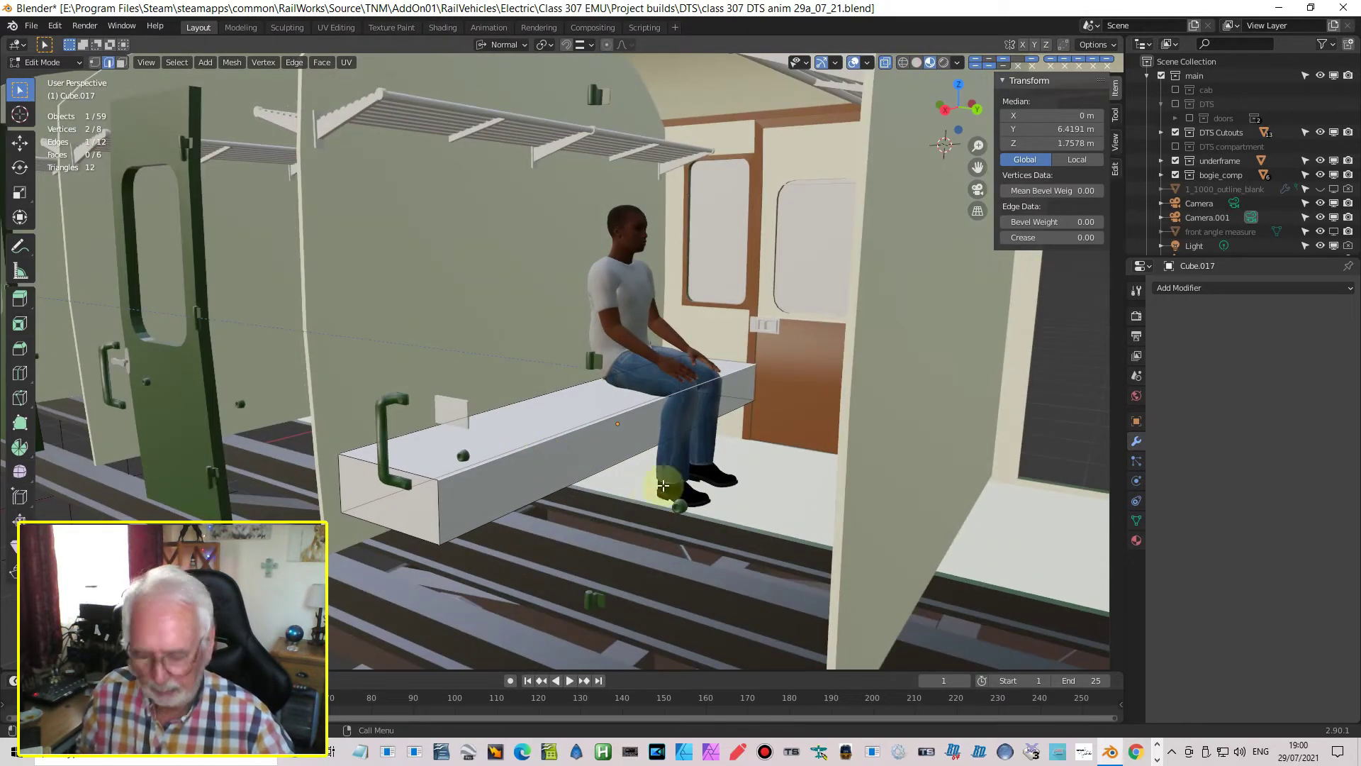
Apply the seat block's scale in Object Mode
{"action": "key", "text": "ctrl"}
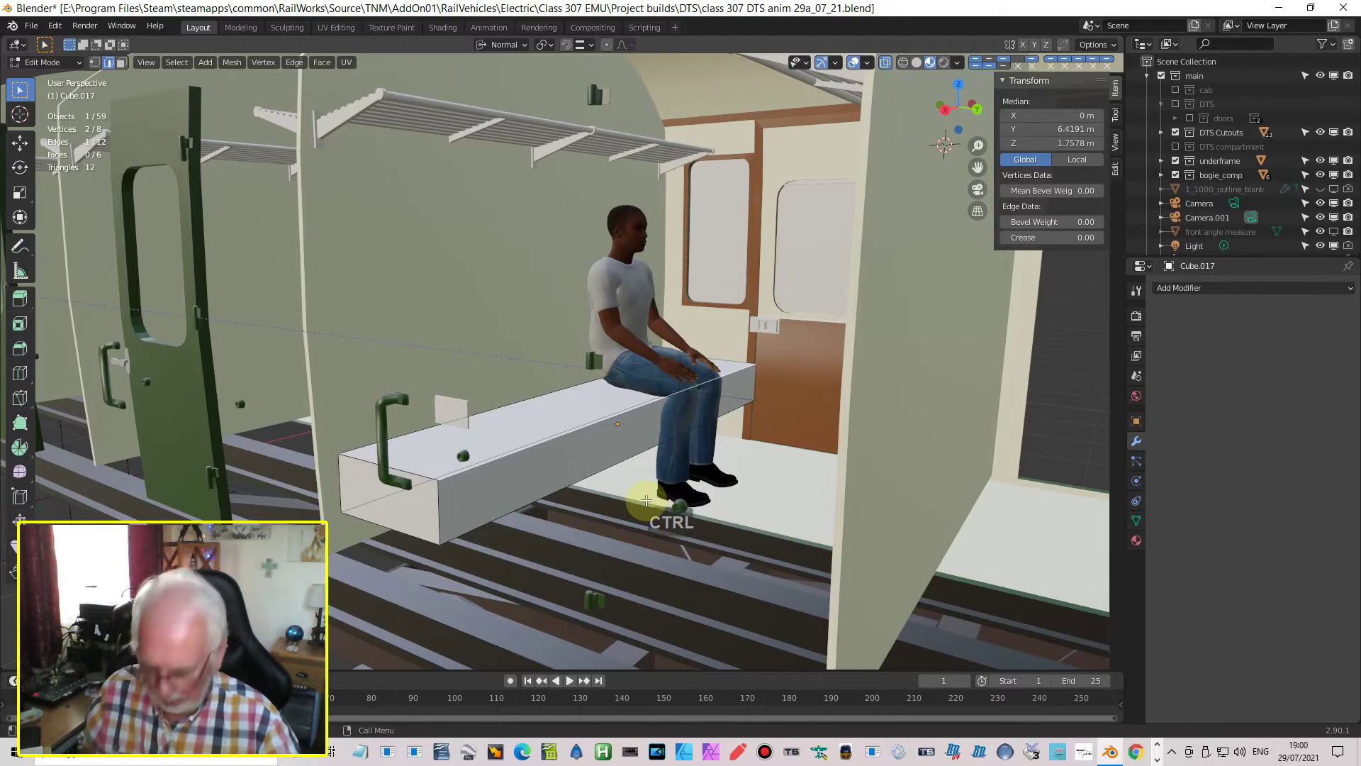
{"action": "key", "text": "Tab"}
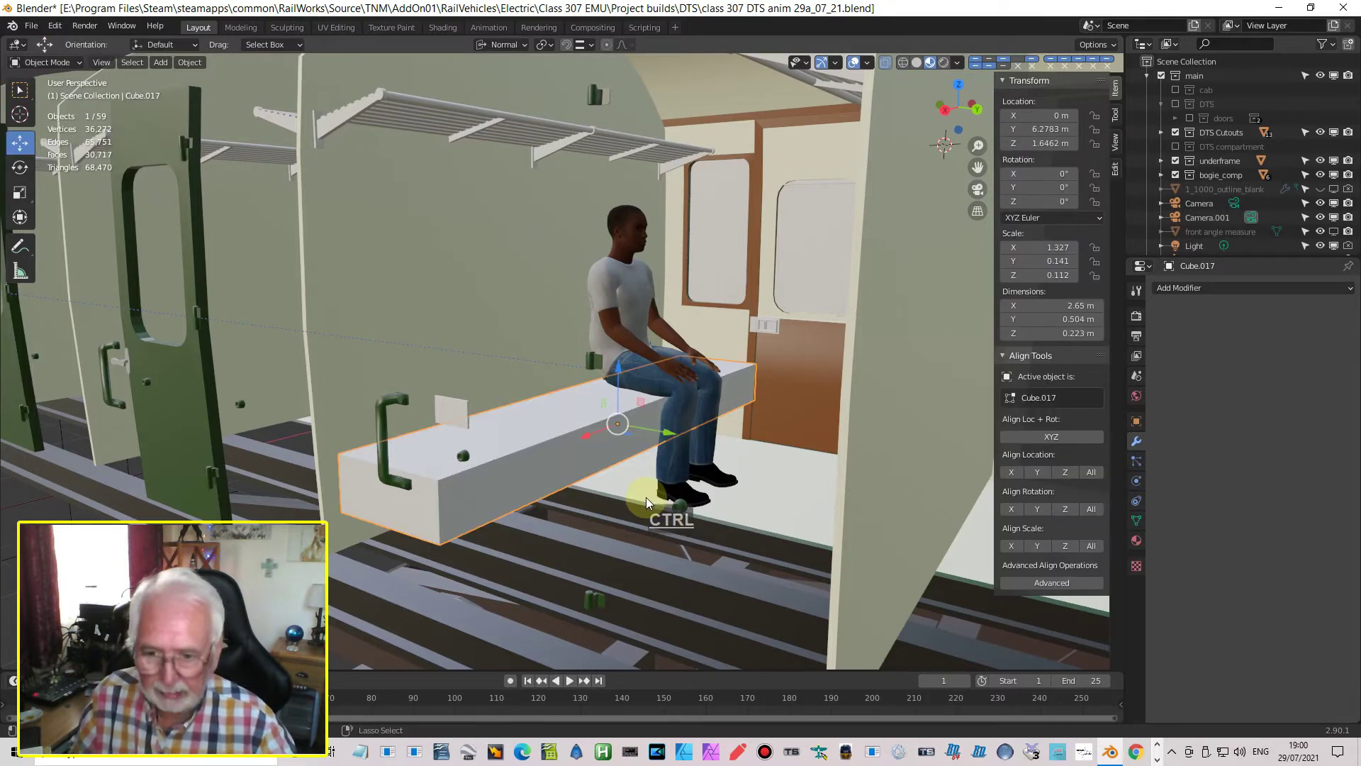
{"action": "key", "text": "ctrl+a"}
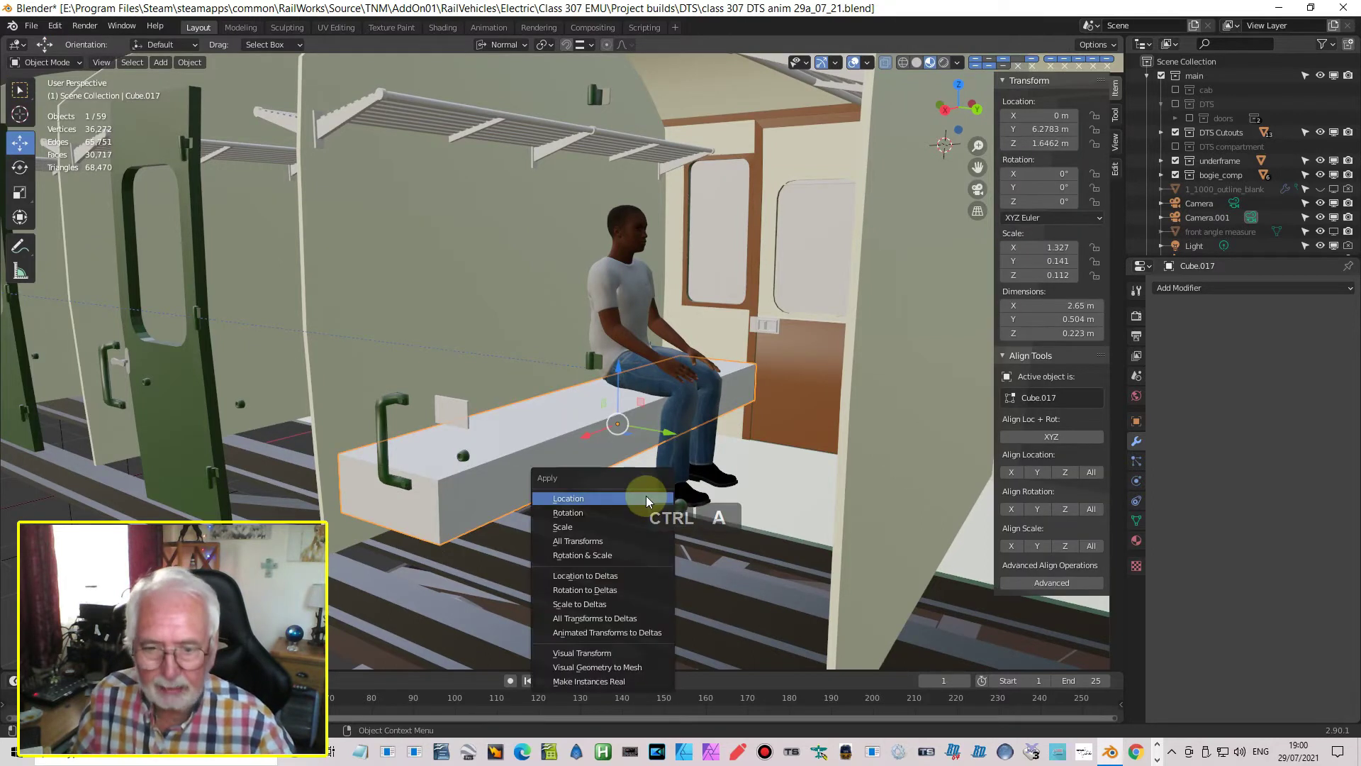
{"action": "left_click", "coordinate": [611, 525]}
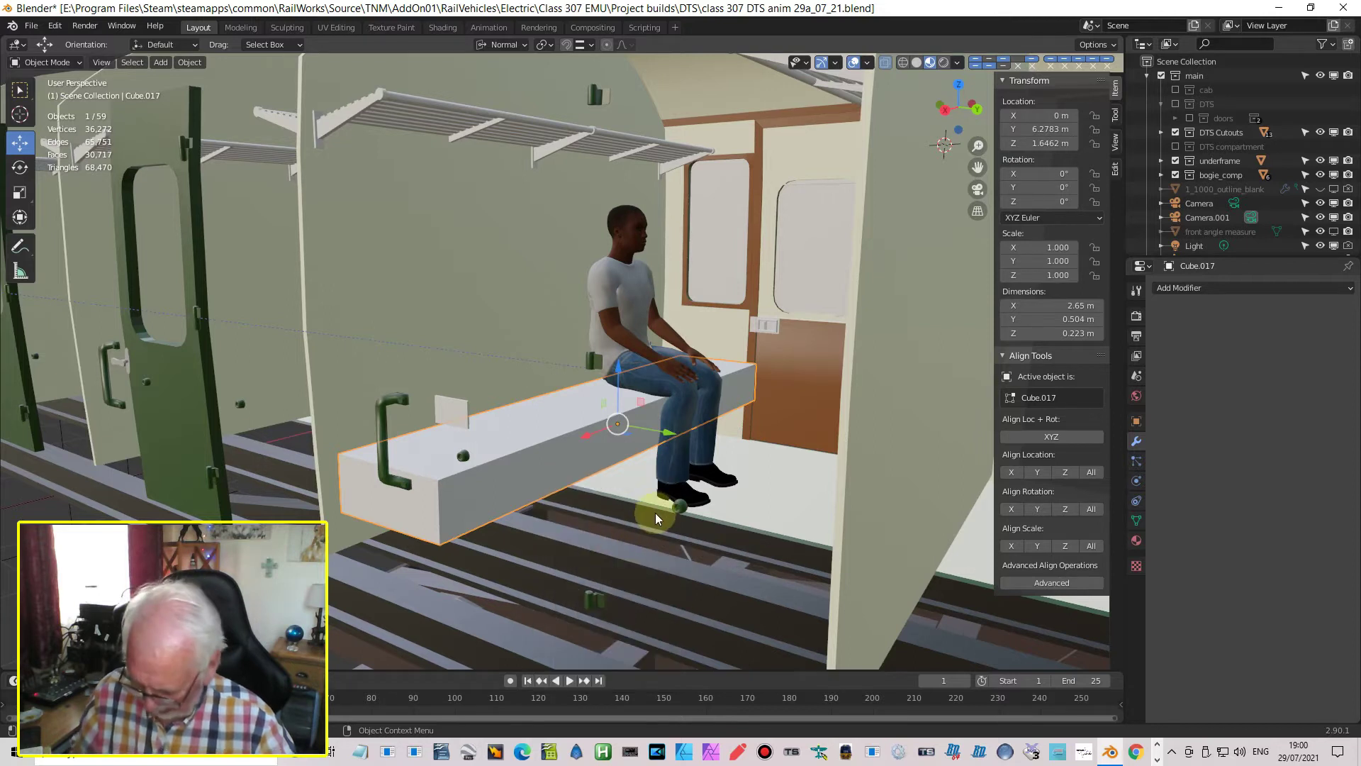
Bevel the seat block's top front edge with 3 segments and a width of about 0.0932 m
{"action": "key", "text": "Tab"}
{"action": "key", "text": "ctrl+b"}
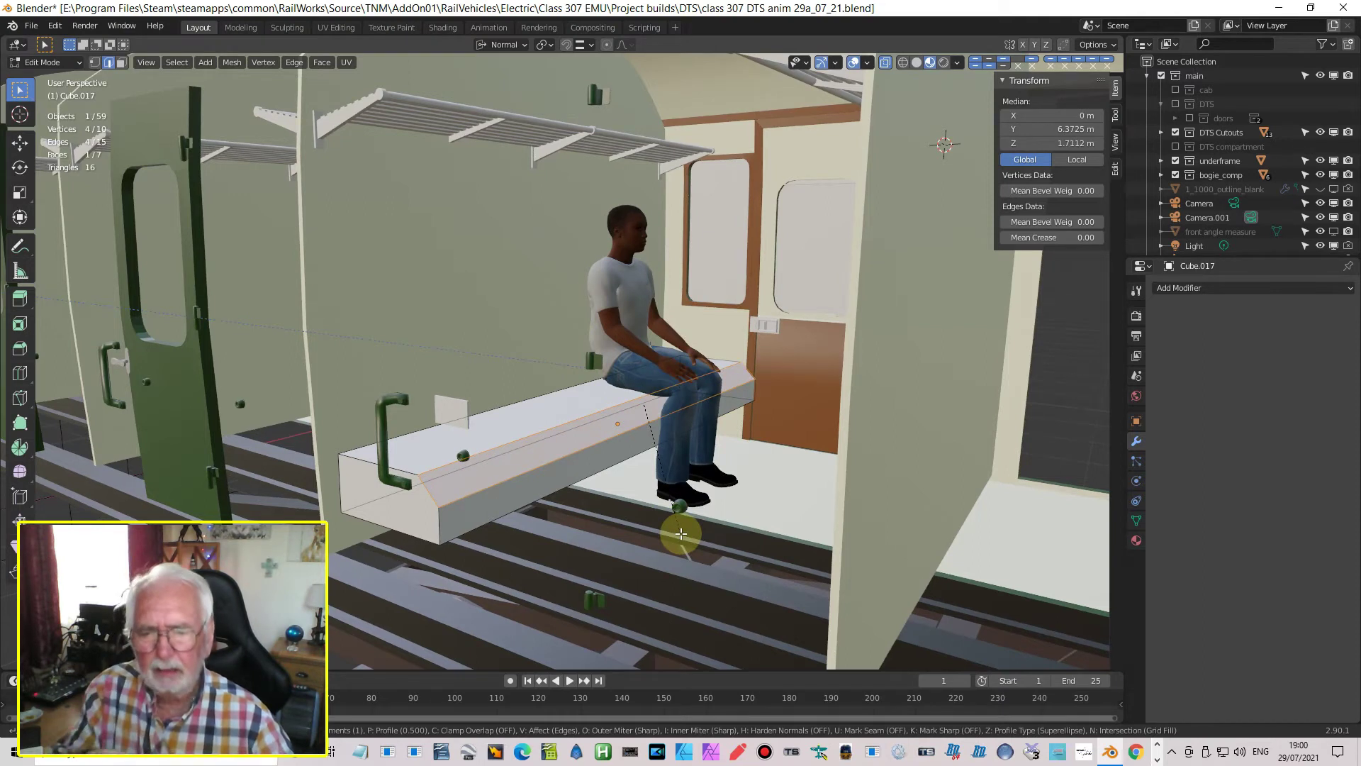
{"action": "scroll", "coordinate": [681, 533], "scroll_direction": "up", "scroll_amount": 1}
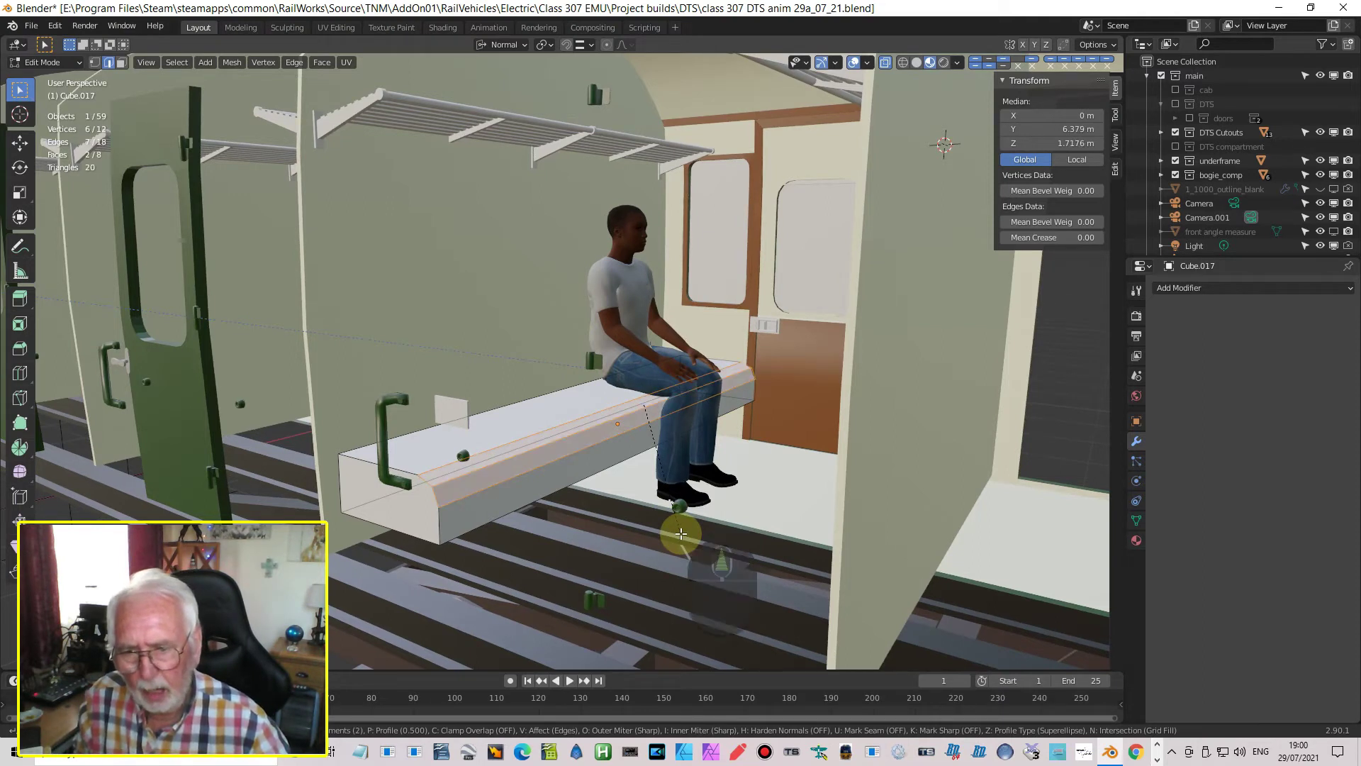
{"action": "scroll", "coordinate": [681, 533], "scroll_direction": "up", "scroll_amount": 1}
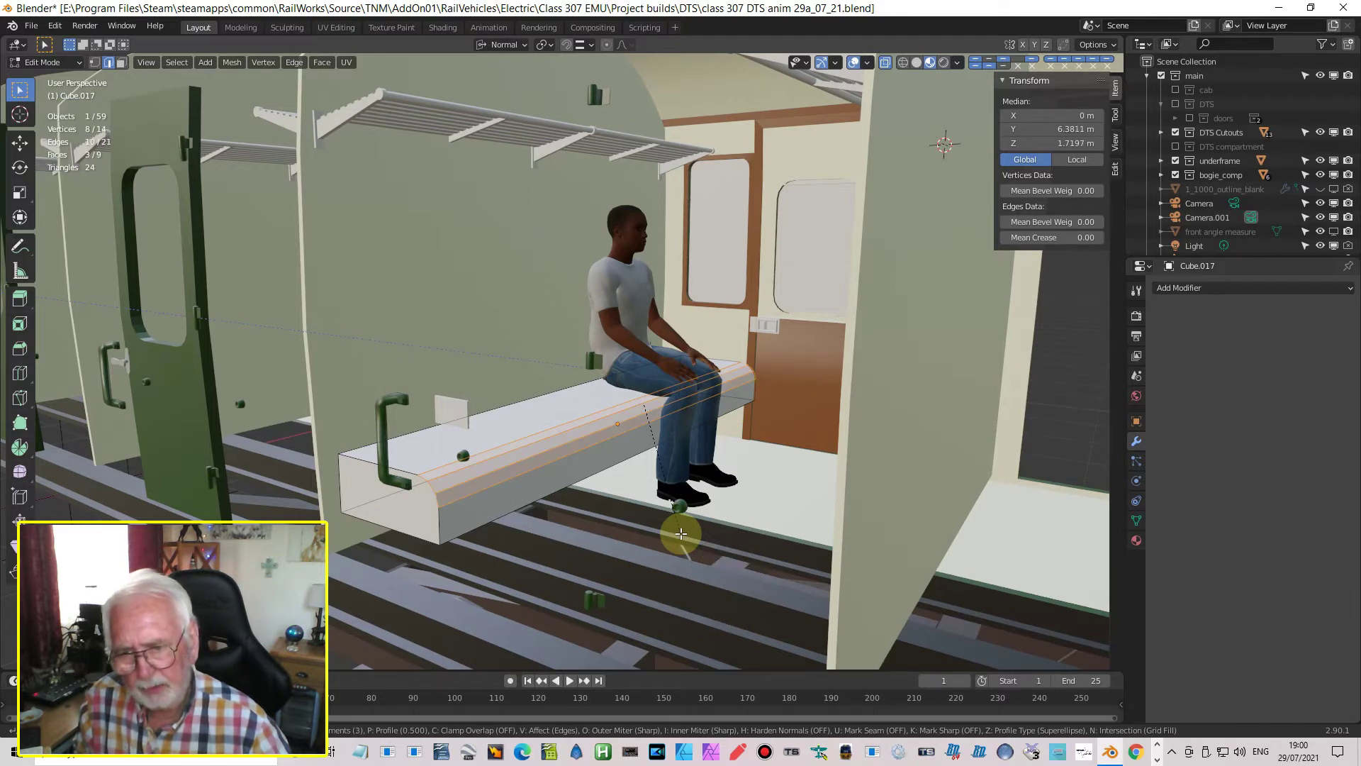
{"action": "left_click", "coordinate": [680, 533]}
{"action": "middle_click_drag", "start_coordinate": [607, 541], "coordinate": [674, 509]}
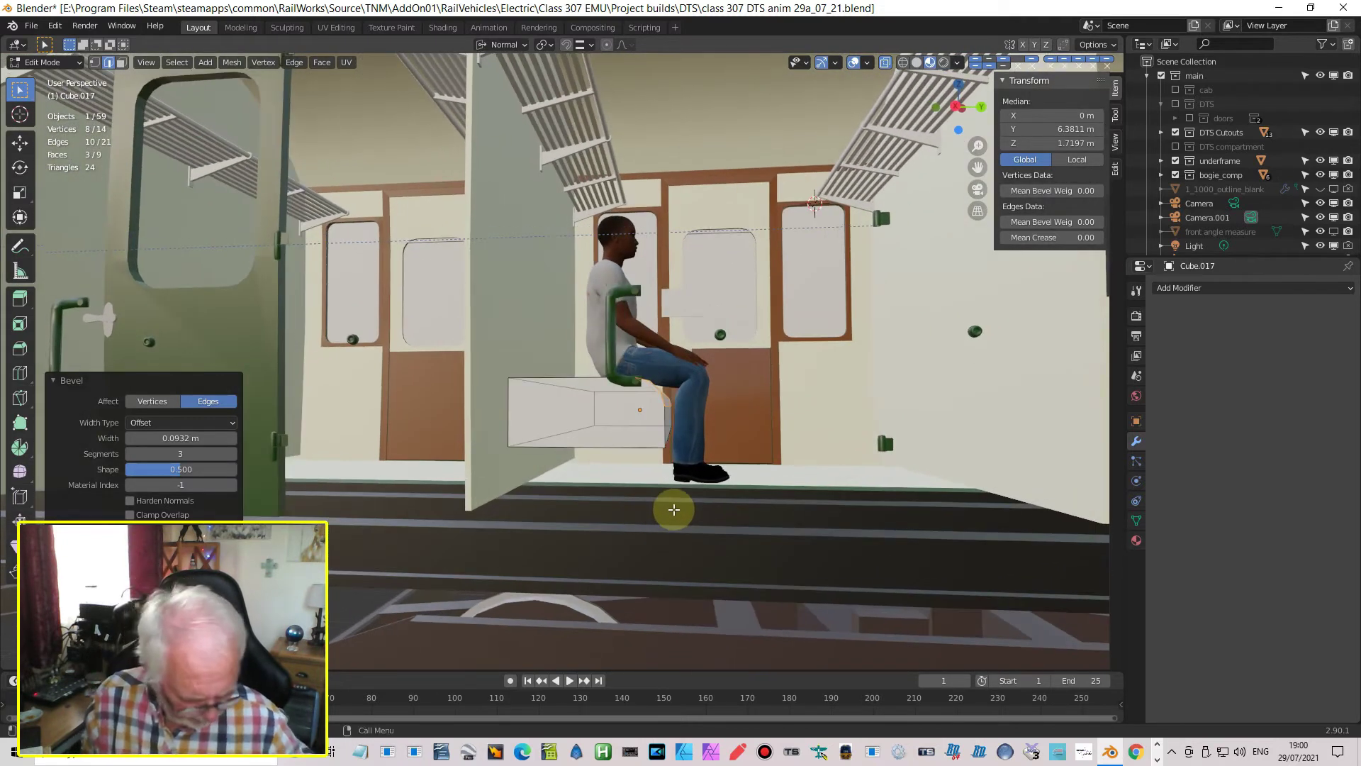
In the right side view, raise the seat block to a Z location of about 1.66 m, just under the passenger's thighs
{"action": "key", "text": "KP_3"}
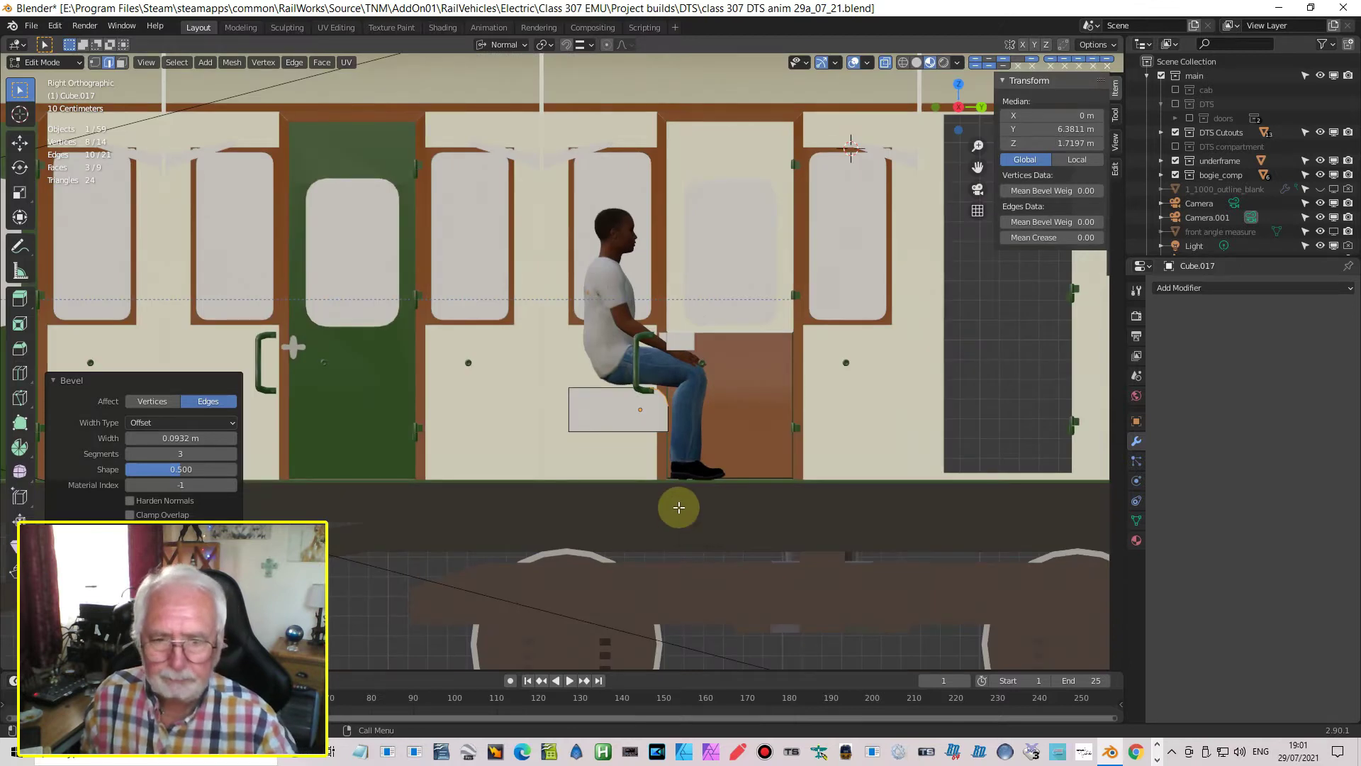
{"action": "scroll", "coordinate": [674, 509], "scroll_direction": "up", "scroll_amount": 4}
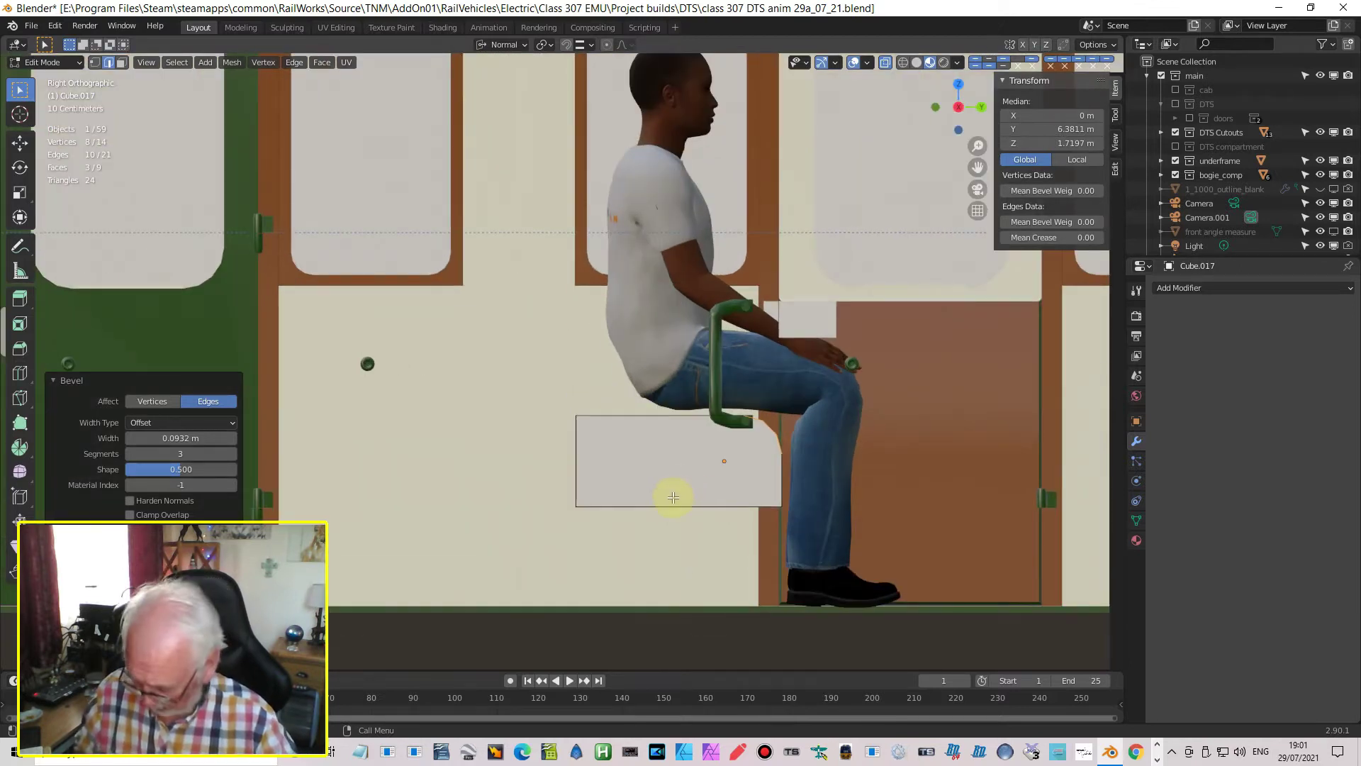
{"action": "key", "text": "Tab"}
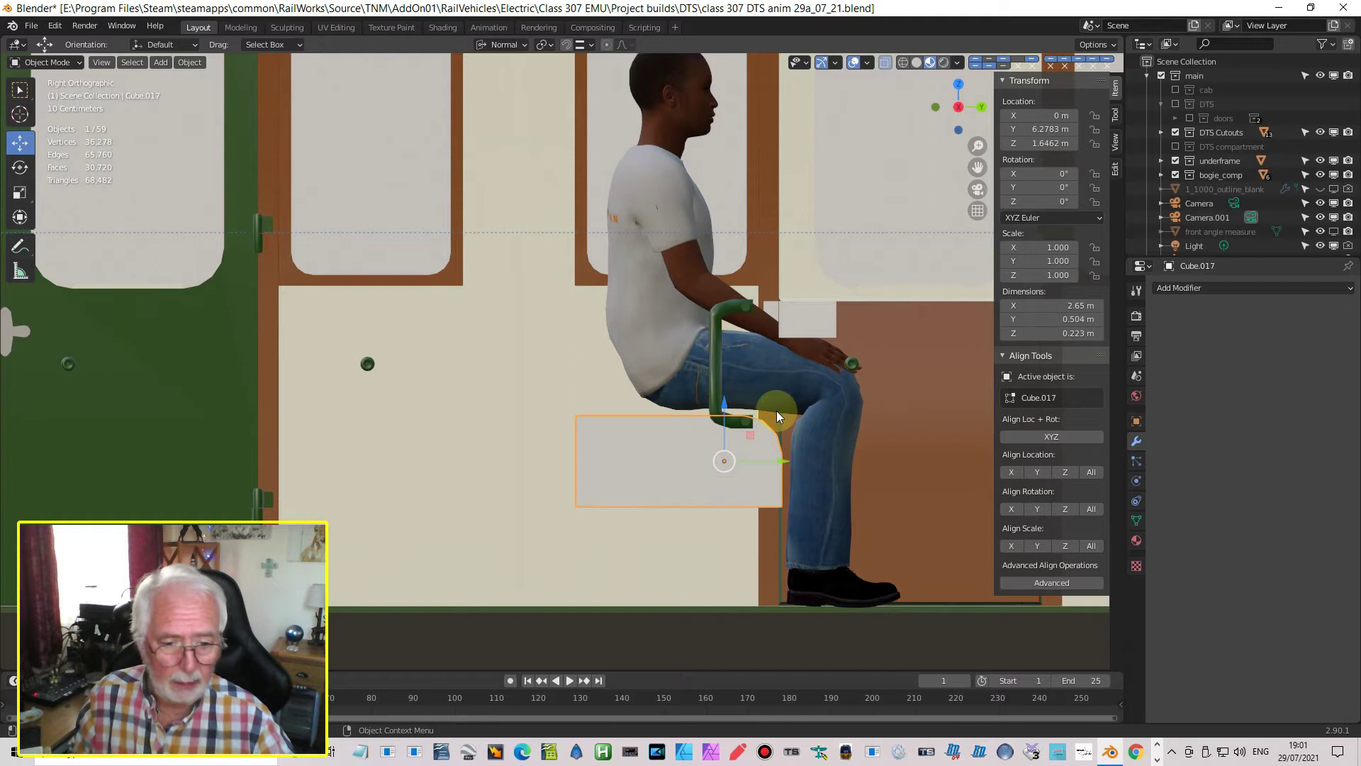
{"action": "left_click_drag", "start_coordinate": [726, 404], "coordinate": [723, 391]}
{"action": "scroll", "coordinate": [638, 448], "scroll_direction": "down", "scroll_amount": 1}
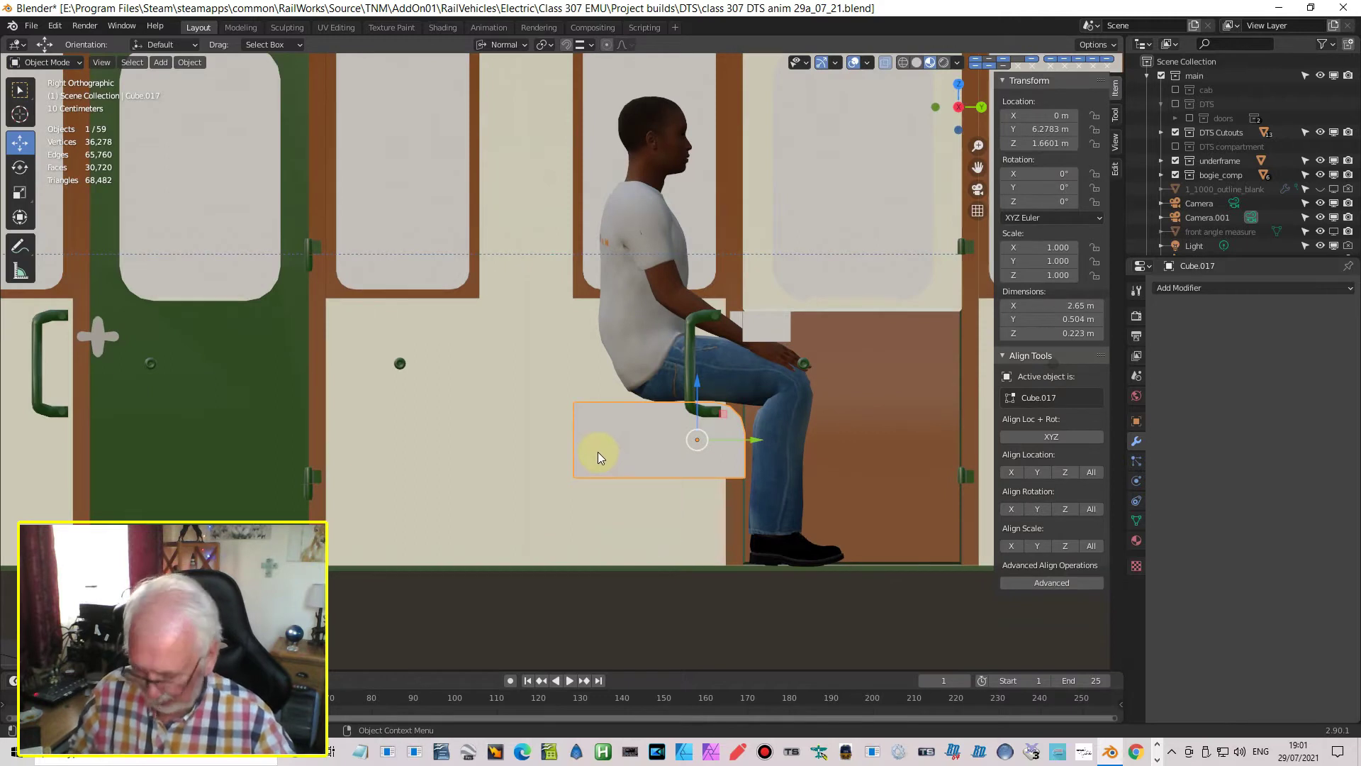
Lower the seat block's top rear edge by about 0.019 m along global Z so the seat slopes backwards
{"action": "key", "text": "Tab"}
{"action": "left_click", "coordinate": [95, 63]}
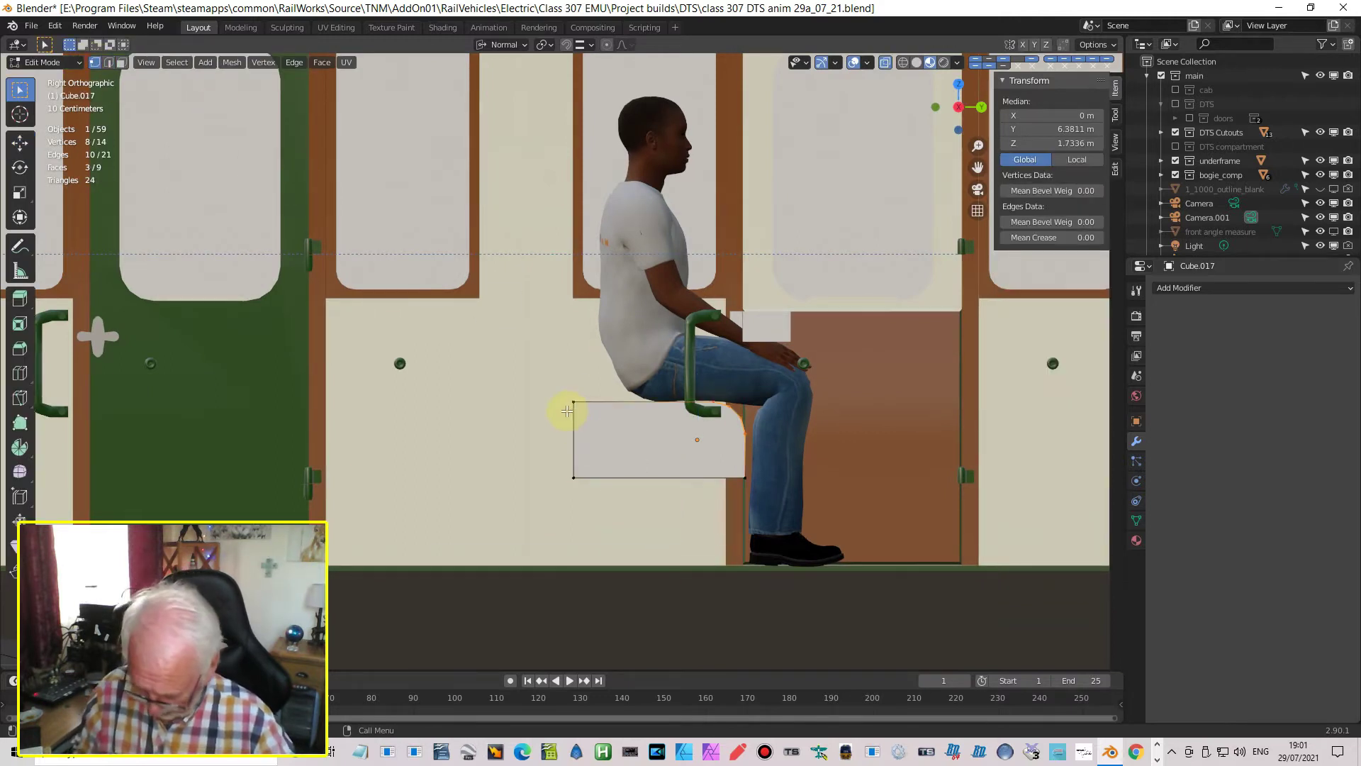
{"action": "key", "text": "alt+a"}
{"action": "key", "text": "b"}
{"action": "left_click_drag", "start_coordinate": [544, 384], "coordinate": [596, 434]}
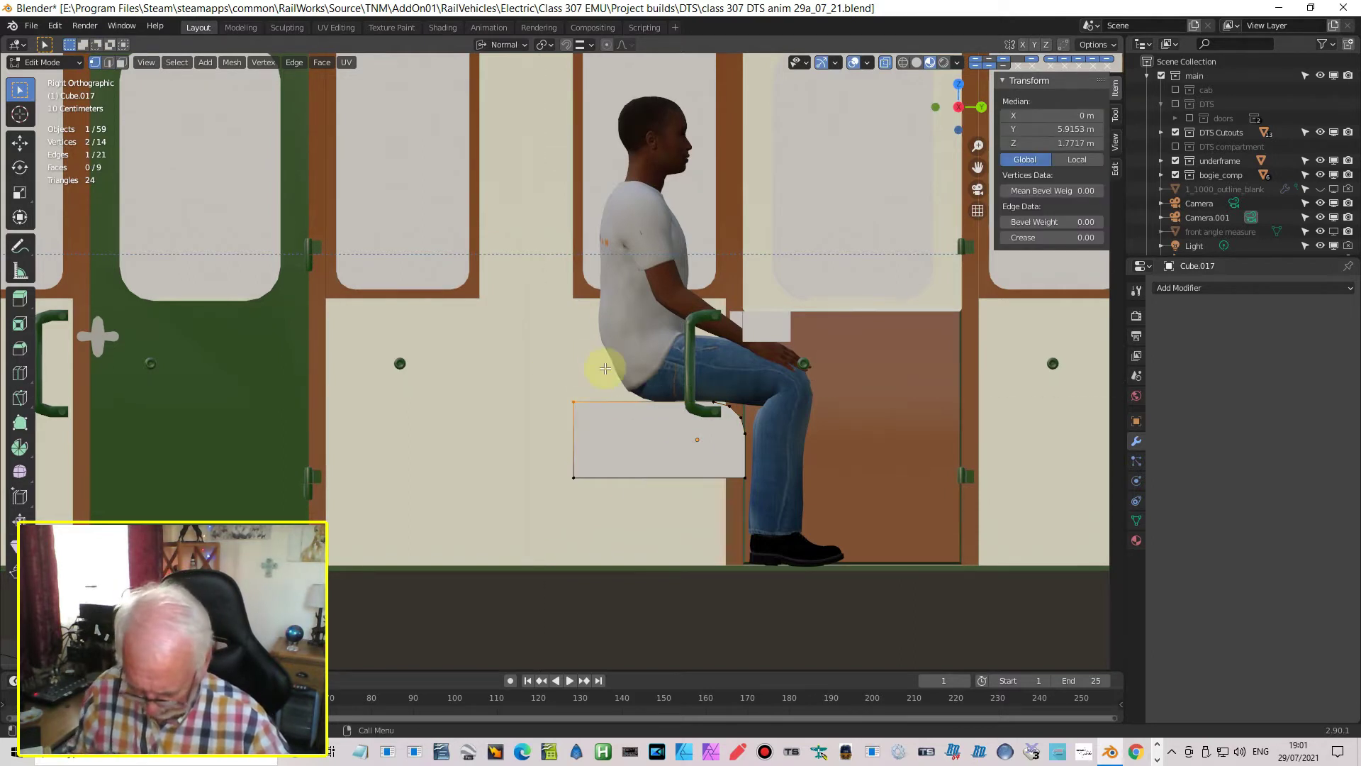
{"action": "key", "text": "g"}
{"action": "key", "text": "z"}
{"action": "key", "text": "z"}
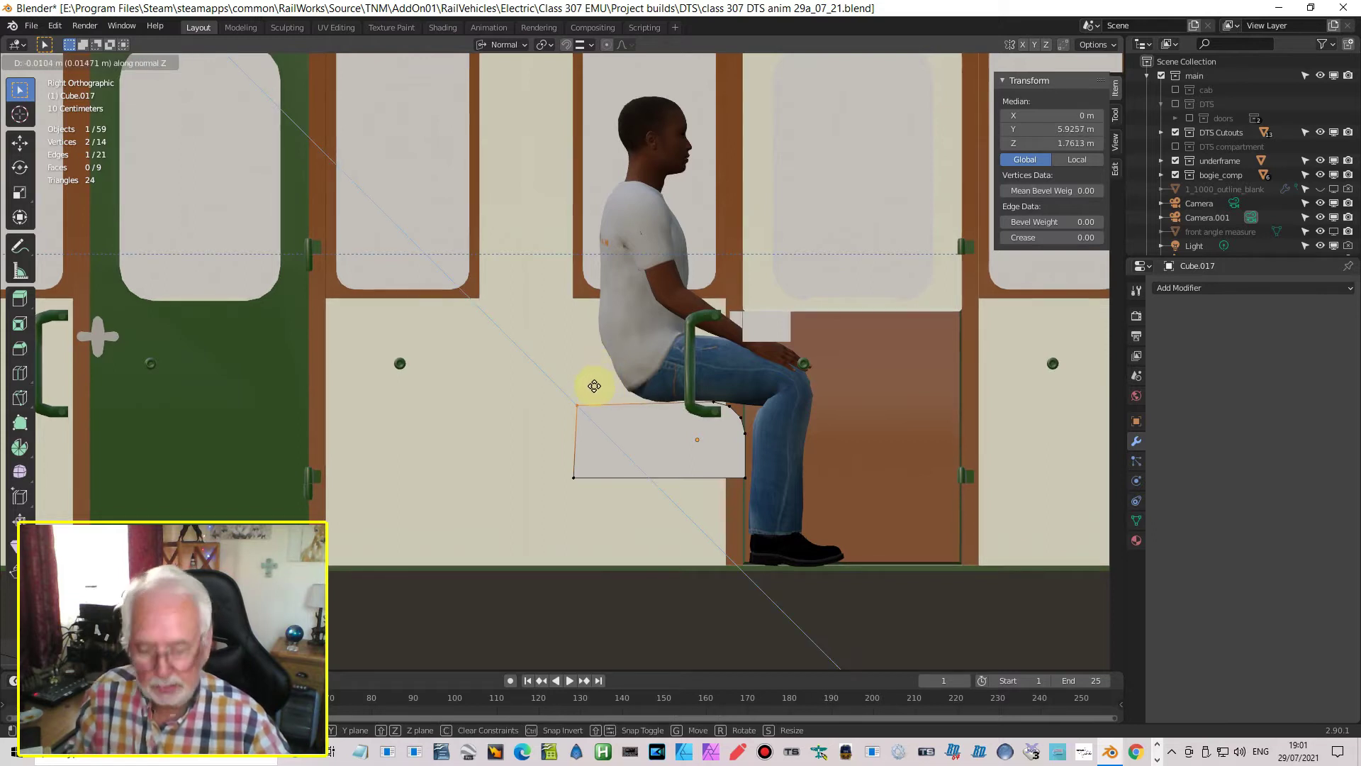
{"action": "key", "text": "z"}
{"action": "key", "text": "z"}
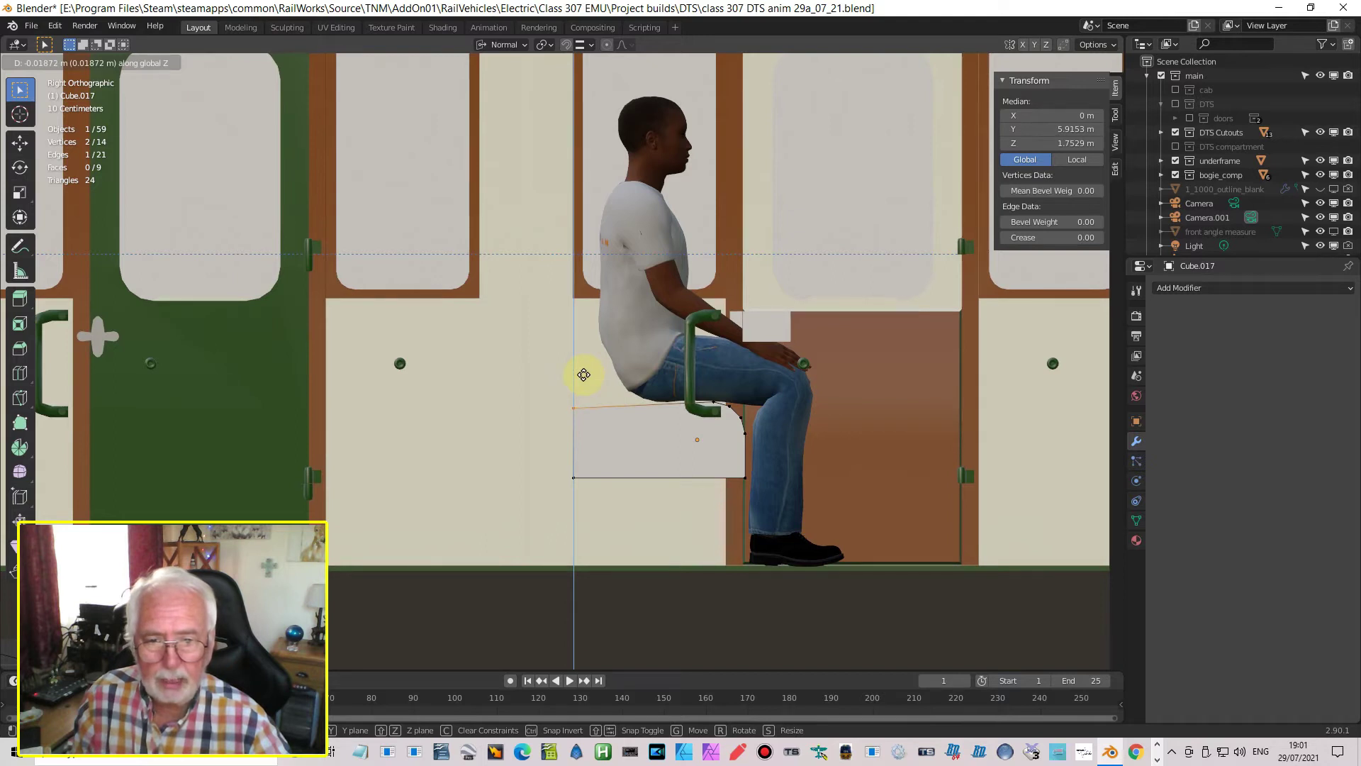
{"action": "left_click", "coordinate": [583, 374]}
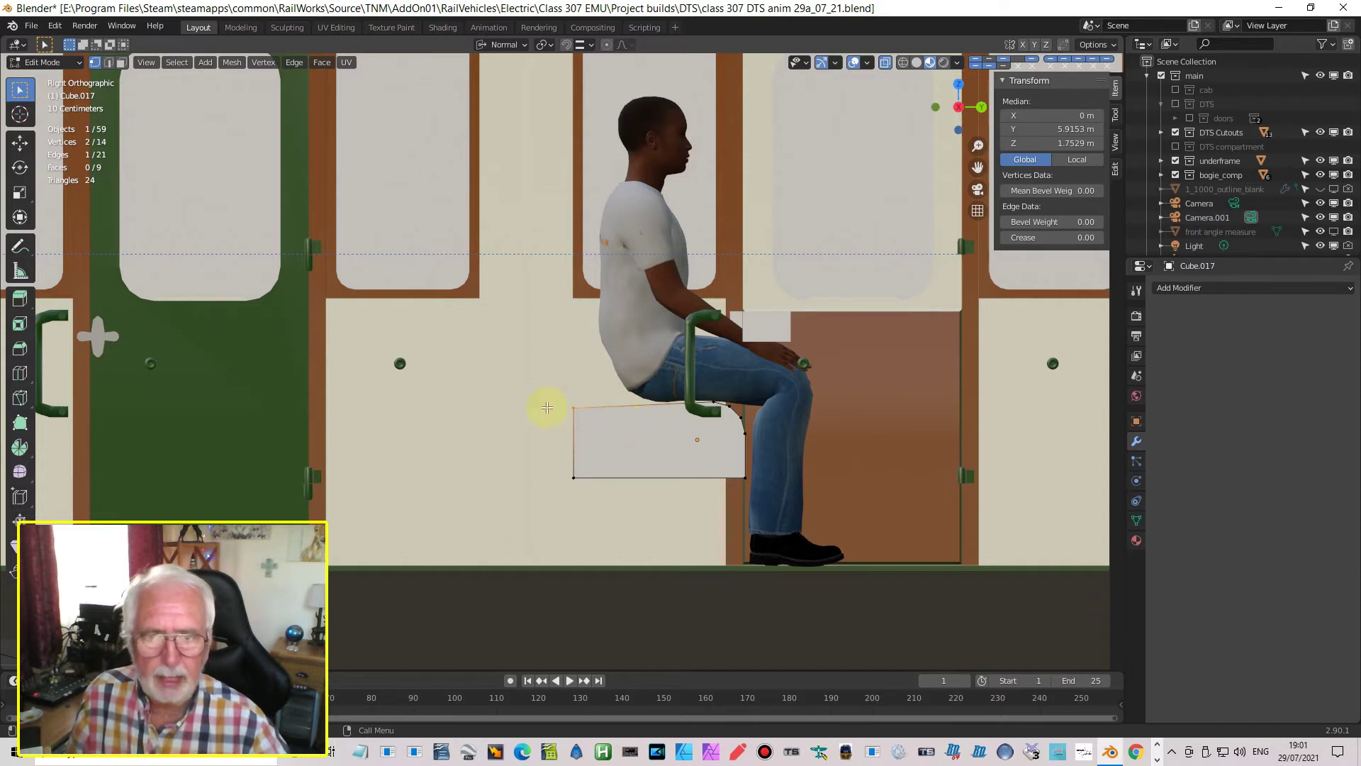
Return to Object Mode and apply smooth shading to the seat block
{"action": "scroll", "coordinate": [681, 397], "scroll_direction": "down", "scroll_amount": 3}
{"action": "mouse_move", "coordinate": [681, 397]}
{"action": "middle_mouse_down"}
{"action": "mouse_move", "coordinate": [629, 462]}
{"action": "mouse_move", "coordinate": [614, 454]}
{"action": "mouse_move", "coordinate": [692, 397]}
{"action": "middle_mouse_up"}
{"action": "key", "text": "Tab"}
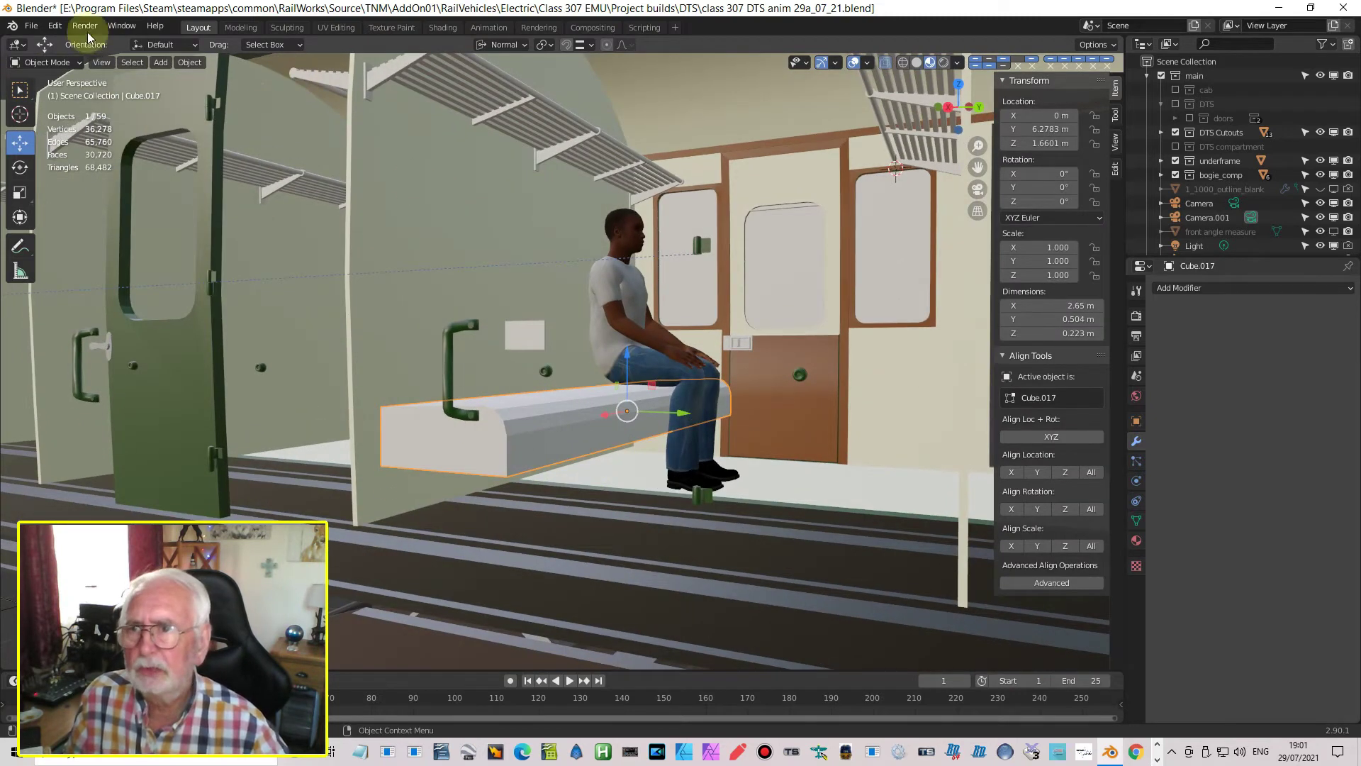
{"action": "left_click", "coordinate": [195, 62]}
{"action": "left_click", "coordinate": [238, 333]}
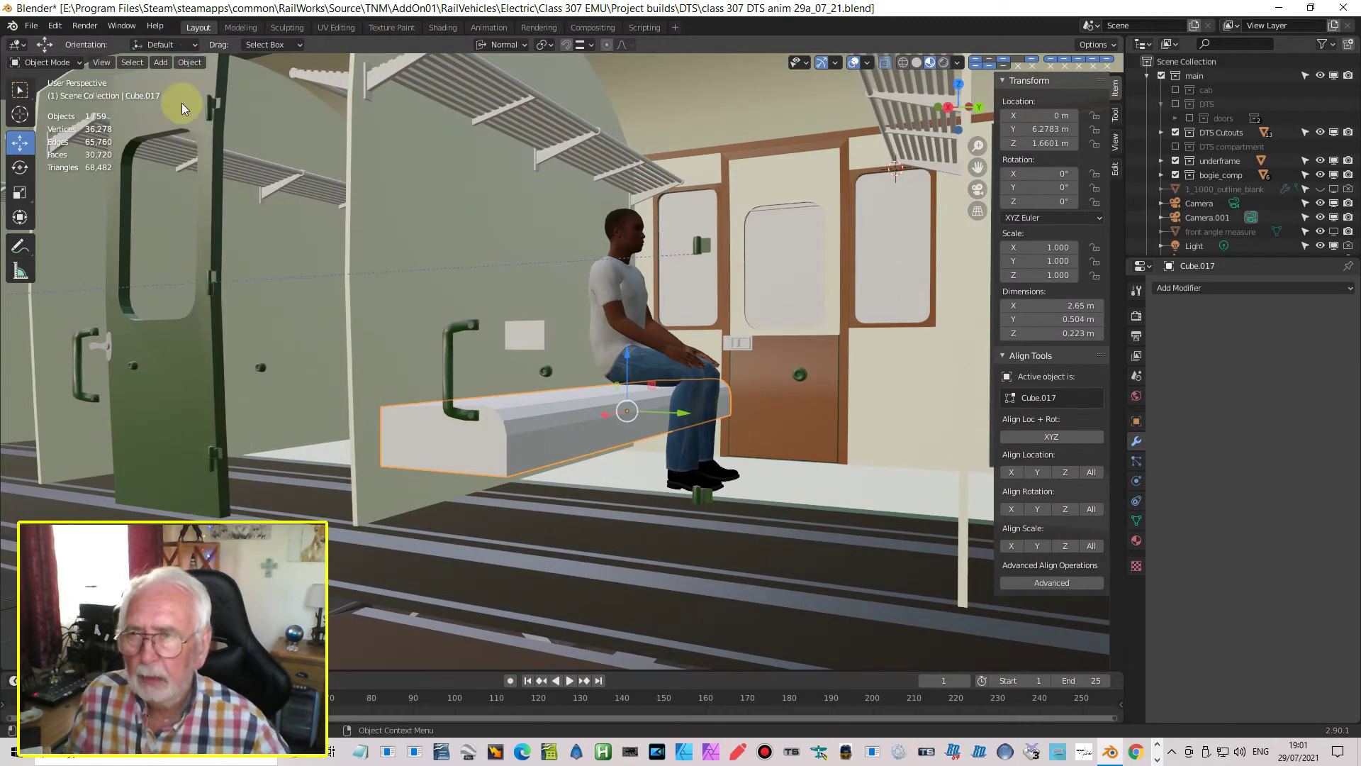
{"action": "left_click", "coordinate": [190, 62]}
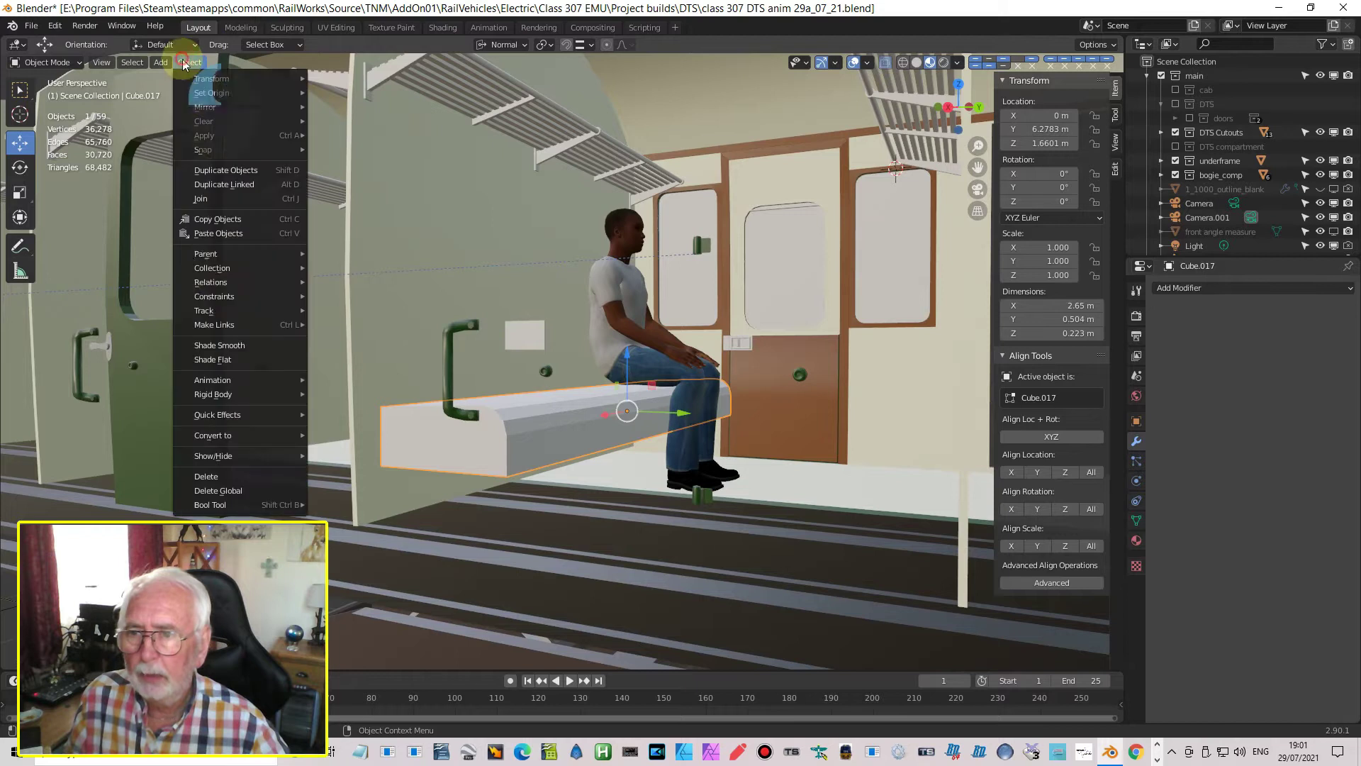
{"action": "left_click", "coordinate": [243, 344]}
Enable Auto Smooth for the seat block's normals and set its angle to about 30.4°
{"action": "mouse_move", "coordinate": [653, 530]}
{"action": "middle_mouse_down"}
{"action": "mouse_move", "coordinate": [639, 539]}
{"action": "mouse_move", "coordinate": [648, 524]}
{"action": "mouse_move", "coordinate": [681, 567]}
{"action": "middle_mouse_up"}
{"action": "left_click", "coordinate": [1135, 523]}
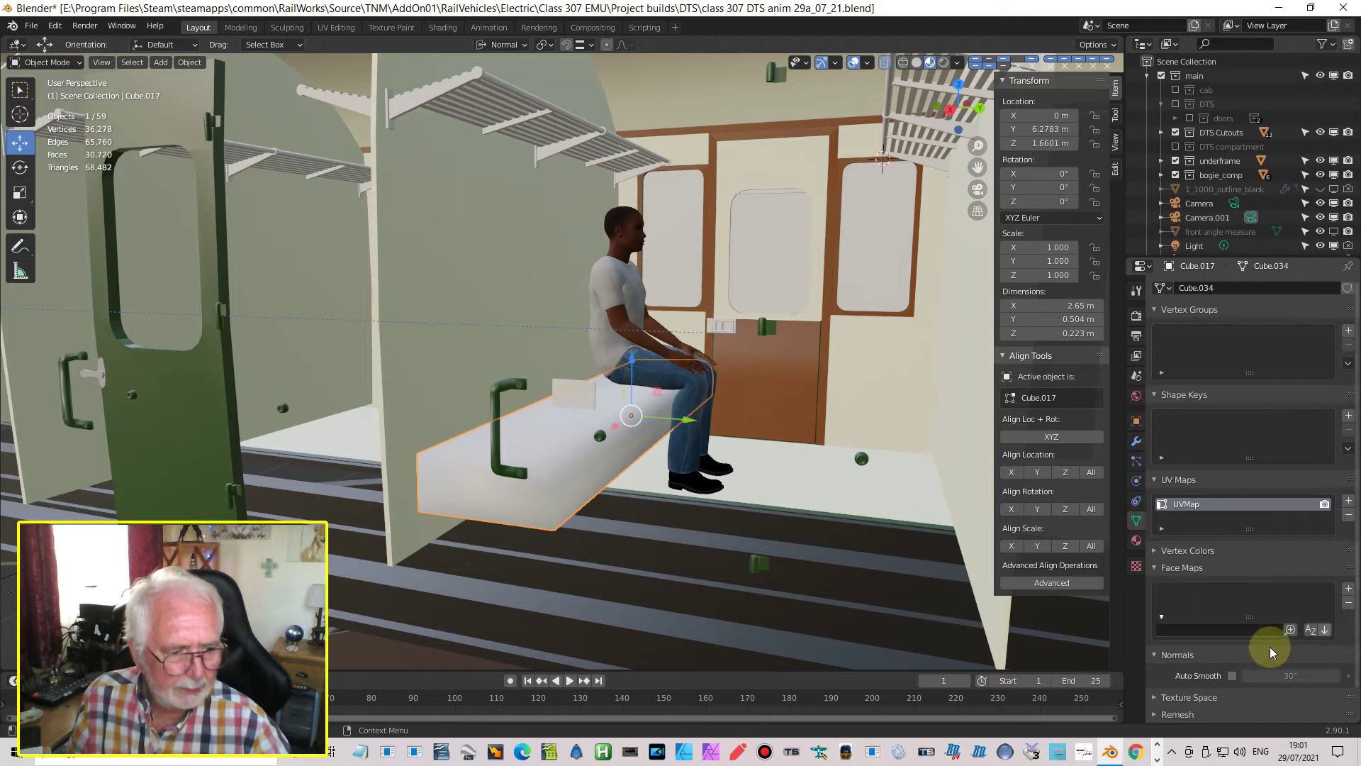
{"action": "left_click", "coordinate": [1232, 676]}
{"action": "middle_click_drag", "start_coordinate": [680, 487], "coordinate": [623, 457]}
{"action": "scroll", "coordinate": [644, 467], "scroll_direction": "up", "scroll_amount": 3}
{"action": "scroll", "coordinate": [611, 490], "scroll_direction": "up", "scroll_amount": 2}
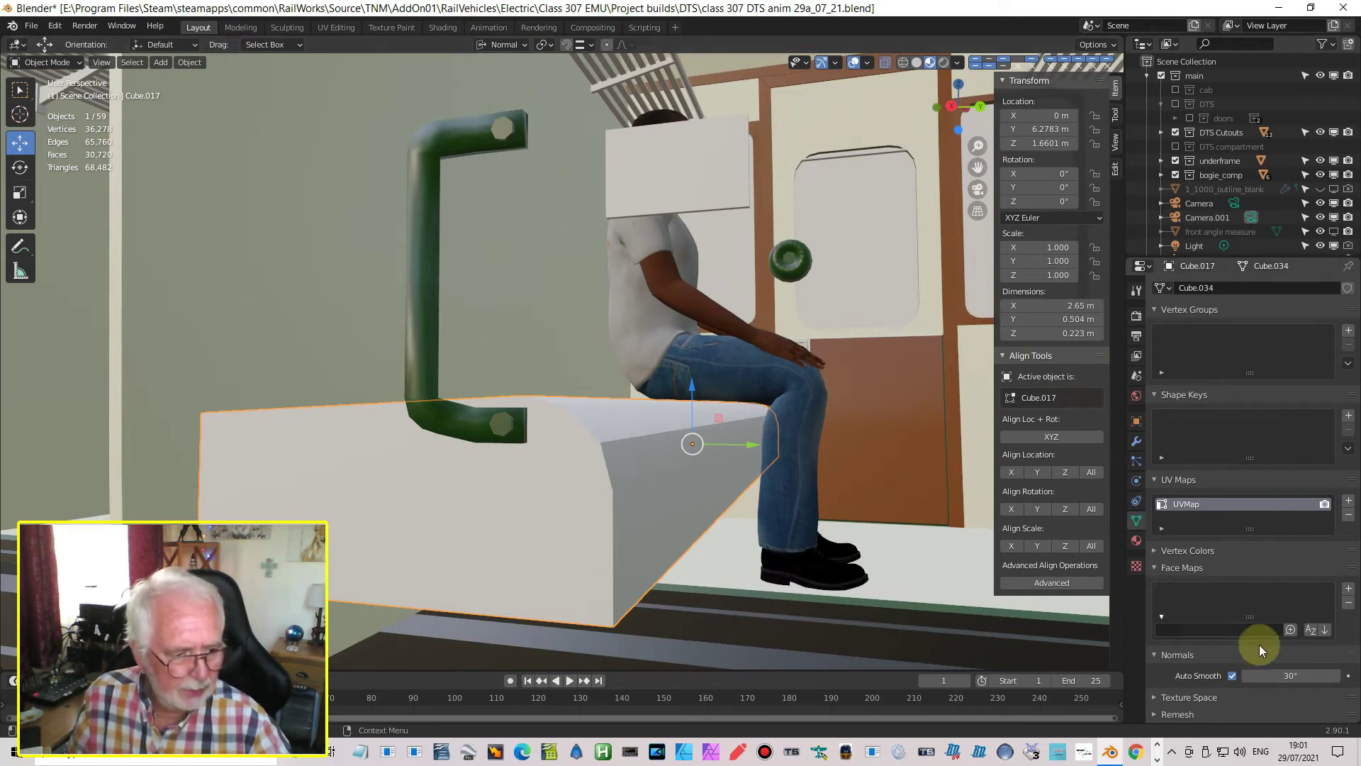
{"action": "left_click", "coordinate": [1286, 676]}
{"action": "left_click_drag", "start_coordinate": [1286, 675], "coordinate": [1290, 676]}
{"action": "mouse_move", "coordinate": [840, 537]}
{"action": "middle_mouse_down"}
{"action": "mouse_move", "coordinate": [812, 546]}
{"action": "mouse_move", "coordinate": [896, 571]}
{"action": "middle_mouse_up"}
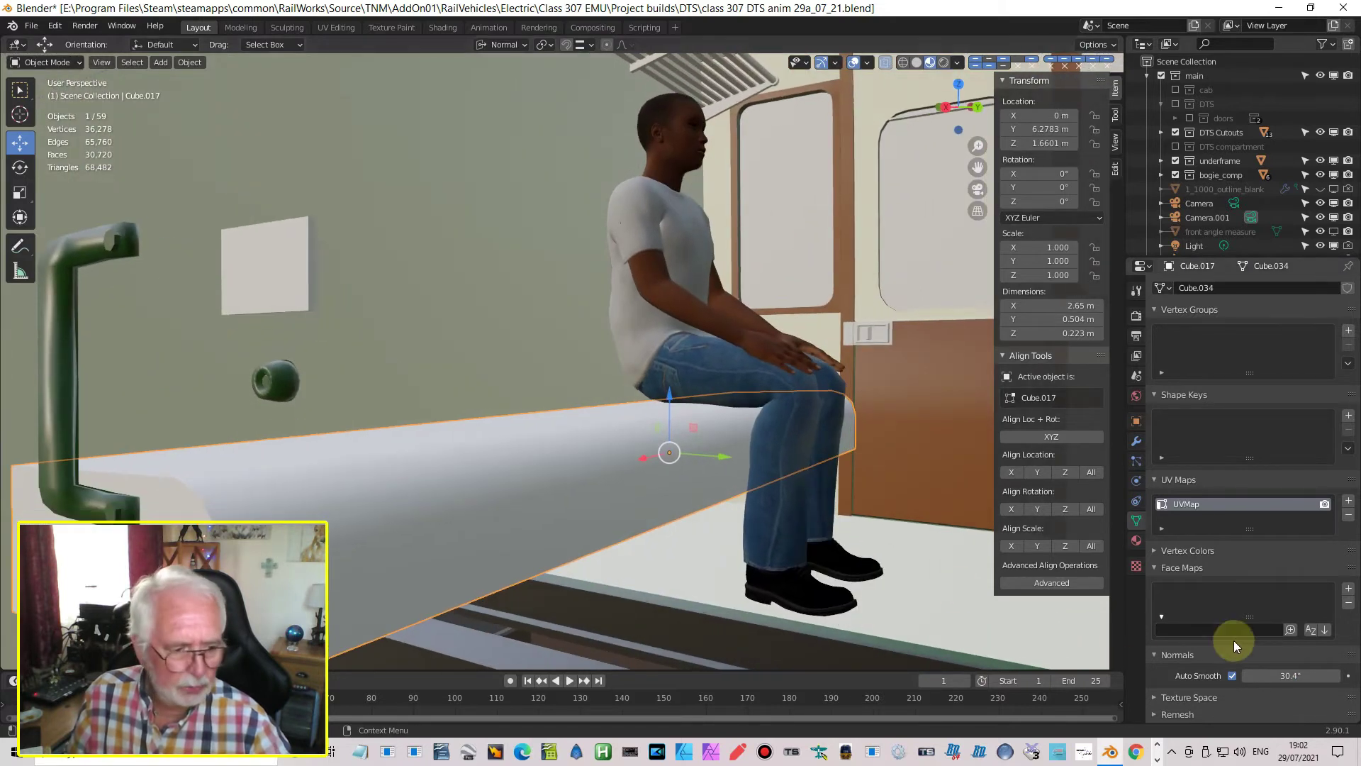
Duplicate the seat block in place and set the copy's X rotation to 90°
{"action": "scroll", "coordinate": [369, 355], "scroll_direction": "down", "scroll_amount": 4}
{"action": "middle_click_drag", "start_coordinate": [370, 373], "coordinate": [428, 445]}
{"action": "scroll", "coordinate": [432, 445], "scroll_direction": "down", "scroll_amount": 3}
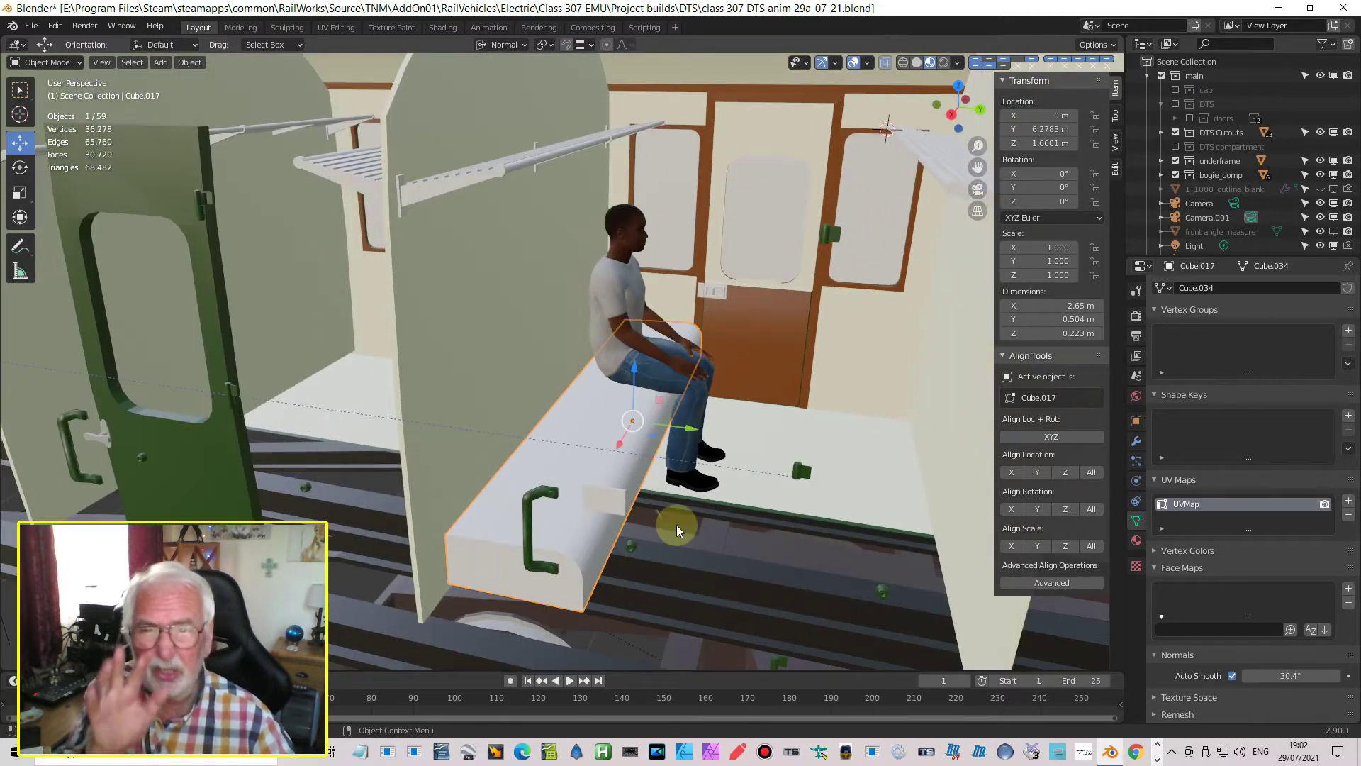
{"action": "left_click", "coordinate": [611, 529]}
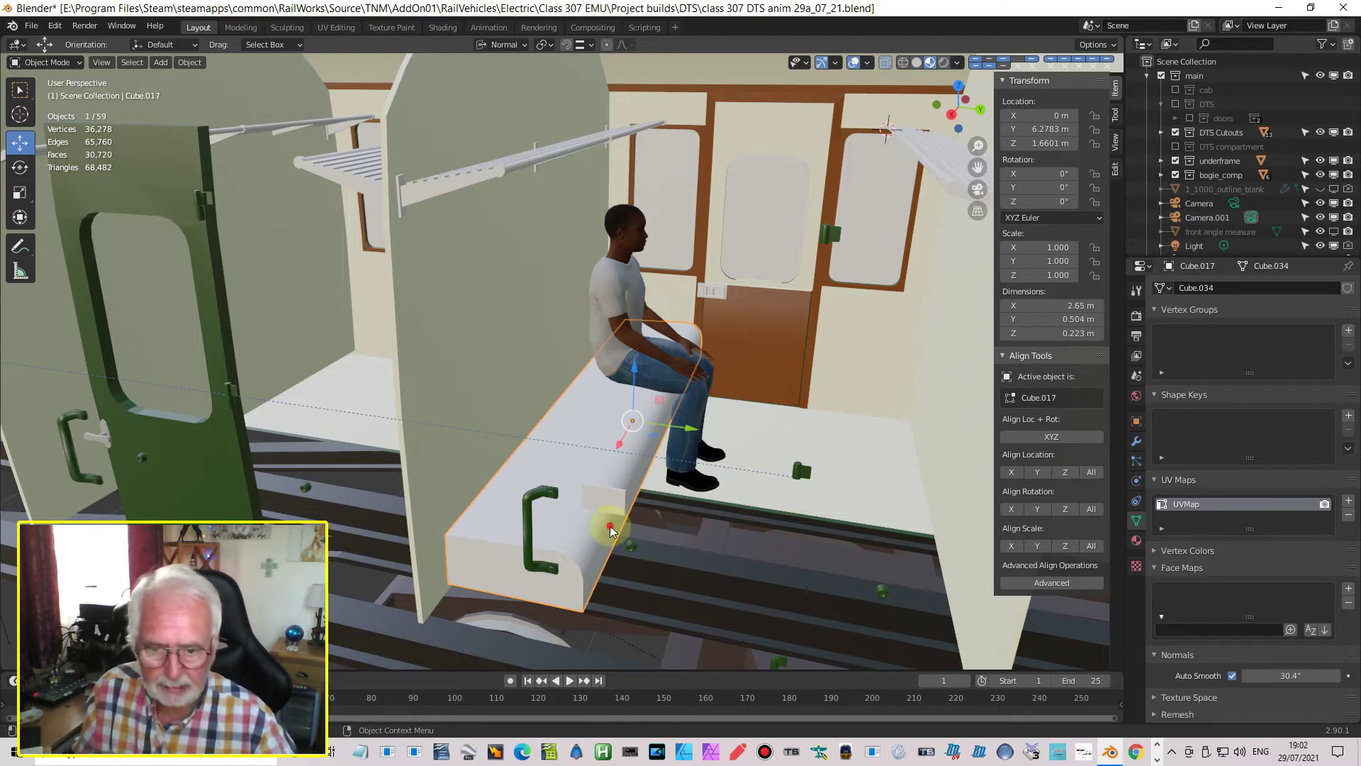
{"action": "key", "text": "shift+d"}
{"action": "right_click", "coordinate": [644, 438]}
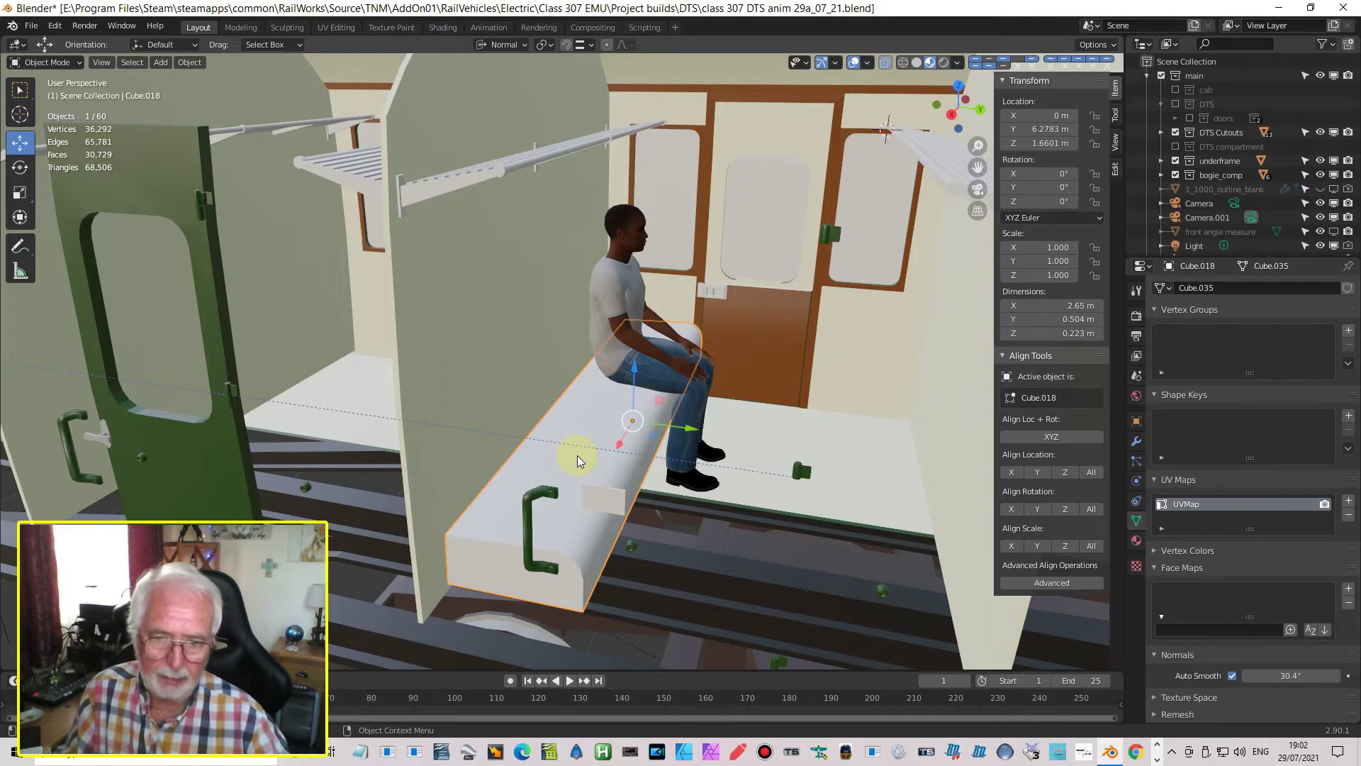
{"action": "left_click", "coordinate": [1057, 173]}
{"action": "key", "text": "Return"}
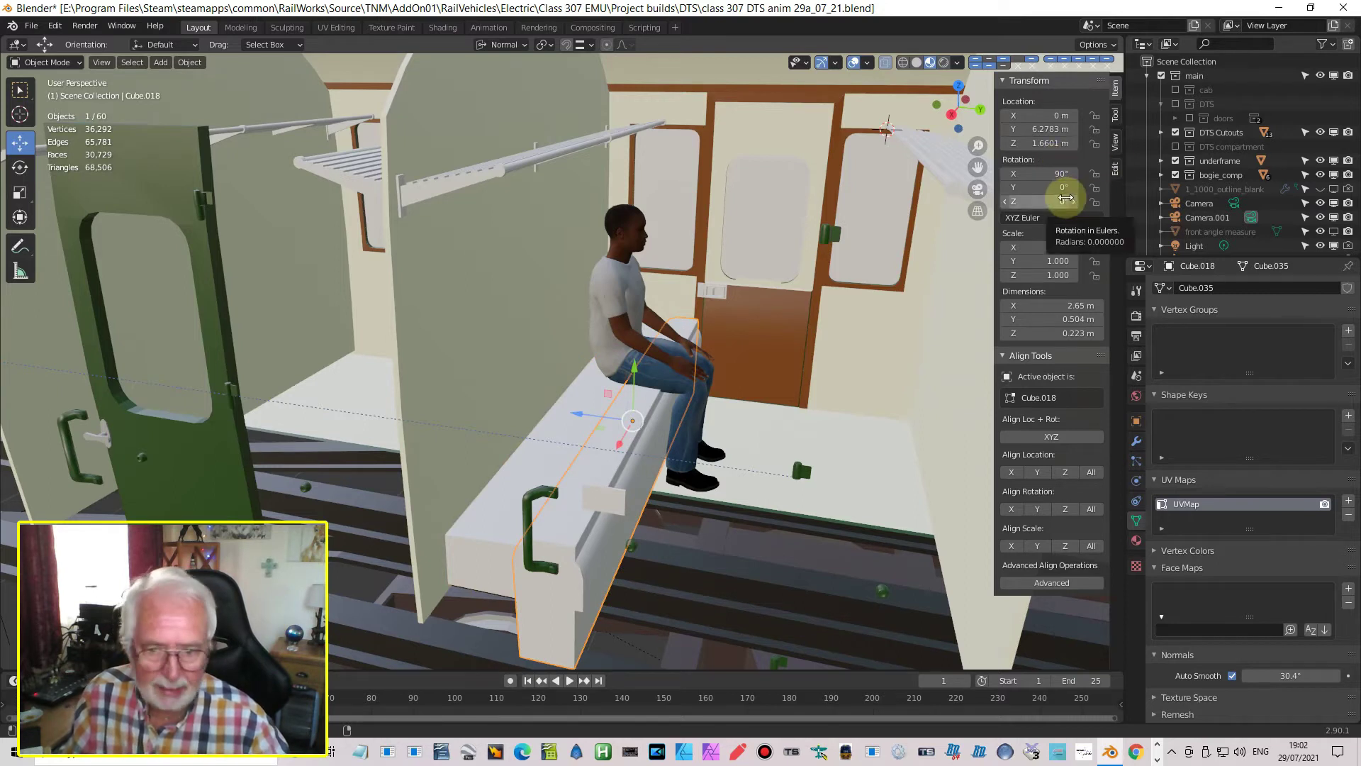
Try Y rotations of 180° and about 12.8° on the copied block, undoing each one
{"action": "left_click", "coordinate": [1065, 189]}
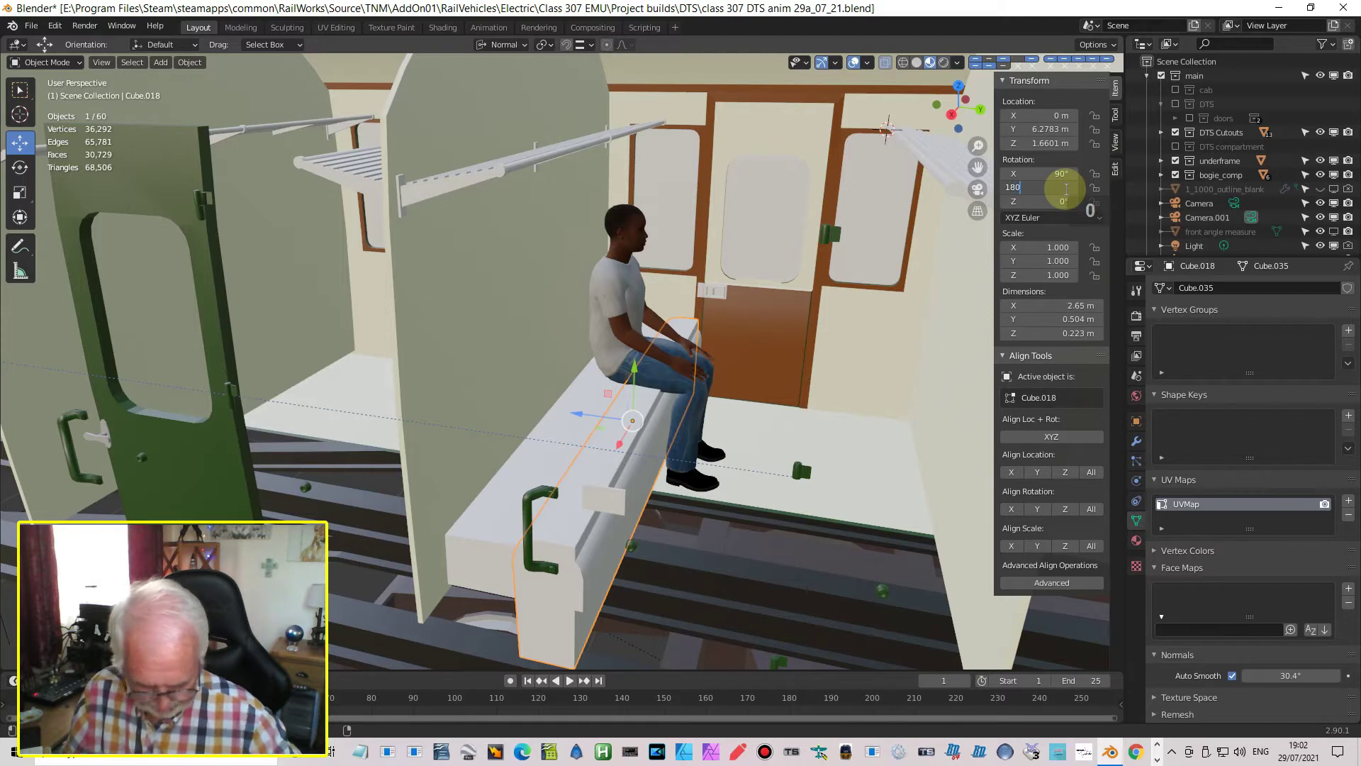
{"action": "type", "text": "180"}
{"action": "key", "text": "Return"}
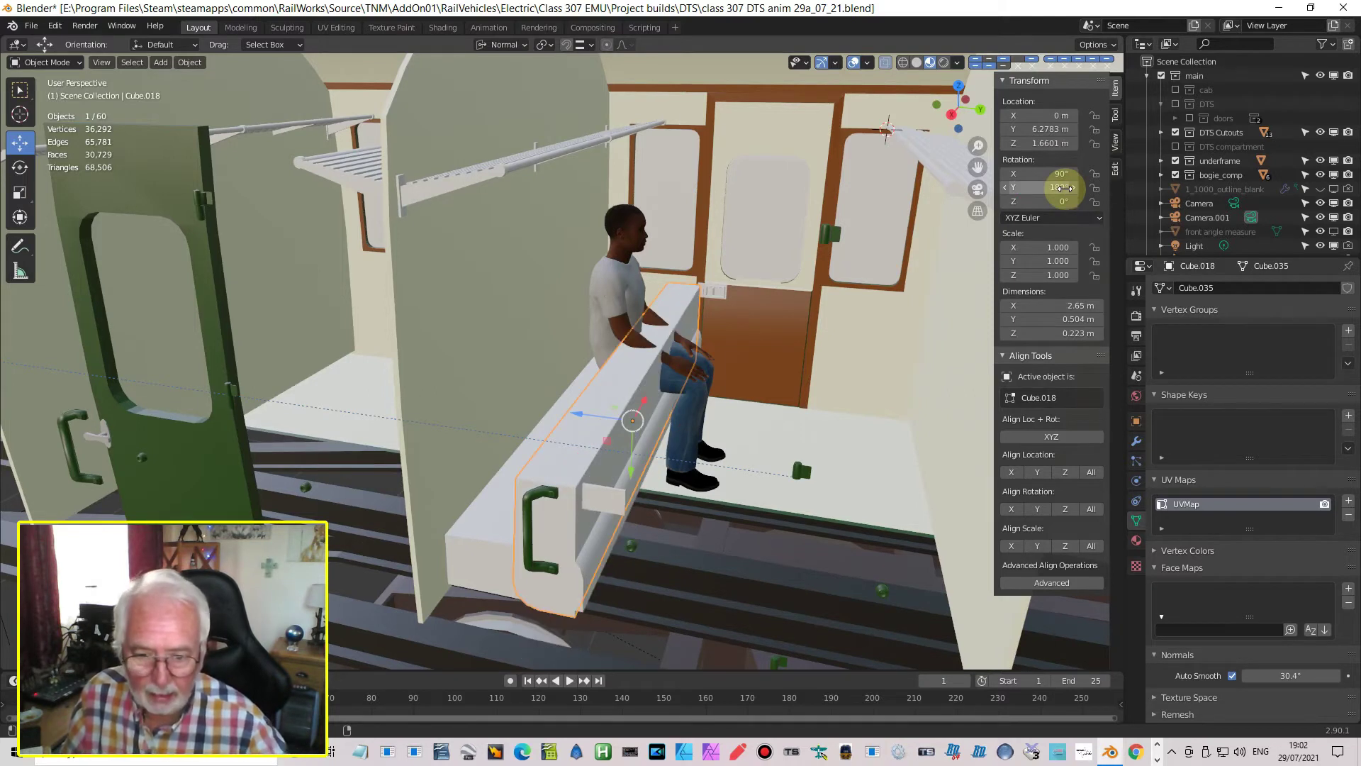
{"action": "middle_click_drag", "start_coordinate": [689, 491], "coordinate": [725, 445]}
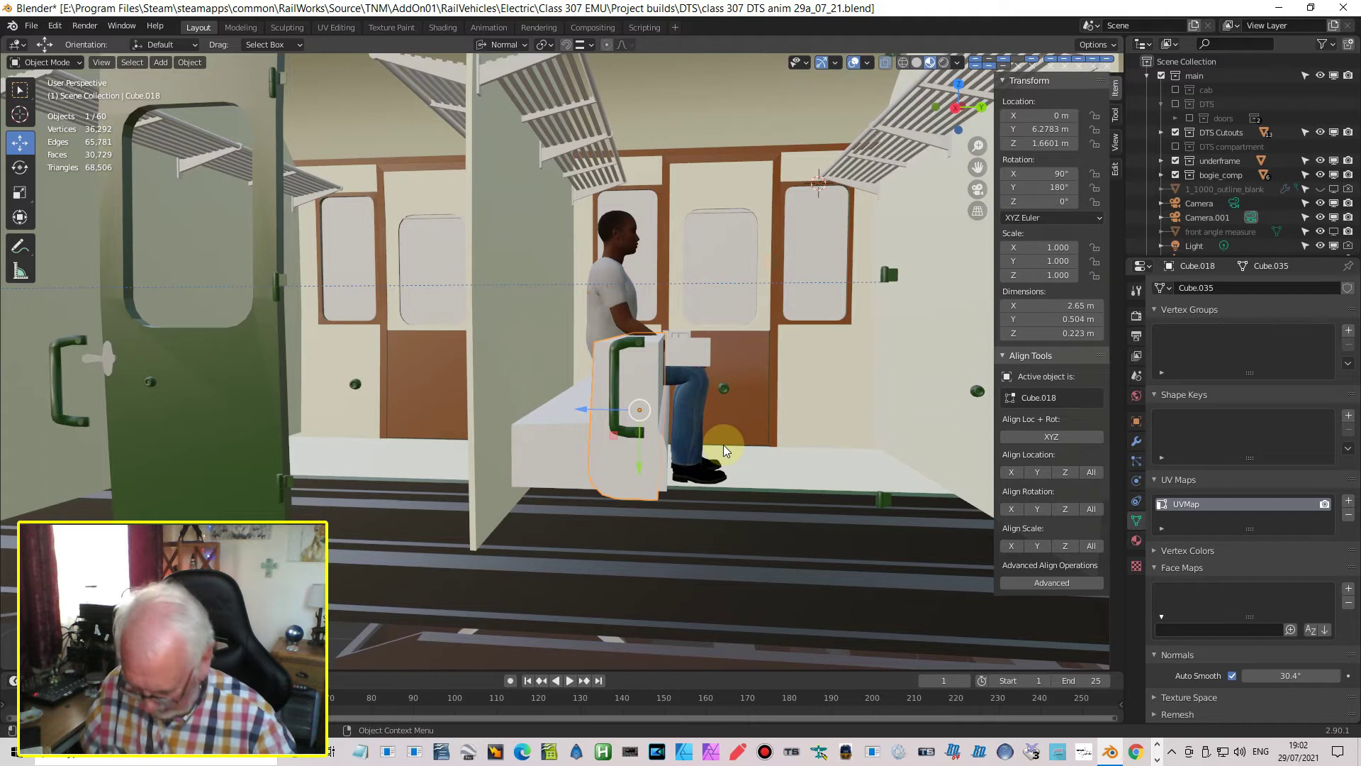
{"action": "key", "text": "ctrl+z"}
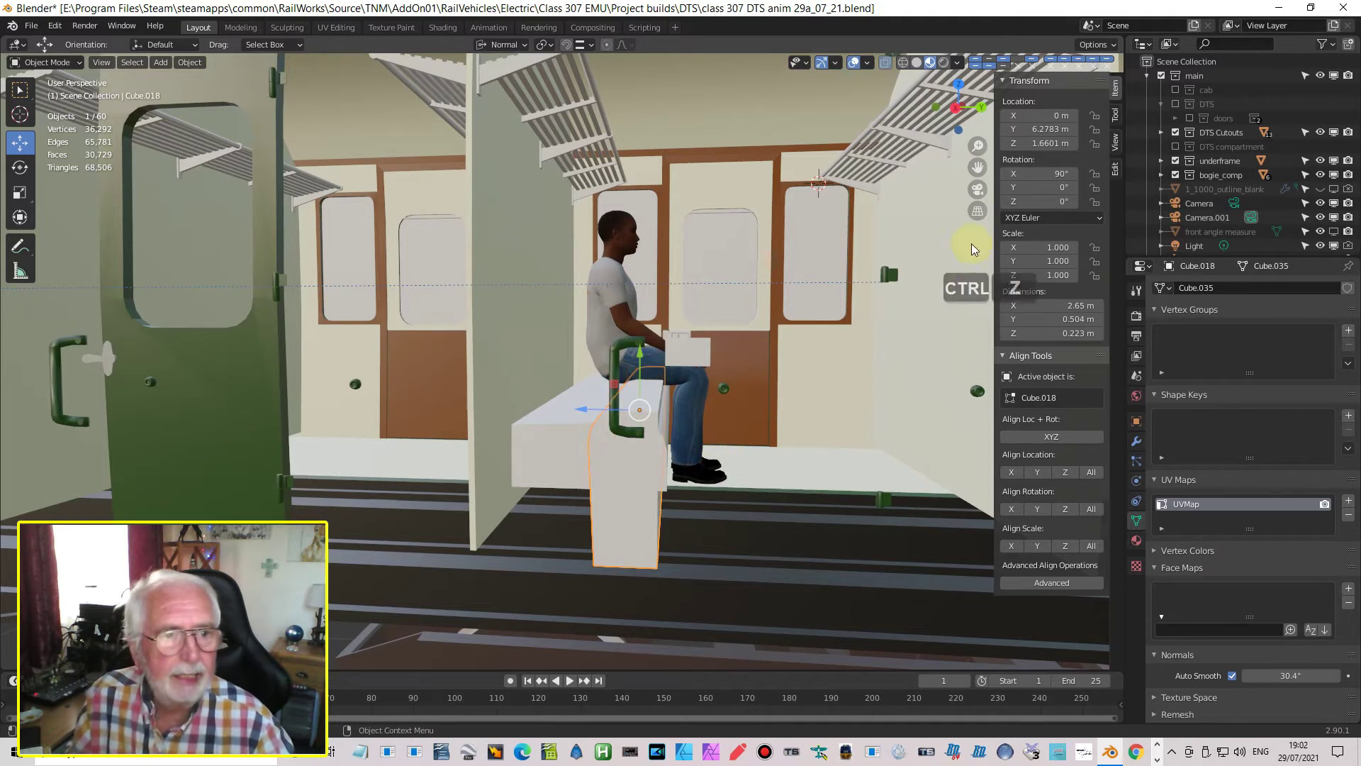
{"action": "left_click_drag", "start_coordinate": [1055, 187], "coordinate": [1177, 227]}
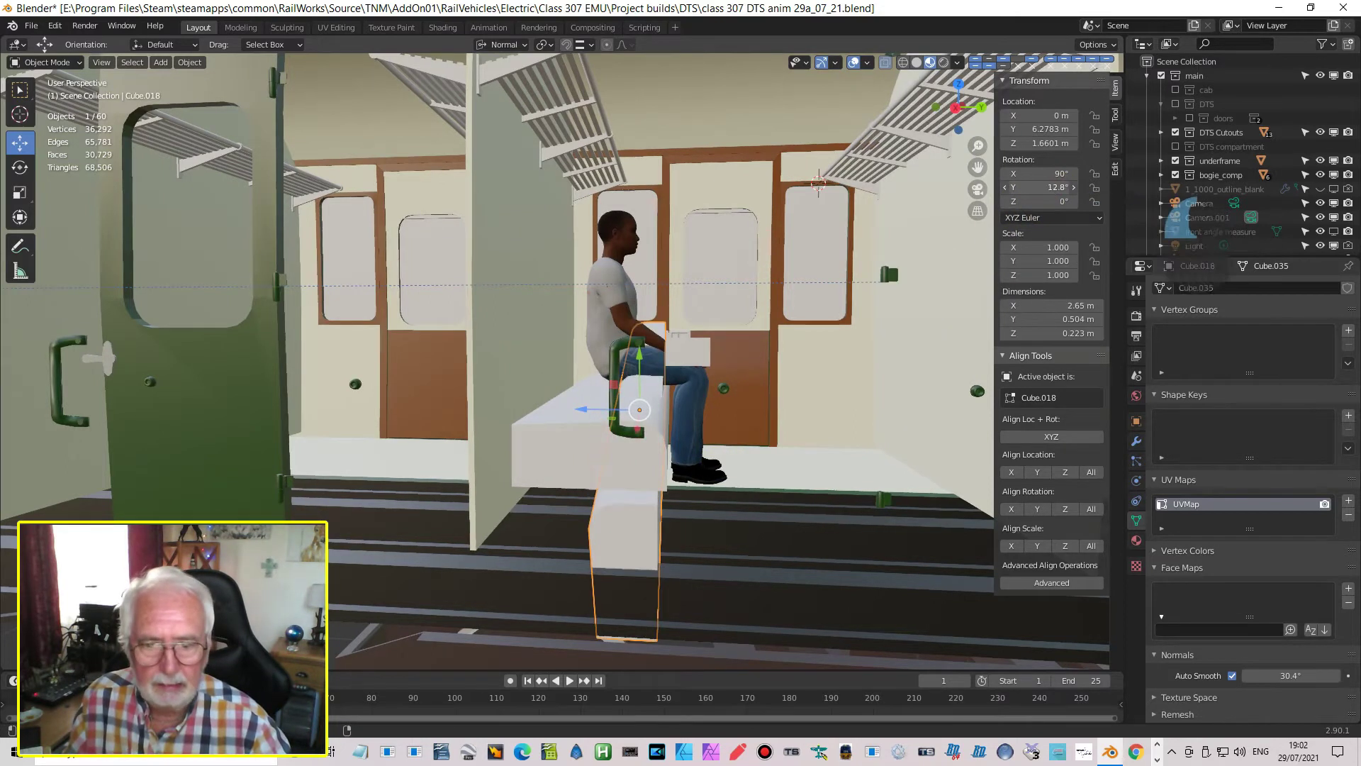
{"action": "key", "text": "ctrl"}
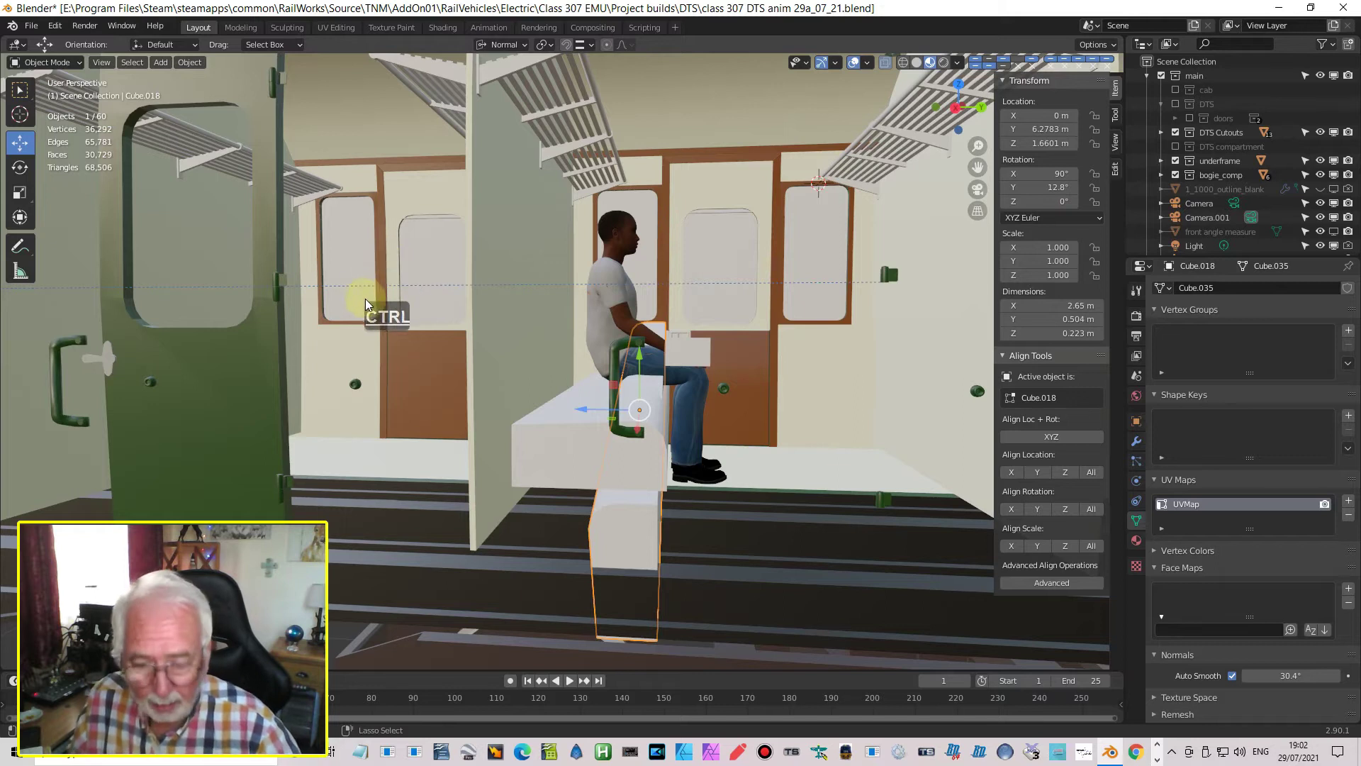
{"action": "key", "text": "ctrl+z"}
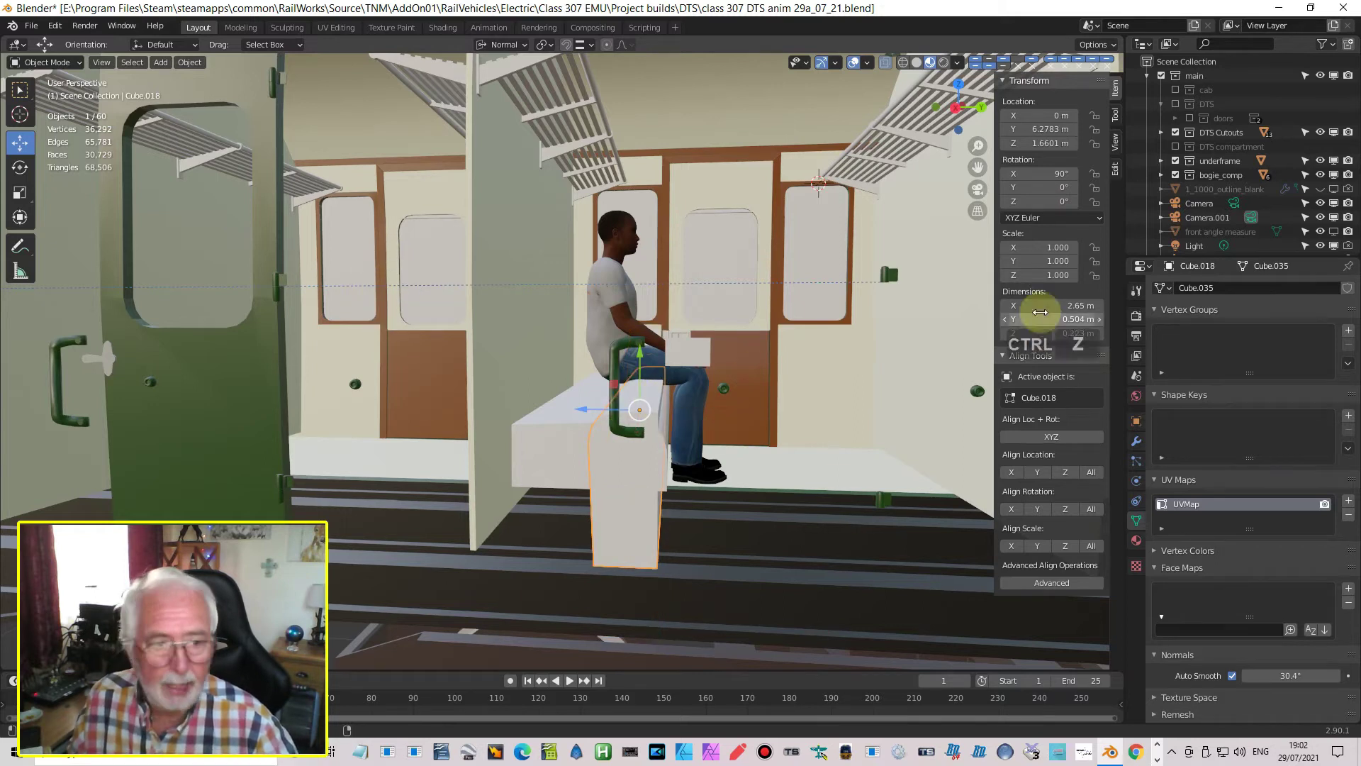
Set the copied block's Z rotation to 180° so its slanted side faces the passenger's back
{"action": "left_click", "coordinate": [1053, 202]}
{"action": "type", "text": "0d"}
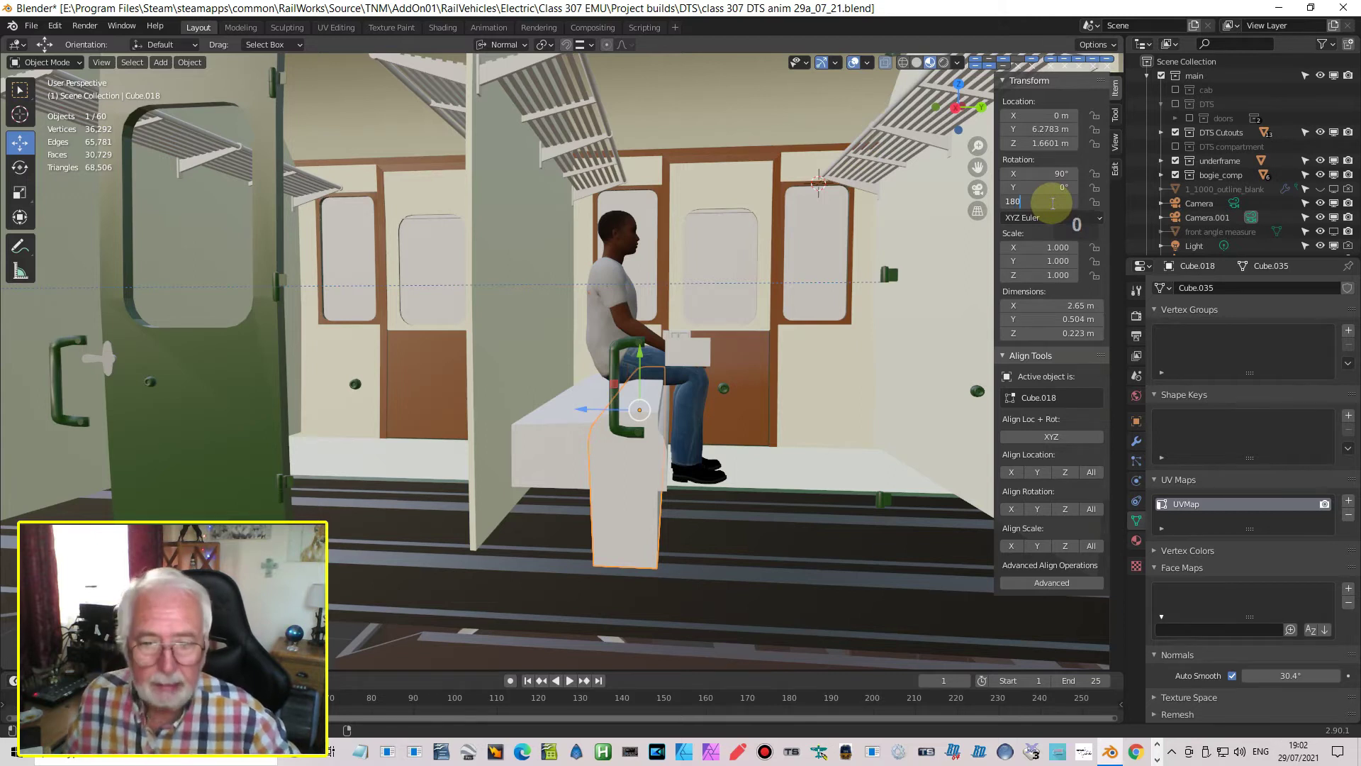
{"action": "key", "text": "Return"}
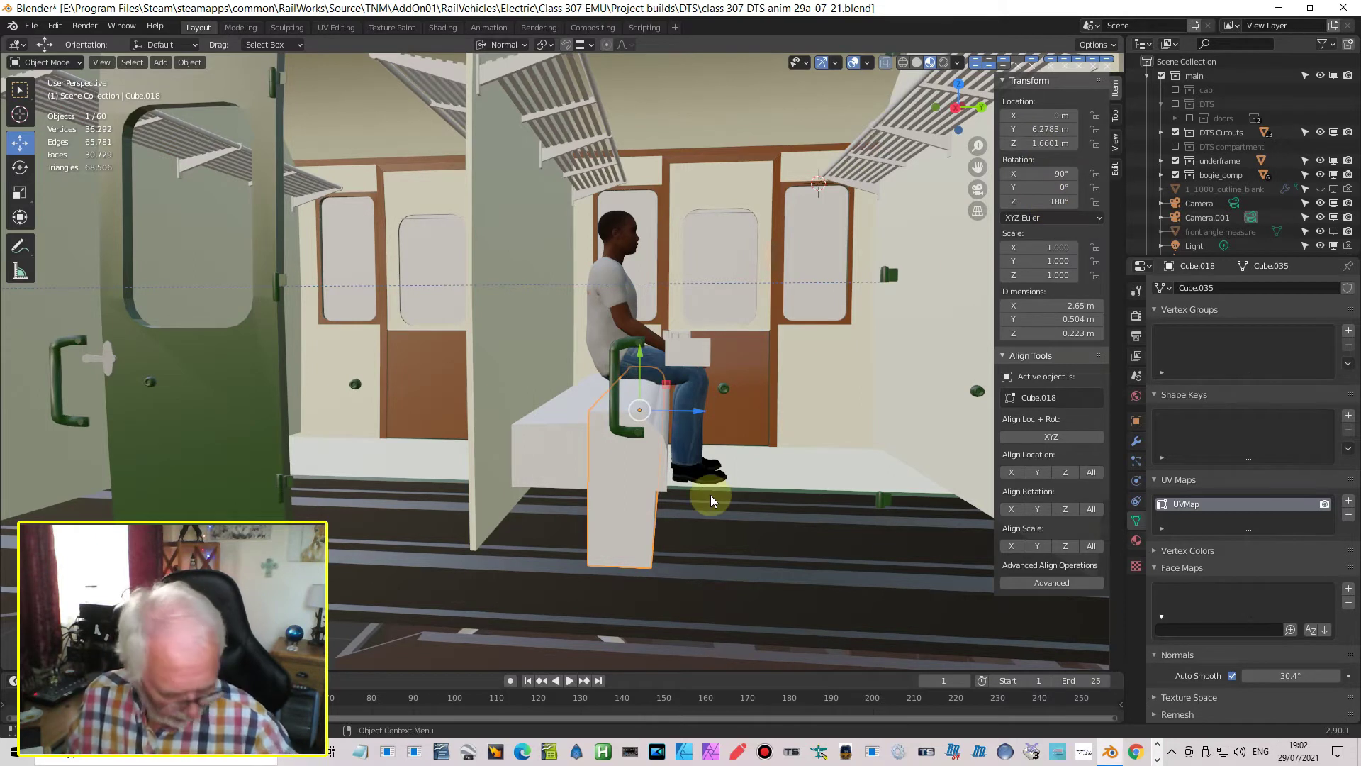
In the right side view, move the copied block behind the passenger's back to about Y 5.885 m and Z 2.325 m
{"action": "key", "text": "KP_3"}
{"action": "scroll", "coordinate": [677, 482], "scroll_direction": "up", "scroll_amount": 3}
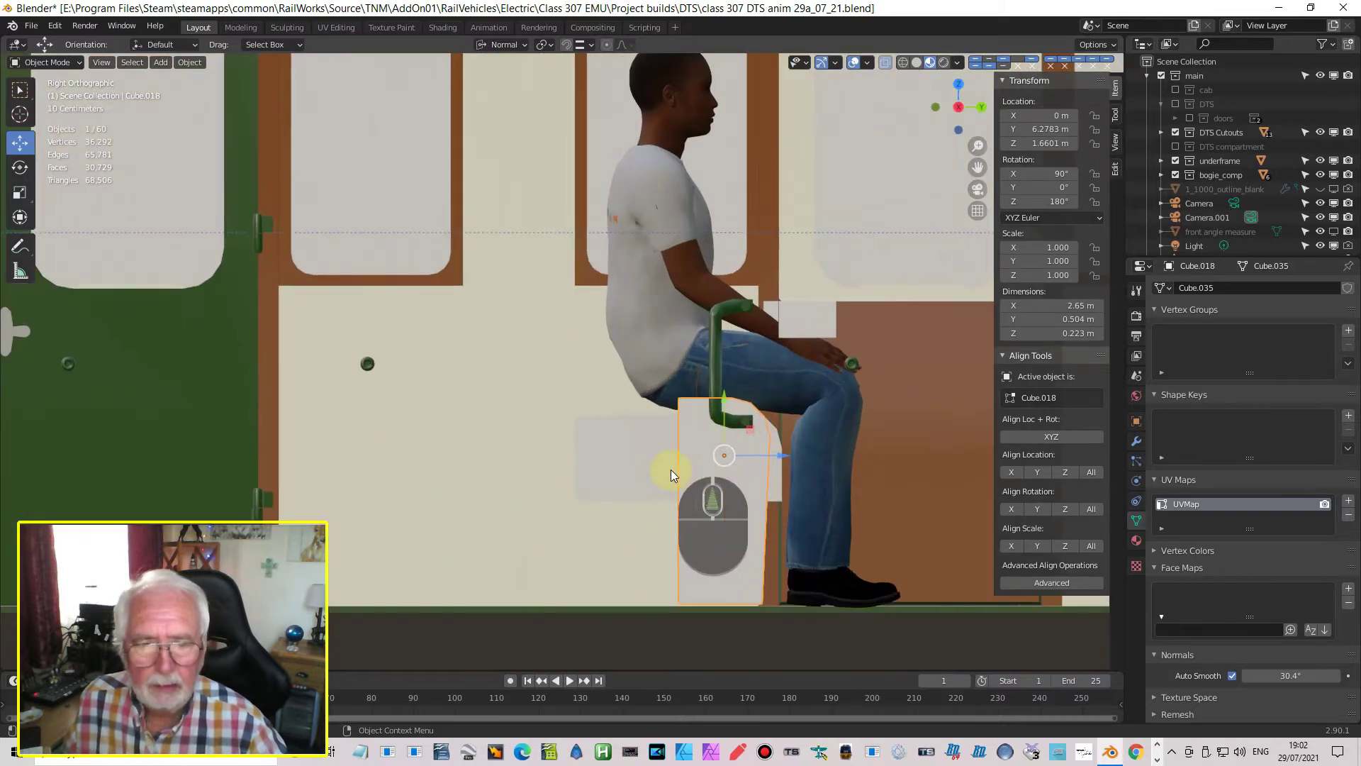
{"action": "left_click_drag", "start_coordinate": [722, 397], "coordinate": [708, 199]}
{"action": "left_click_drag", "start_coordinate": [787, 260], "coordinate": [620, 257]}
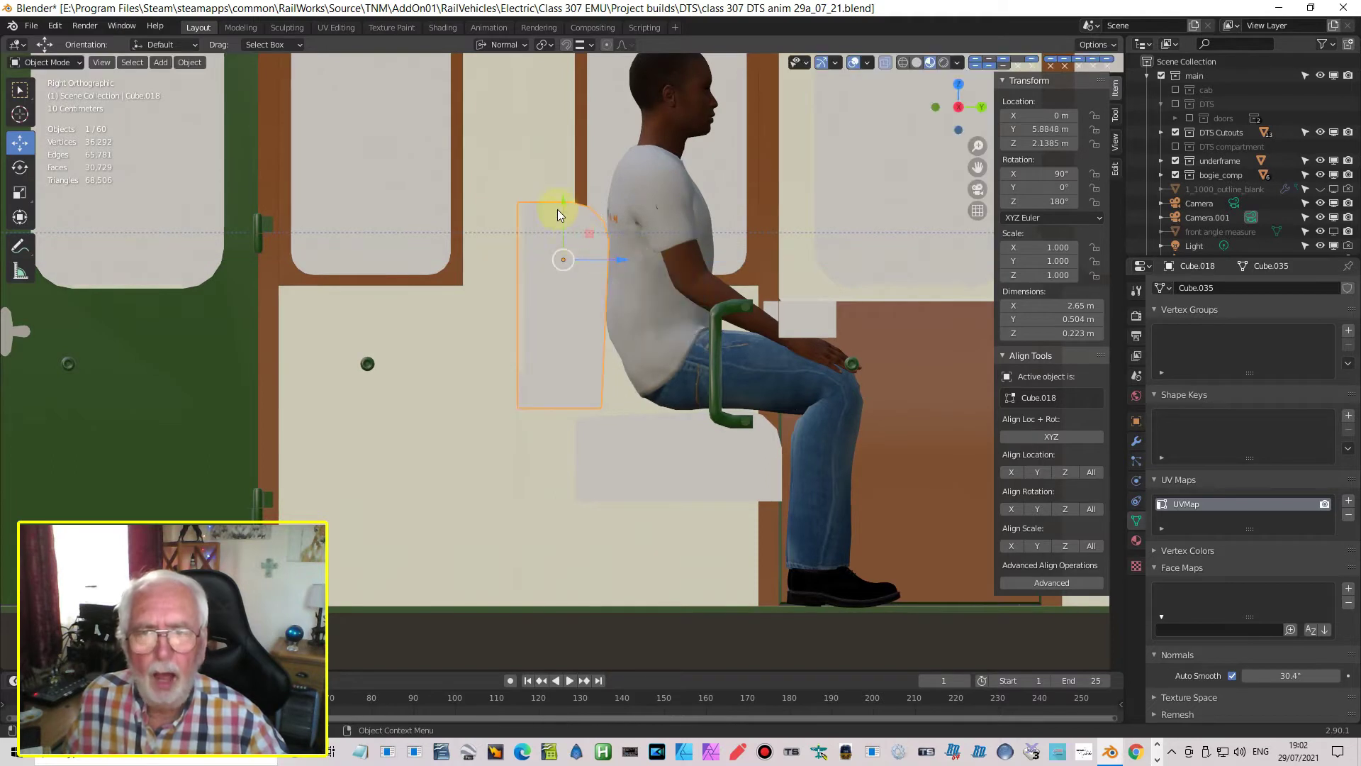
{"action": "left_click_drag", "start_coordinate": [563, 205], "coordinate": [596, 658]}
{"action": "scroll", "coordinate": [622, 717], "scroll_direction": "down", "scroll_amount": 2}
{"action": "scroll", "coordinate": [605, 613], "scroll_direction": "down", "scroll_amount": 1}
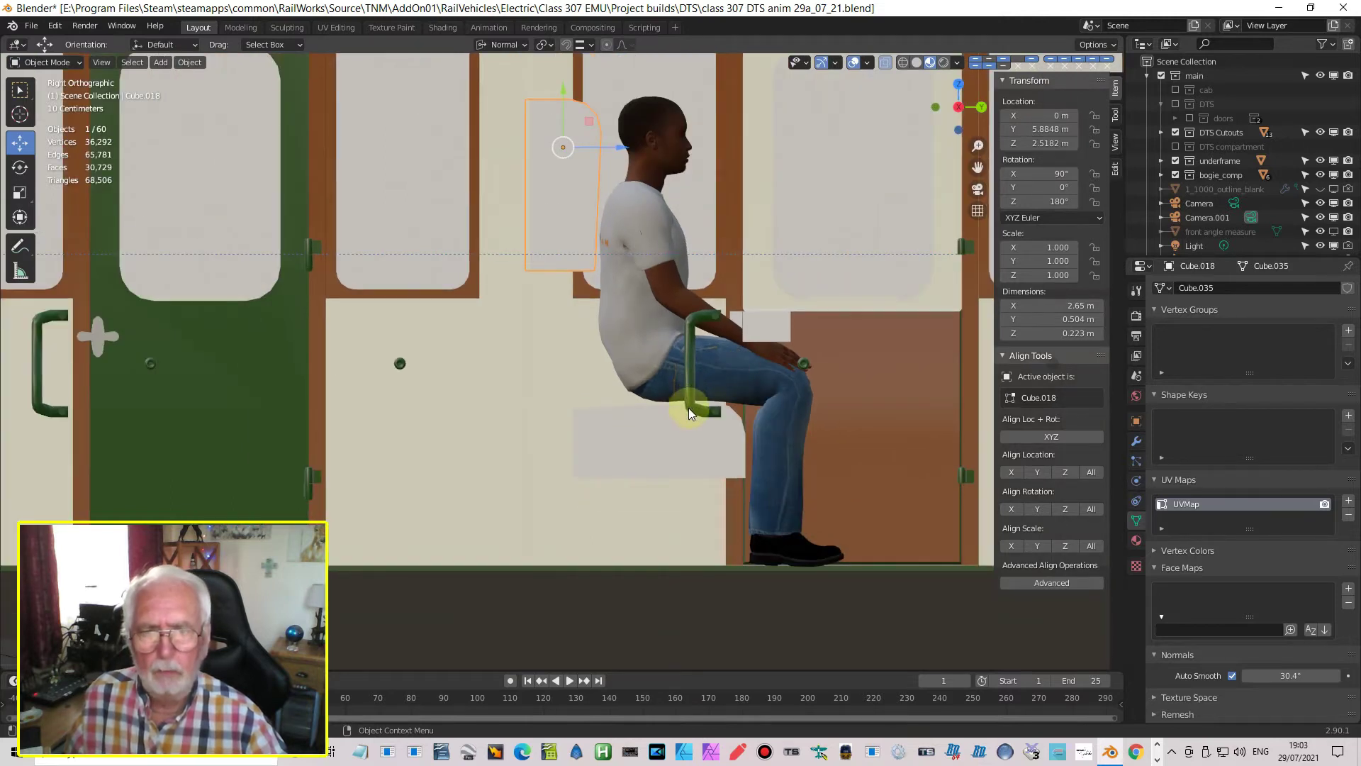
{"action": "middle_click_drag", "start_coordinate": [679, 420], "coordinate": [679, 518], "text": "shift"}
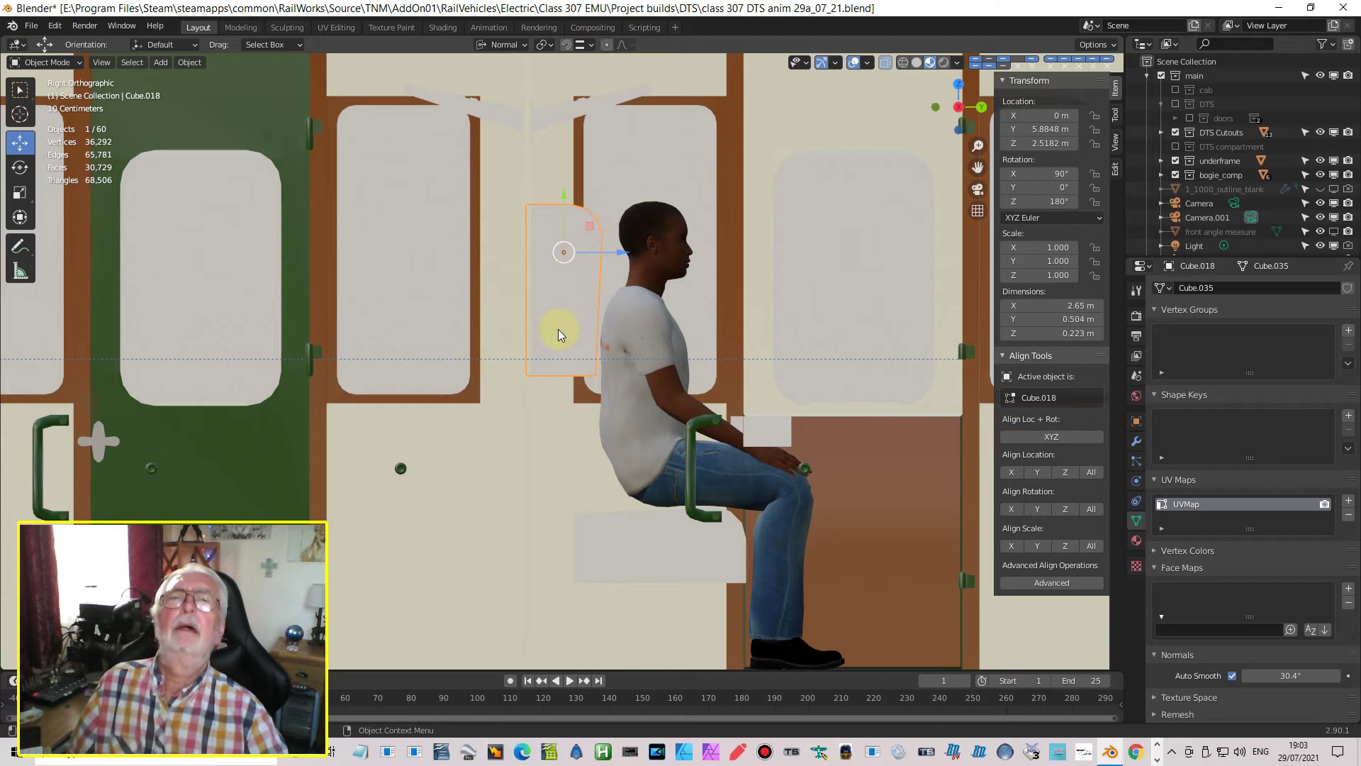
{"action": "left_click_drag", "start_coordinate": [568, 200], "coordinate": [560, 271]}
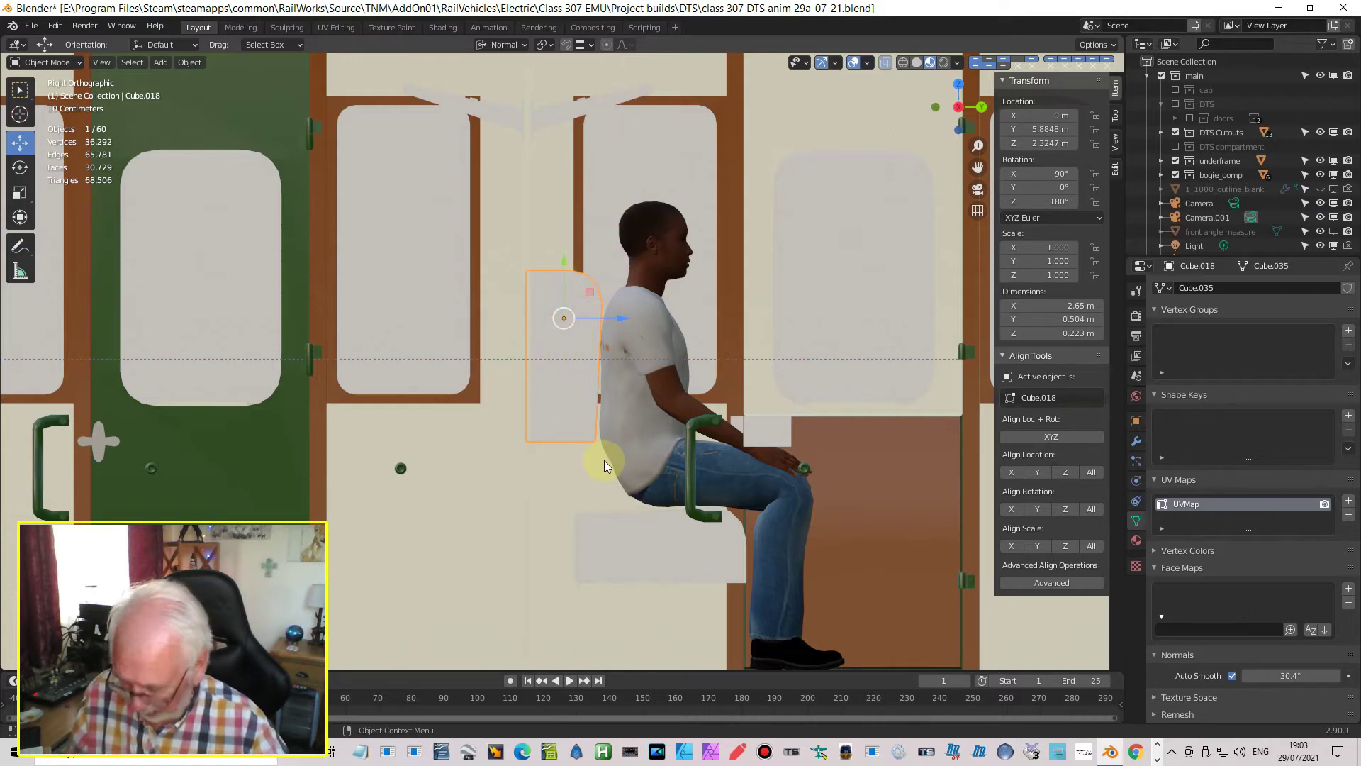
Scale the copied block's front vertices, on the side facing the passenger, slightly inwards along Y
{"action": "key", "text": "Tab"}
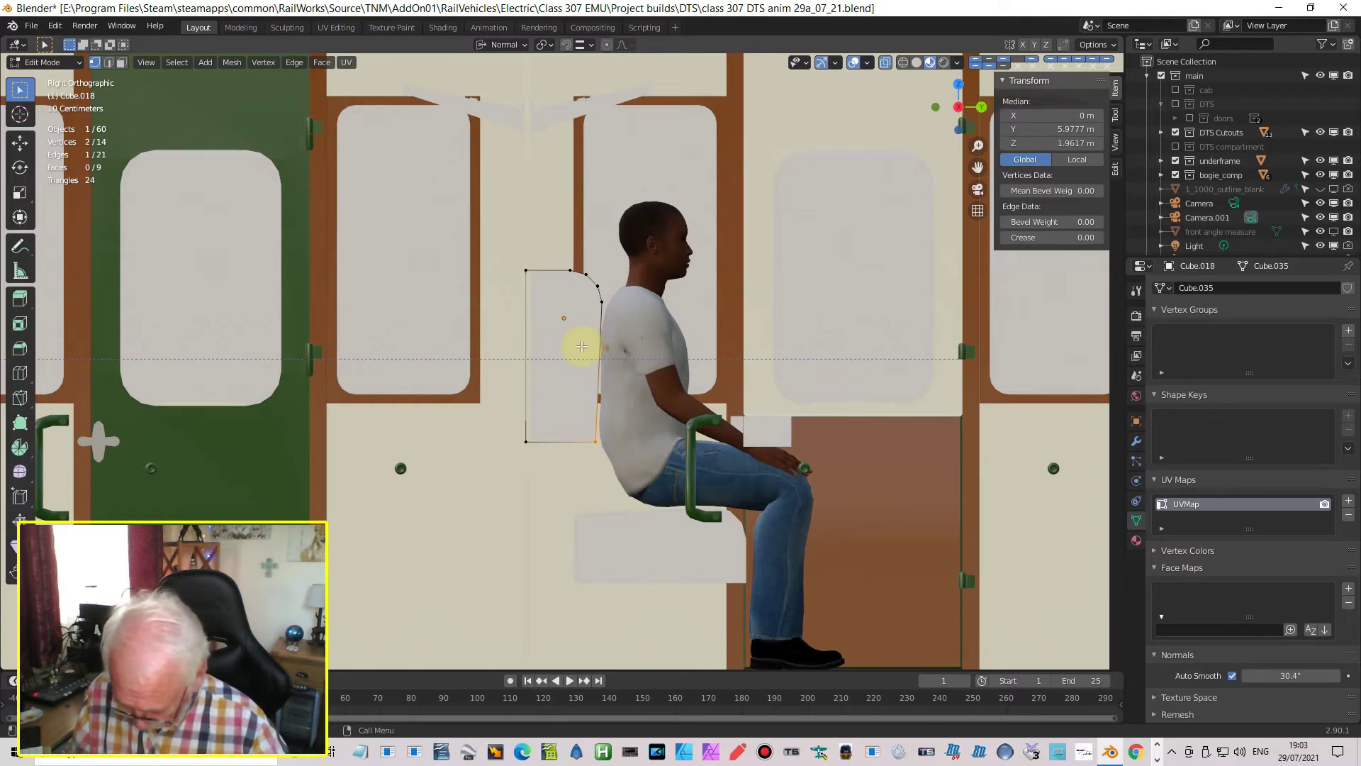
{"action": "key", "text": "alt+a"}
{"action": "key", "text": "b"}
{"action": "left_click_drag", "start_coordinate": [551, 250], "coordinate": [700, 477]}
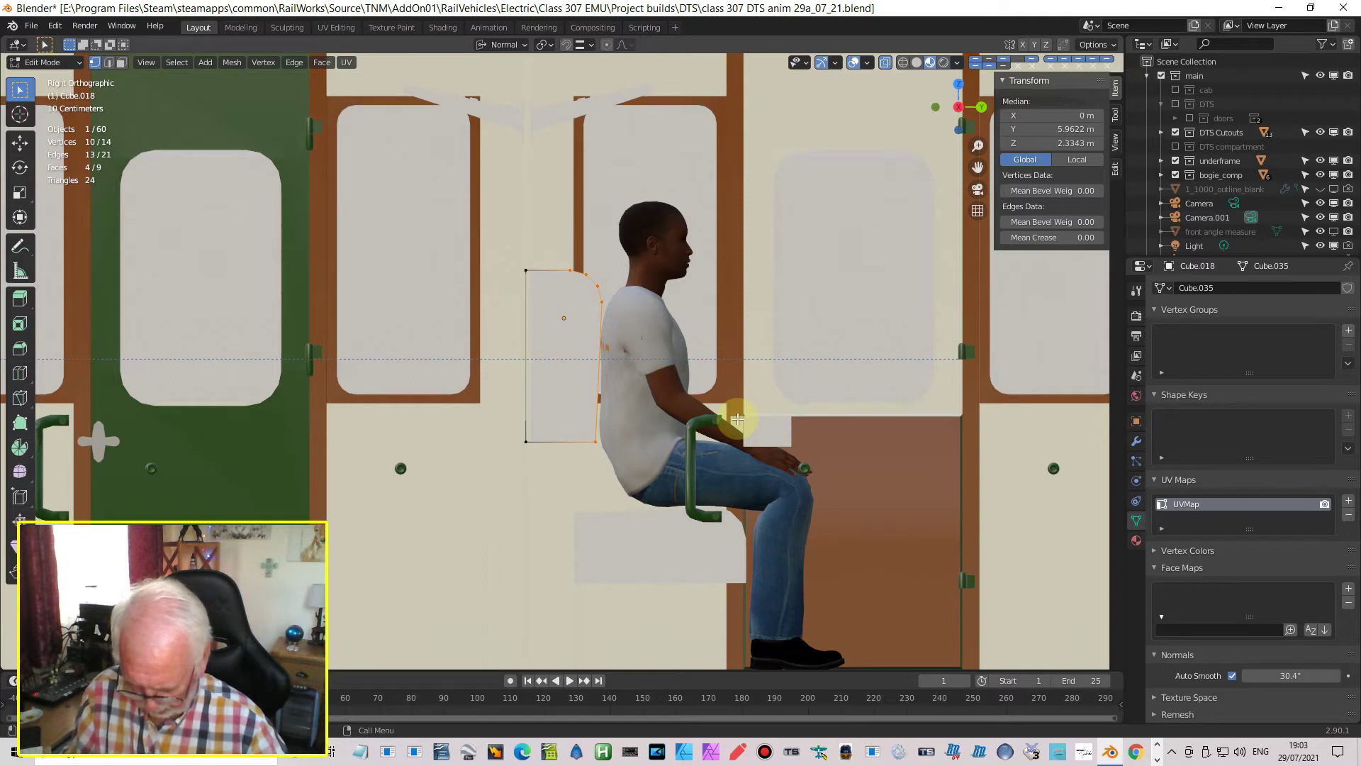
{"action": "key", "text": "g"}
{"action": "key", "text": "y"}
{"action": "key", "text": "y"}
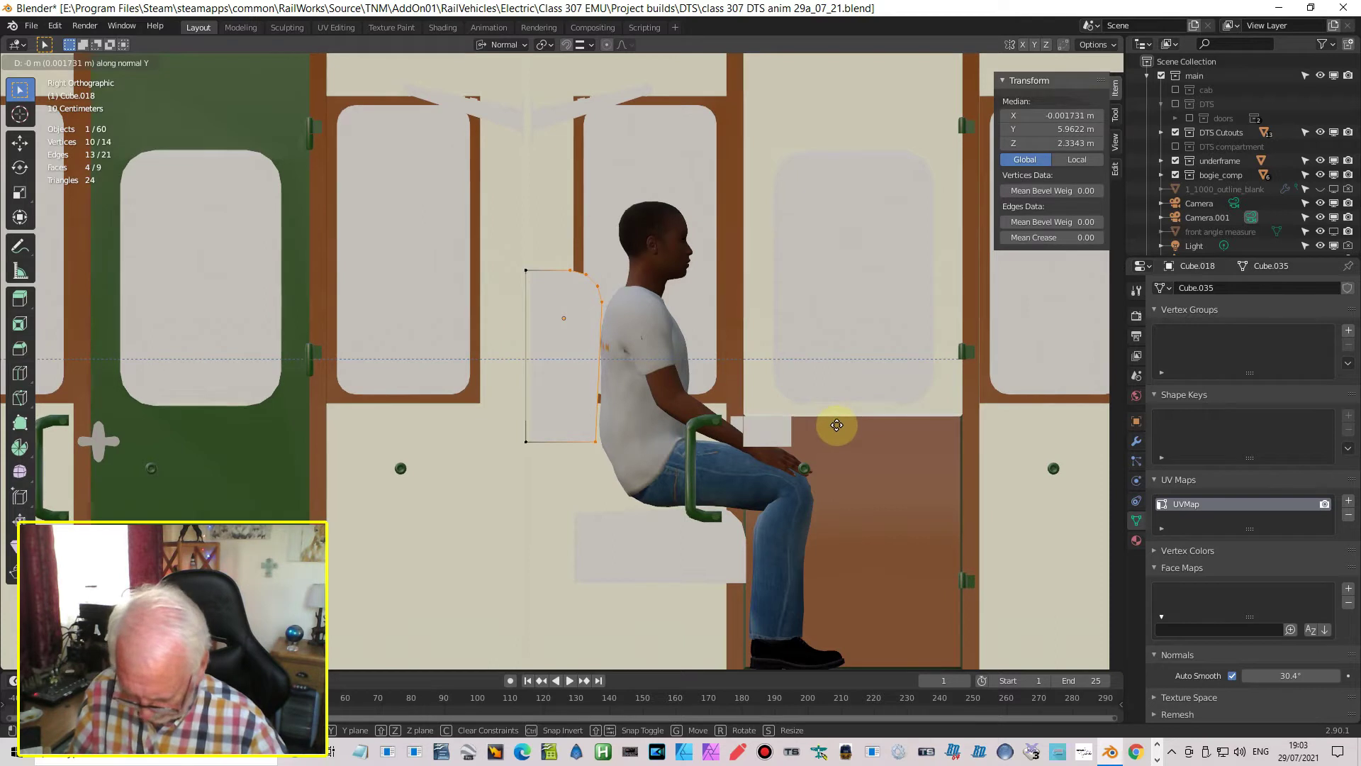
{"action": "key", "text": "s"}
{"action": "key", "text": "y"}
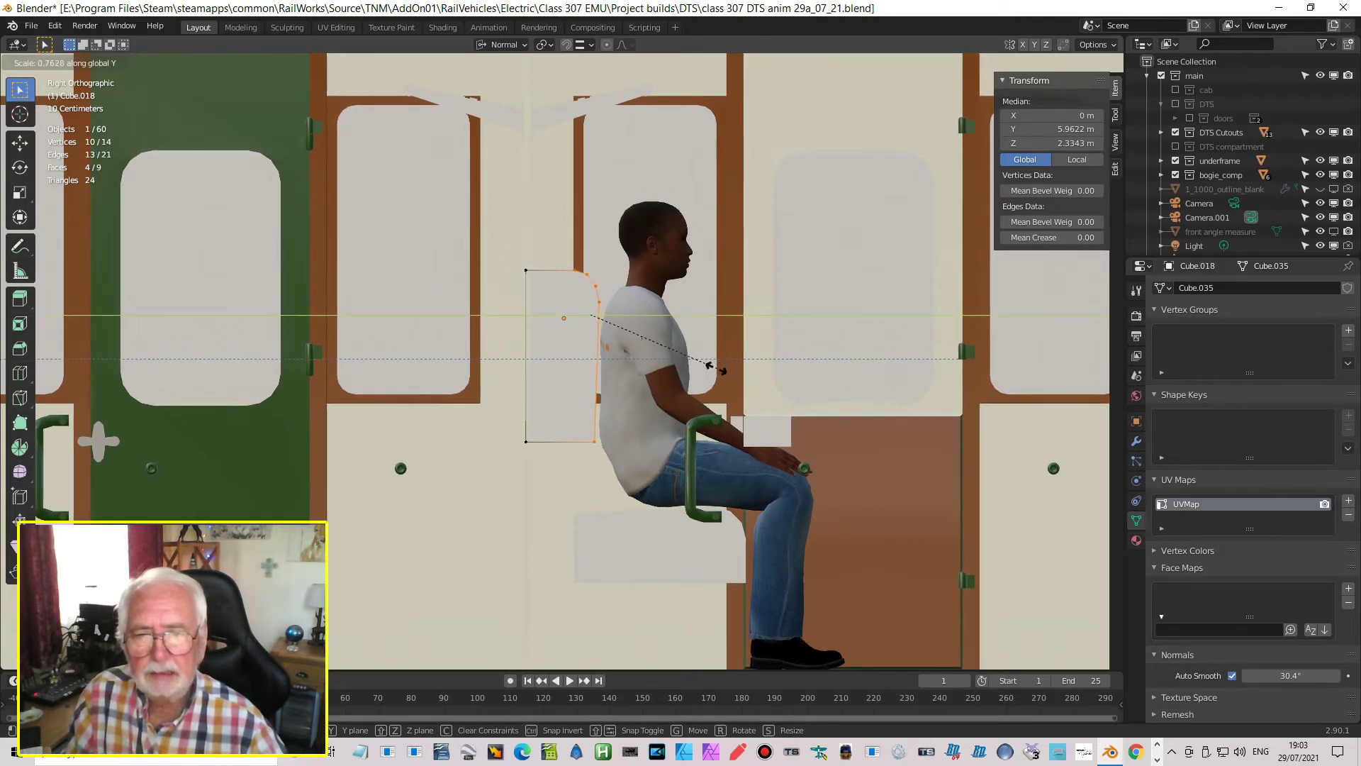
{"action": "left_click", "coordinate": [610, 275]}
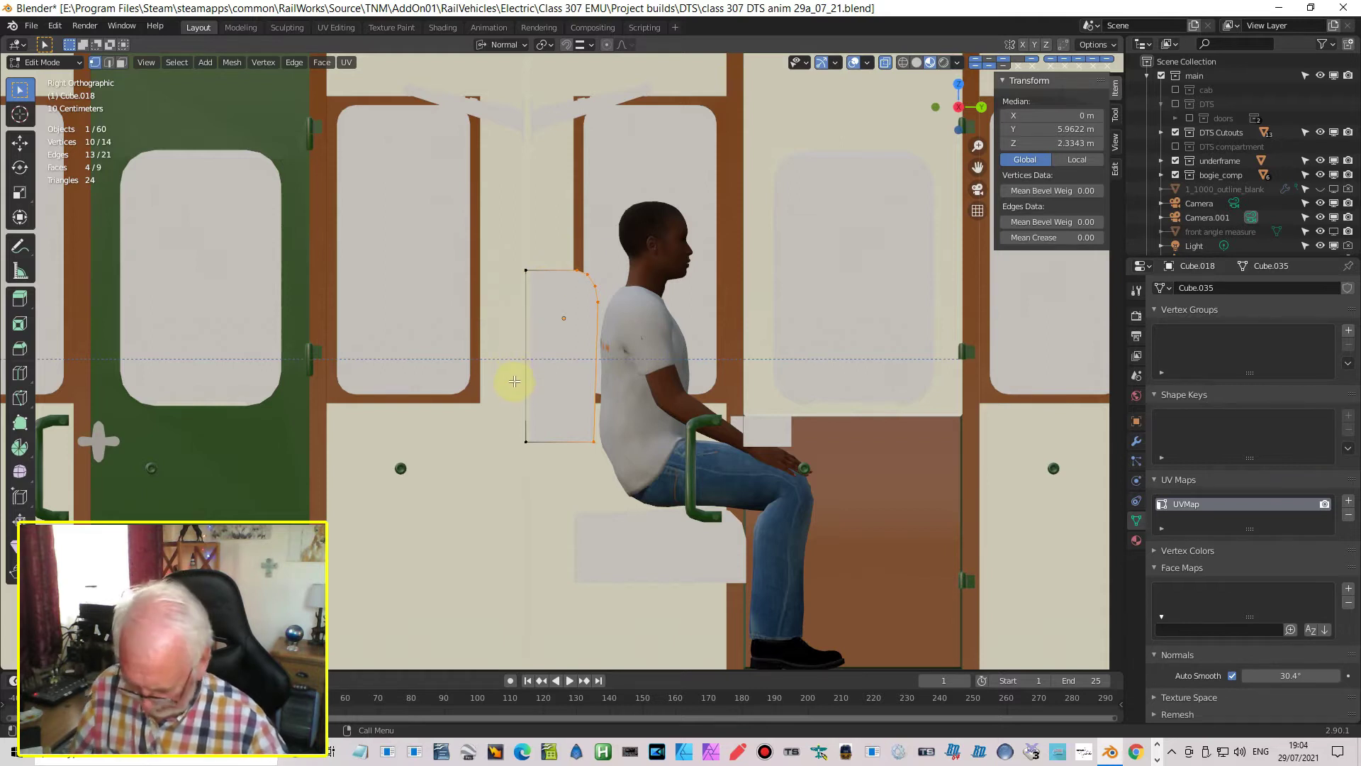
Thin the backrest block by moving its rear vertices forward along Y to about 5.877 m
{"action": "key", "text": "alt+a"}
{"action": "key", "text": "alt+b"}
{"action": "left_click_drag", "start_coordinate": [503, 245], "coordinate": [548, 506]}
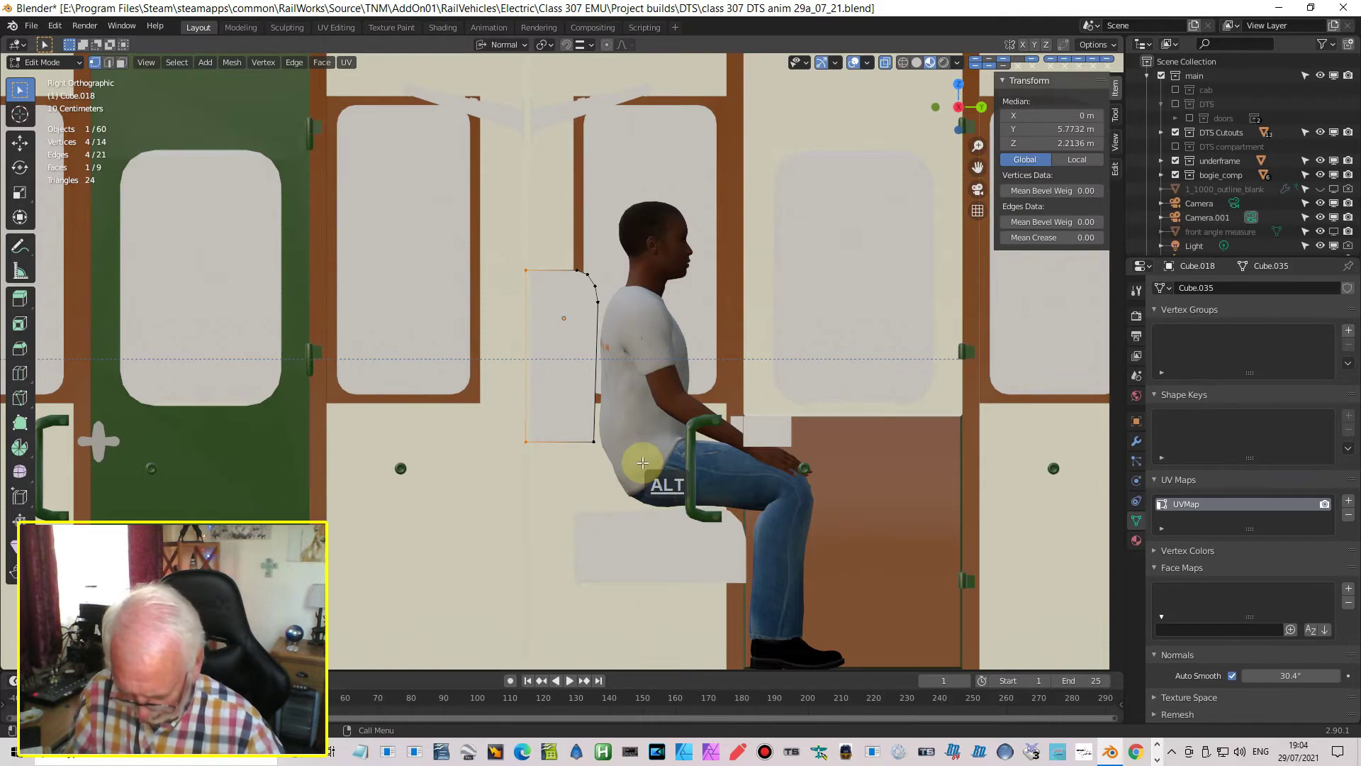
{"action": "key", "text": "g"}
{"action": "key", "text": "y"}
{"action": "key", "text": "y"}
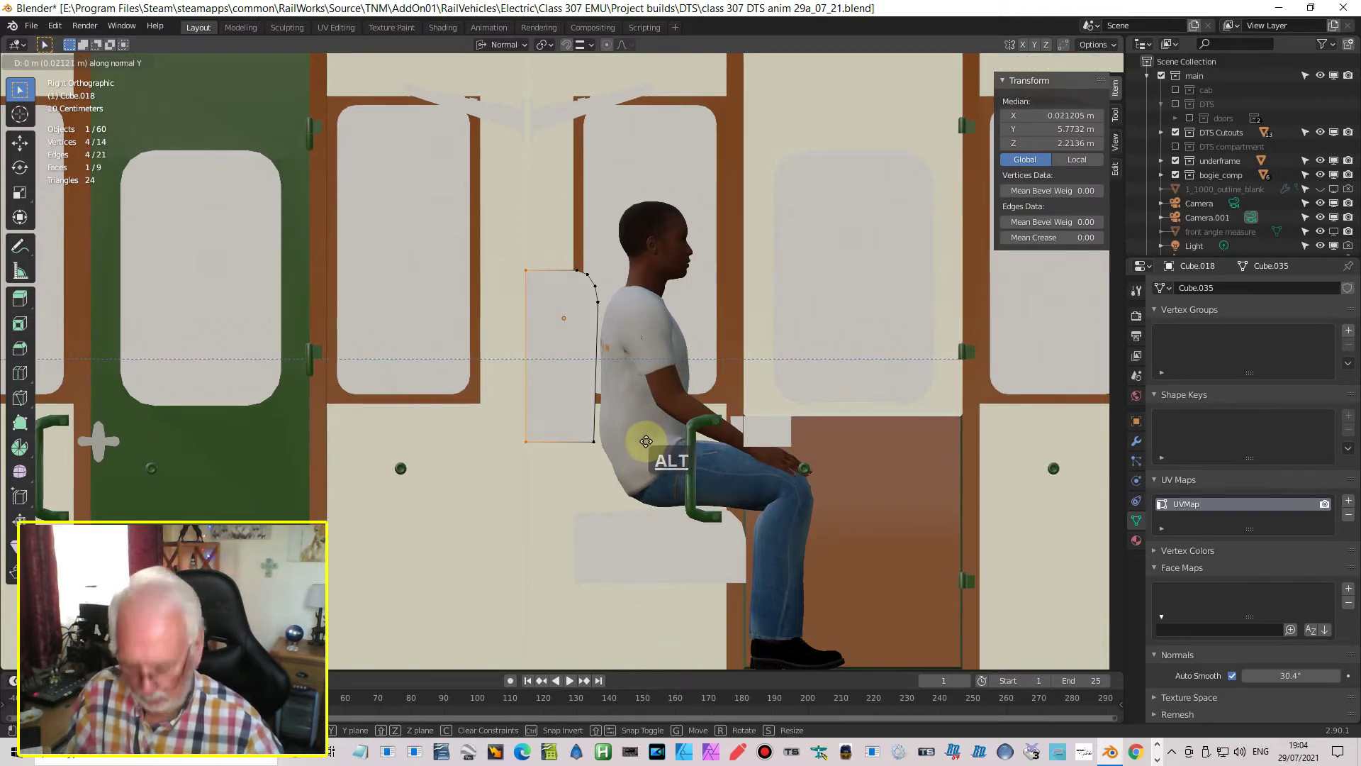
{"action": "key", "text": "y"}
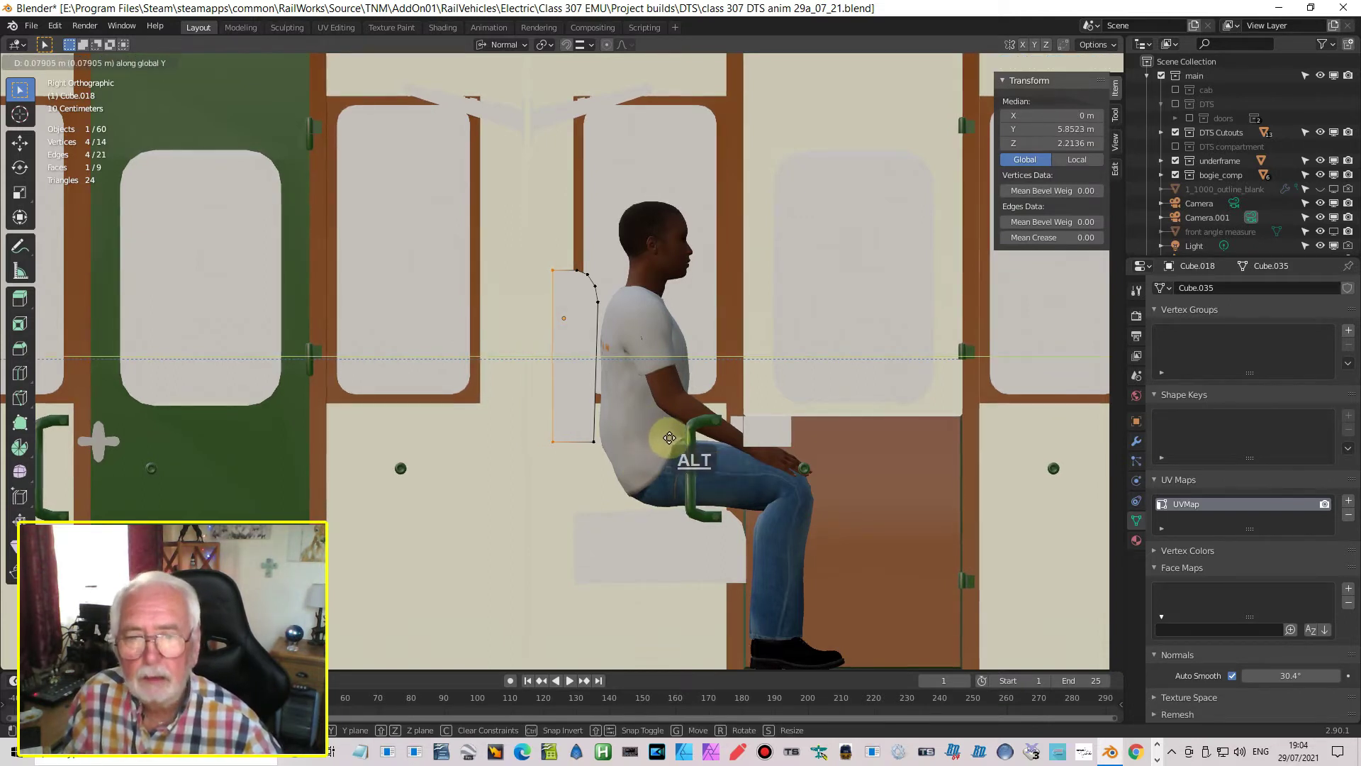
{"action": "left_click", "coordinate": [672, 461]}
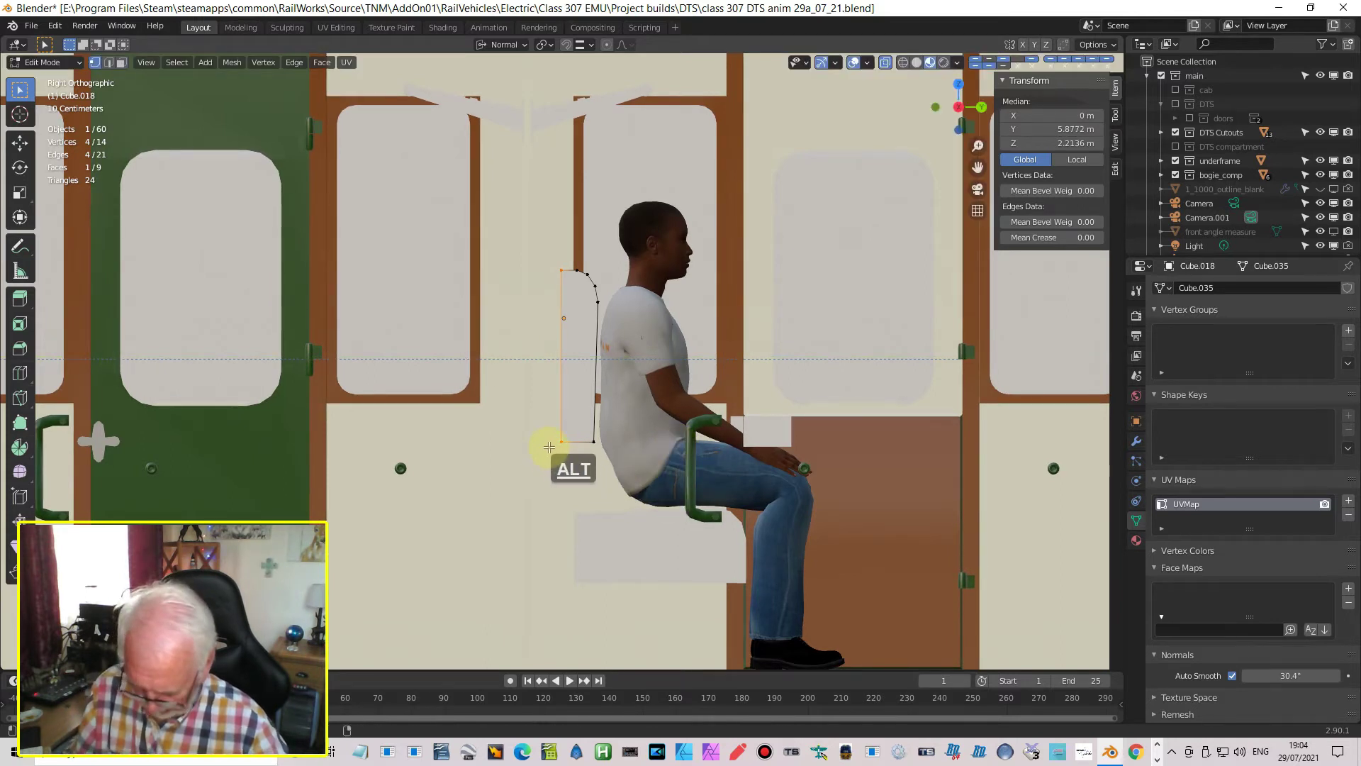
Lengthen the backrest by moving its bottom vertices down along Z to about 1.575 m
{"action": "key", "text": "alt+a"}
{"action": "key", "text": "b"}
{"action": "left_click_drag", "start_coordinate": [539, 422], "coordinate": [639, 468]}
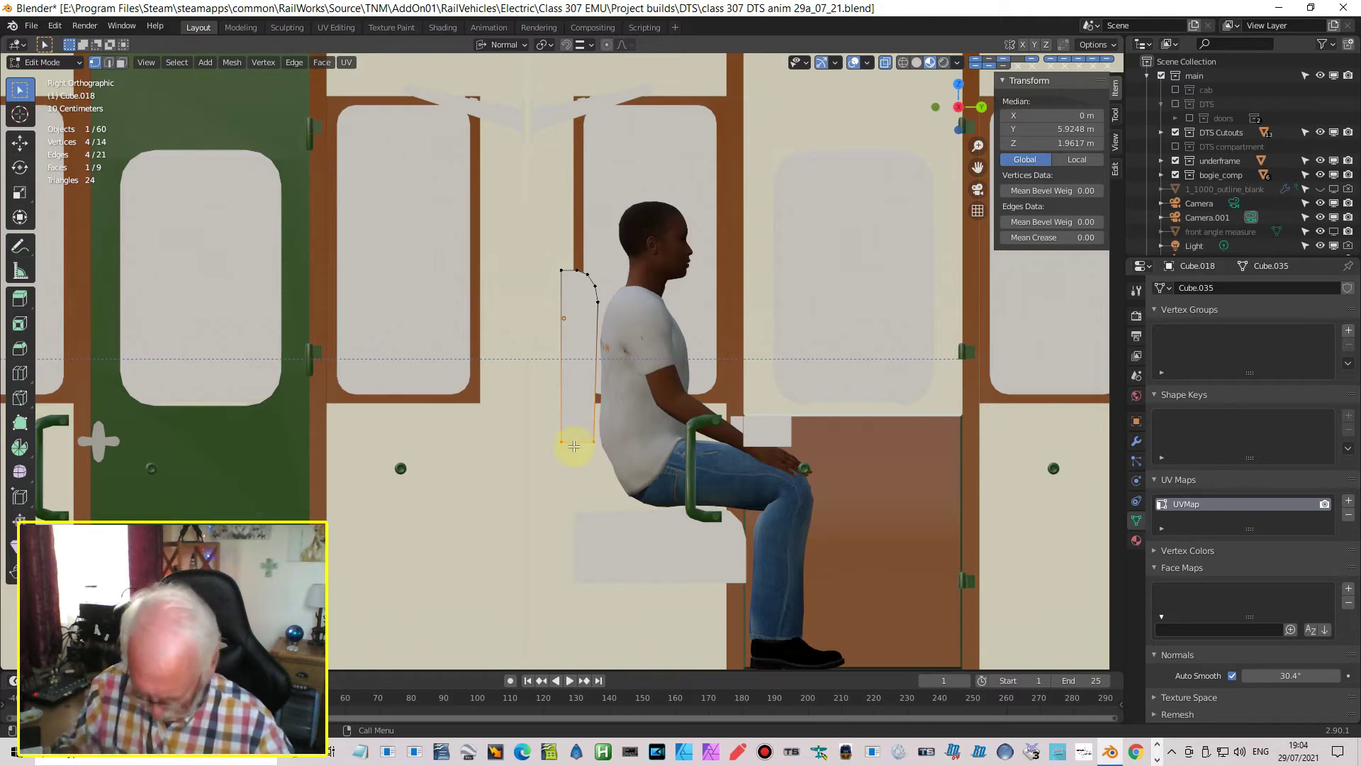
{"action": "key", "text": "g"}
{"action": "key", "text": "z"}
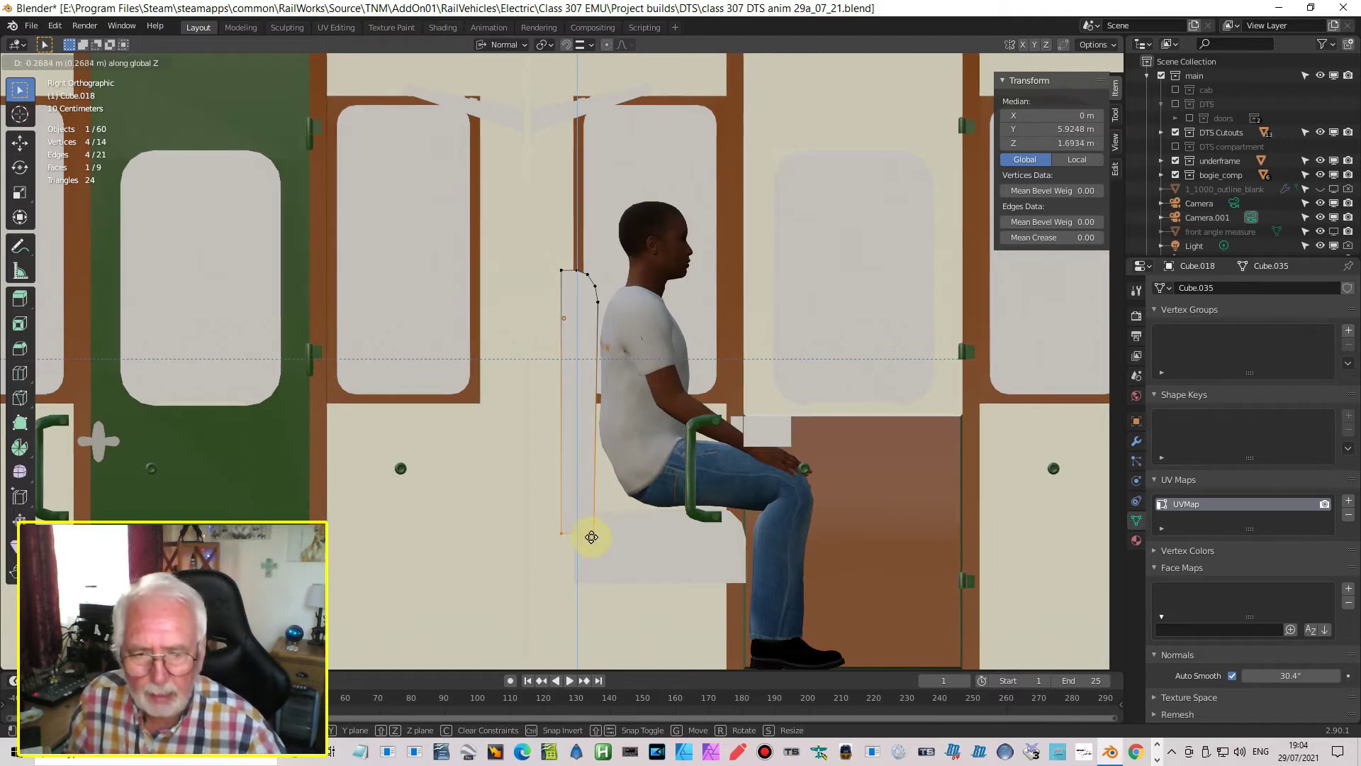
{"action": "left_click", "coordinate": [584, 573]}
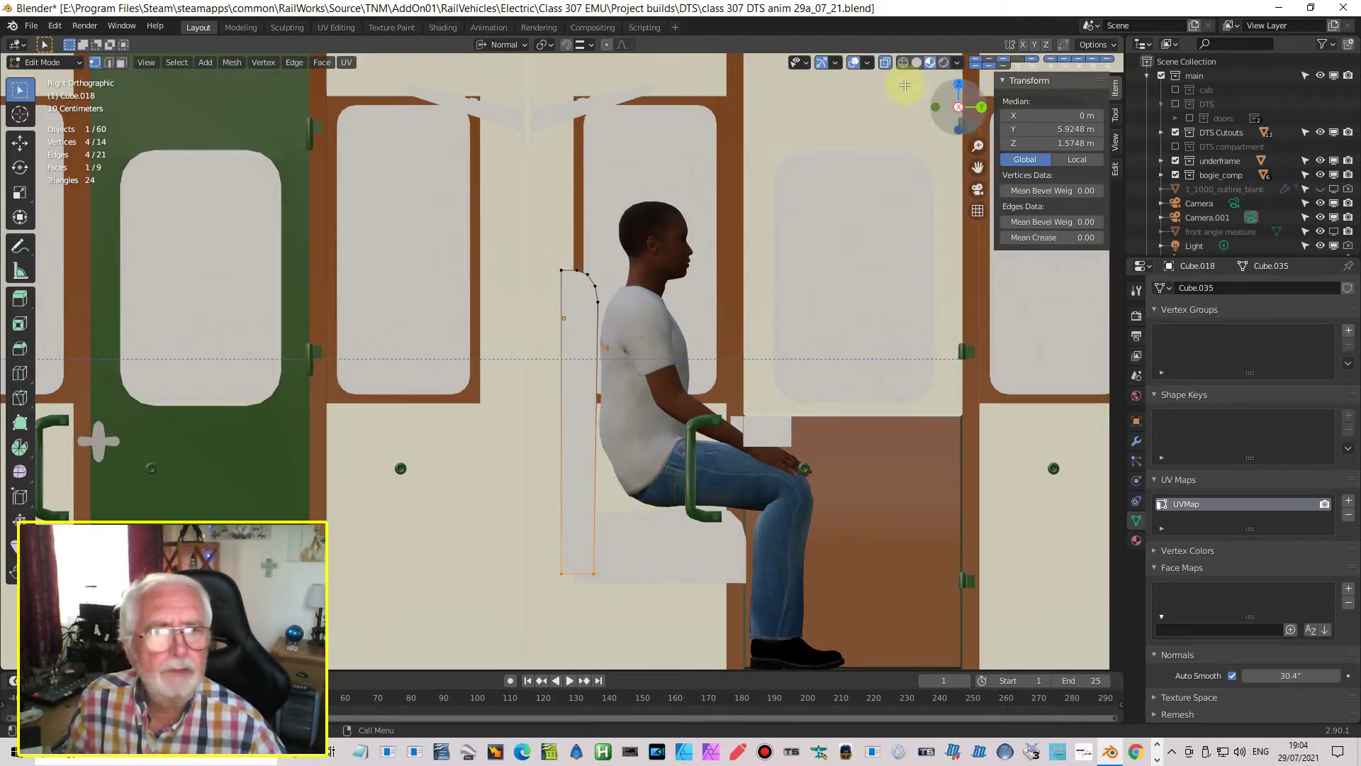
Show the scene in wireframe and move the whole backrest back against the partition, to about Y 5.797 m
{"action": "left_click", "coordinate": [903, 62]}
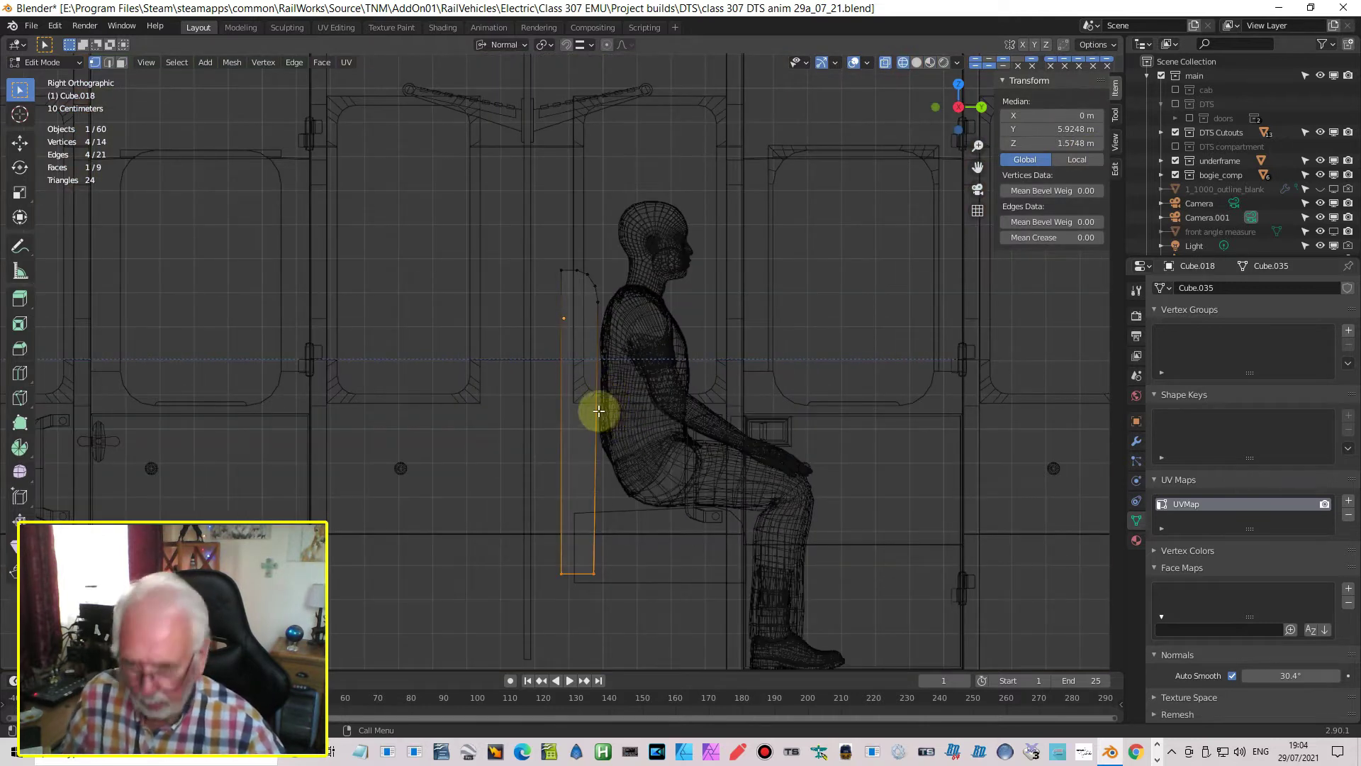
{"action": "key", "text": "Tab"}
{"action": "left_click_drag", "start_coordinate": [616, 320], "coordinate": [584, 328]}
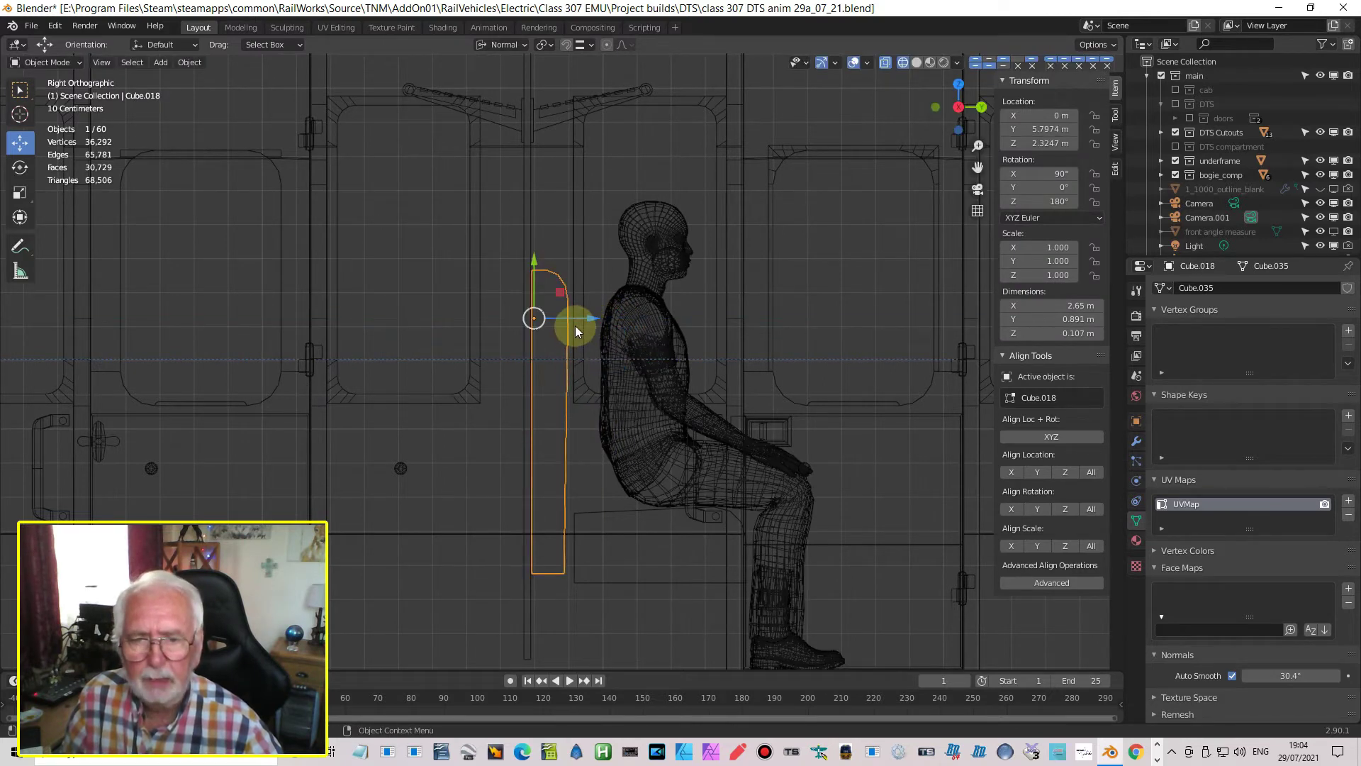
Extend the seat base back to the partition by moving its rear vertices along Y to about 5.793 m
{"action": "left_click", "coordinate": [575, 560]}
{"action": "key", "text": "Tab"}
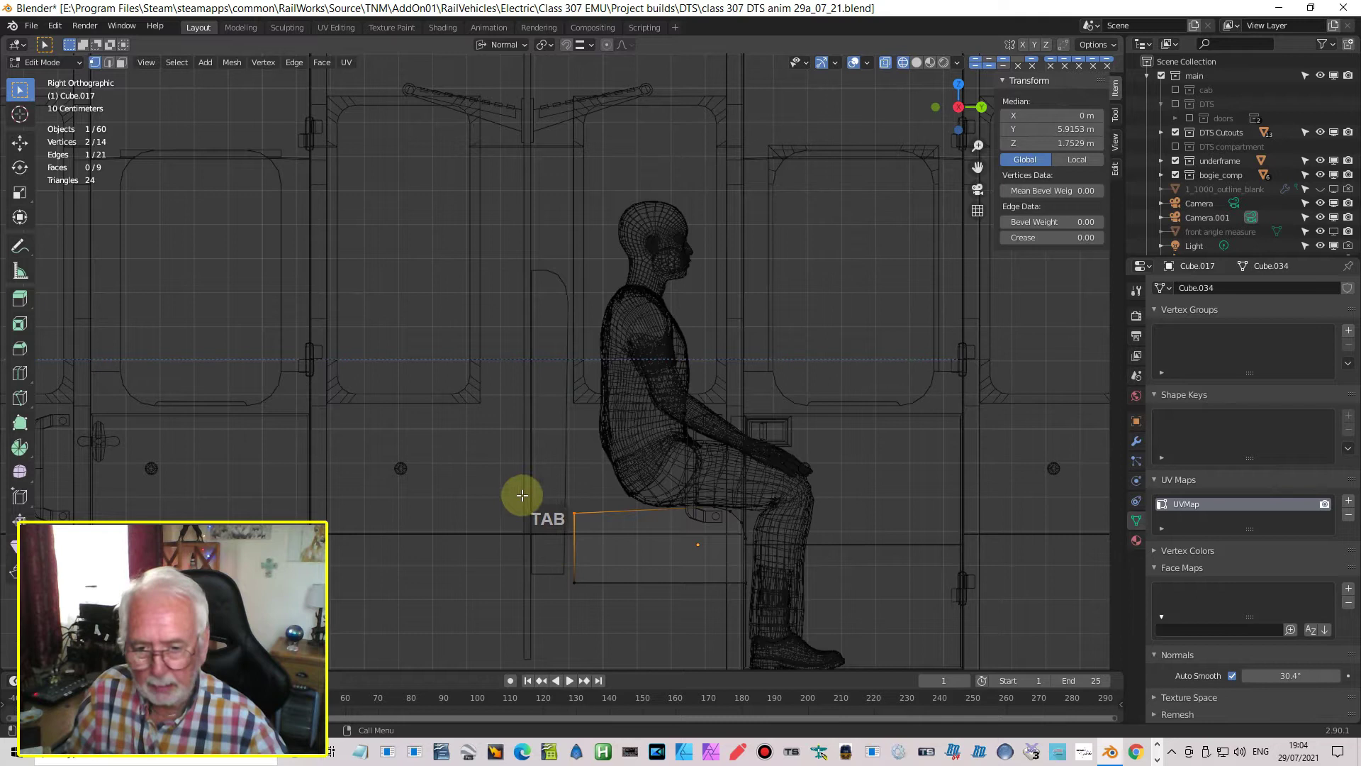
{"action": "key", "text": "b"}
{"action": "left_click_drag", "start_coordinate": [534, 477], "coordinate": [599, 636]}
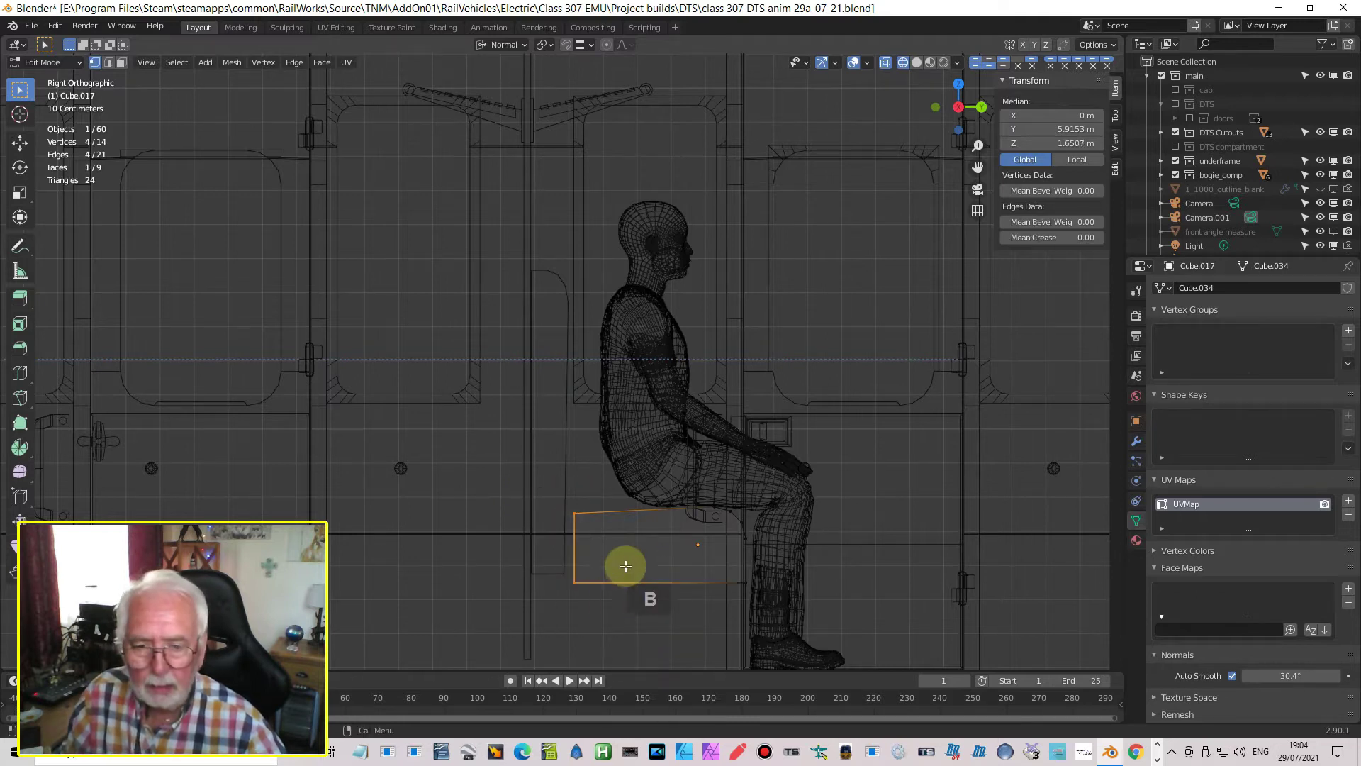
{"action": "key", "text": "g"}
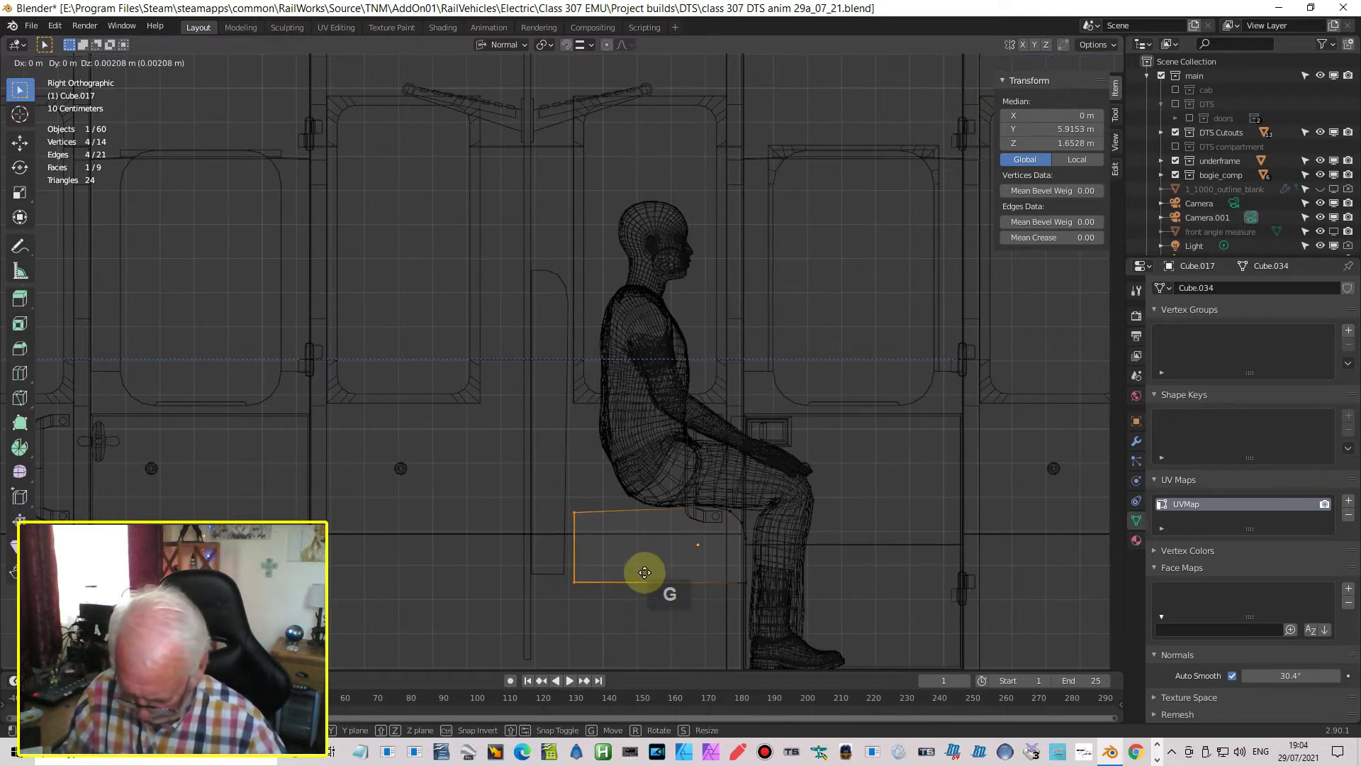
{"action": "key", "text": "y"}
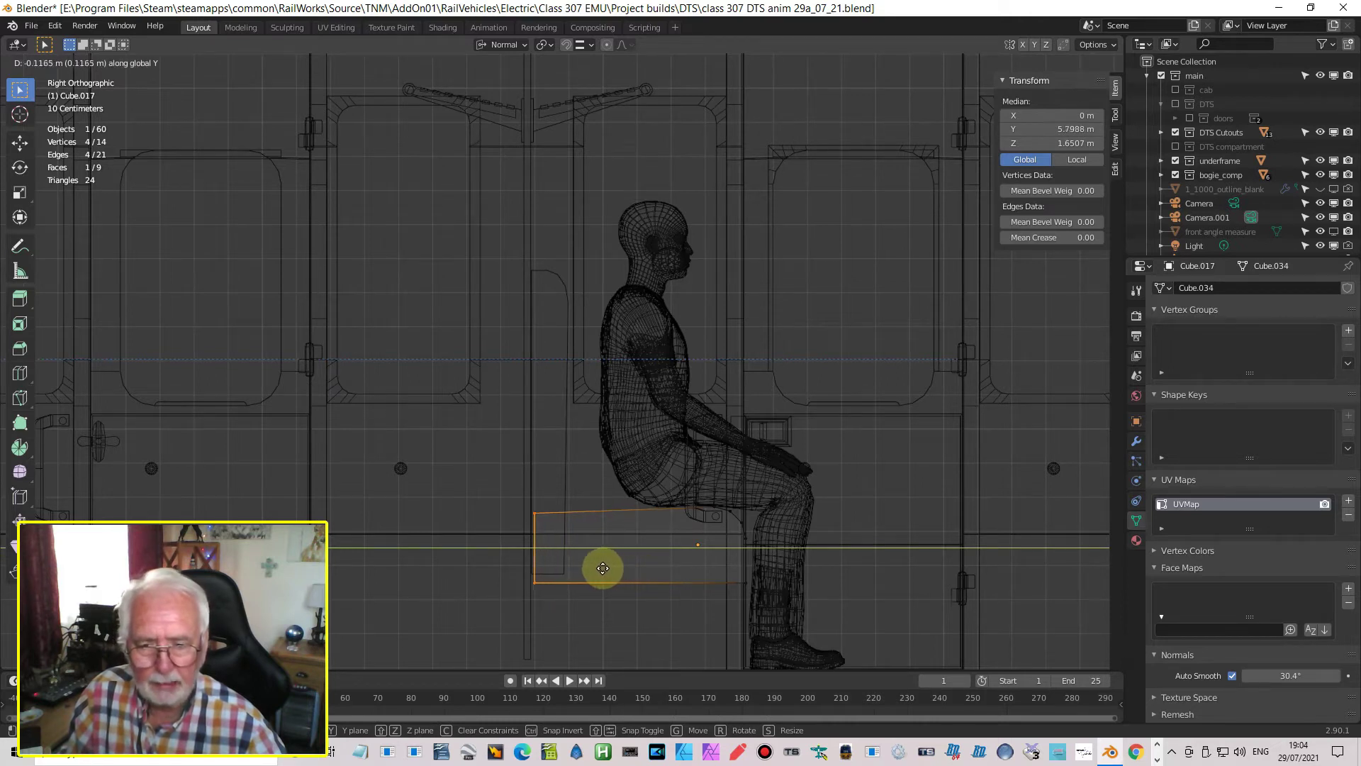
{"action": "left_click", "coordinate": [603, 568]}
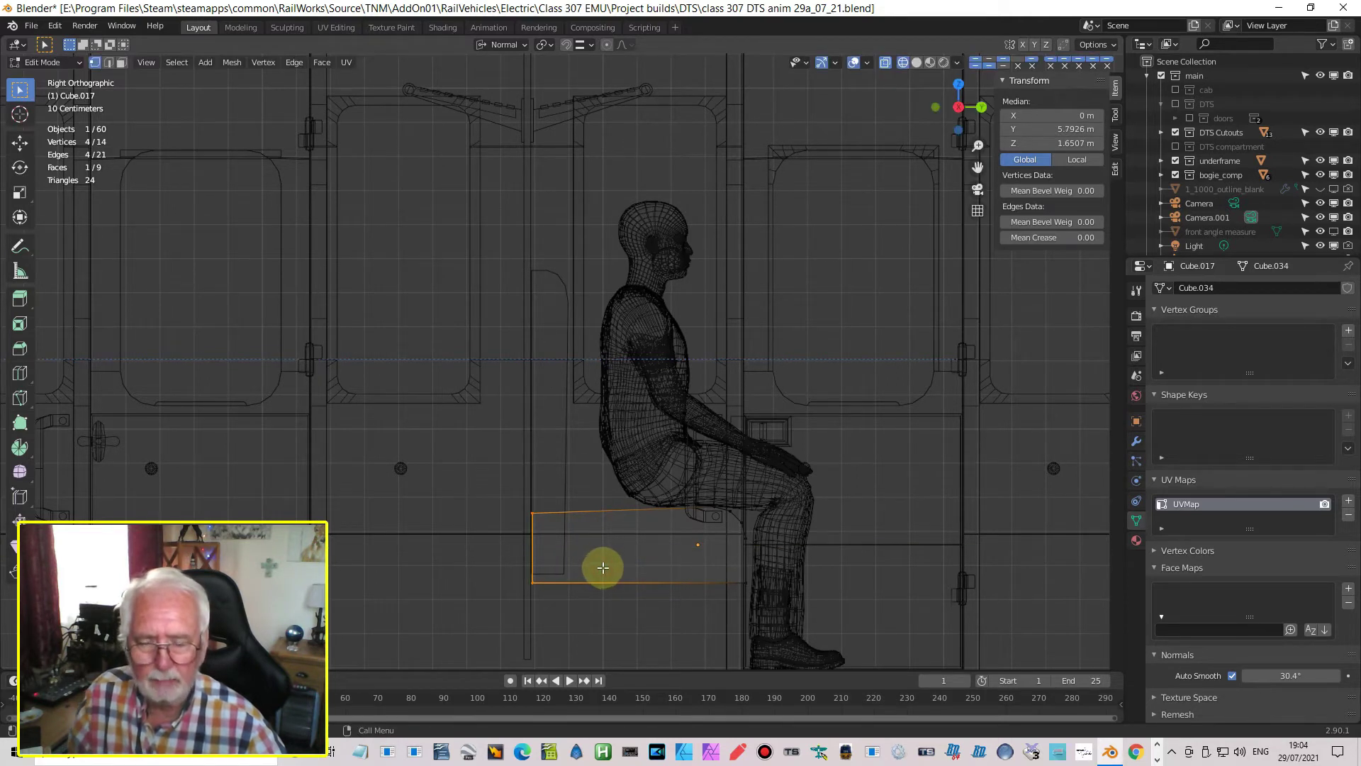
{"action": "key", "text": "Tab"}
Add one horizontal loop cut across the backrest's front face at about Z 1.974 m
{"action": "left_click", "coordinate": [560, 435]}
{"action": "left_click", "coordinate": [569, 439]}
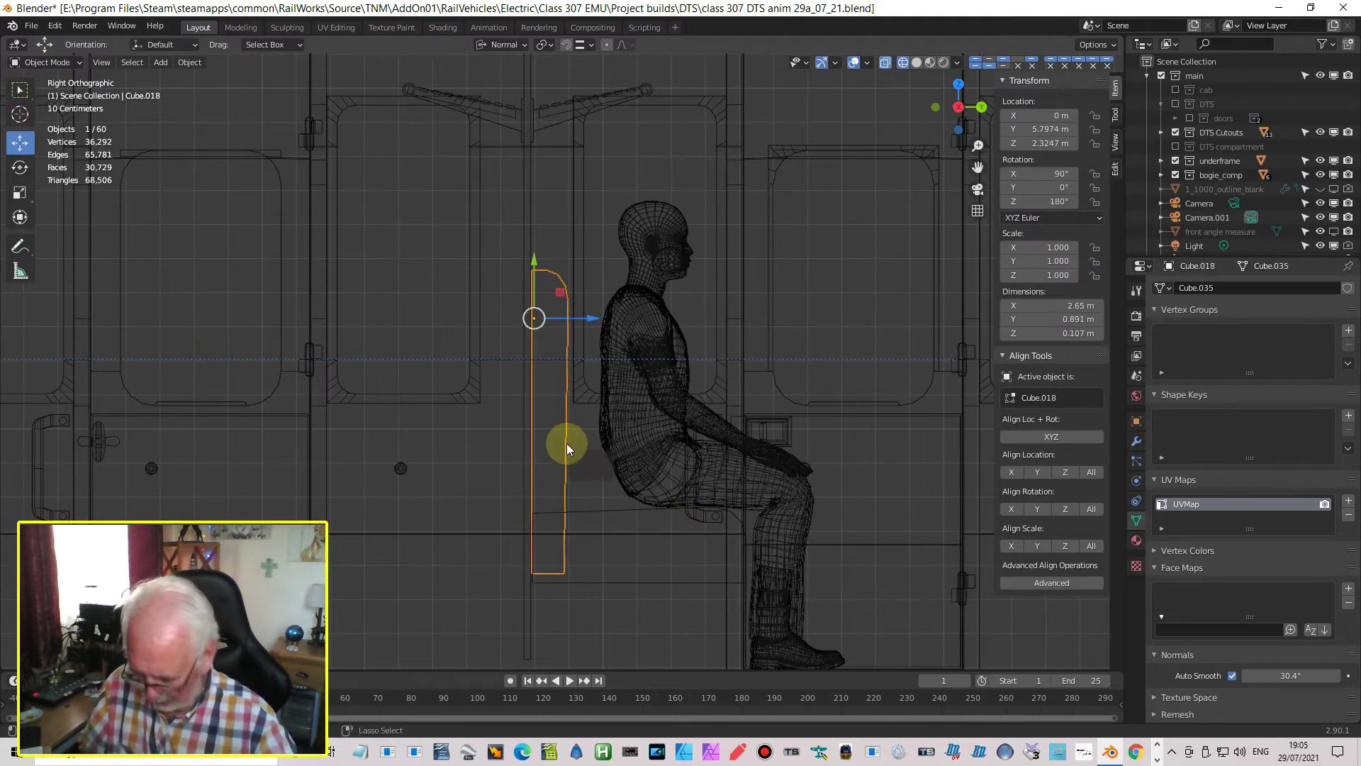
{"action": "key", "text": "Tab"}
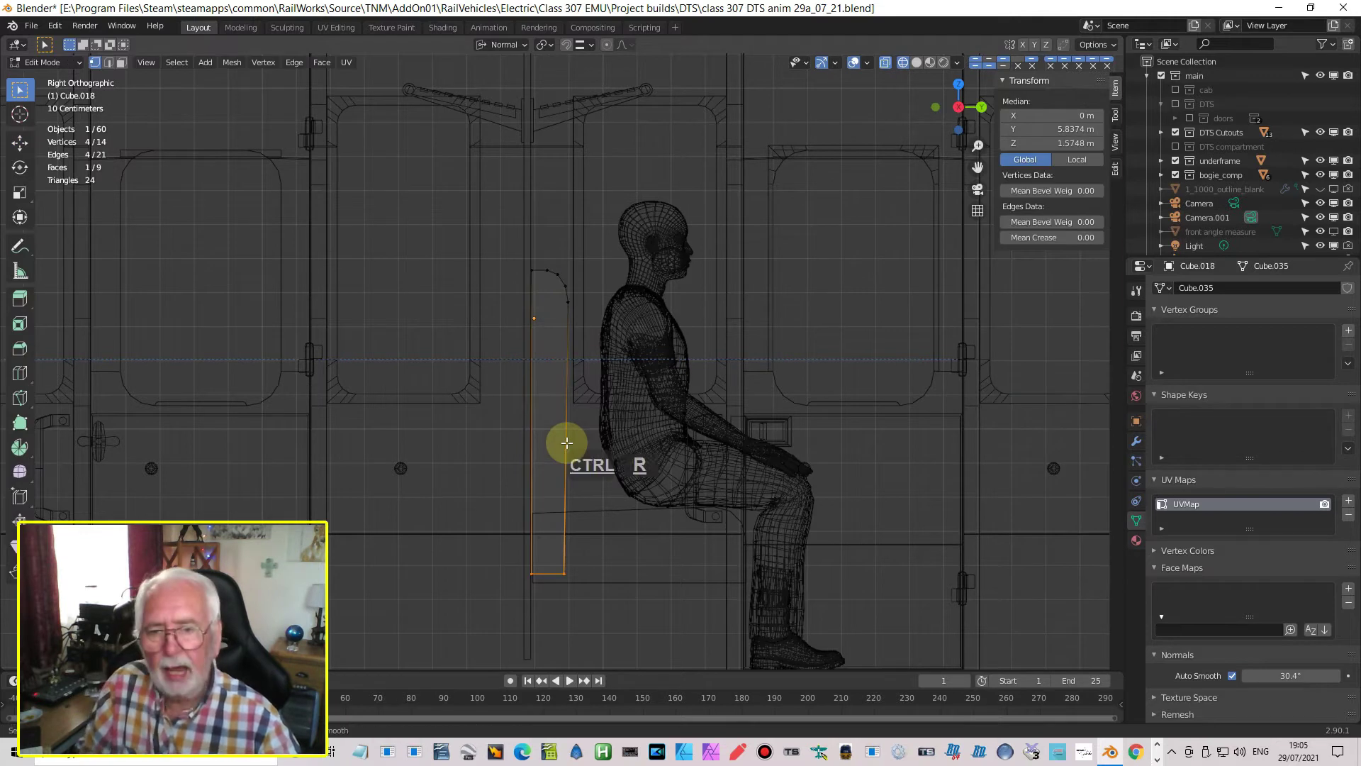
{"action": "key", "text": "ctrl+r"}
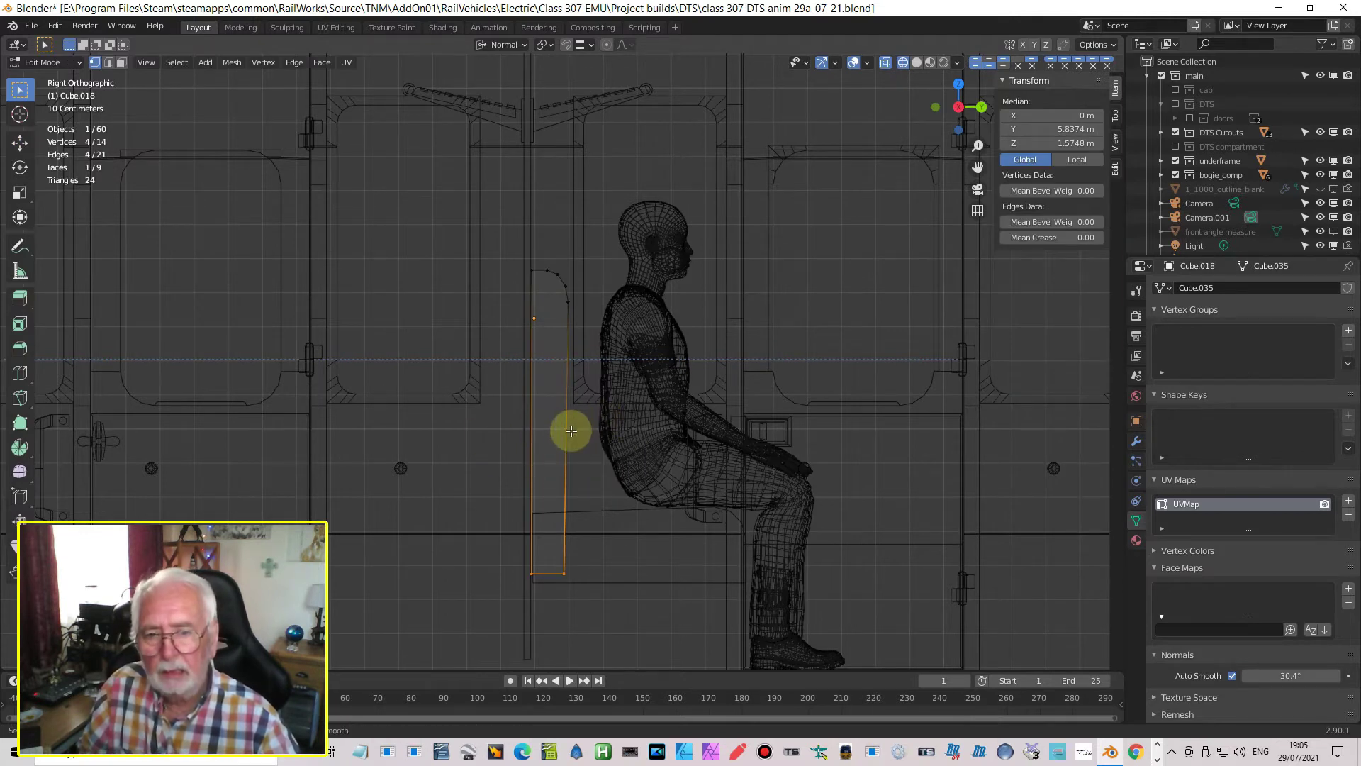
{"action": "key", "text": "ctrl+r"}
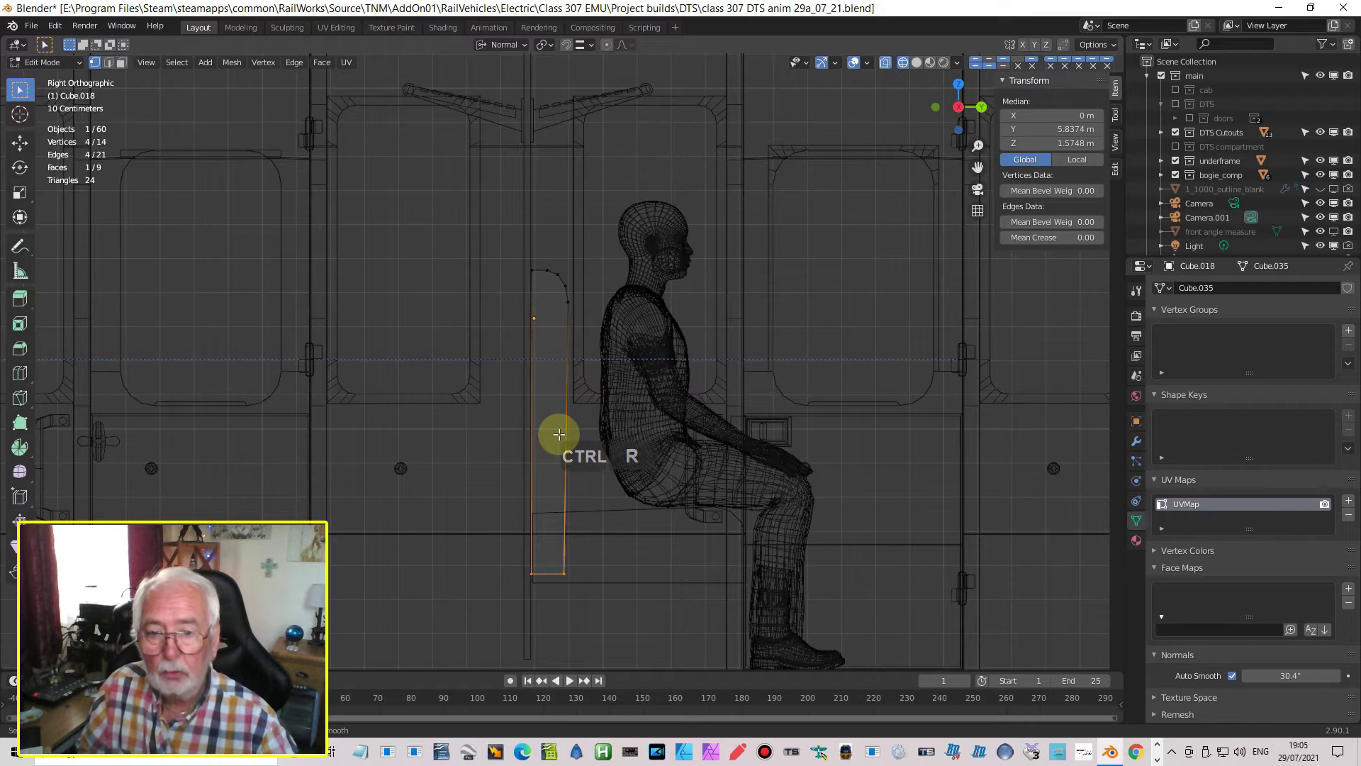
{"action": "left_click", "coordinate": [559, 434]}
{"action": "left_click", "coordinate": [624, 445]}
{"action": "mouse_move", "coordinate": [624, 446]}
{"action": "middle_mouse_down"}
{"action": "mouse_move", "coordinate": [578, 471]}
{"action": "mouse_move", "coordinate": [577, 456]}
{"action": "mouse_move", "coordinate": [656, 449]}
{"action": "mouse_move", "coordinate": [632, 434]}
{"action": "middle_mouse_up"}
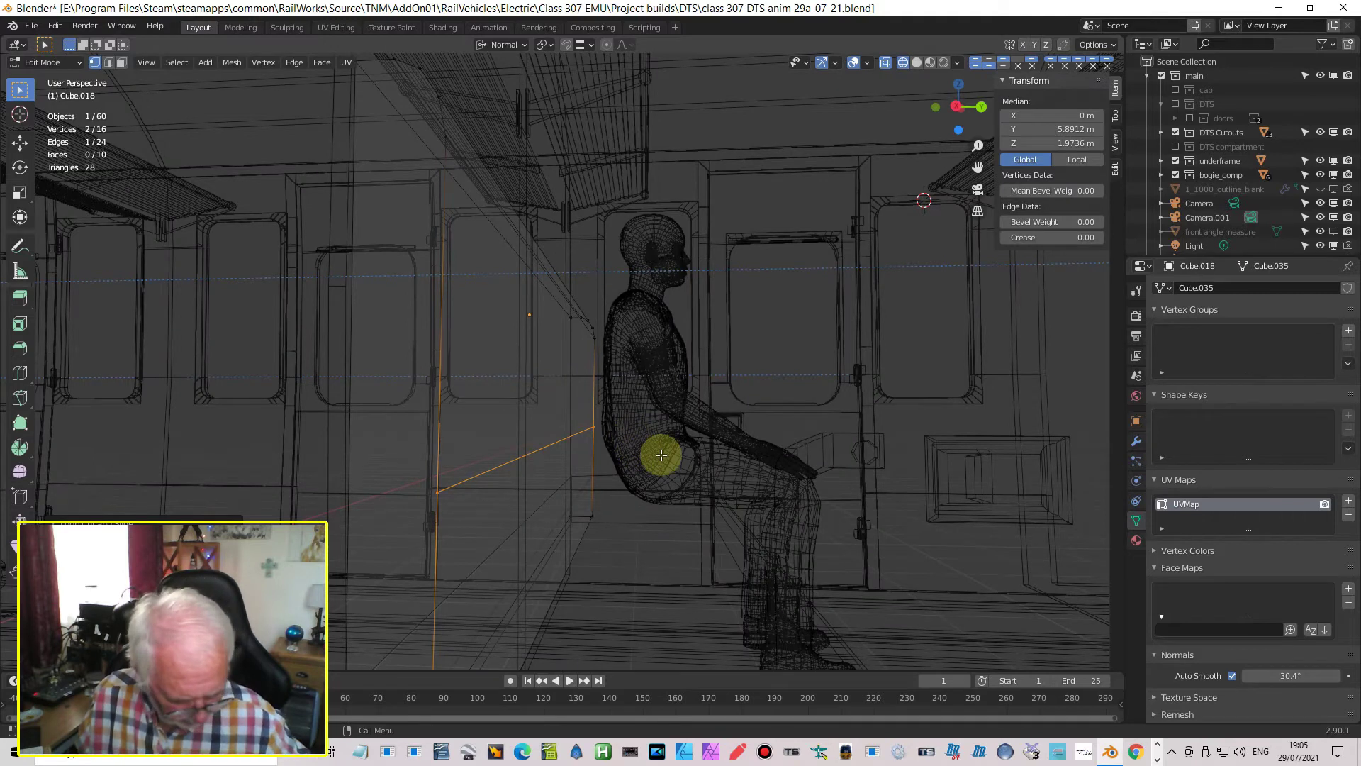
In the right side view, move the new front edge back along Y to about 5.879 m
{"action": "key", "text": "KP_3"}
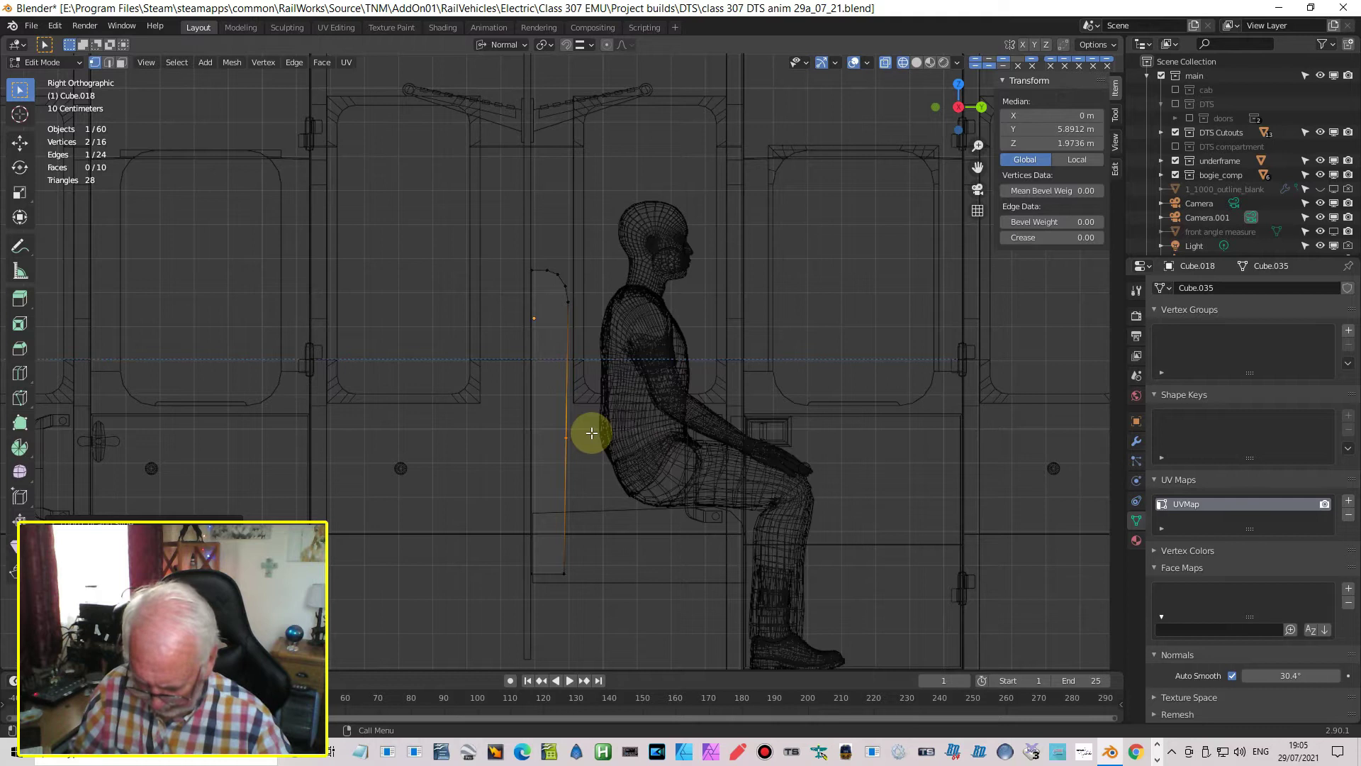
{"action": "key", "text": "g"}
{"action": "key", "text": "y"}
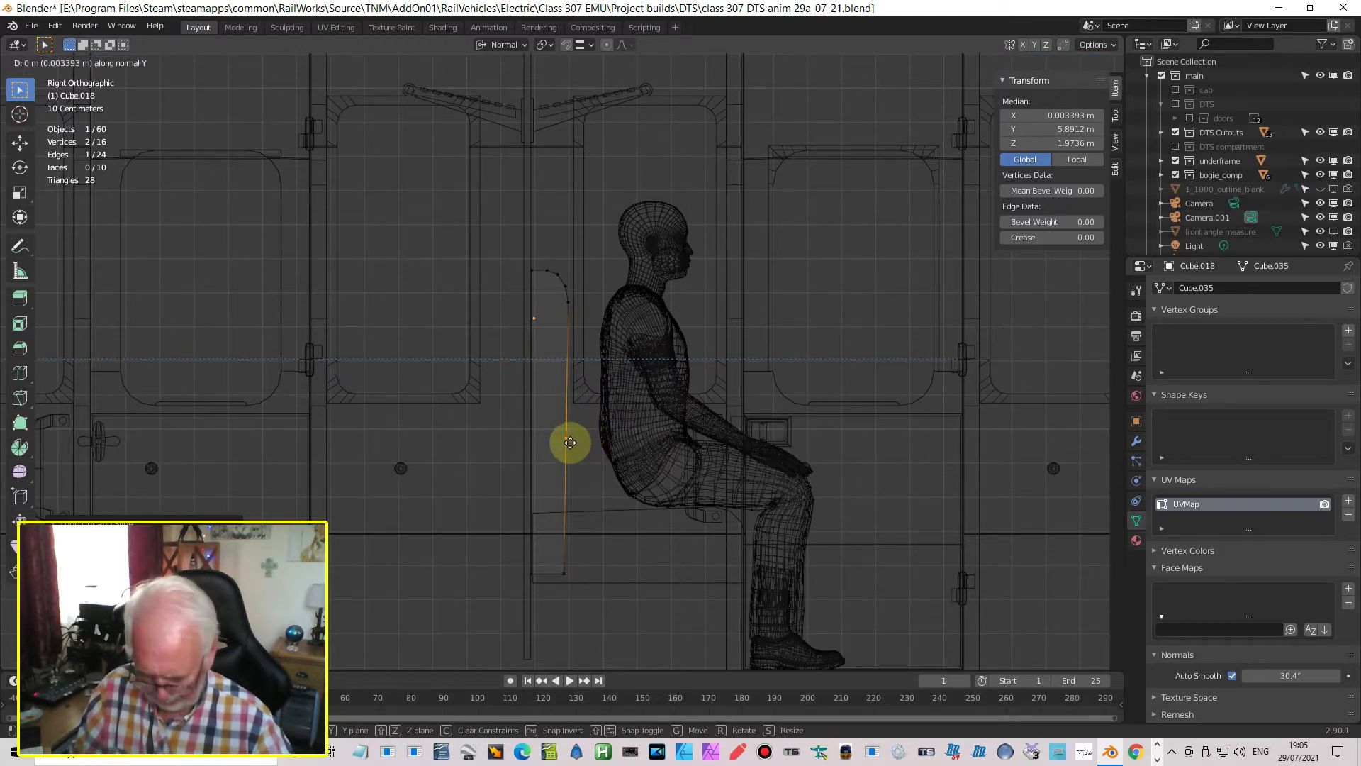
{"action": "key", "text": "y"}
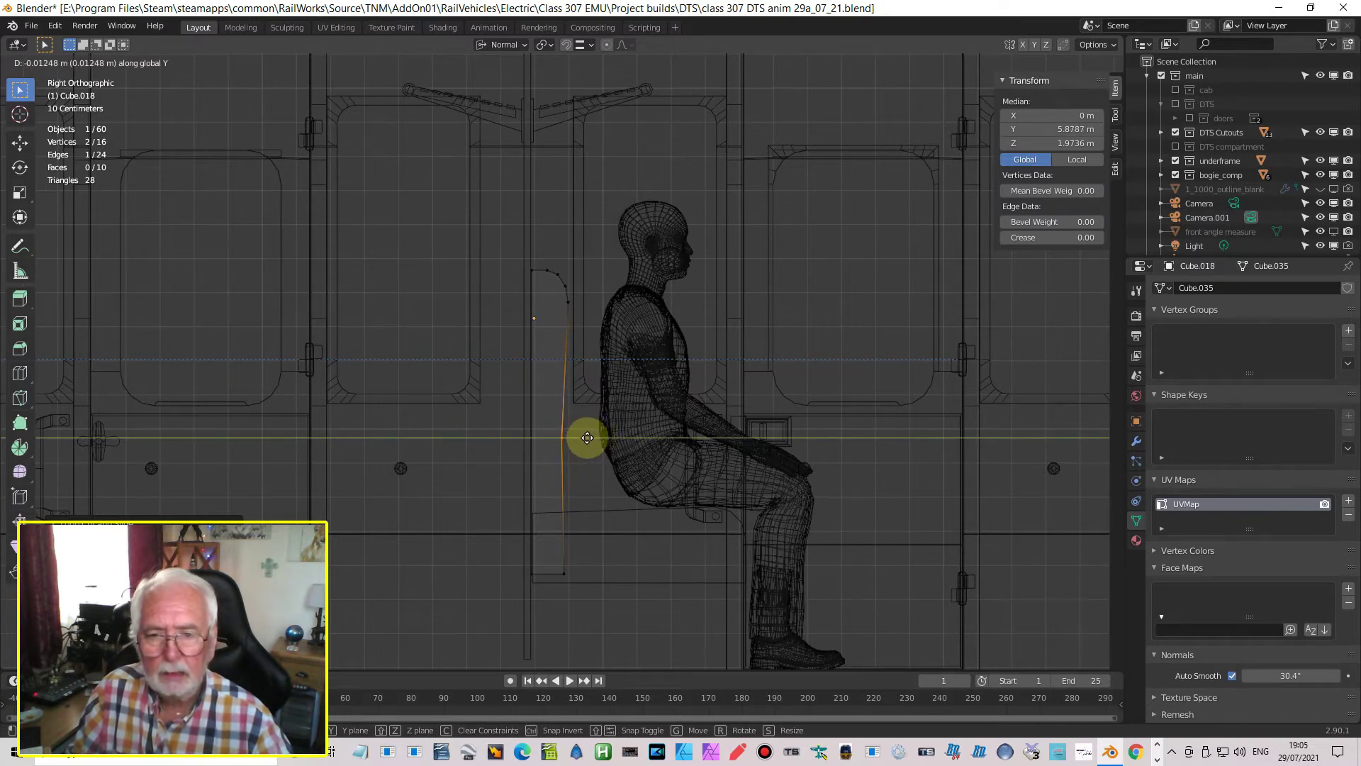
{"action": "left_click", "coordinate": [587, 438]}
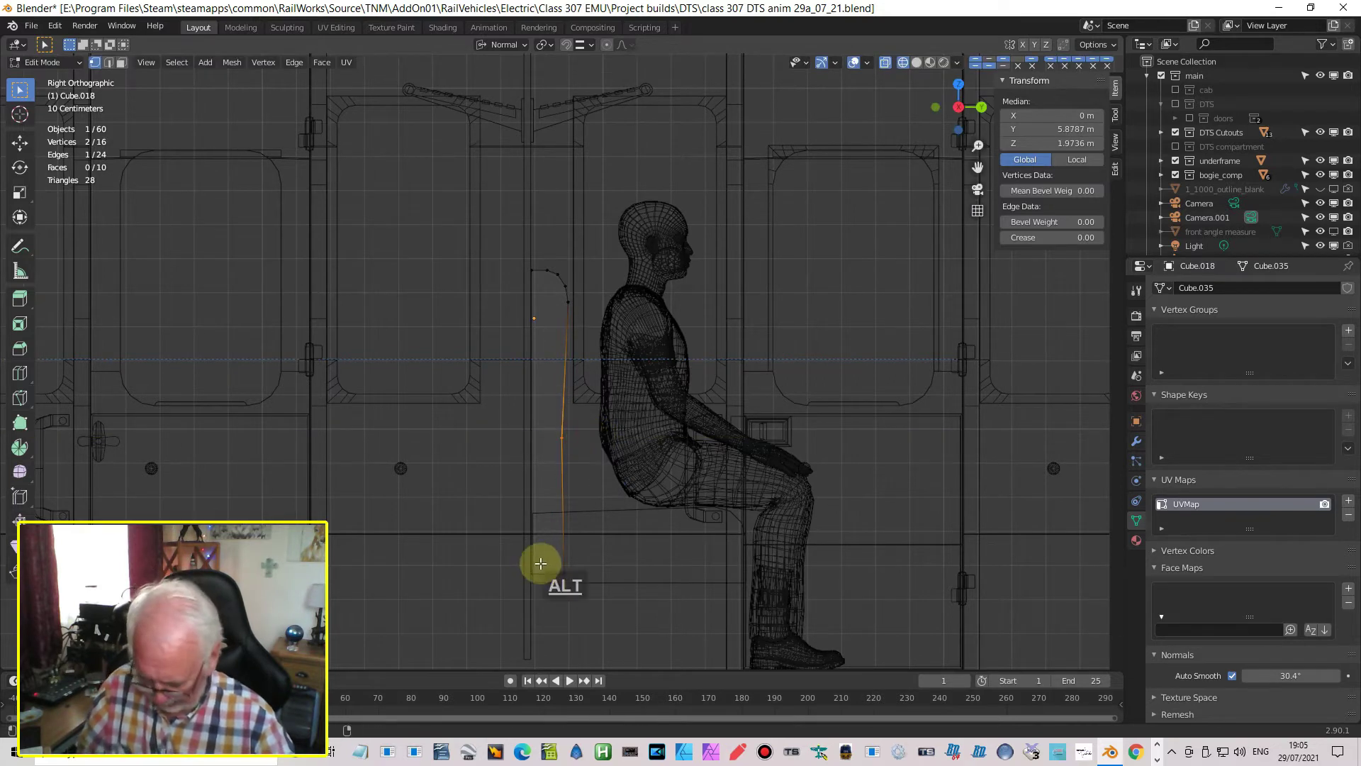
Move the backrest's lower front edge forward along Y to about 5.904 m
{"action": "key", "text": "alt+a"}
{"action": "left_click_drag", "start_coordinate": [550, 553], "coordinate": [597, 580]}
{"action": "key", "text": "g"}
{"action": "key", "text": "y"}
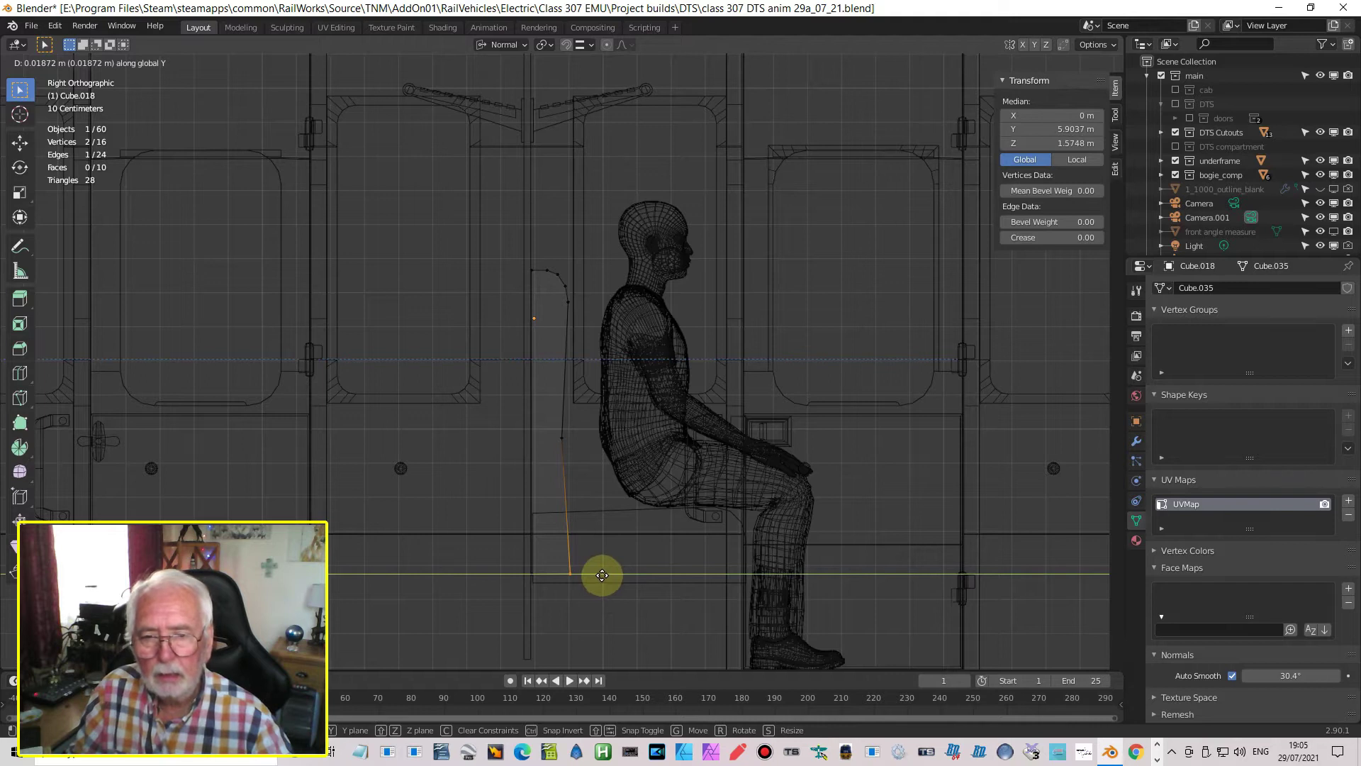
{"action": "left_click", "coordinate": [602, 575]}
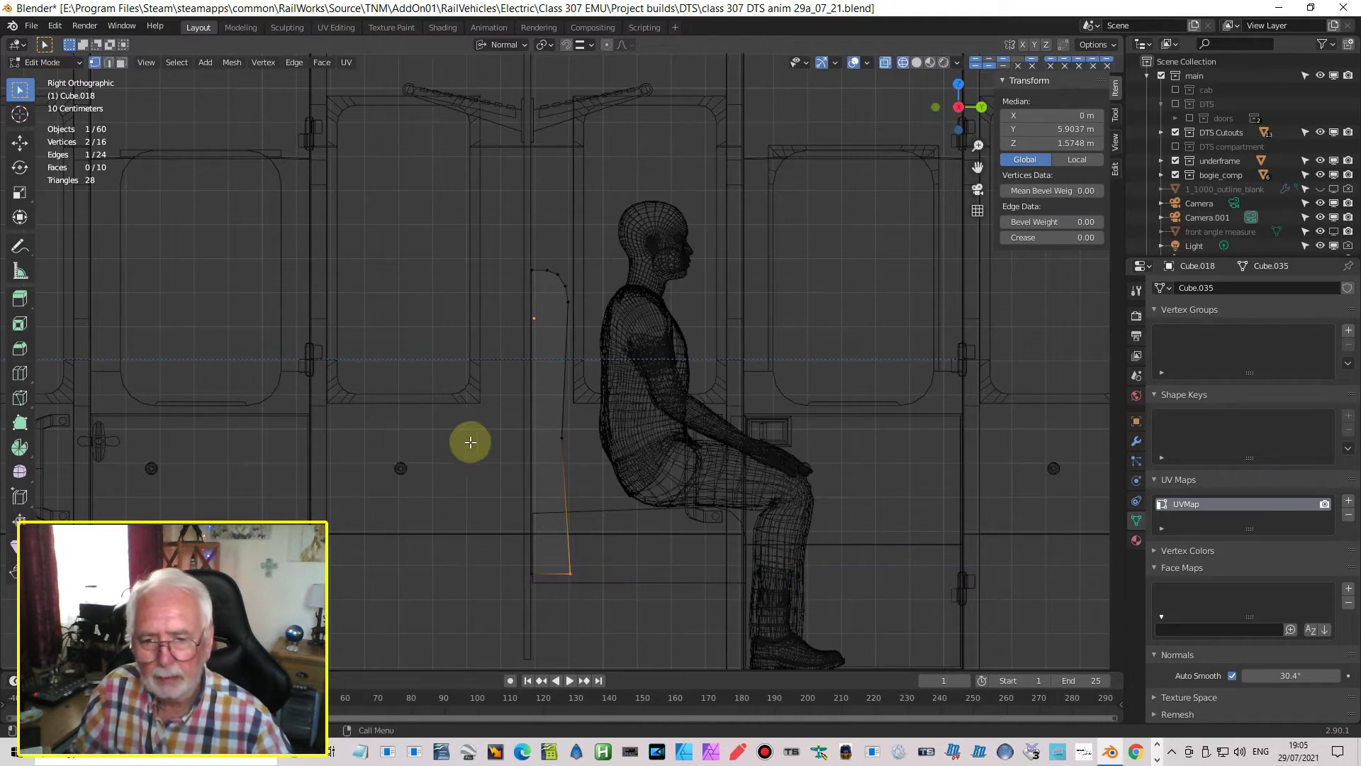
Raise the middle front edge of the backrest along Z to about 2.061 m
{"action": "key", "text": "alt+a"}
{"action": "key", "text": "b"}
{"action": "left_click_drag", "start_coordinate": [523, 434], "coordinate": [584, 470]}
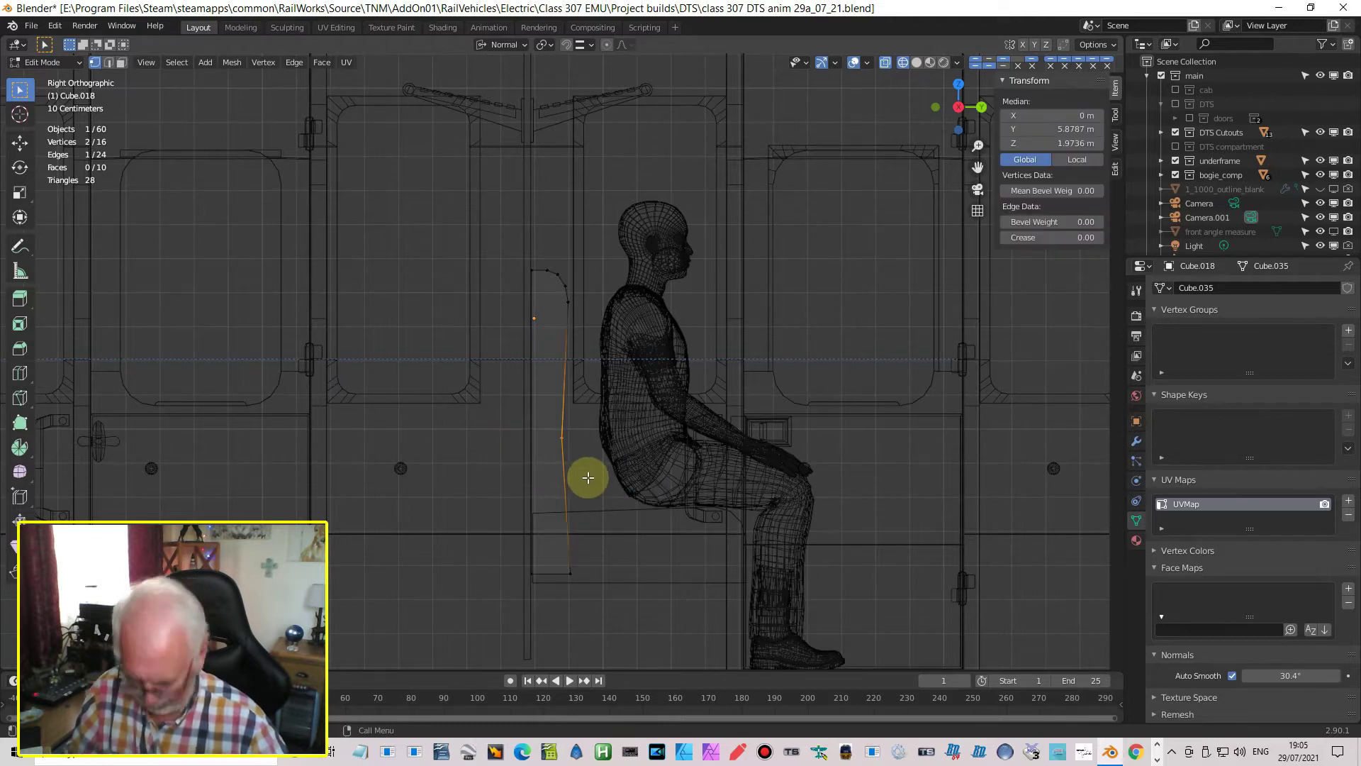
{"action": "key", "text": "g"}
{"action": "key", "text": "z"}
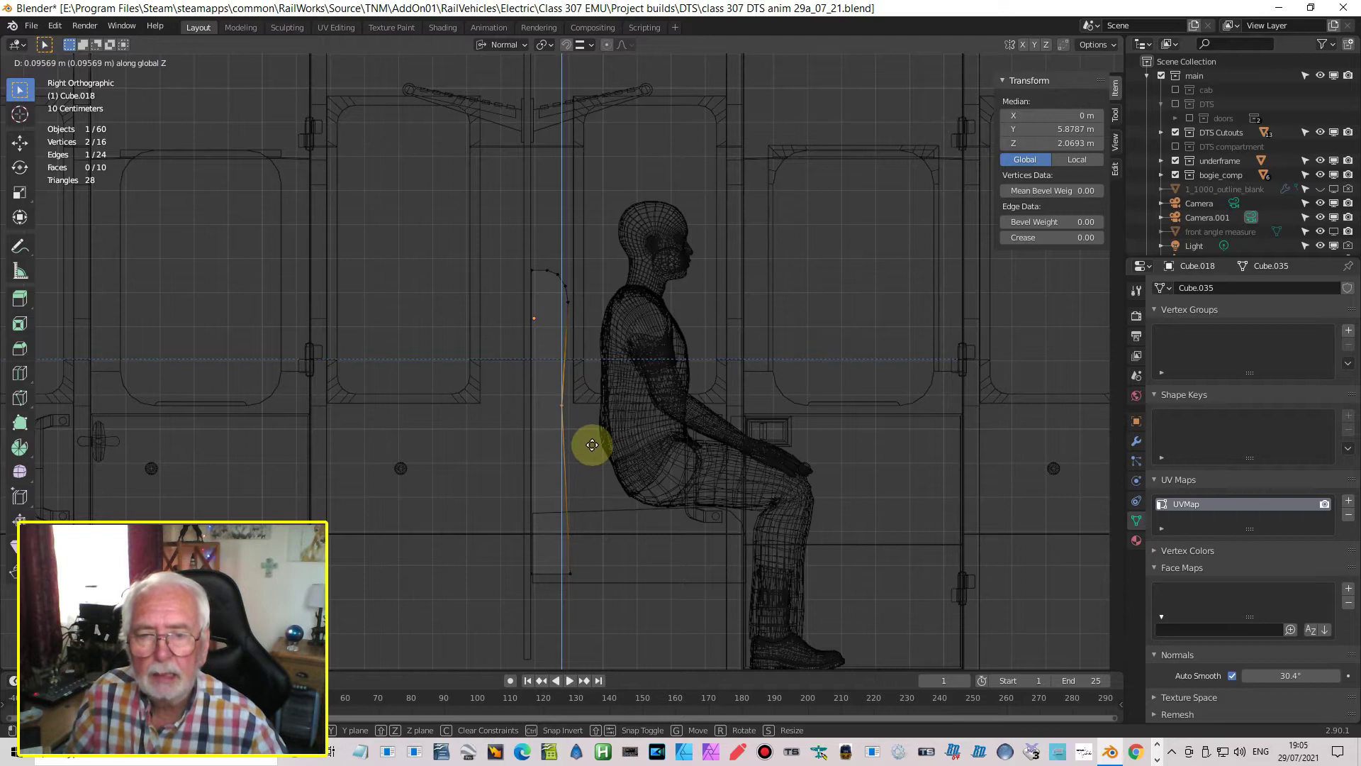
{"action": "left_click", "coordinate": [590, 448]}
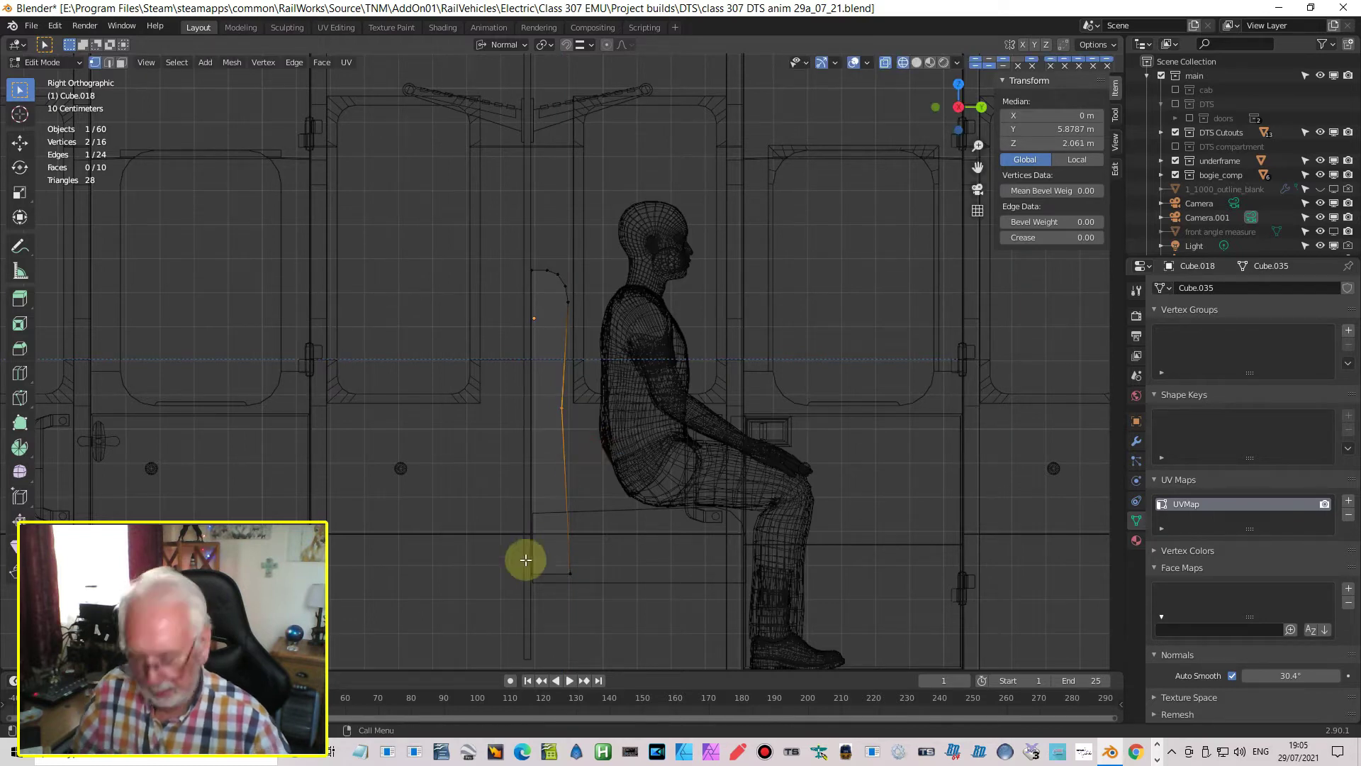
Raise the backrest's bottom face along Z to about 1.750 m so that it meets the seat's rear edge
{"action": "key", "text": "alt+a"}
{"action": "left_click_drag", "start_coordinate": [500, 550], "coordinate": [585, 584]}
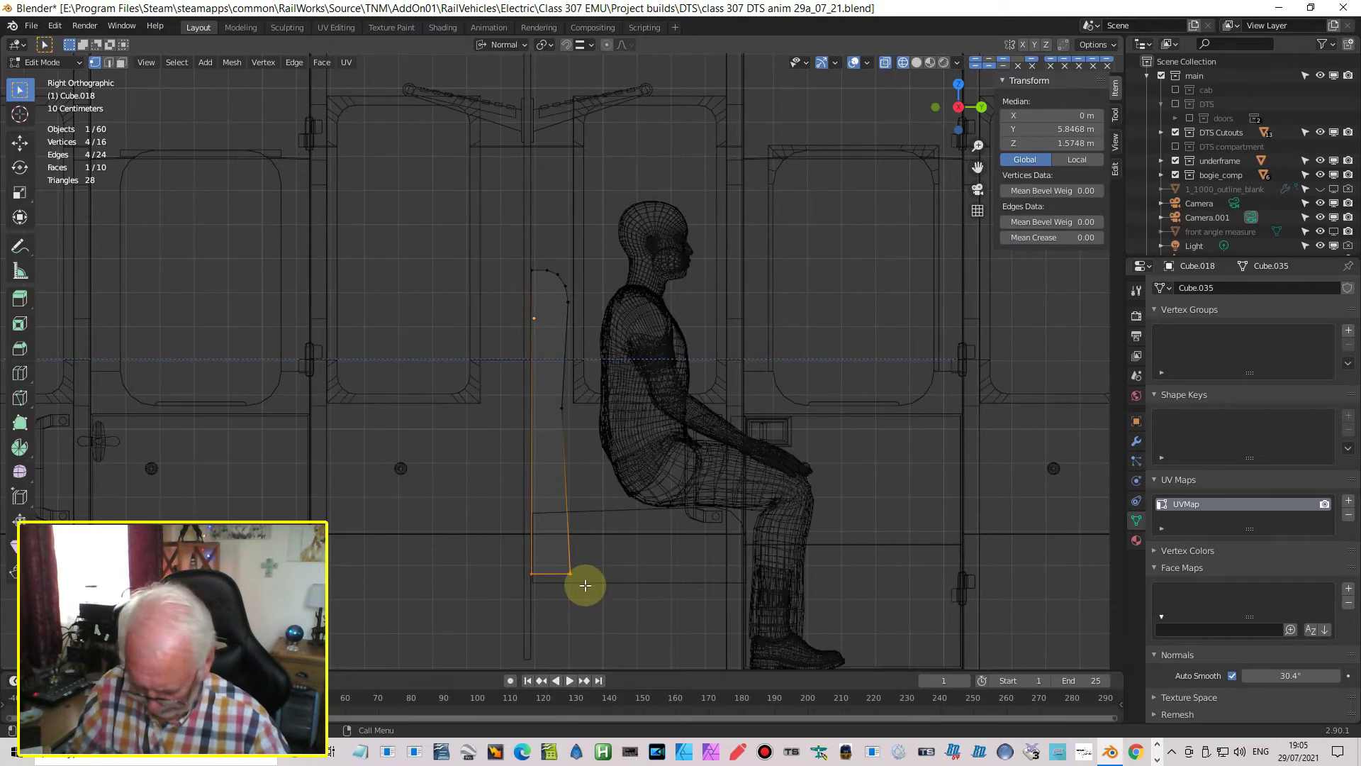
{"action": "key", "text": "g"}
{"action": "key", "text": "z"}
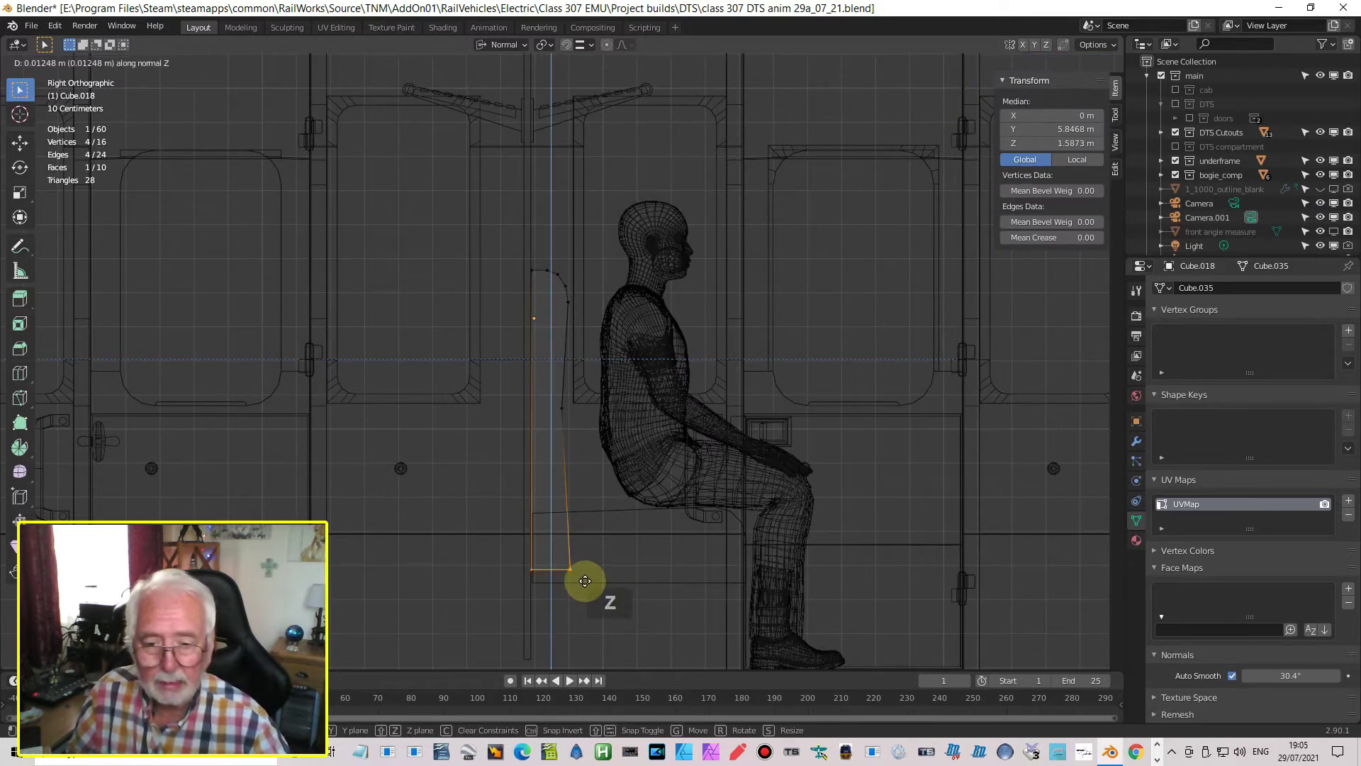
{"action": "left_click", "coordinate": [588, 526]}
Show the scene shaded, leave mesh editing and set the backrest's Auto Smooth angle to 36.6°
{"action": "mouse_move", "coordinate": [602, 555]}
{"action": "middle_mouse_down"}
{"action": "mouse_move", "coordinate": [577, 592]}
{"action": "mouse_move", "coordinate": [541, 602]}
{"action": "mouse_move", "coordinate": [528, 571]}
{"action": "mouse_move", "coordinate": [799, 203]}
{"action": "middle_mouse_up"}
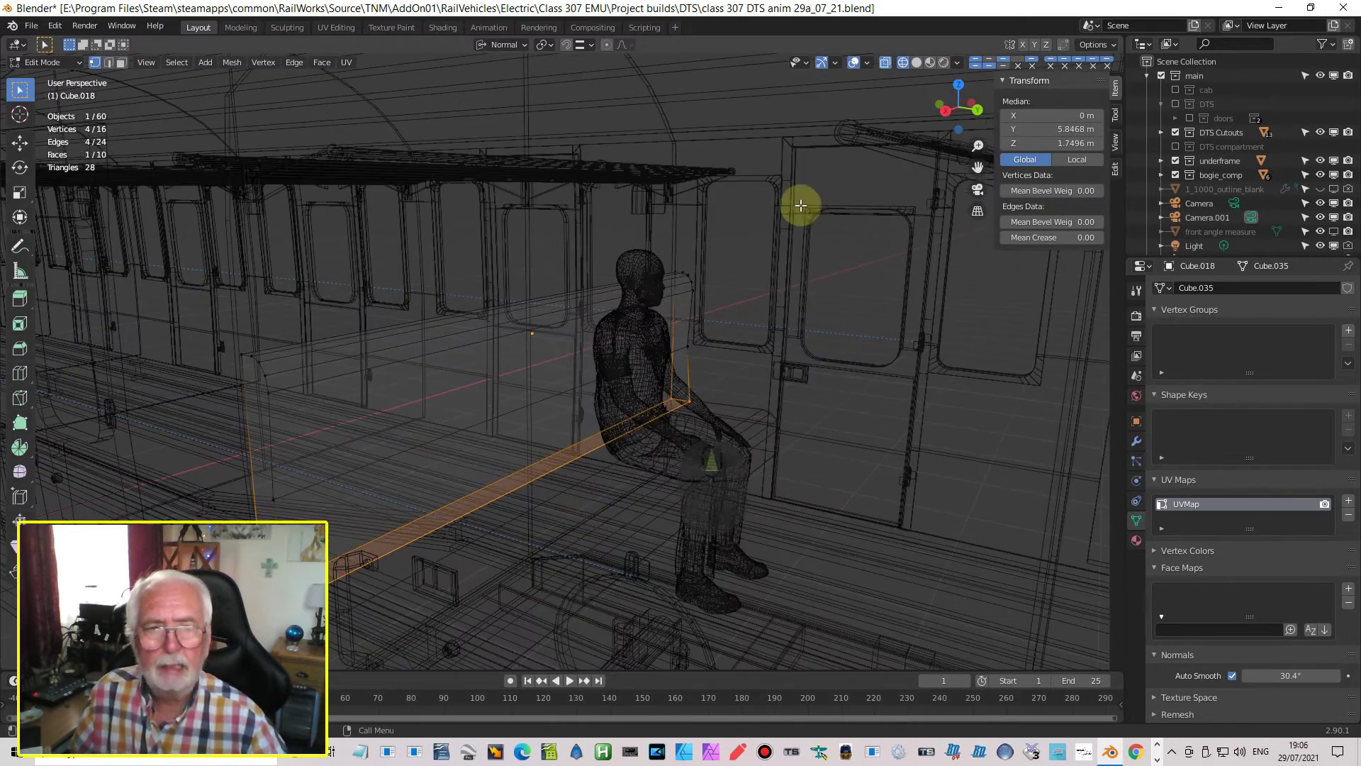
{"action": "left_click", "coordinate": [930, 62]}
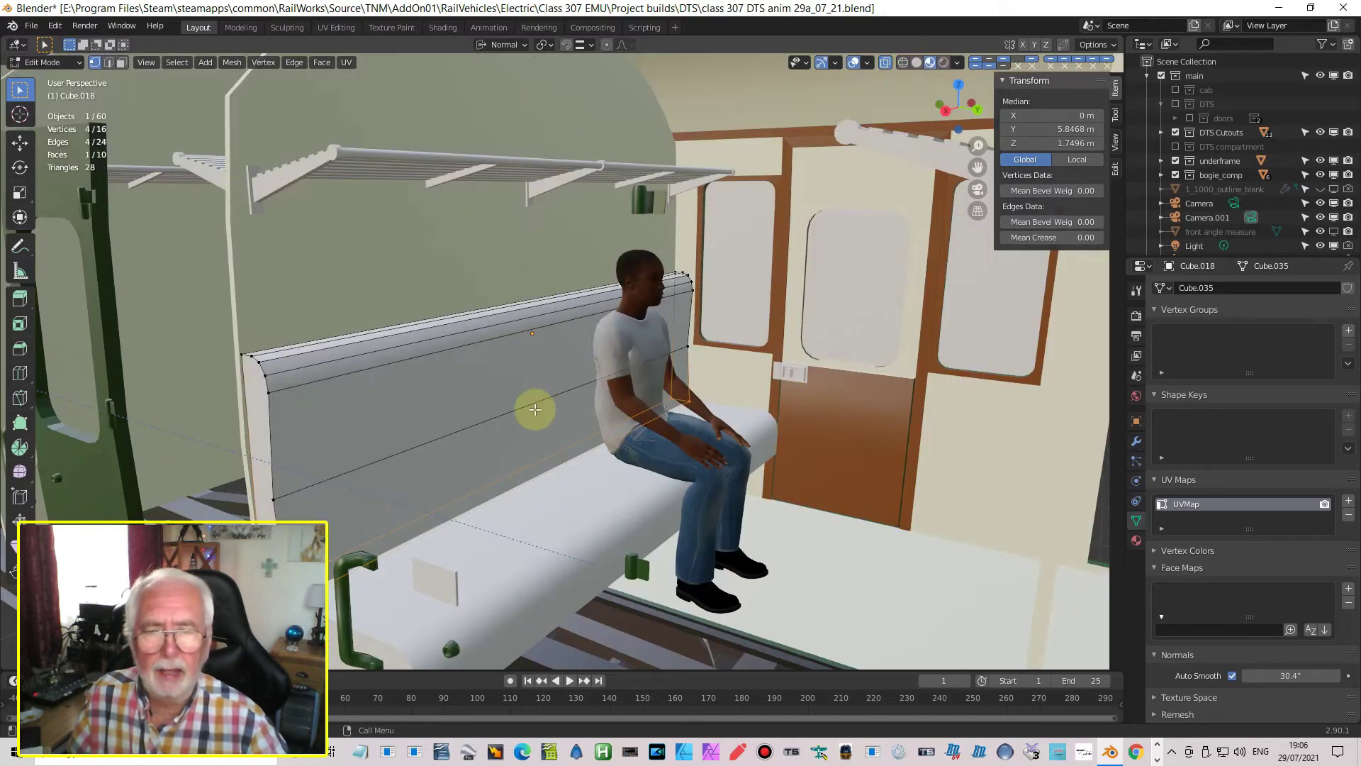
{"action": "middle_click_drag", "start_coordinate": [532, 404], "coordinate": [550, 386]}
{"action": "key", "text": "Tab"}
{"action": "middle_click_drag", "start_coordinate": [488, 428], "coordinate": [434, 411]}
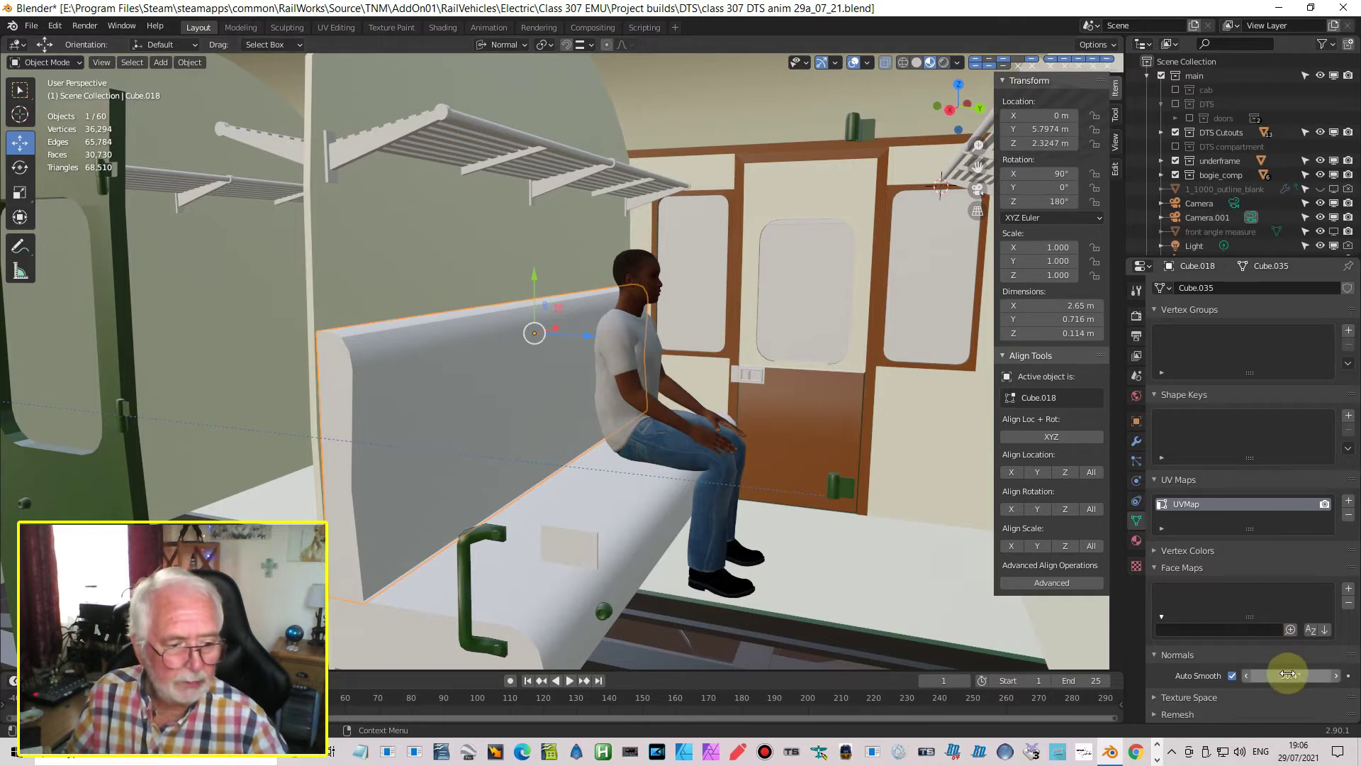
{"action": "left_click_drag", "start_coordinate": [1288, 675], "coordinate": [1306, 685]}
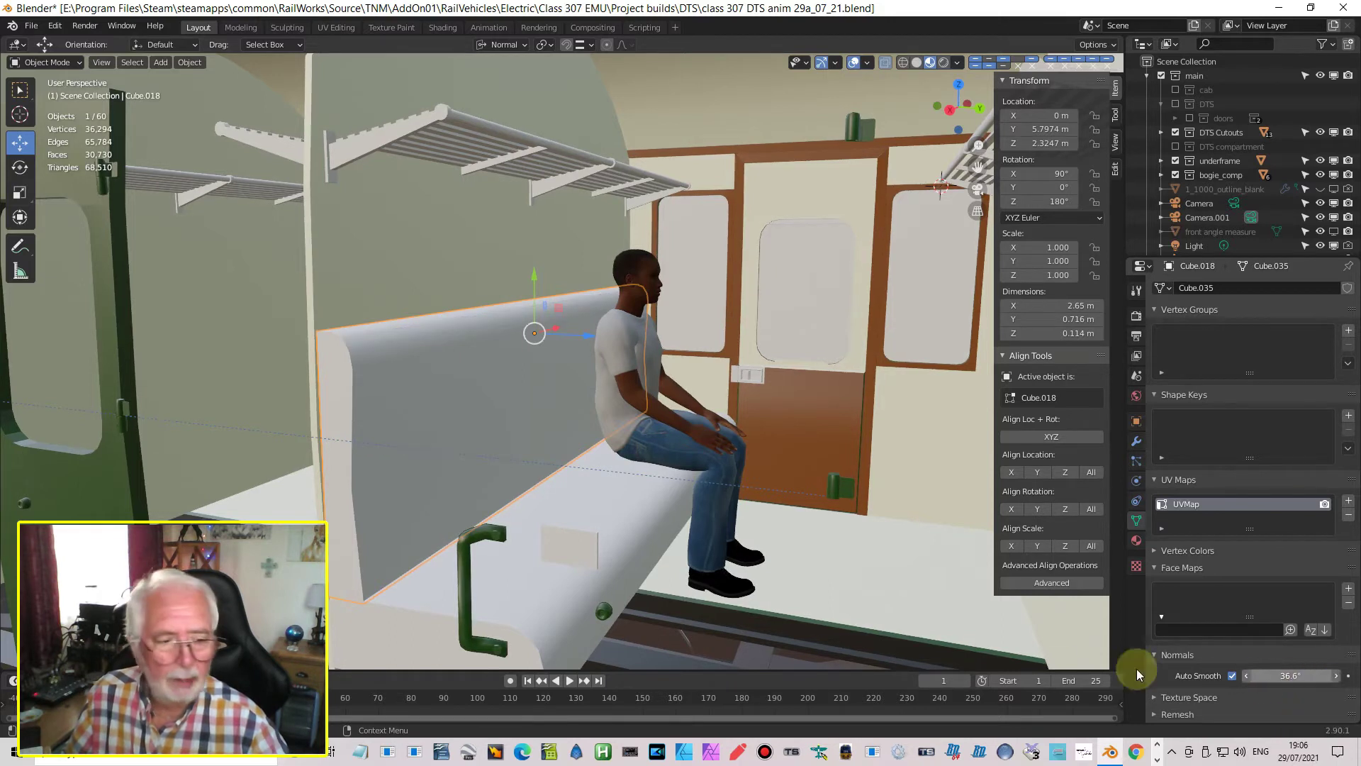
Examine the bench seat, backrest and seated passenger in the compartment from several angles and distances
{"action": "scroll", "coordinate": [825, 597], "scroll_direction": "down", "scroll_amount": 2}
{"action": "scroll", "coordinate": [804, 576], "scroll_direction": "up", "scroll_amount": 5}
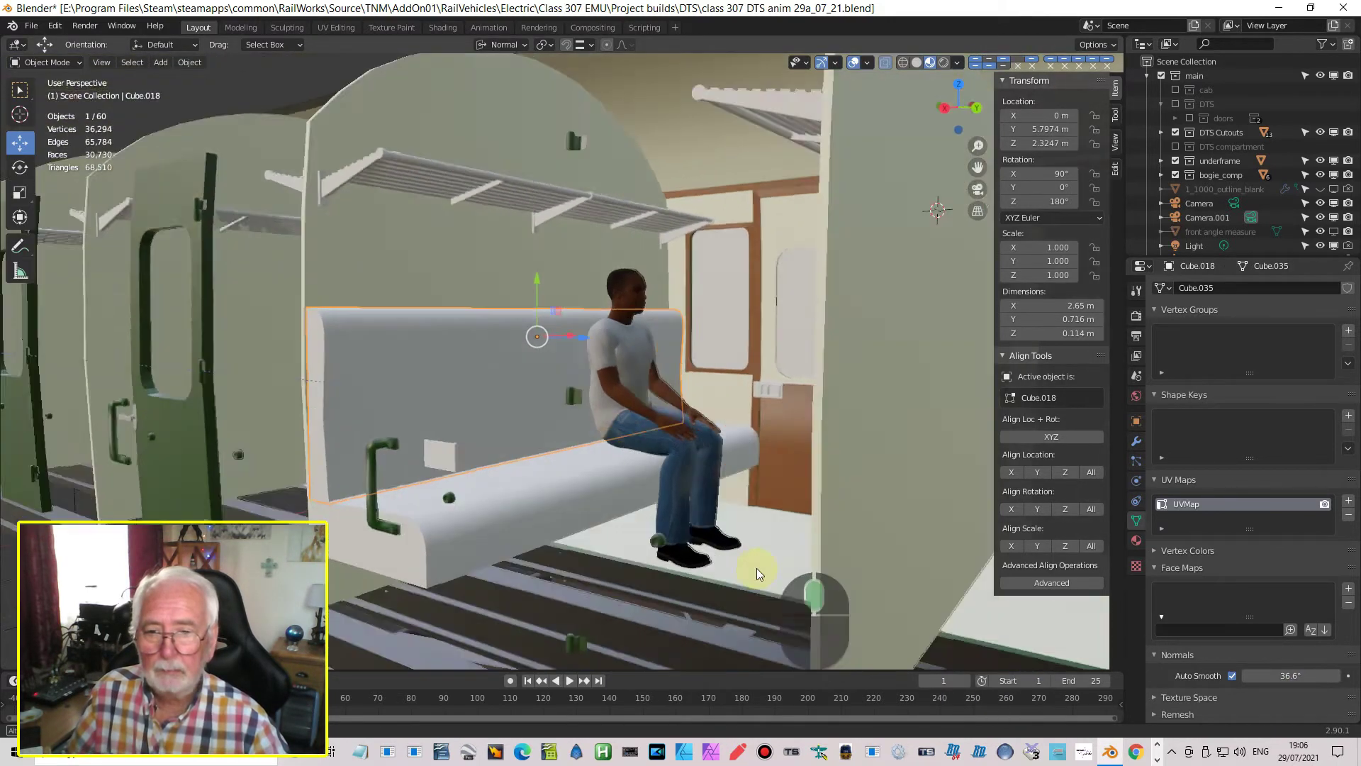
{"action": "scroll", "coordinate": [695, 494], "scroll_direction": "down", "scroll_amount": 6}
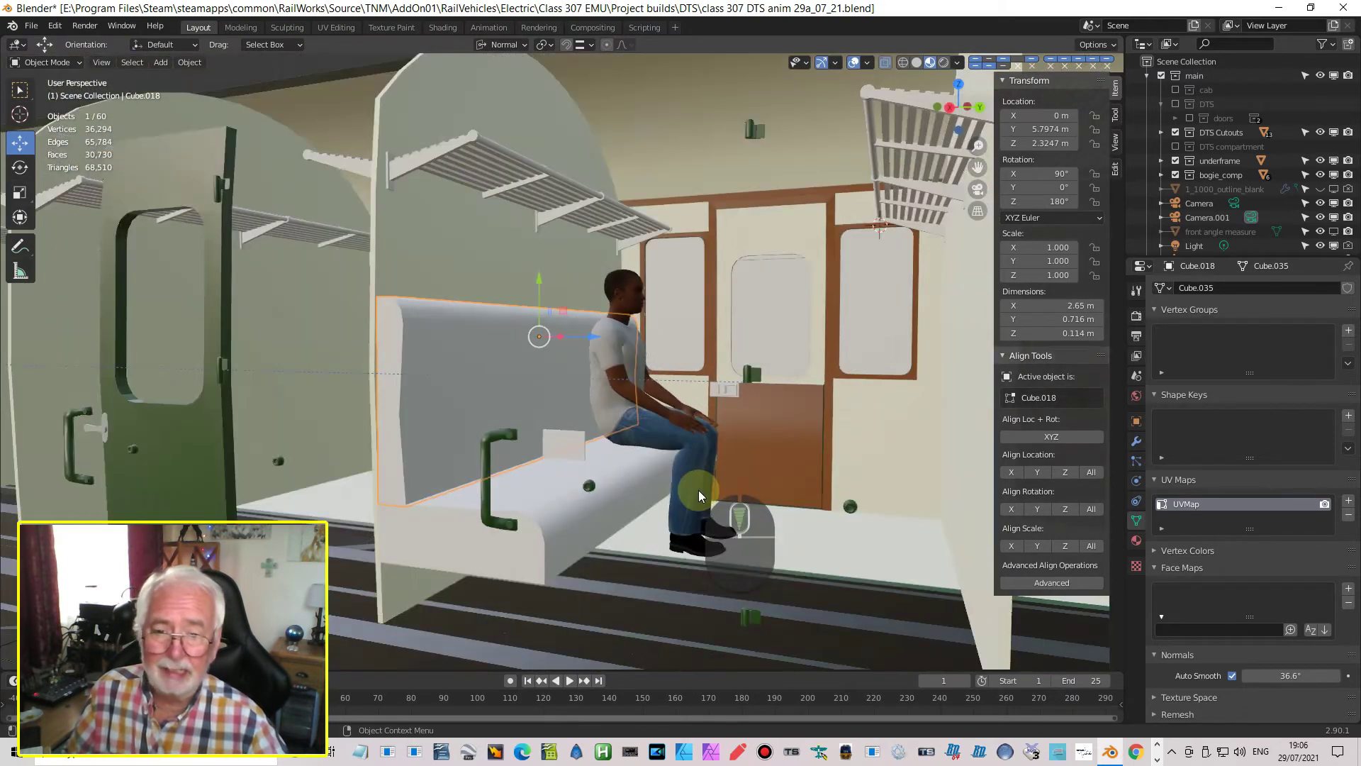
{"action": "scroll", "coordinate": [699, 490], "scroll_direction": "down", "scroll_amount": 2}
{"action": "mouse_move", "coordinate": [699, 491]}
{"action": "middle_mouse_down"}
{"action": "mouse_move", "coordinate": [691, 523]}
{"action": "mouse_move", "coordinate": [716, 496]}
{"action": "middle_mouse_up"}
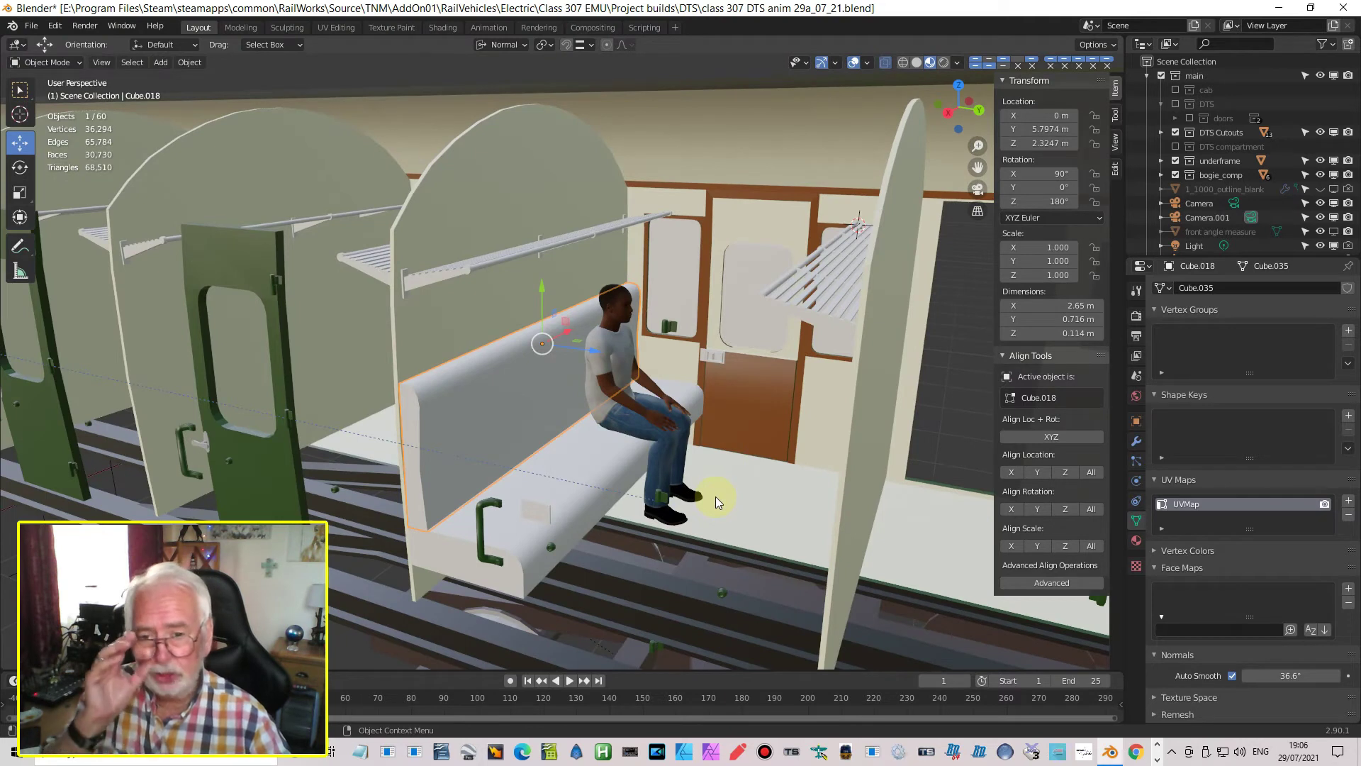
{"action": "middle_click_drag", "start_coordinate": [584, 443], "coordinate": [554, 380]}
{"action": "mouse_move", "coordinate": [783, 424]}
{"action": "middle_mouse_down"}
{"action": "mouse_move", "coordinate": [806, 382]}
{"action": "mouse_move", "coordinate": [768, 425]}
{"action": "middle_mouse_up"}
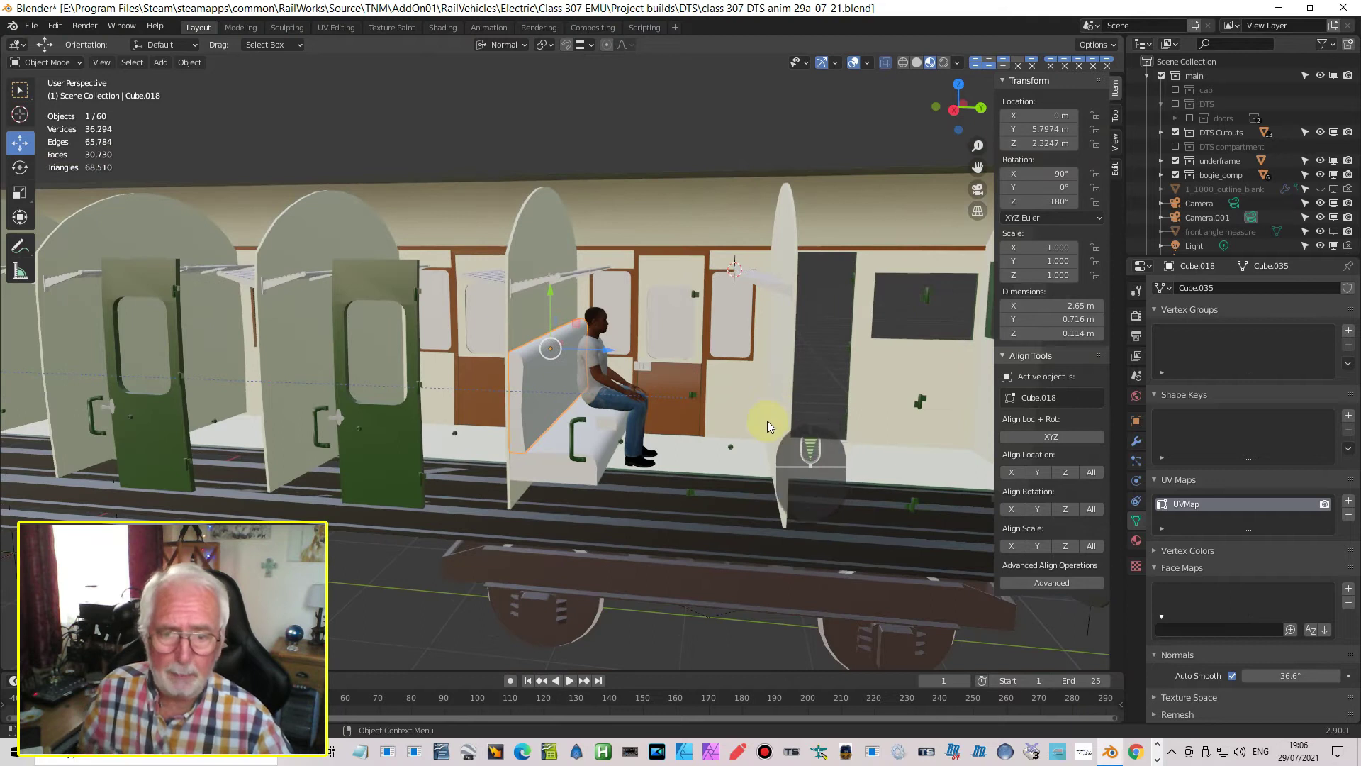
{"action": "scroll", "coordinate": [767, 420], "scroll_direction": "up", "scroll_amount": 5}
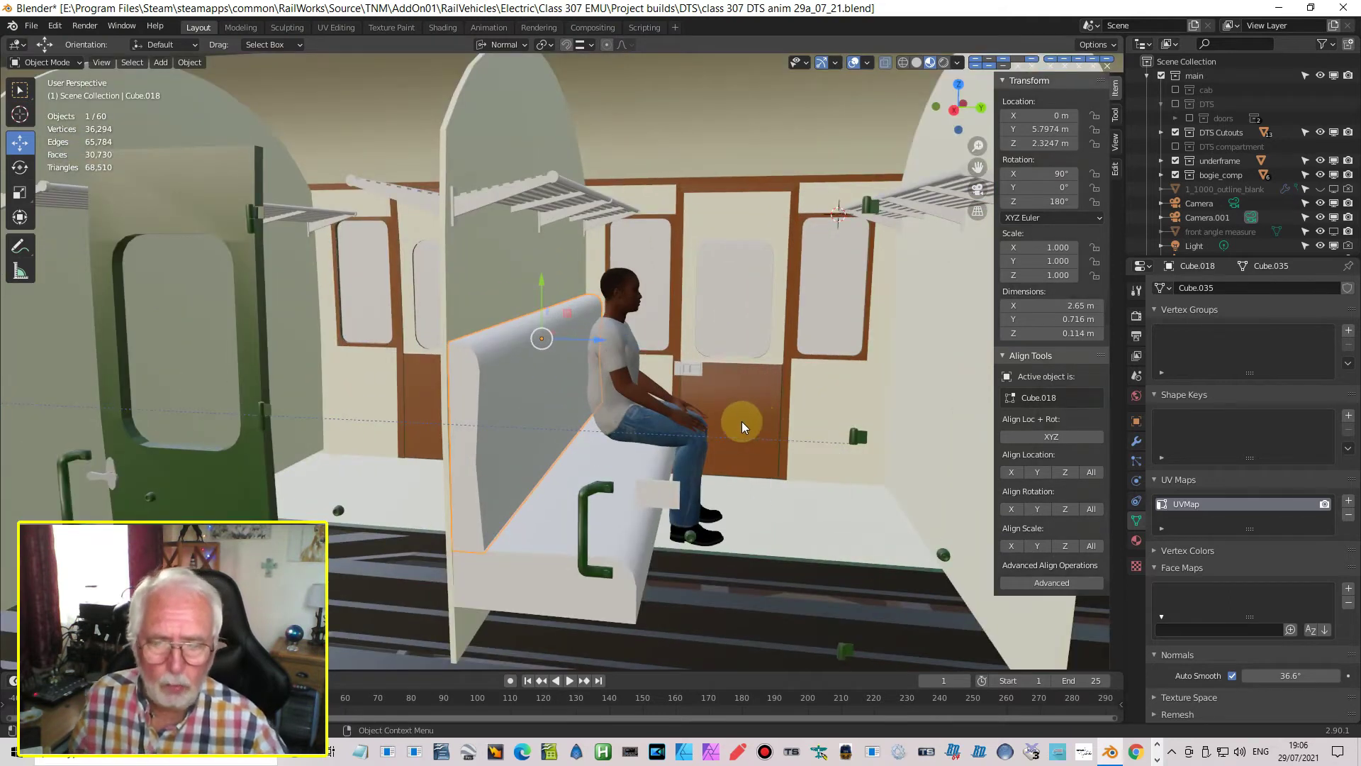
{"action": "scroll", "coordinate": [741, 421], "scroll_direction": "down", "scroll_amount": 2}
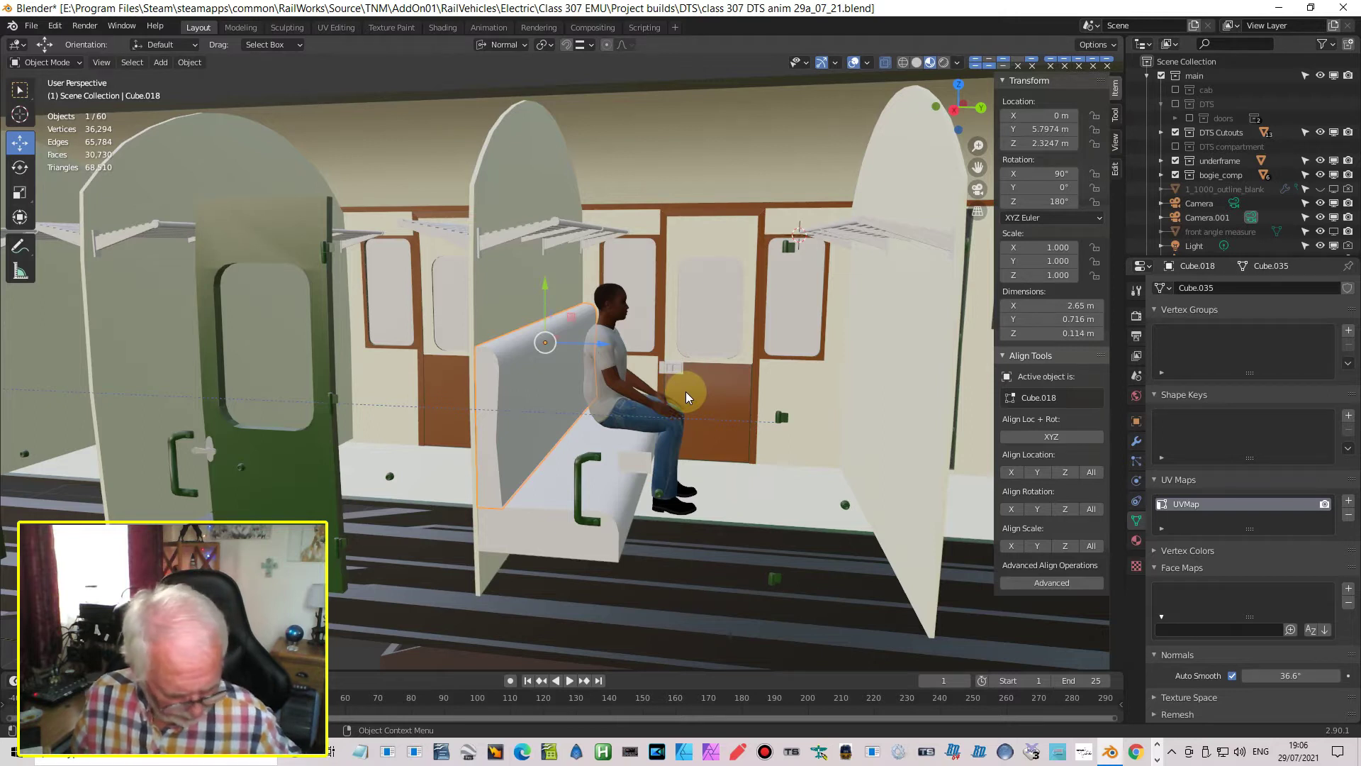
In the right side view, add a 2 m cube and lower it along Z to about 1.751 m
{"action": "key", "text": "KP_3"}
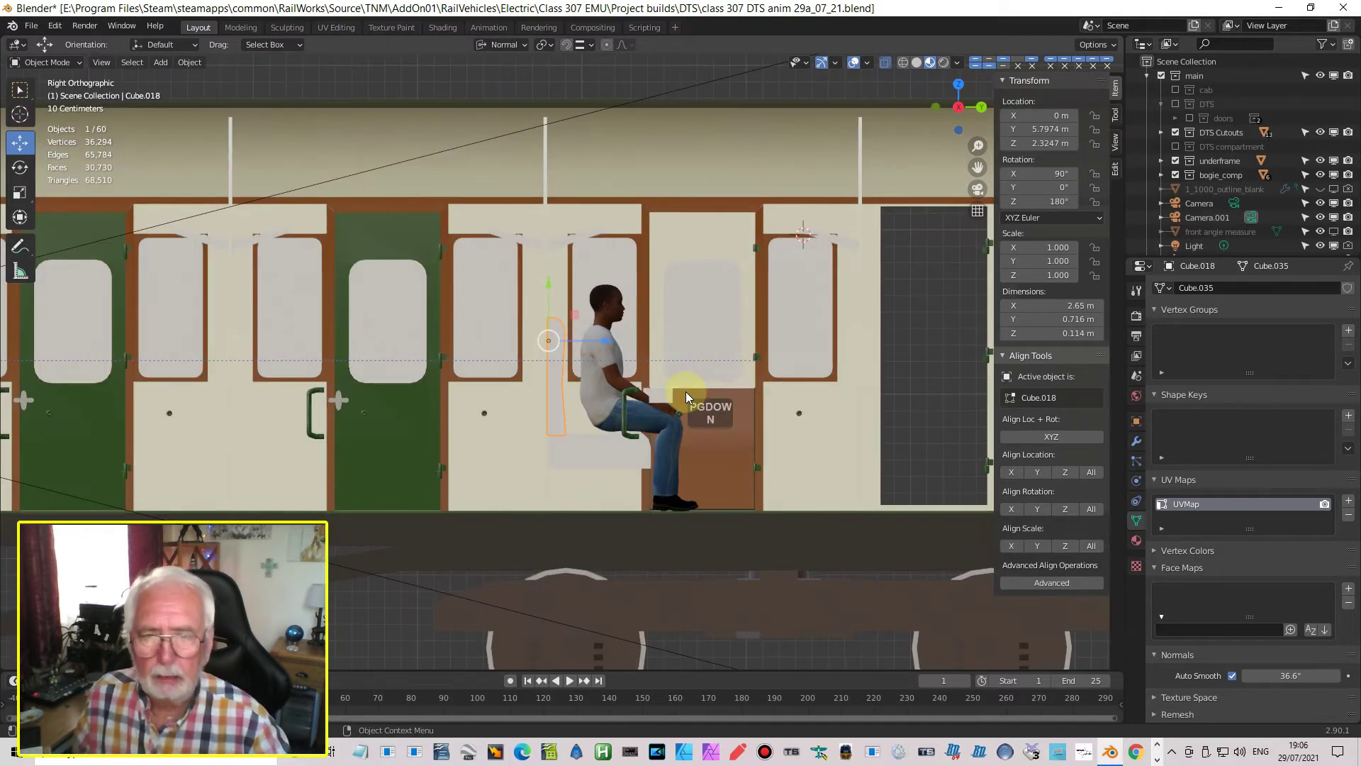
{"action": "scroll", "coordinate": [642, 394], "scroll_direction": "up", "scroll_amount": 4}
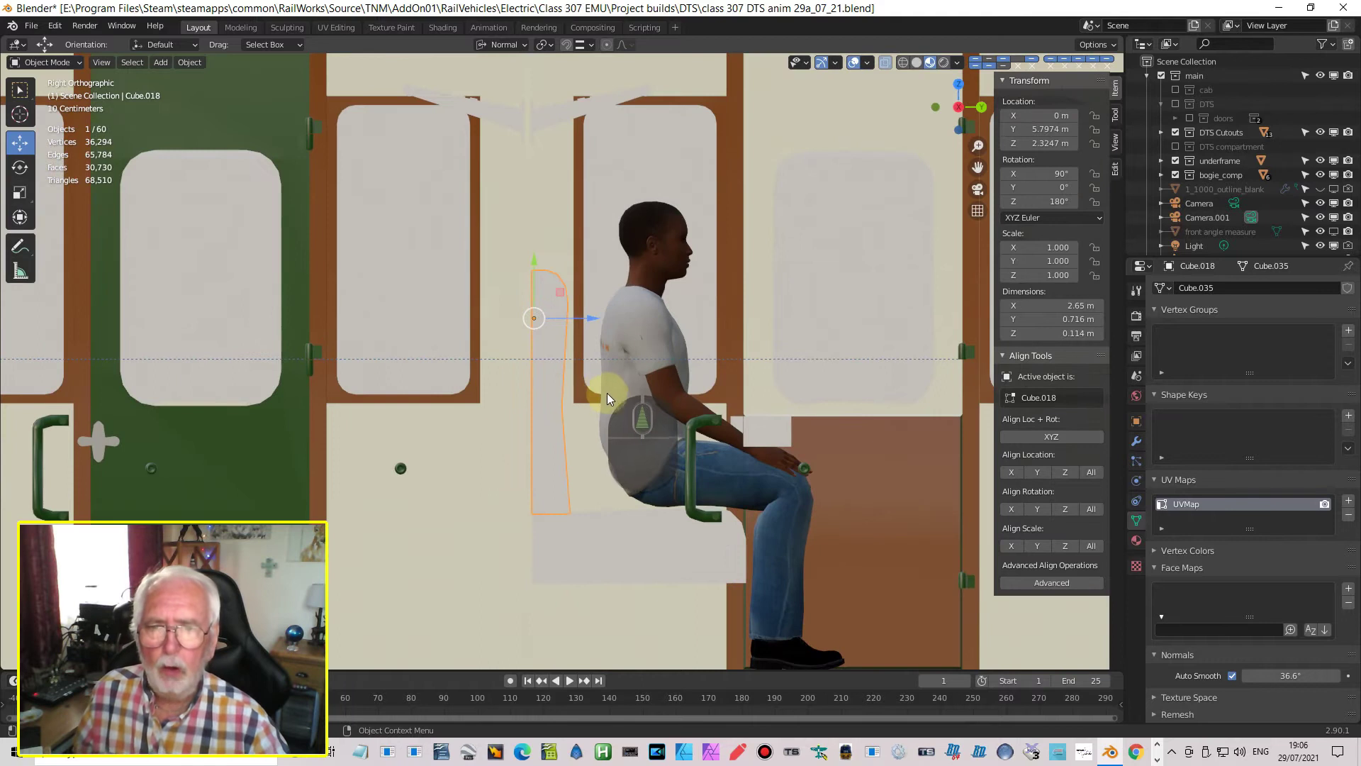
{"action": "middle_click_drag", "start_coordinate": [624, 403], "coordinate": [674, 436], "text": "shift"}
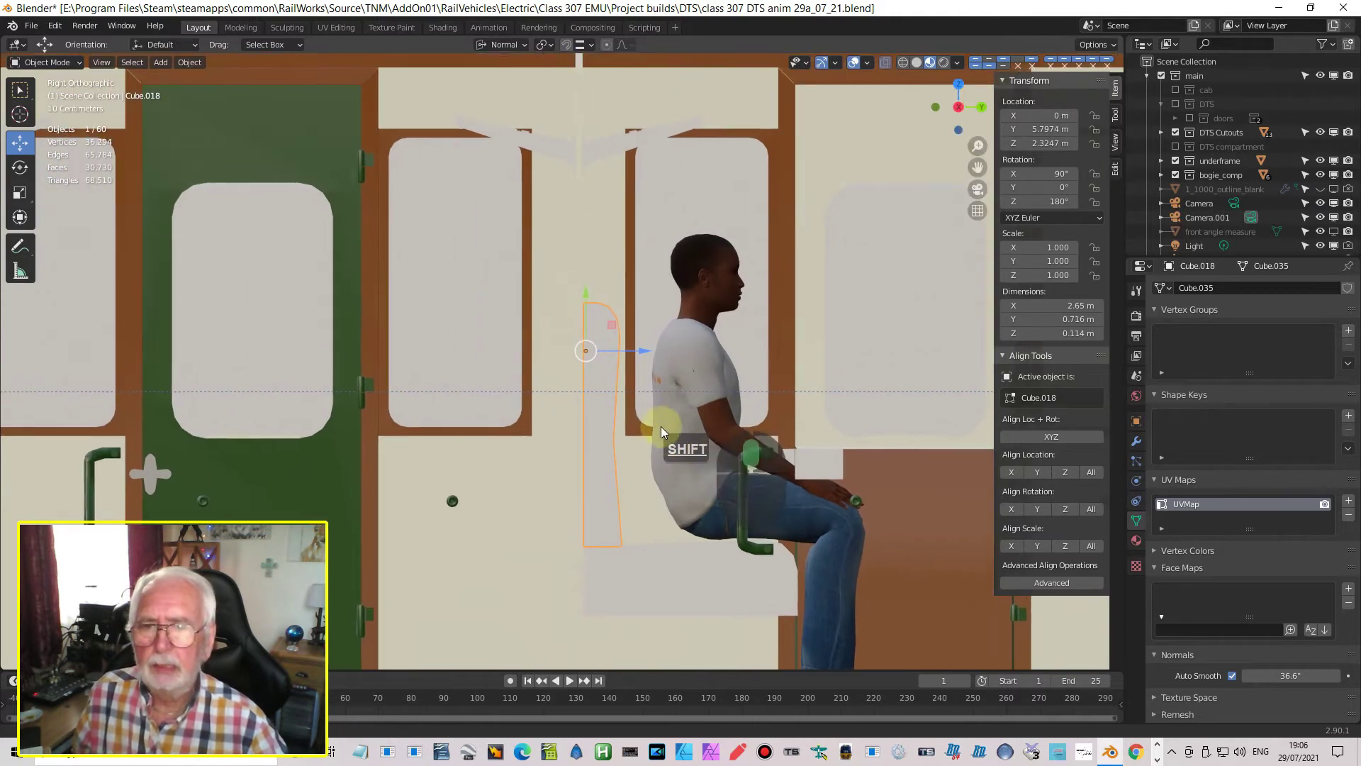
{"action": "left_click", "coordinate": [160, 62]}
{"action": "mouse_move", "coordinate": [195, 78]}
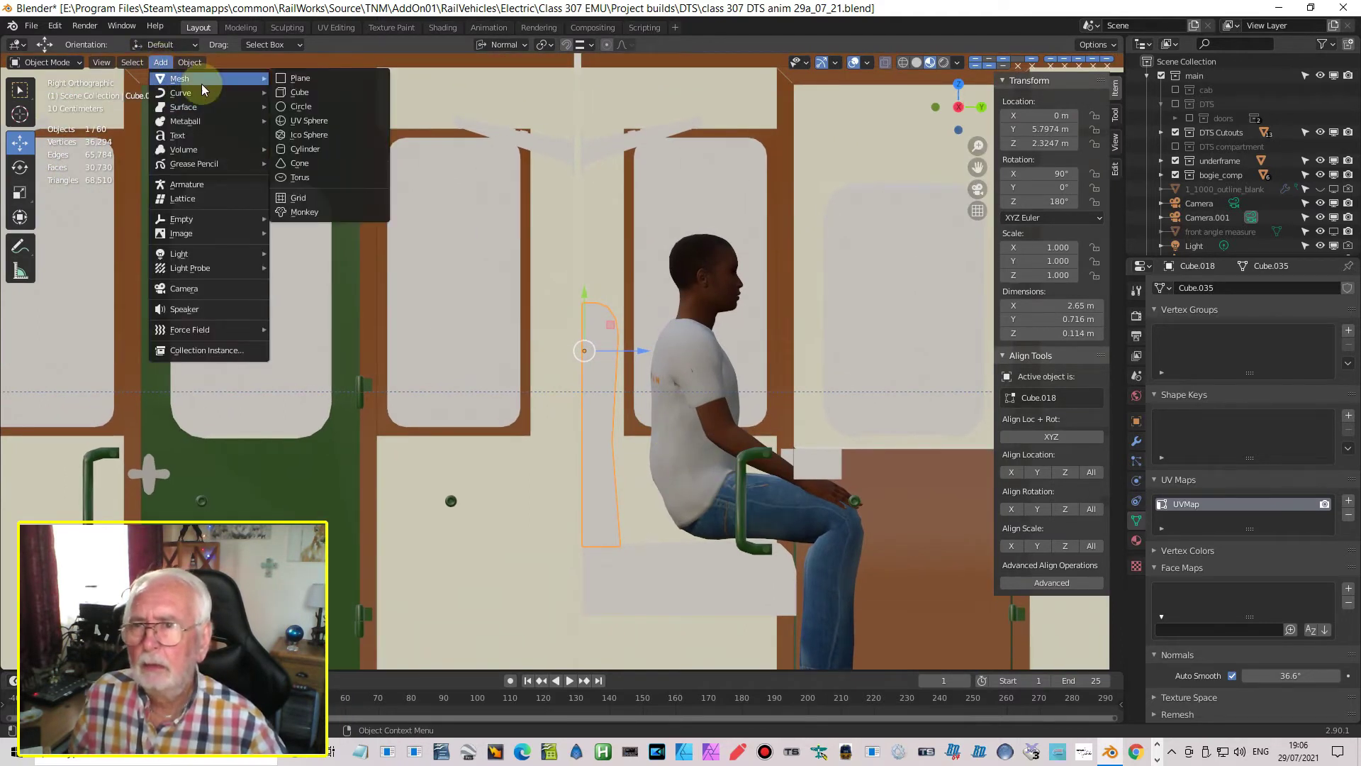
{"action": "left_click", "coordinate": [301, 93]}
{"action": "scroll", "coordinate": [747, 302], "scroll_direction": "down", "scroll_amount": 3}
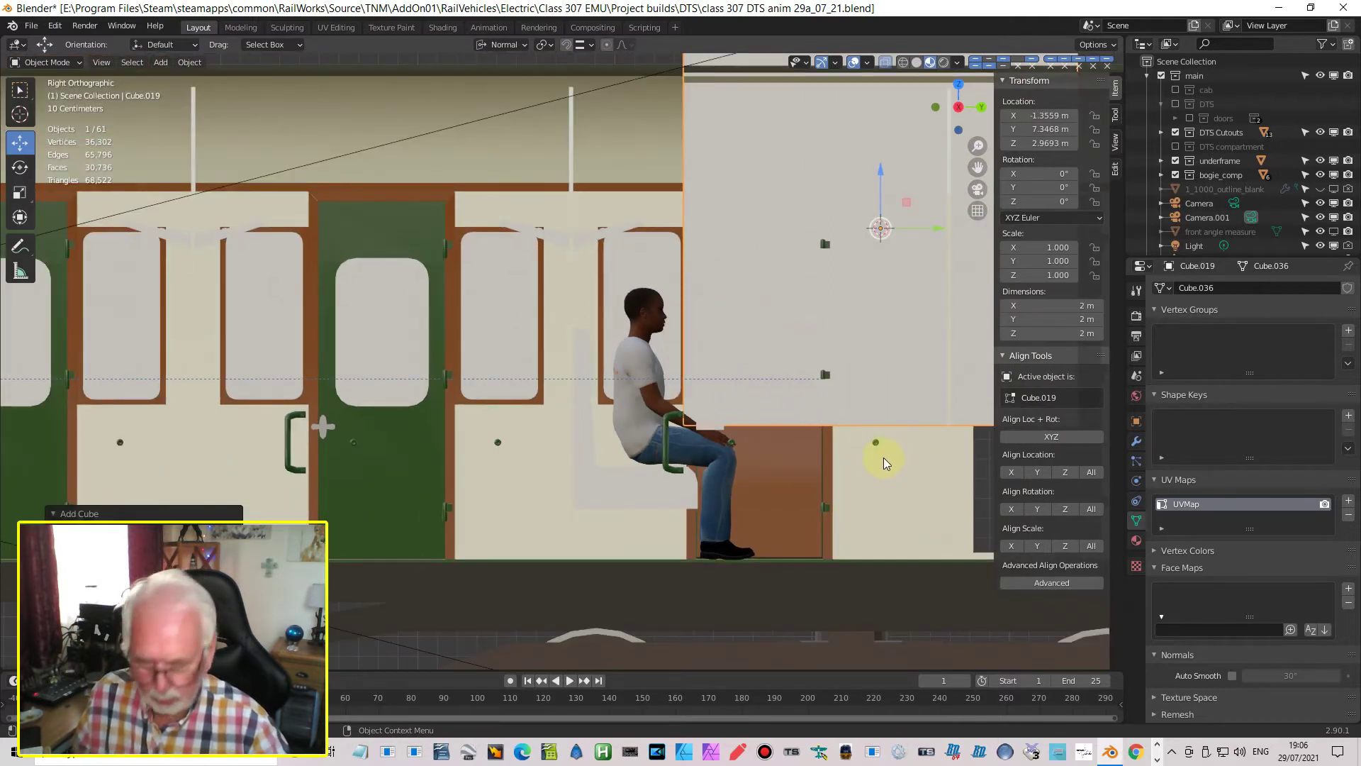
{"action": "middle_click_drag", "start_coordinate": [883, 457], "coordinate": [578, 474], "text": "shift"}
{"action": "mouse_move", "coordinate": [573, 185]}
{"action": "left_mouse_down"}
{"action": "mouse_move", "coordinate": [571, 556]}
{"action": "mouse_move", "coordinate": [601, 420]}
{"action": "left_mouse_up"}
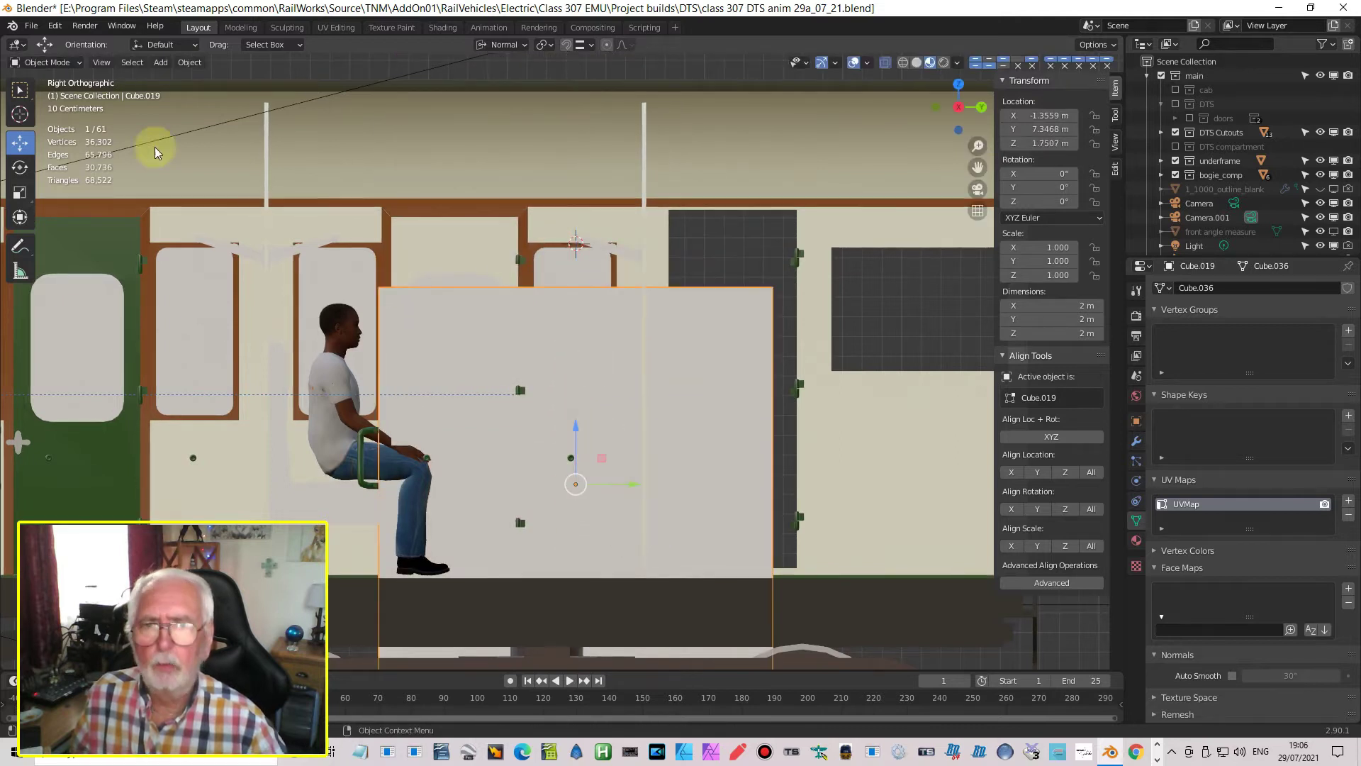
Show the scene in wireframe and scale the new cube along Z by about 0.549 in the right side view
{"action": "left_click", "coordinate": [886, 62]}
{"action": "scroll", "coordinate": [702, 478], "scroll_direction": "up", "scroll_amount": 3}
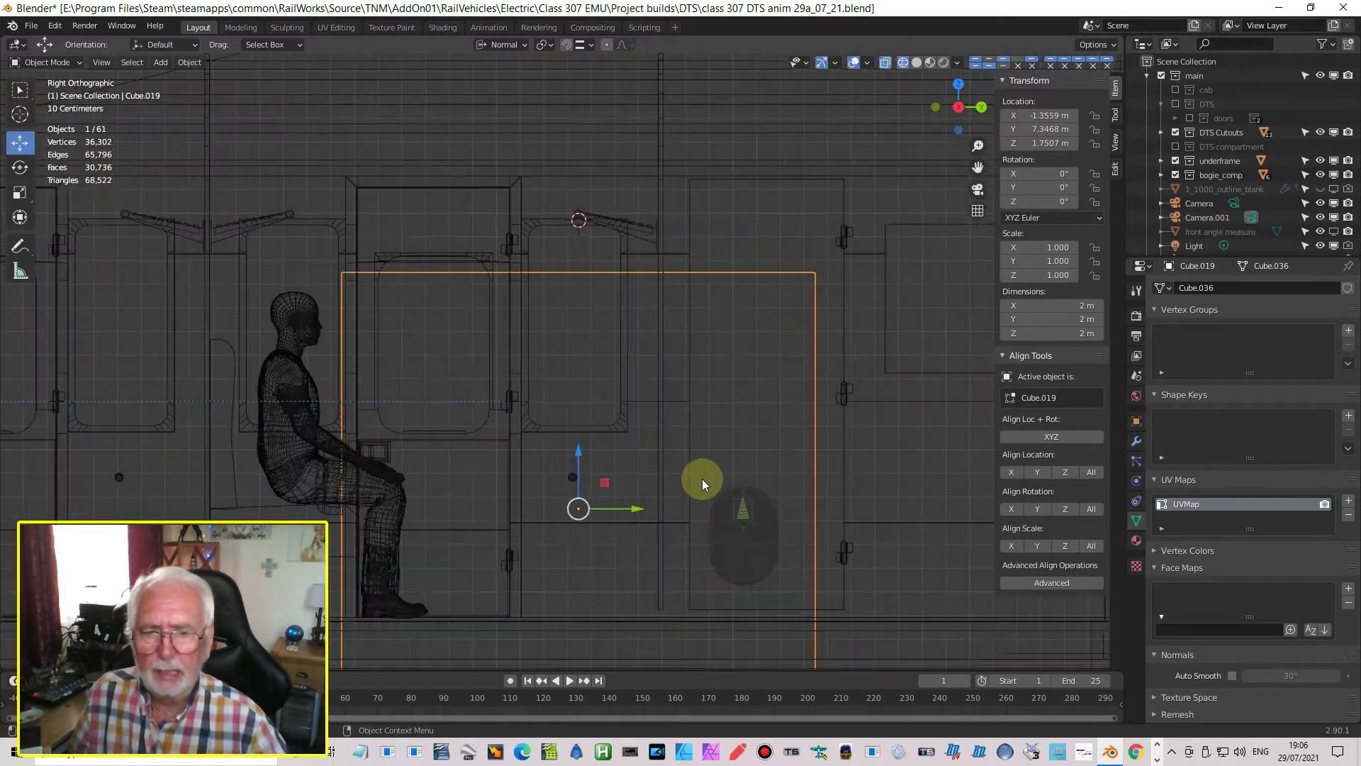
{"action": "middle_click_drag", "start_coordinate": [687, 492], "coordinate": [885, 275], "text": "shift"}
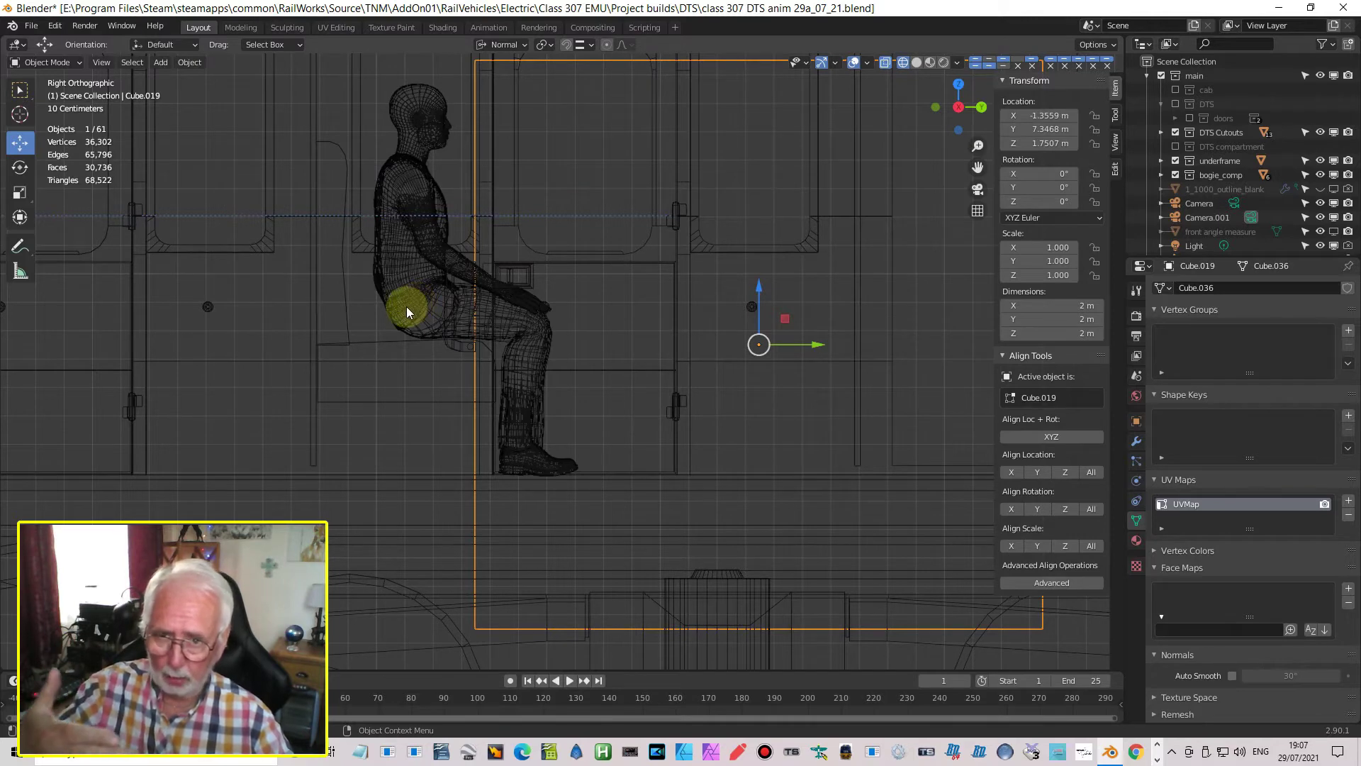
{"action": "middle_click_drag", "start_coordinate": [567, 359], "coordinate": [665, 100]}
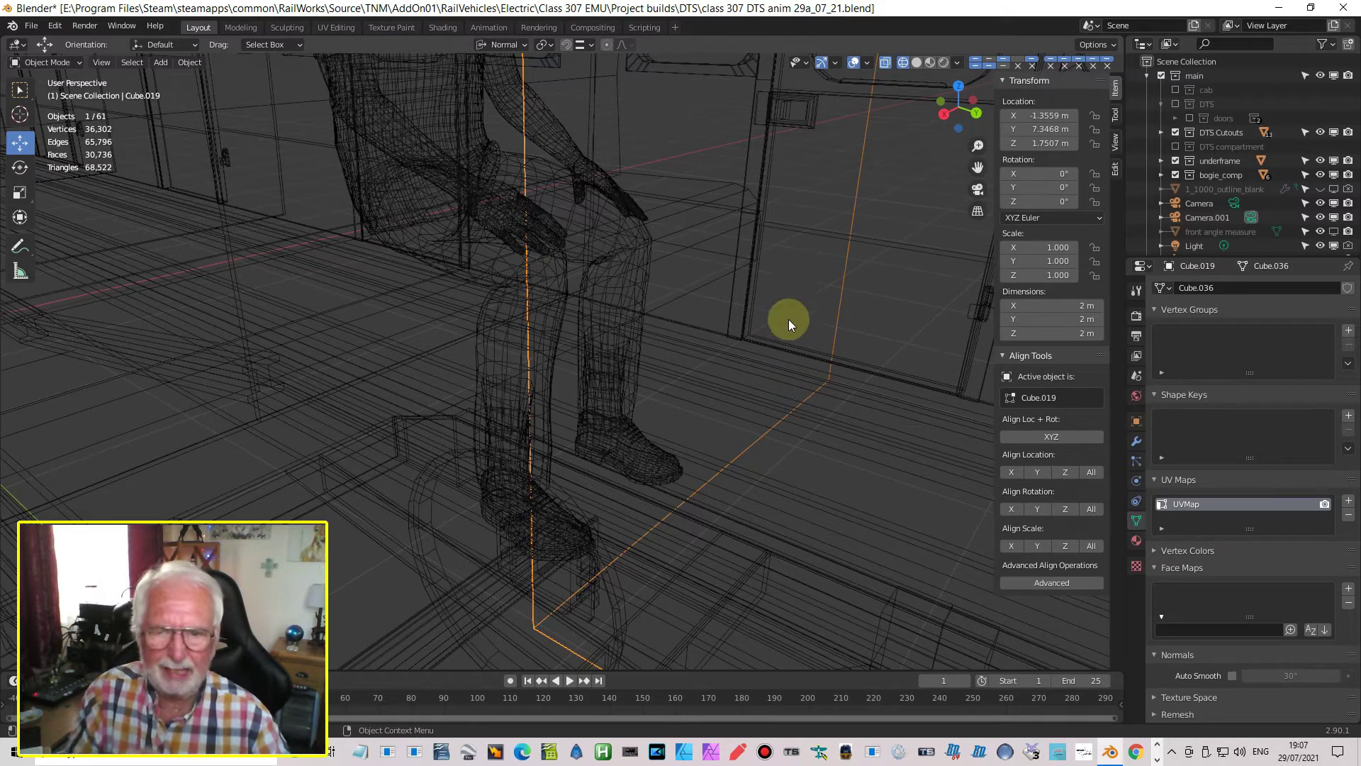
{"action": "middle_click_drag", "start_coordinate": [768, 339], "coordinate": [836, 296]}
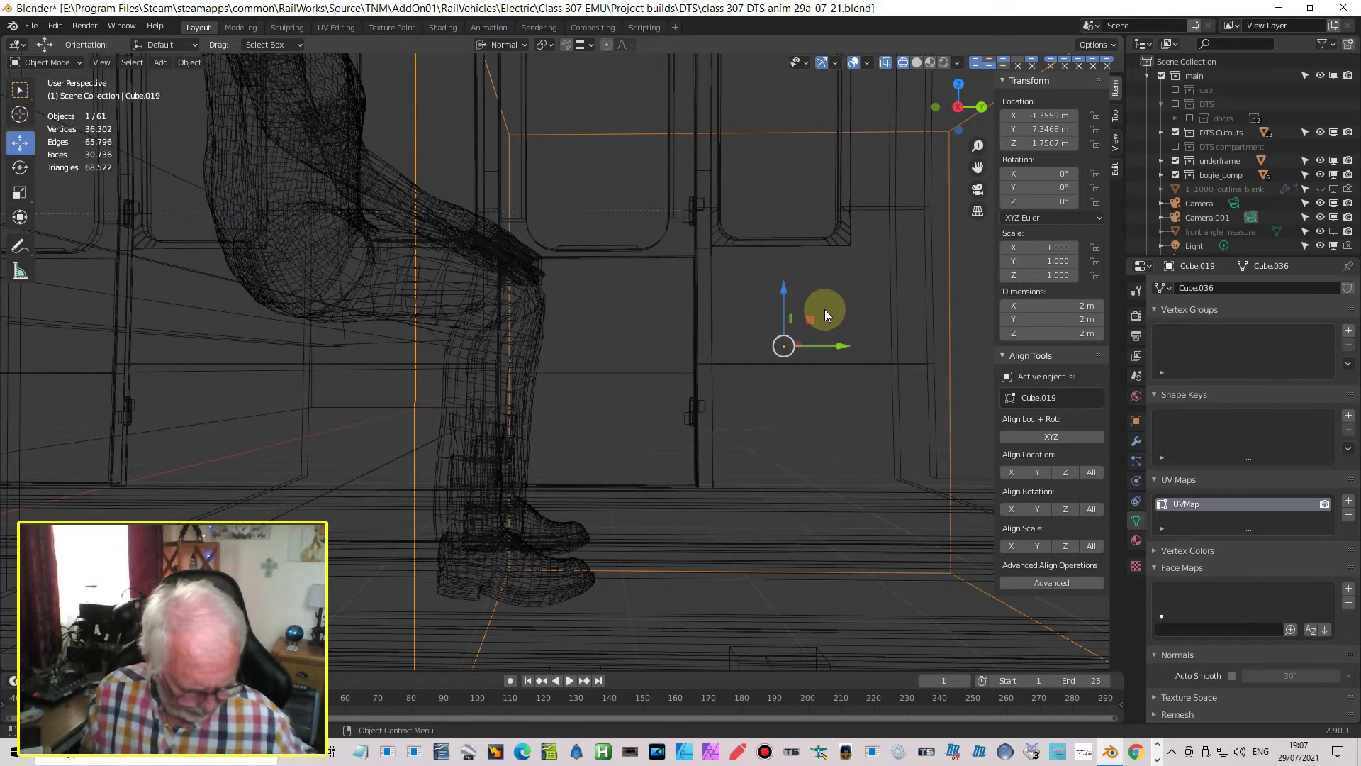
{"action": "key", "text": "KP_3"}
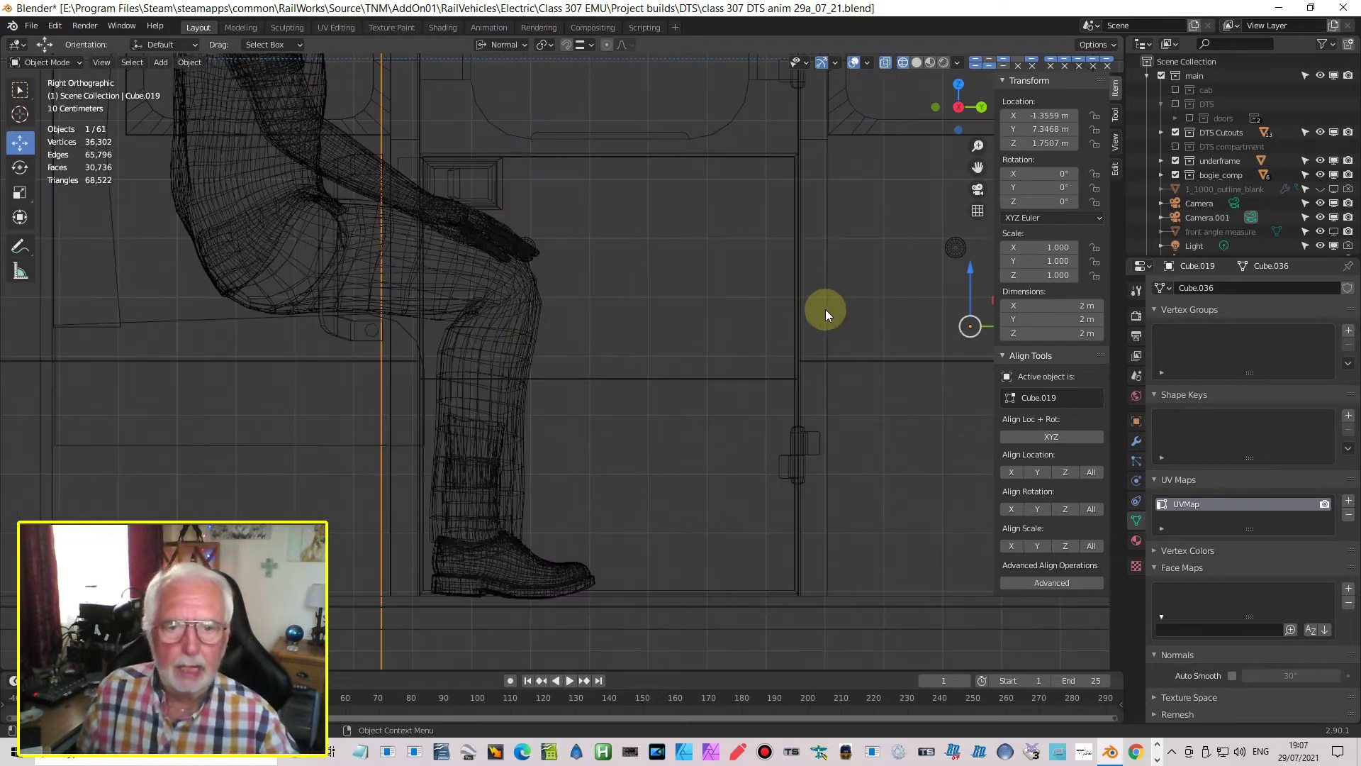
{"action": "scroll", "coordinate": [824, 316], "scroll_direction": "down", "scroll_amount": 5}
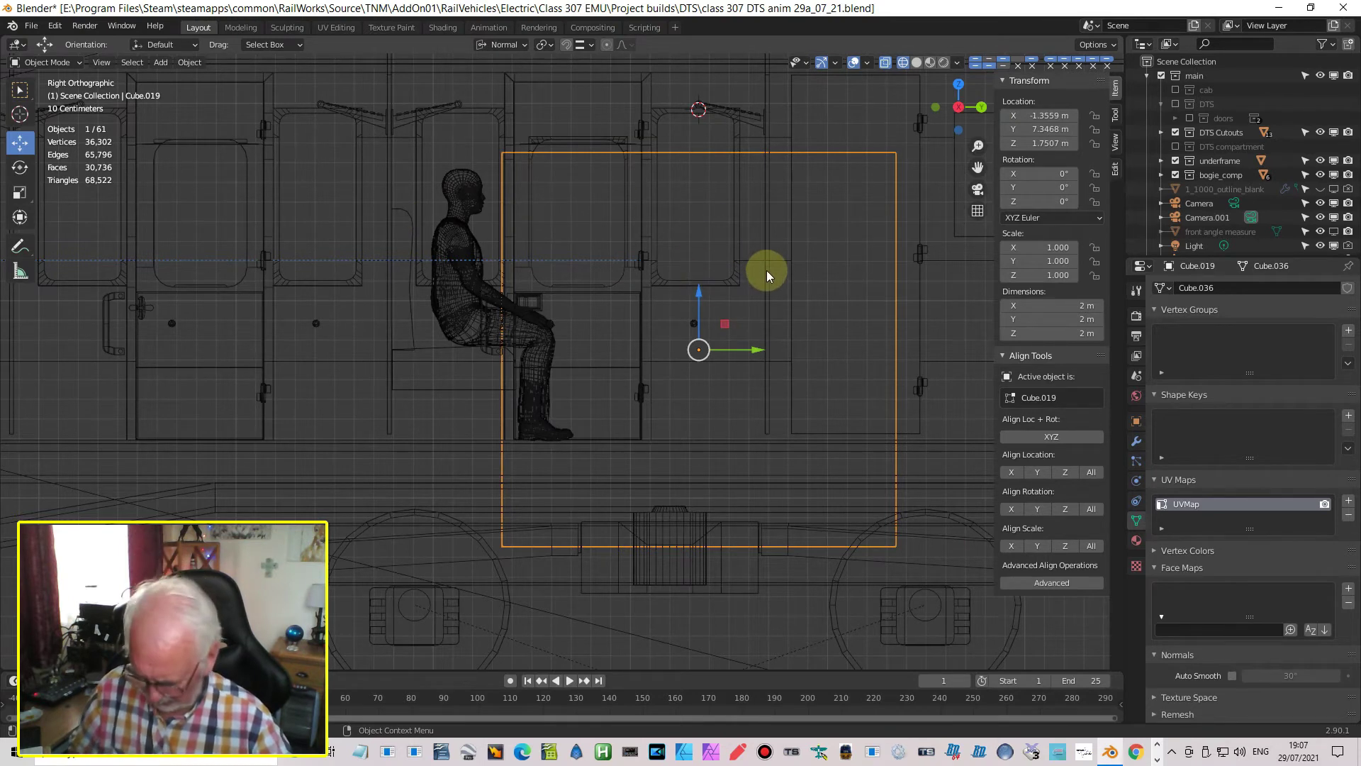
{"action": "key", "text": "s"}
{"action": "key", "text": "z"}
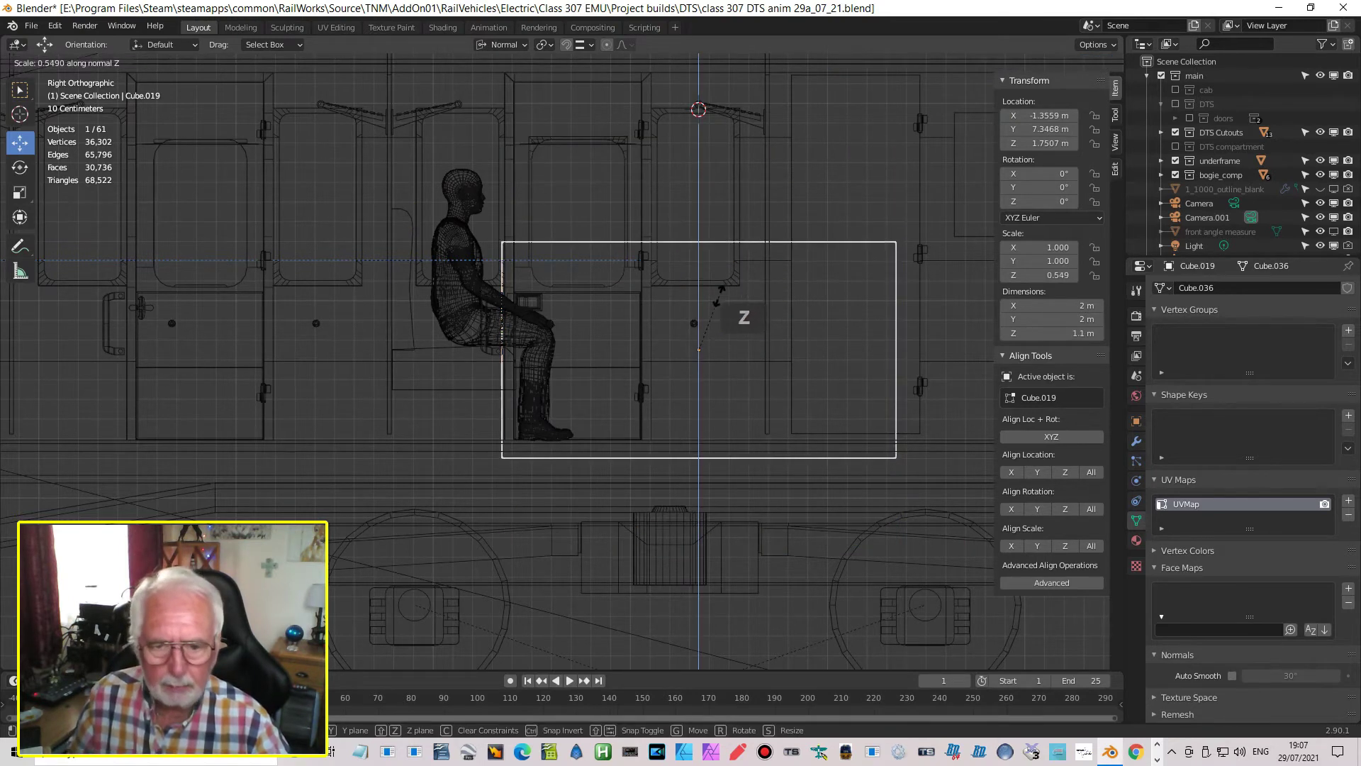
{"action": "left_click", "coordinate": [719, 291]}
Move the cube so its base sits on the floor at Z about 1.844 m and place it over the bench at Y about 6.534 m
{"action": "left_click_drag", "start_coordinate": [699, 295], "coordinate": [706, 269]}
{"action": "left_click_drag", "start_coordinate": [751, 331], "coordinate": [896, 350]}
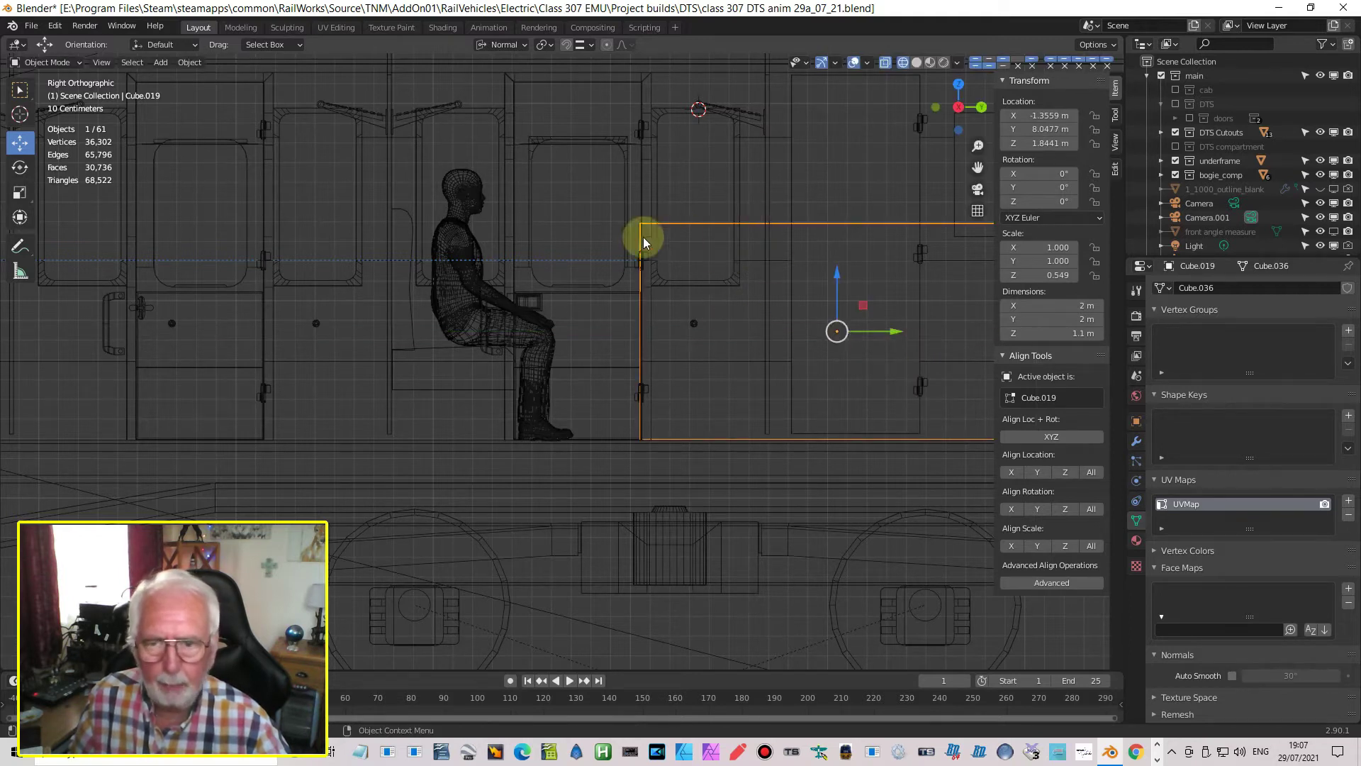
{"action": "left_click_drag", "start_coordinate": [895, 329], "coordinate": [556, 329]}
Raise the cube's top face along Z to about 2.465 m, level with the top of the backrest
{"action": "key", "text": "Tab"}
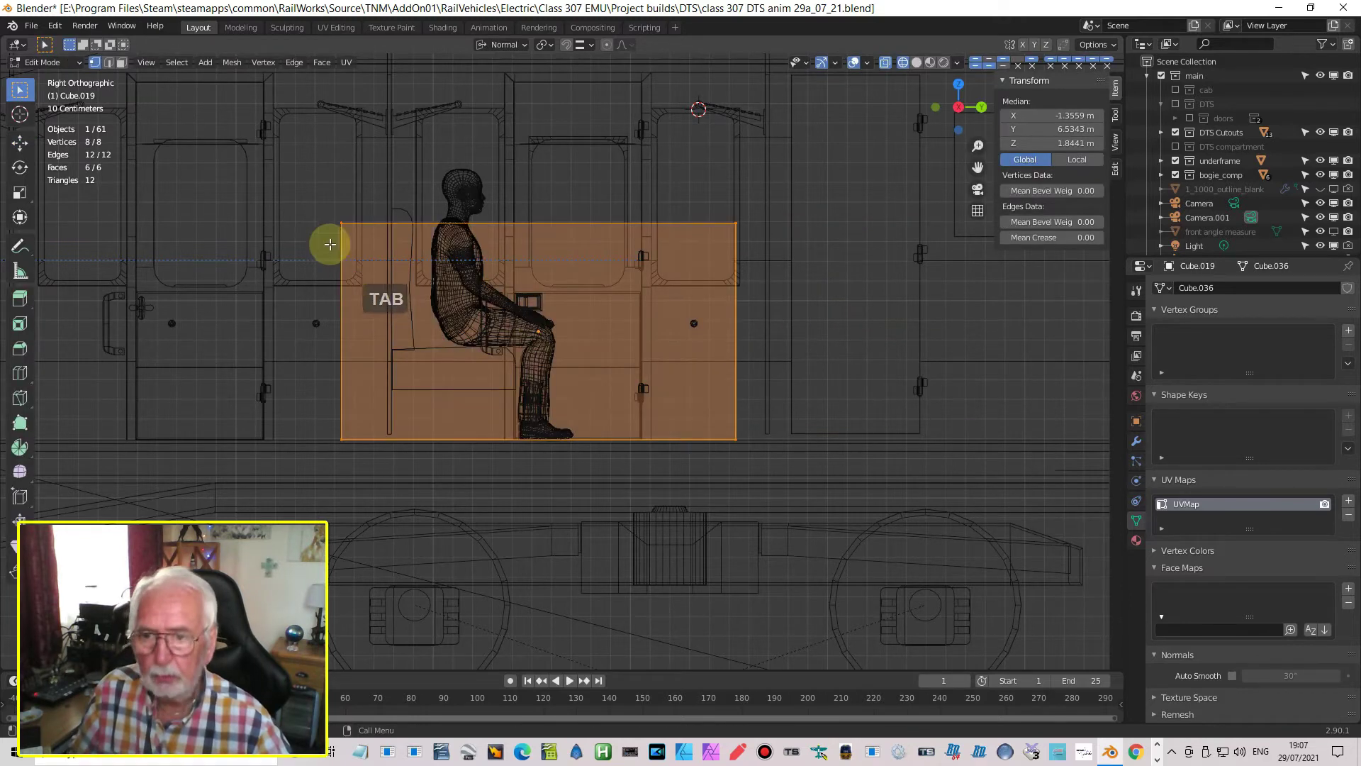
{"action": "key", "text": "alt+a"}
{"action": "key", "text": "b"}
{"action": "left_click_drag", "start_coordinate": [287, 205], "coordinate": [775, 272]}
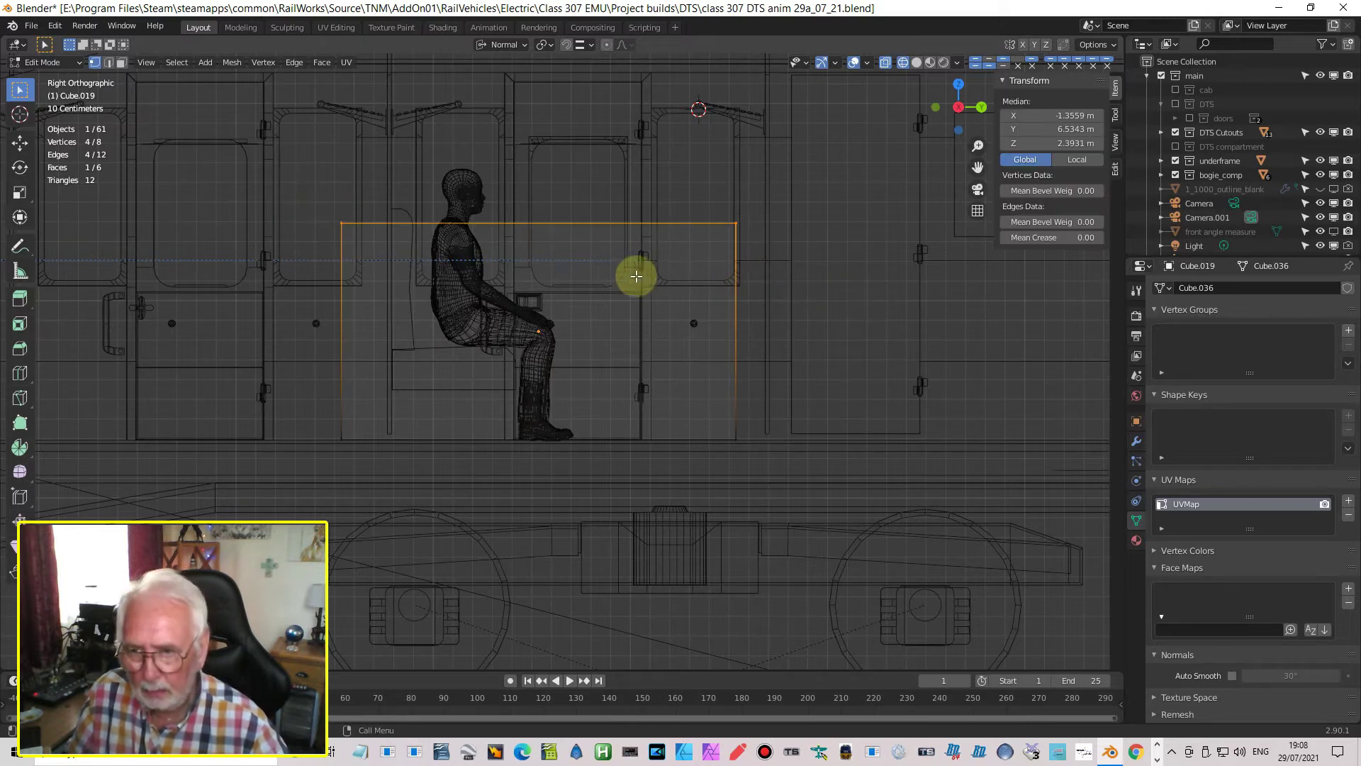
{"action": "key", "text": "g"}
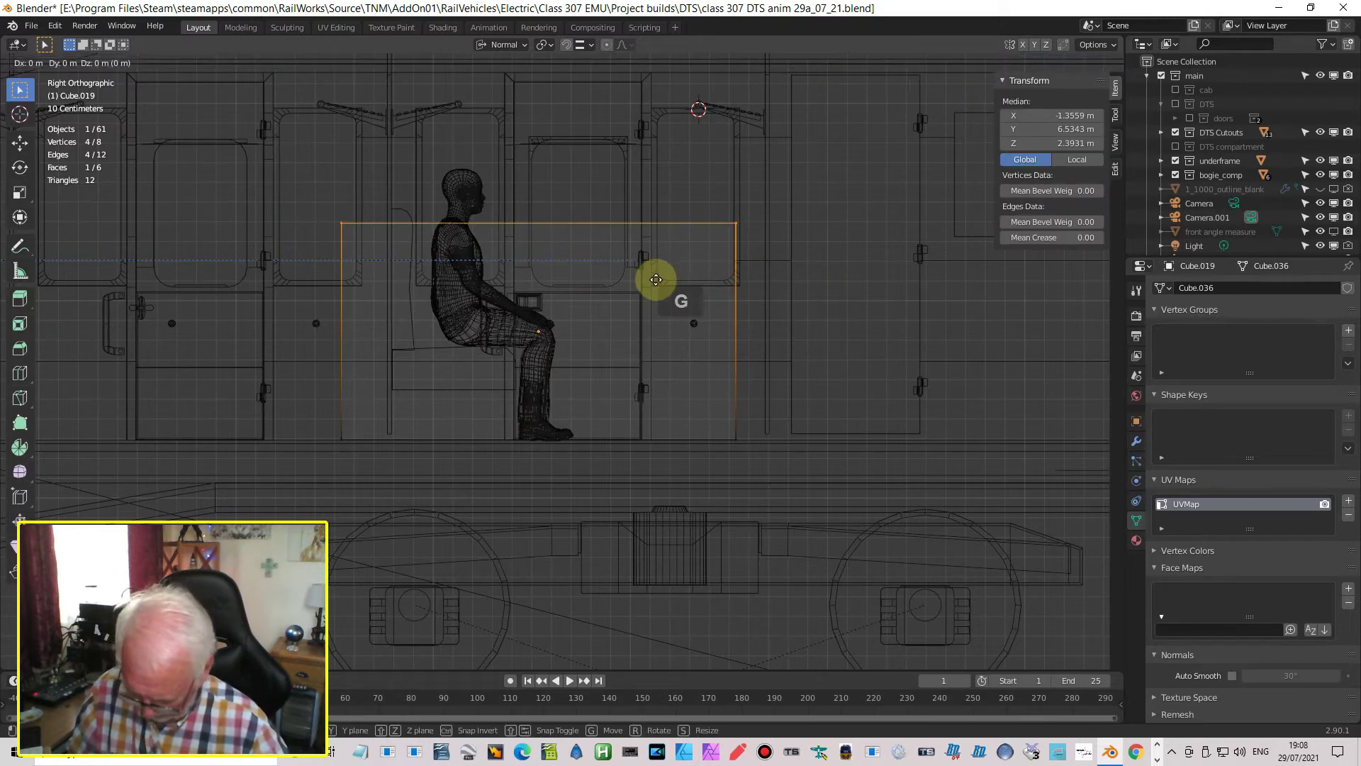
{"action": "key", "text": "z"}
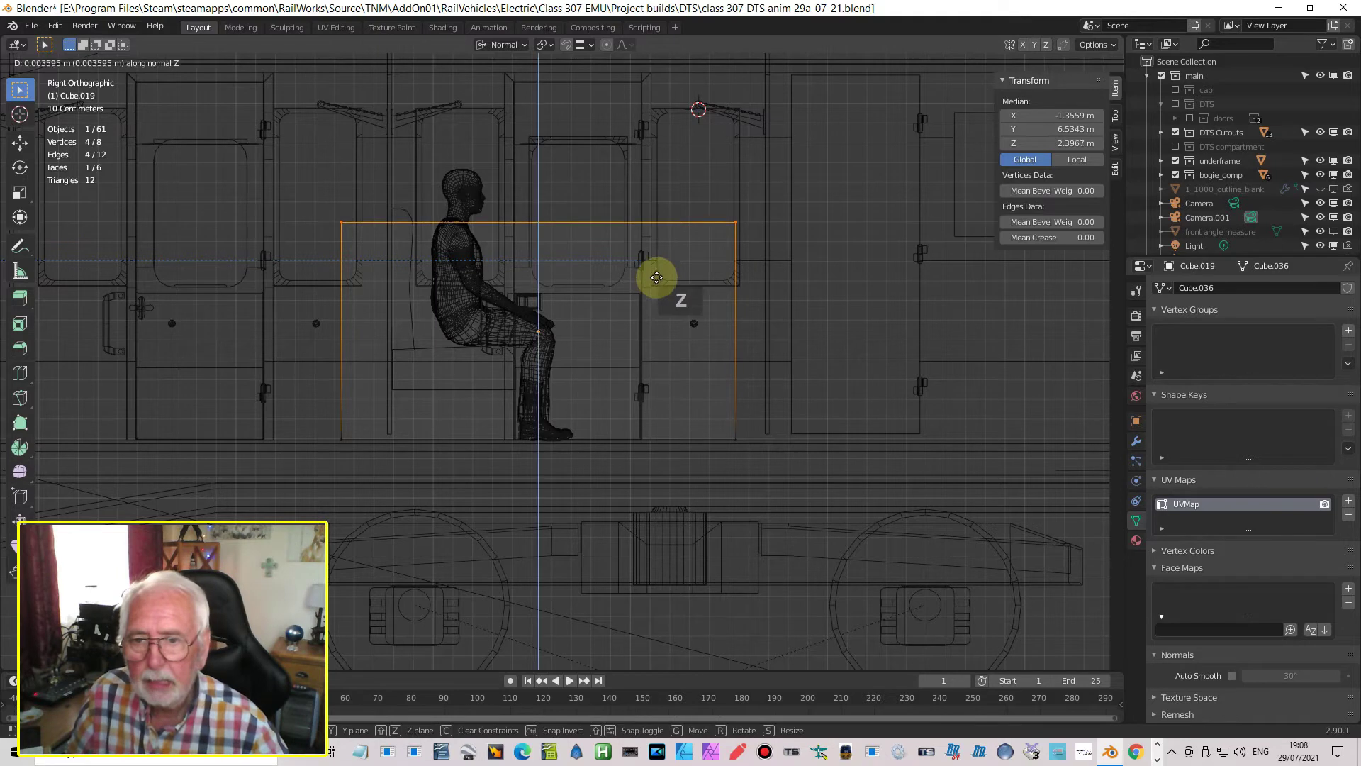
{"action": "left_click", "coordinate": [659, 266]}
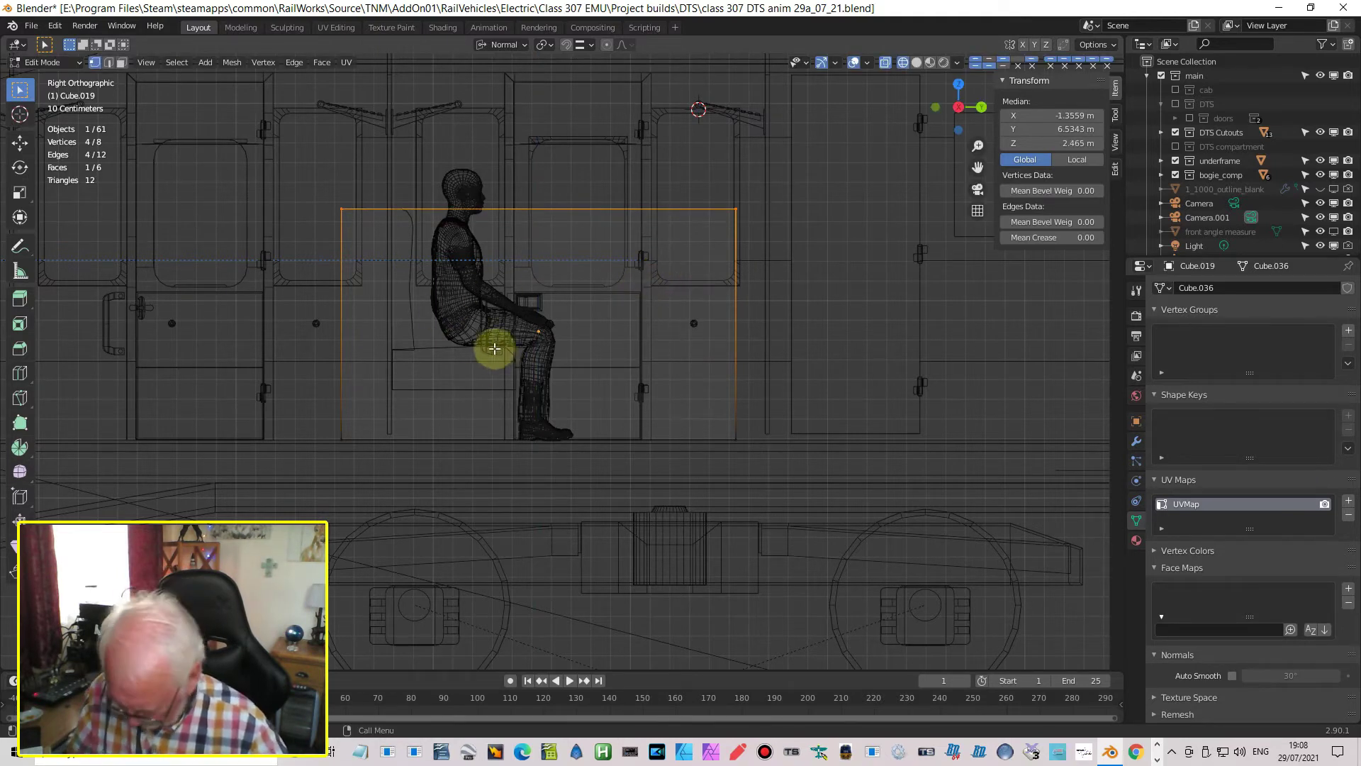
Move the whole cube along Y to about 6.790 m so its rear edge lines up with the partition side of the backrest
{"action": "key", "text": "Tab"}
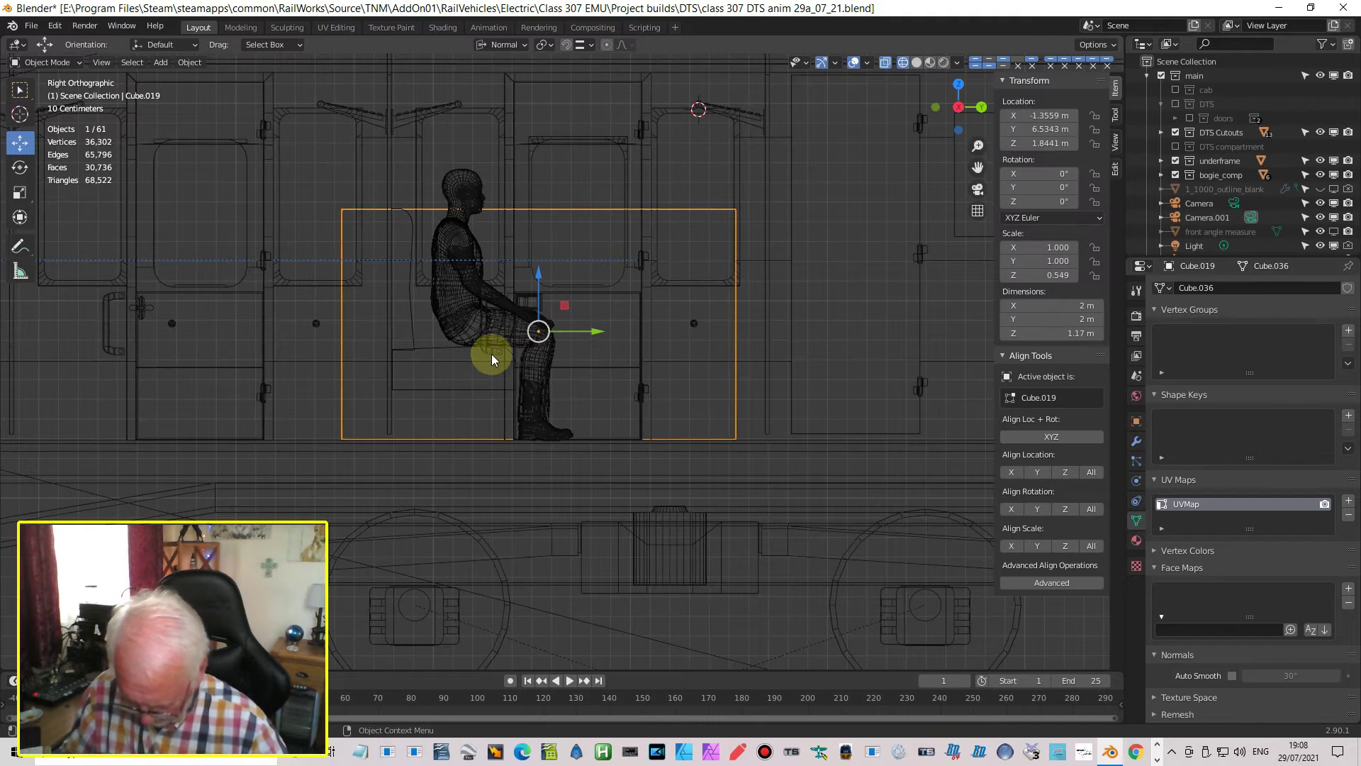
{"action": "key", "text": "g"}
{"action": "key", "text": "y"}
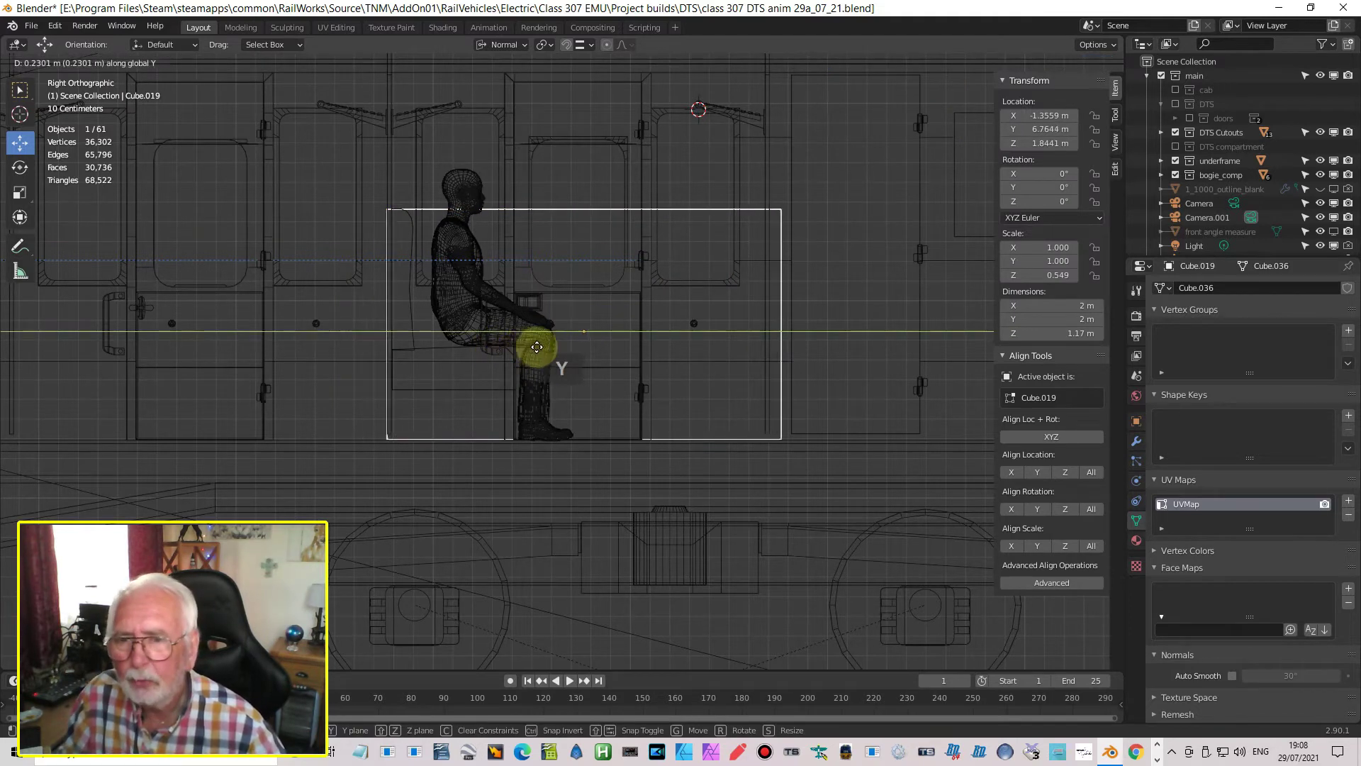
{"action": "left_click", "coordinate": [533, 348]}
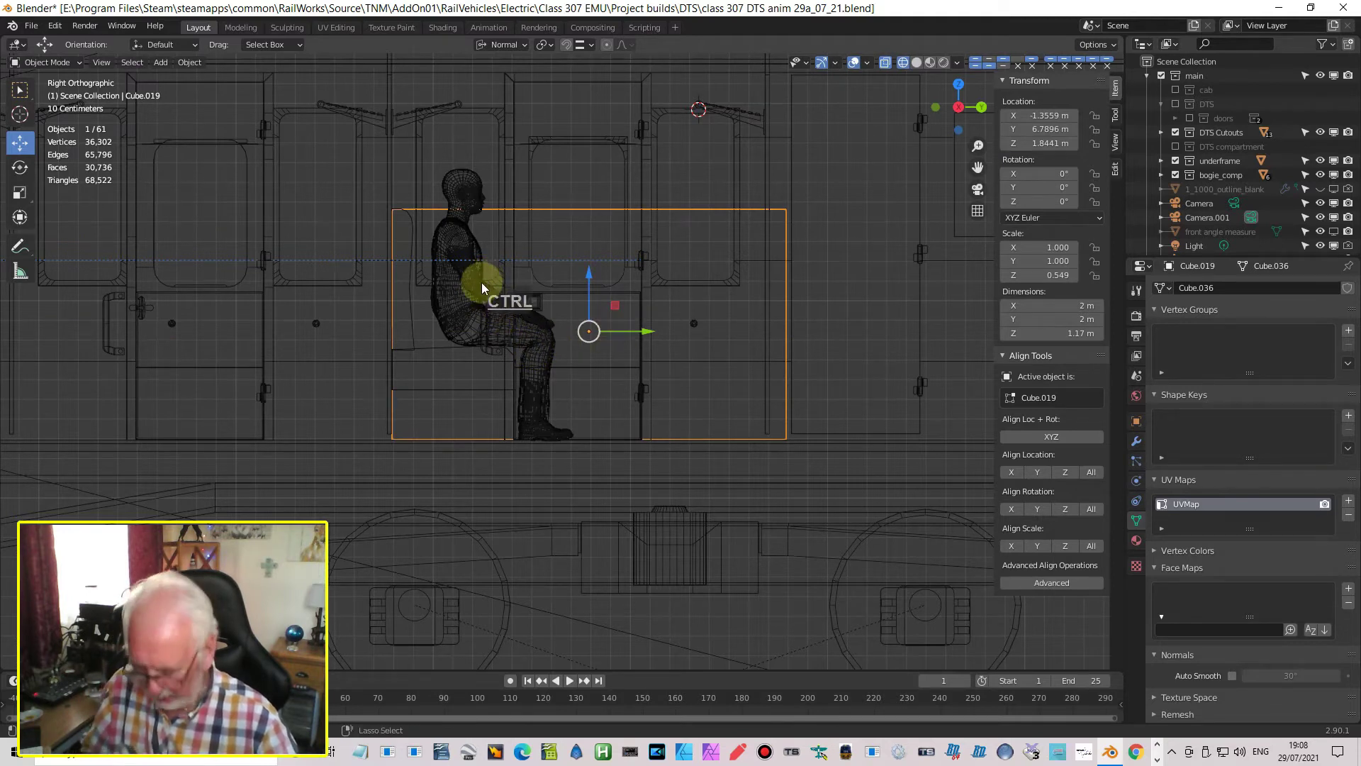
Add a vertical loop cut to the cube at Y about 5.912 m and a horizontal one at Z about 2.071 m
{"action": "key", "text": "Tab"}
{"action": "key", "text": "ctrl+r"}
{"action": "left_click", "coordinate": [638, 252]}
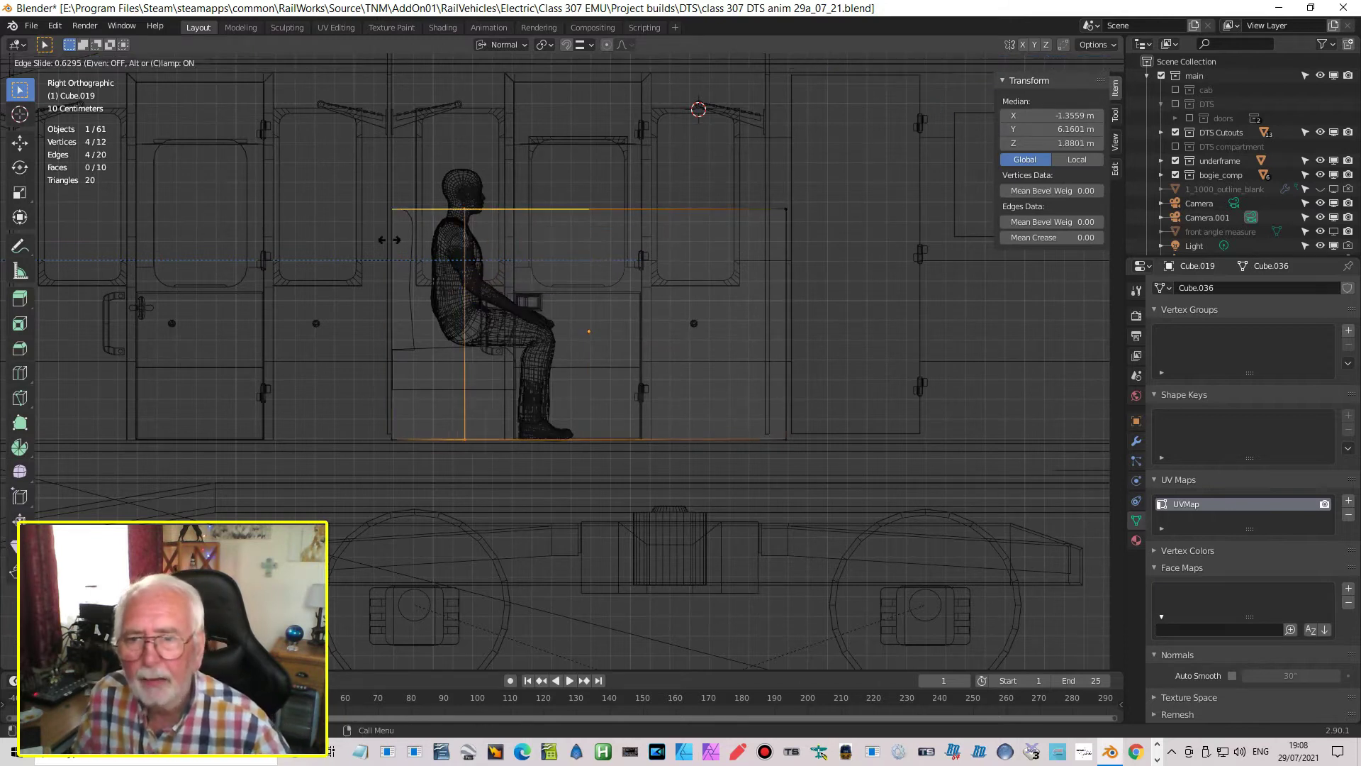
{"action": "left_click", "coordinate": [345, 263]}
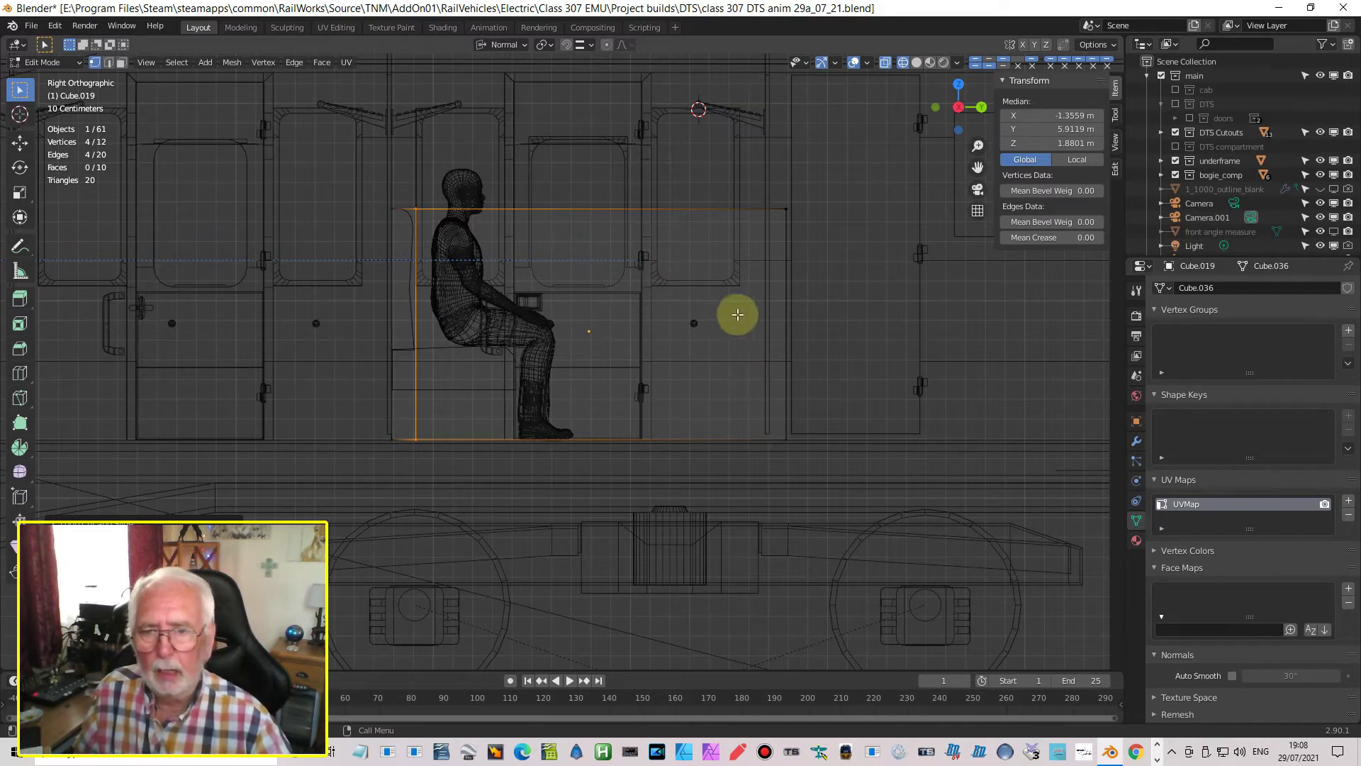
{"action": "key", "text": "ctrl+r"}
{"action": "left_click", "coordinate": [776, 324]}
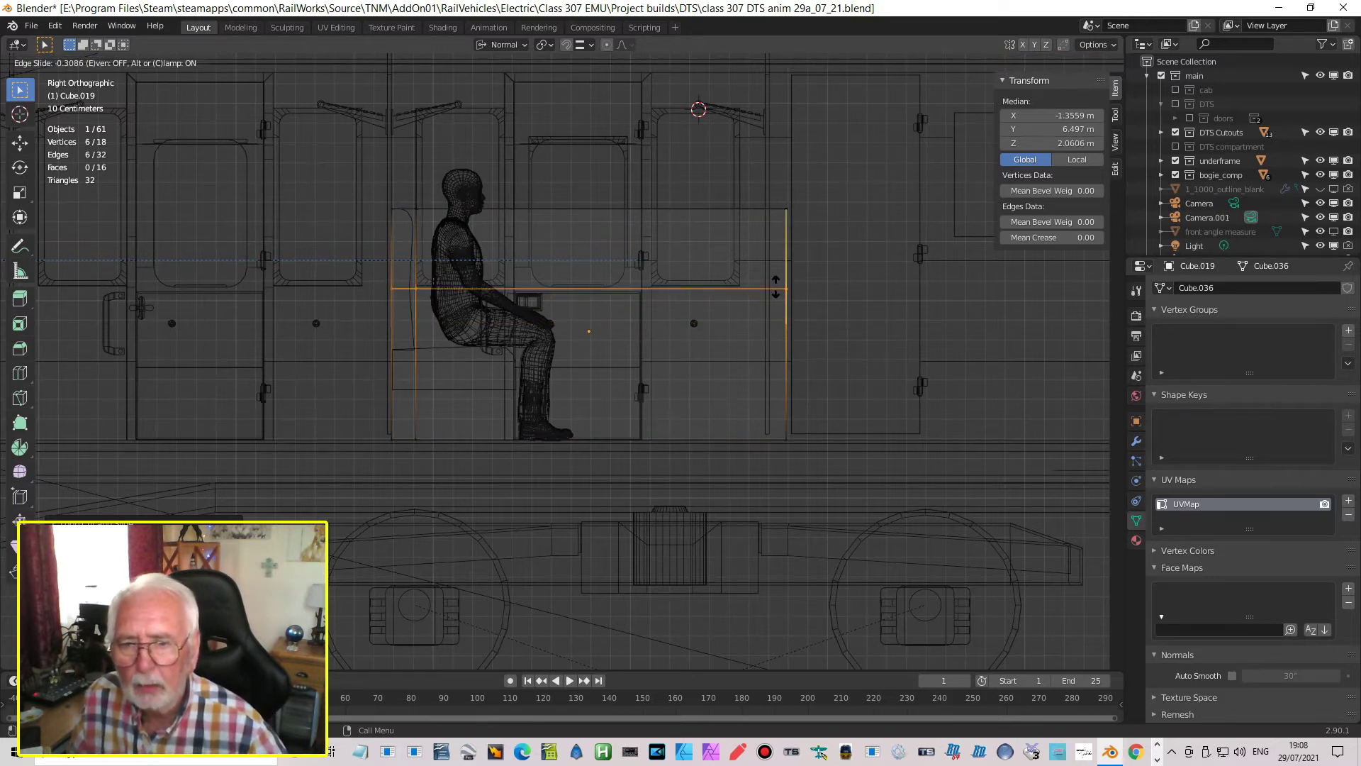
{"action": "left_click", "coordinate": [774, 287]}
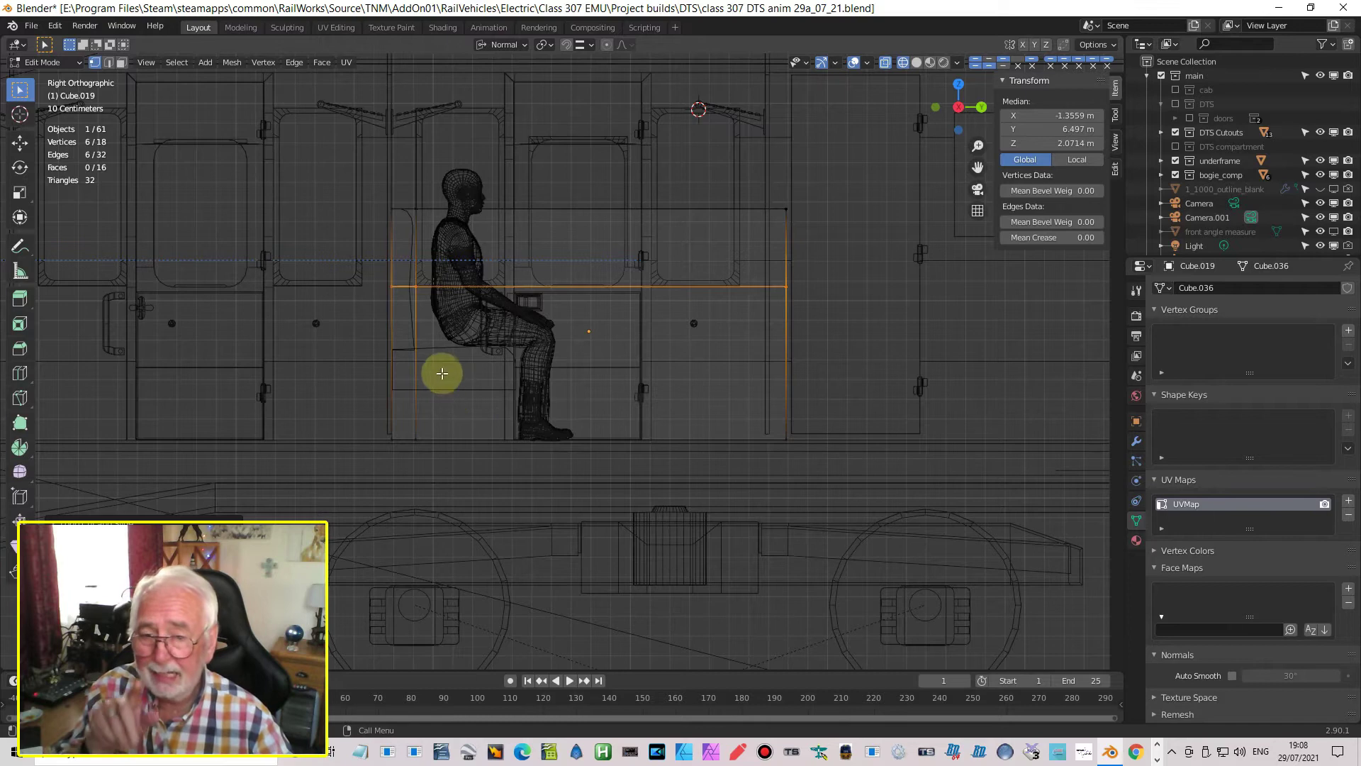
Fill a face between the four vertices of the vertical loop cut above the horizontal cut, behind the passenger's head
{"action": "middle_click_drag", "start_coordinate": [480, 375], "coordinate": [674, 382]}
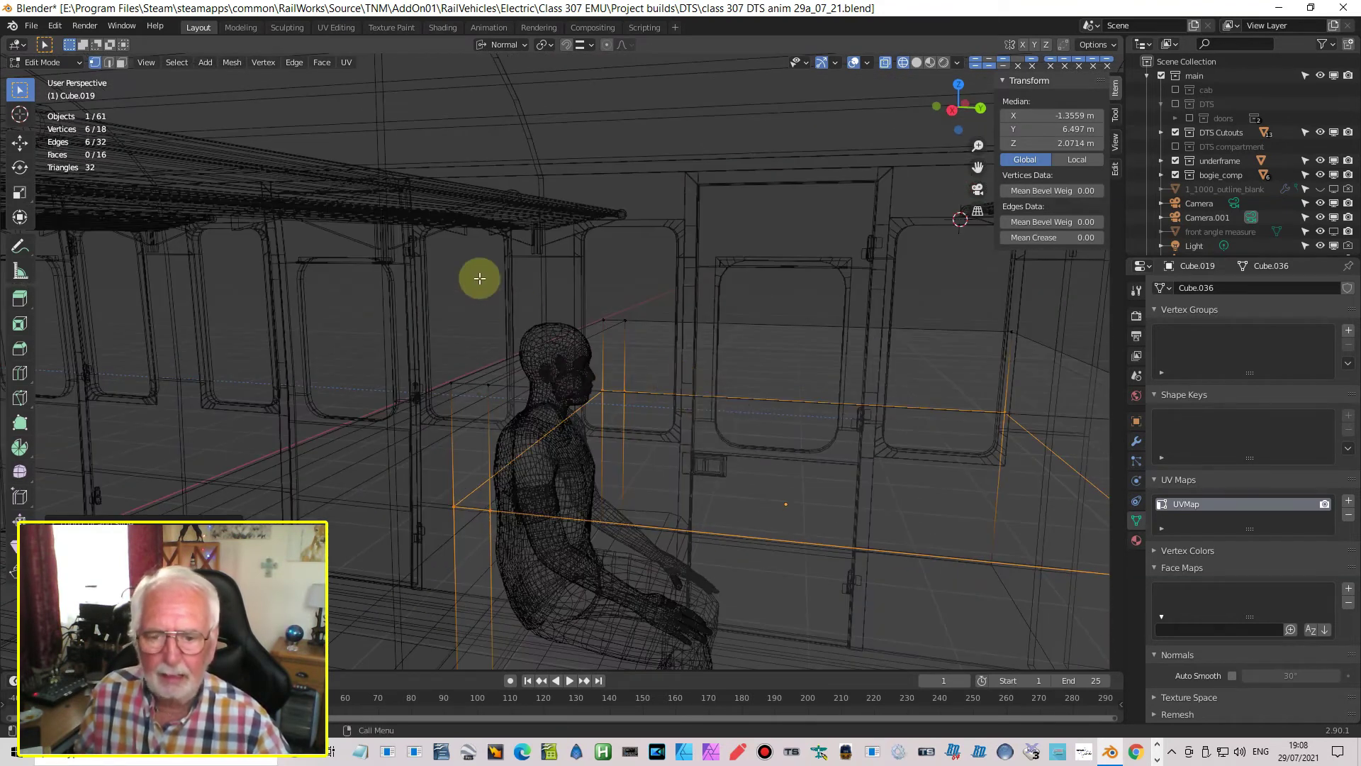
{"action": "left_click", "coordinate": [626, 319]}
{"action": "left_click", "coordinate": [629, 392], "text": "shift"}
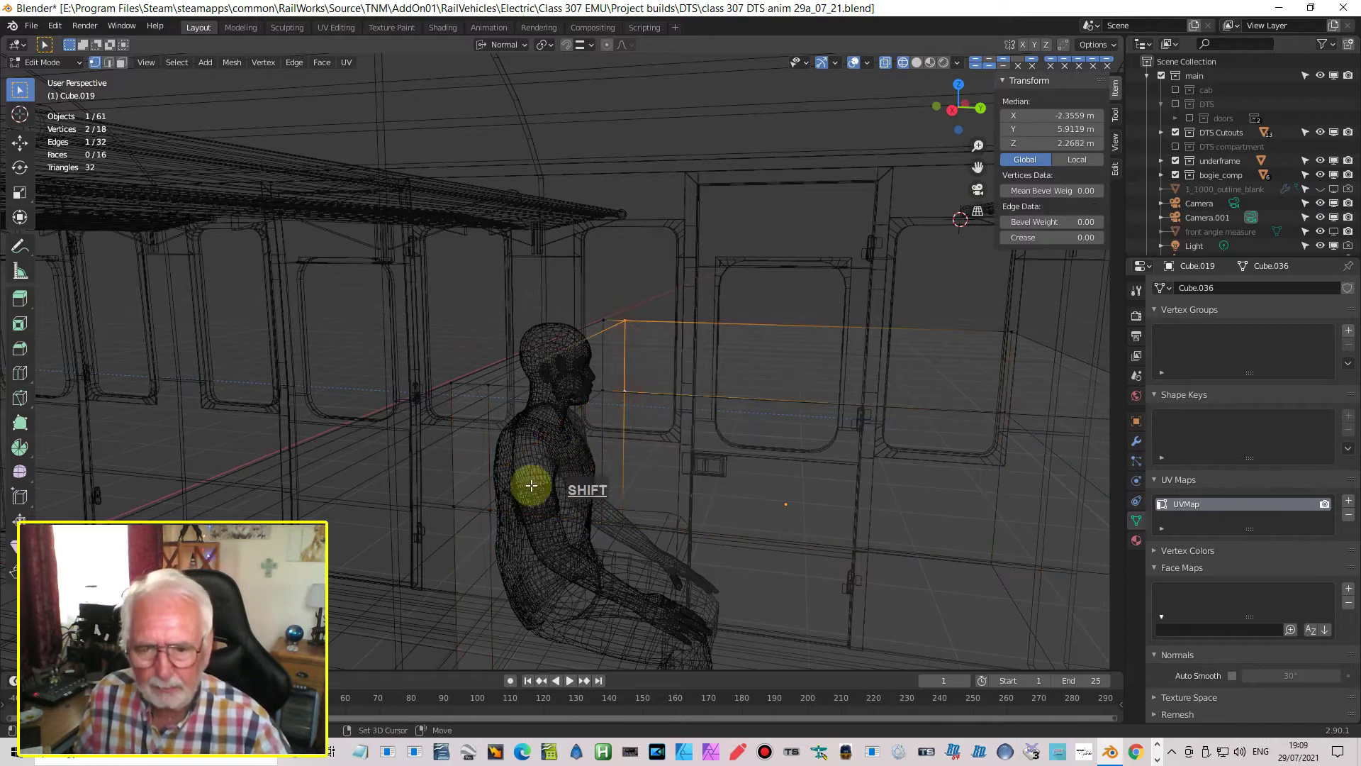
{"action": "left_click", "coordinate": [489, 509], "text": "shift"}
{"action": "left_click", "coordinate": [488, 388], "text": "shift"}
{"action": "key", "text": "f"}
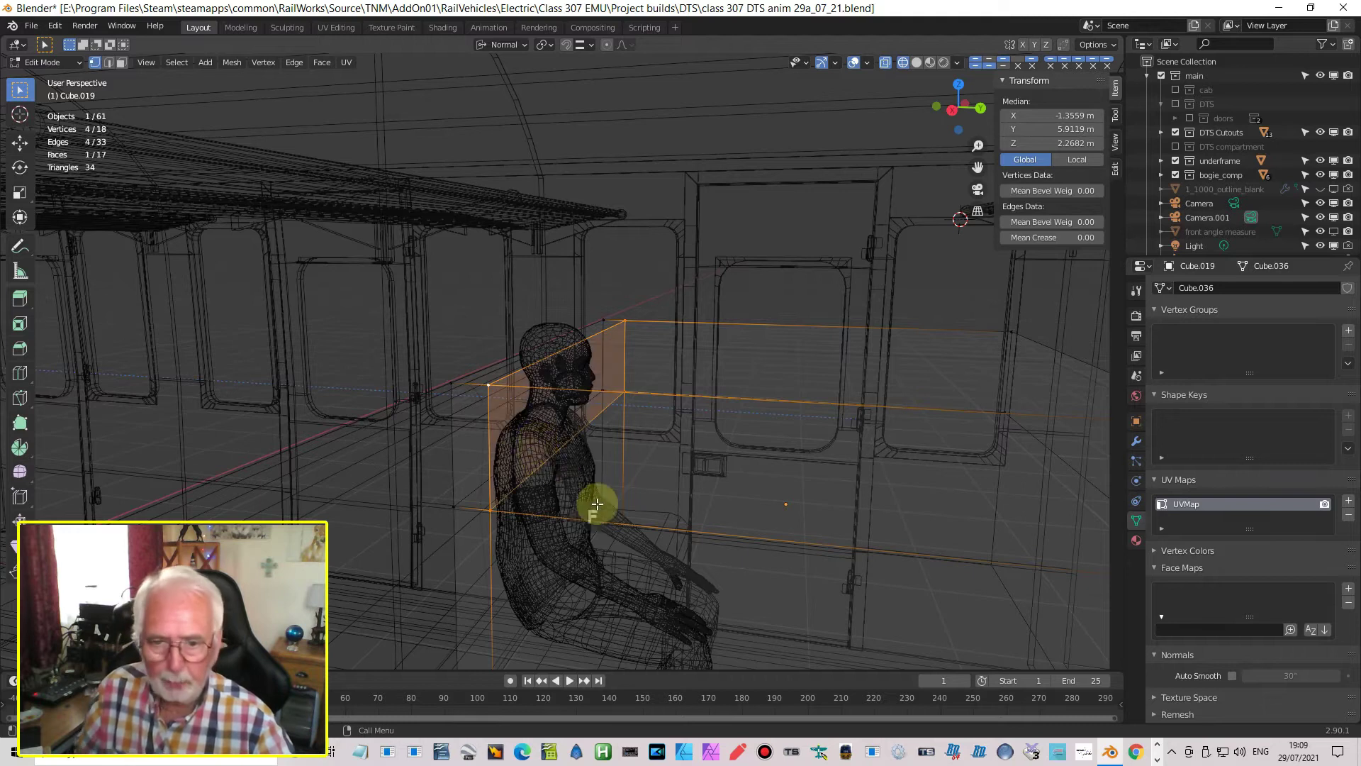
Delete the two top corner vertices at the cube's far end, at Y about 7.790 m and Z 2.465 m
{"action": "middle_click_drag", "start_coordinate": [598, 501], "coordinate": [607, 516], "text": "shift"}
{"action": "middle_click_drag", "start_coordinate": [851, 525], "coordinate": [540, 503], "text": "shift"}
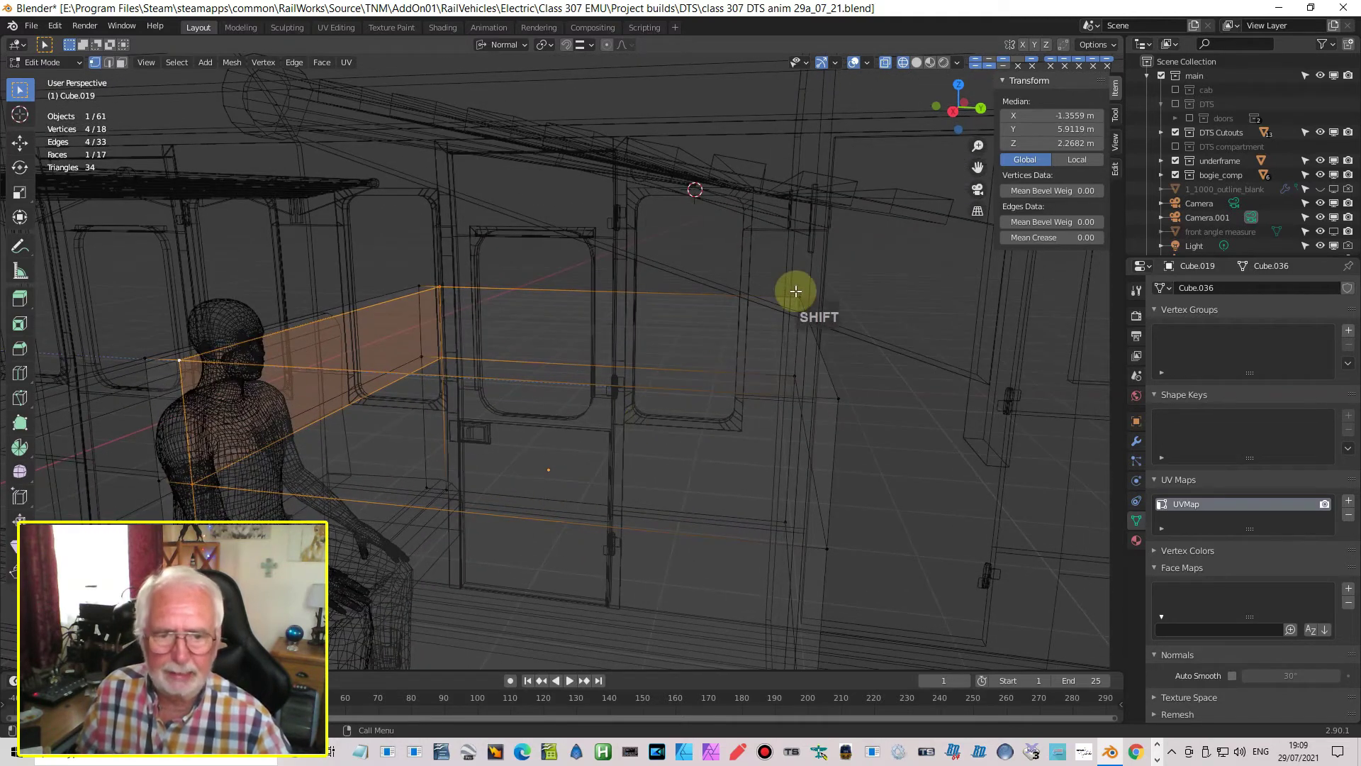
{"action": "left_click", "coordinate": [799, 296]}
{"action": "left_click", "coordinate": [837, 392], "text": "shift"}
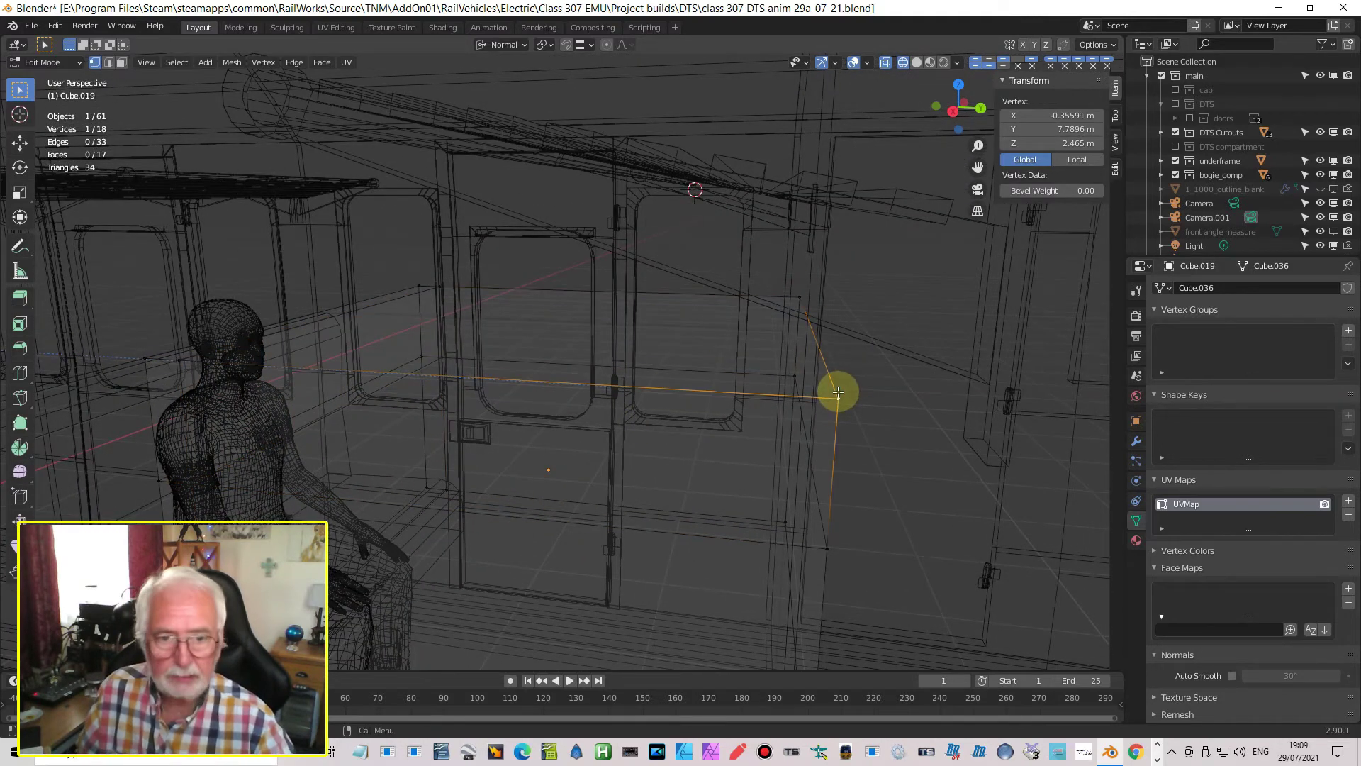
{"action": "key", "text": "x"}
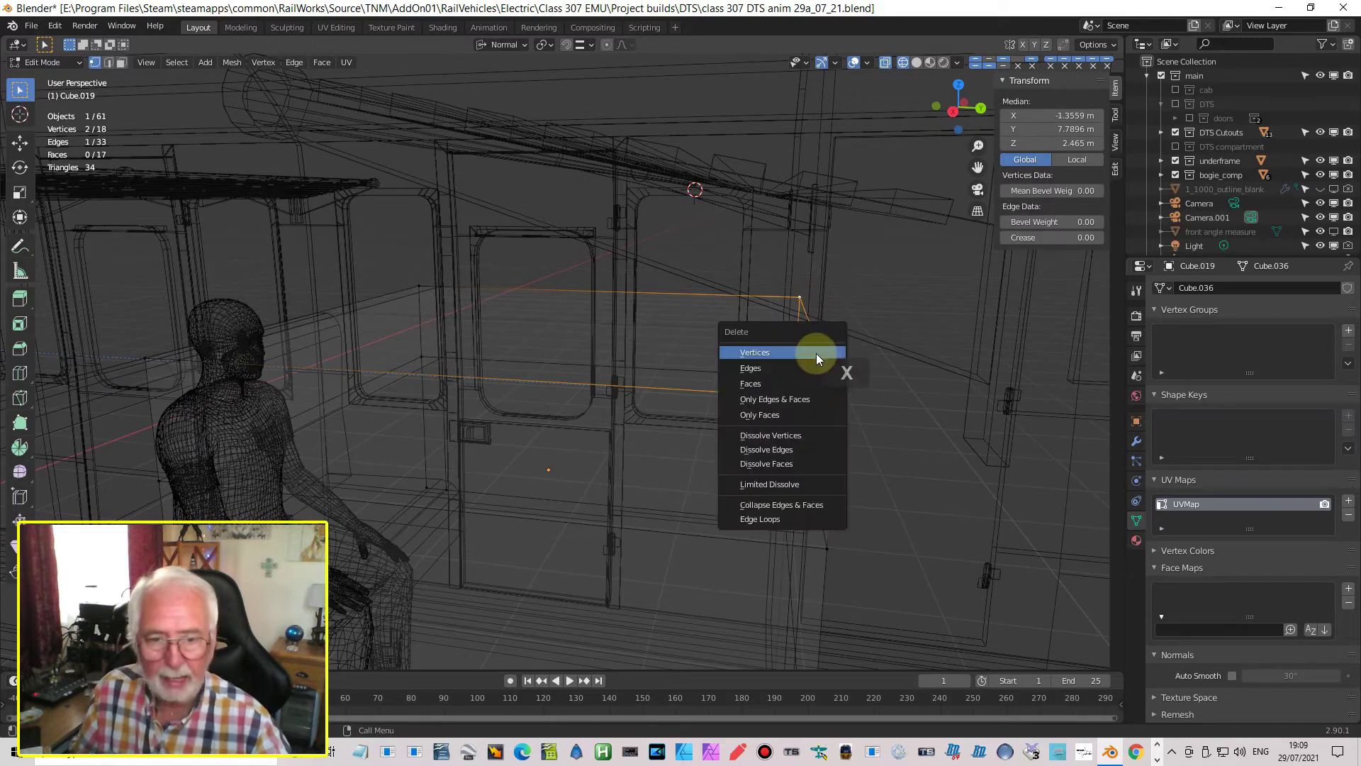
{"action": "left_click", "coordinate": [805, 354]}
Fill the open top of the cube's lower part with a face through its four corner vertices at Z about 2.071 m
{"action": "middle_click_drag", "start_coordinate": [657, 399], "coordinate": [738, 392]}
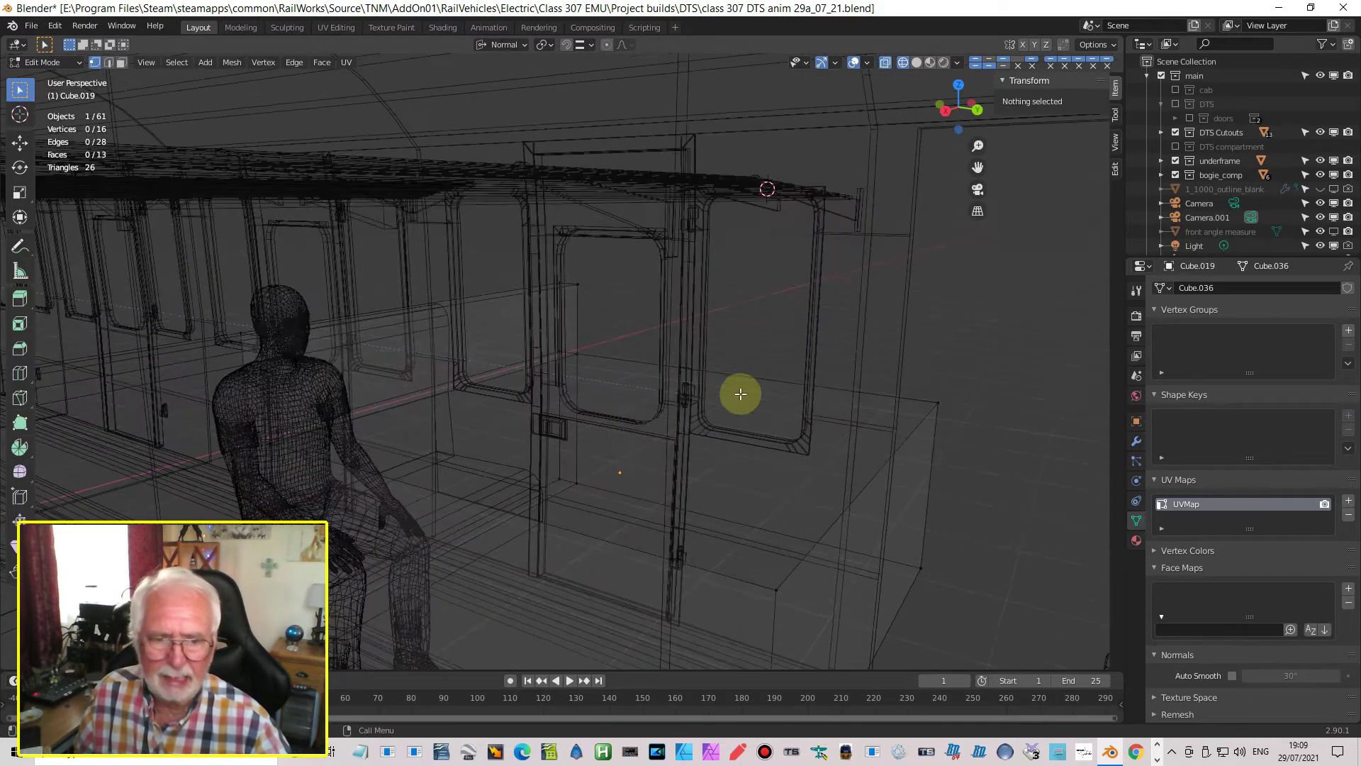
{"action": "left_click", "coordinate": [934, 400]}
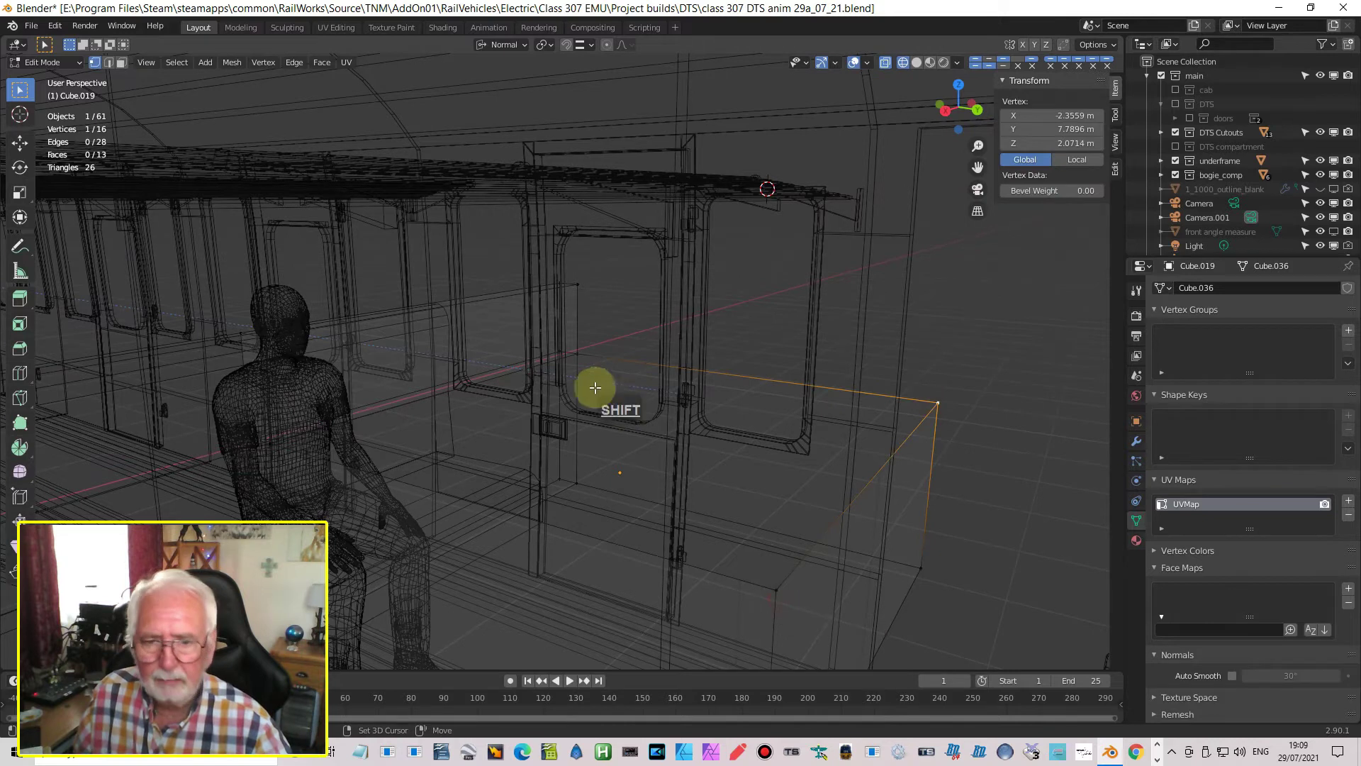
{"action": "left_click", "coordinate": [576, 354], "text": "shift"}
{"action": "middle_click_drag", "start_coordinate": [501, 444], "coordinate": [778, 389], "text": "shift"}
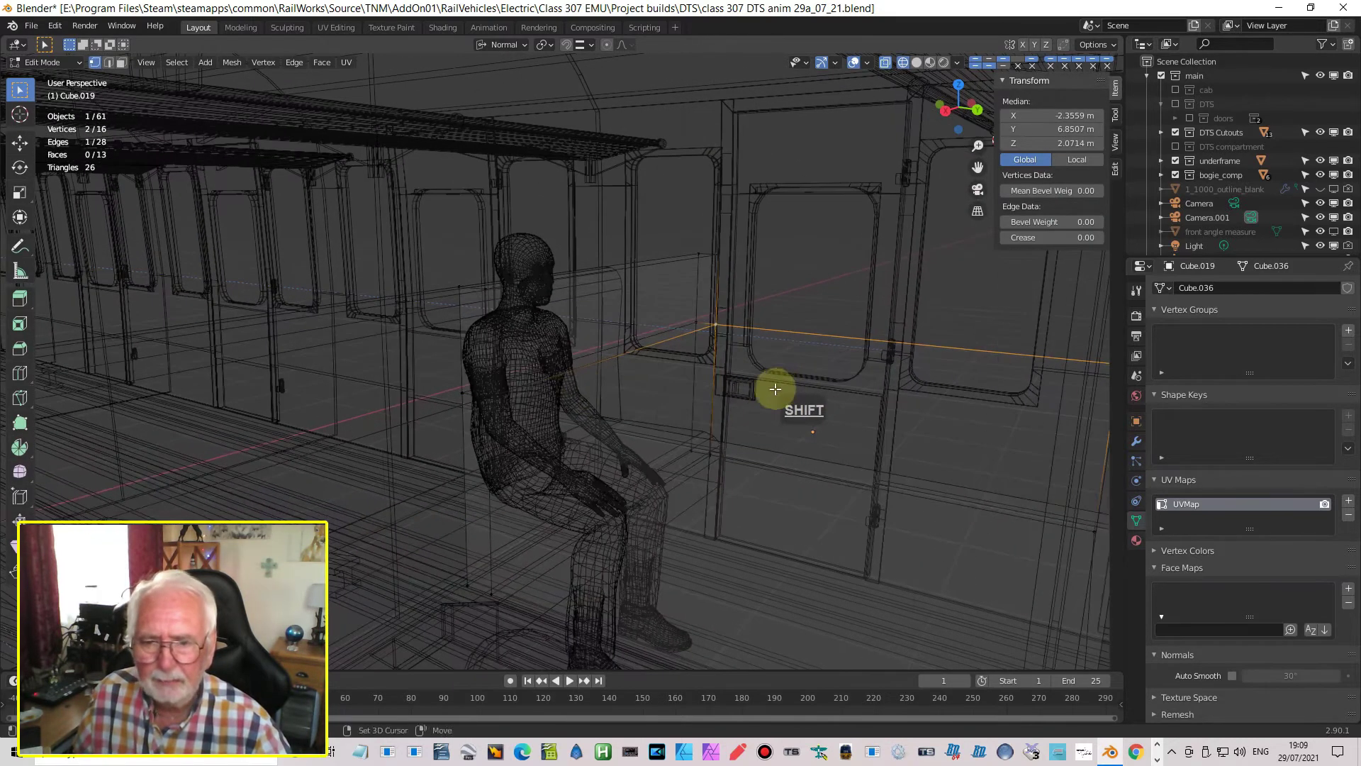
{"action": "left_click", "coordinate": [496, 396], "text": "shift"}
{"action": "middle_click_drag", "start_coordinate": [626, 490], "coordinate": [829, 480], "text": "shift"}
{"action": "left_click", "coordinate": [846, 492], "text": "shift"}
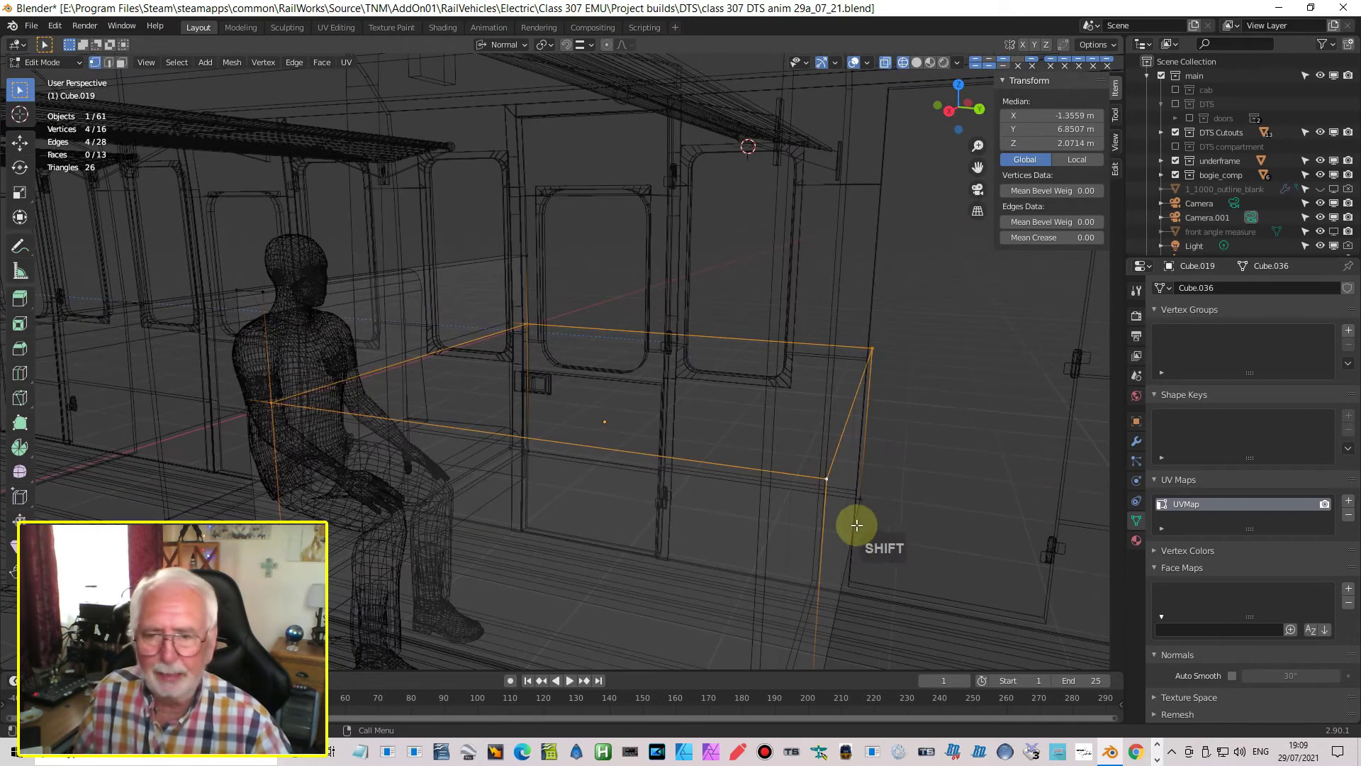
{"action": "key", "text": "f"}
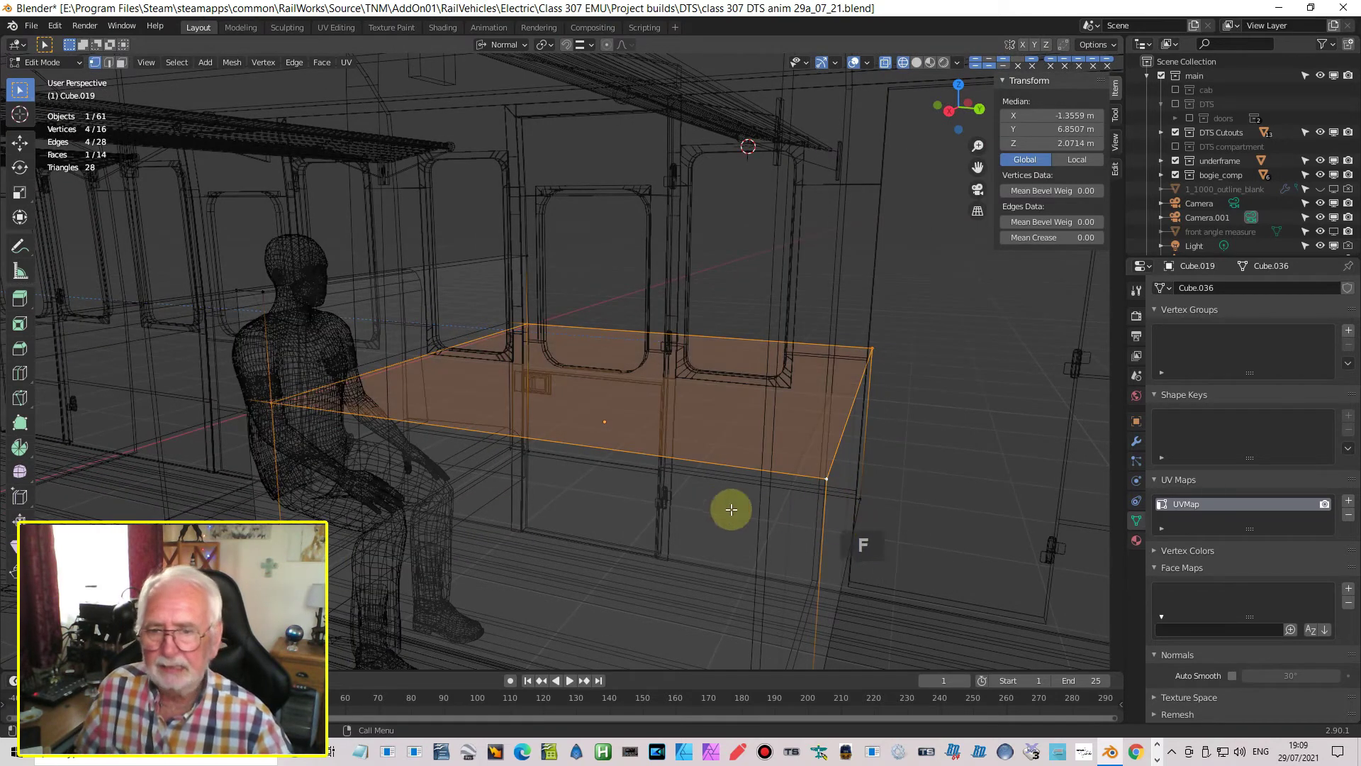
Switch to face selection and select the upright filled face to check the stepped shape from other angles
{"action": "middle_click_drag", "start_coordinate": [279, 304], "coordinate": [325, 297]}
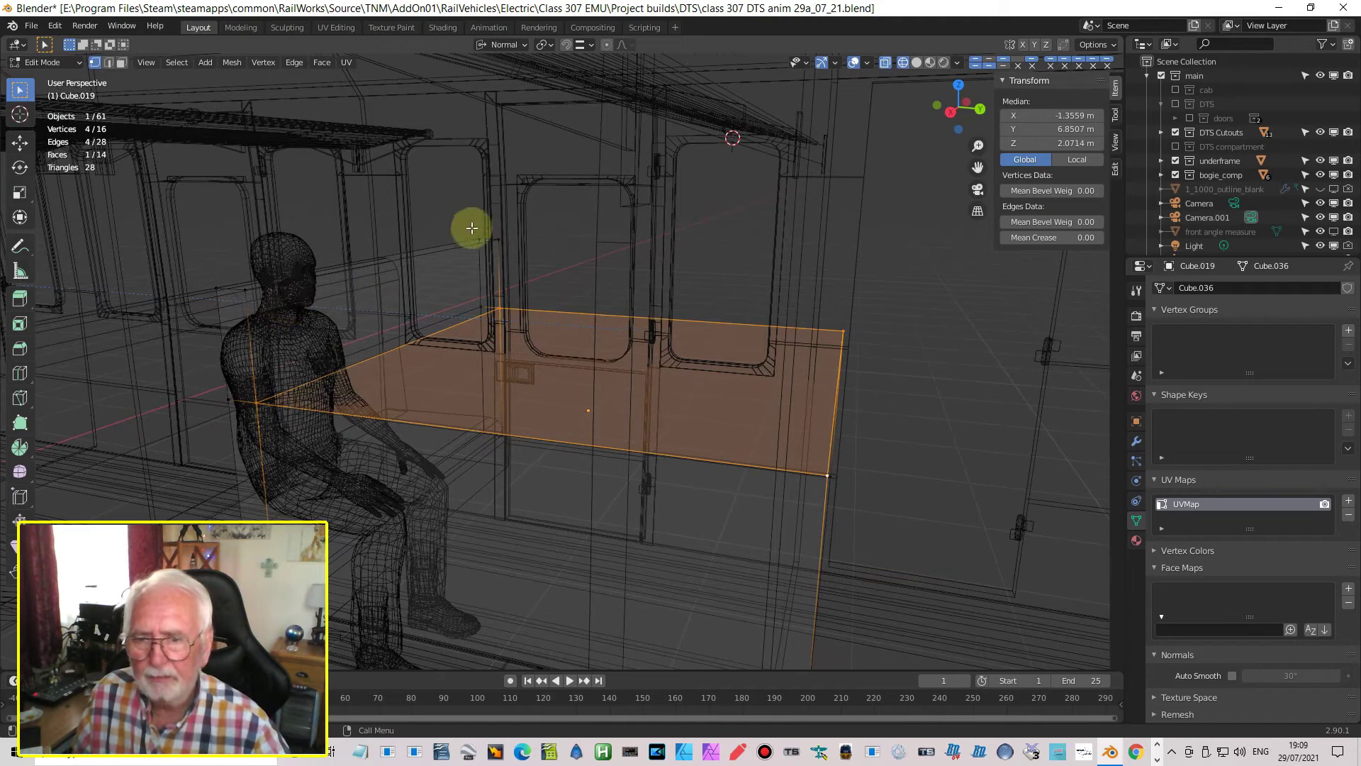
{"action": "middle_click_drag", "start_coordinate": [434, 273], "coordinate": [284, 177]}
{"action": "key", "text": "Caps_Lock"}
{"action": "left_click", "coordinate": [122, 63]}
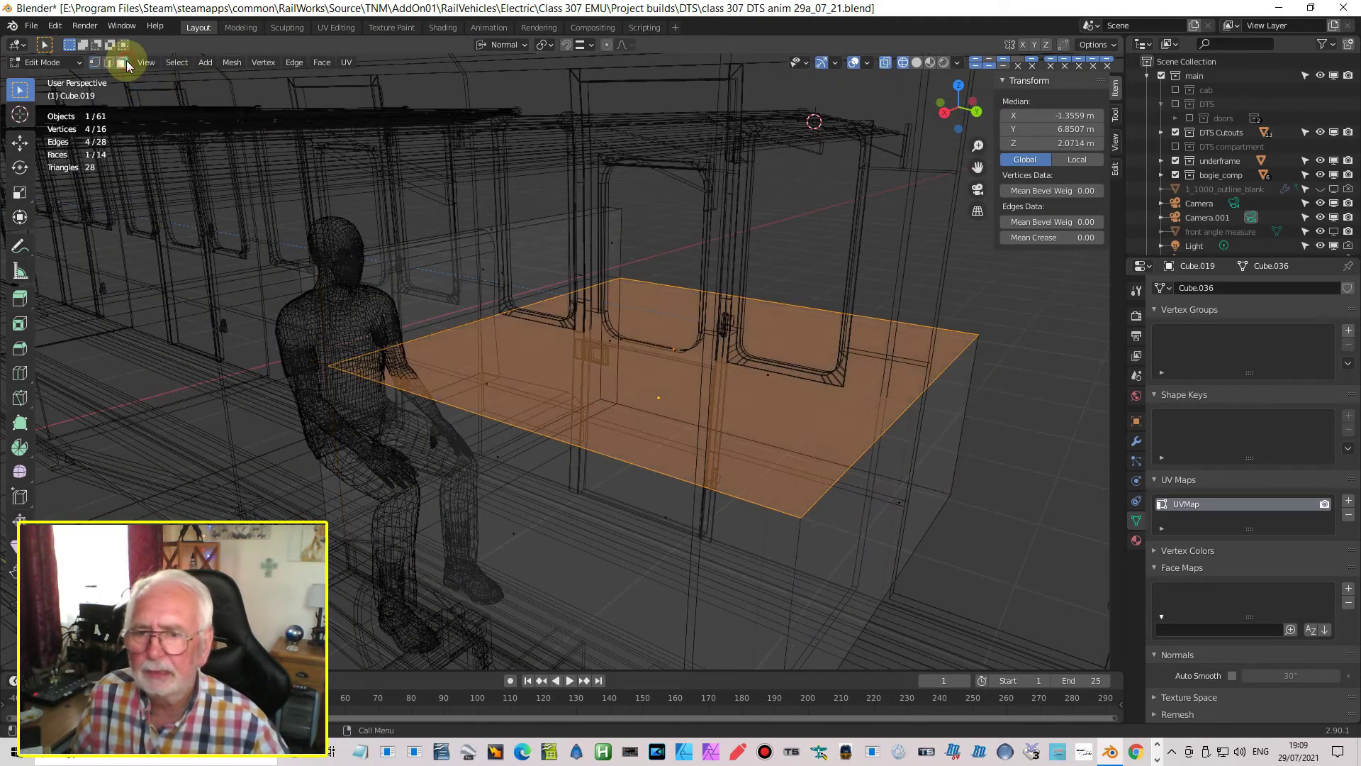
{"action": "left_click", "coordinate": [508, 272]}
{"action": "mouse_move", "coordinate": [729, 390]}
{"action": "middle_mouse_down"}
{"action": "mouse_move", "coordinate": [721, 370]}
{"action": "mouse_move", "coordinate": [696, 398]}
{"action": "mouse_move", "coordinate": [722, 376]}
{"action": "middle_mouse_up"}
Scale the whole stepped object along X in the back view, thinning it to a panel about 0.0165 m thick
{"action": "key", "text": "Tab"}
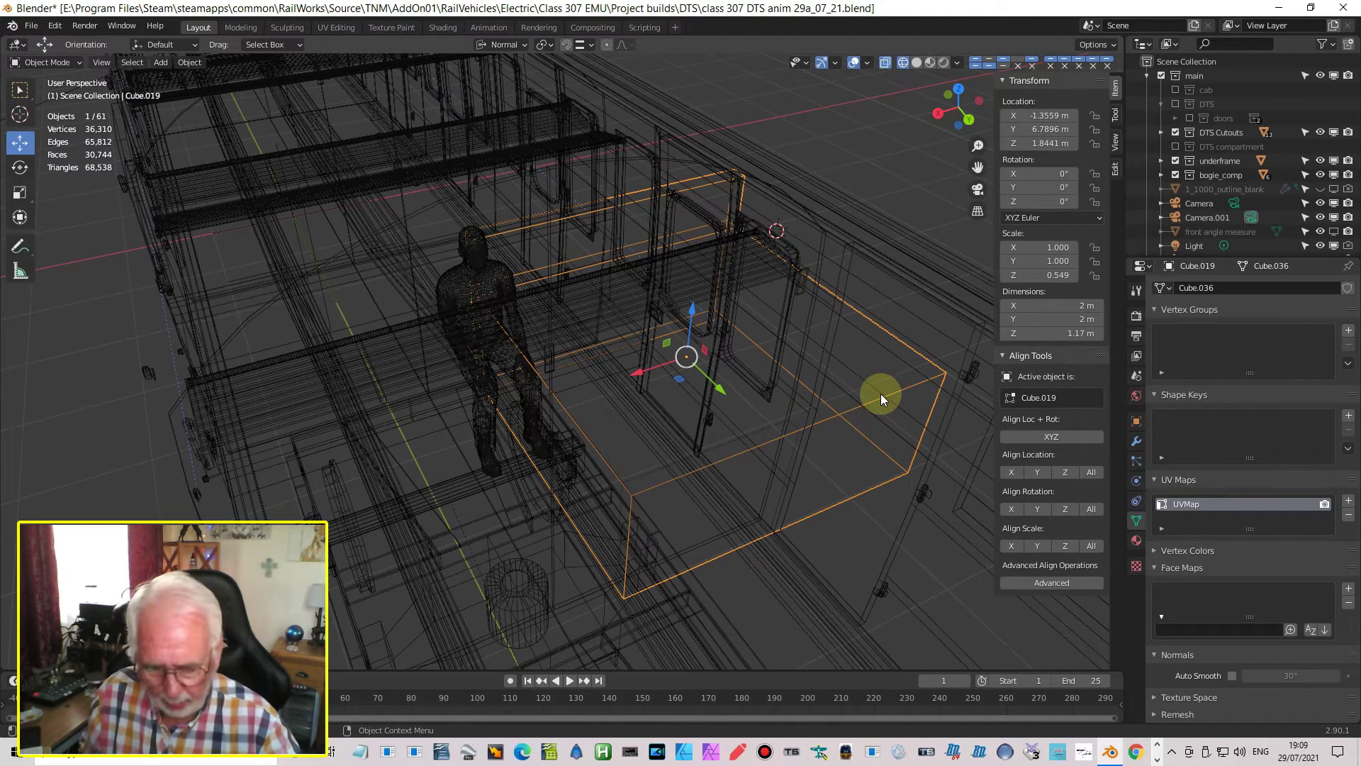
{"action": "key", "text": "ctrl+KP_1"}
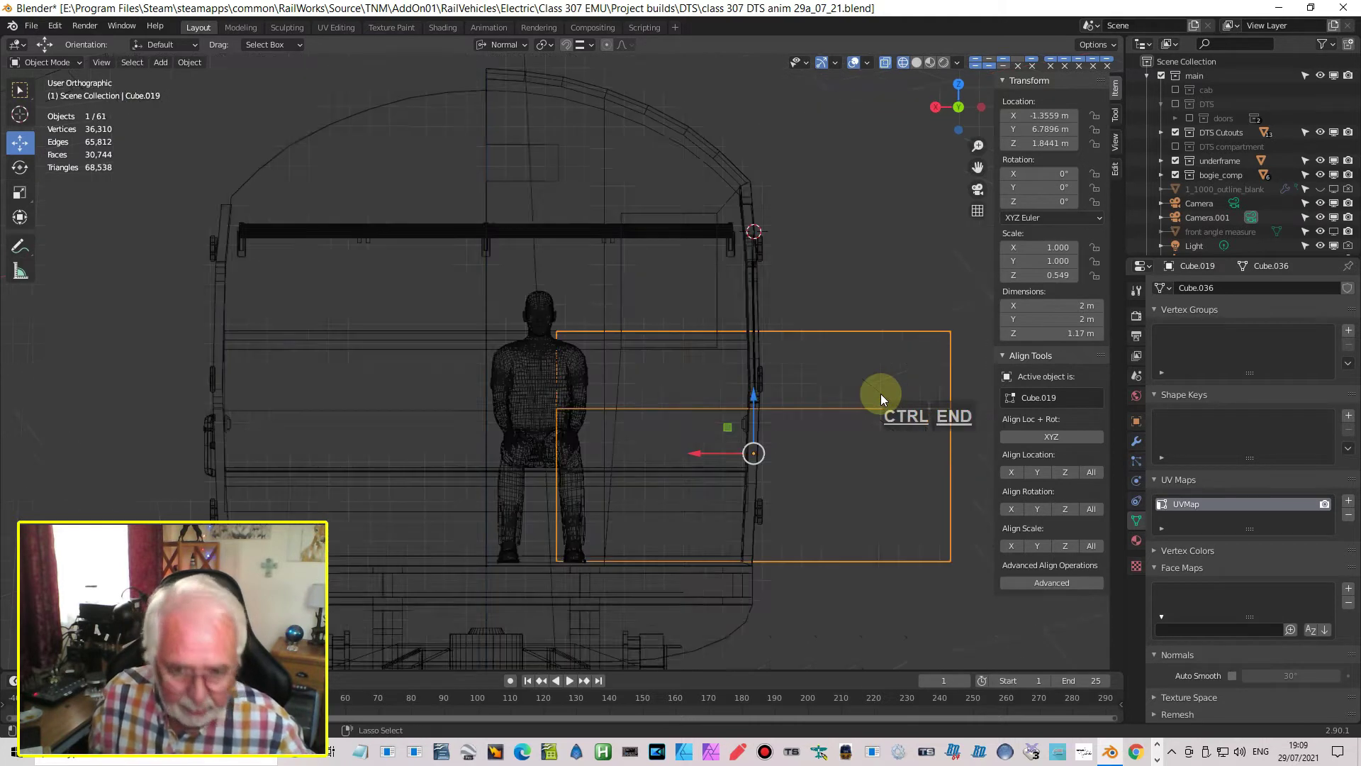
{"action": "key", "text": "s"}
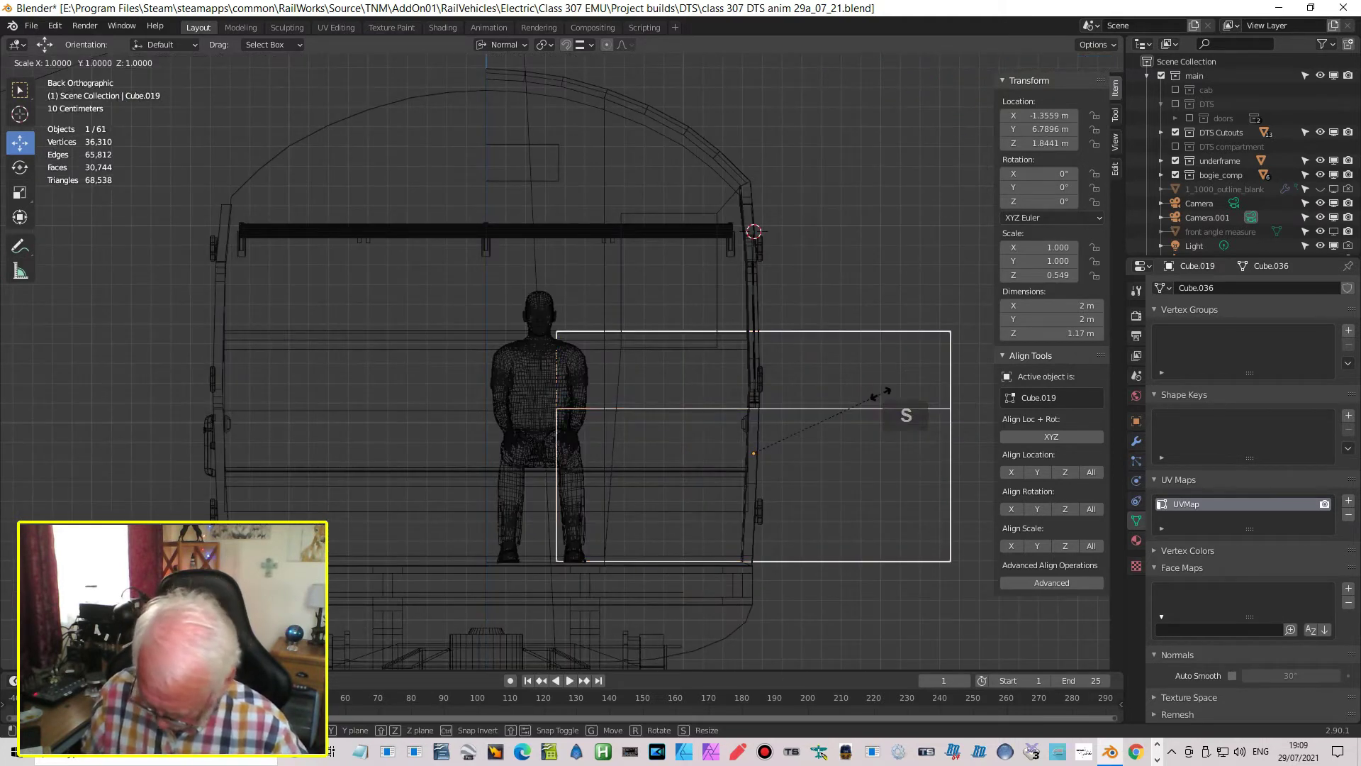
{"action": "key", "text": "x"}
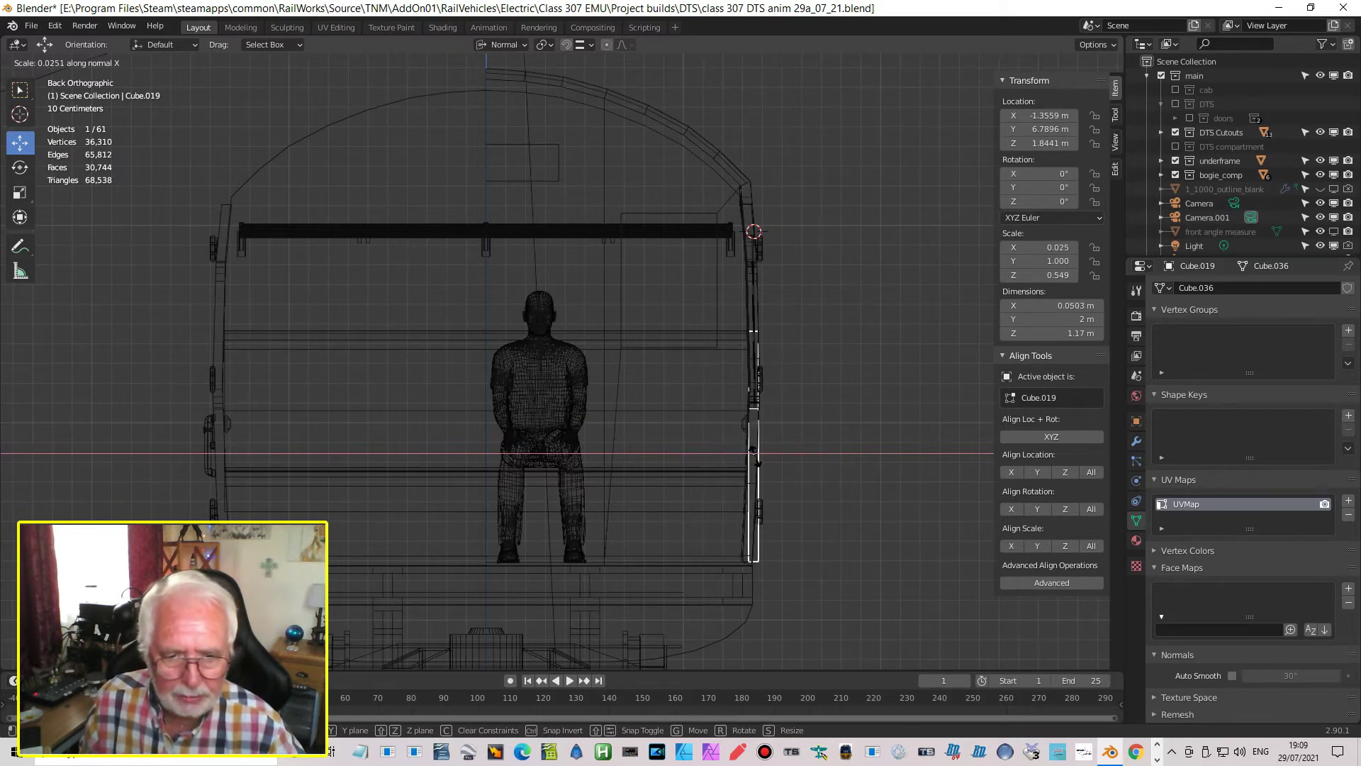
{"action": "left_click", "coordinate": [781, 423]}
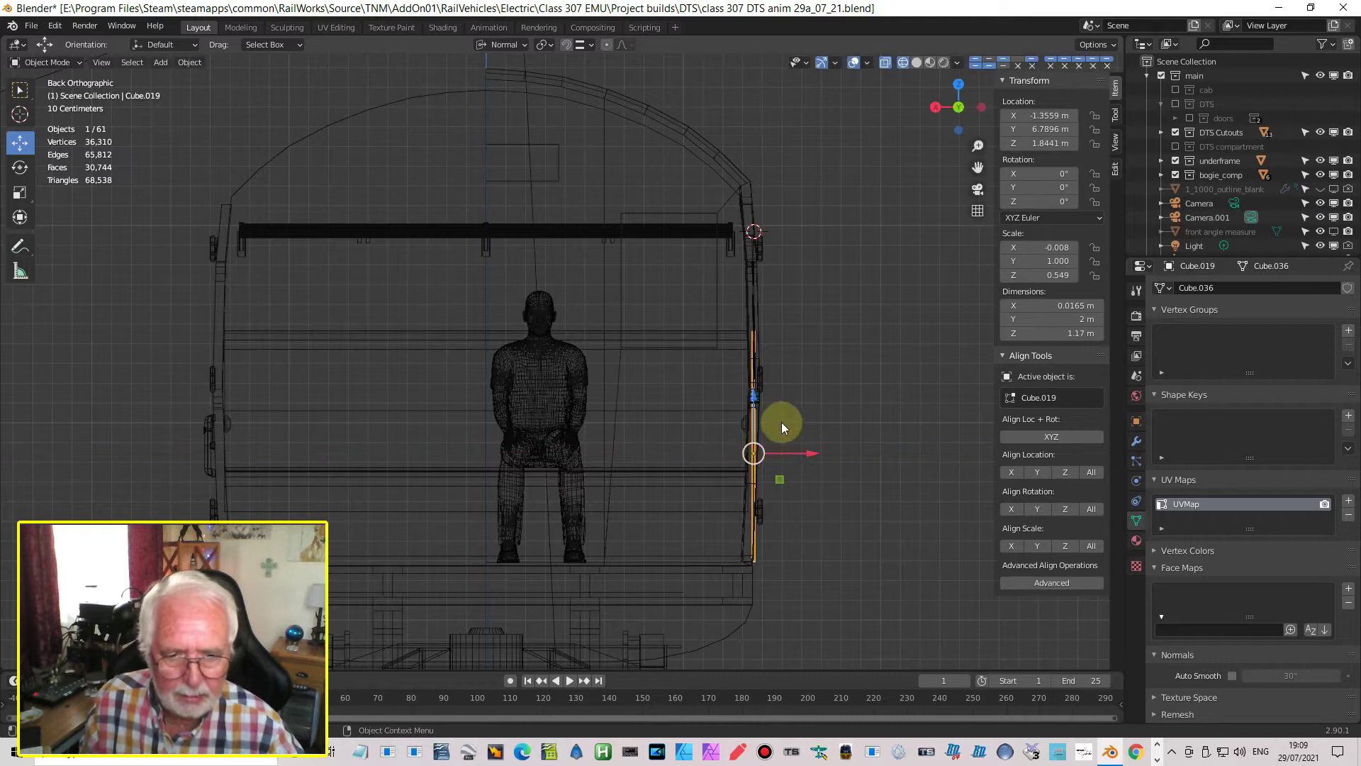
Move the thin panel along X to about -1.279 m so it sits just inside the carriage side wall
{"action": "left_click_drag", "start_coordinate": [809, 458], "coordinate": [794, 461]}
{"action": "scroll", "coordinate": [810, 465], "scroll_direction": "up", "scroll_amount": 5}
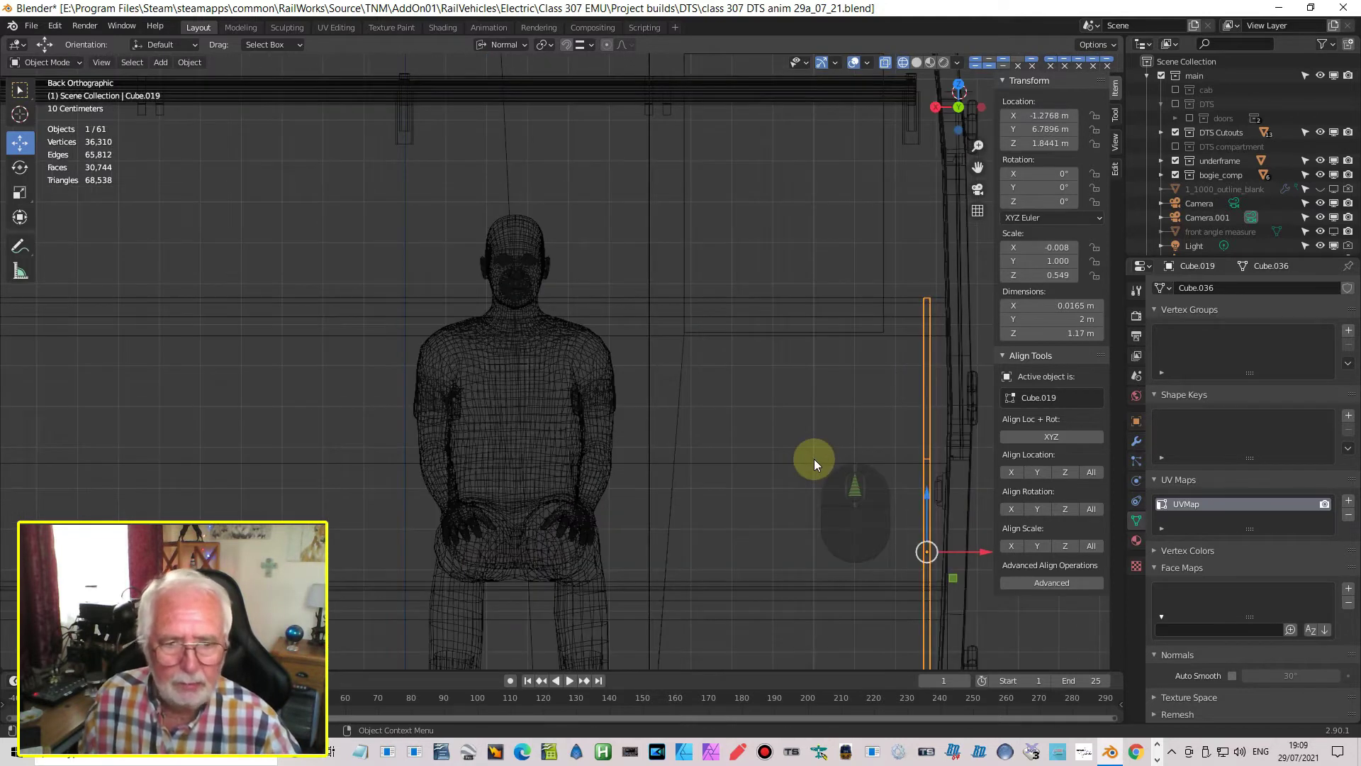
{"action": "middle_click_drag", "start_coordinate": [844, 434], "coordinate": [556, 325], "text": "shift"}
{"action": "scroll", "coordinate": [665, 398], "scroll_direction": "up", "scroll_amount": 1}
{"action": "middle_click_drag", "start_coordinate": [668, 390], "coordinate": [700, 292], "text": "shift"}
{"action": "left_click_drag", "start_coordinate": [702, 296], "coordinate": [706, 296], "text": "shift"}
{"action": "middle_click_drag", "start_coordinate": [706, 305], "coordinate": [688, 433], "text": "shift"}
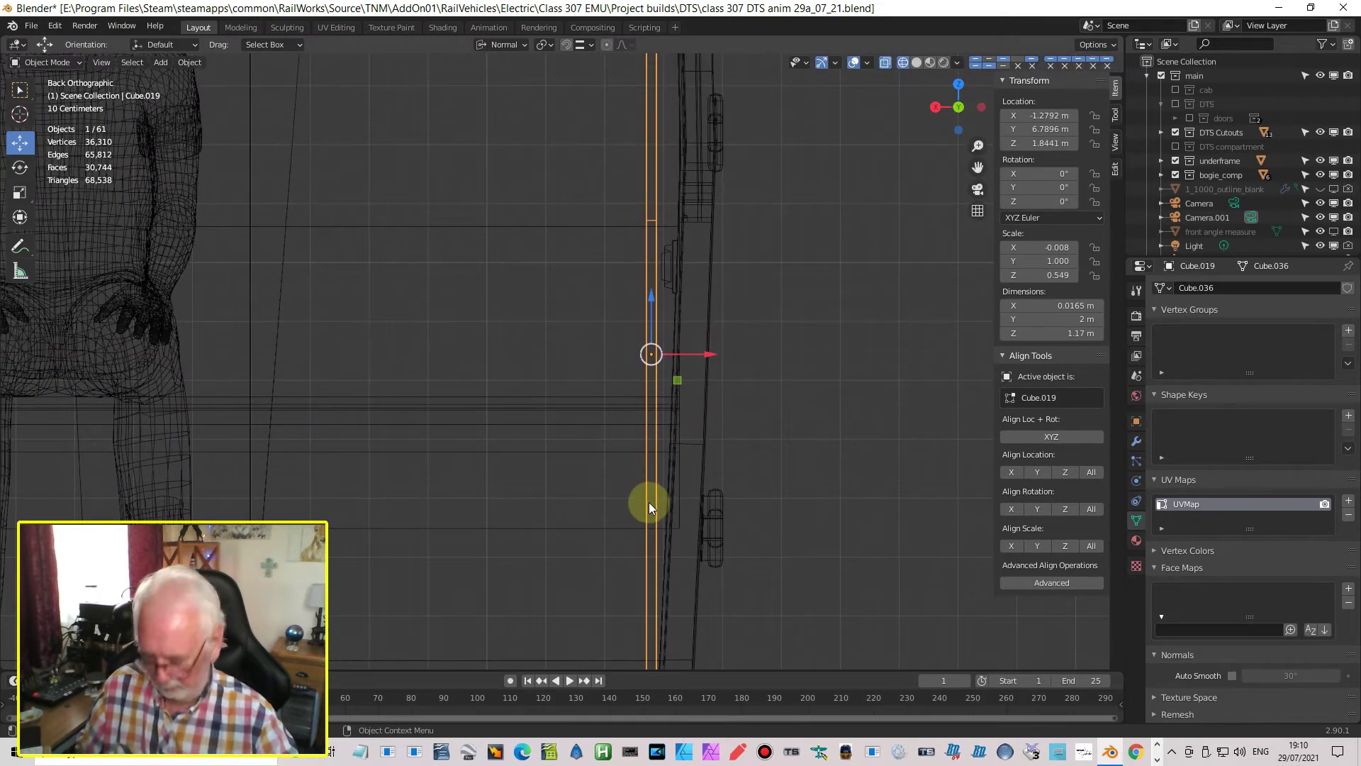
Add a horizontal loop cut to the panel's lower part at Z about 1.692 m and move it along X to about -1.300 m
{"action": "key", "text": "Tab"}
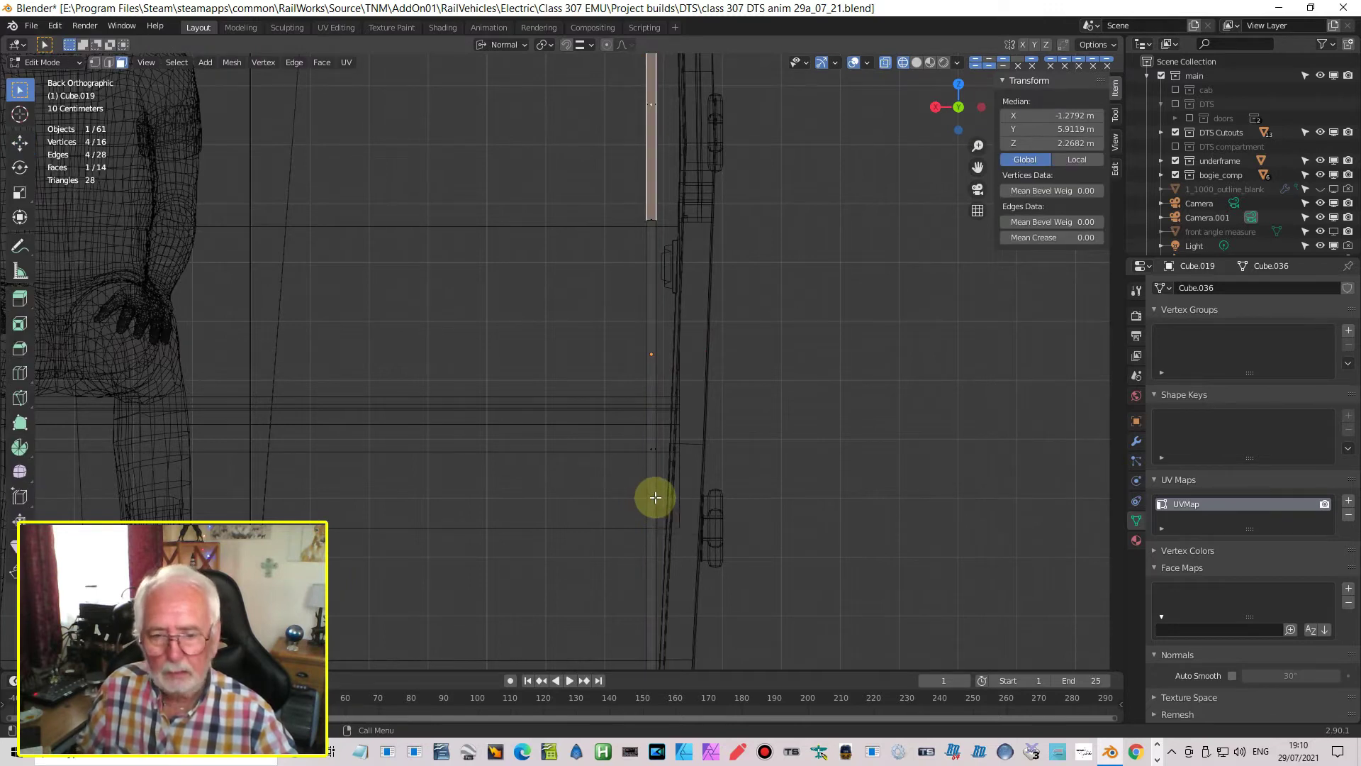
{"action": "key", "text": "ctrl+r"}
{"action": "left_click", "coordinate": [658, 452]}
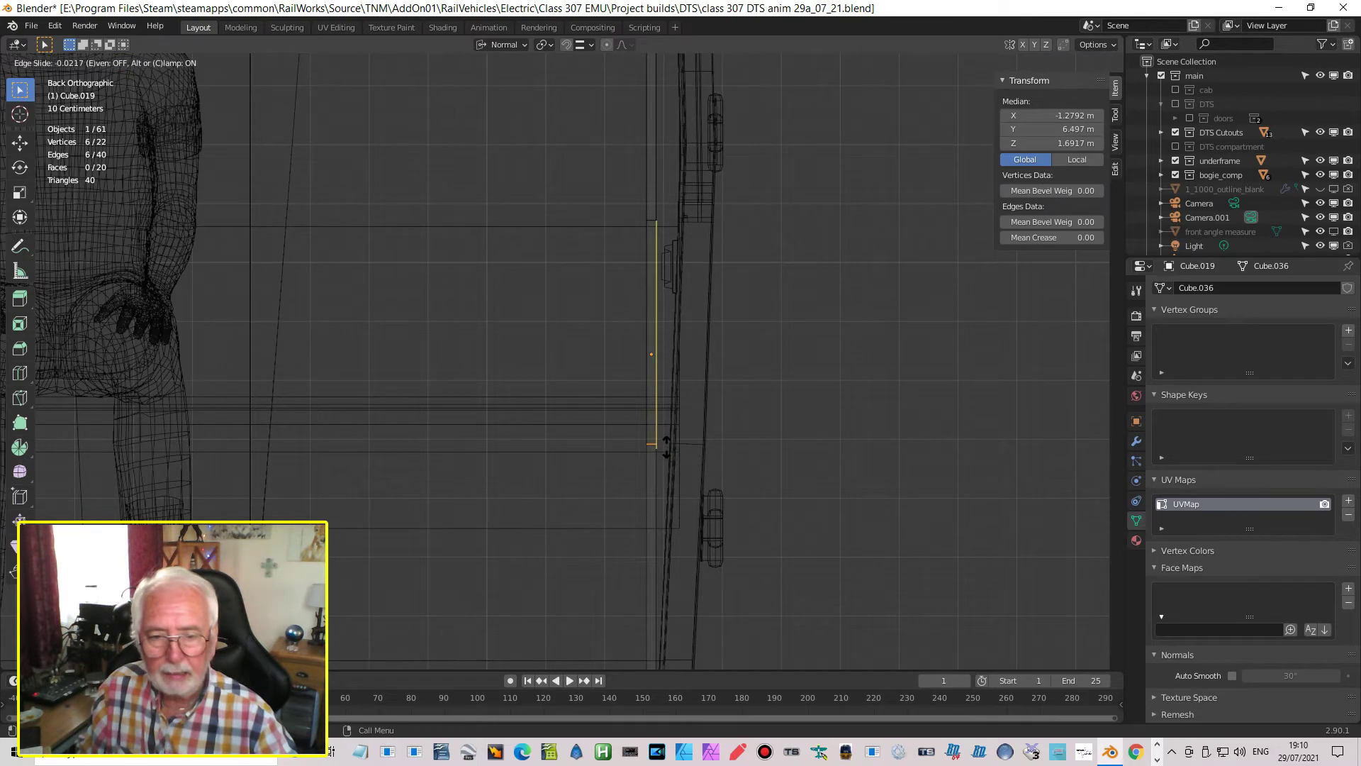
{"action": "left_click", "coordinate": [660, 459]}
{"action": "key", "text": "g"}
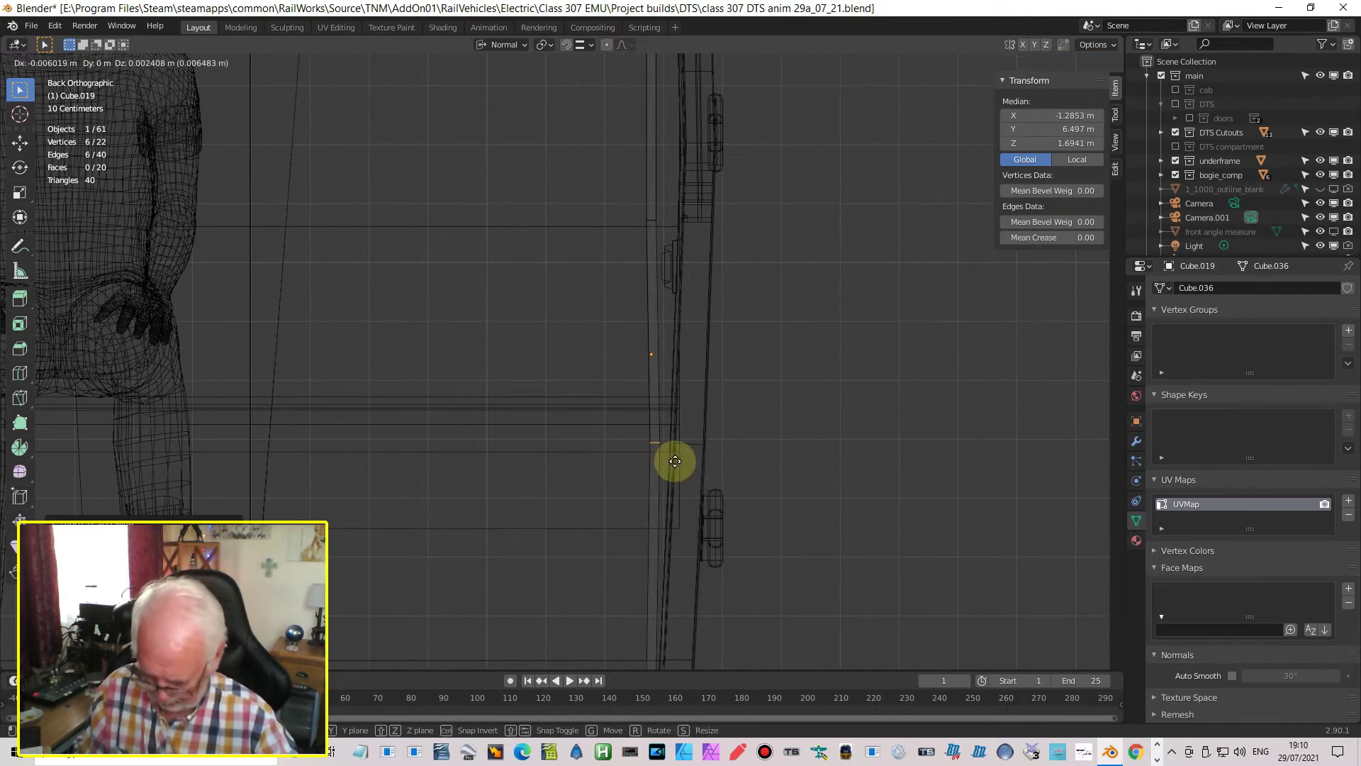
{"action": "key", "text": "x"}
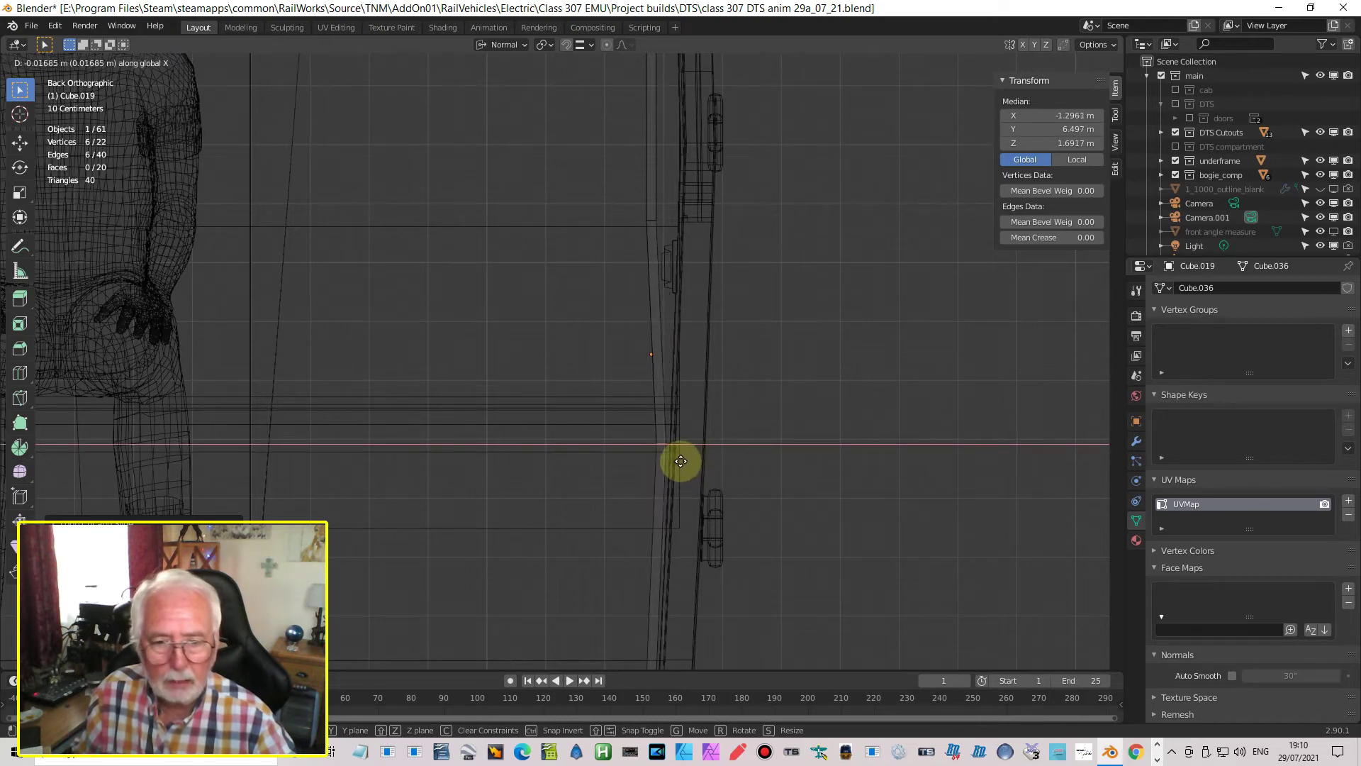
{"action": "left_click", "coordinate": [683, 455]}
{"action": "scroll", "coordinate": [720, 362], "scroll_direction": "down", "scroll_amount": 2}
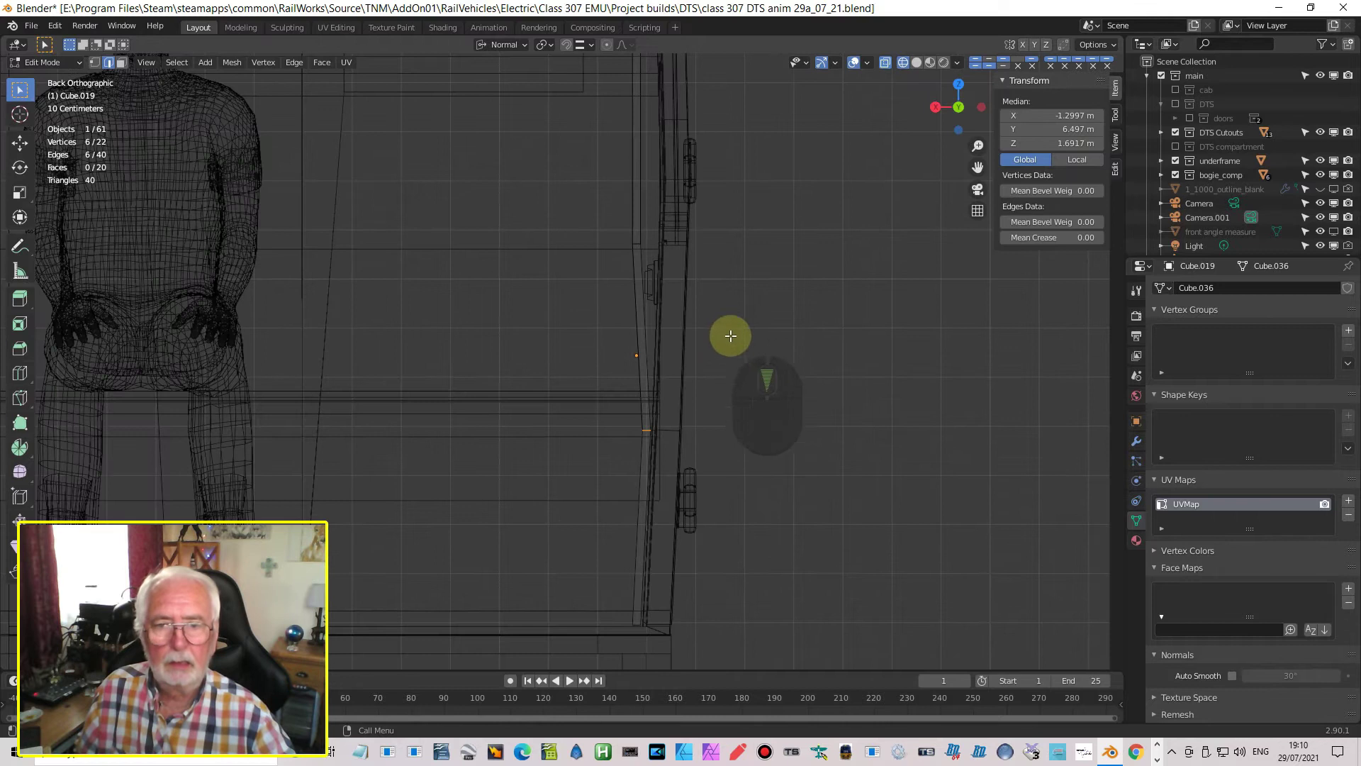
{"action": "middle_click_drag", "start_coordinate": [731, 335], "coordinate": [754, 526], "text": "shift"}
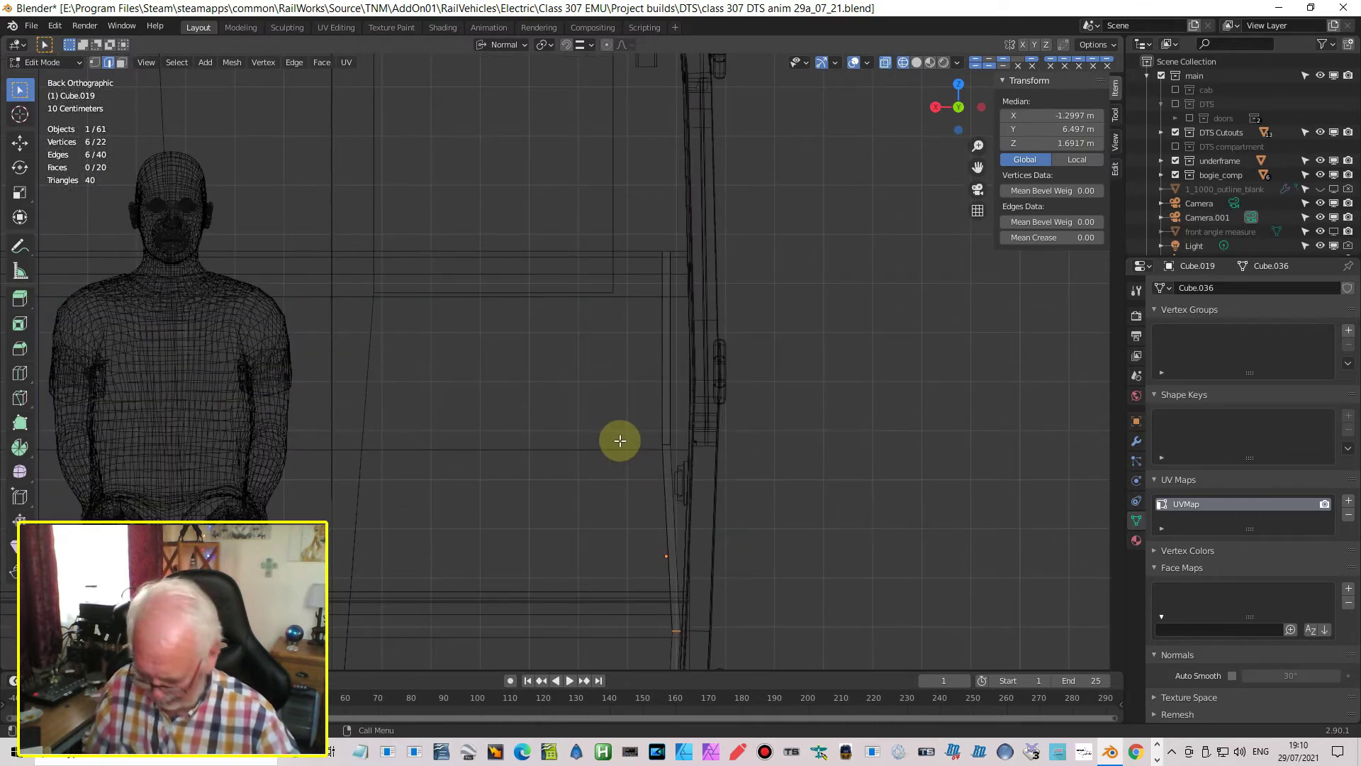
{"action": "key", "text": "ctrl+a"}
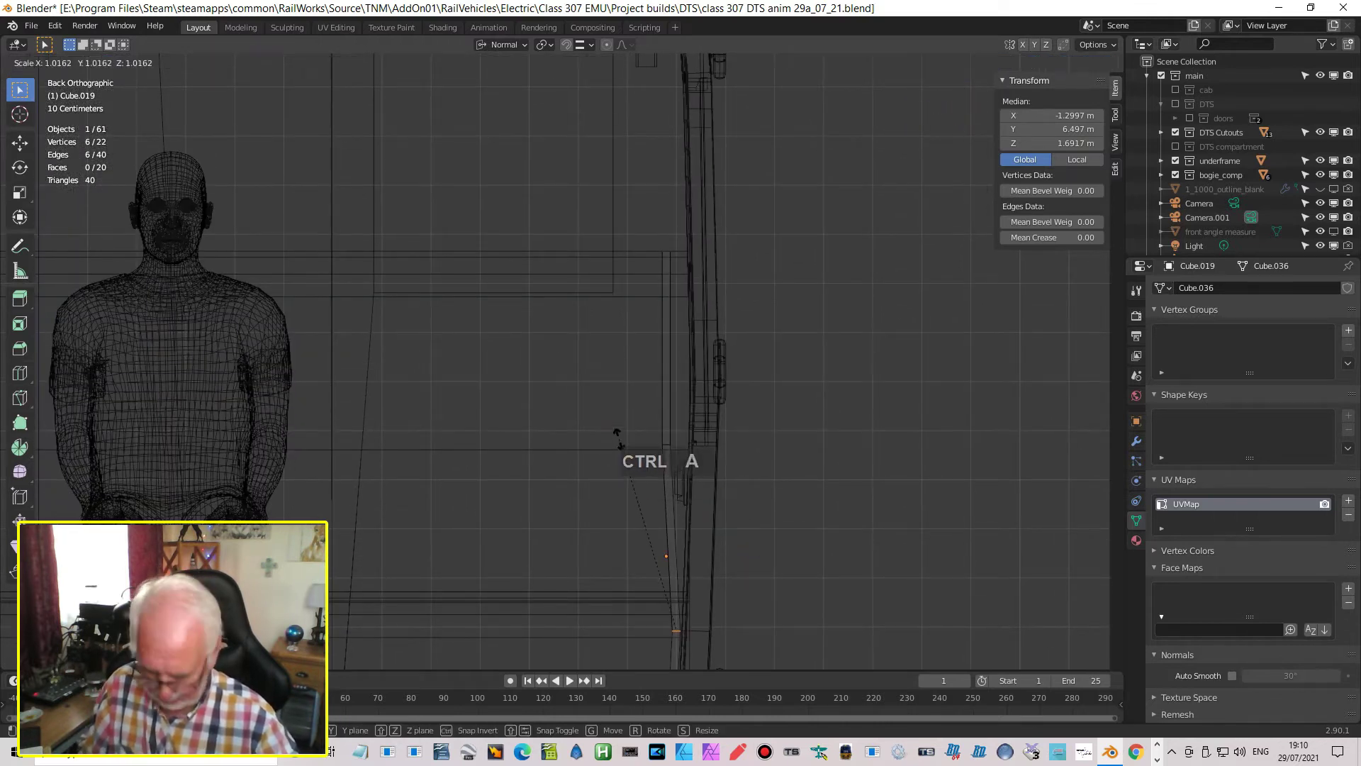
{"action": "right_click", "coordinate": [621, 434]}
{"action": "left_click_drag", "start_coordinate": [609, 428], "coordinate": [738, 476], "text": "shift"}
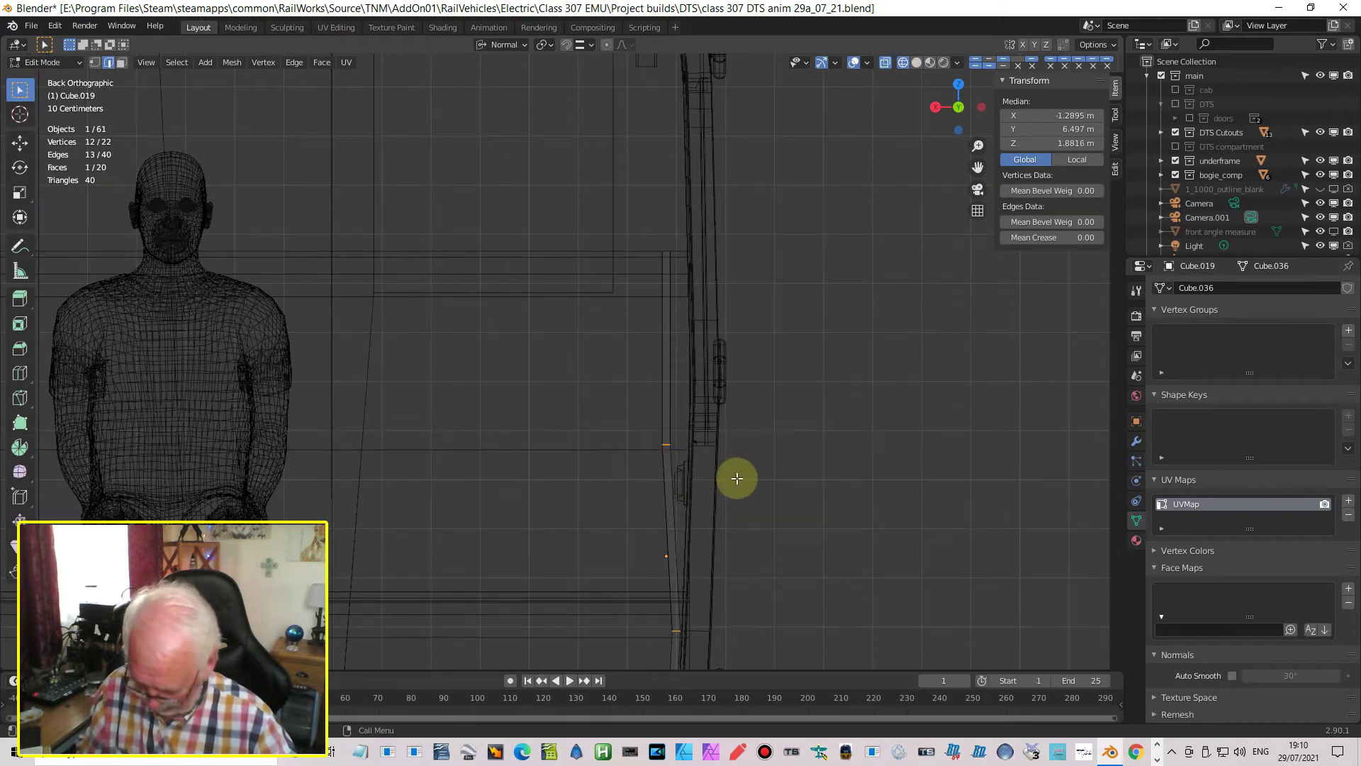
{"action": "key", "text": "g"}
{"action": "key", "text": "x"}
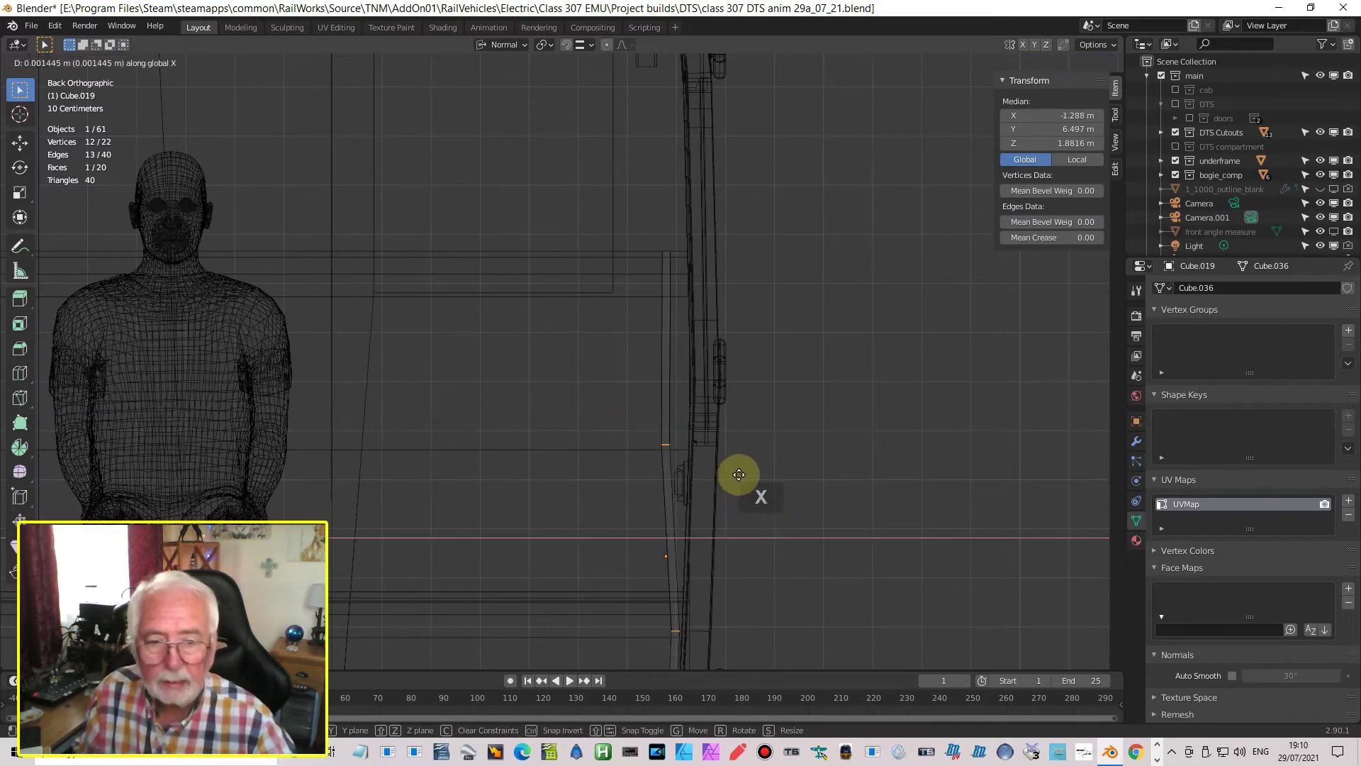
{"action": "key", "text": "Escape"}
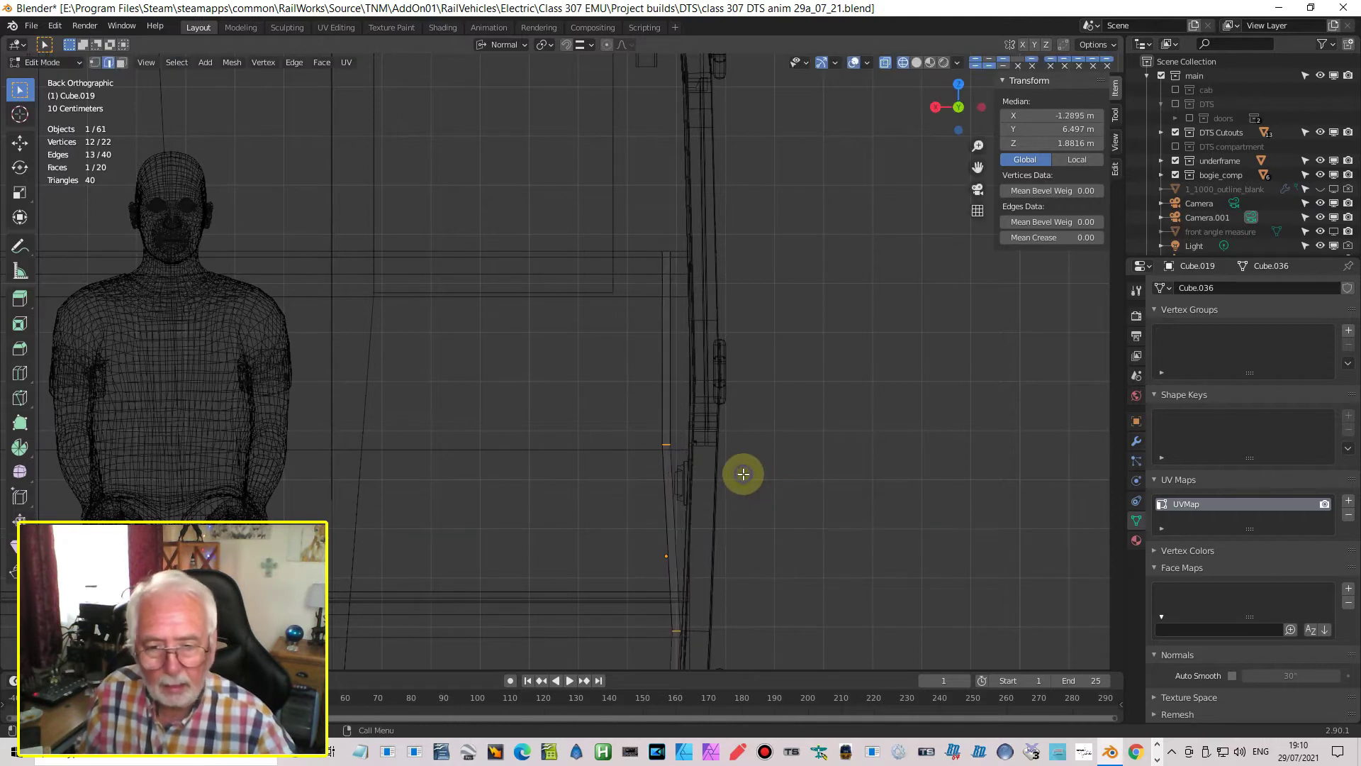
{"action": "key", "text": "alt+a"}
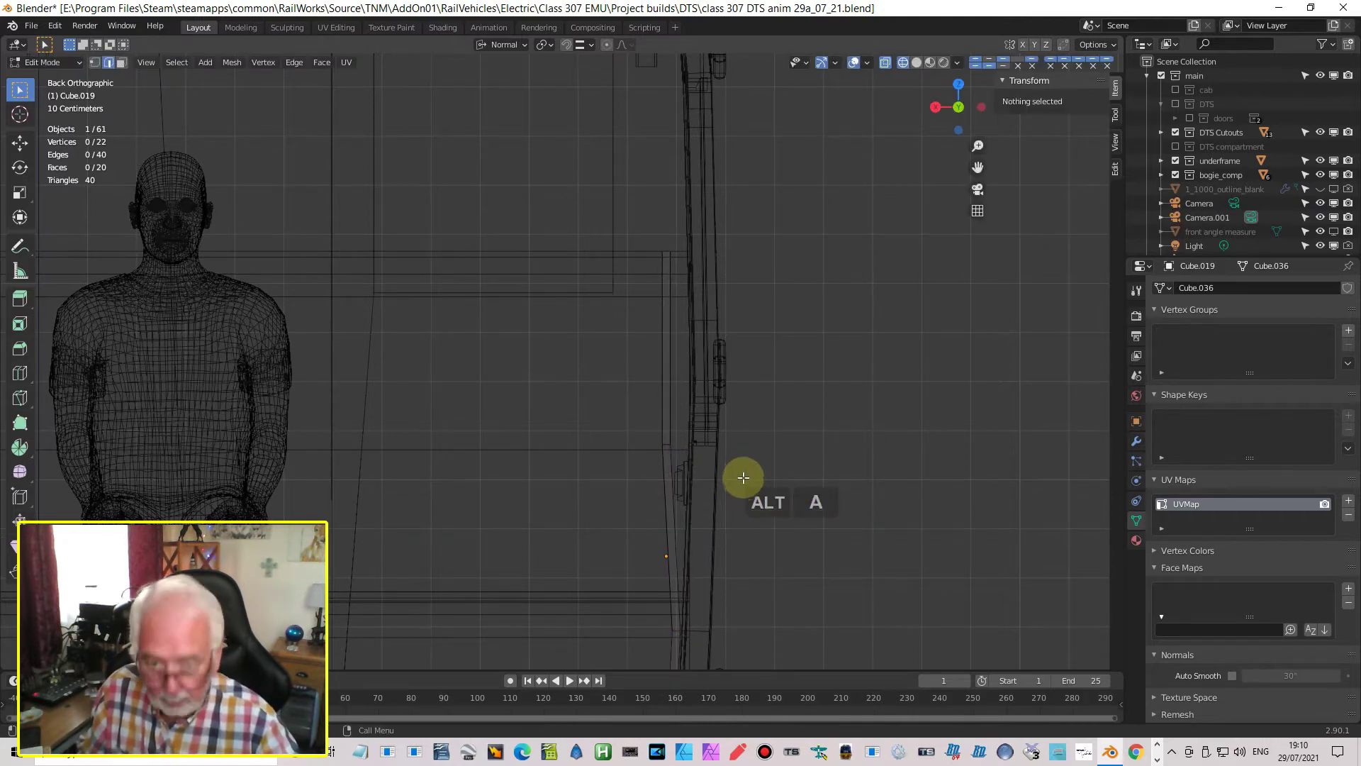
Select the panel's edges at the step height, Z about 2.071 m, and move them along X to about -1.315 m
{"action": "key", "text": "b"}
{"action": "left_click_drag", "start_coordinate": [611, 404], "coordinate": [773, 489]}
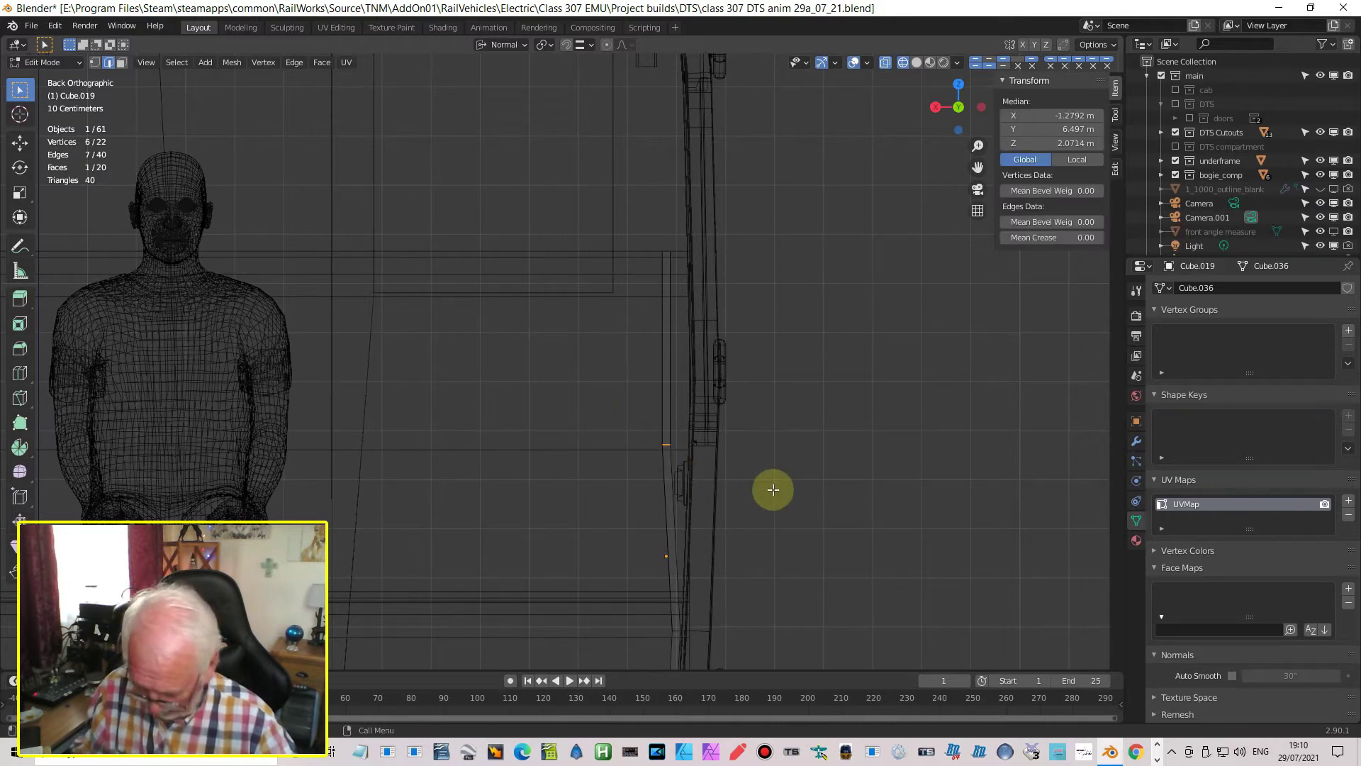
{"action": "key", "text": "g"}
{"action": "key", "text": "x"}
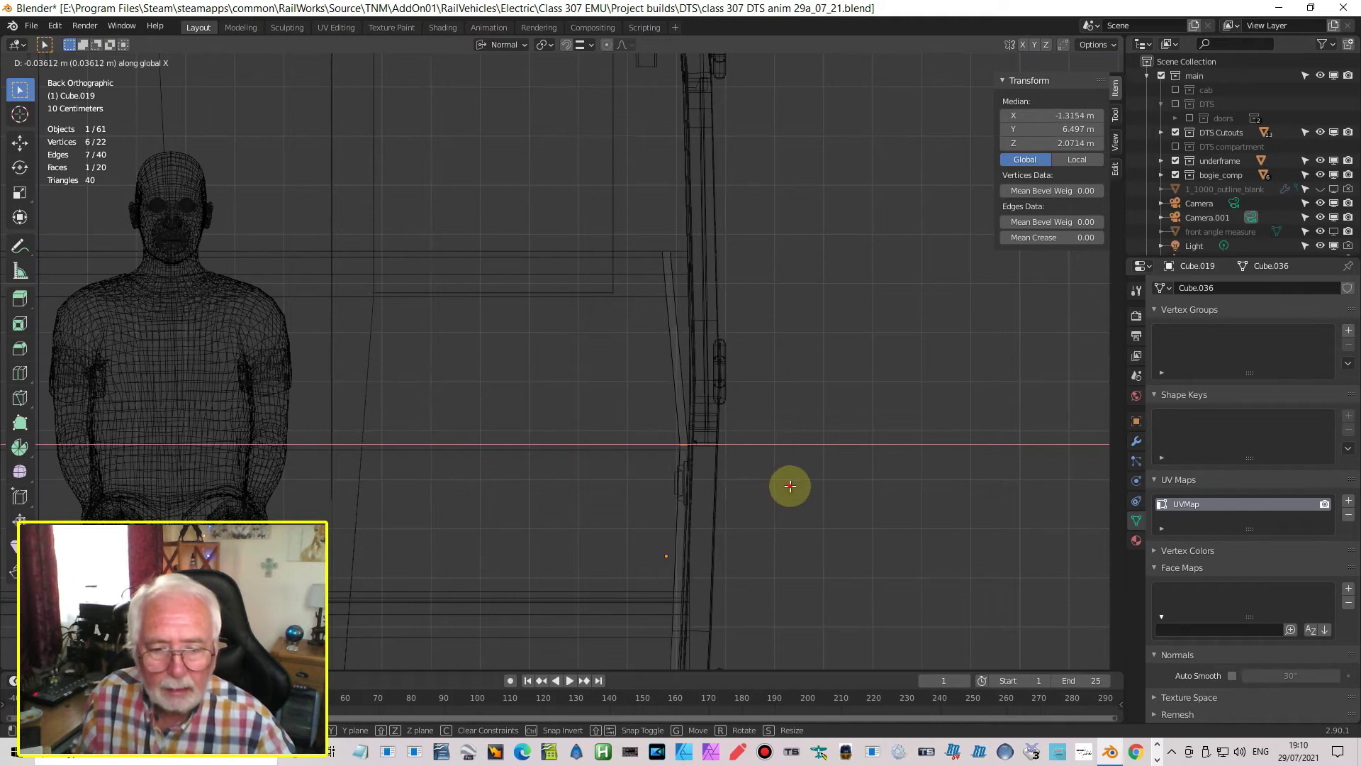
{"action": "left_click", "coordinate": [790, 486]}
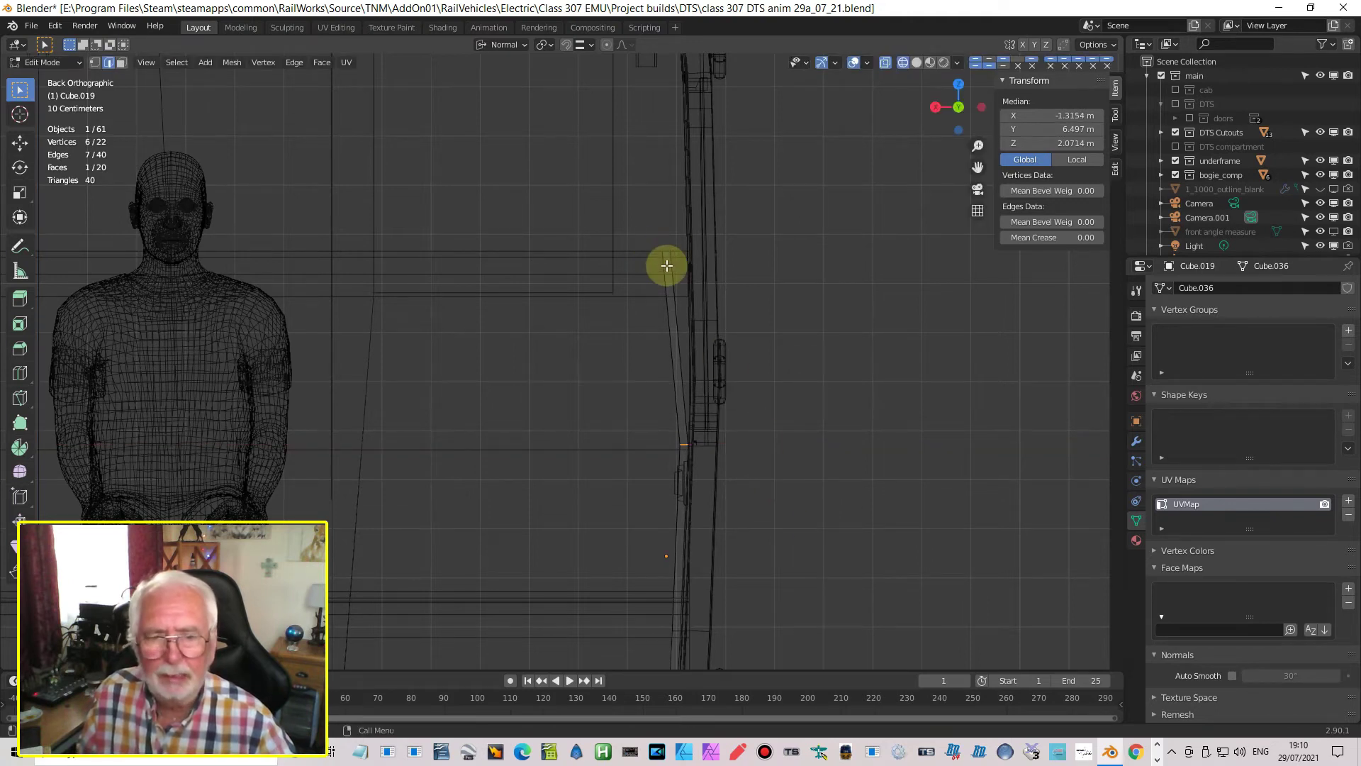
Add a horizontal loop cut to the panel's tall upper part at Z about 2.324 m and move it along X to about -1.317 m
{"action": "key", "text": "ctrl+r"}
{"action": "left_click", "coordinate": [678, 333]}
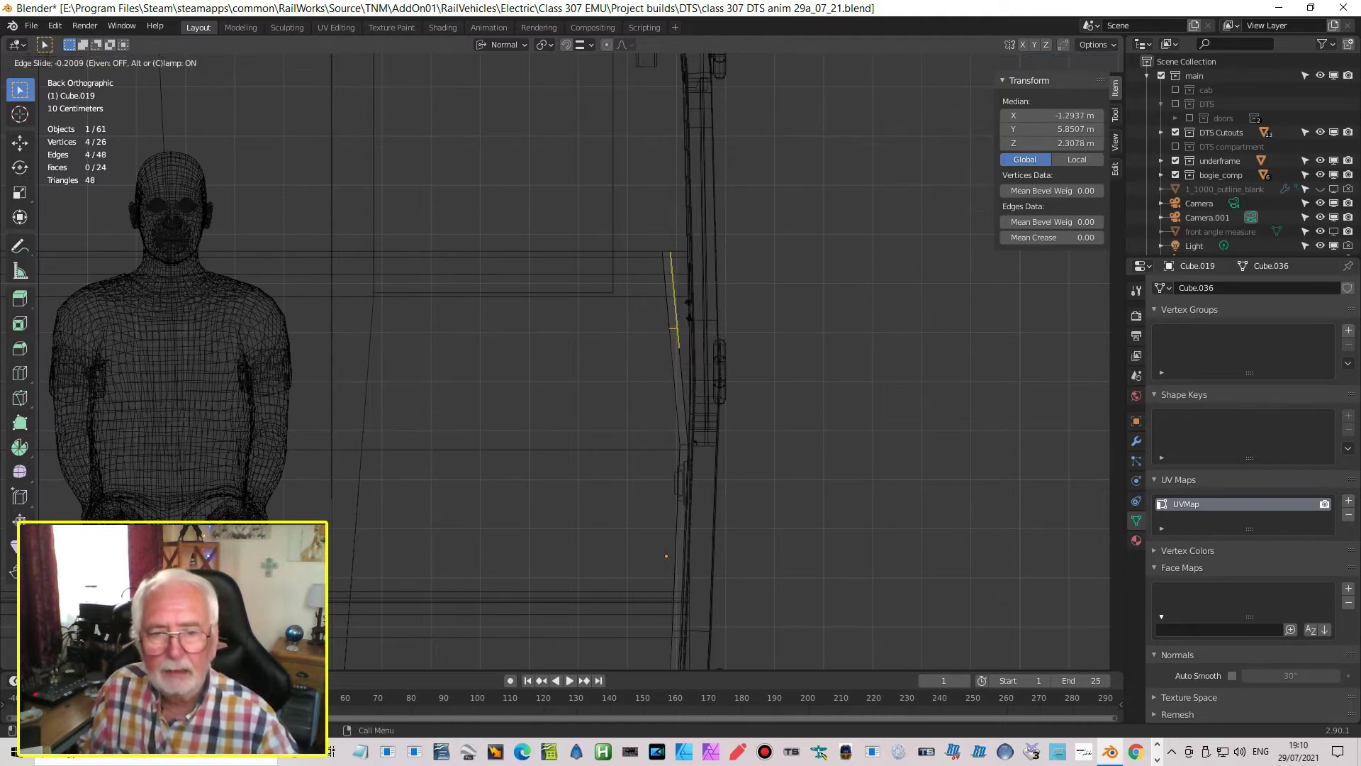
{"action": "left_click", "coordinate": [711, 320]}
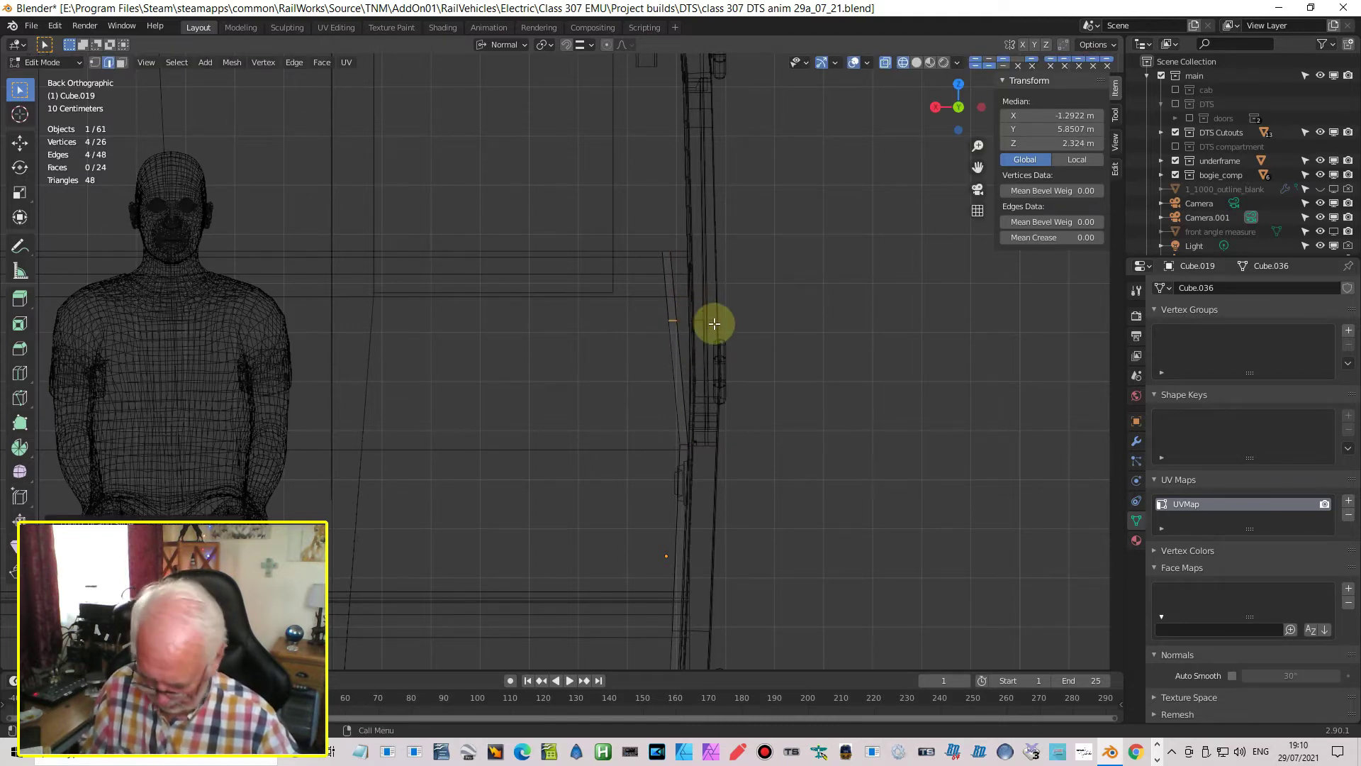
{"action": "key", "text": "g"}
{"action": "key", "text": "x"}
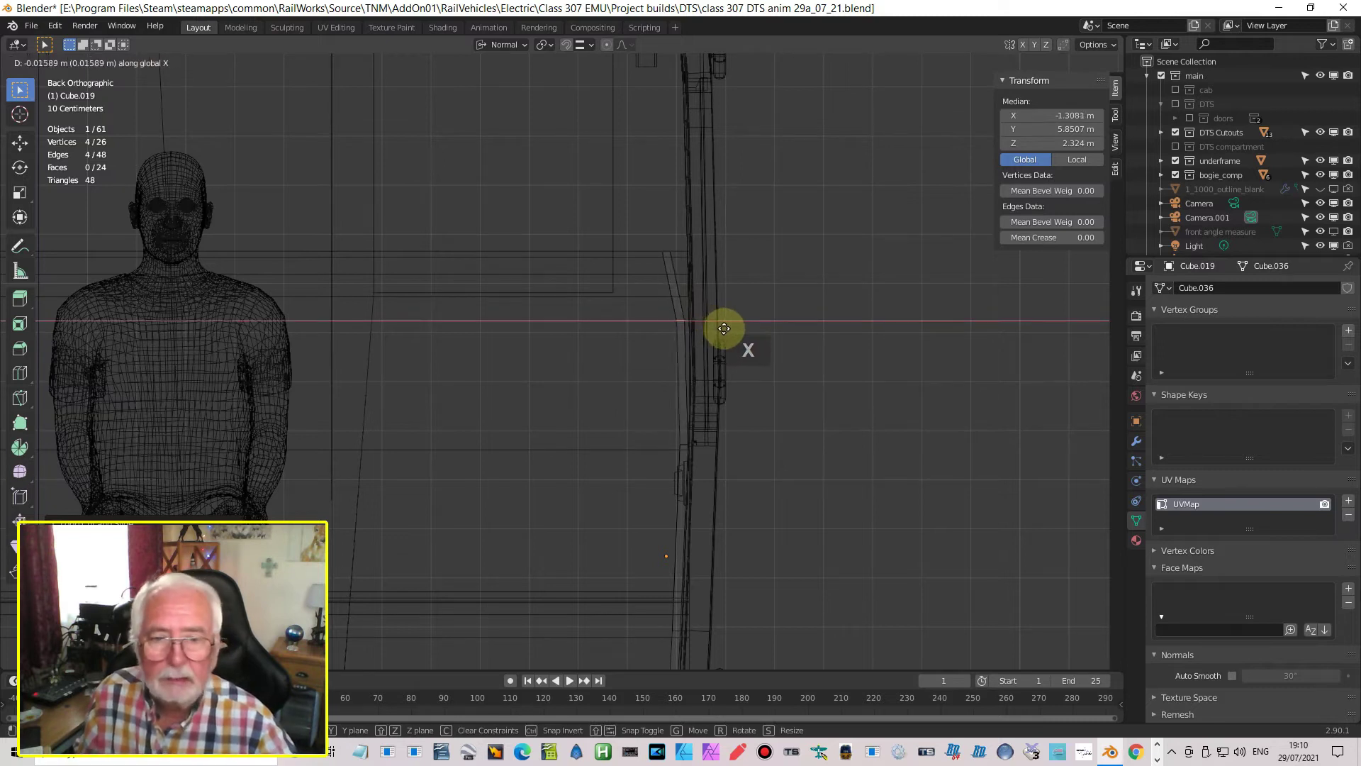
{"action": "left_click", "coordinate": [726, 329]}
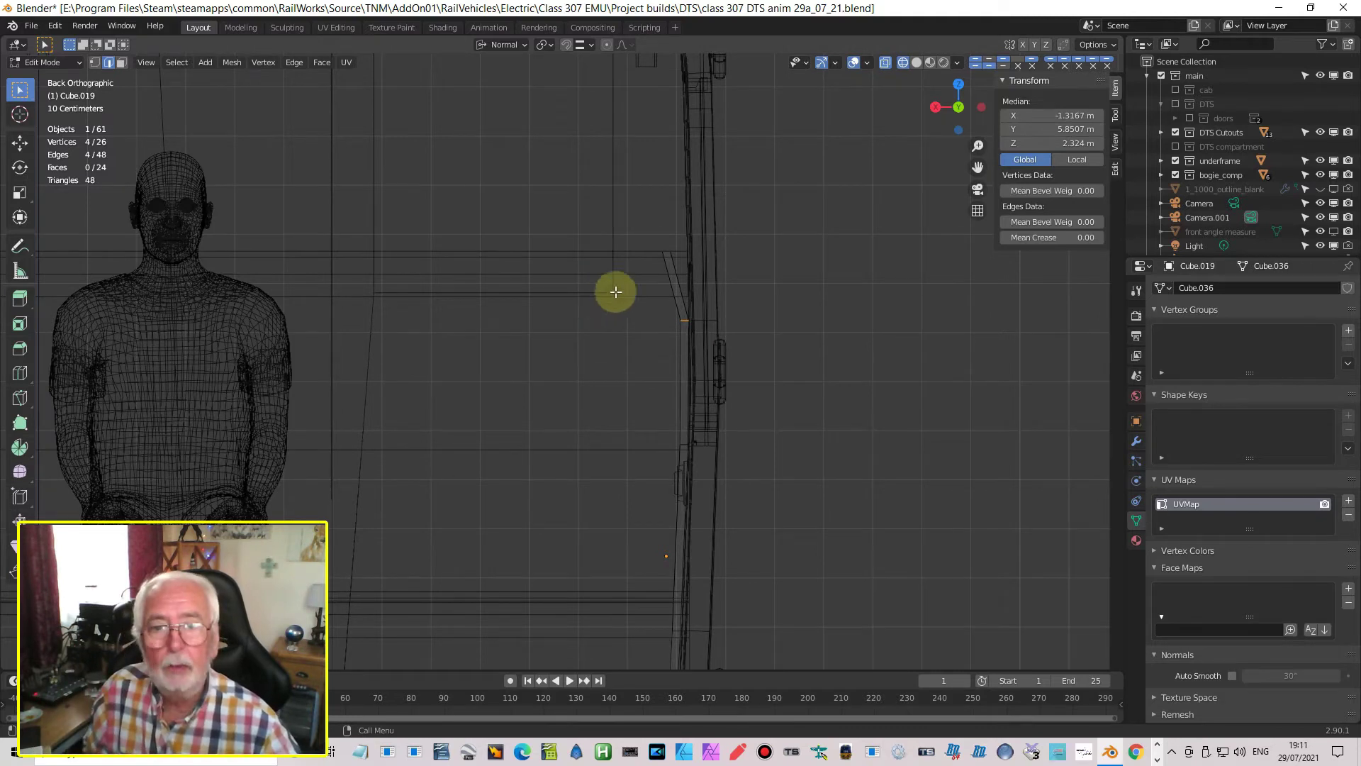
Select the panel's top edges and move them along X to about -1.315 m to follow the side wall
{"action": "key", "text": "alt+a"}
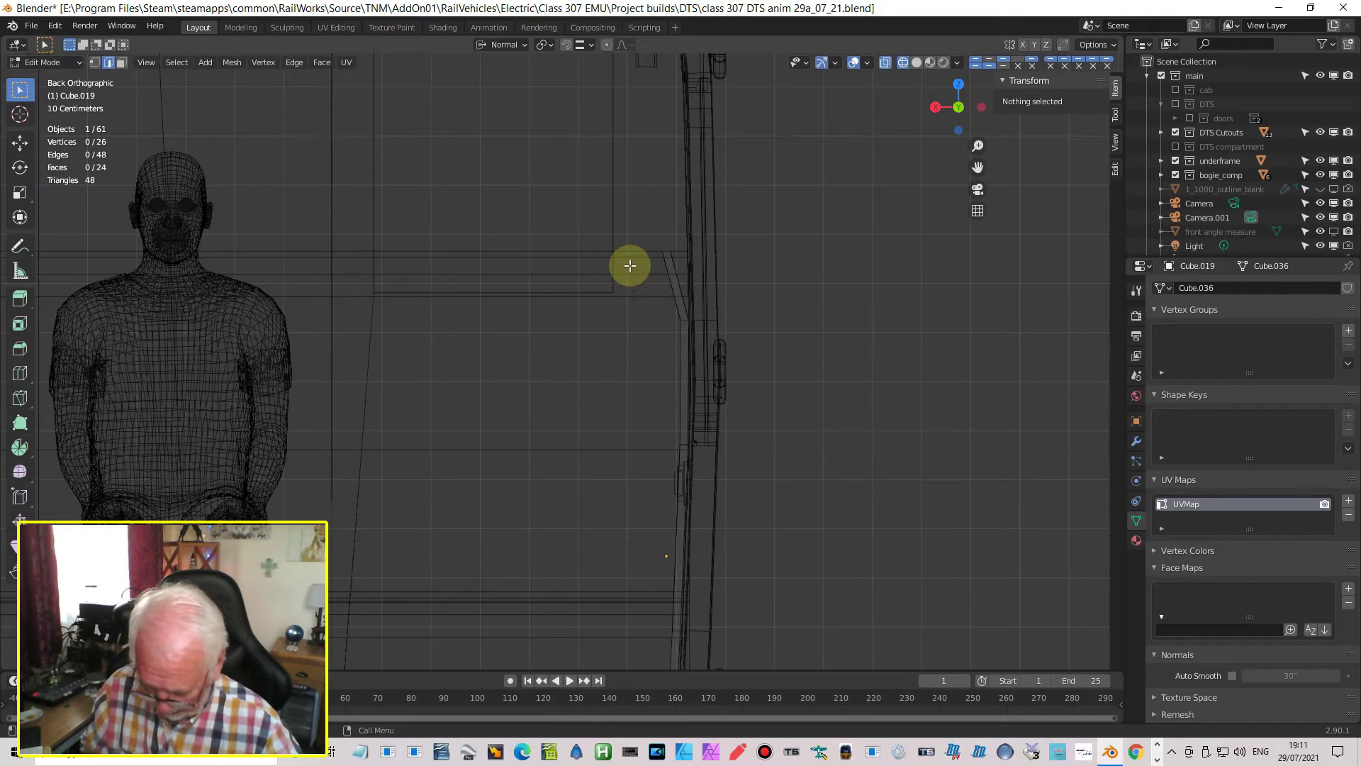
{"action": "key", "text": "b"}
{"action": "left_click_drag", "start_coordinate": [623, 227], "coordinate": [684, 268]}
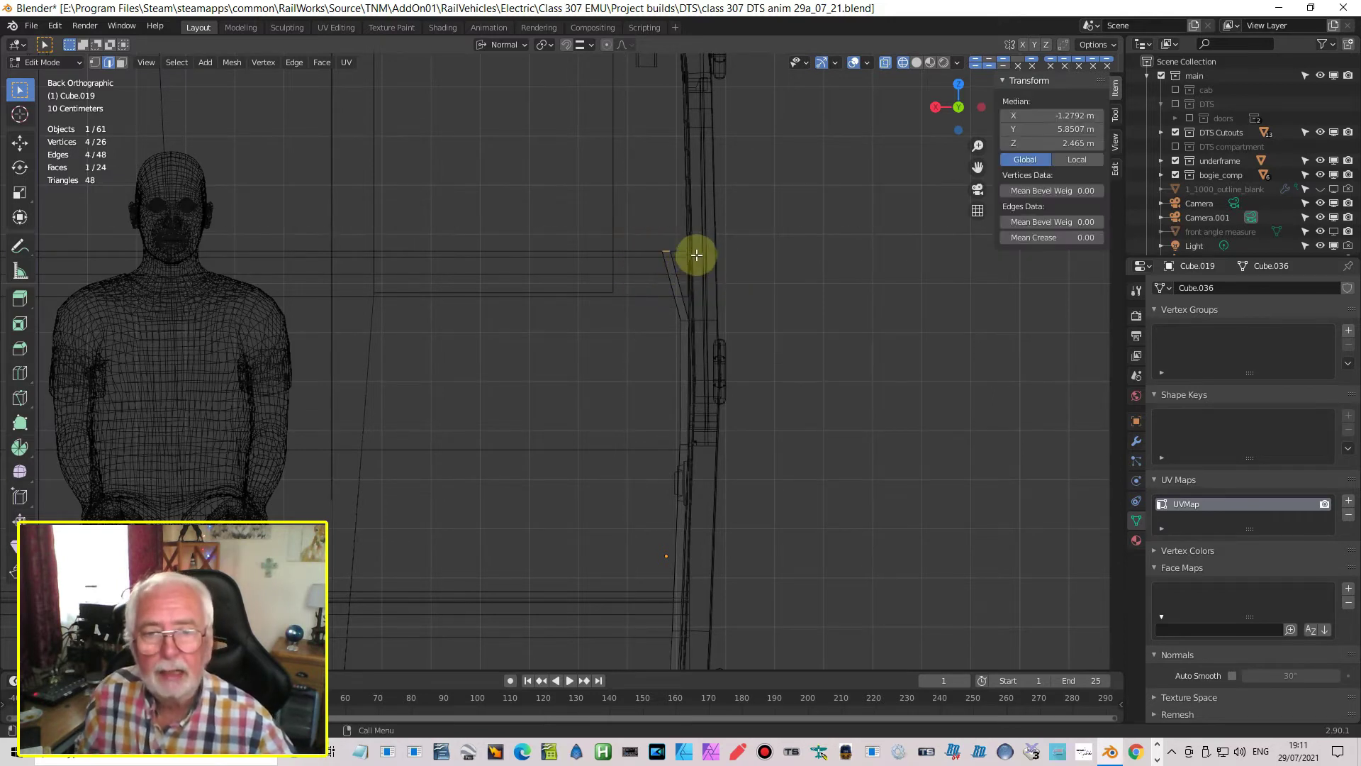
{"action": "key", "text": "g"}
{"action": "key", "text": "x"}
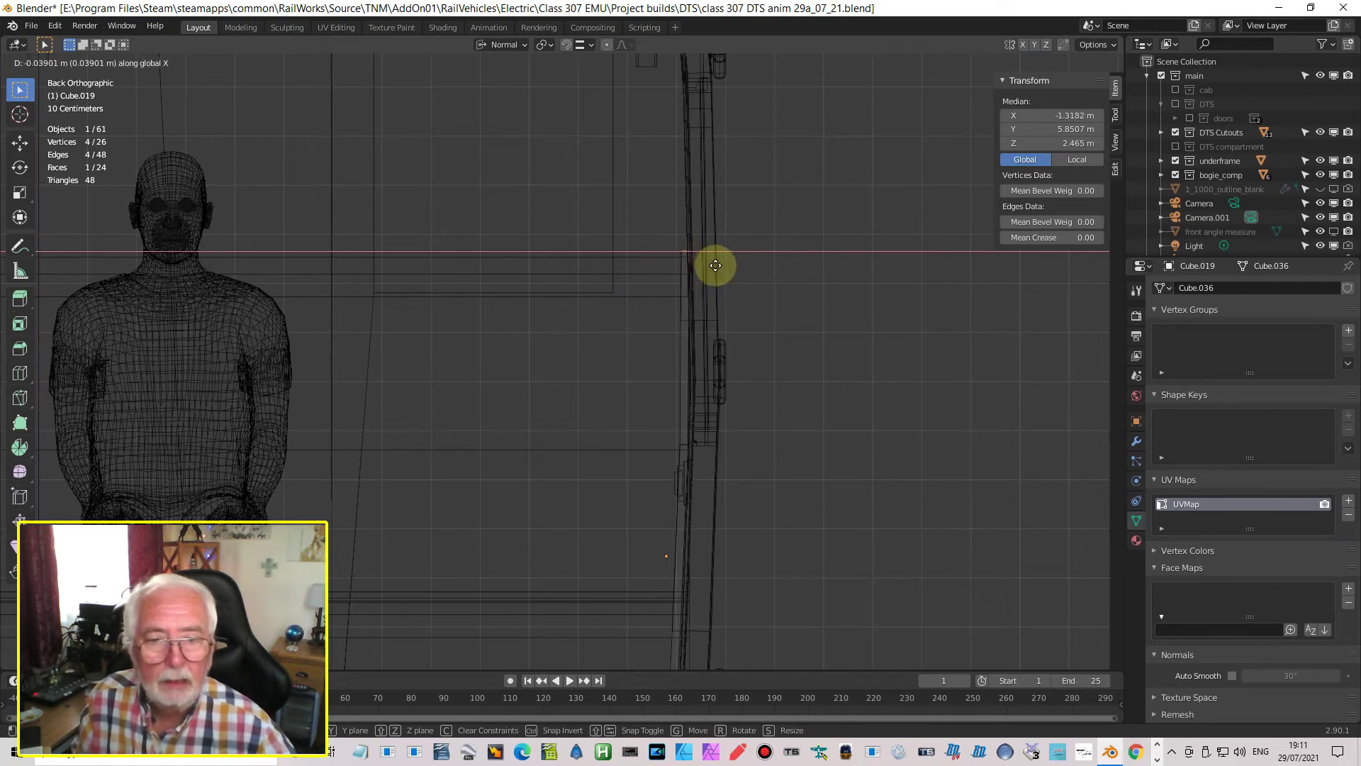
{"action": "left_click", "coordinate": [714, 266]}
Select all six vertices at the free front end of the panel's low part in the right side view
{"action": "scroll", "coordinate": [684, 355], "scroll_direction": "down", "scroll_amount": 5}
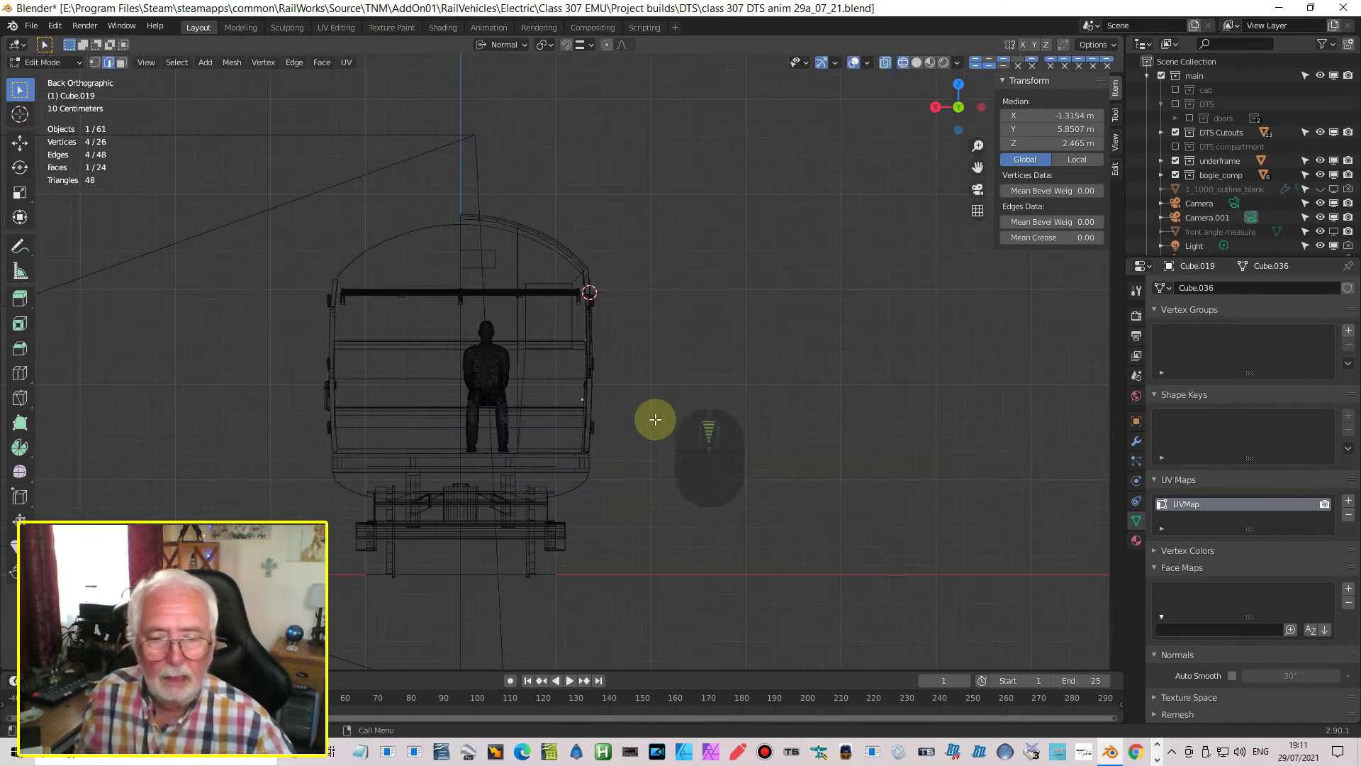
{"action": "middle_click_drag", "start_coordinate": [653, 416], "coordinate": [748, 451]}
{"action": "scroll", "coordinate": [748, 451], "scroll_direction": "up", "scroll_amount": 8}
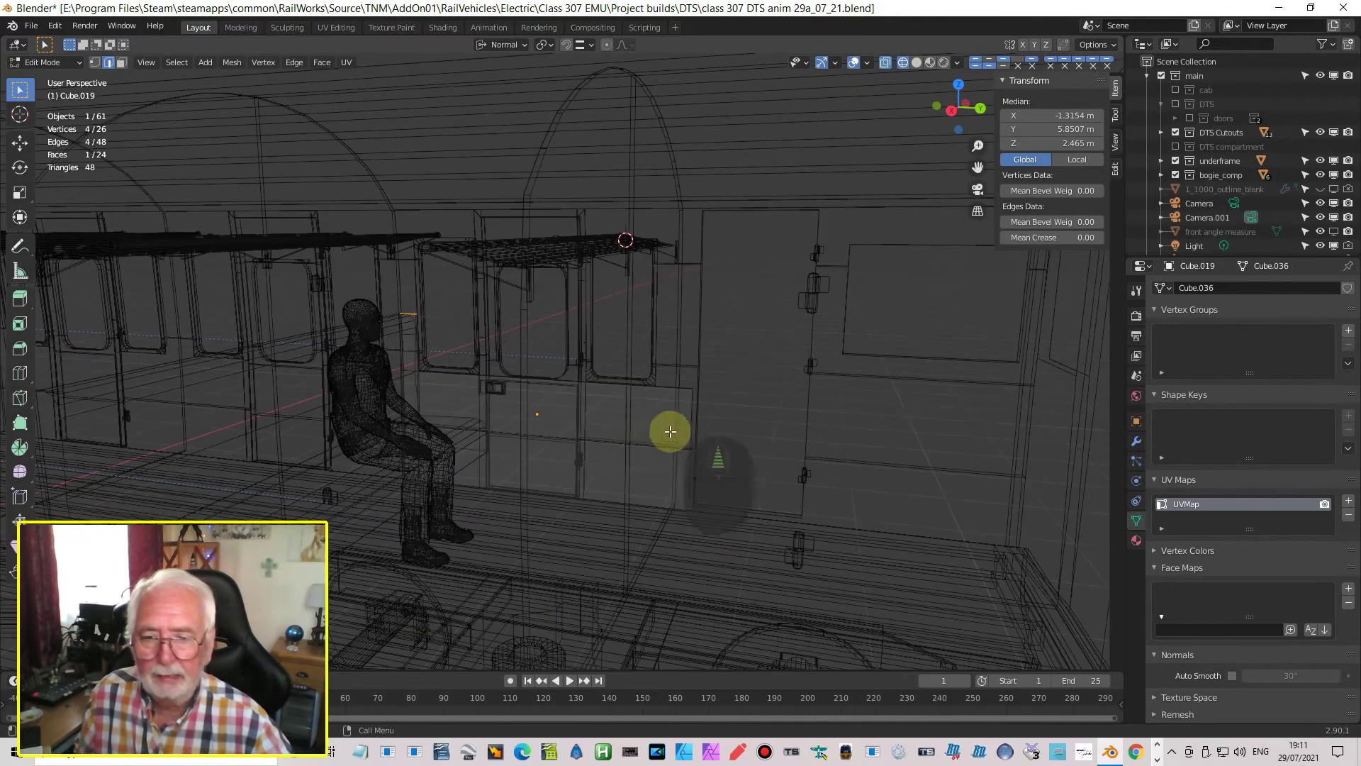
{"action": "middle_click_drag", "start_coordinate": [598, 436], "coordinate": [735, 404]}
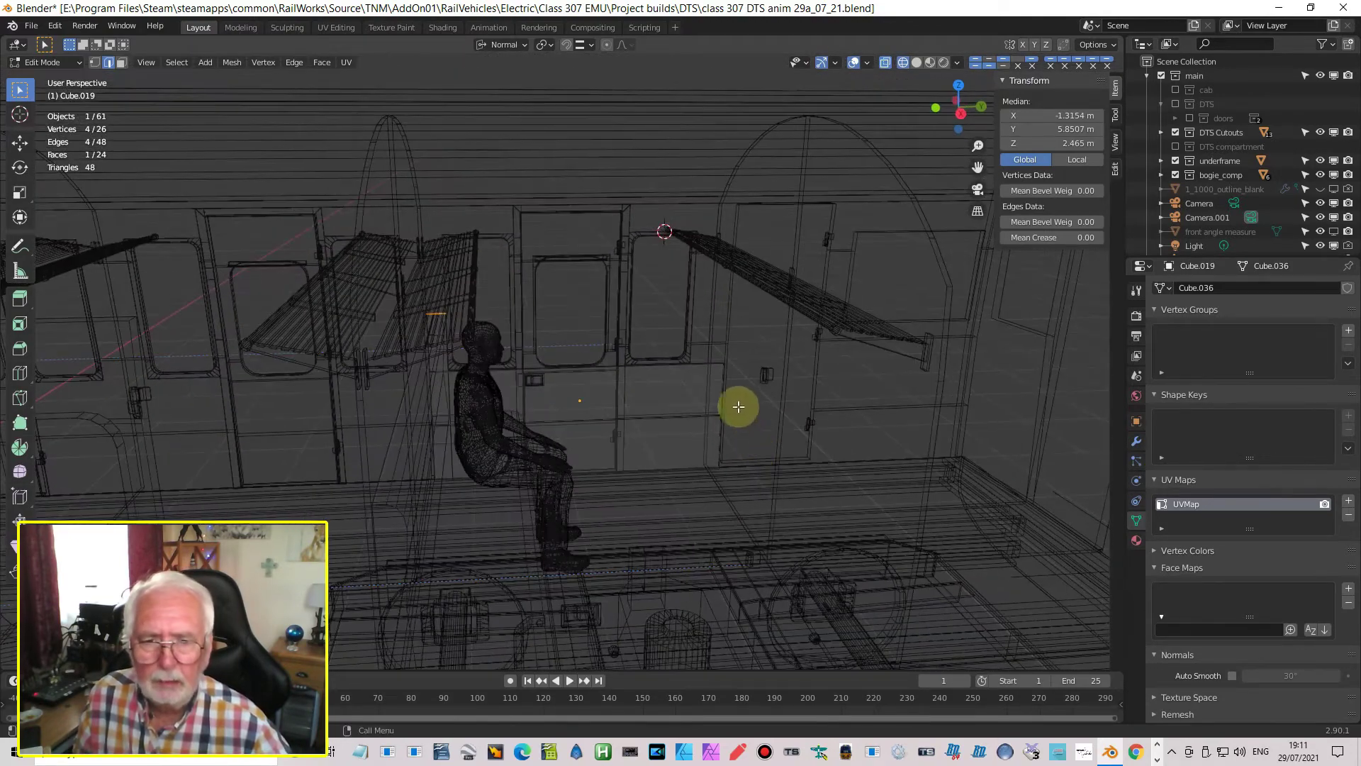
{"action": "left_click", "coordinate": [727, 364]}
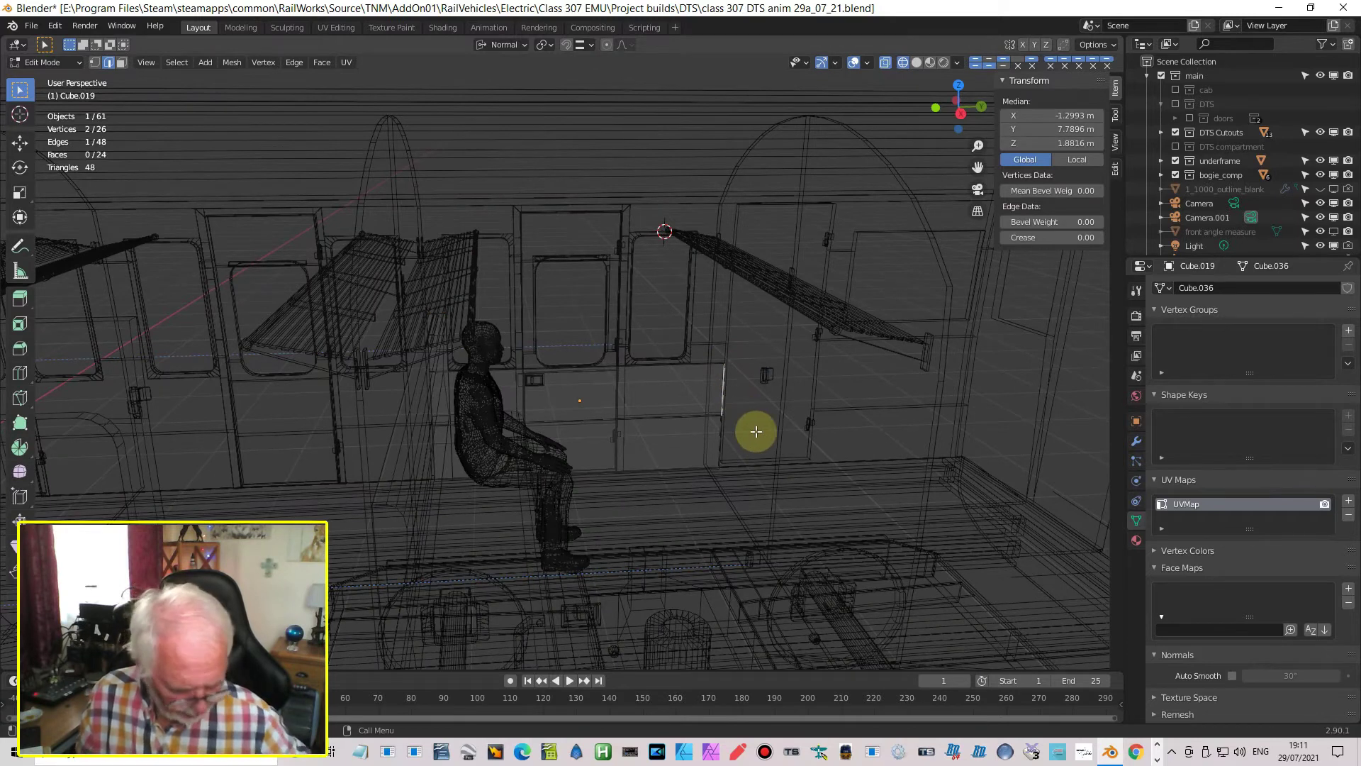
{"action": "key", "text": "Page_Down"}
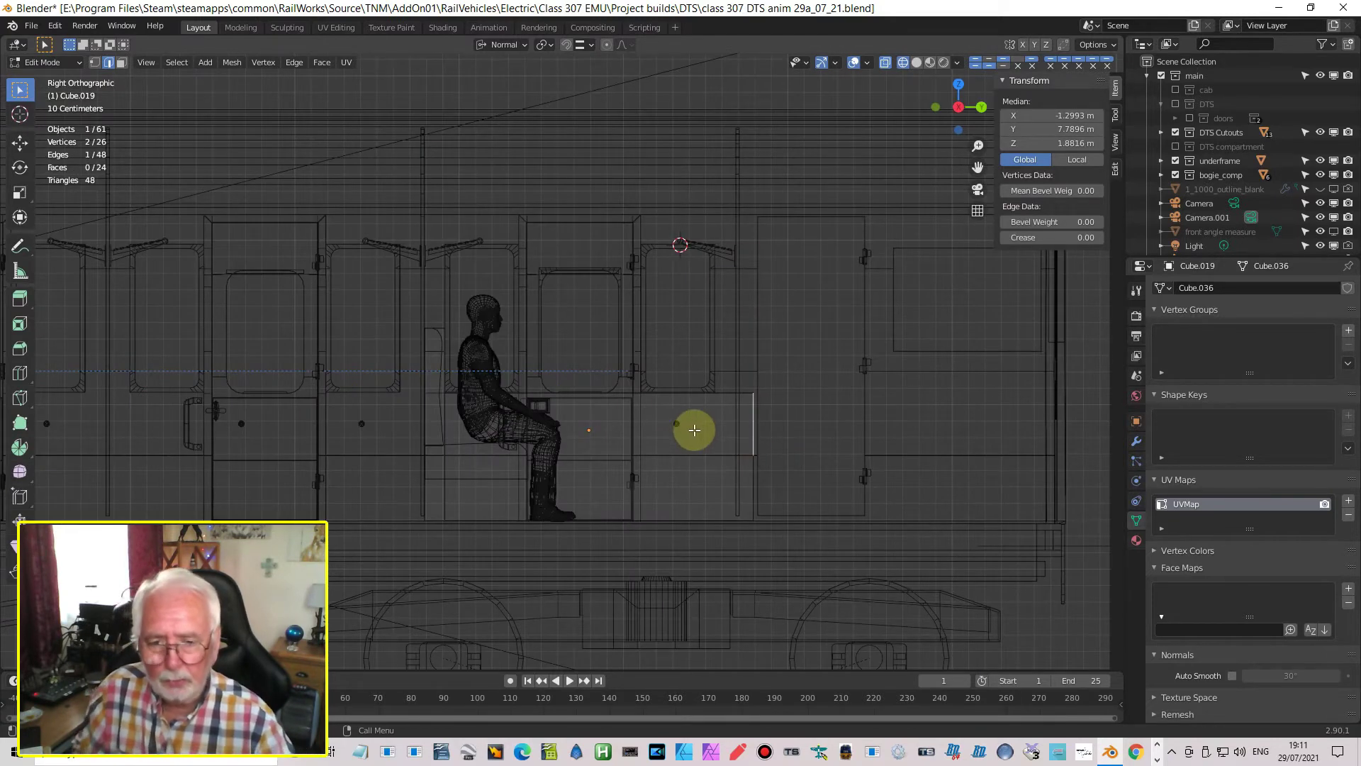
{"action": "key", "text": "alt+a"}
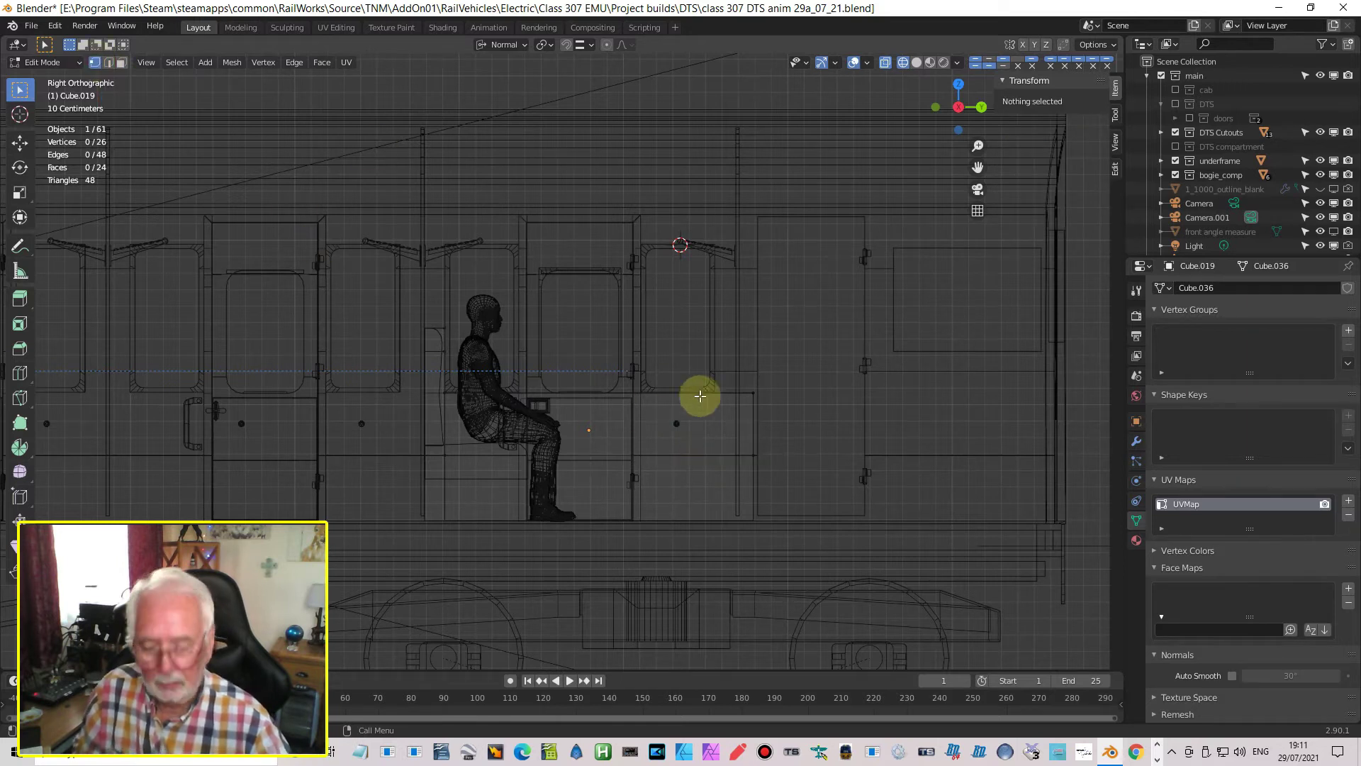
{"action": "key", "text": "b"}
{"action": "left_click_drag", "start_coordinate": [724, 351], "coordinate": [799, 584]}
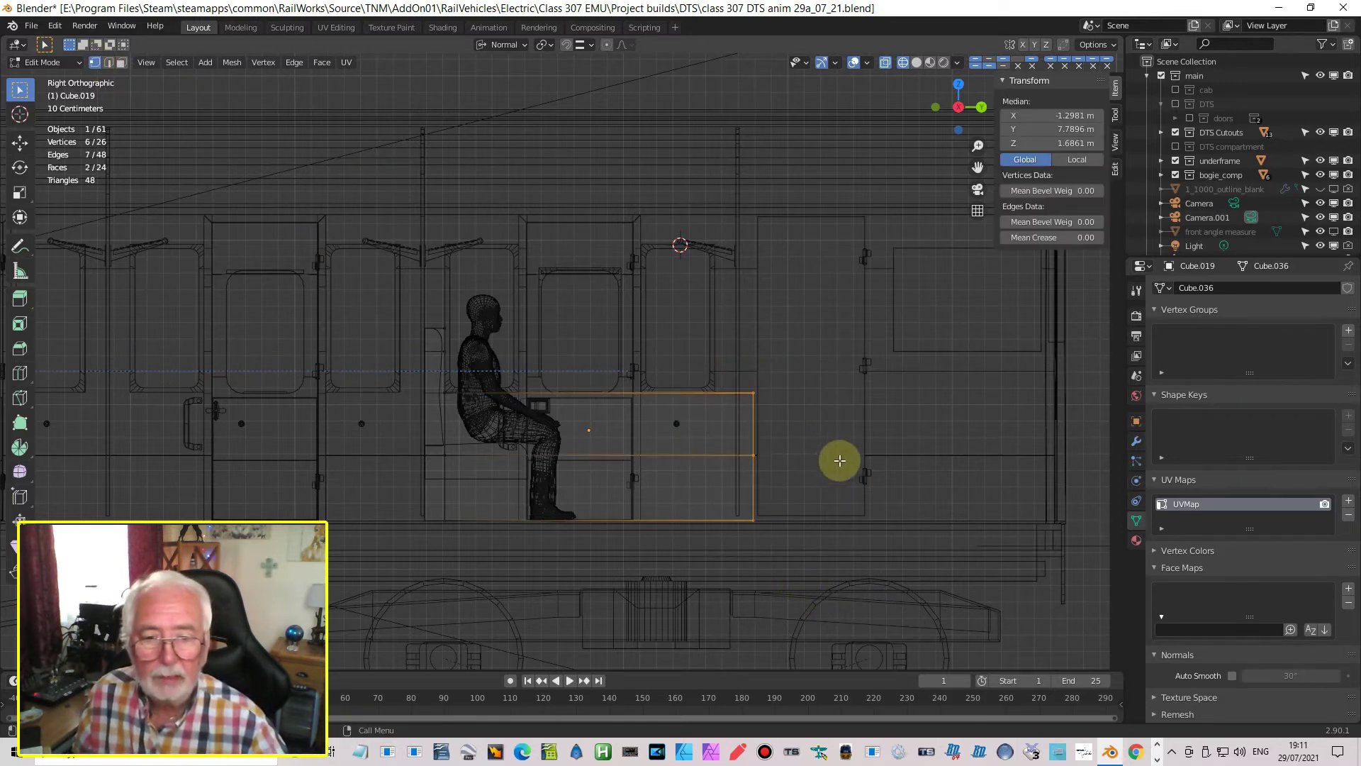
{"action": "key", "text": "g"}
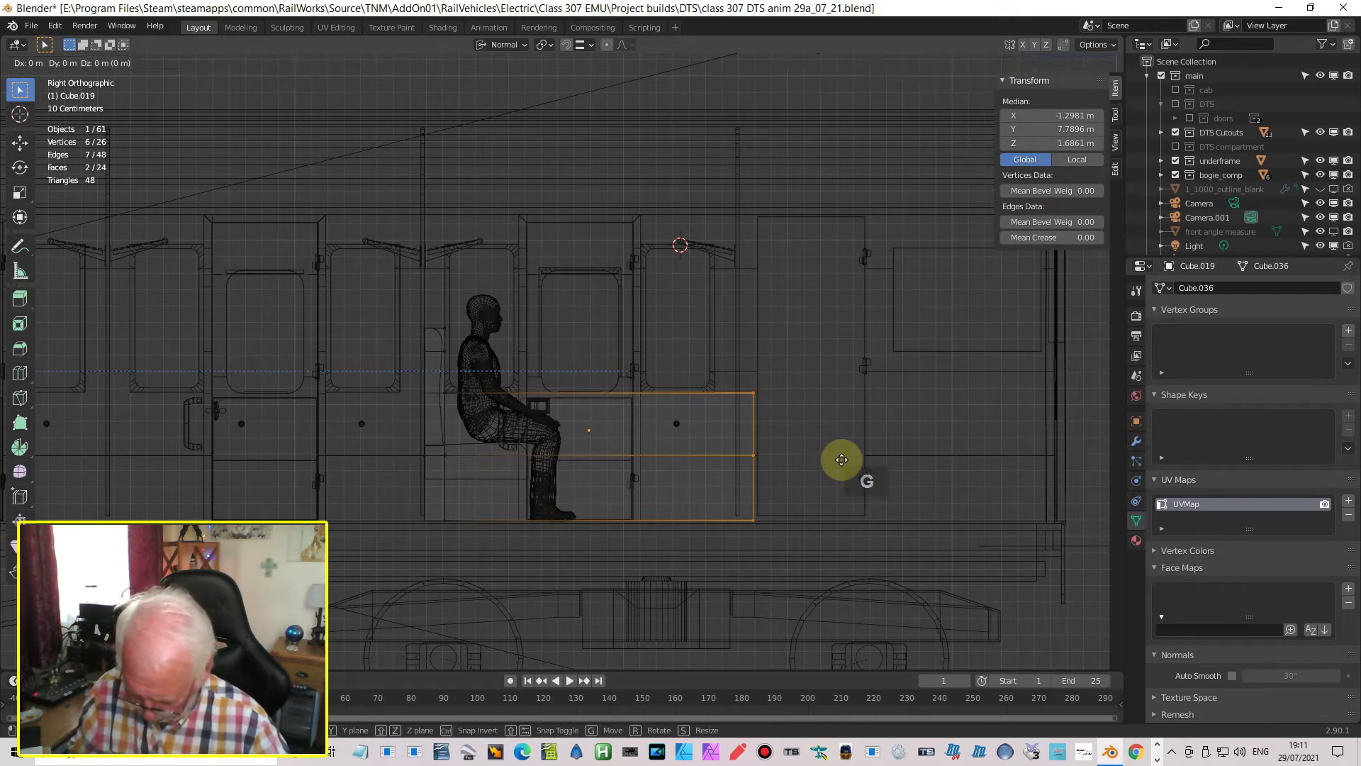
{"action": "key", "text": "x"}
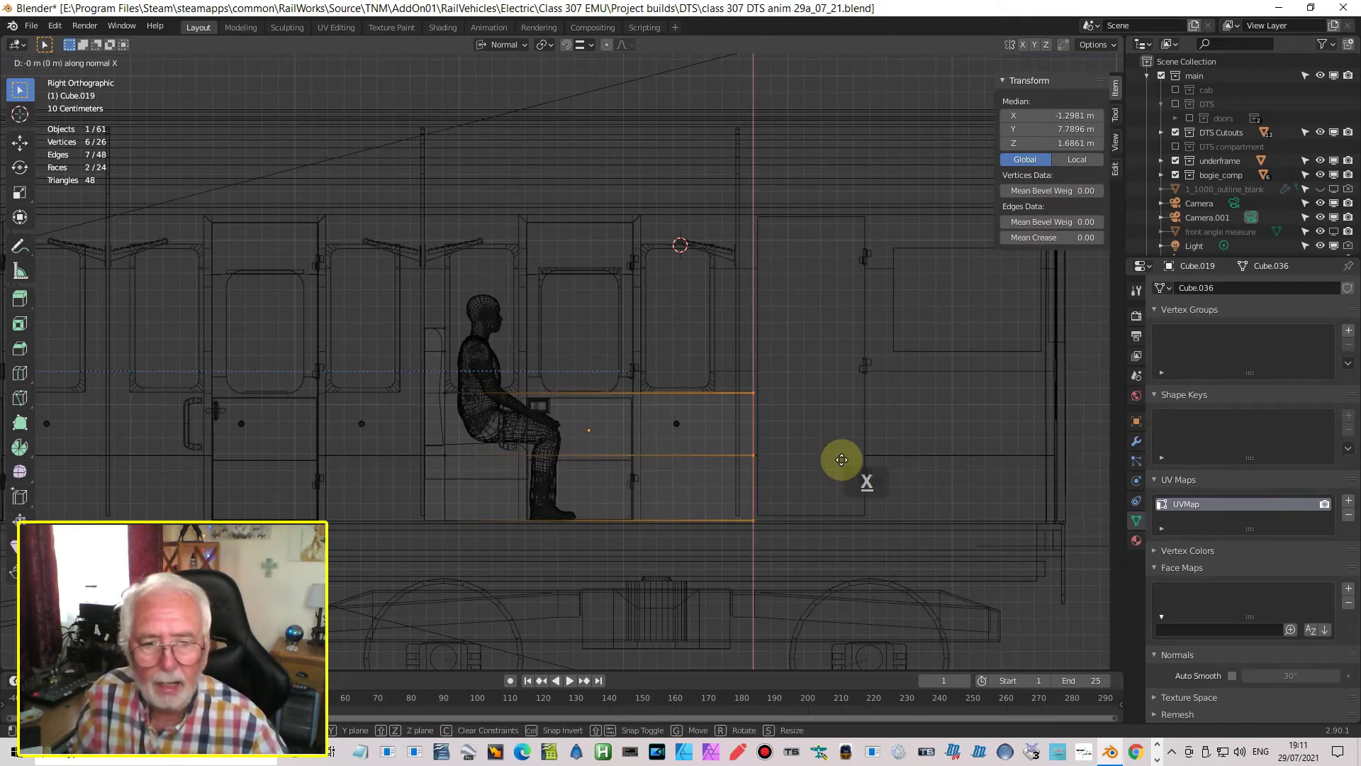
{"action": "right_click", "coordinate": [841, 459]}
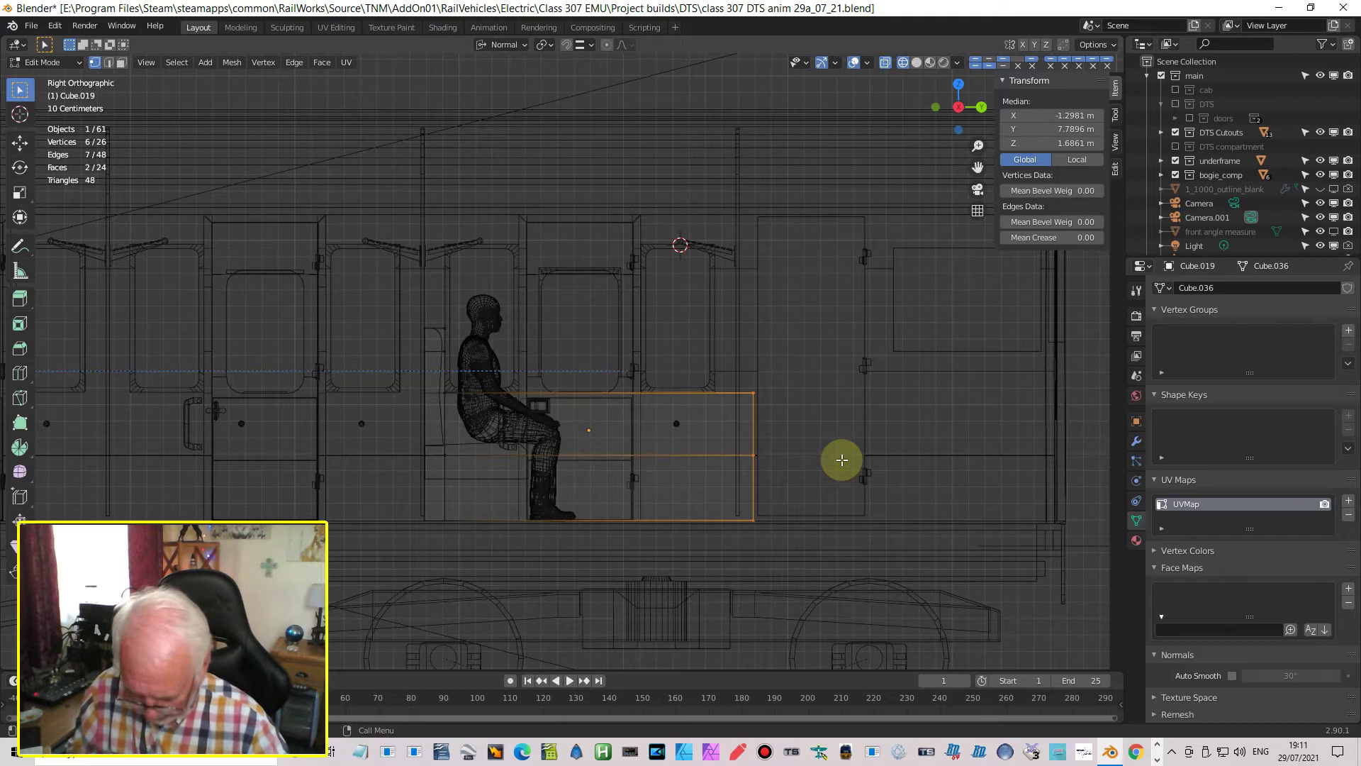
Move the selected front-end vertices along Y to about 6.362 m, shortening the panel's low part to end before the door
{"action": "key", "text": "g"}
{"action": "key", "text": "y"}
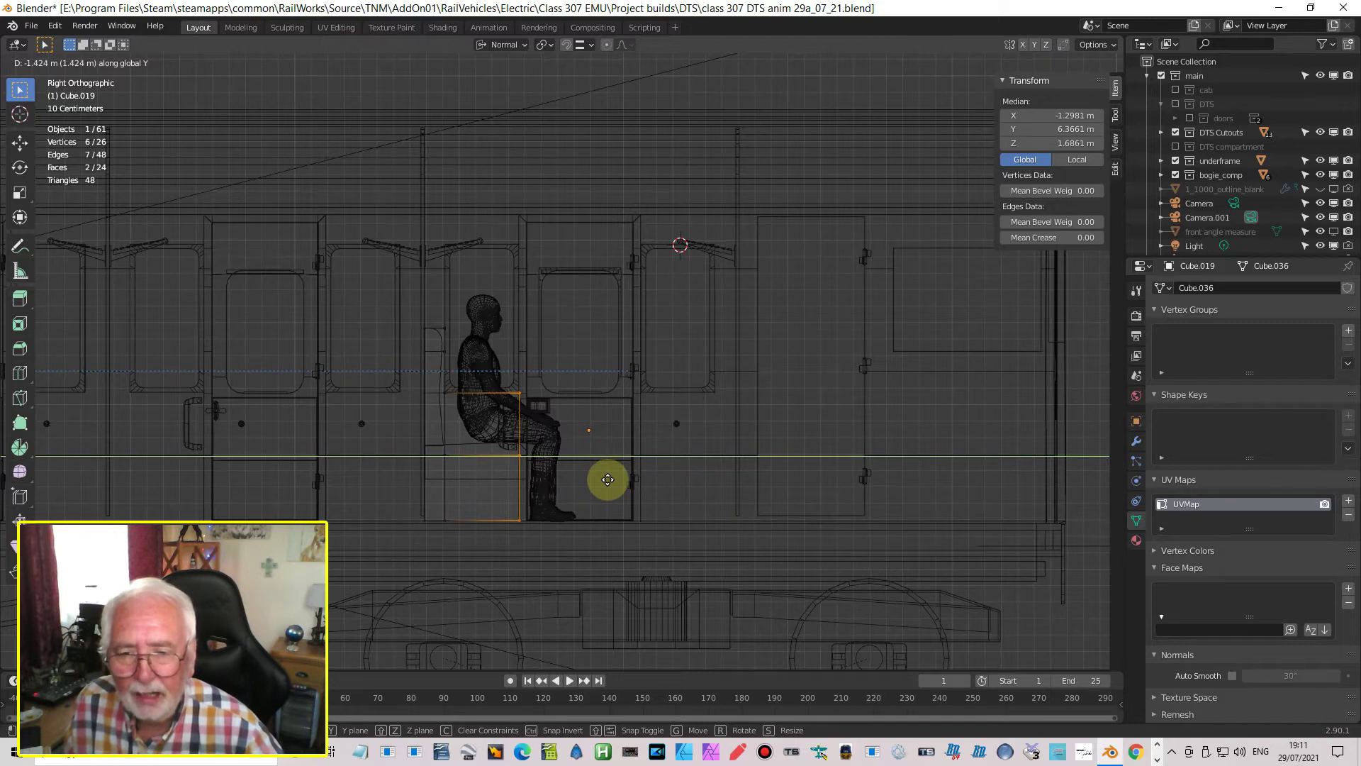
{"action": "left_click", "coordinate": [607, 479]}
{"action": "middle_click_drag", "start_coordinate": [605, 478], "coordinate": [517, 508]}
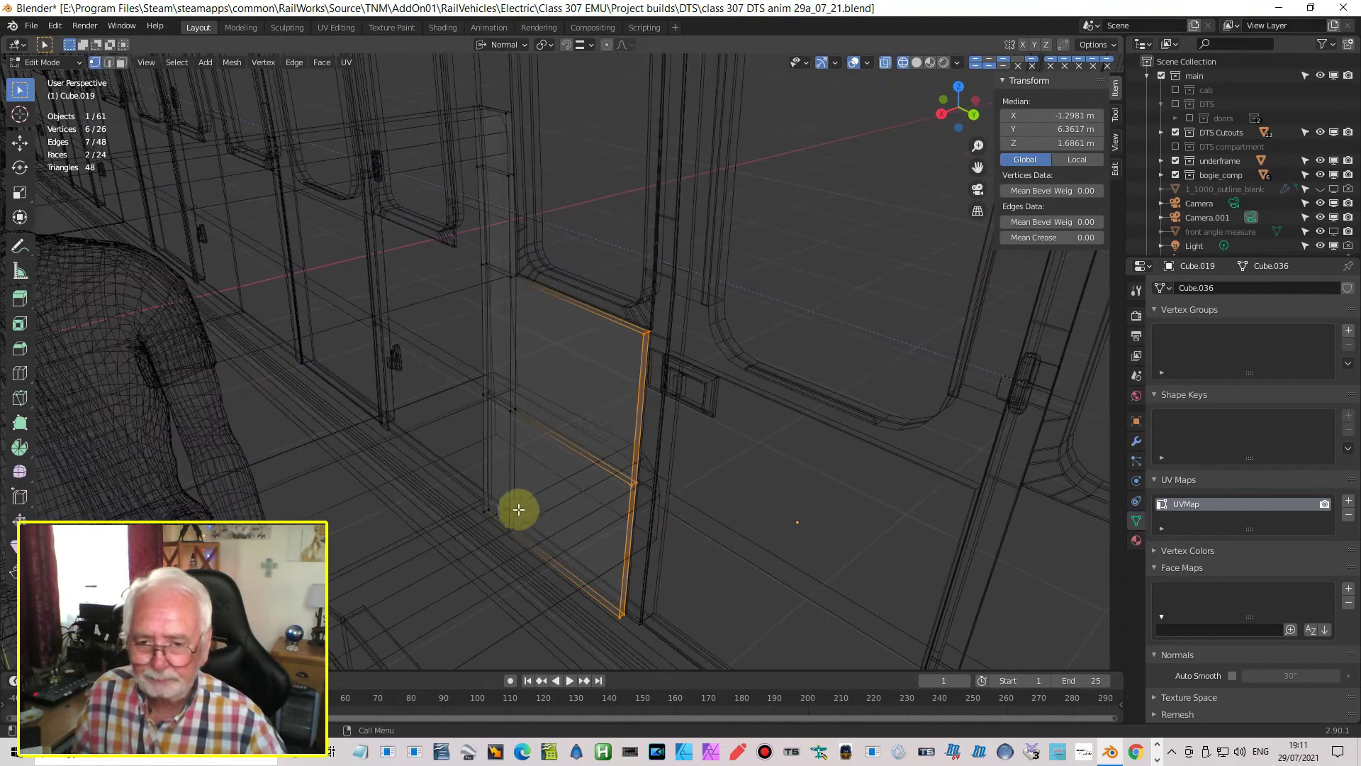
{"action": "middle_click_drag", "start_coordinate": [796, 551], "coordinate": [660, 466]}
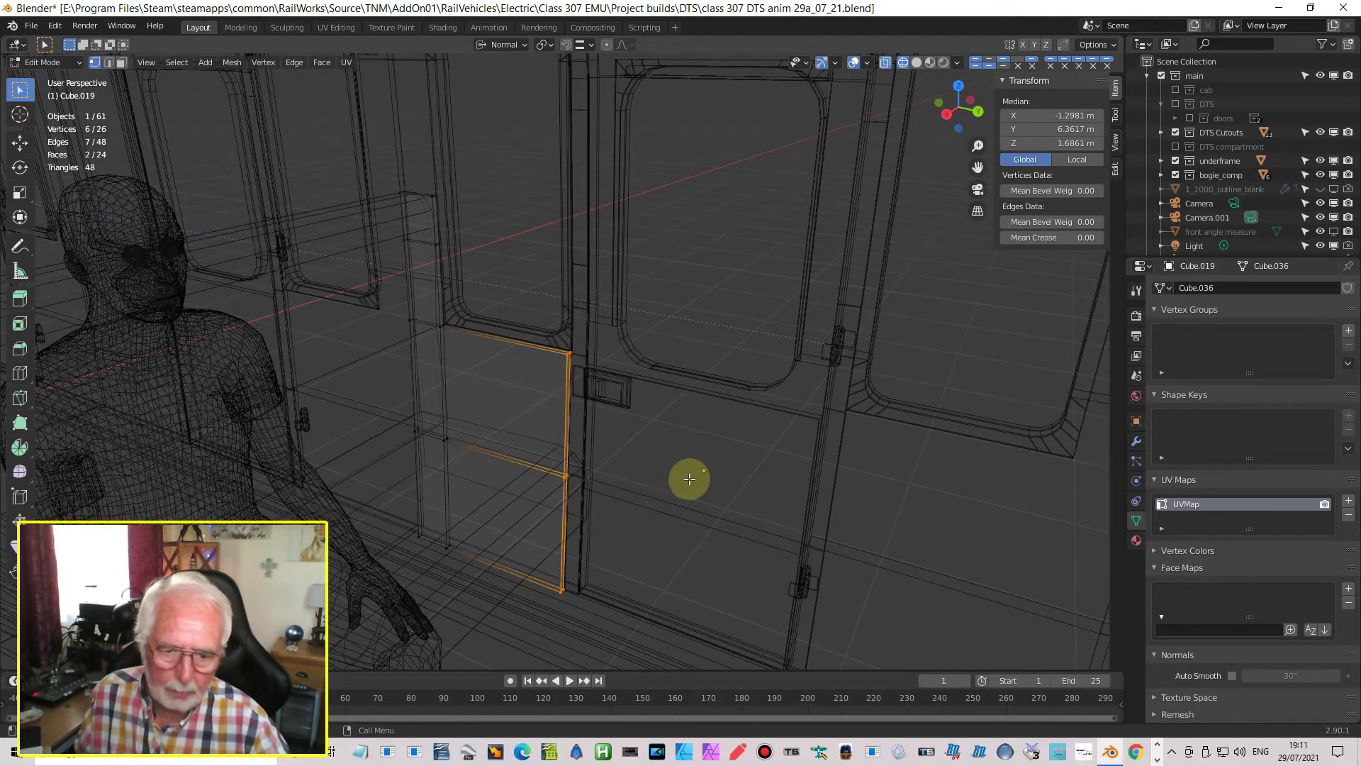
{"action": "middle_click_drag", "start_coordinate": [692, 470], "coordinate": [607, 426]}
Leave edit mode and switch the viewport to material preview to see the panel beside the seat and door
{"action": "key", "text": "alt+a"}
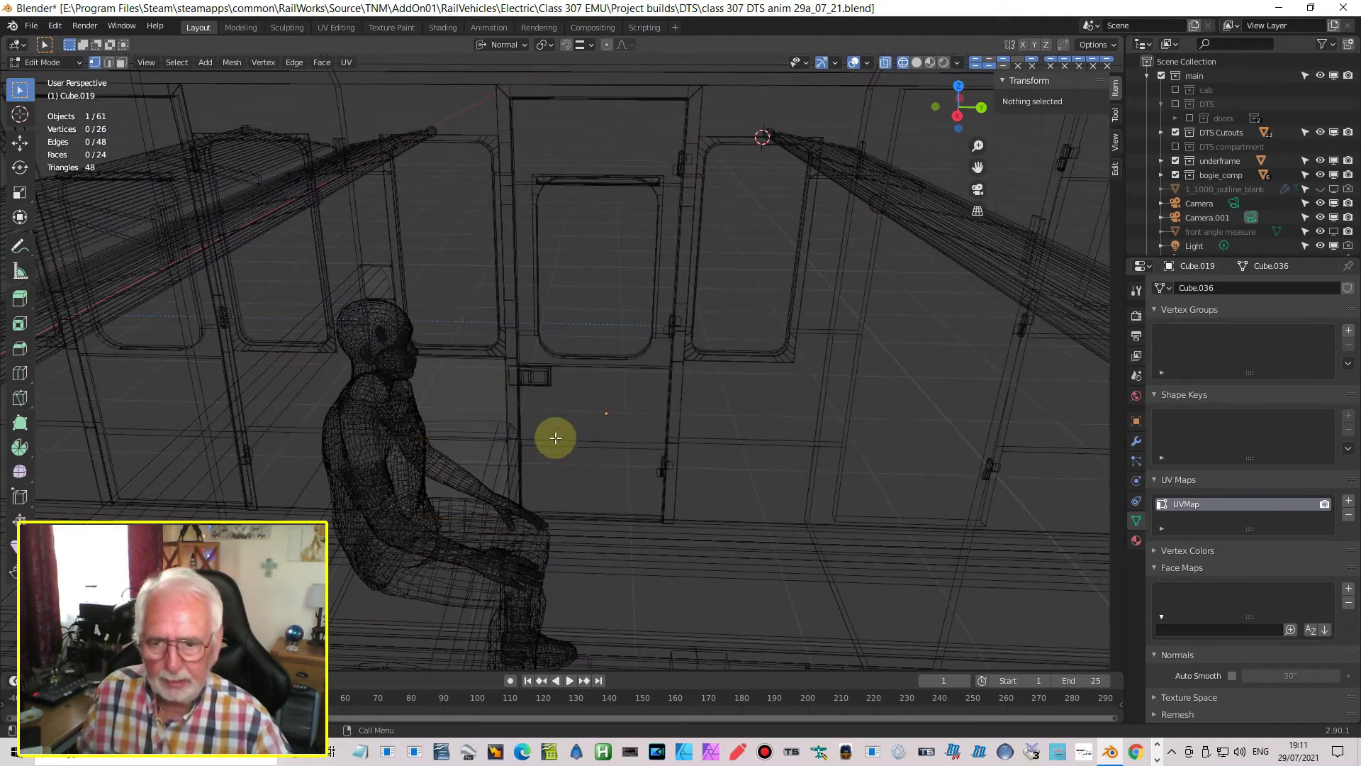
{"action": "left_click", "coordinate": [474, 363]}
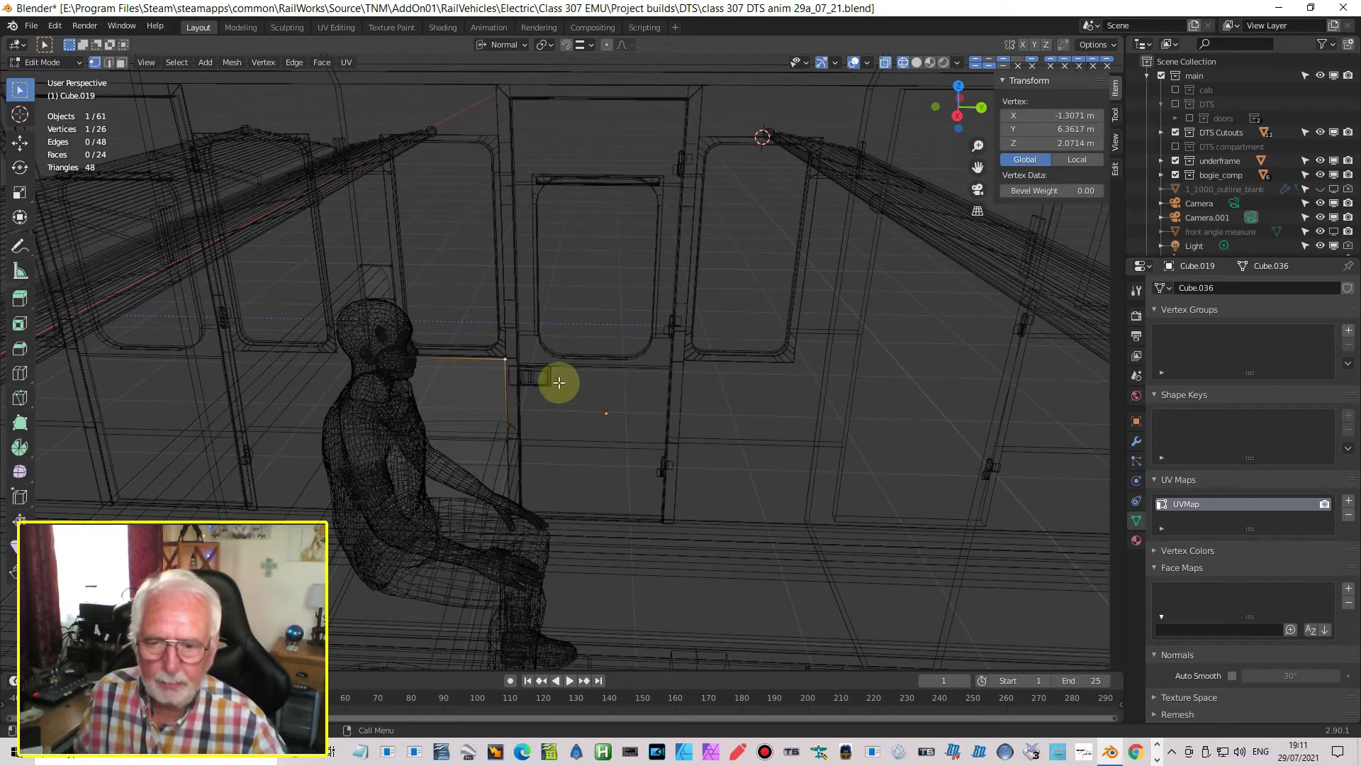
{"action": "key", "text": "Tab"}
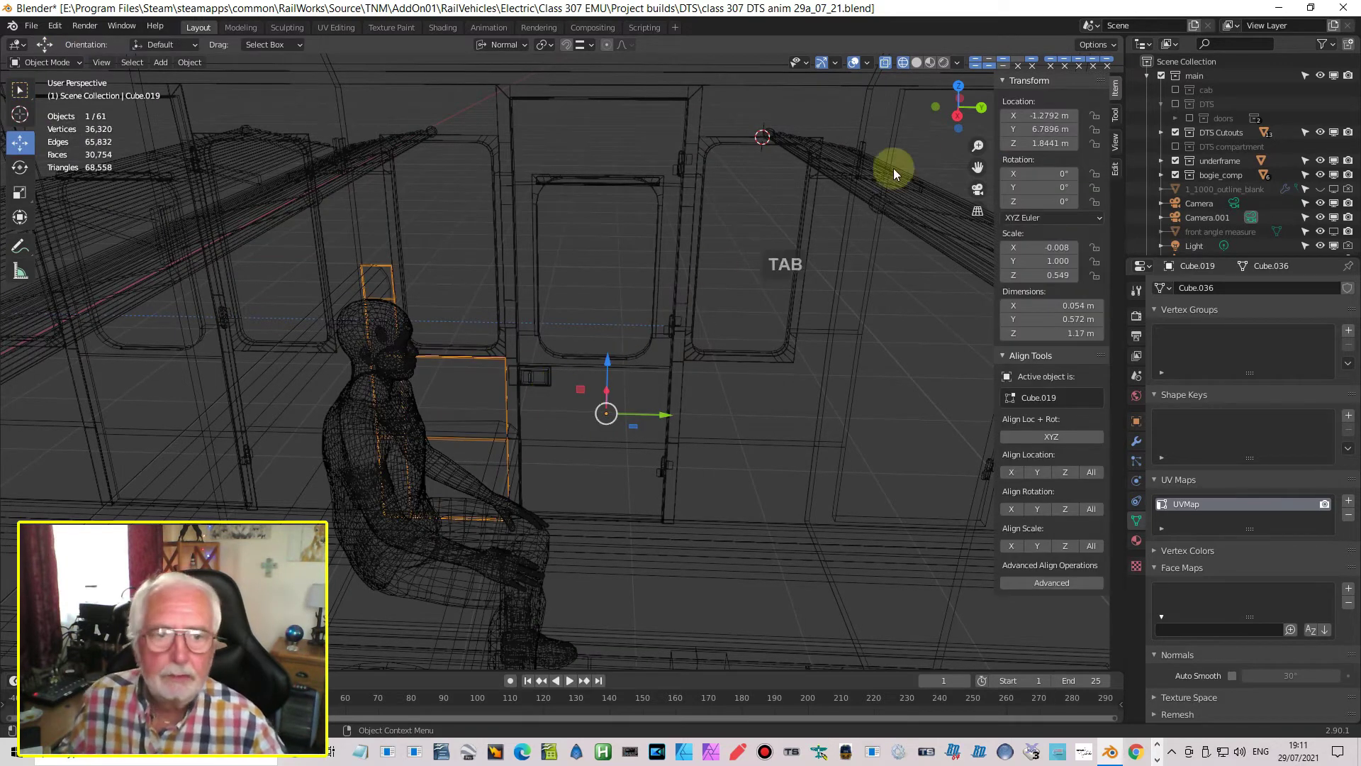
{"action": "left_click", "coordinate": [930, 62]}
{"action": "mouse_move", "coordinate": [649, 379]}
{"action": "middle_mouse_down"}
{"action": "mouse_move", "coordinate": [618, 369]}
{"action": "mouse_move", "coordinate": [500, 399]}
{"action": "mouse_move", "coordinate": [509, 373]}
{"action": "middle_mouse_up"}
{"action": "scroll", "coordinate": [520, 442], "scroll_direction": "up", "scroll_amount": 4}
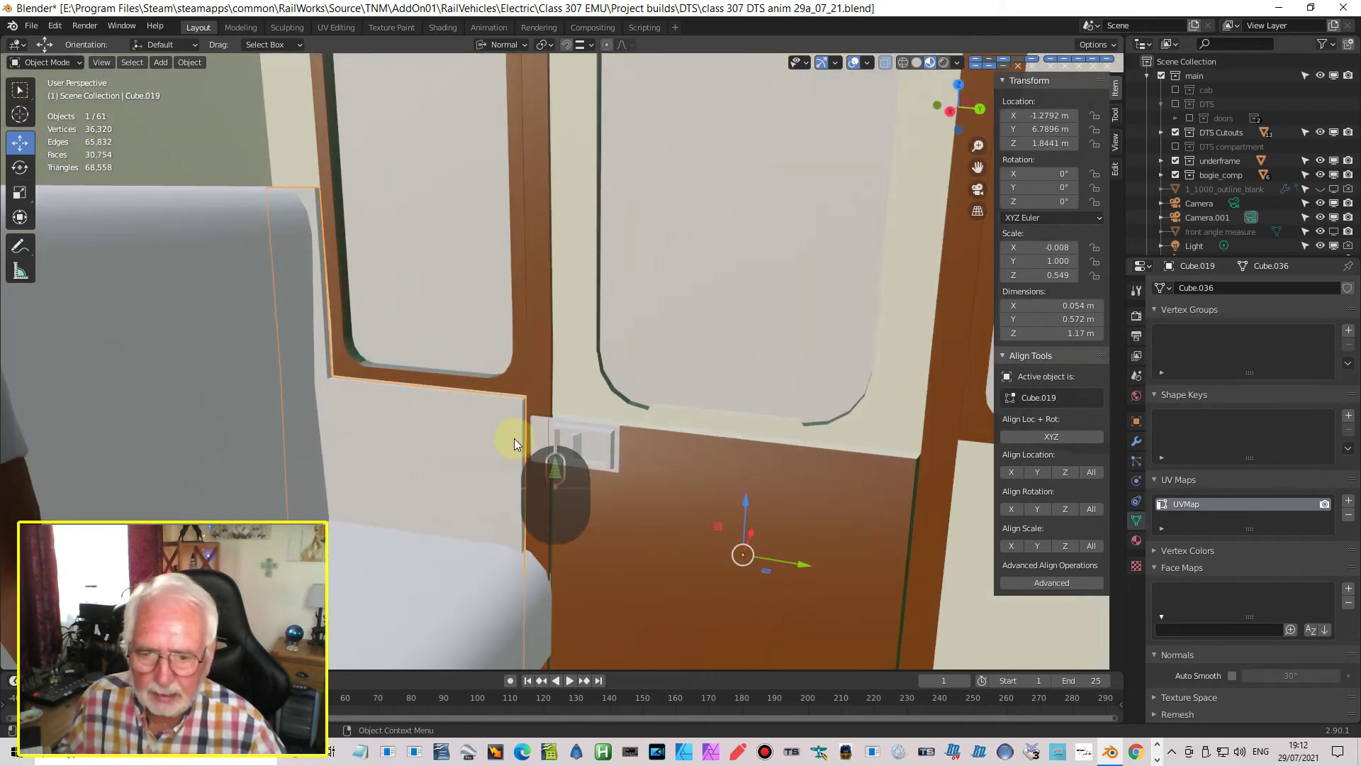
Reselect the side panel and return it to edit mode with the seat-facing side in view
{"action": "left_click", "coordinate": [503, 451]}
{"action": "middle_click_drag", "start_coordinate": [487, 407], "coordinate": [511, 394]}
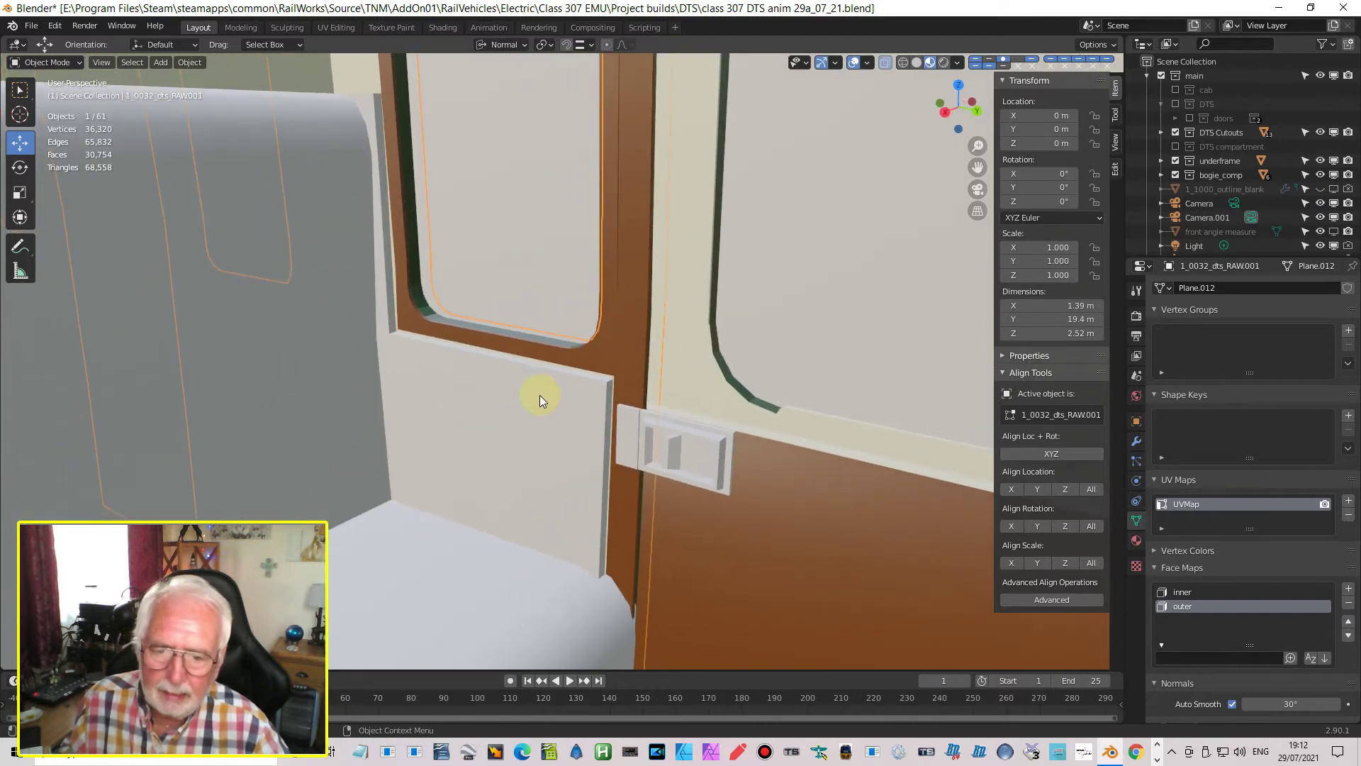
{"action": "left_click", "coordinate": [604, 389]}
{"action": "key", "text": "Tab"}
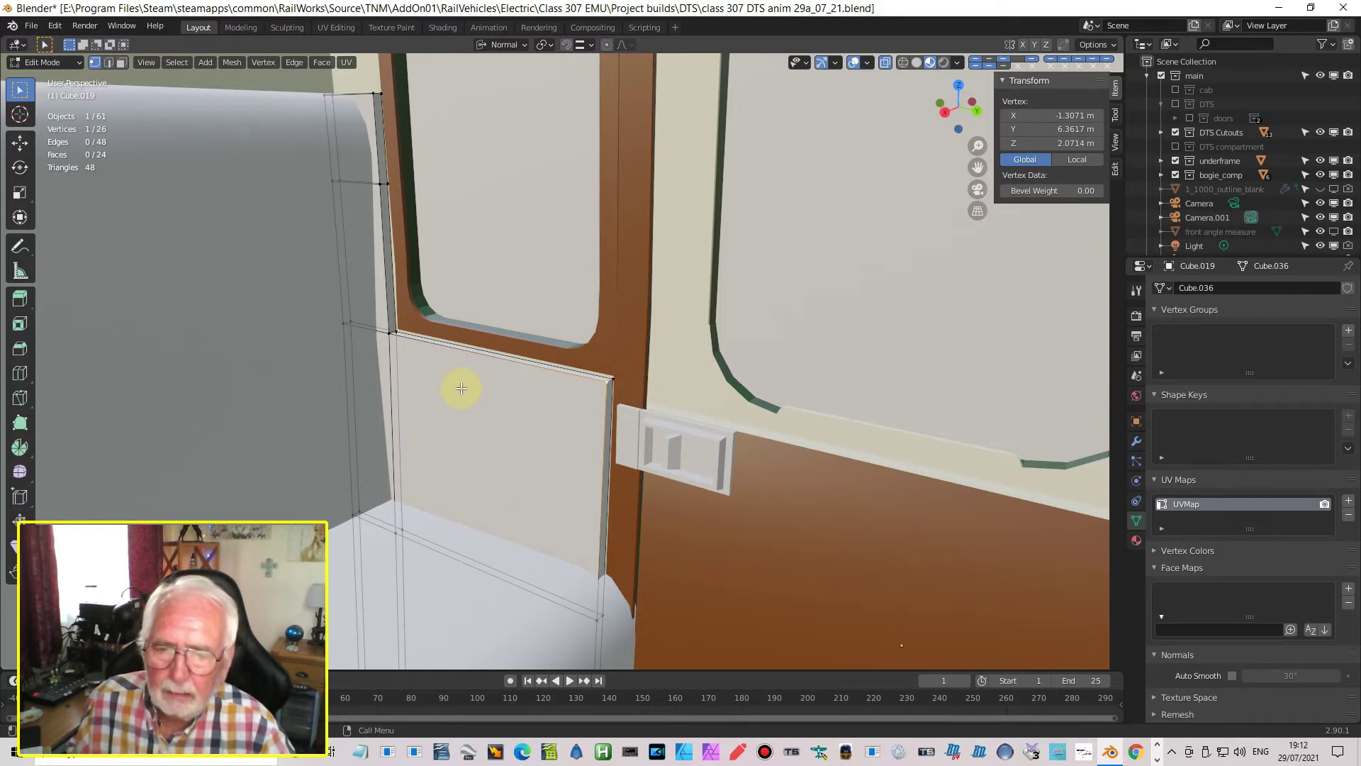
{"action": "middle_click_drag", "start_coordinate": [505, 405], "coordinate": [456, 411]}
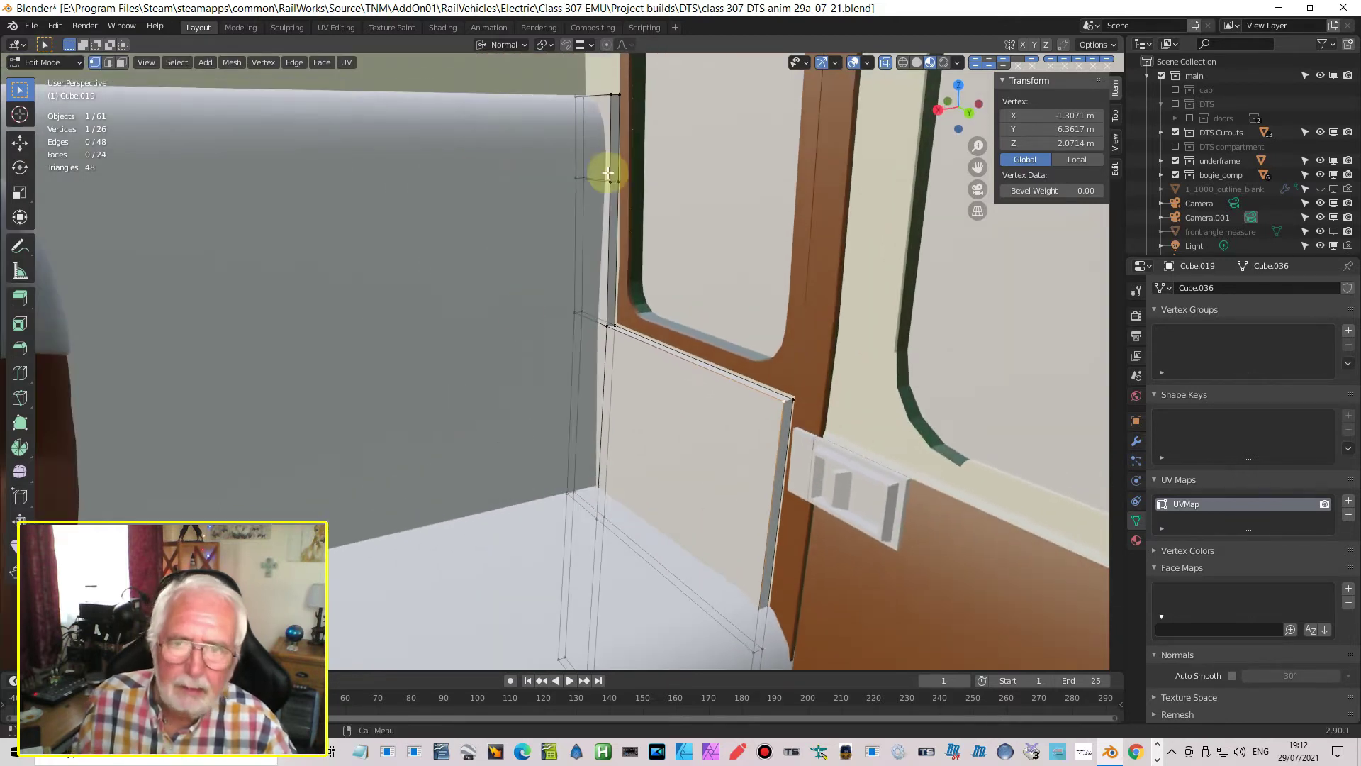
In face select mode, select all six seat-facing faces of the side panel, from the tall back part to the low front part
{"action": "left_click", "coordinate": [122, 62]}
{"action": "left_click", "coordinate": [592, 143]}
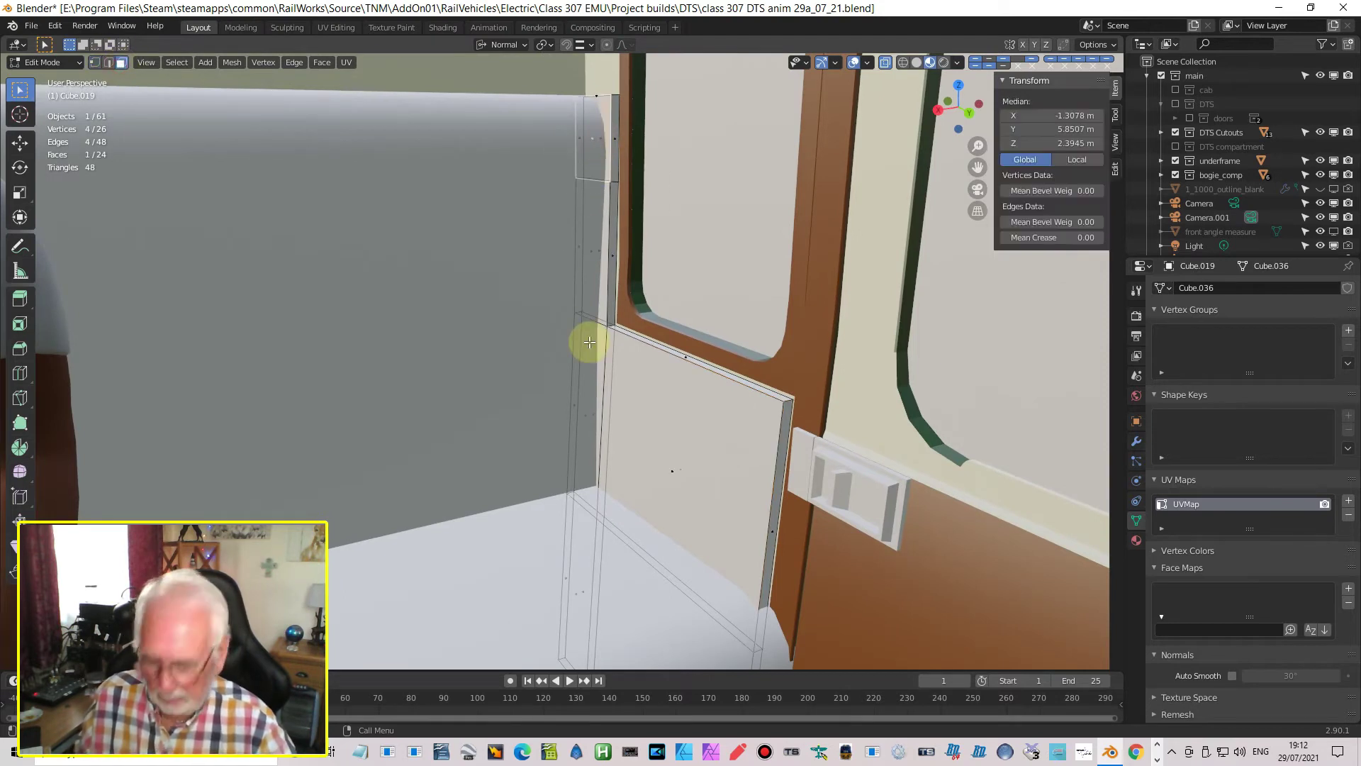
{"action": "left_click", "coordinate": [666, 469], "text": "shift"}
{"action": "left_click", "coordinate": [577, 427], "text": "shift"}
{"action": "left_click", "coordinate": [587, 417], "text": "shift"}
{"action": "middle_click_drag", "start_coordinate": [587, 417], "coordinate": [578, 137], "text": "shift"}
{"action": "left_click", "coordinate": [638, 588], "text": "shift"}
{"action": "left_click", "coordinate": [571, 520], "text": "shift"}
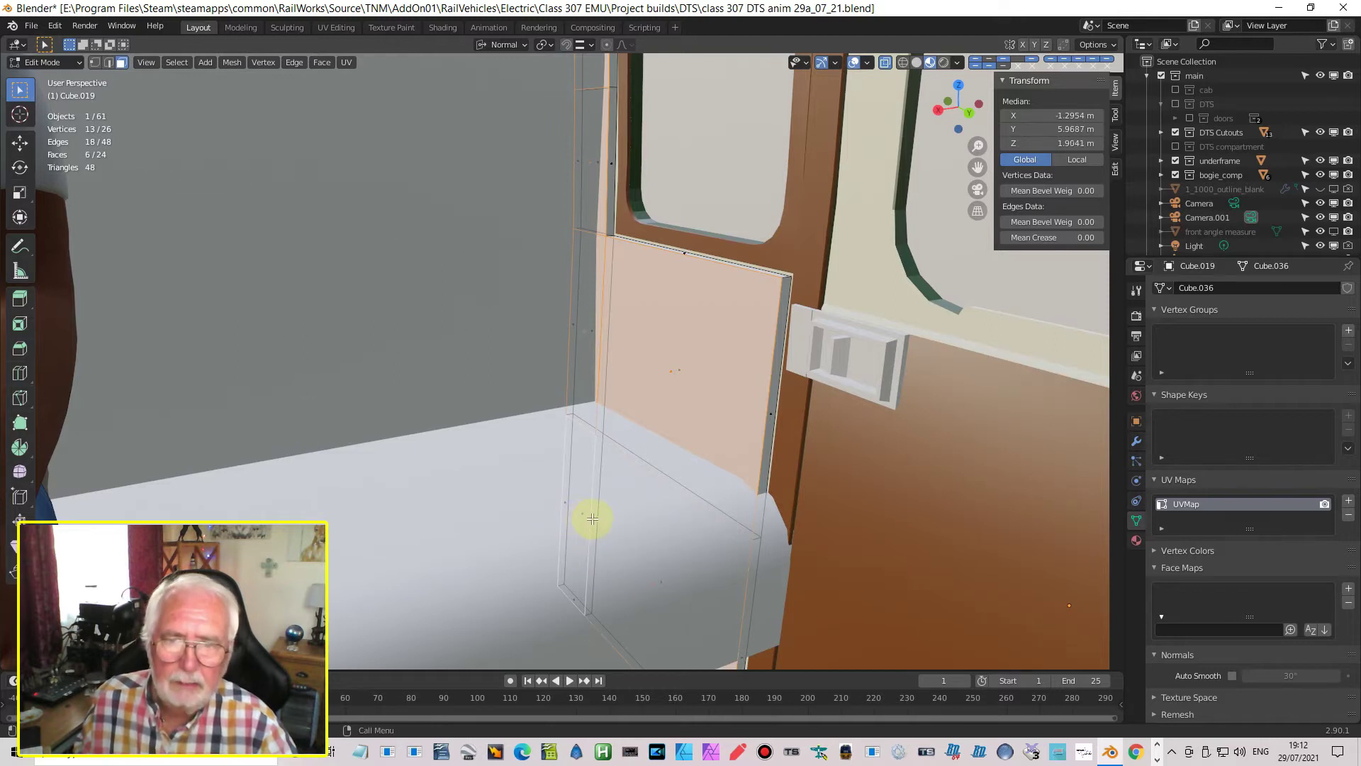
Move the selected seat-facing faces about -0.012 m along the global X axis to thin the panel, and leave edit mode
{"action": "key", "text": "g"}
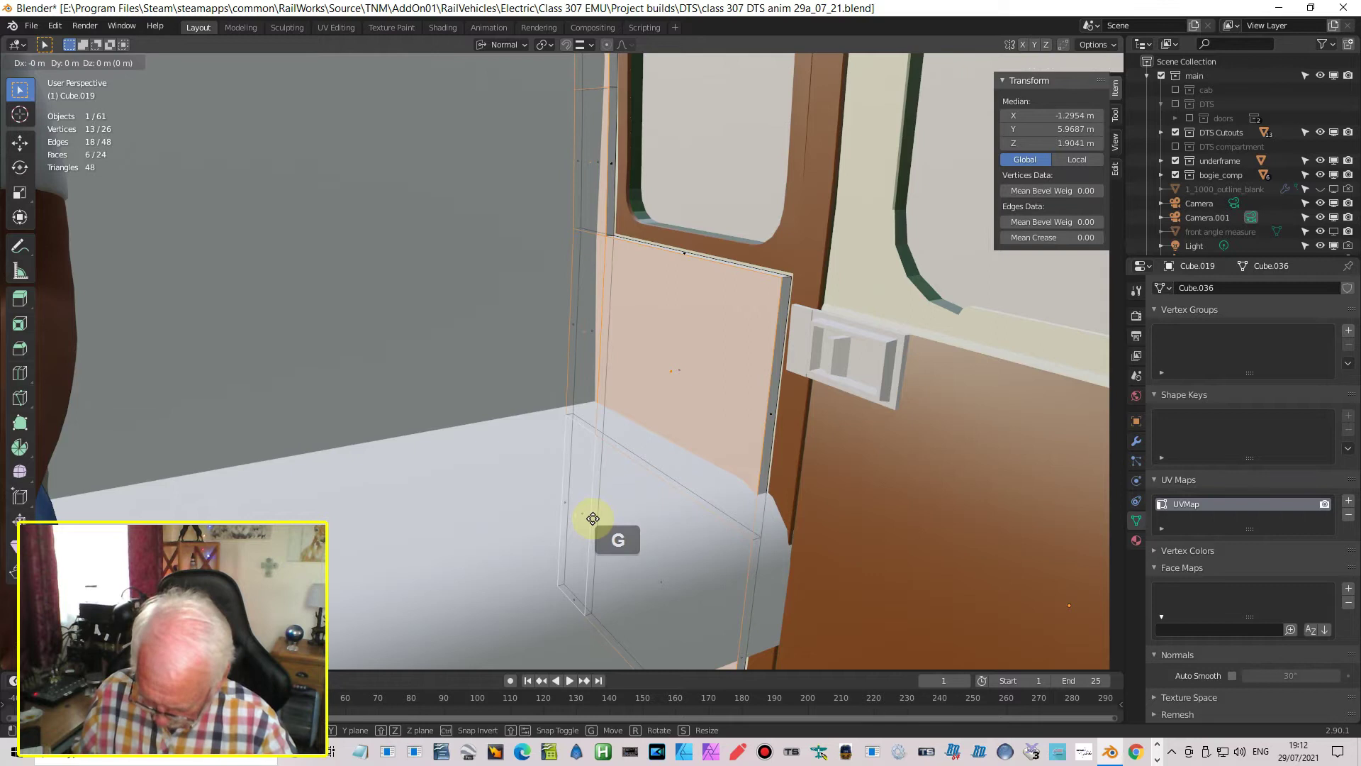
{"action": "key", "text": "x"}
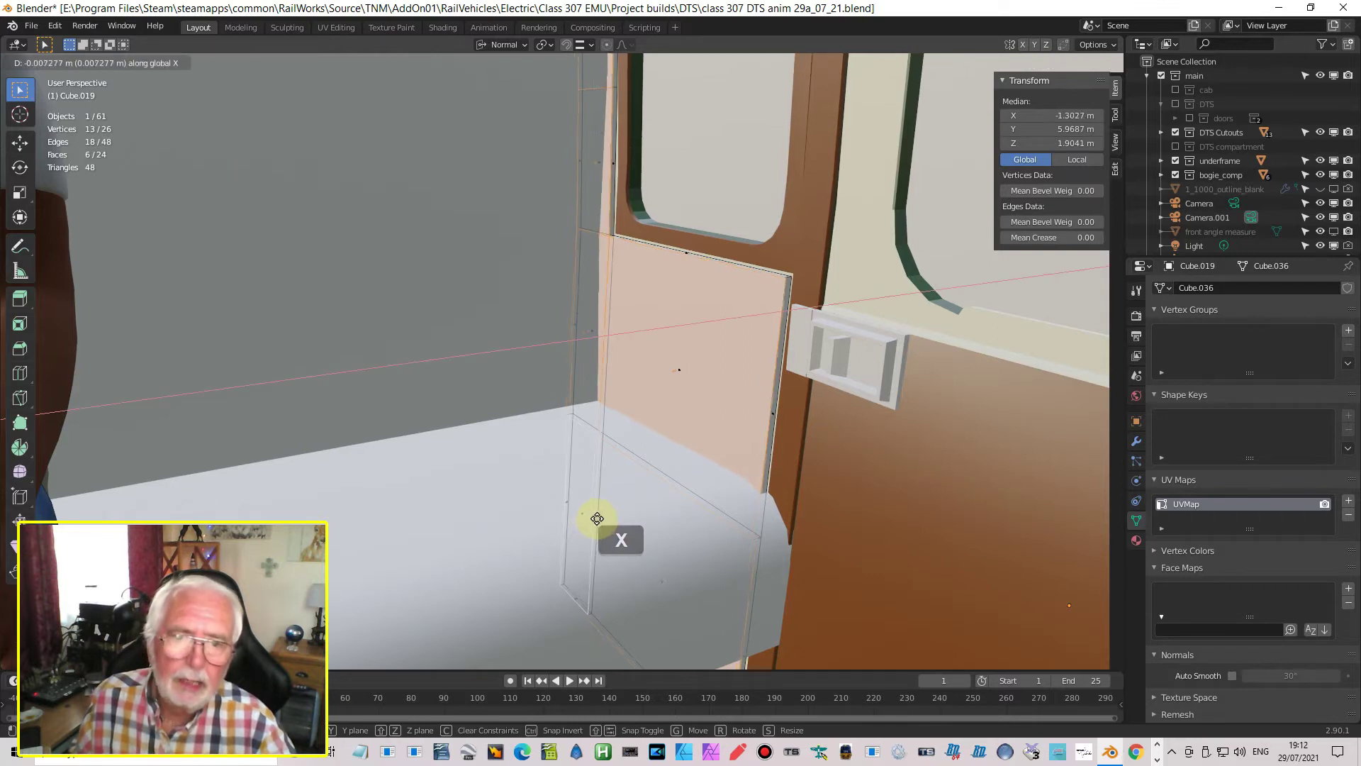
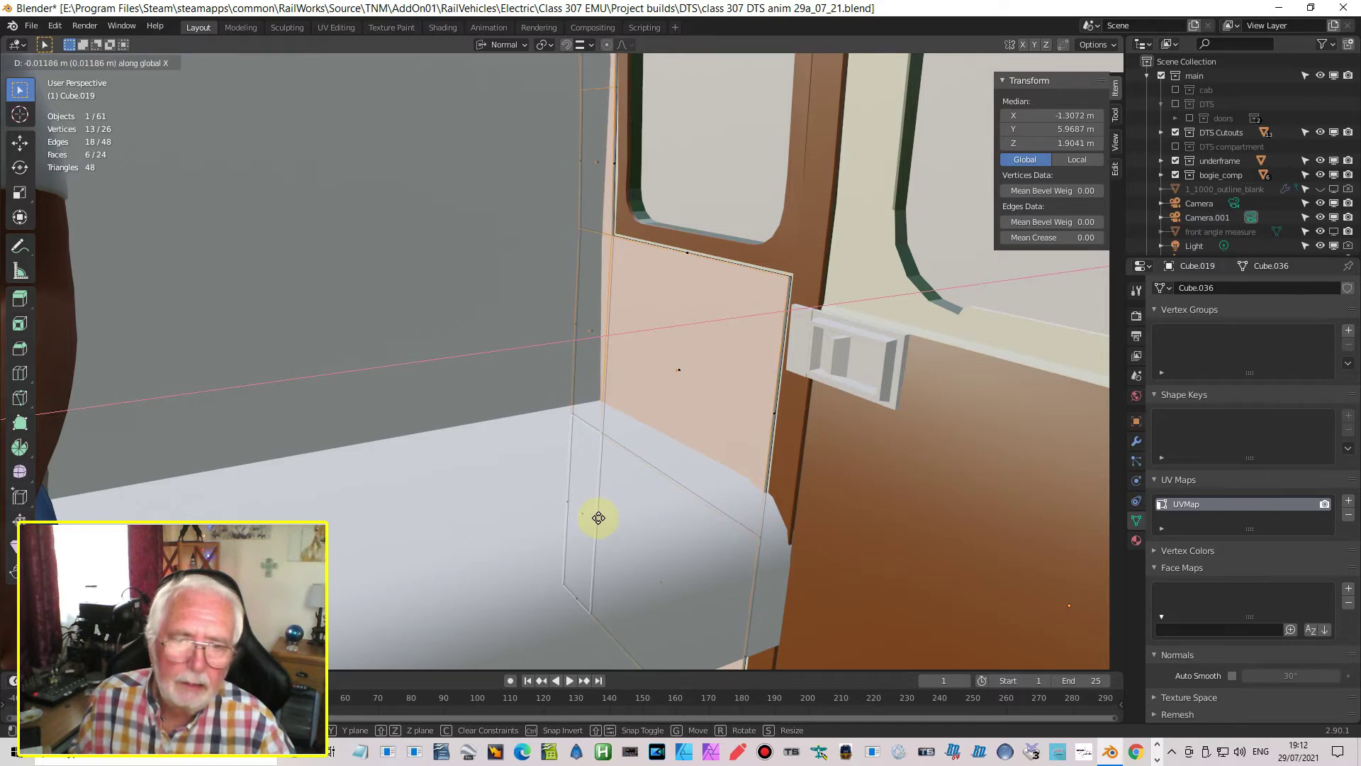
{"action": "left_click", "coordinate": [598, 517]}
{"action": "middle_click_drag", "start_coordinate": [599, 517], "coordinate": [651, 478]}
{"action": "key", "text": "Tab"}
Examine the thinned panel beside the seat and door from inside and outside the carriage, including the empty wall opposite
{"action": "scroll", "coordinate": [651, 478], "scroll_direction": "down", "scroll_amount": 4}
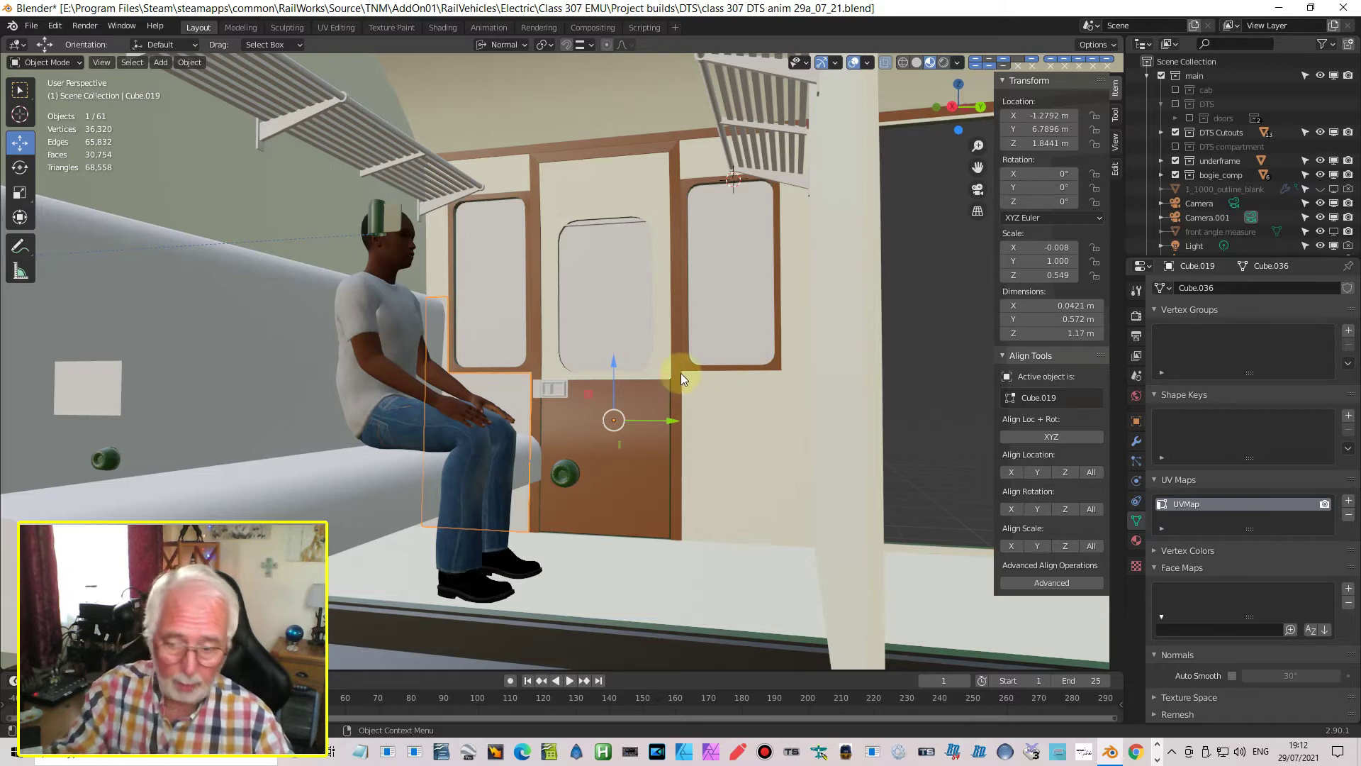
{"action": "middle_click_drag", "start_coordinate": [692, 445], "coordinate": [925, 185]}
{"action": "middle_click_drag", "start_coordinate": [742, 295], "coordinate": [700, 381]}
{"action": "scroll", "coordinate": [700, 381], "scroll_direction": "up", "scroll_amount": 2}
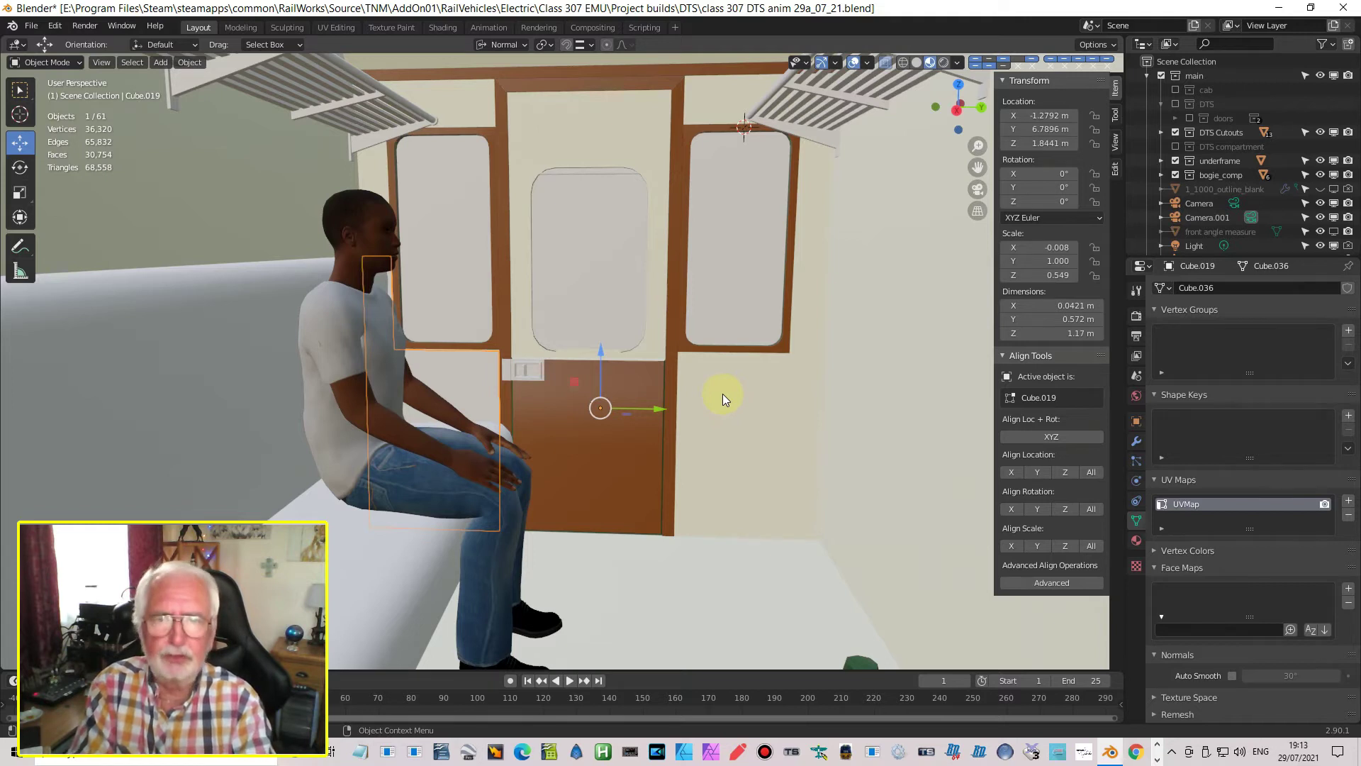
{"action": "scroll", "coordinate": [872, 203], "scroll_direction": "down", "scroll_amount": 6}
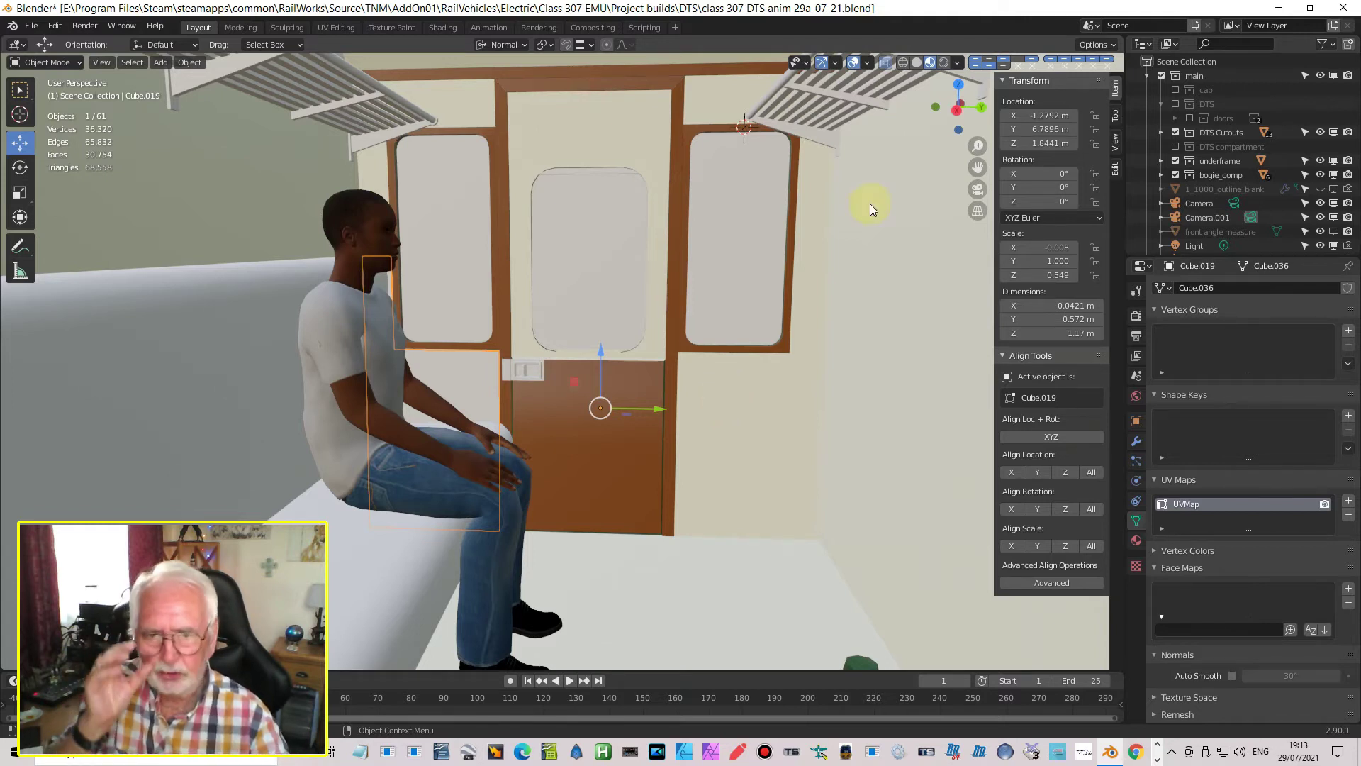
{"action": "middle_click_drag", "start_coordinate": [842, 304], "coordinate": [550, 319]}
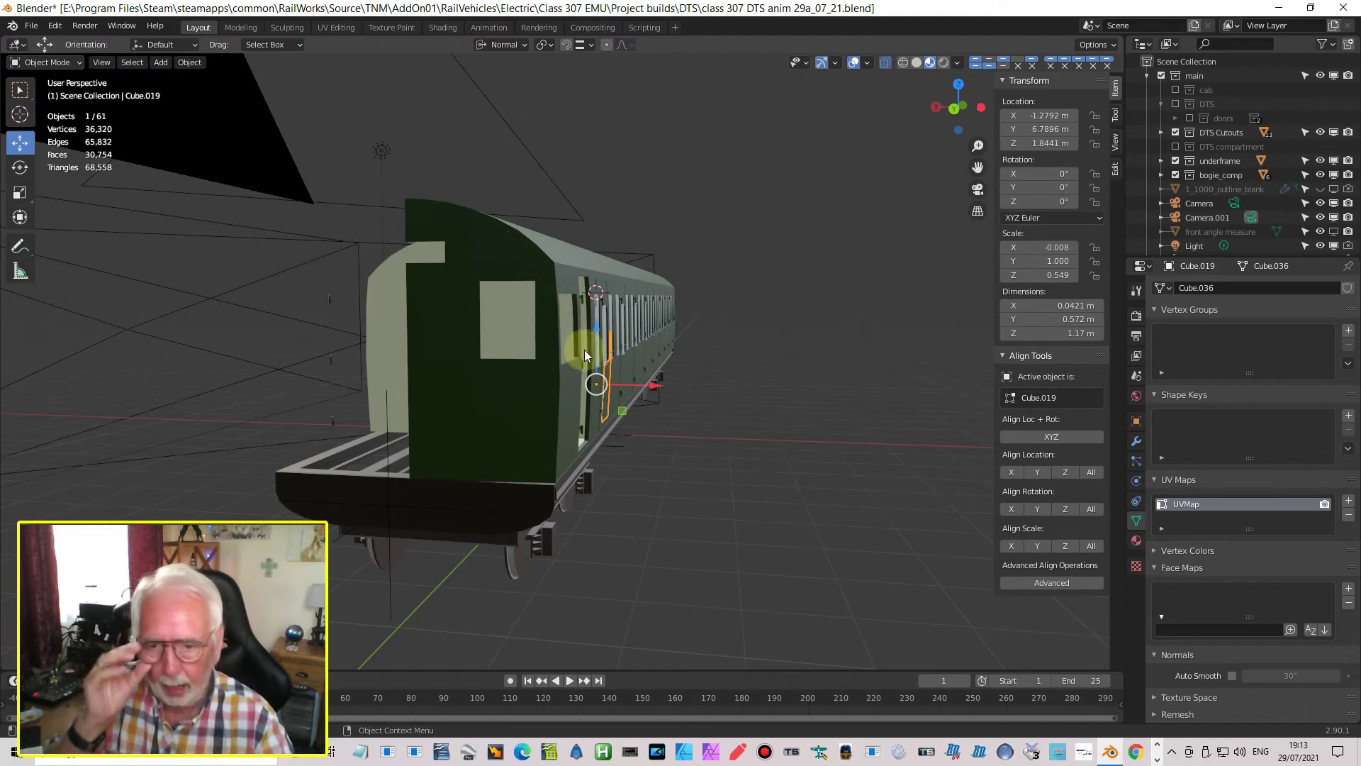
{"action": "middle_click_drag", "start_coordinate": [584, 351], "coordinate": [684, 450]}
{"action": "scroll", "coordinate": [762, 457], "scroll_direction": "up", "scroll_amount": 5}
{"action": "scroll", "coordinate": [713, 406], "scroll_direction": "up", "scroll_amount": 2}
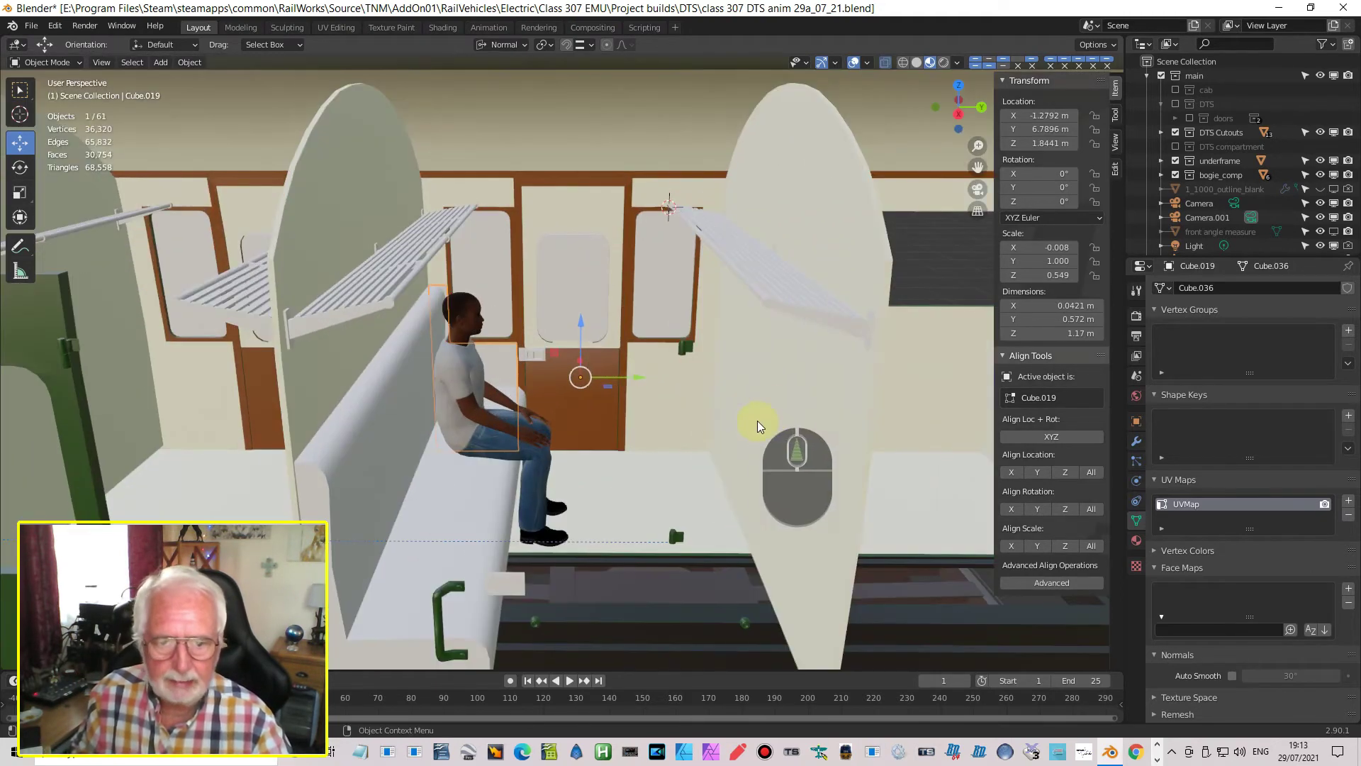
{"action": "scroll", "coordinate": [785, 406], "scroll_direction": "up", "scroll_amount": 3}
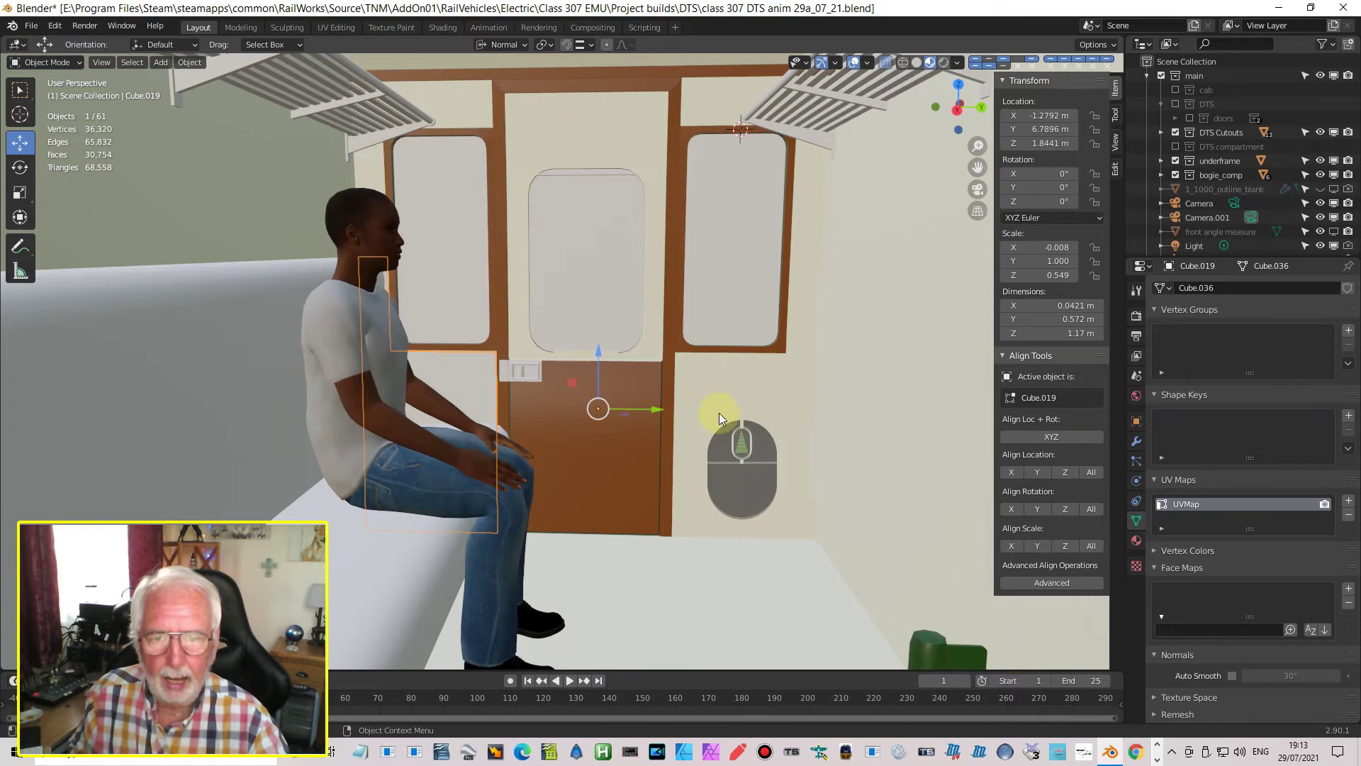
{"action": "middle_click_drag", "start_coordinate": [719, 413], "coordinate": [704, 396]}
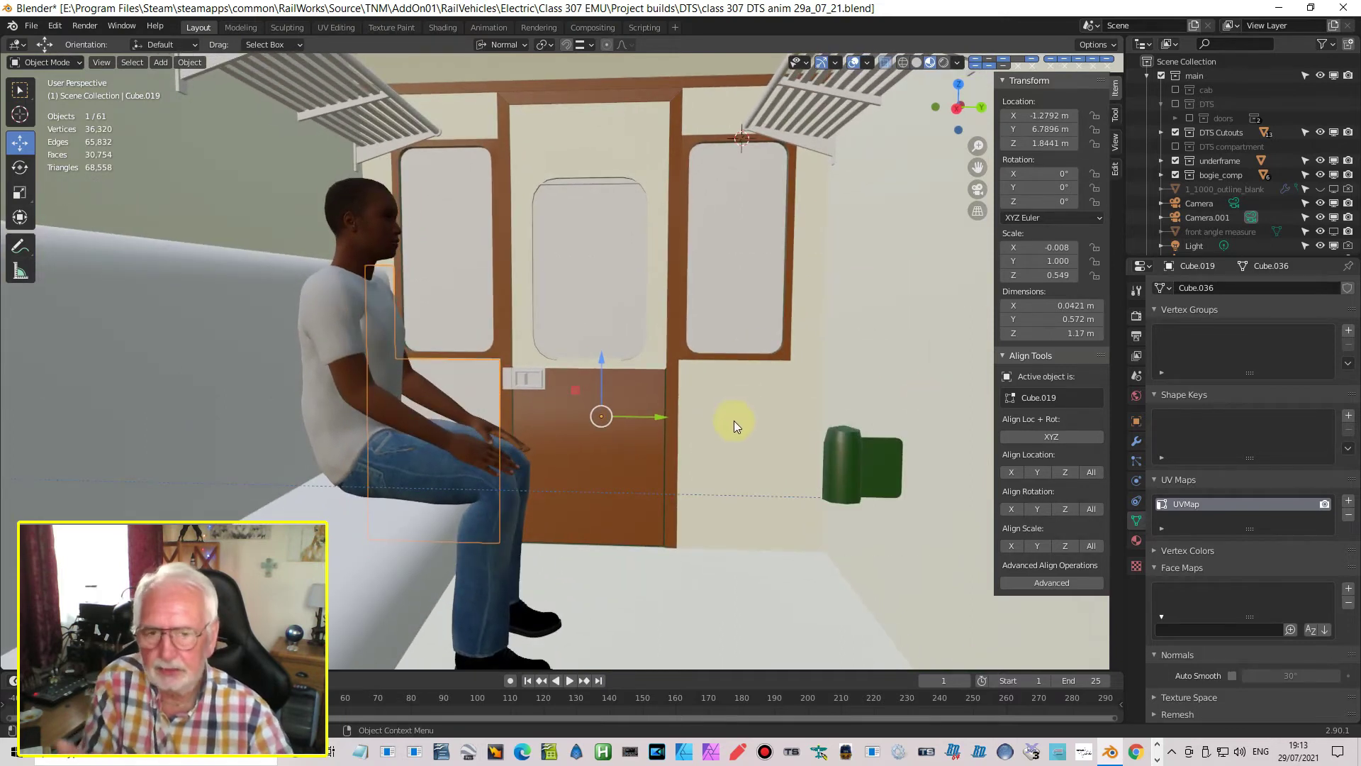
{"action": "middle_click_drag", "start_coordinate": [721, 433], "coordinate": [691, 465]}
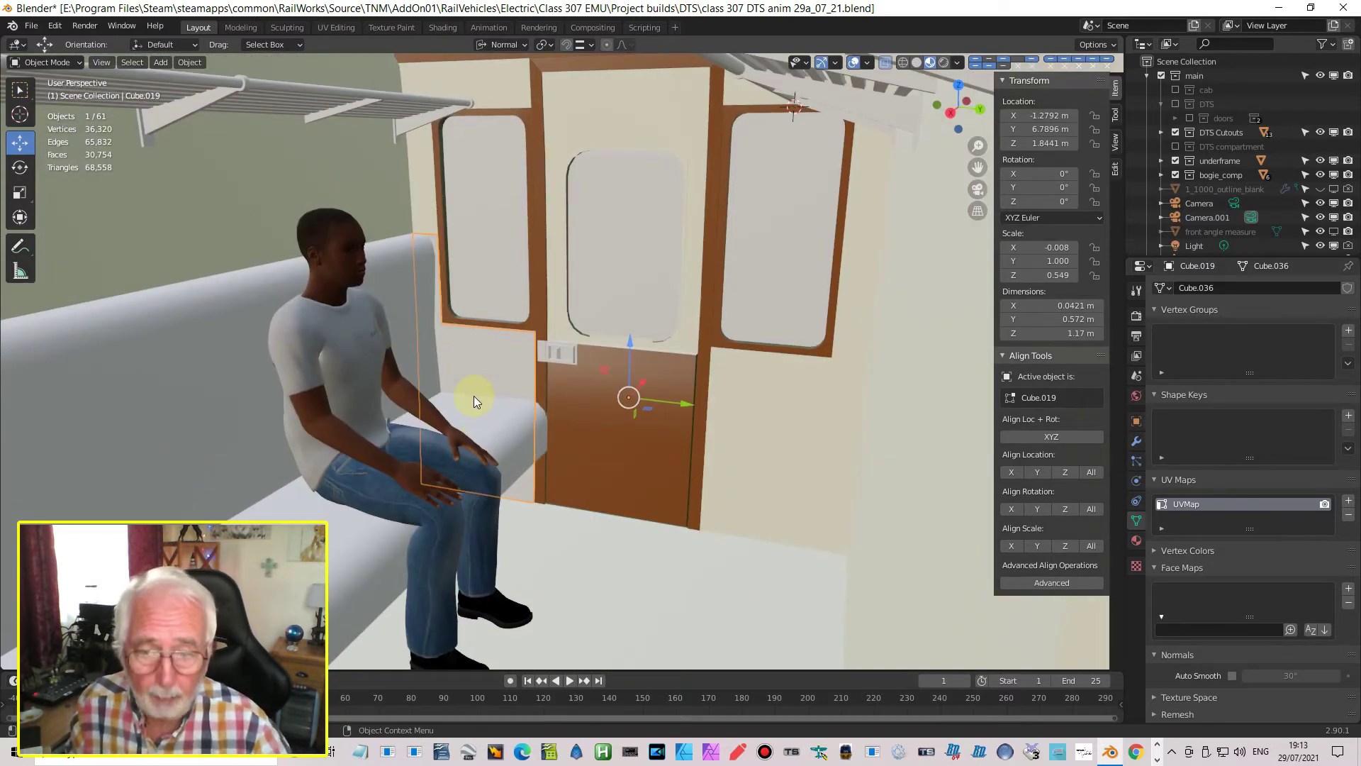
{"action": "scroll", "coordinate": [473, 397], "scroll_direction": "down", "scroll_amount": 4}
{"action": "scroll", "coordinate": [493, 397], "scroll_direction": "up", "scroll_amount": 3}
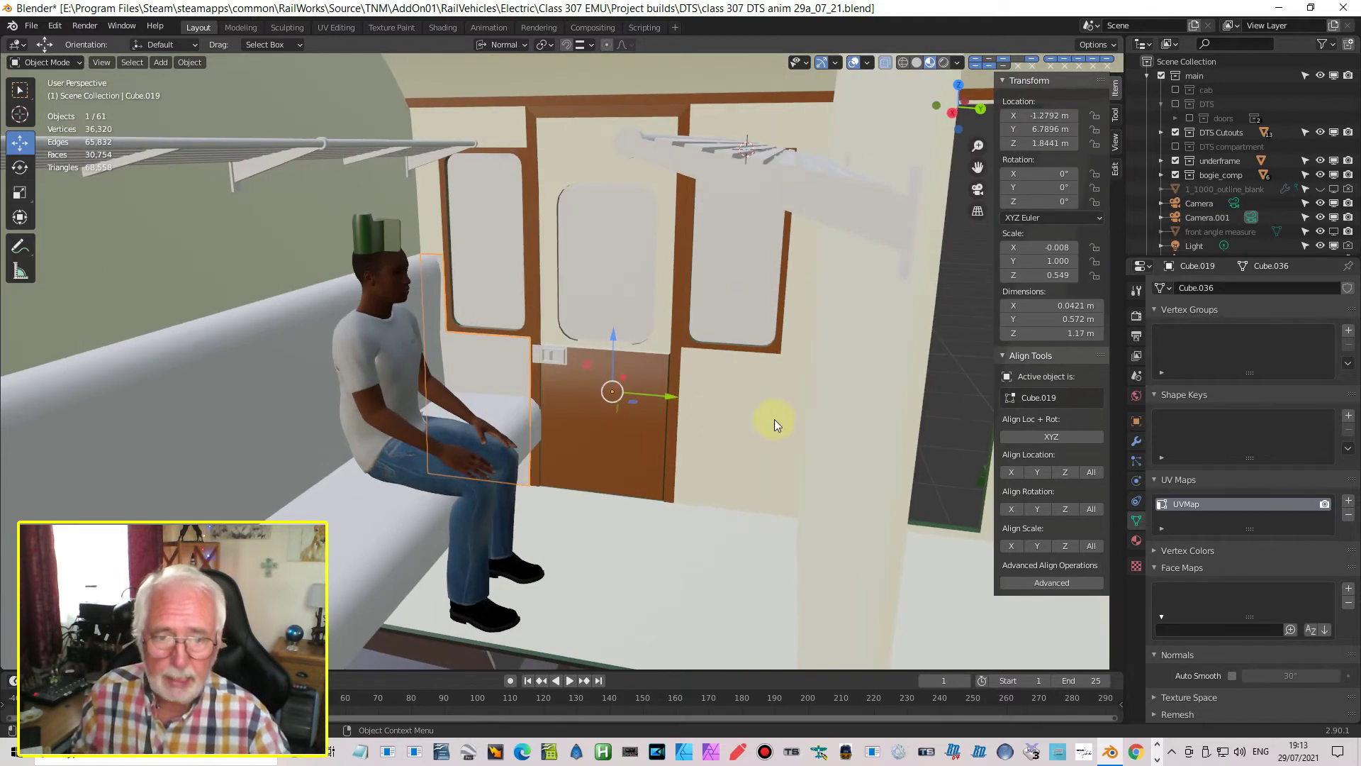
Snap the 3D cursor to the upper face of the door's brown lower section, and return to object mode
{"action": "left_click", "coordinate": [610, 397]}
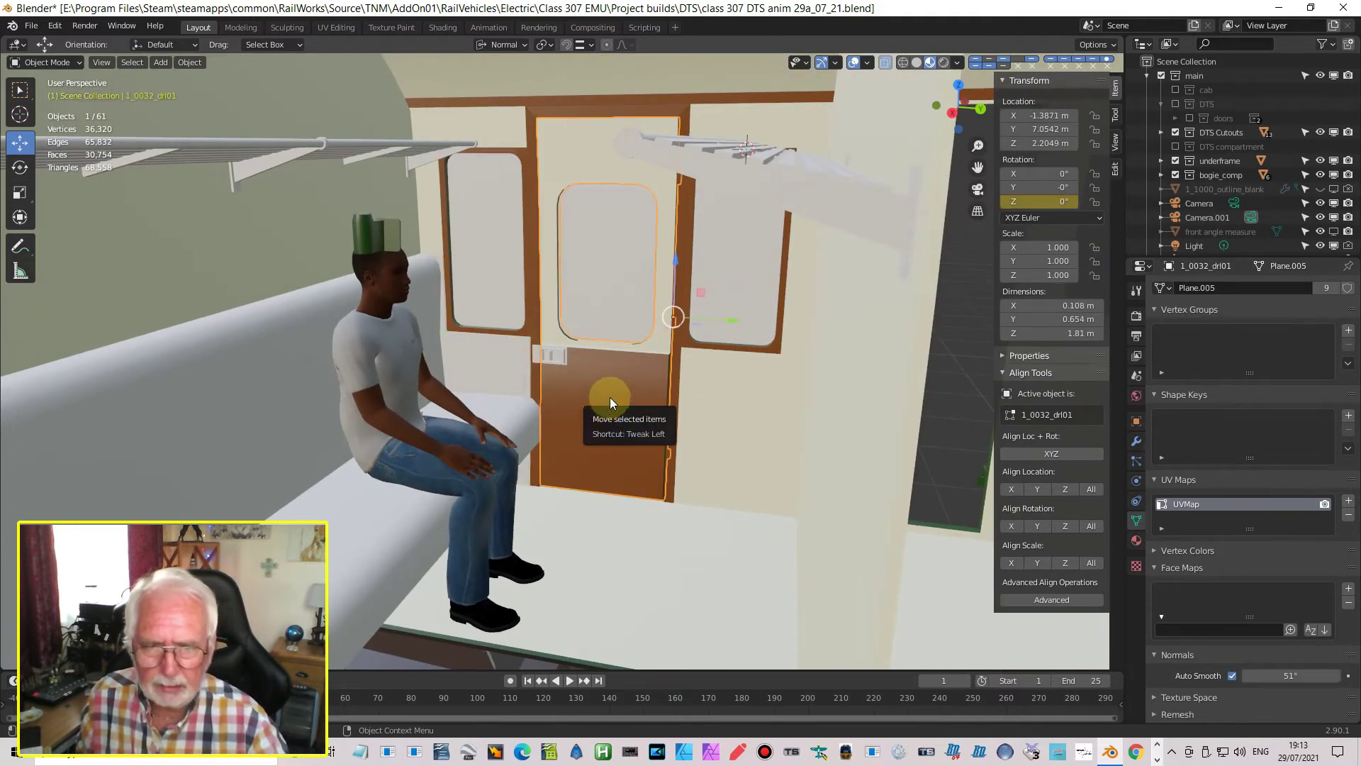
{"action": "left_click", "coordinate": [610, 397]}
{"action": "key", "text": "Tab"}
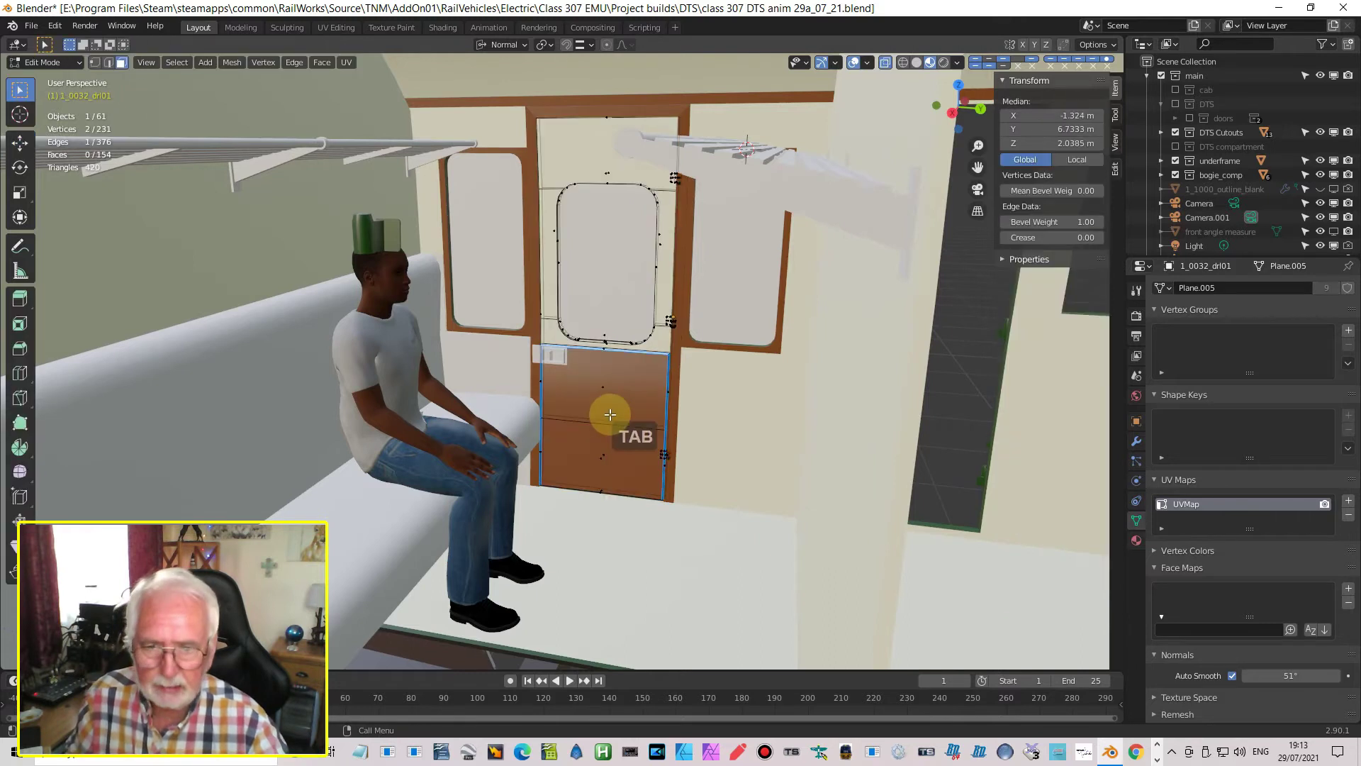
{"action": "left_click", "coordinate": [604, 394]}
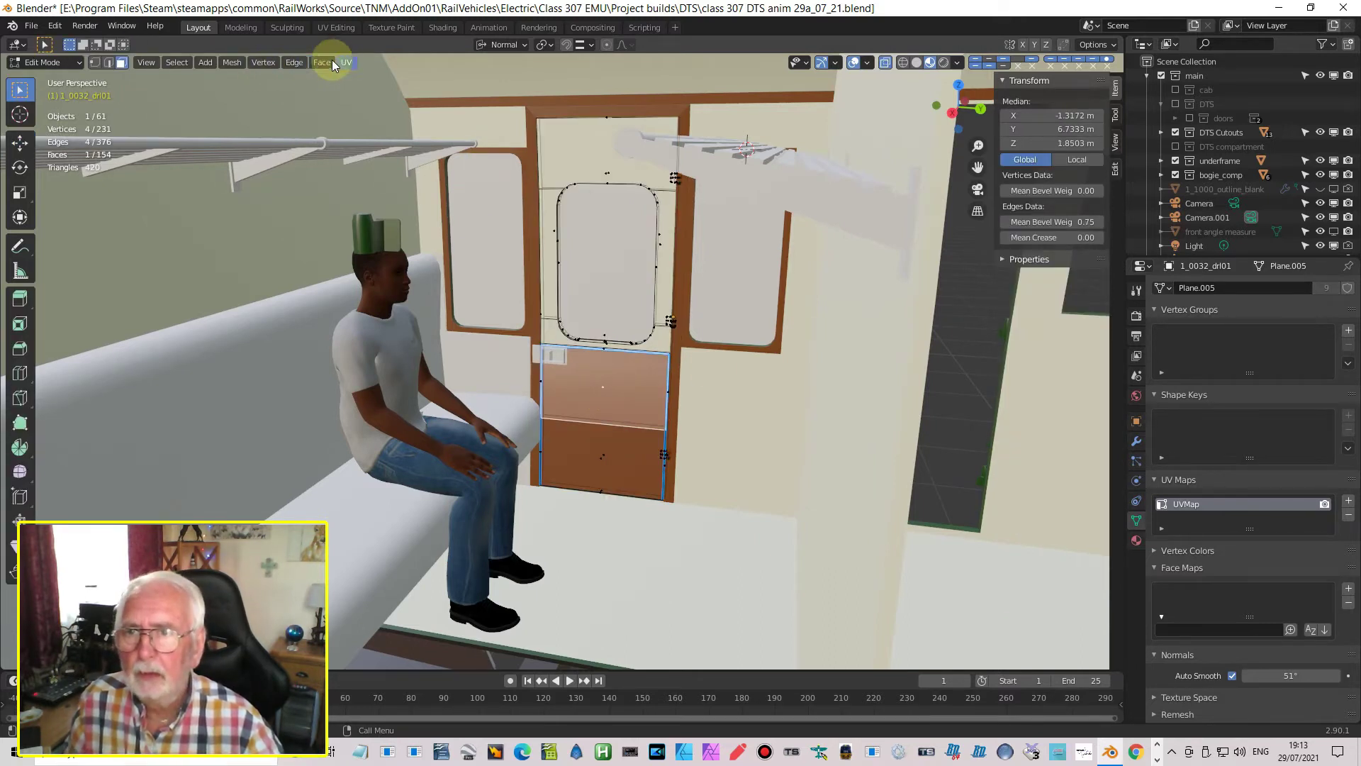
{"action": "left_click", "coordinate": [228, 63]}
{"action": "mouse_move", "coordinate": [298, 107]}
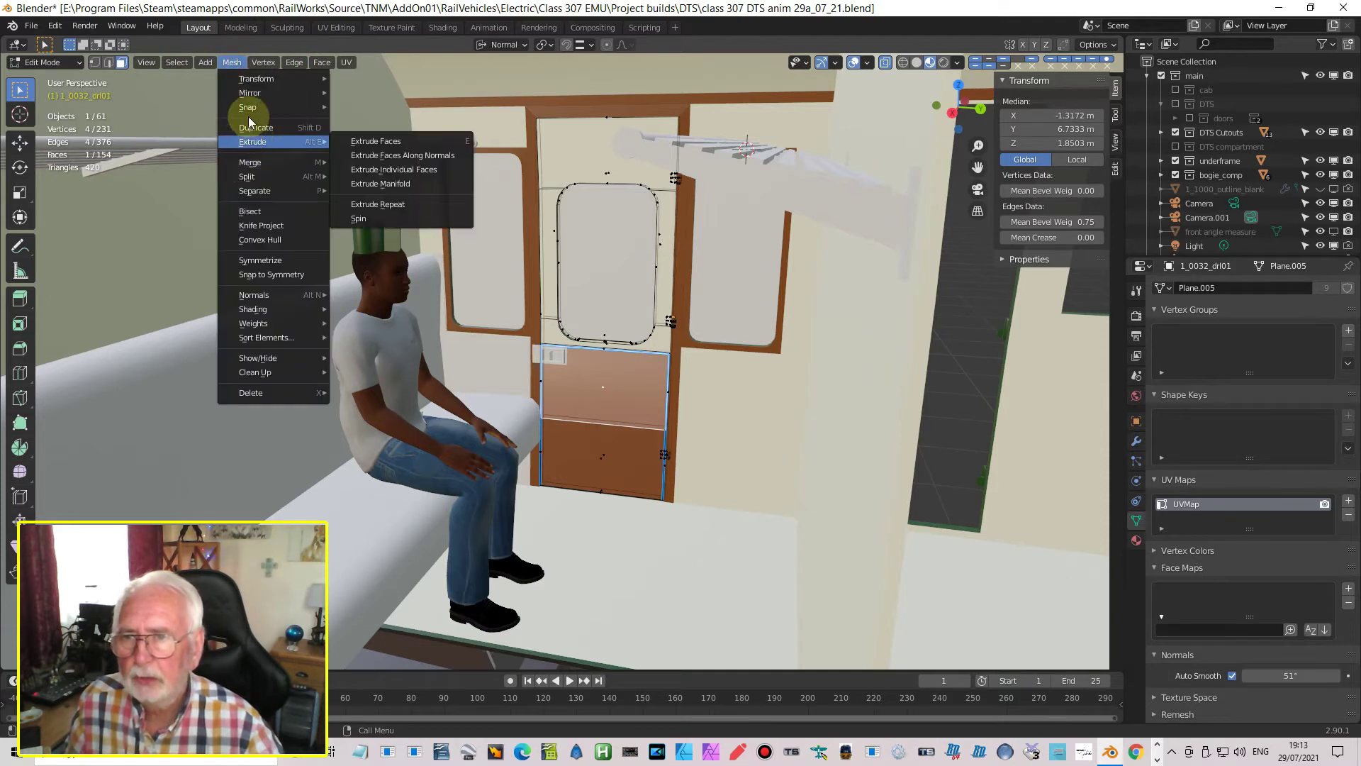
{"action": "left_click", "coordinate": [397, 170]}
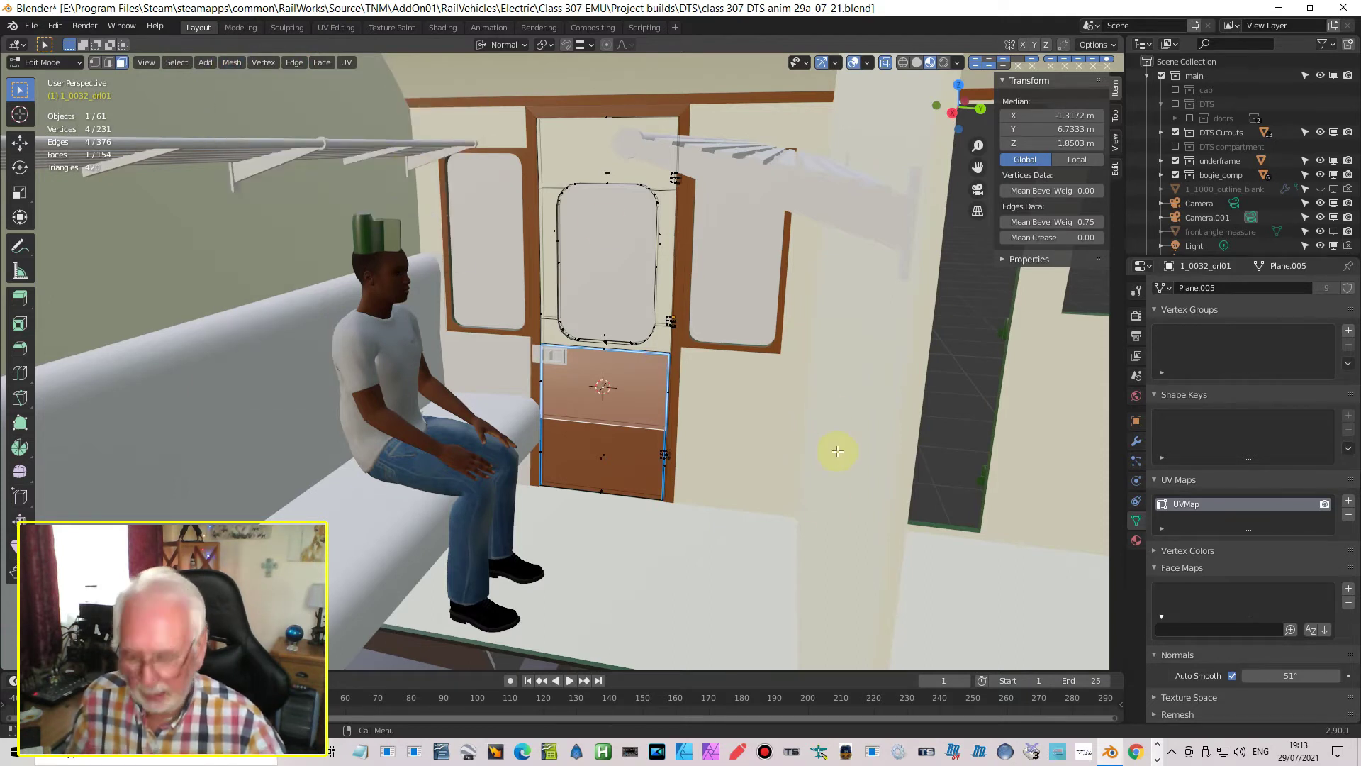
{"action": "key", "text": "Tab"}
Select the side panel and set its origin to the 3D cursor at the door's centre
{"action": "left_click", "coordinate": [478, 348]}
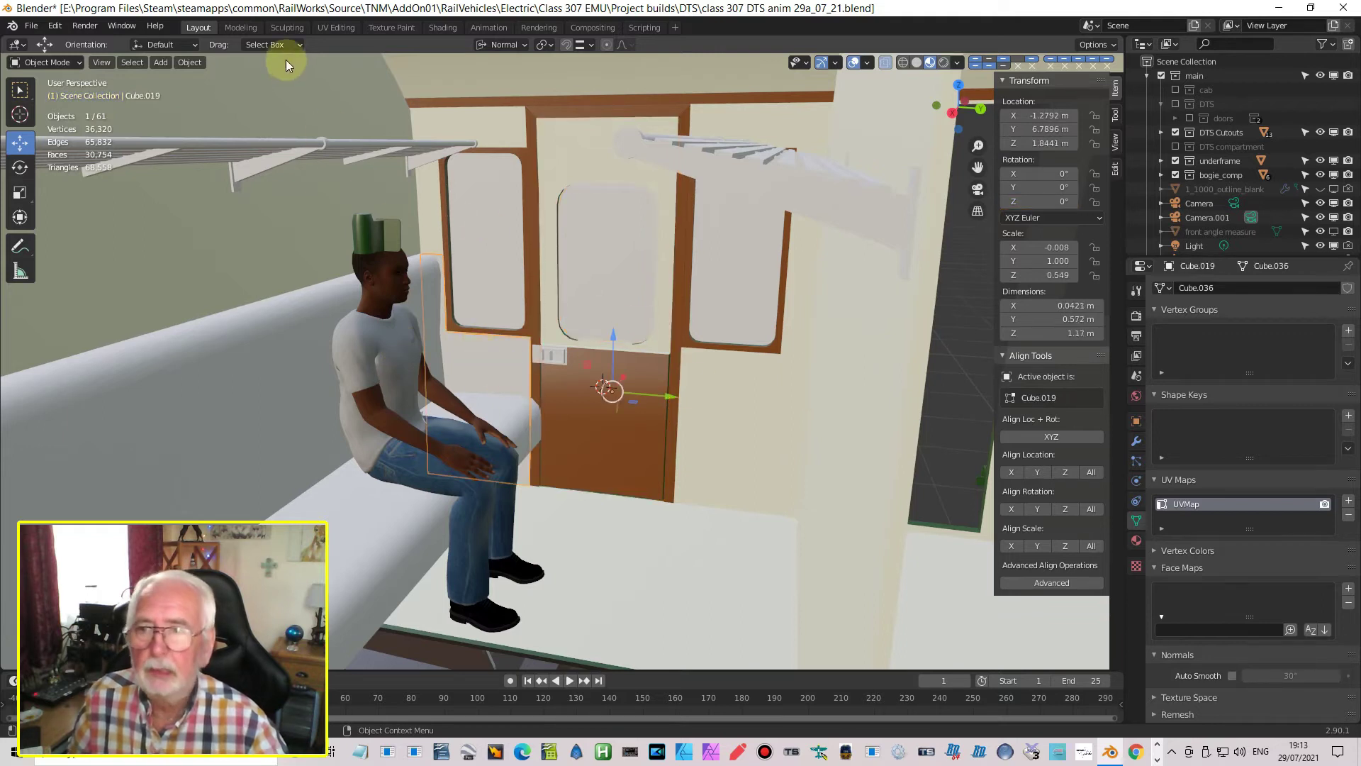
{"action": "left_click", "coordinate": [190, 62]}
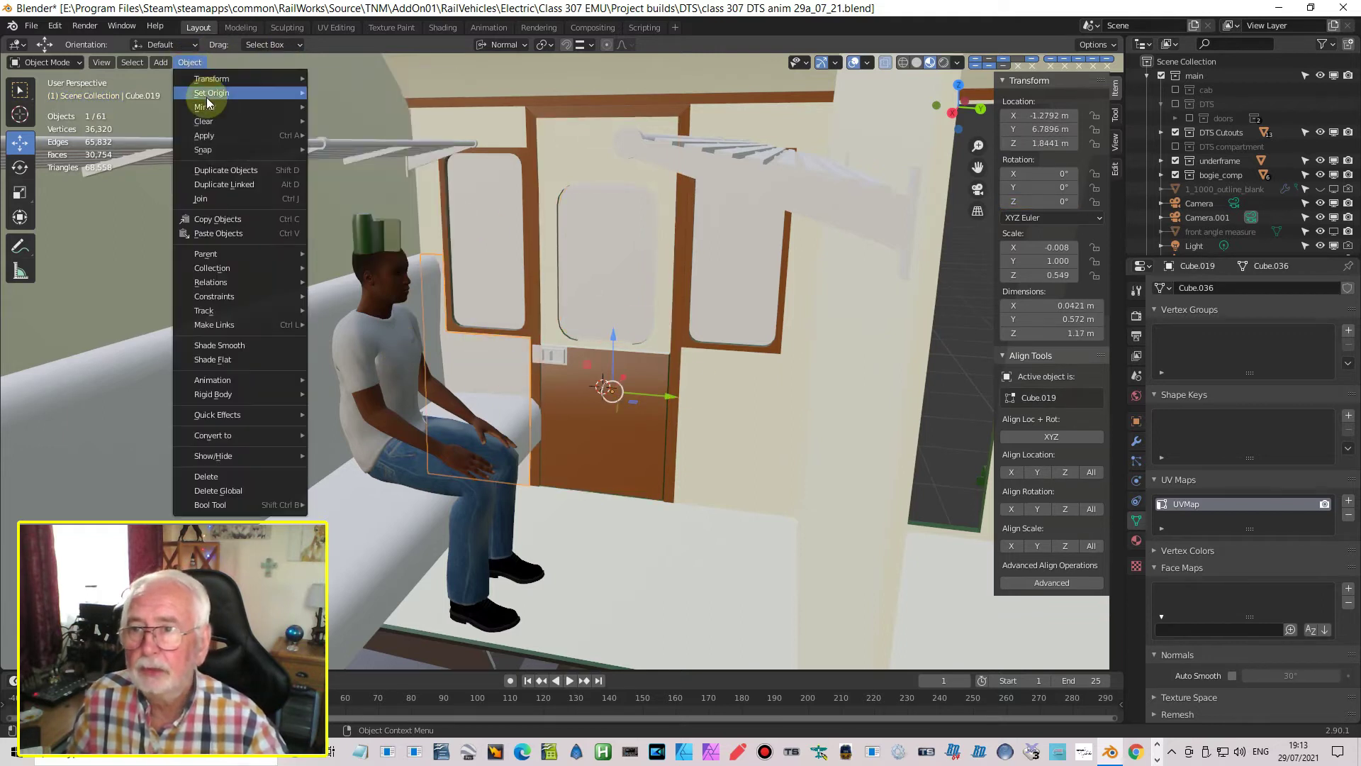
{"action": "mouse_move", "coordinate": [210, 93]}
{"action": "left_click", "coordinate": [368, 123]}
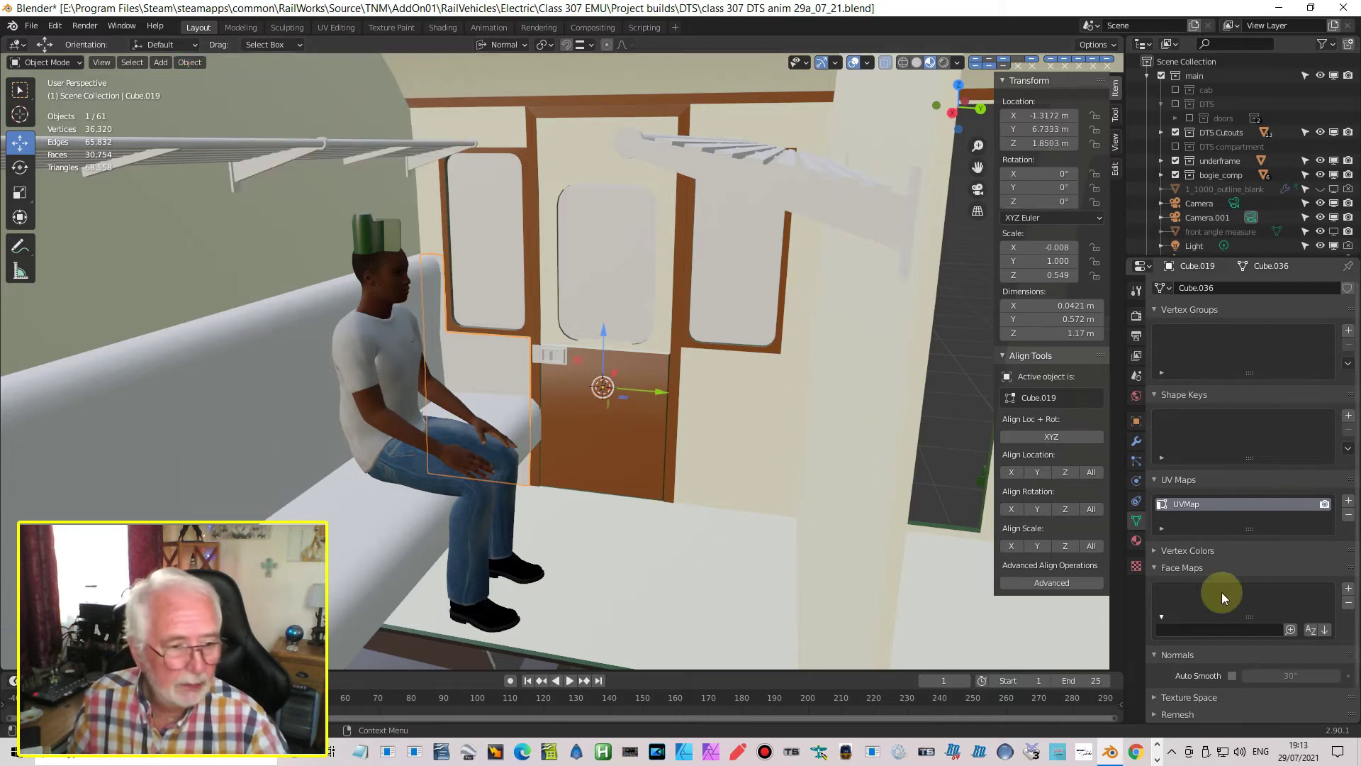
Add a Mirror modifier to the side panel, mirroring on the Y axis only, to create the matching panel across the door
{"action": "left_click", "coordinate": [1137, 443]}
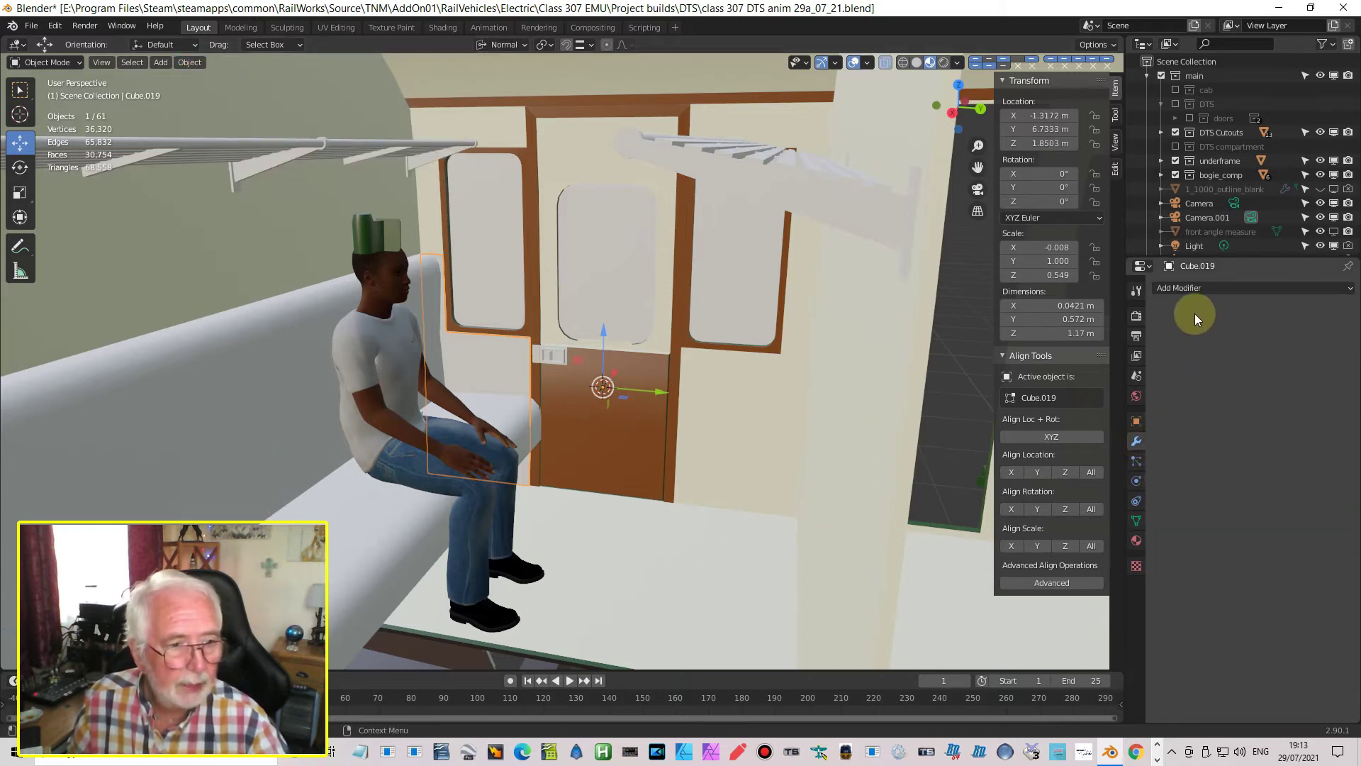
{"action": "left_click", "coordinate": [1188, 288]}
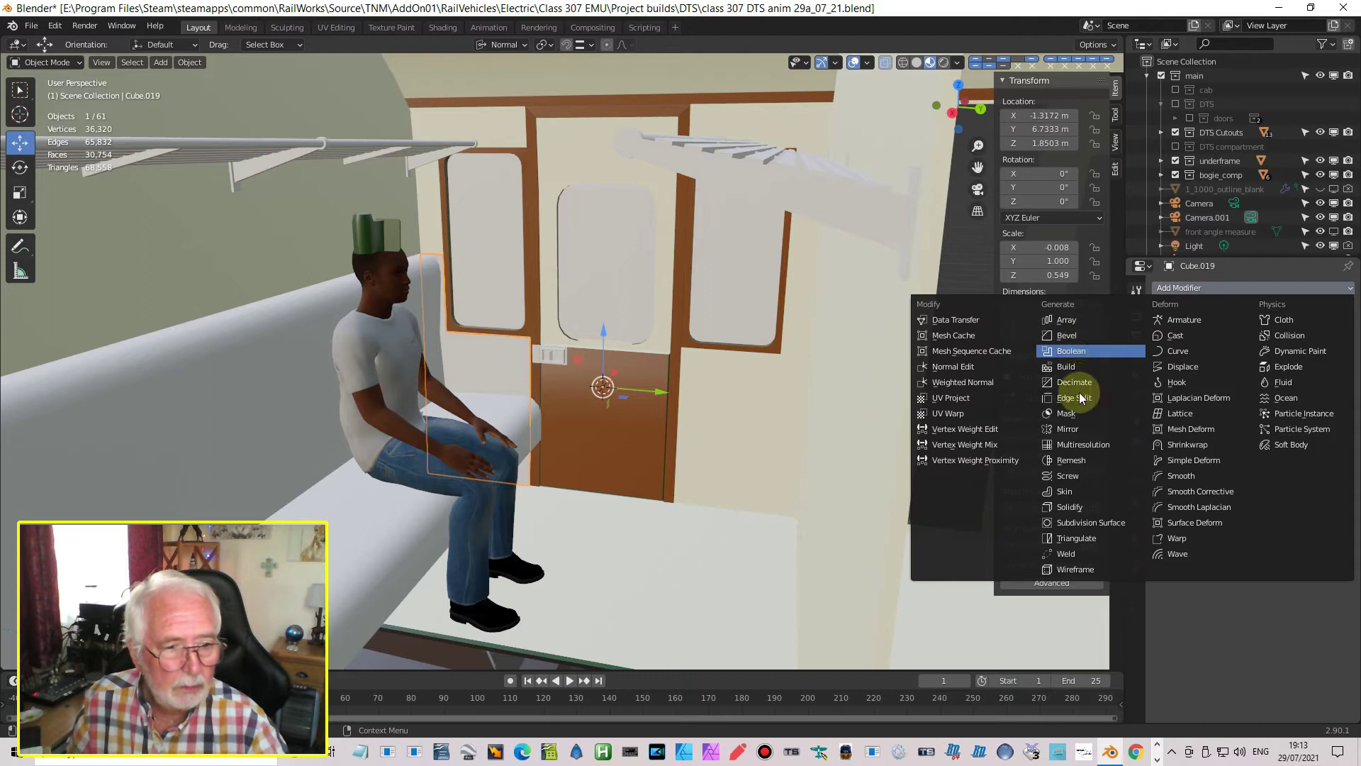
{"action": "left_click", "coordinate": [1084, 428]}
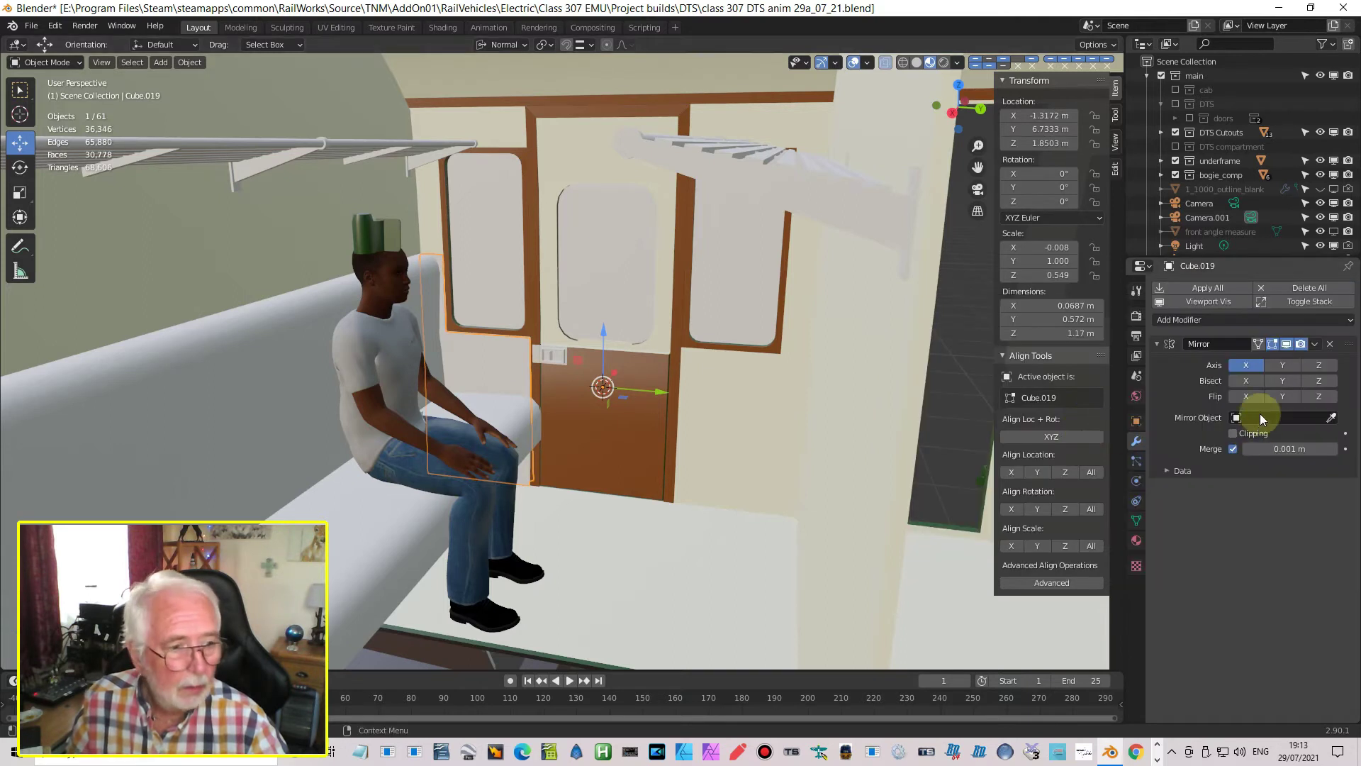
{"action": "left_click", "coordinate": [1280, 369]}
{"action": "left_click", "coordinate": [1242, 365]}
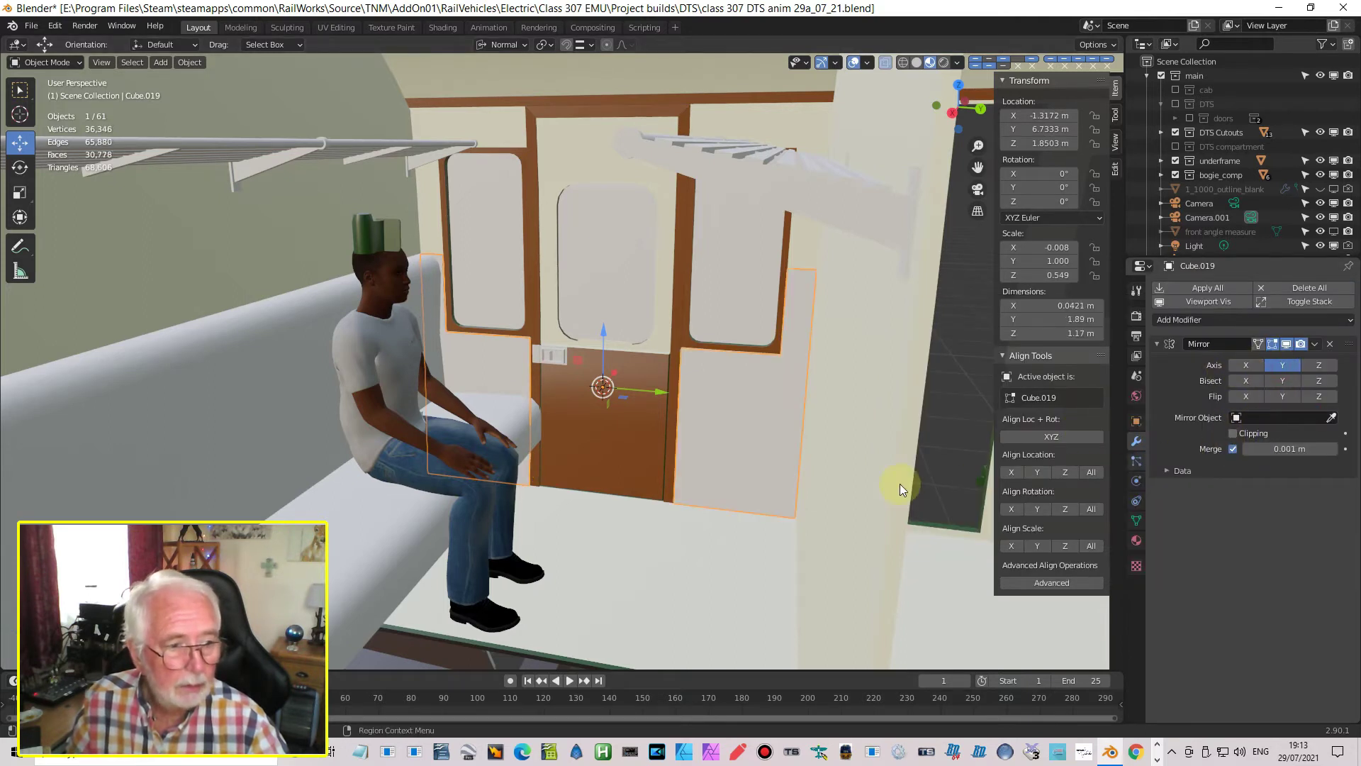
Examine the mirrored panels on both sides of the door, checking their fit against the window frames, seat and partition
{"action": "scroll", "coordinate": [615, 430], "scroll_direction": "up", "scroll_amount": 3}
{"action": "mouse_move", "coordinate": [657, 419]}
{"action": "middle_mouse_down"}
{"action": "mouse_move", "coordinate": [704, 364]}
{"action": "mouse_move", "coordinate": [646, 403]}
{"action": "middle_mouse_up"}
{"action": "scroll", "coordinate": [777, 420], "scroll_direction": "down", "scroll_amount": 3}
{"action": "middle_click_drag", "start_coordinate": [750, 475], "coordinate": [798, 477]}
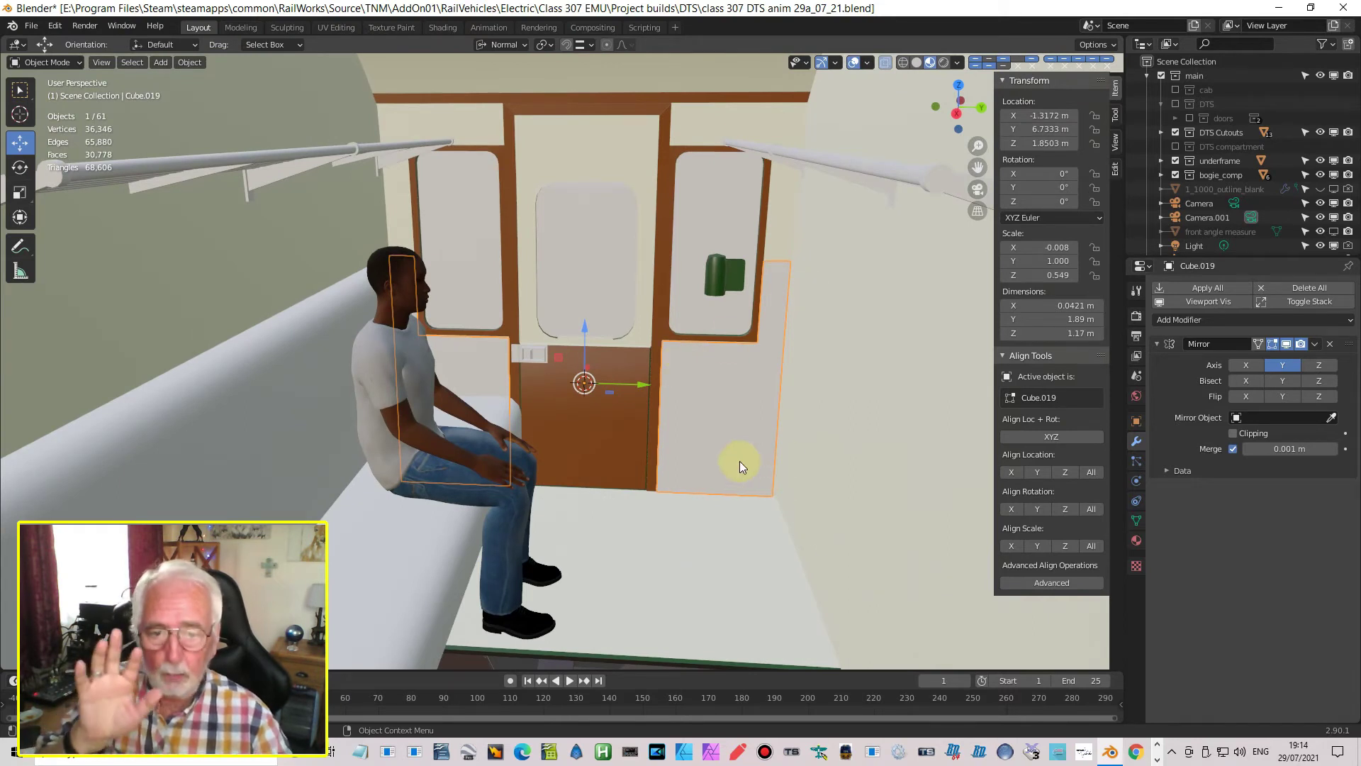
{"action": "scroll", "coordinate": [734, 455], "scroll_direction": "up", "scroll_amount": 5}
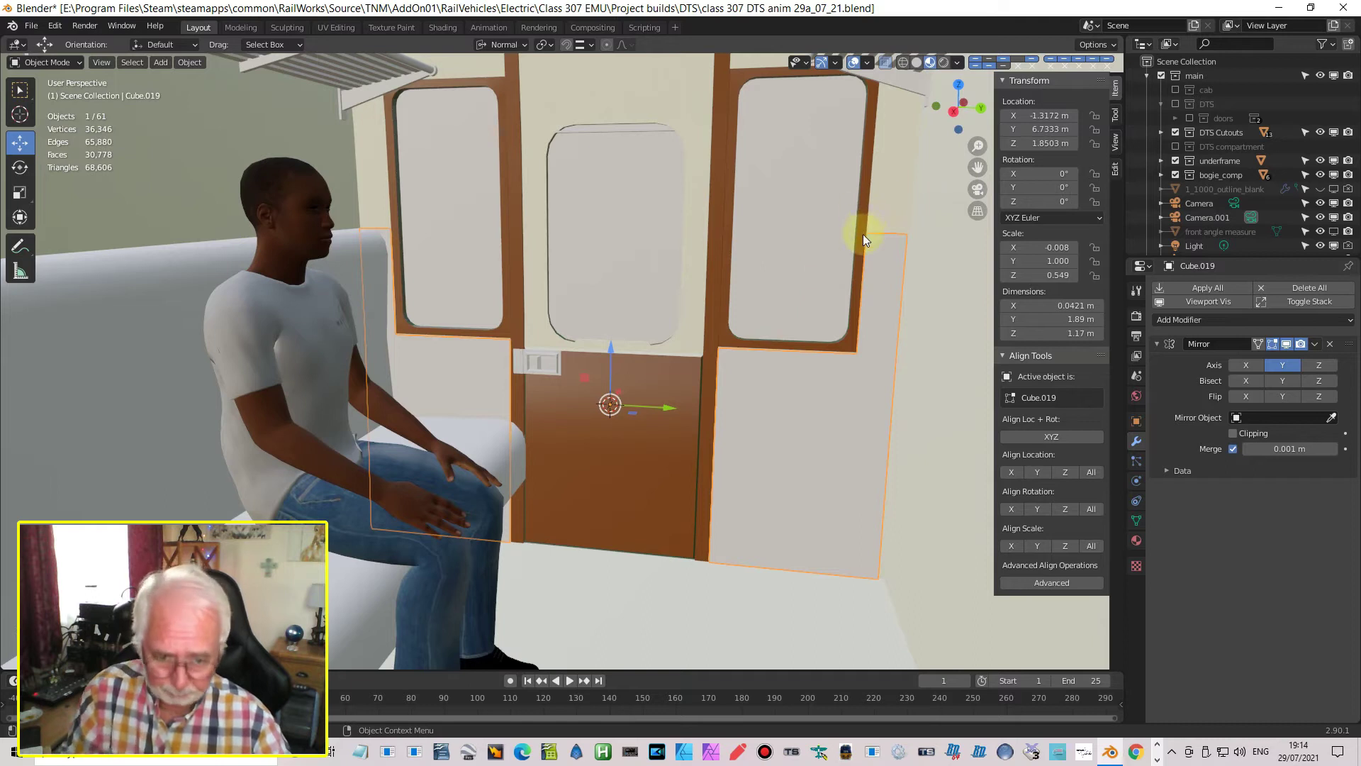
{"action": "middle_click_drag", "start_coordinate": [854, 312], "coordinate": [744, 240]}
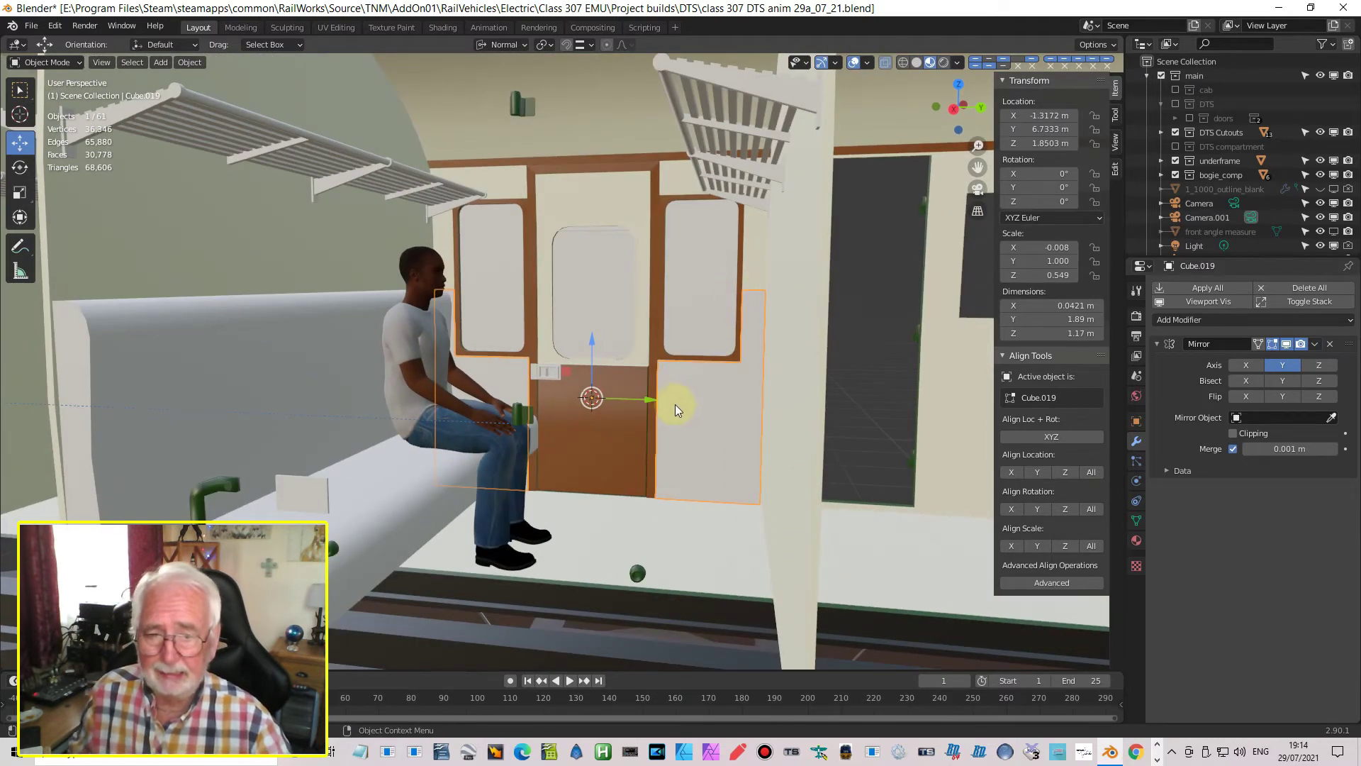
{"action": "mouse_move", "coordinate": [659, 440]}
{"action": "middle_mouse_down"}
{"action": "mouse_move", "coordinate": [663, 393]}
{"action": "mouse_move", "coordinate": [662, 448]}
{"action": "middle_mouse_up"}
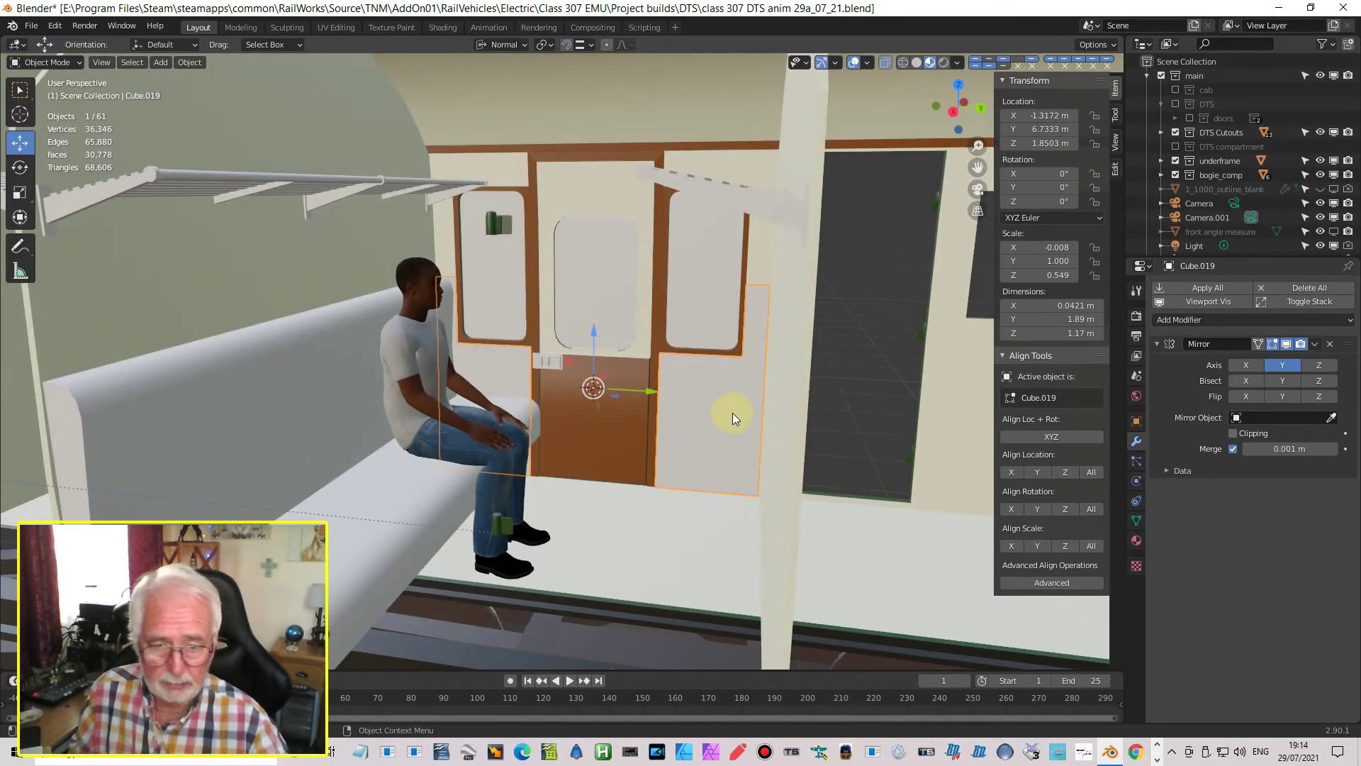
{"action": "scroll", "coordinate": [513, 405], "scroll_direction": "down", "scroll_amount": 4}
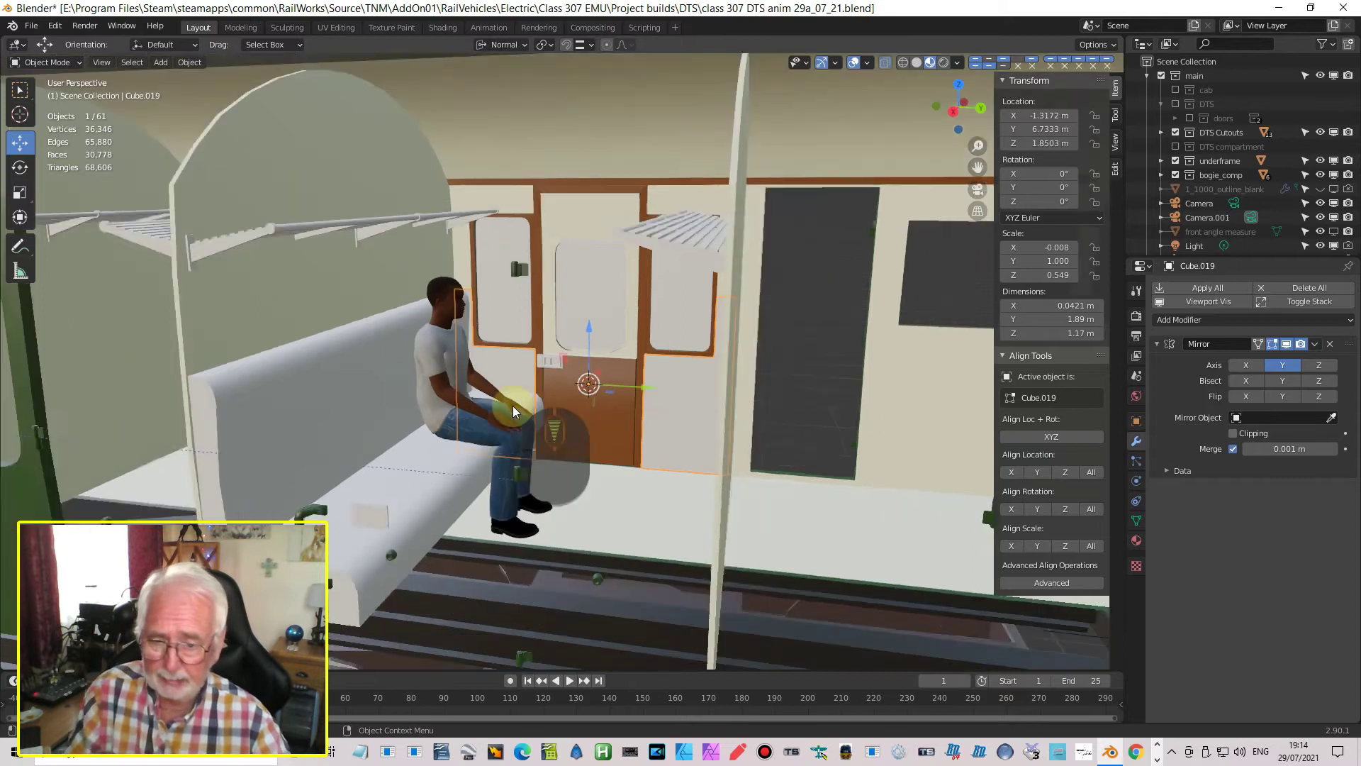
{"action": "middle_click_drag", "start_coordinate": [505, 413], "coordinate": [517, 370]}
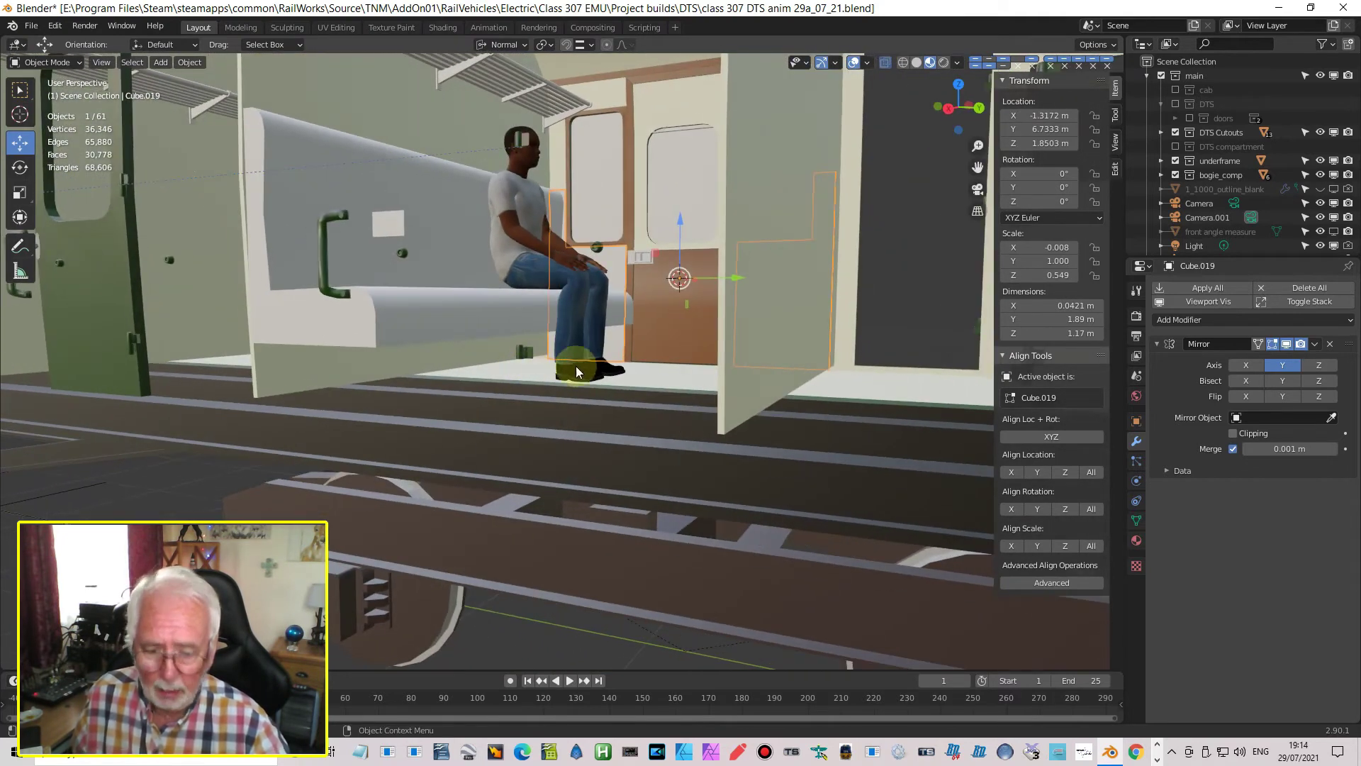
Add a cube mesh at the 3D cursor, working in a wireframe right orthographic view around the seat
{"action": "key", "text": "KP_3"}
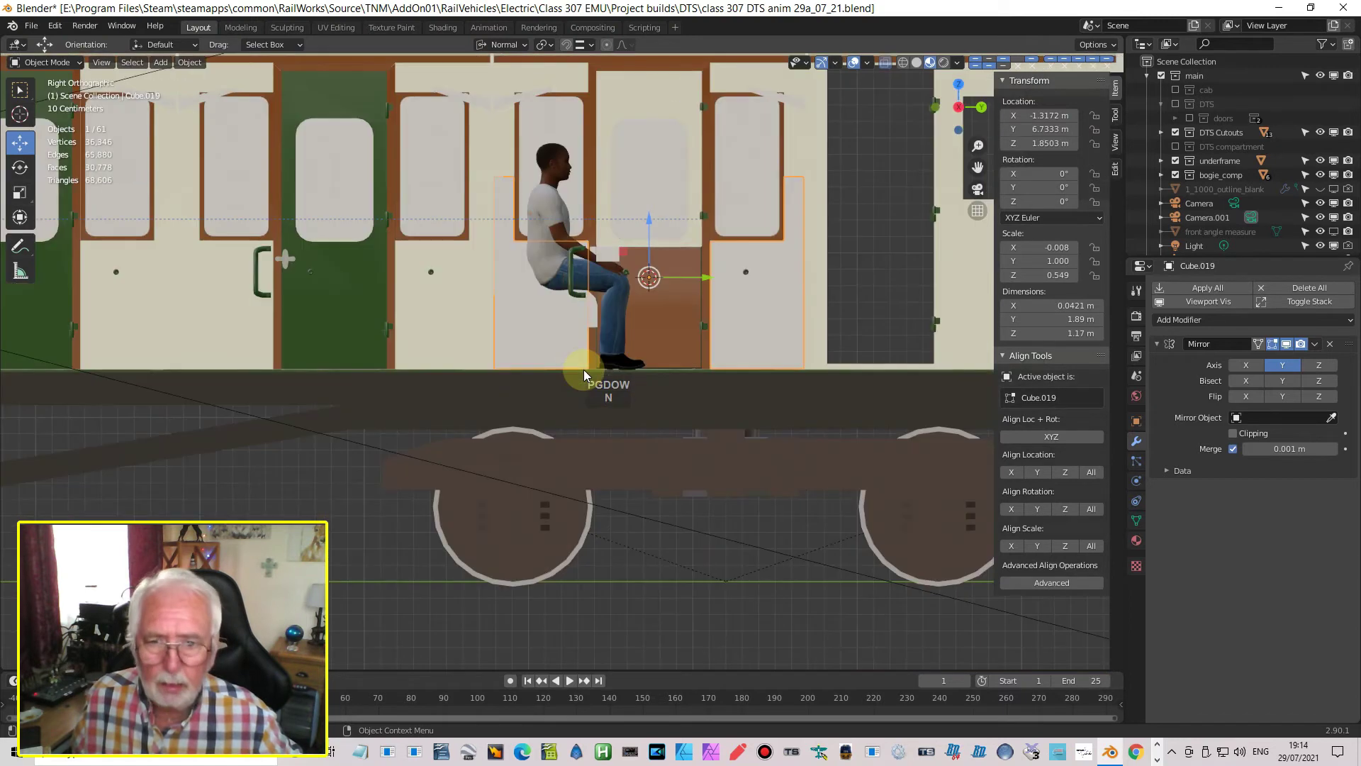
{"action": "scroll", "coordinate": [590, 363], "scroll_direction": "up", "scroll_amount": 3}
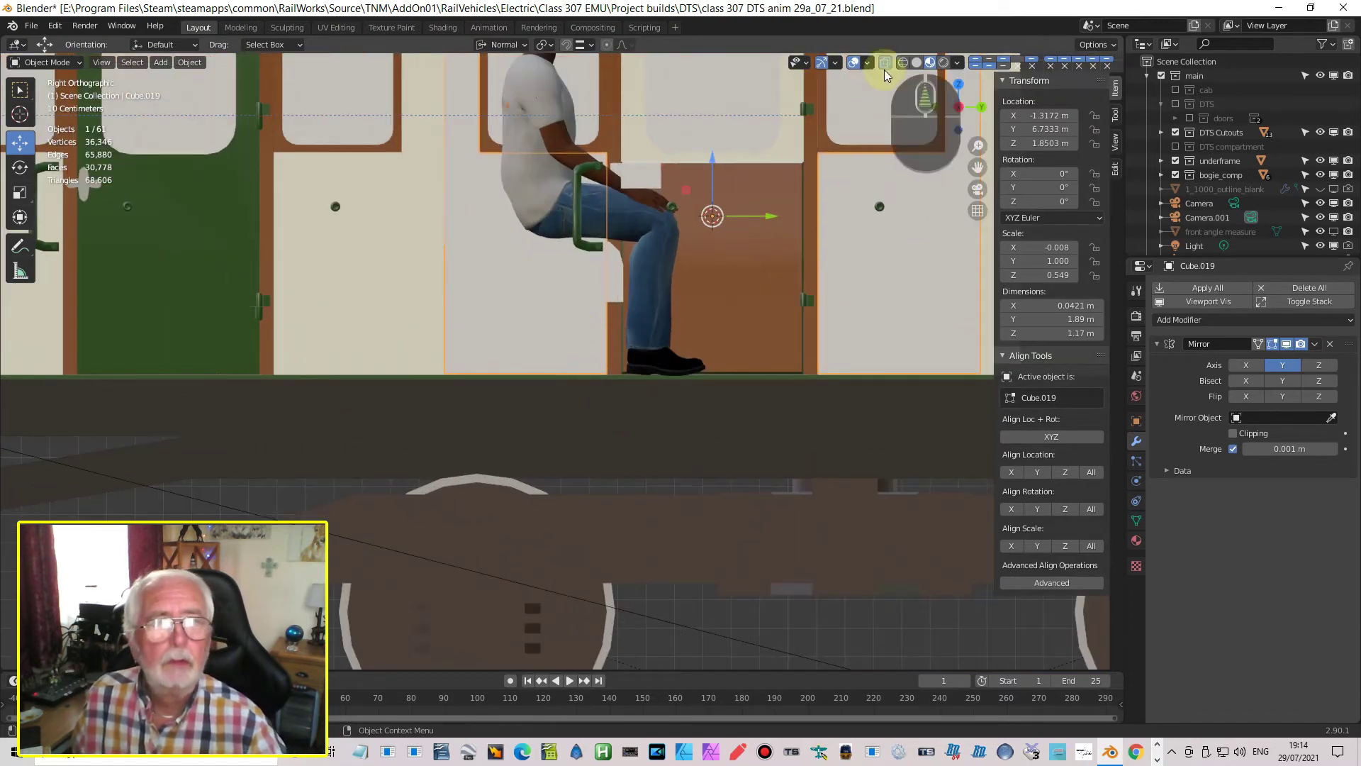
{"action": "left_click", "coordinate": [904, 61]}
{"action": "scroll", "coordinate": [474, 381], "scroll_direction": "up", "scroll_amount": 2}
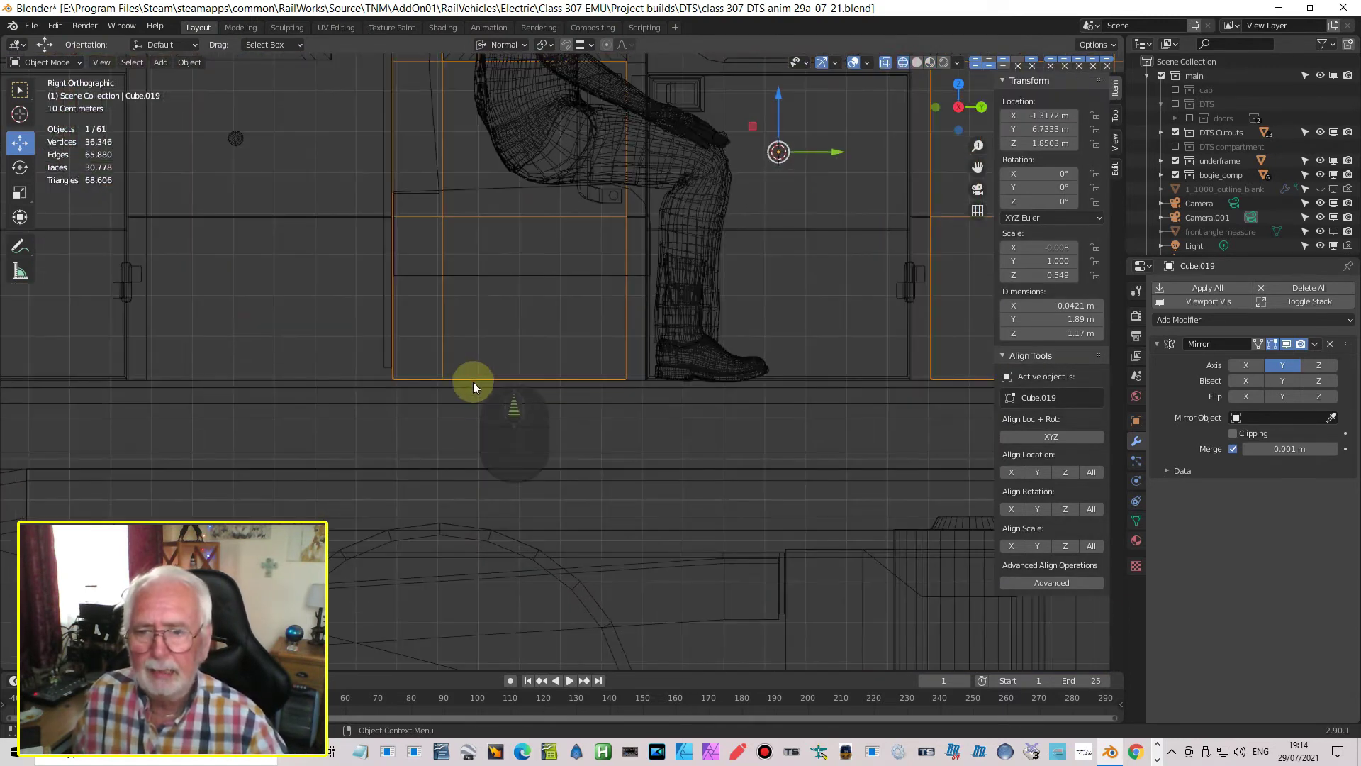
{"action": "middle_click_drag", "start_coordinate": [495, 389], "coordinate": [531, 431], "text": "shift"}
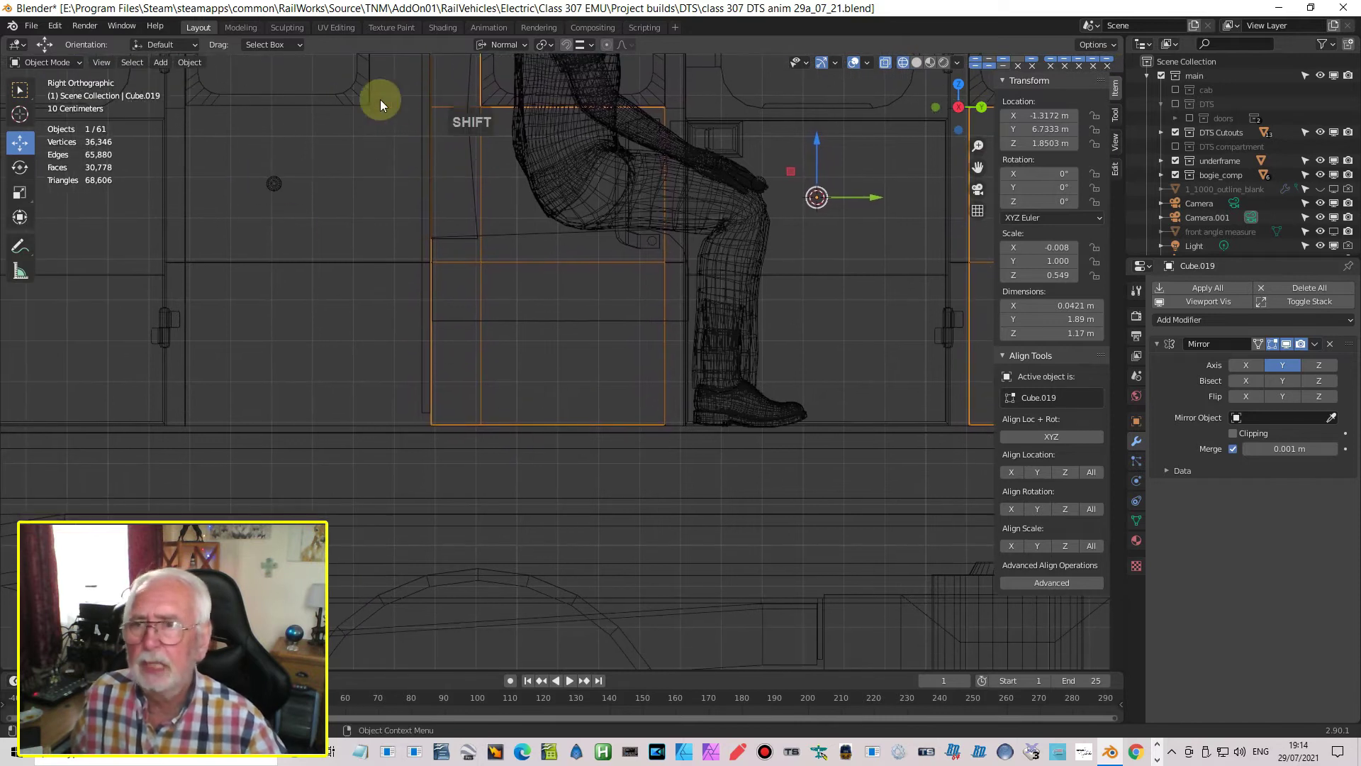
{"action": "left_click", "coordinate": [160, 63]}
{"action": "mouse_move", "coordinate": [203, 72]}
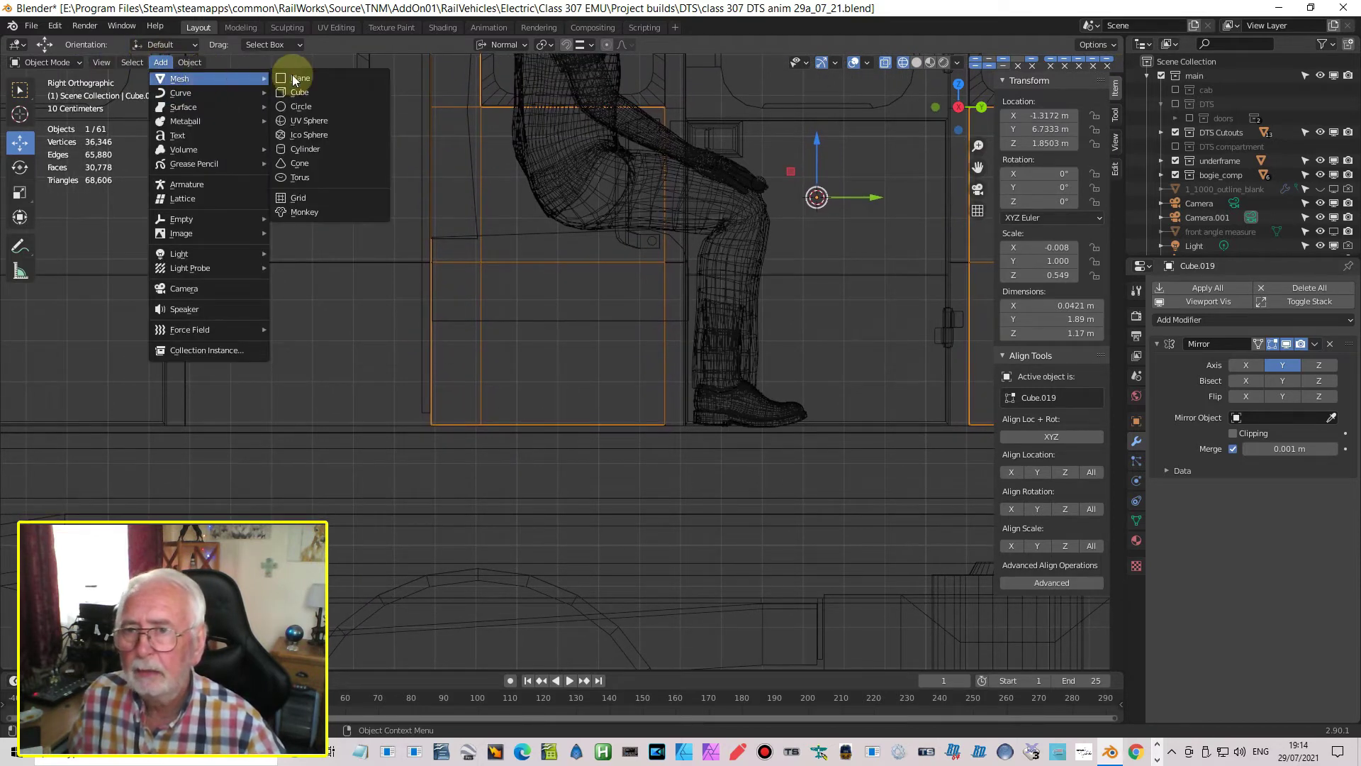
{"action": "left_click", "coordinate": [294, 92]}
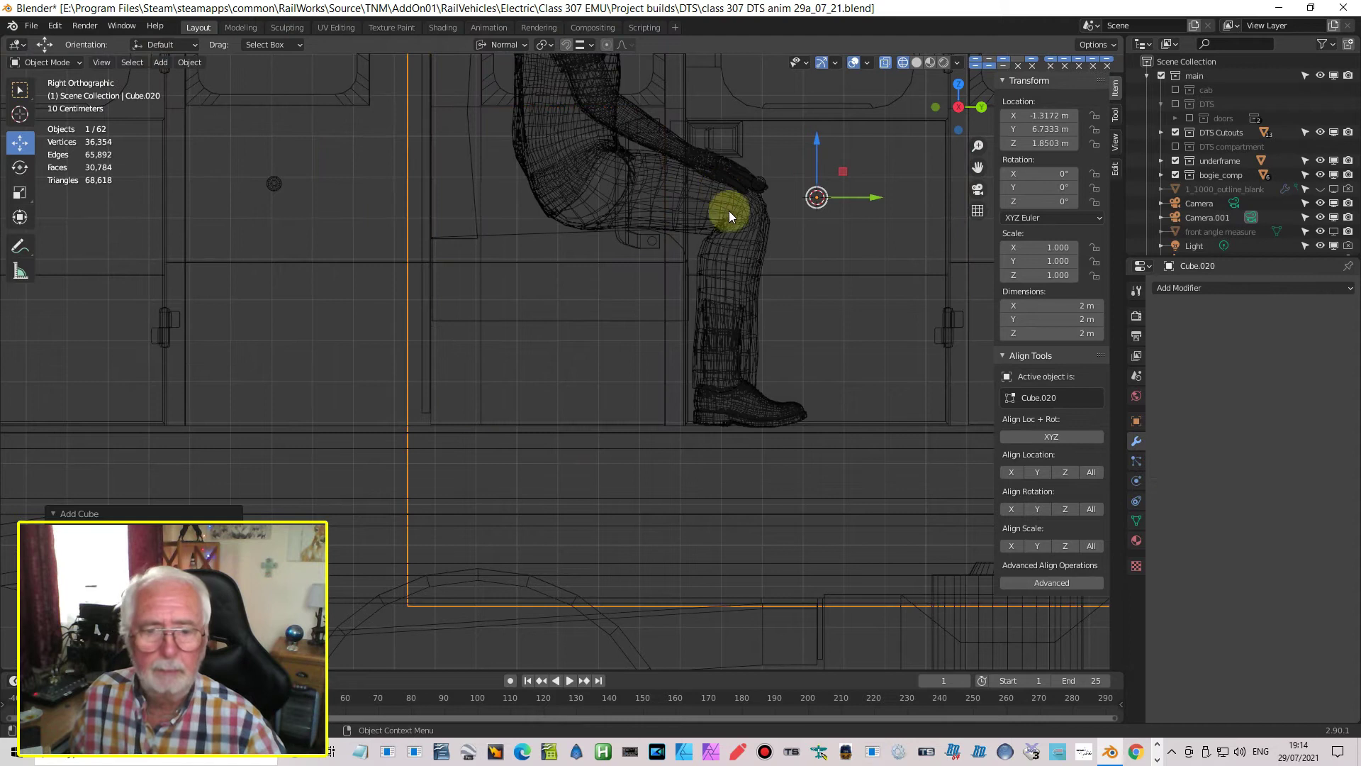
Scale the cube down to about 0.255 m per side and move it beneath the seat, resting on the floor
{"action": "key", "text": "s"}
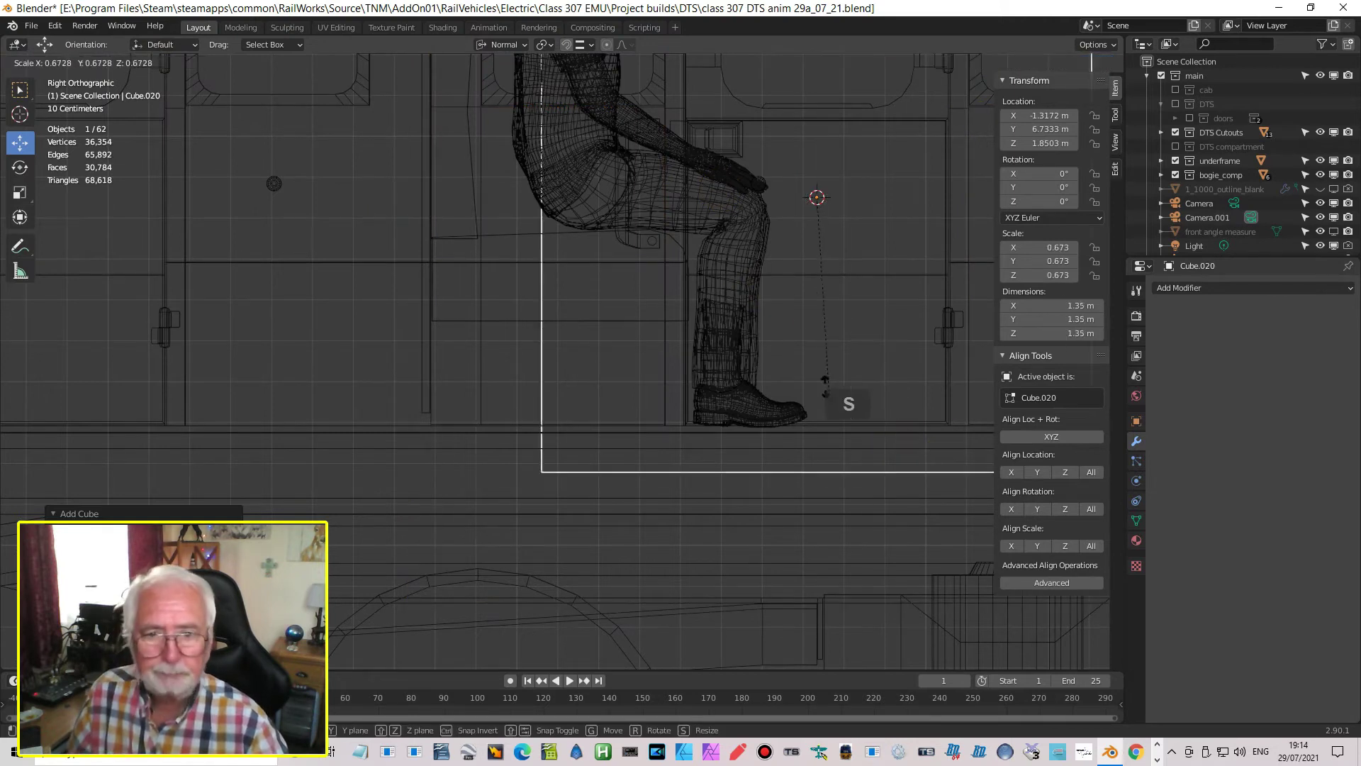
{"action": "left_click", "coordinate": [832, 230]}
{"action": "left_click_drag", "start_coordinate": [818, 142], "coordinate": [850, 314]}
{"action": "left_click_drag", "start_coordinate": [877, 375], "coordinate": [616, 387]}
Stretch the cube along the Y axis to about 0.494 m, fitting it within the seat's depth
{"action": "key", "text": "s"}
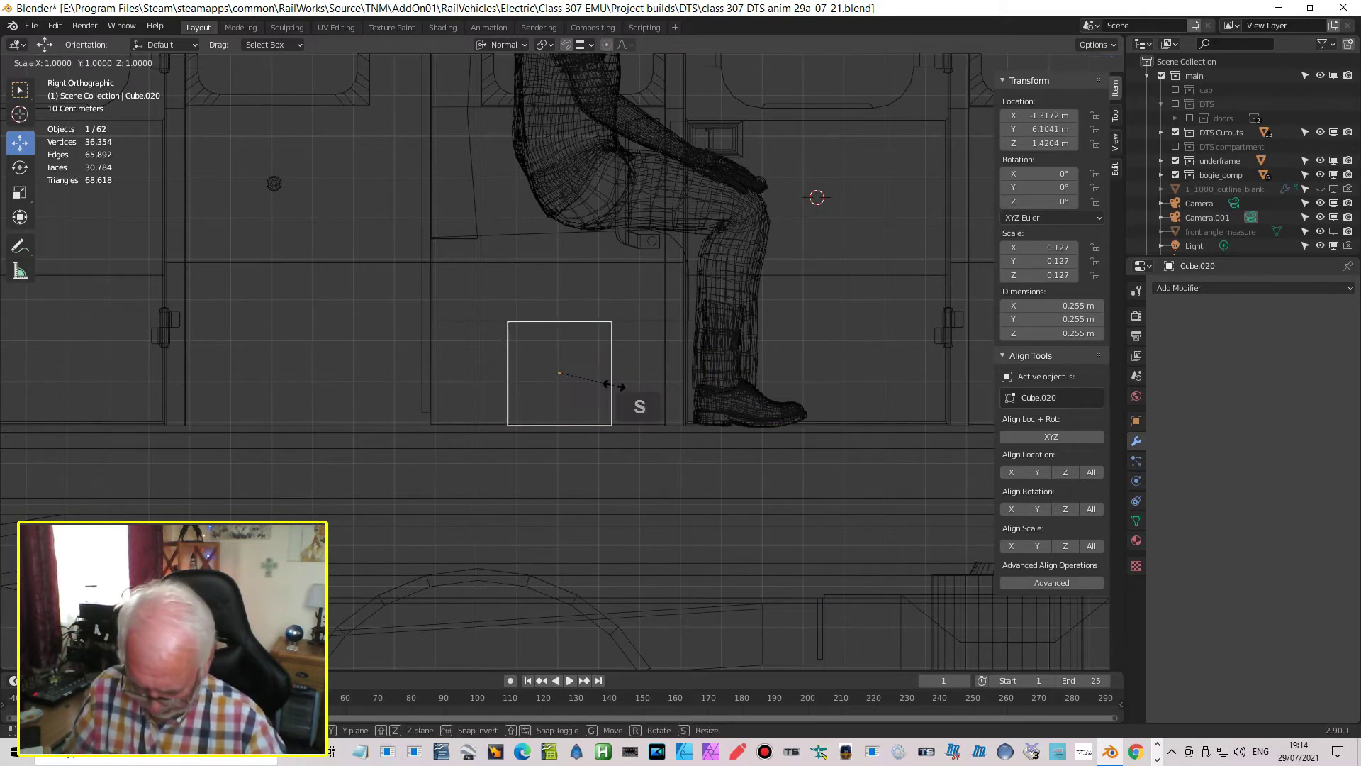
{"action": "key", "text": "y"}
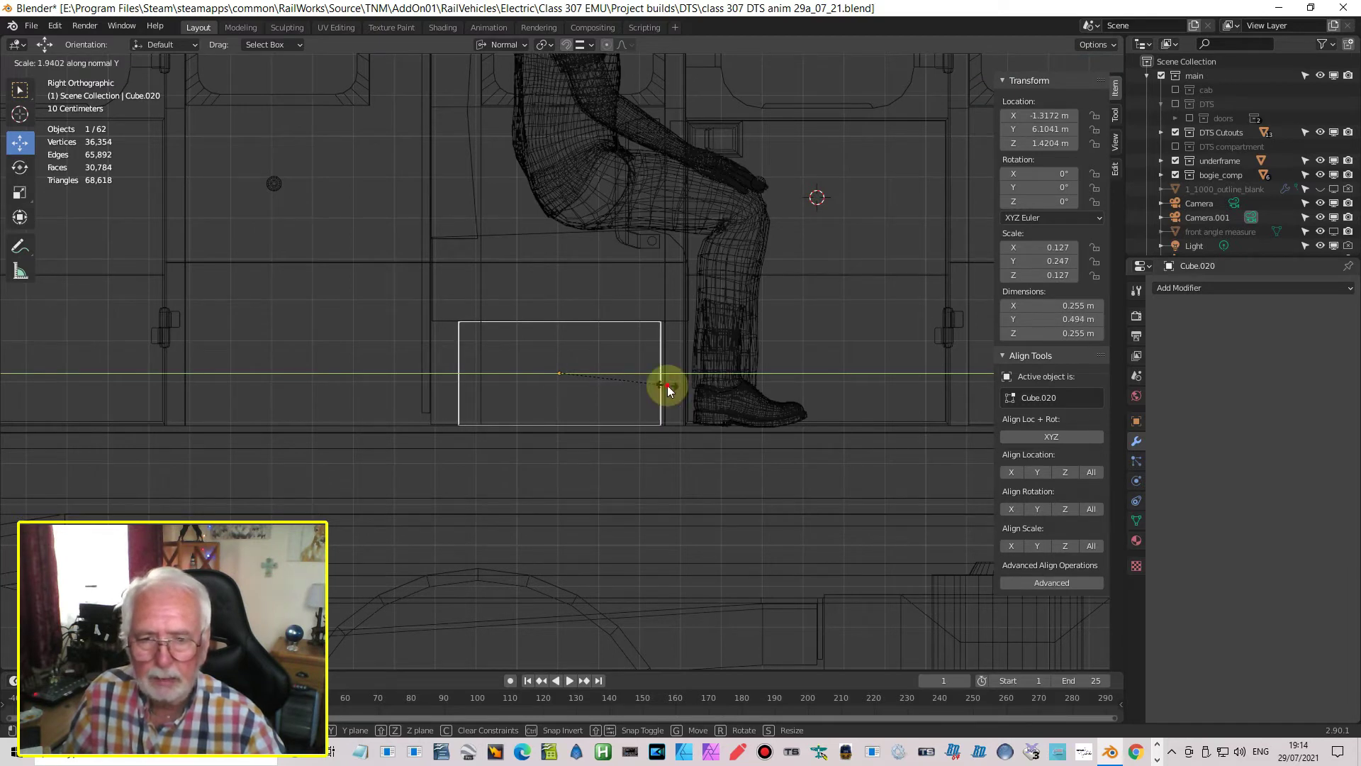
{"action": "right_click", "coordinate": [667, 385]}
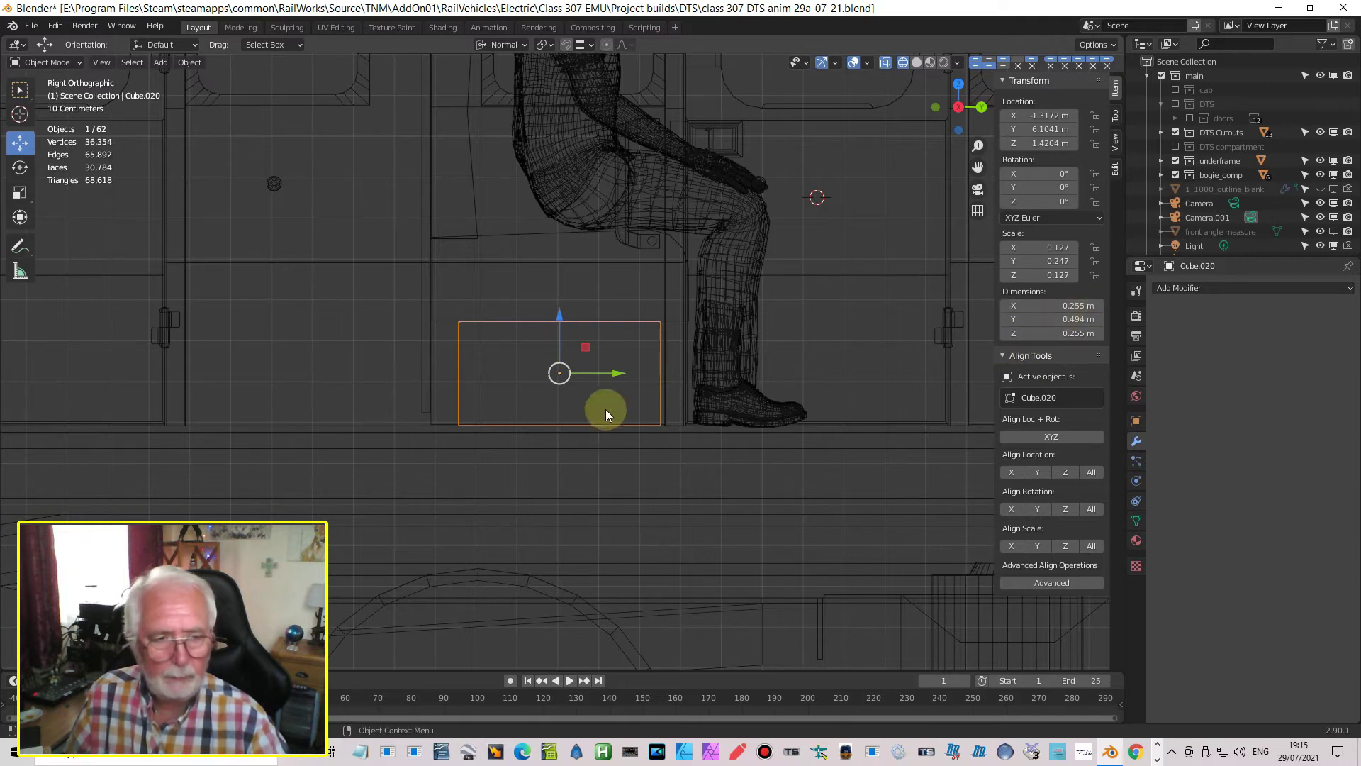
Set the block's Z dimension to .125 in
{"action": "left_click", "coordinate": [1058, 333]}
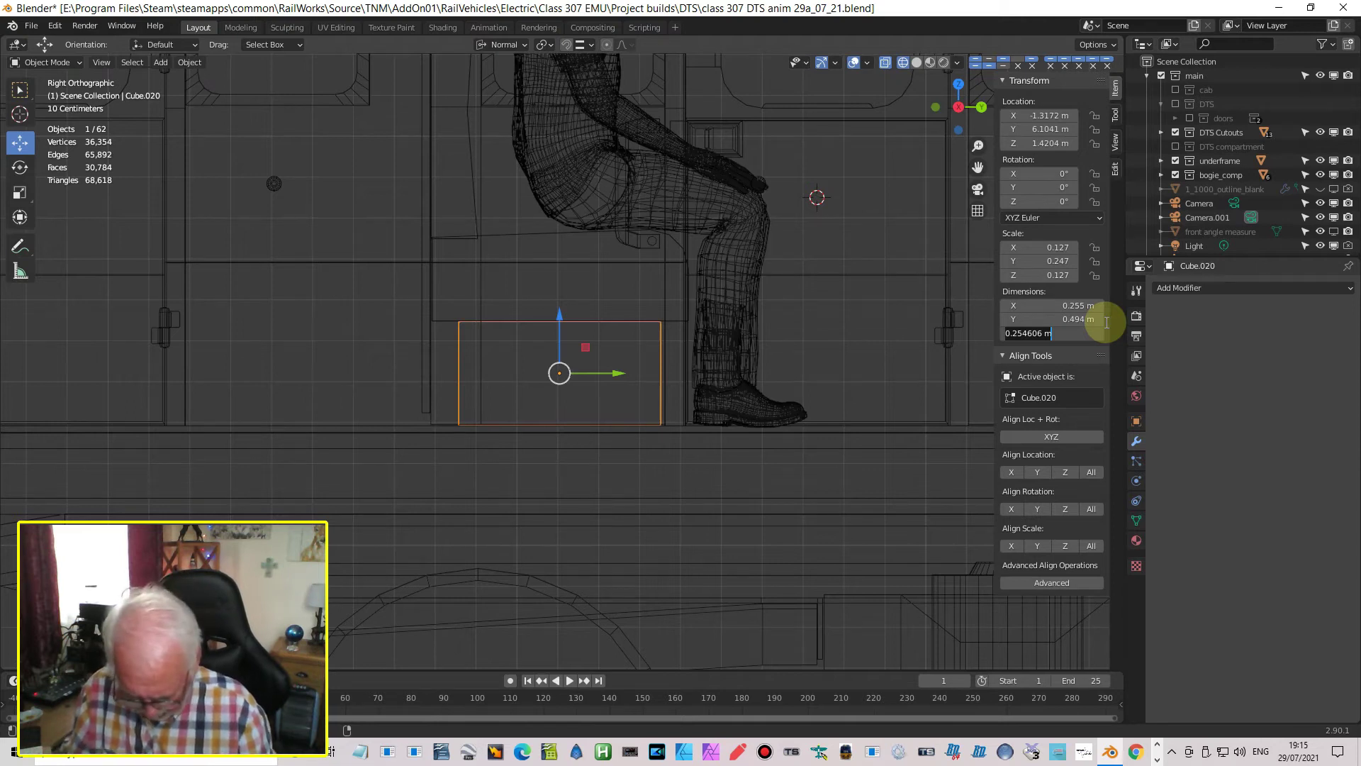
{"action": "key", "text": "BackSpace"}
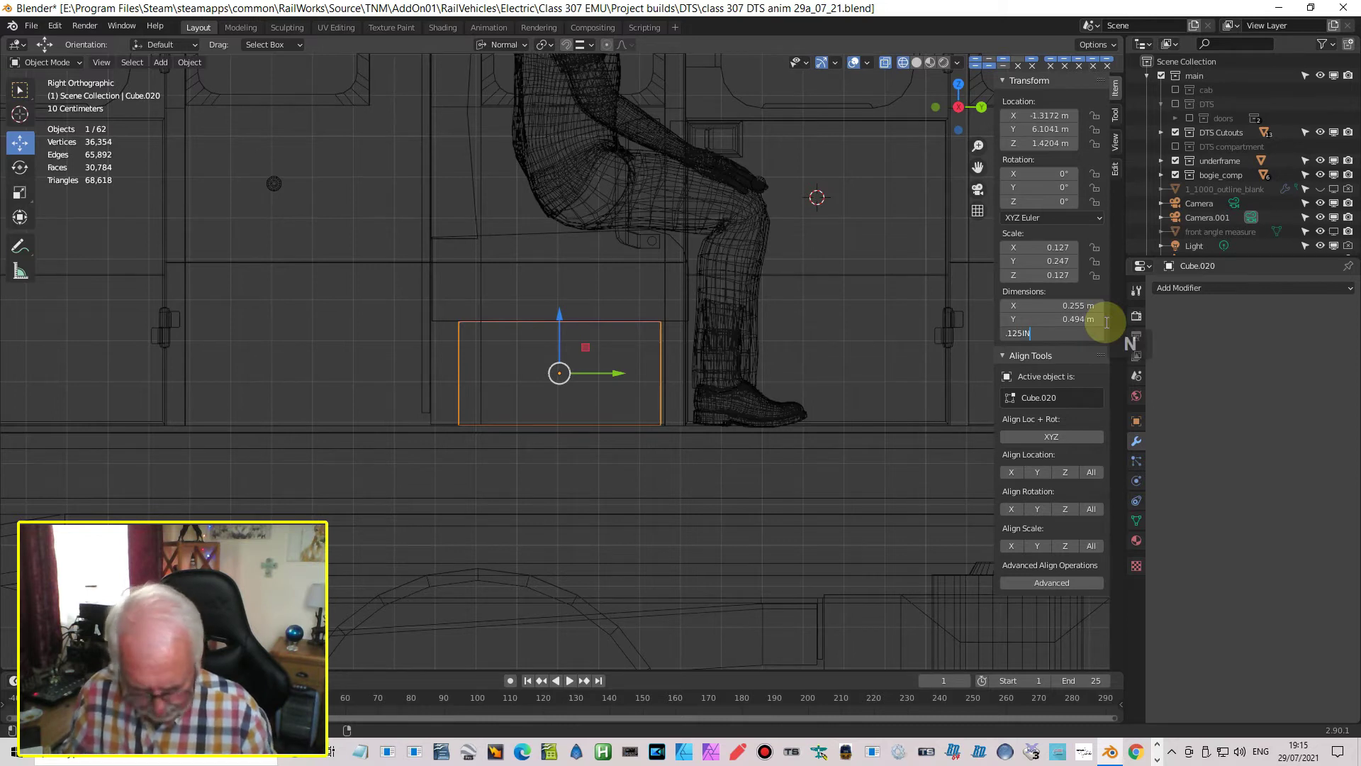
{"action": "key", "text": "Return"}
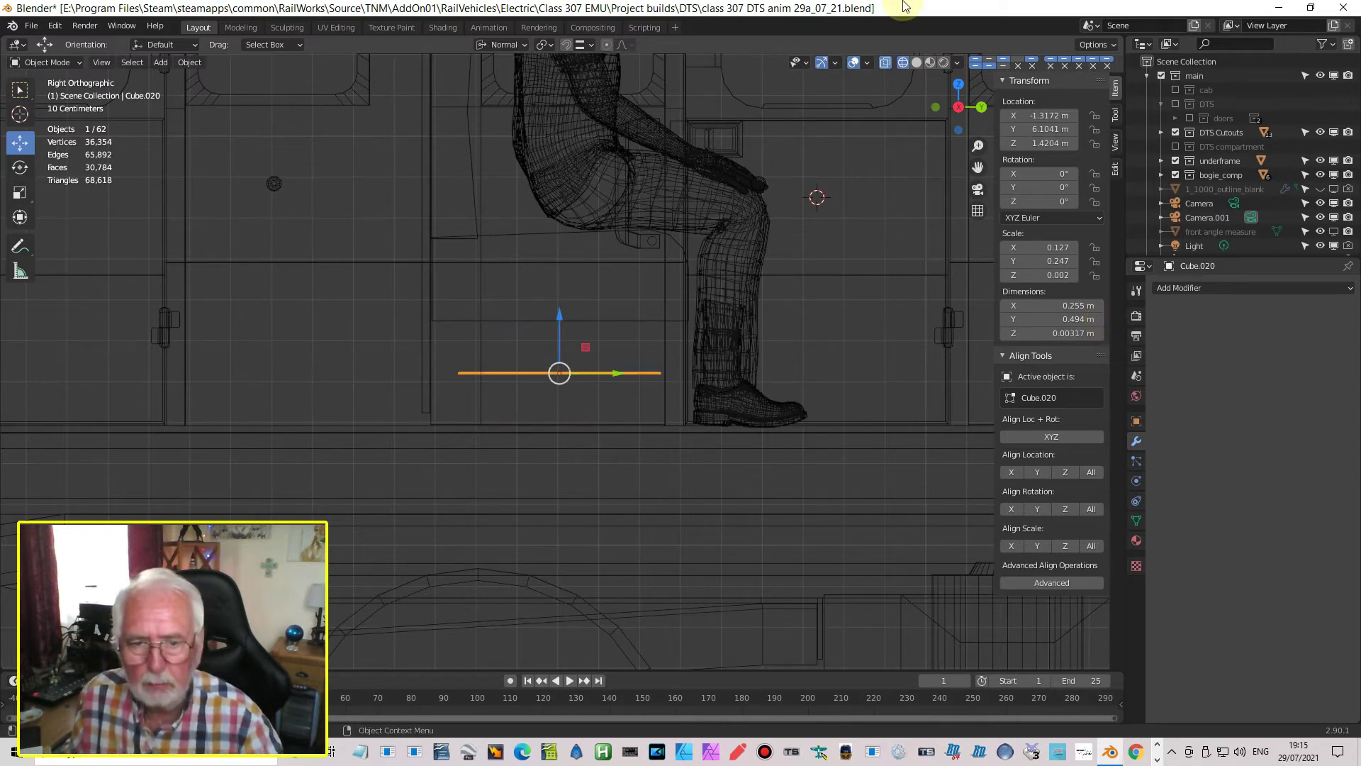
Lower the thin plate to floor level beneath the seat and set its Z dimension to .25 in
{"action": "left_click_drag", "start_coordinate": [560, 325], "coordinate": [559, 377]}
{"action": "left_click", "coordinate": [1071, 339]}
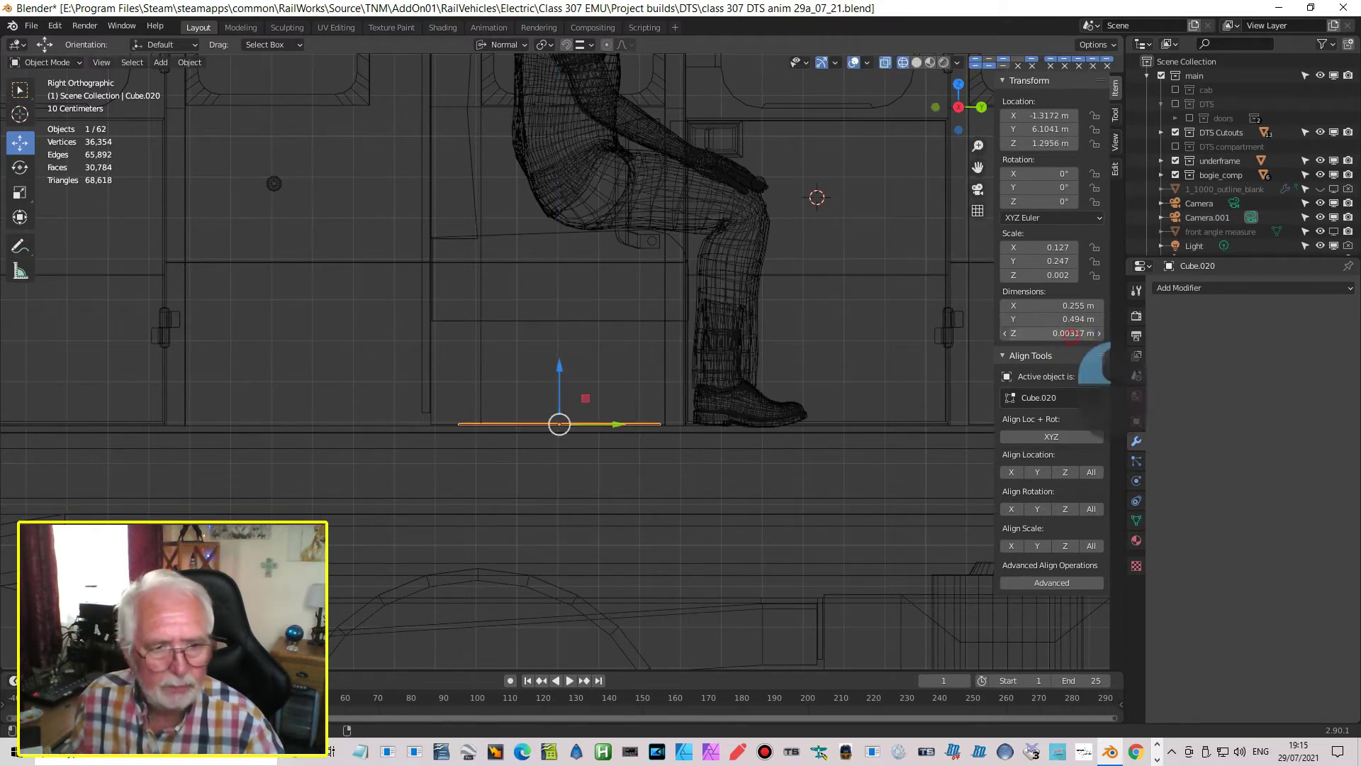
{"action": "key", "text": "BackSpace"}
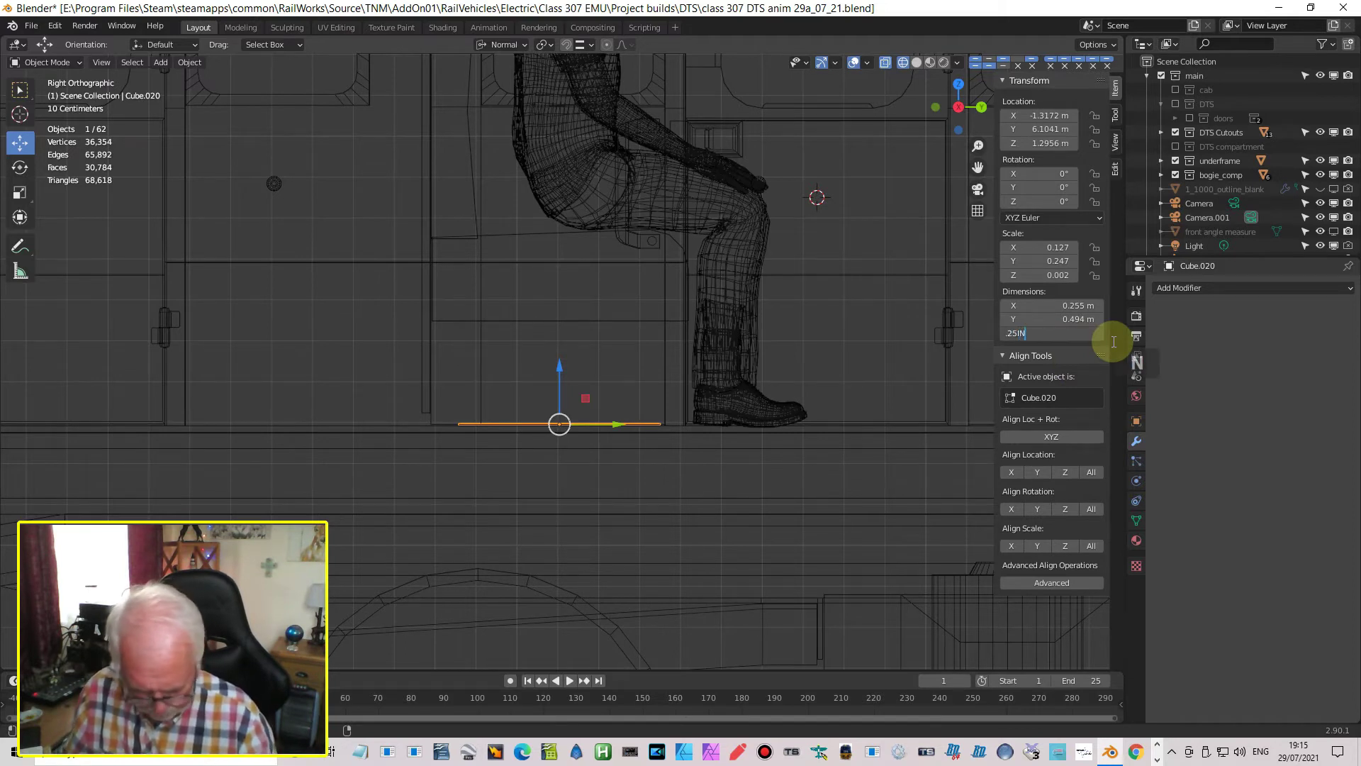
{"action": "key", "text": "Return"}
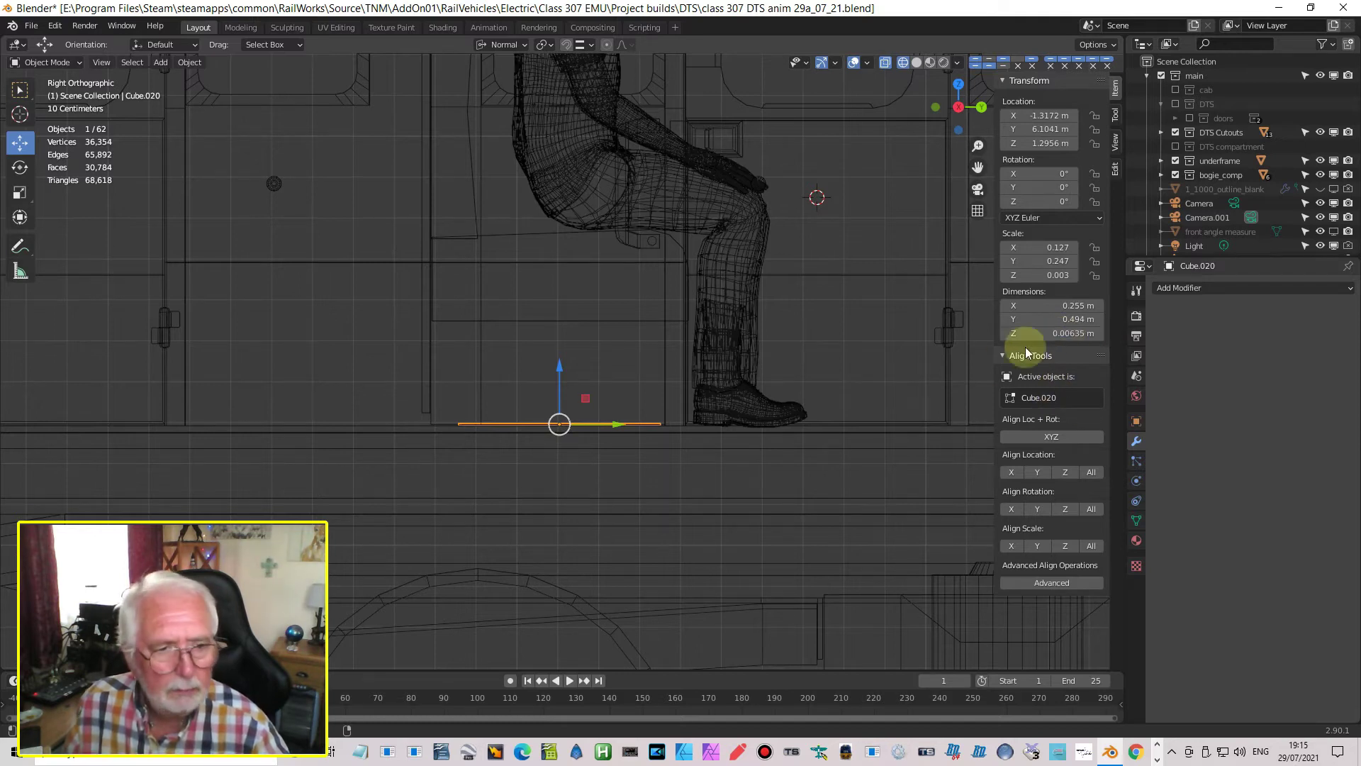
{"action": "left_click", "coordinate": [1076, 333]}
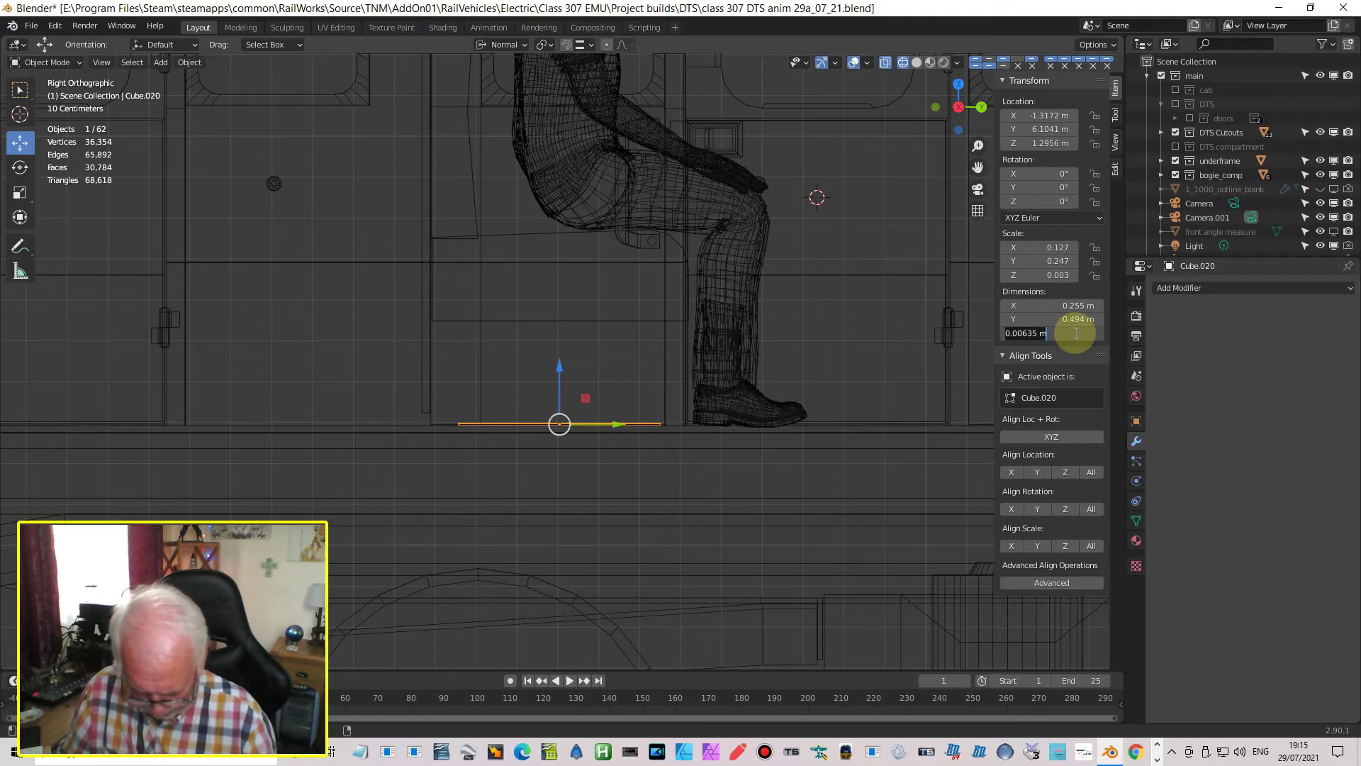
{"action": "key", "text": "BackSpace"}
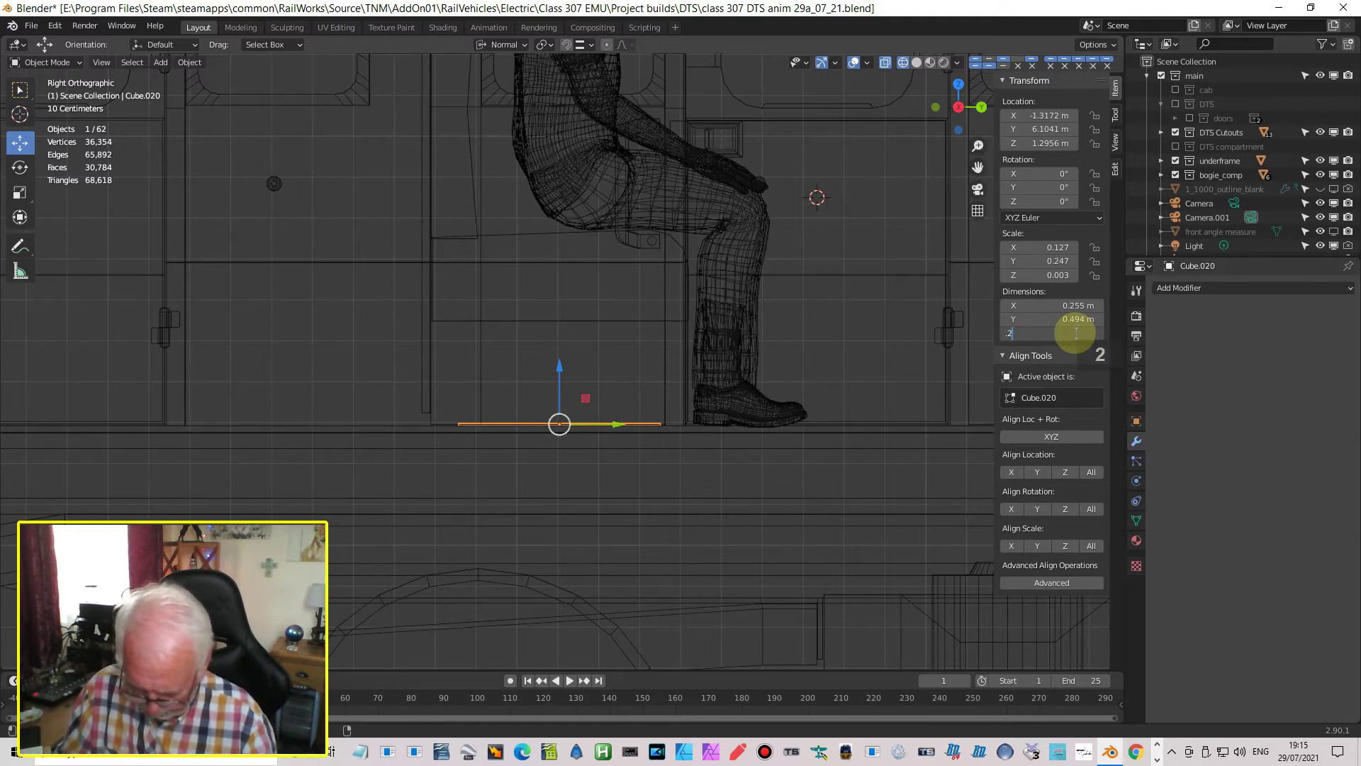
{"action": "type", "text": ".25IN"}
{"action": "key", "text": "Return"}
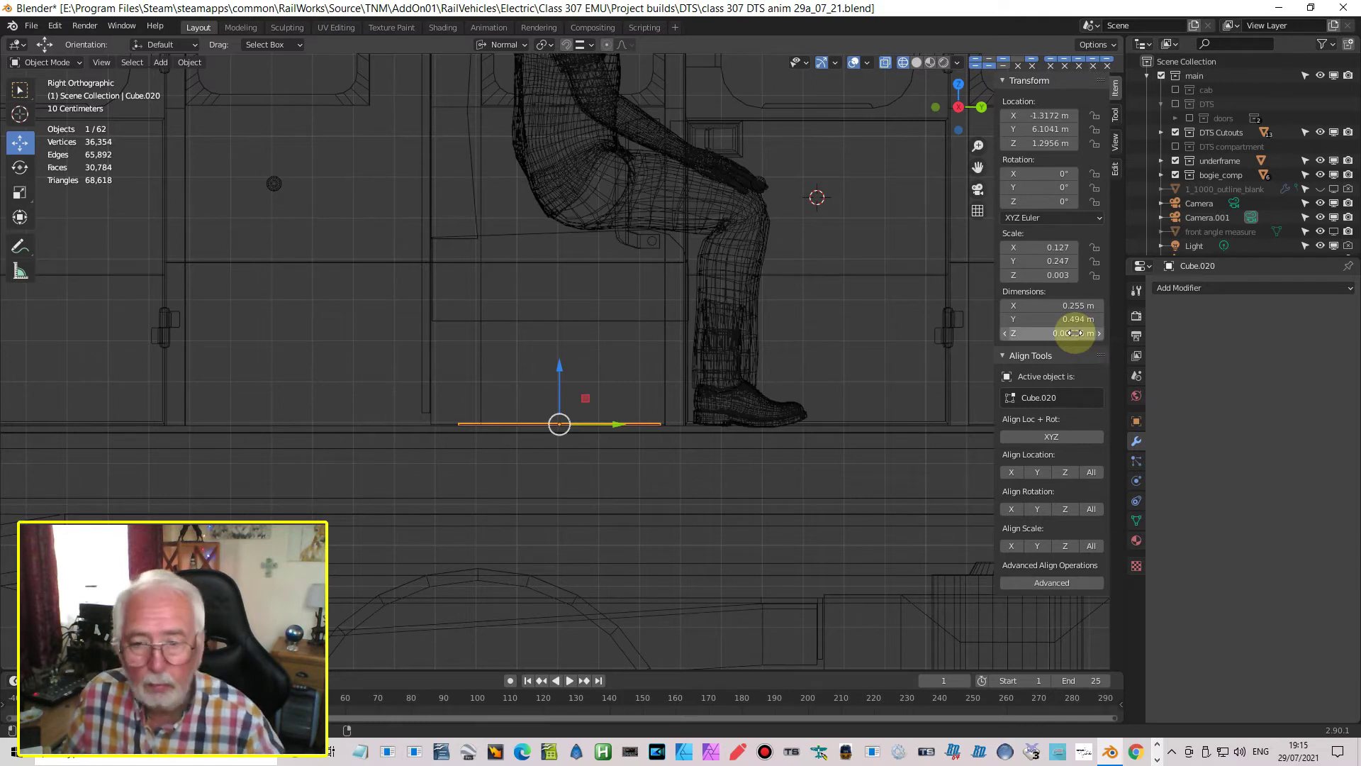
Nudge the plate upward by about 0.0008 m so it rests on the carriage floor line
{"action": "mouse_move", "coordinate": [562, 368]}
{"action": "left_mouse_down"}
{"action": "mouse_move", "coordinate": [563, 355]}
{"action": "mouse_move", "coordinate": [556, 369]}
{"action": "left_mouse_up"}
{"action": "scroll", "coordinate": [602, 449], "scroll_direction": "up", "scroll_amount": 3}
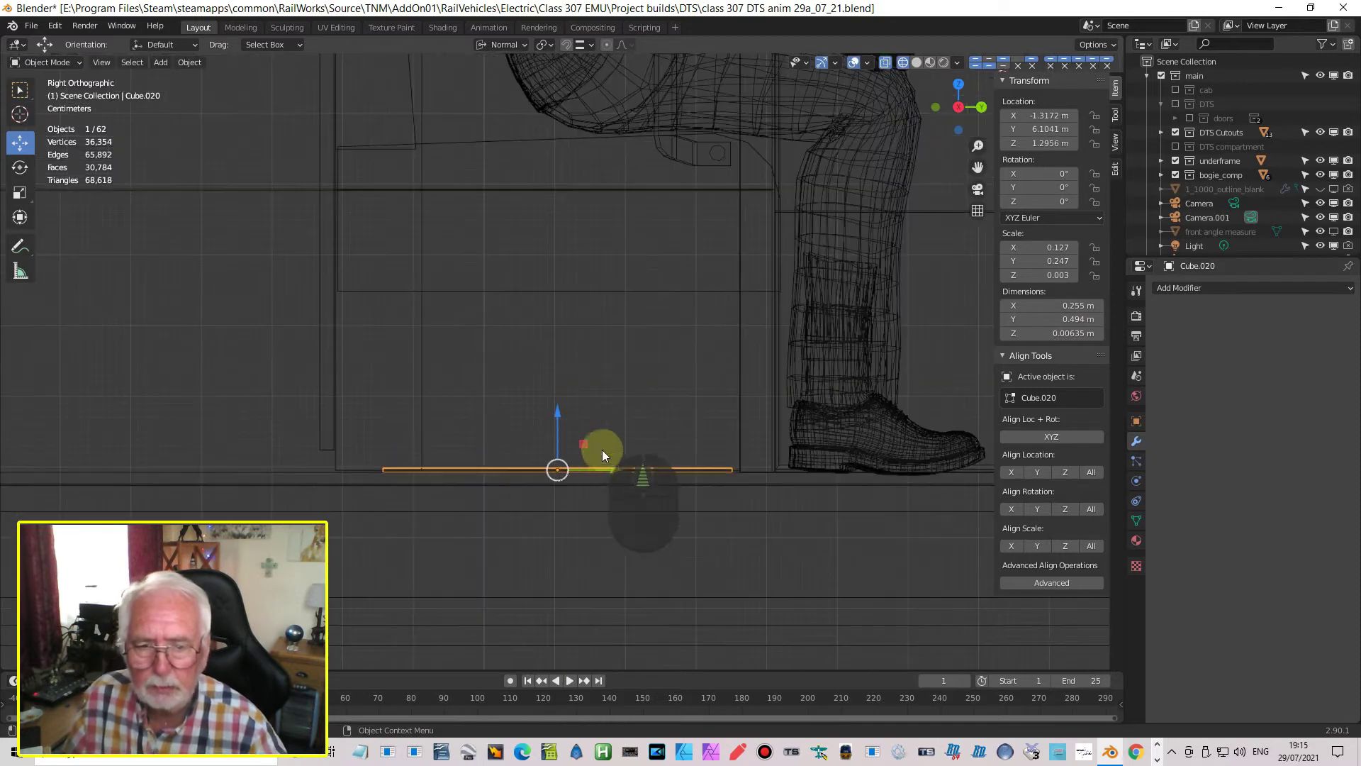
{"action": "scroll", "coordinate": [597, 481], "scroll_direction": "down", "scroll_amount": 3}
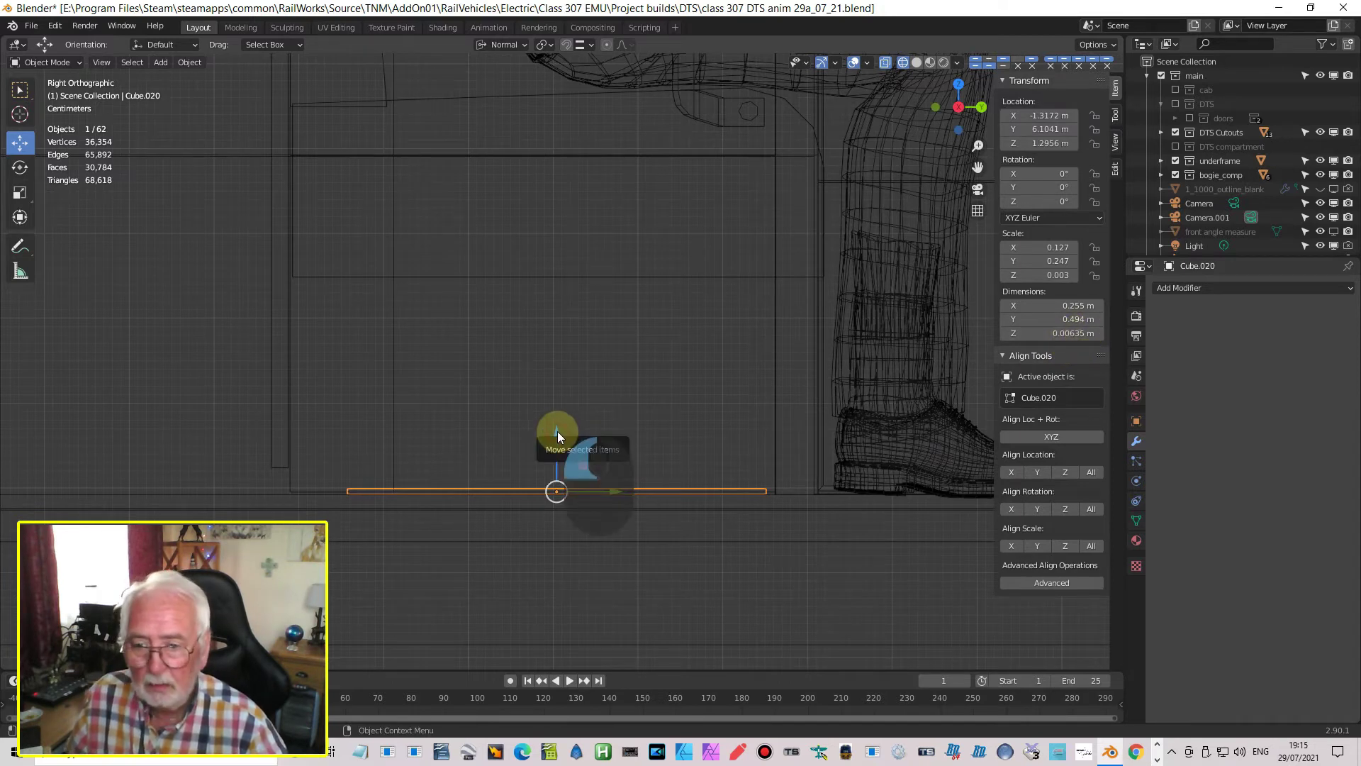
{"action": "left_click_drag", "start_coordinate": [558, 429], "coordinate": [559, 428]}
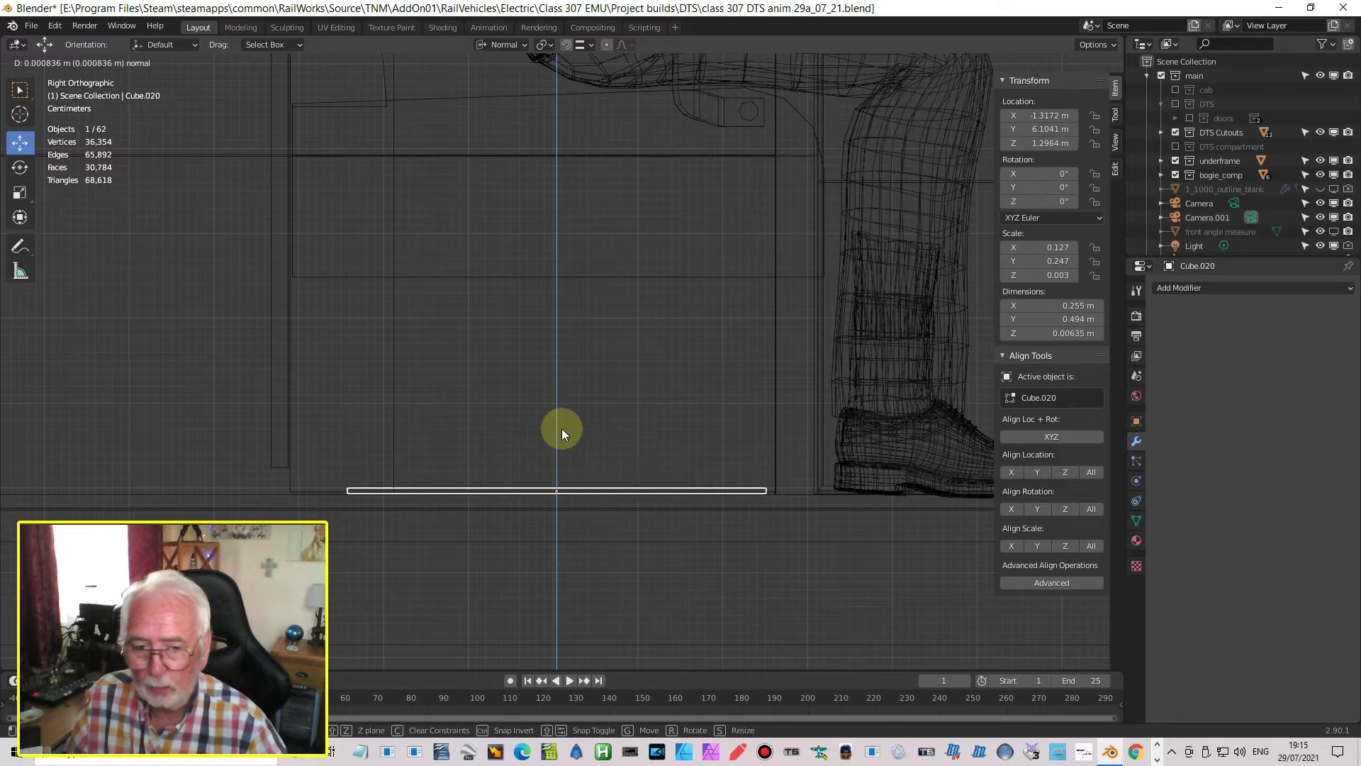
{"action": "scroll", "coordinate": [623, 502], "scroll_direction": "down", "scroll_amount": 1}
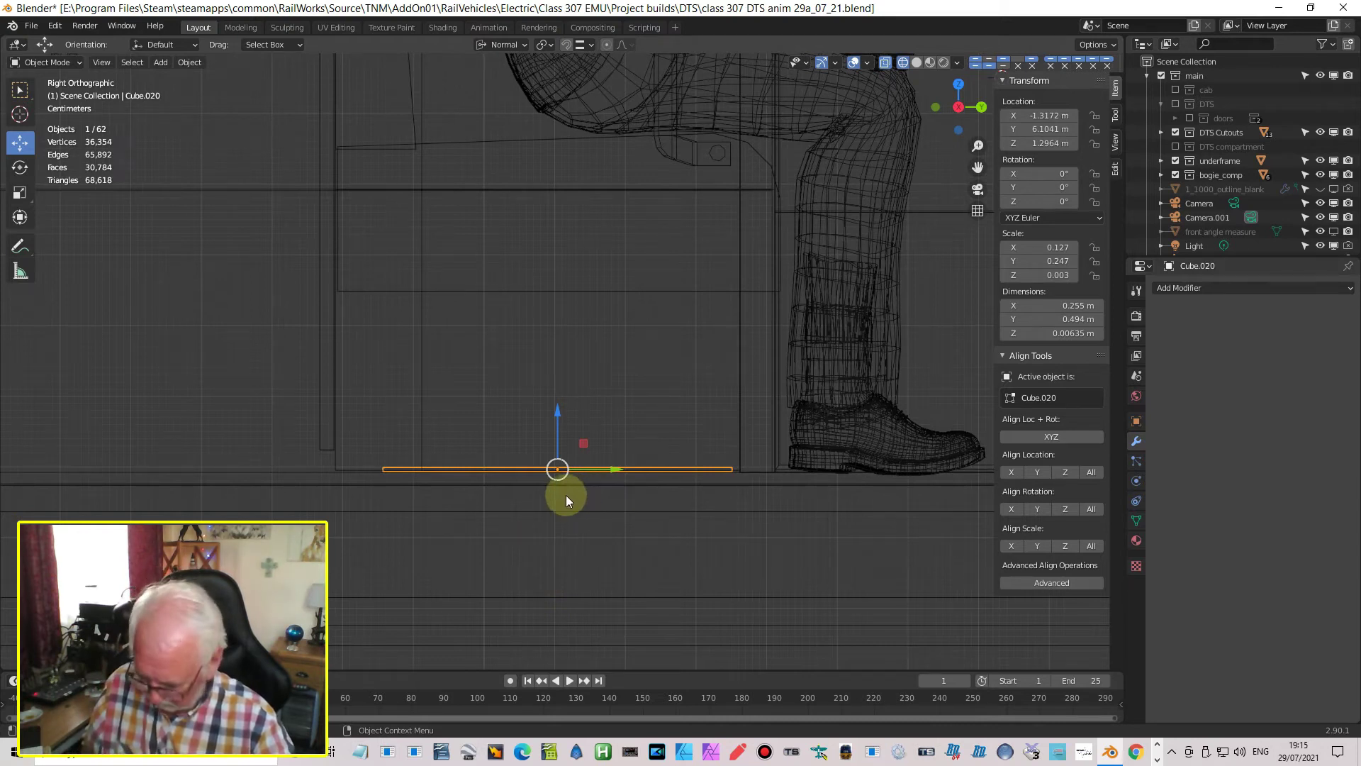
Try to divide the plate along its length with three evenly spaced loop cuts
{"action": "key", "text": "Tab"}
{"action": "key", "text": "ctrl"}
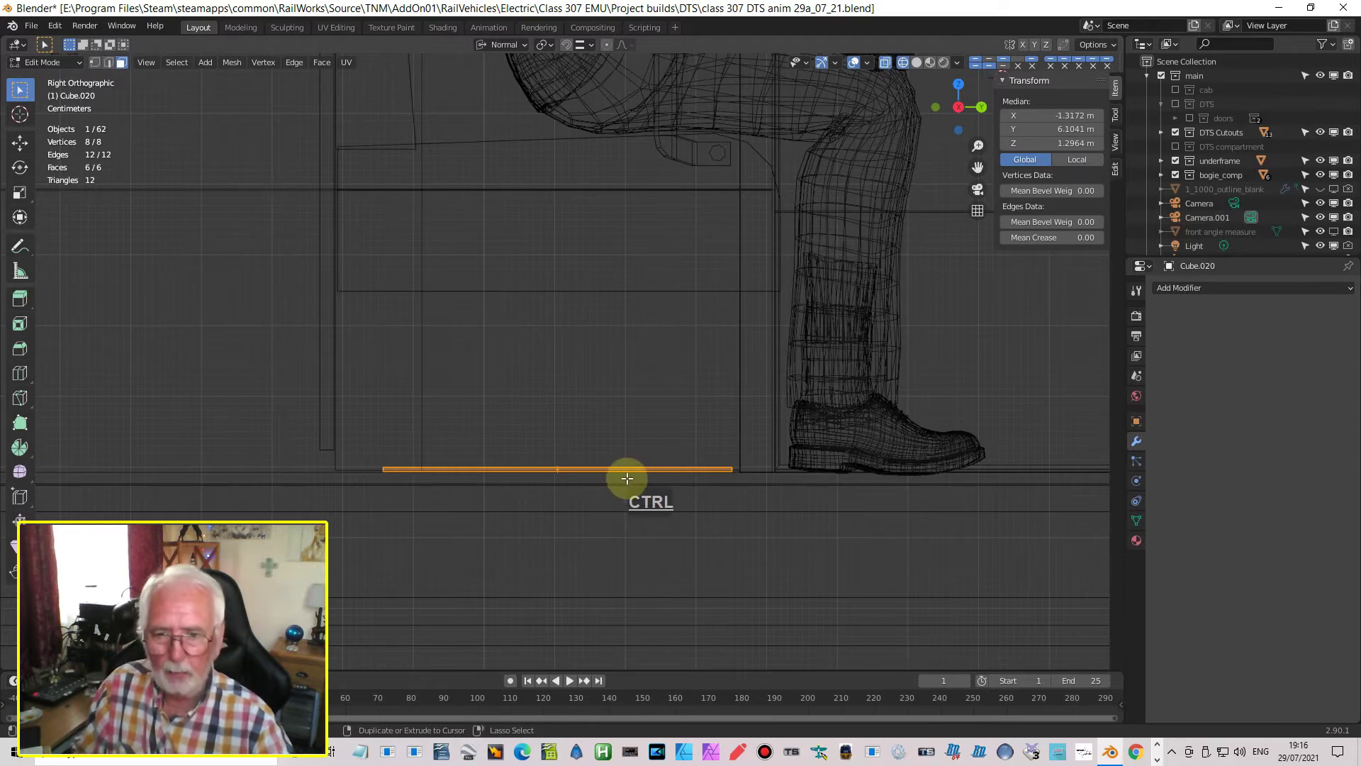
{"action": "key", "text": "ctrl+r"}
{"action": "scroll", "coordinate": [636, 467], "scroll_direction": "up", "scroll_amount": 2}
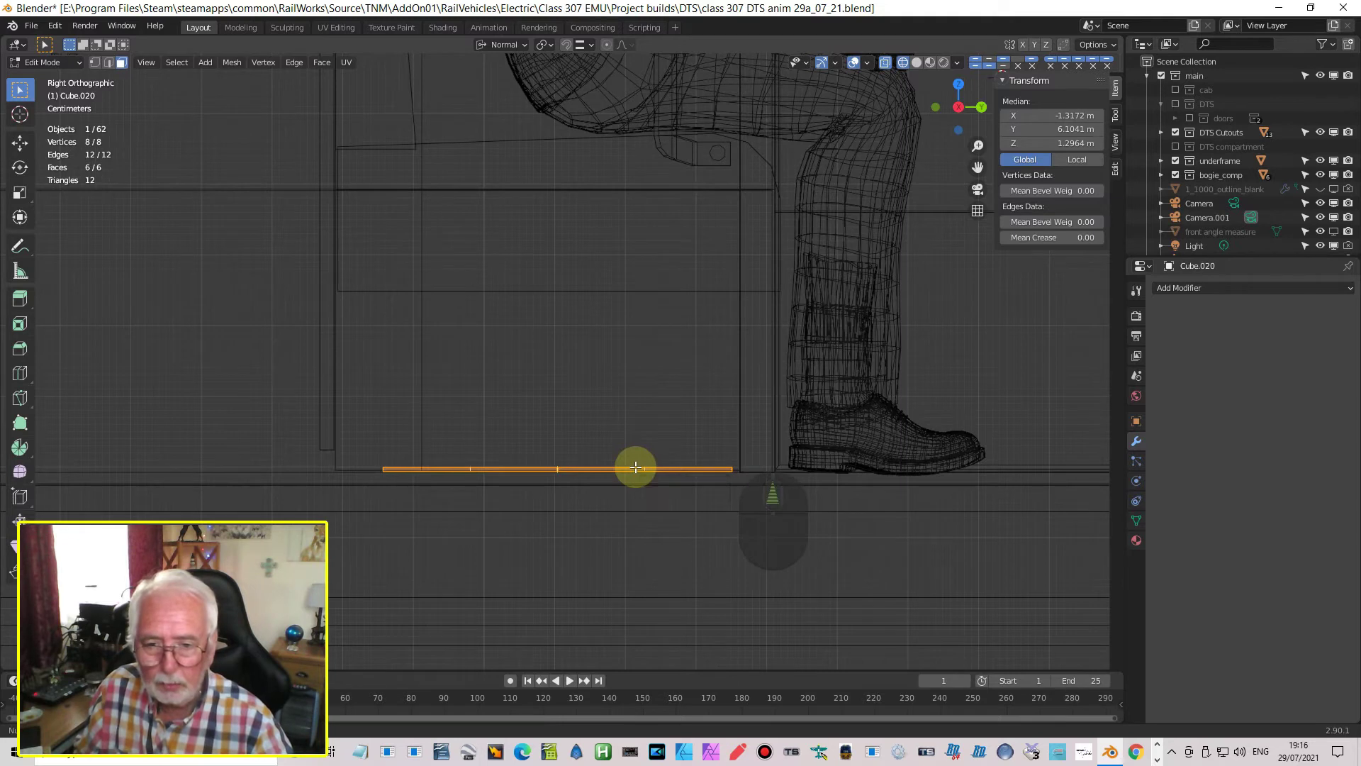
{"action": "left_click", "coordinate": [636, 467]}
{"action": "left_click", "coordinate": [635, 466]}
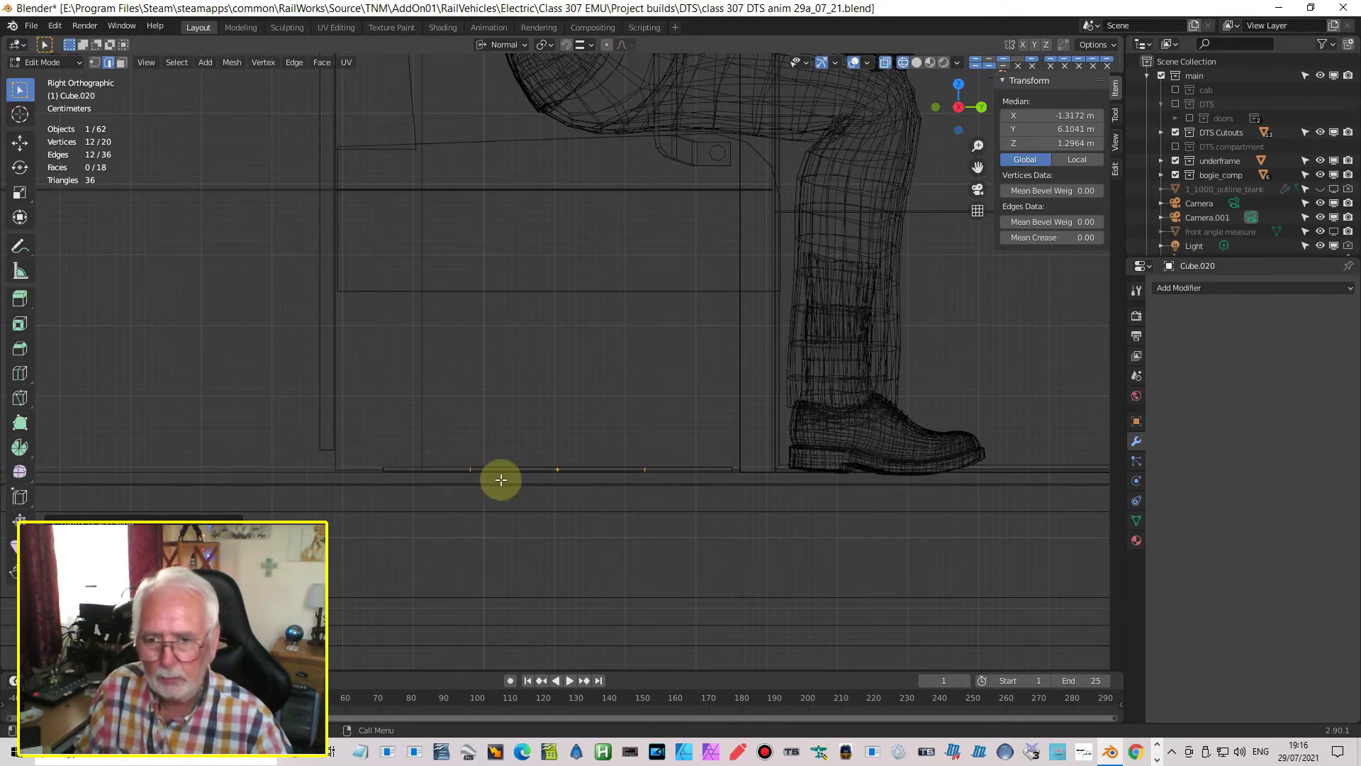
Undo the loop cuts on the plate and return to object mode
{"action": "key", "text": "super"}
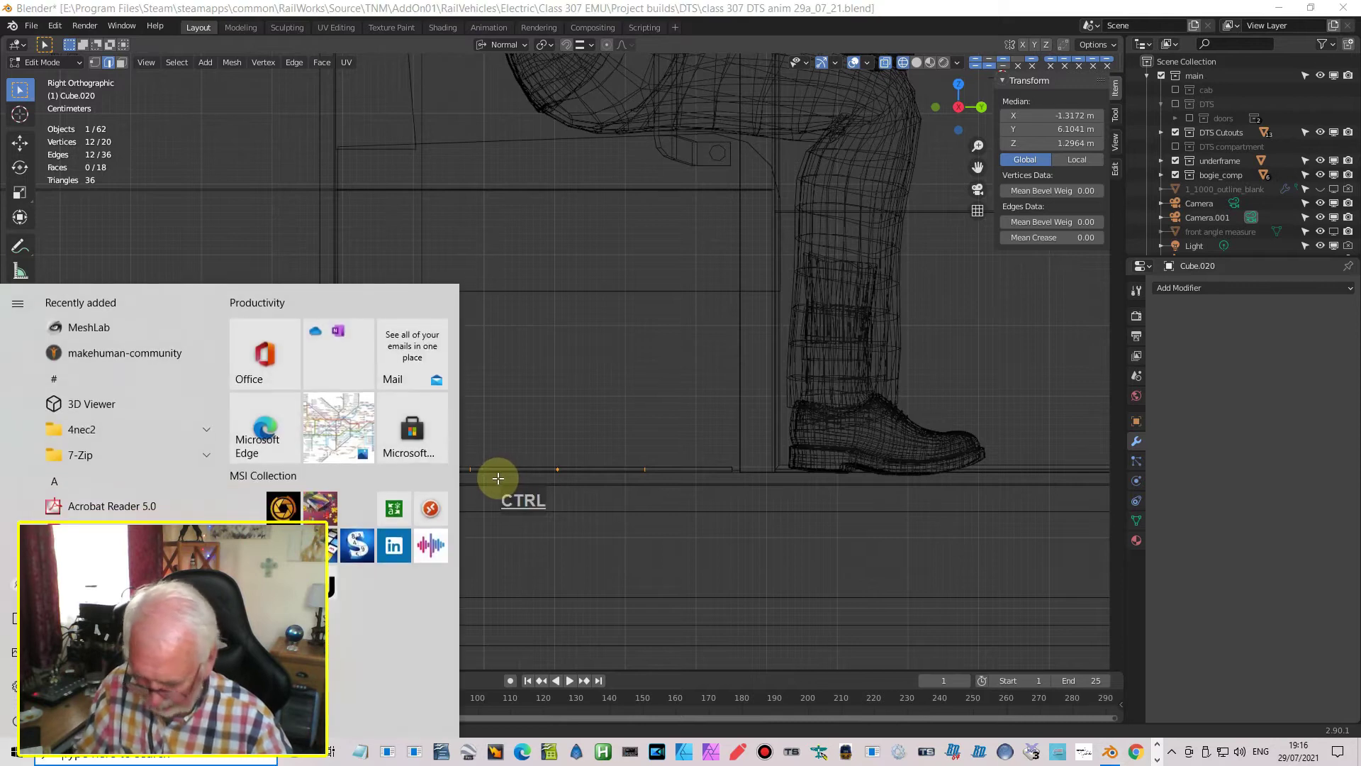
{"action": "key", "text": "Escape"}
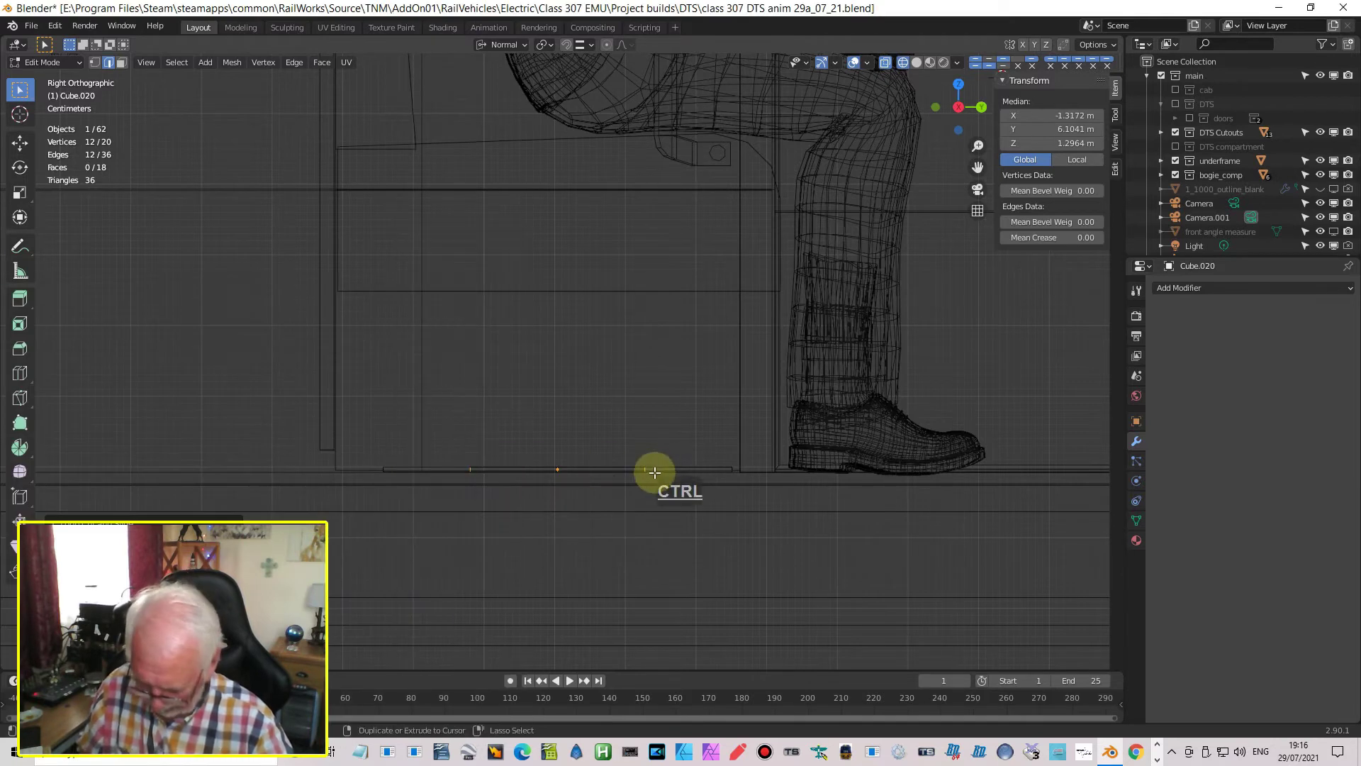
{"action": "key", "text": "ctrl+z"}
{"action": "key", "text": "ctrl+z"}
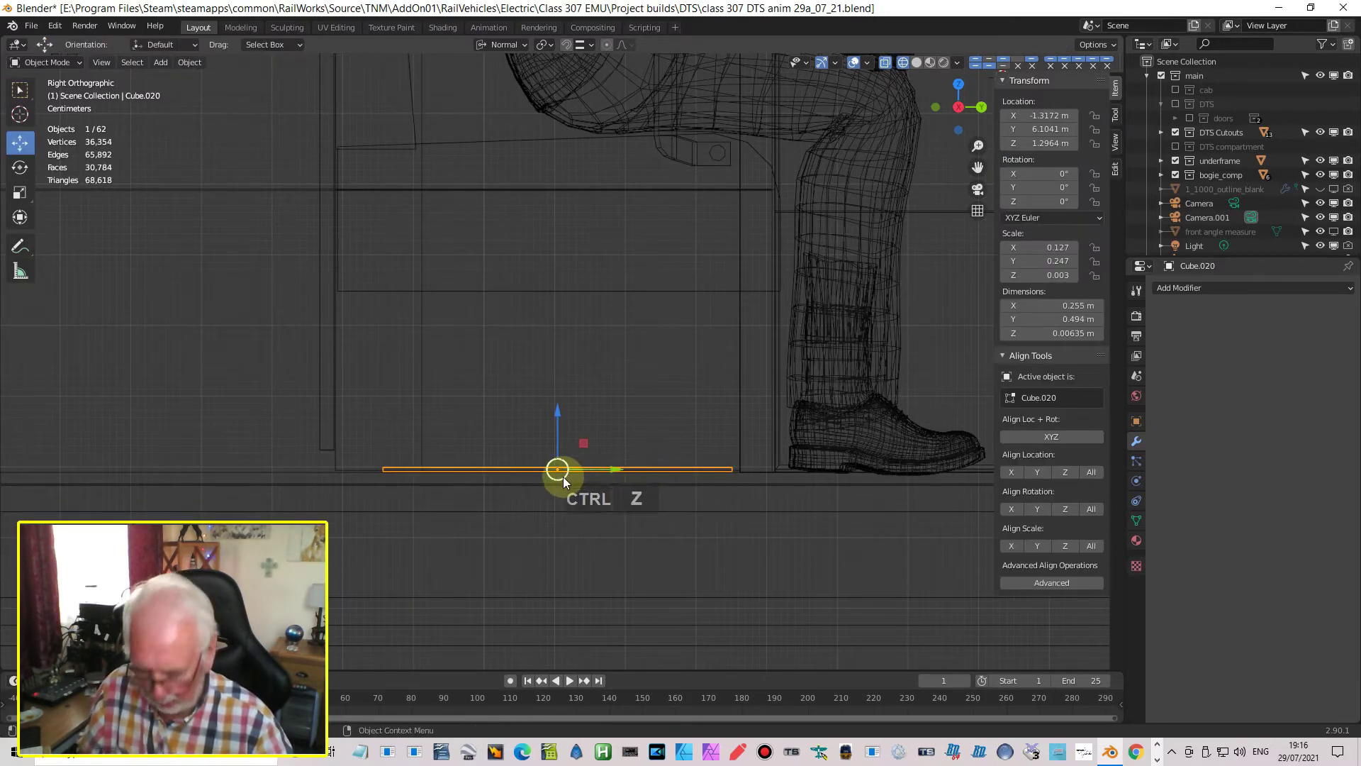
Add two loop cuts across the flat floor plate near its rear end, at about Y 5.885 m and 5.907 m
{"action": "key", "text": "Tab"}
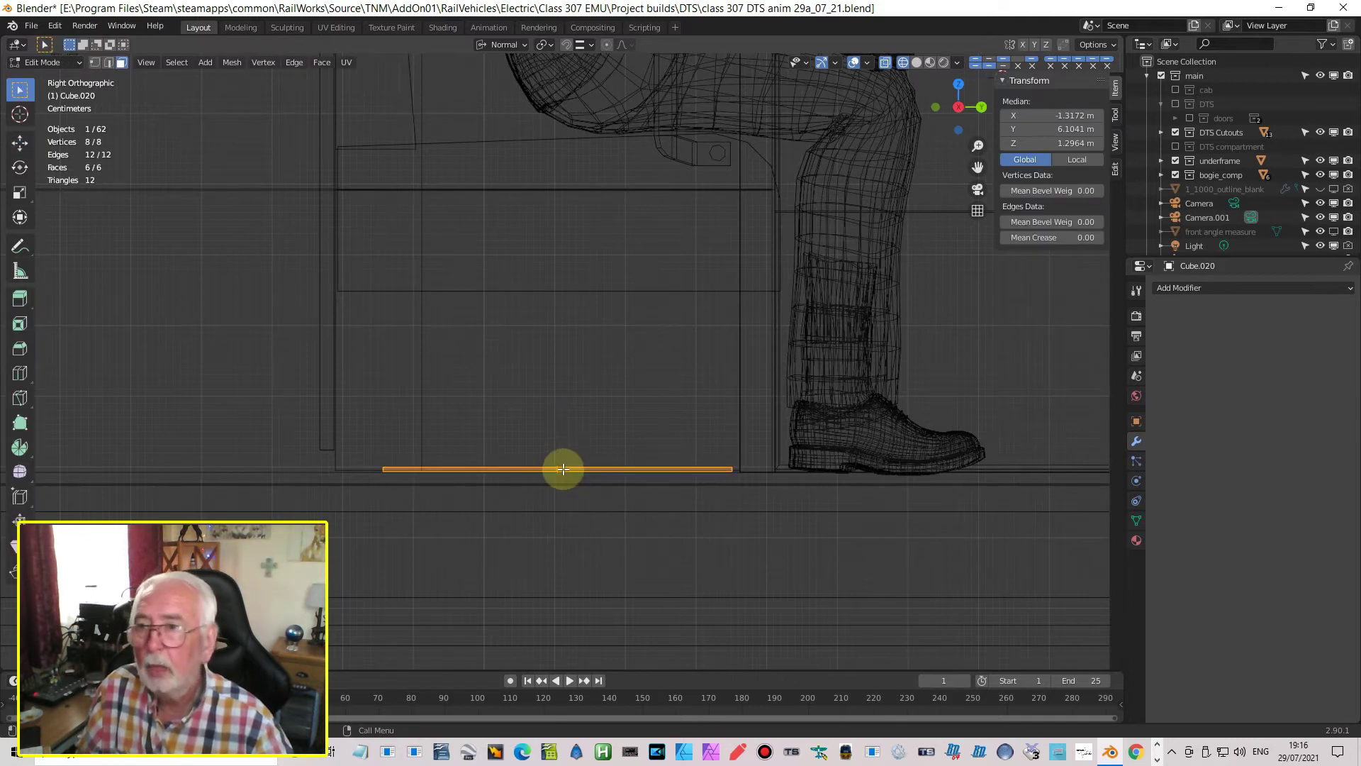
{"action": "key", "text": "ctrl+r"}
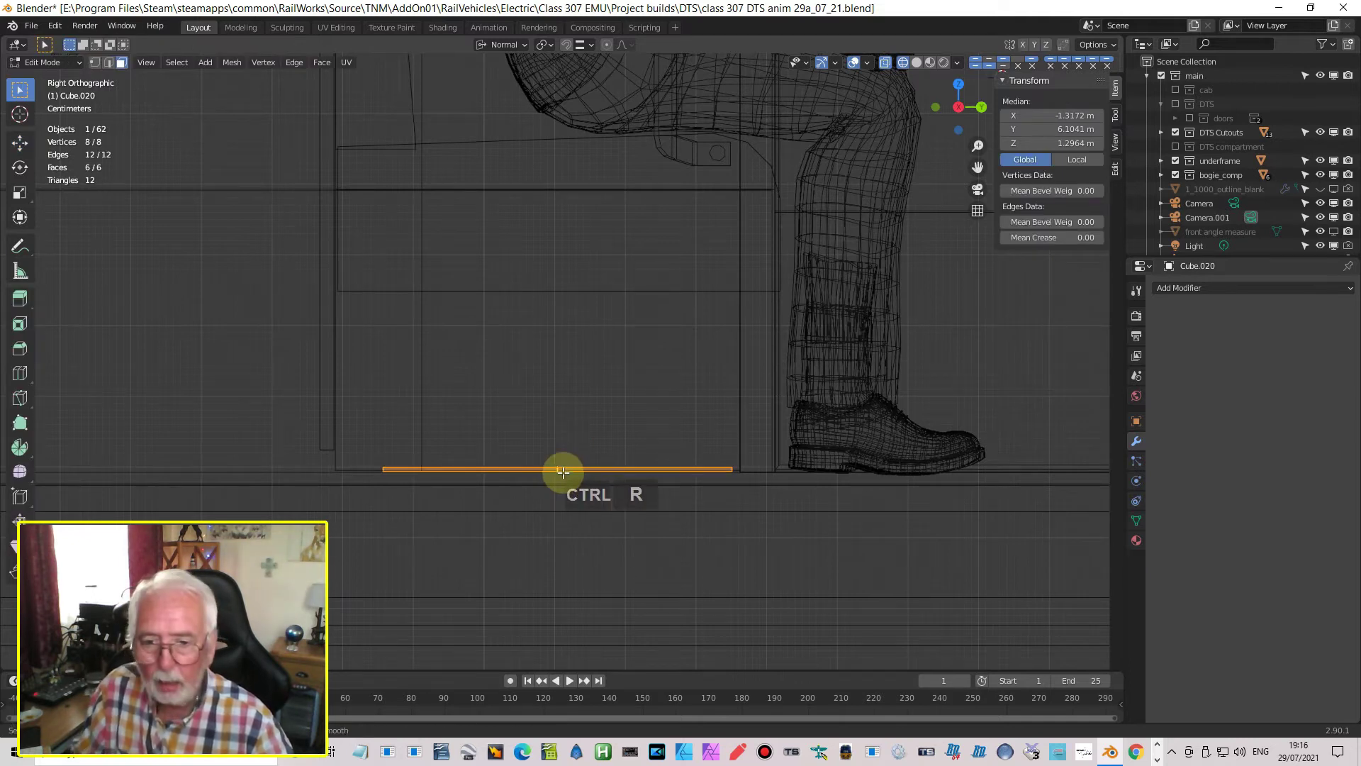
{"action": "left_click", "coordinate": [557, 469]}
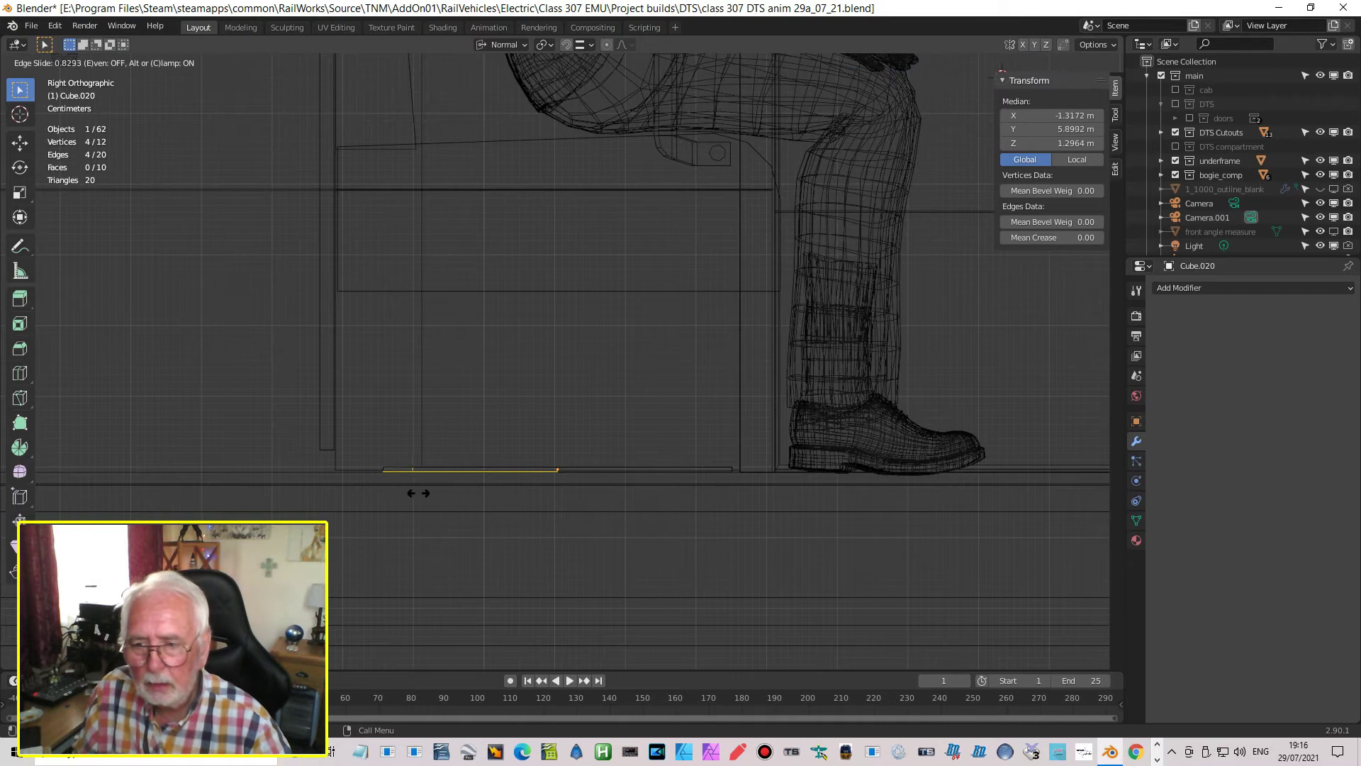
{"action": "left_click", "coordinate": [470, 488]}
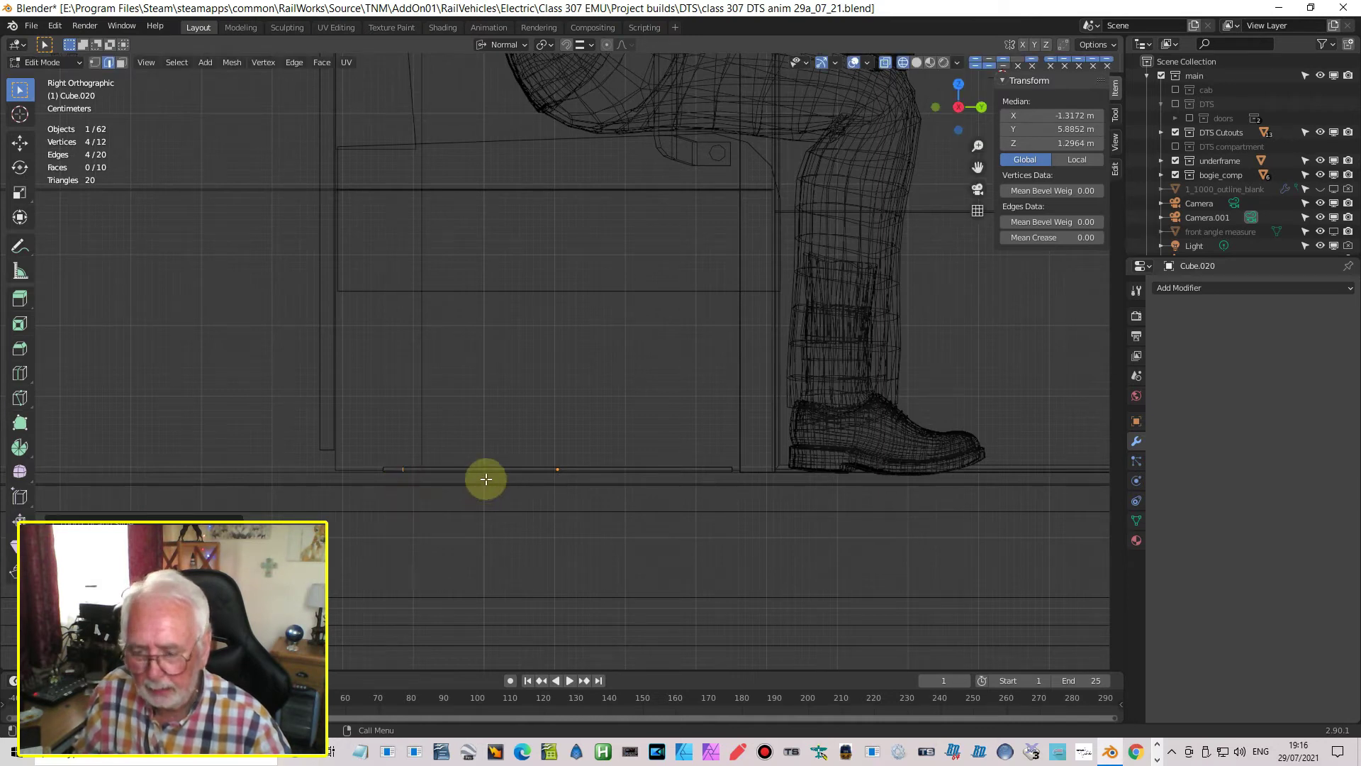
{"action": "key", "text": "ctrl+r"}
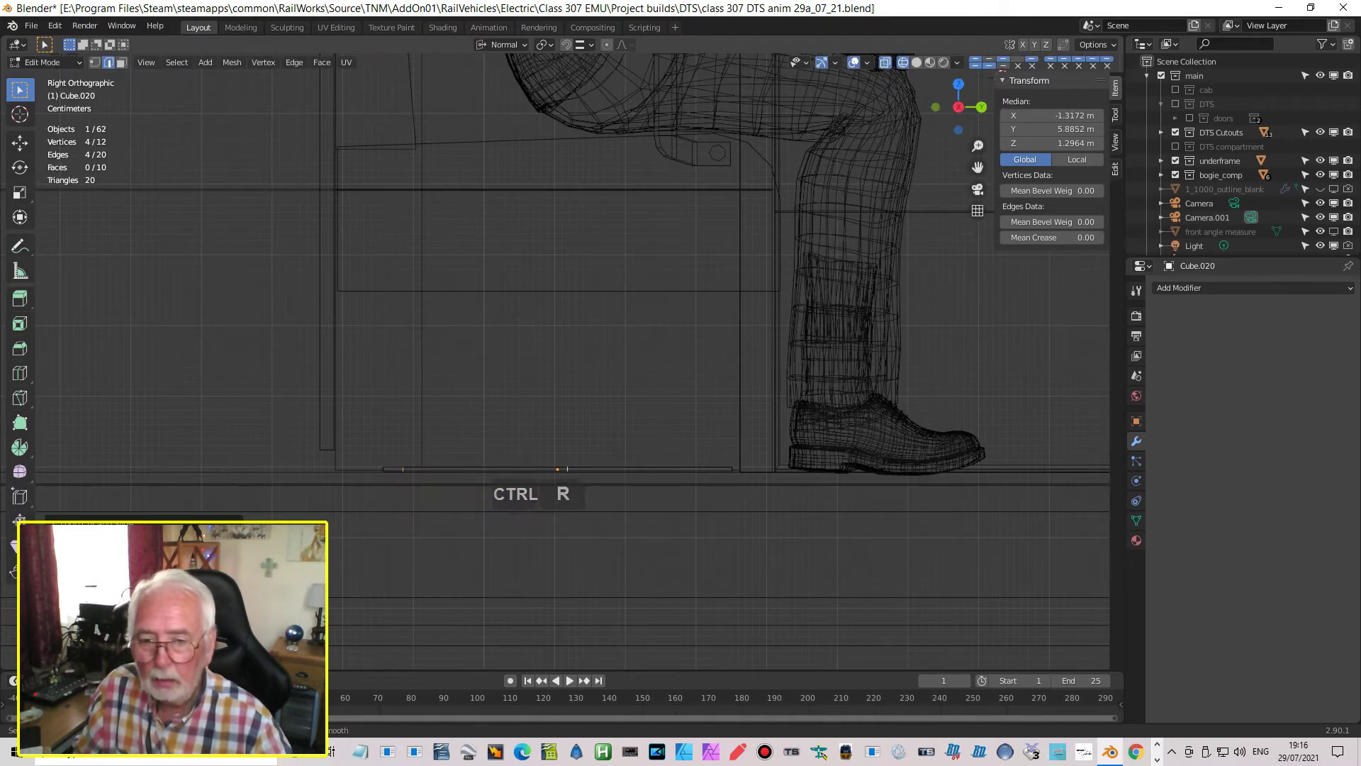
{"action": "left_click", "coordinate": [482, 478]}
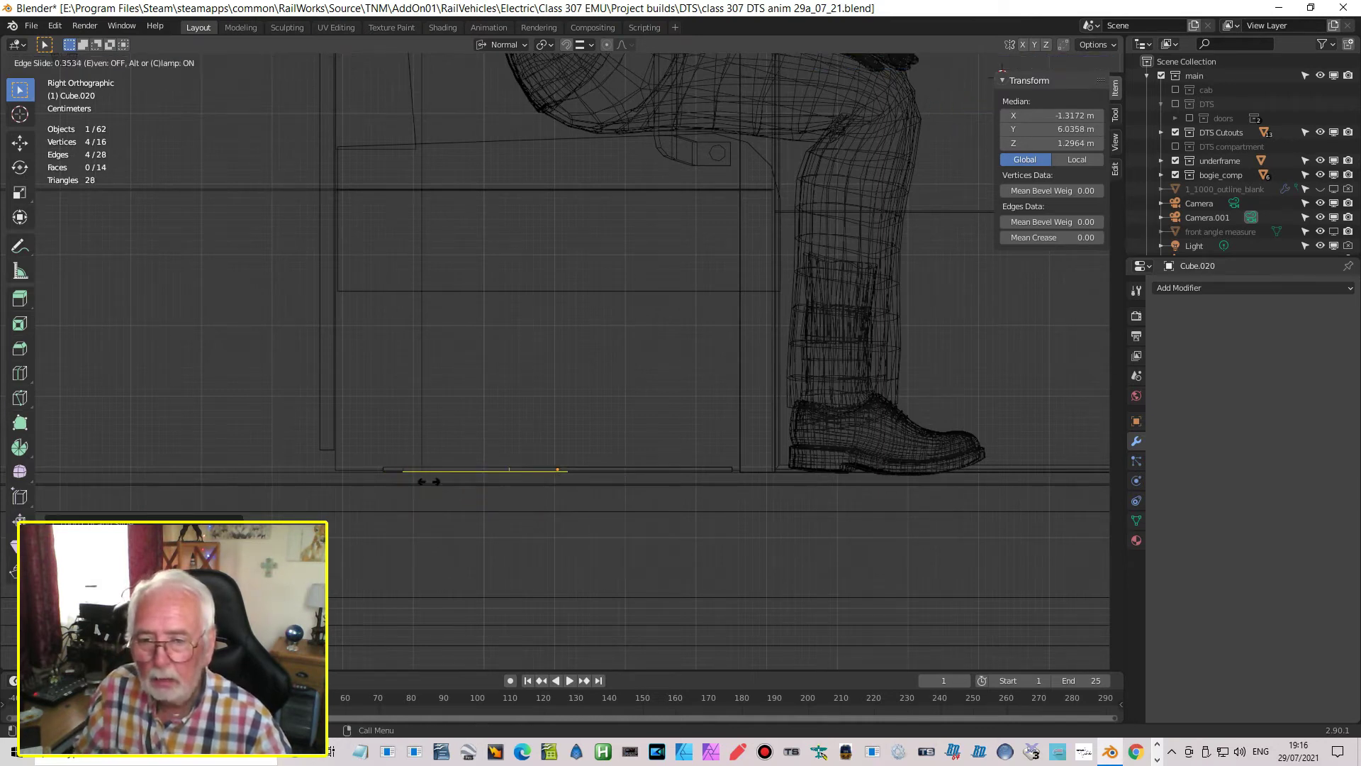
{"action": "left_click", "coordinate": [341, 493]}
{"action": "middle_click_drag", "start_coordinate": [359, 495], "coordinate": [645, 544]}
{"action": "key", "text": "Tab"}
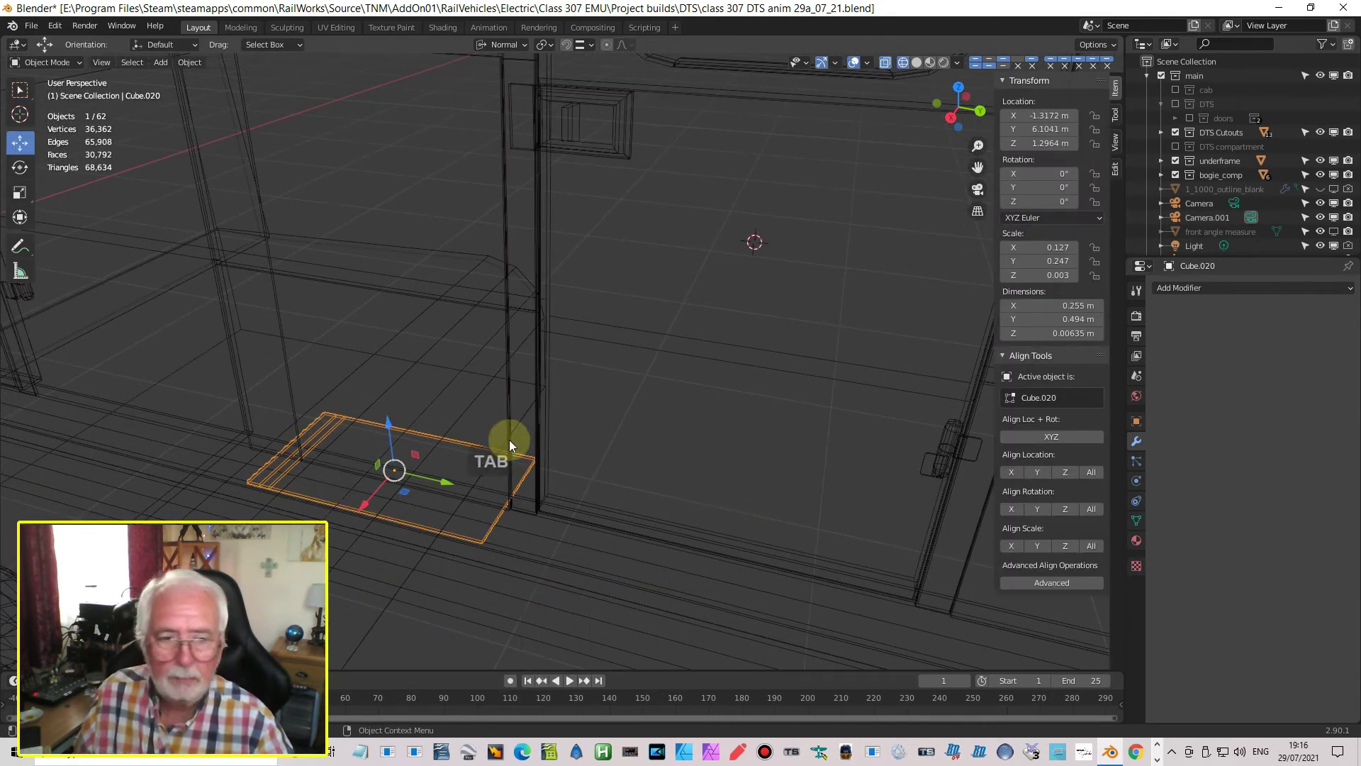
Set the plate's X dimension to 1 in and move it along X to about -1.243 m
{"action": "left_click", "coordinate": [1071, 305]}
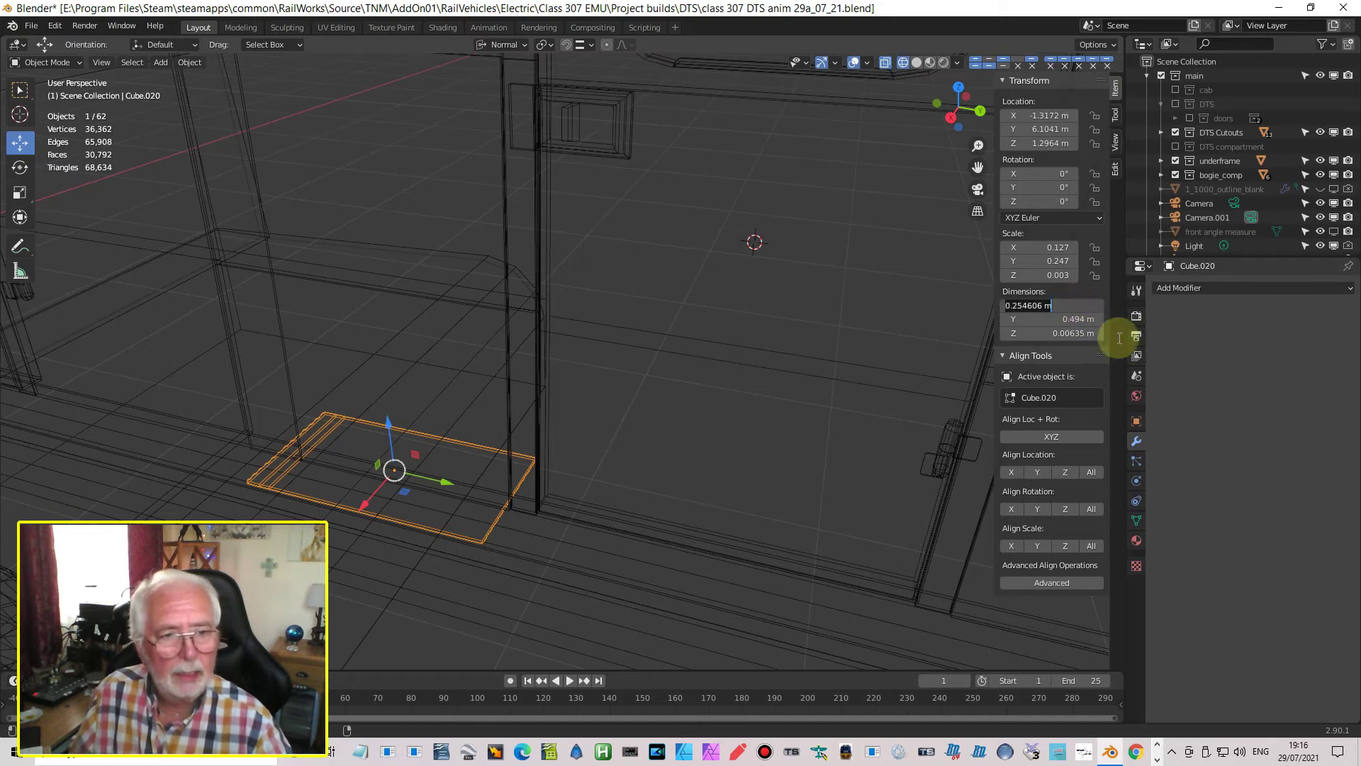
{"action": "type", "text": "1"}
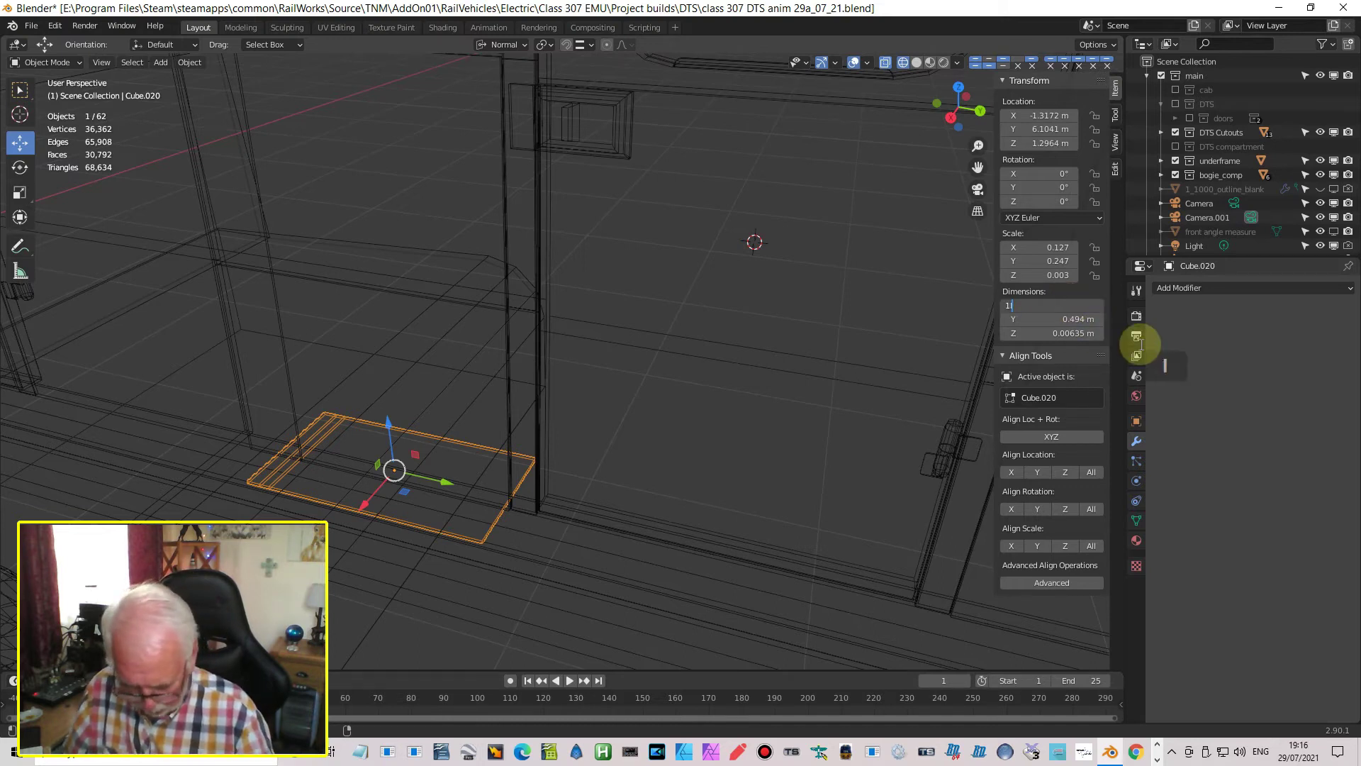
{"action": "type", "text": "in"}
{"action": "key", "text": "Return"}
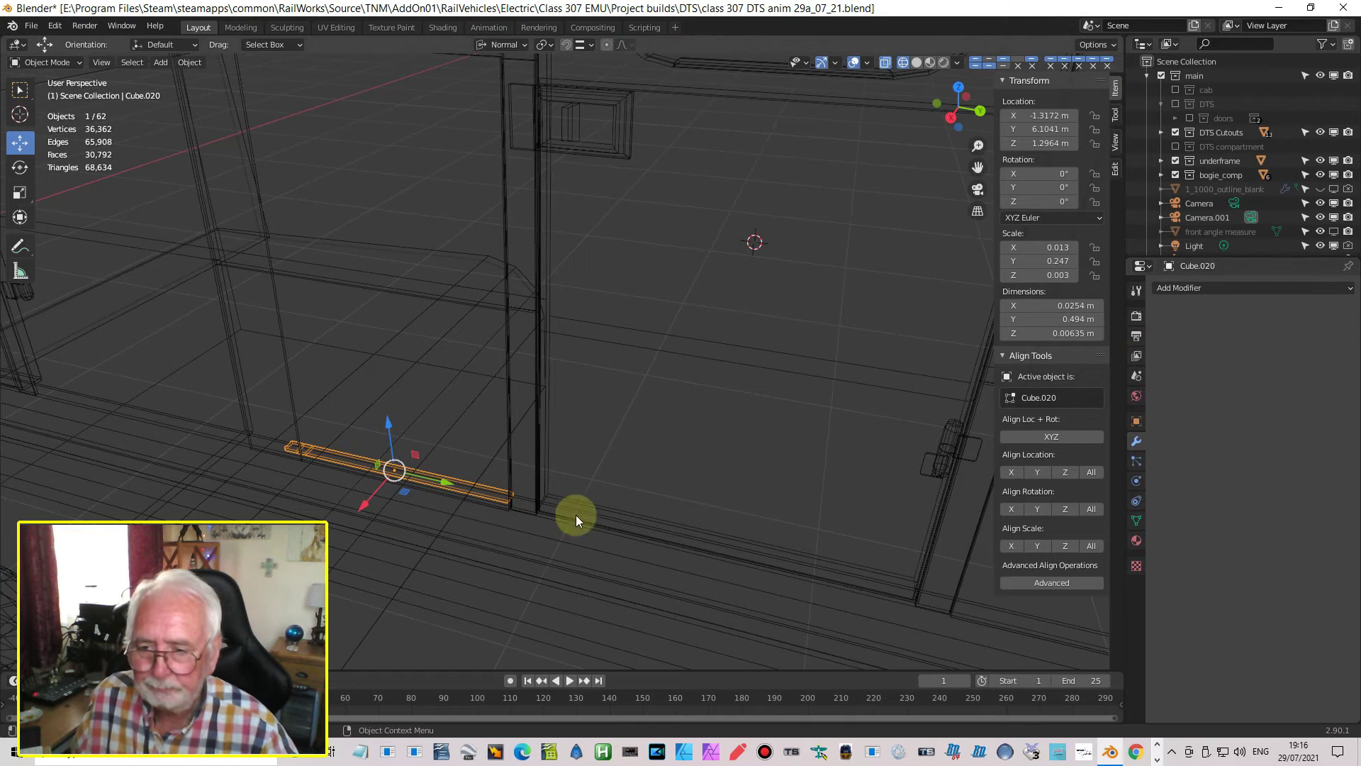
{"action": "left_click_drag", "start_coordinate": [362, 505], "coordinate": [343, 526]}
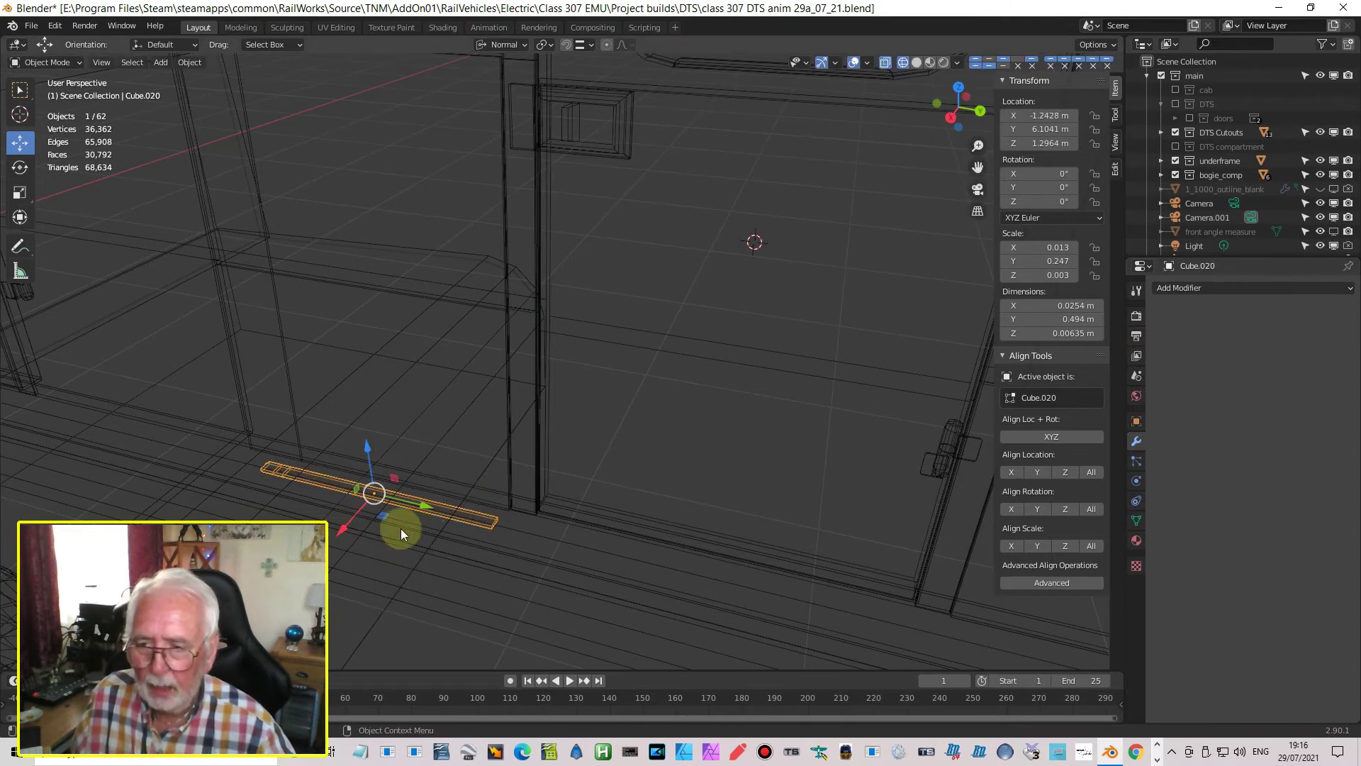
Add two loop cuts across the strip near its uncut end, at about Y 6.313 m and 6.290 m
{"action": "key", "text": "Tab"}
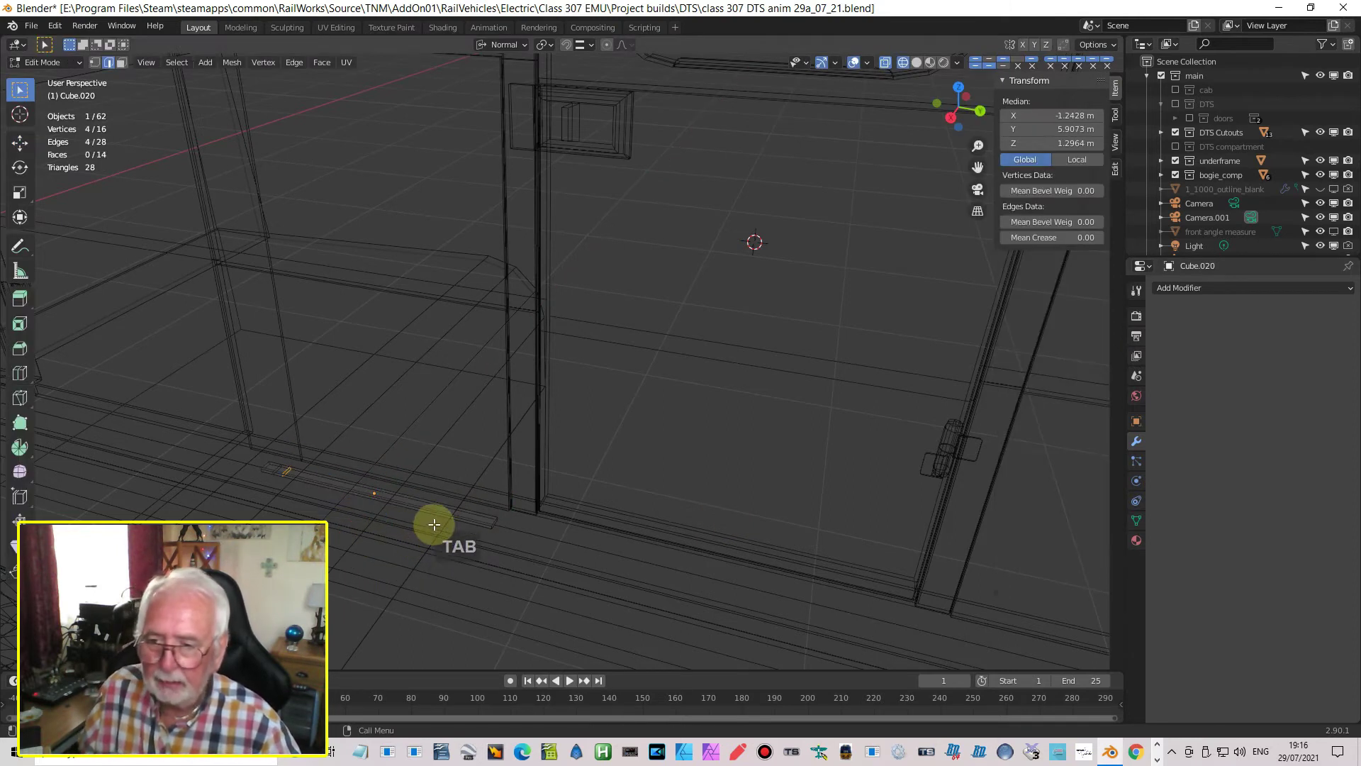
{"action": "key", "text": "ctrl+r"}
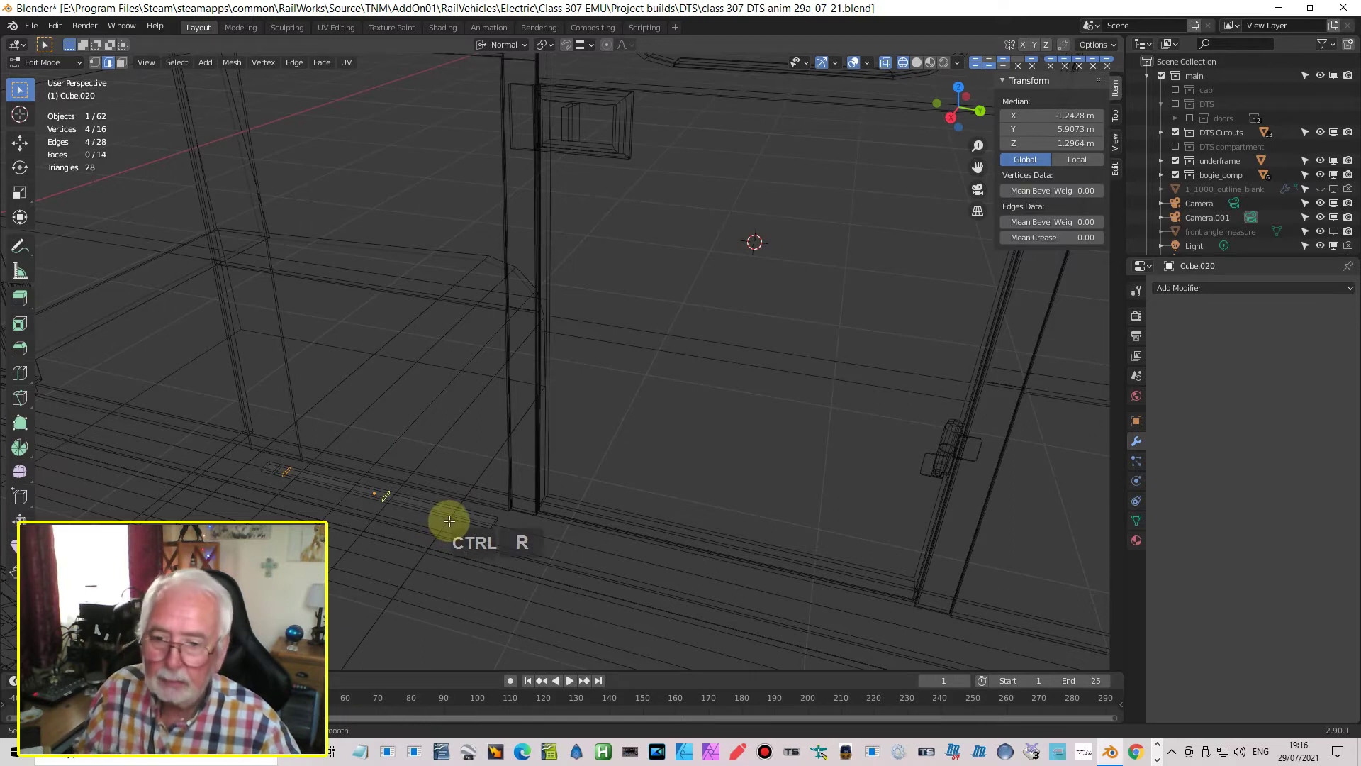
{"action": "left_click", "coordinate": [449, 523]}
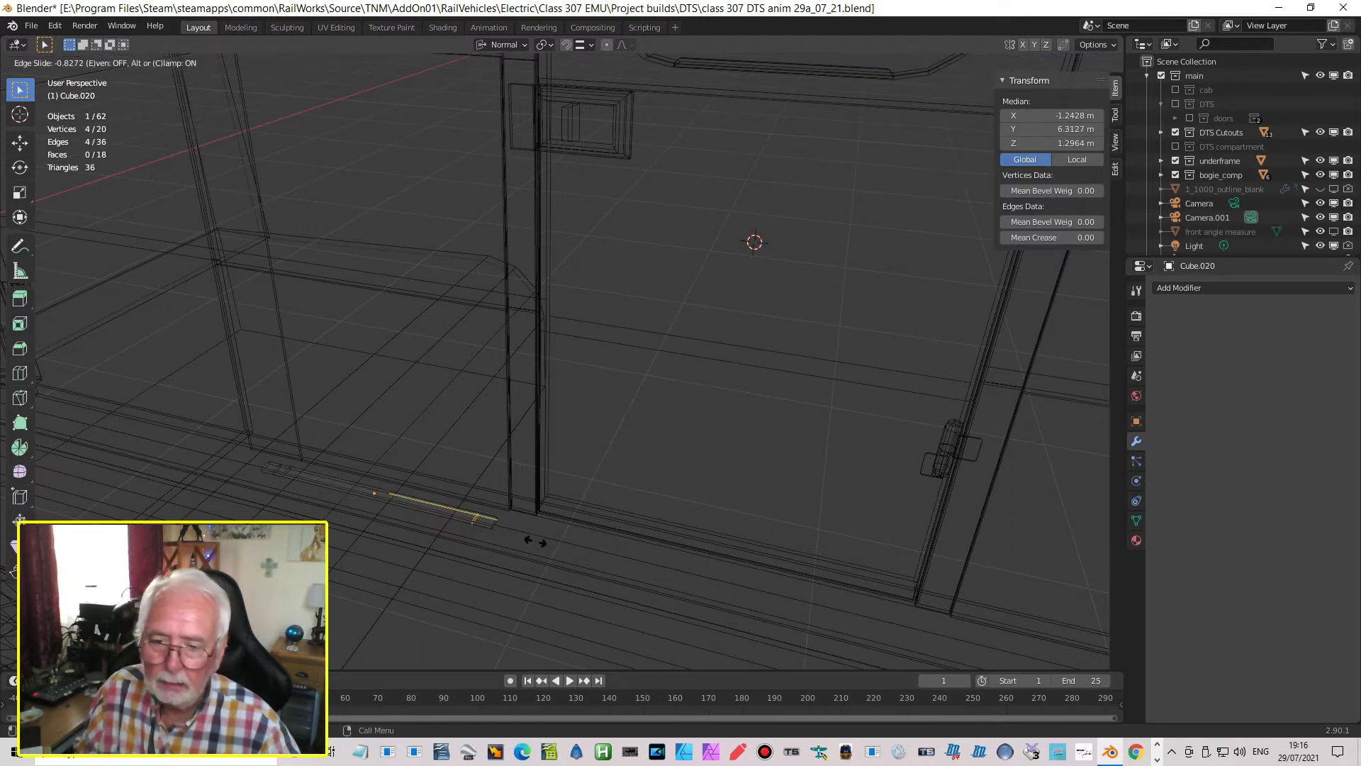
{"action": "left_click", "coordinate": [470, 535]}
{"action": "key", "text": "ctrl+r"}
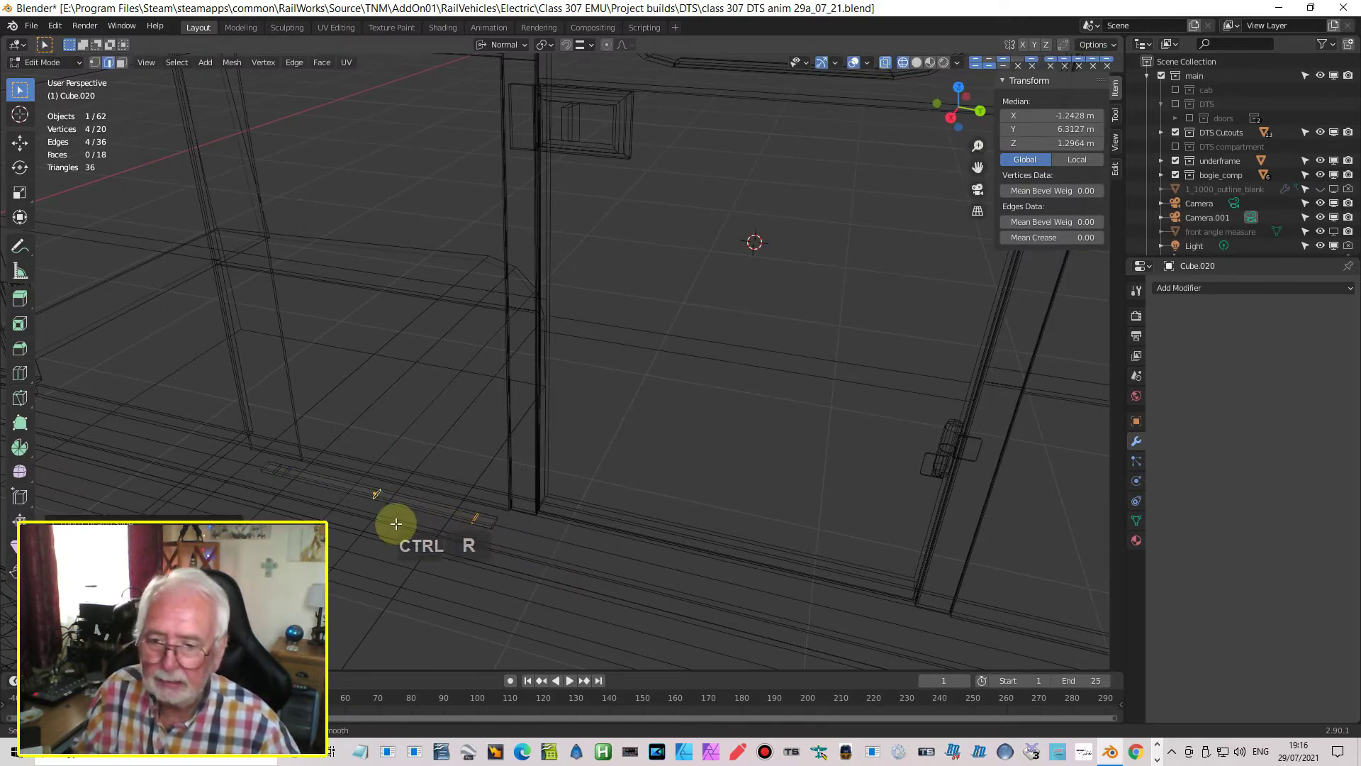
{"action": "left_click", "coordinate": [396, 524]}
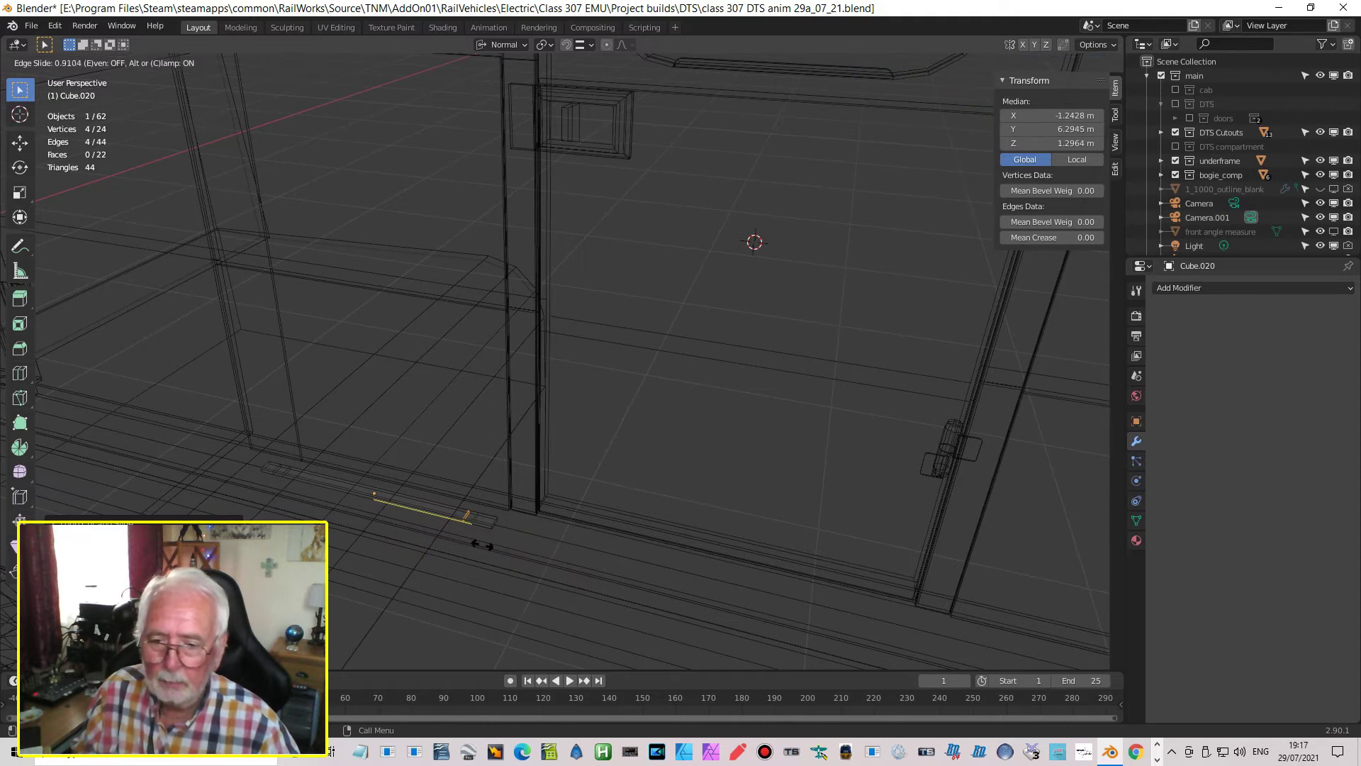
{"action": "left_click", "coordinate": [477, 545]}
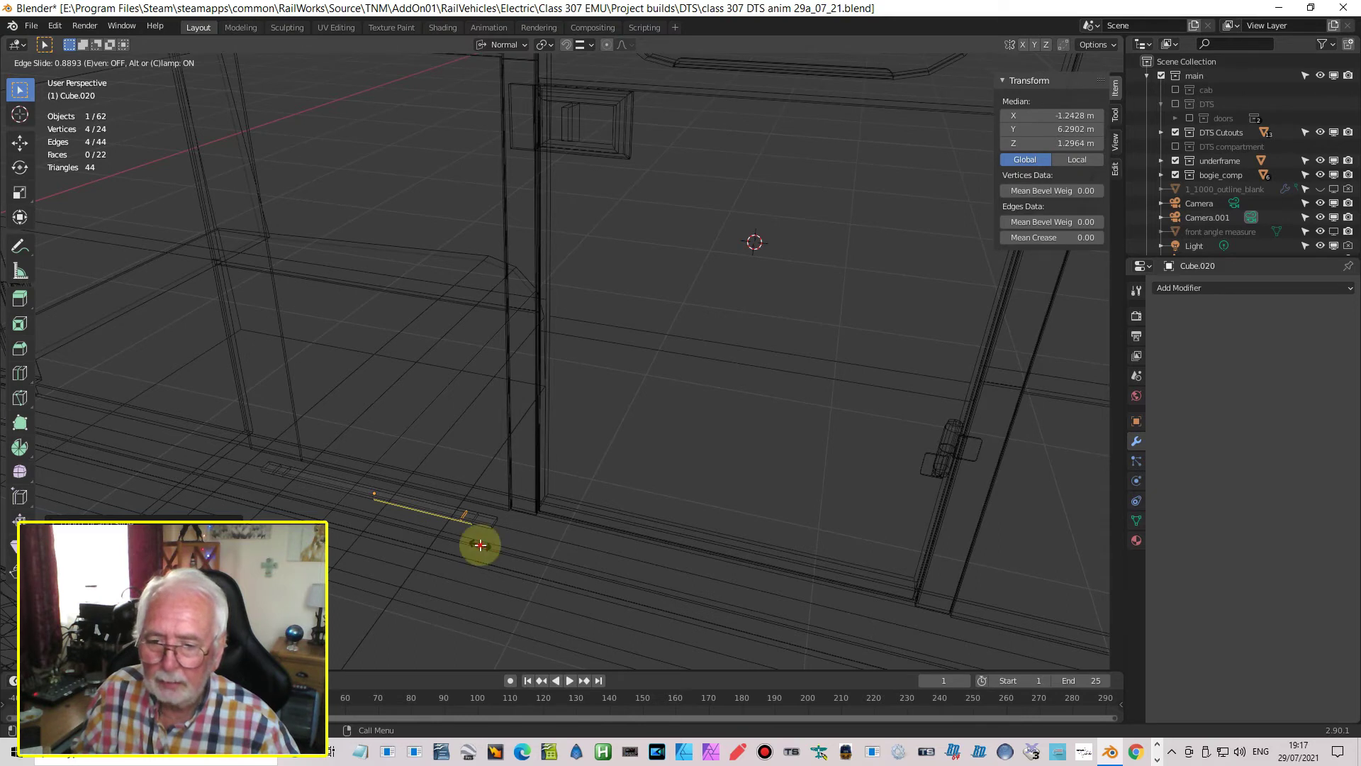
Extrude the top faces between the inner and outer cuts at both ends of the strip upward by about 0.139 m
{"action": "middle_click_drag", "start_coordinate": [377, 572], "coordinate": [101, 336]}
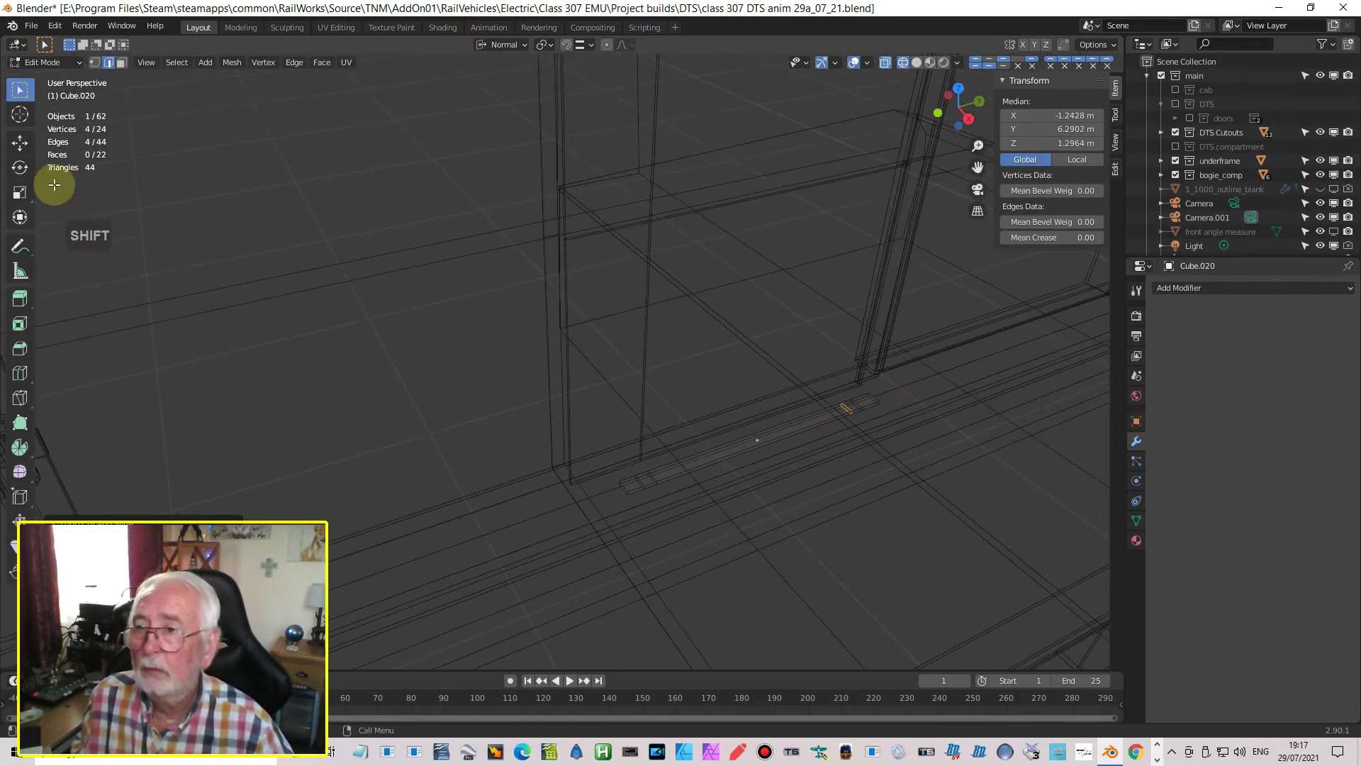
{"action": "left_click", "coordinate": [121, 62]}
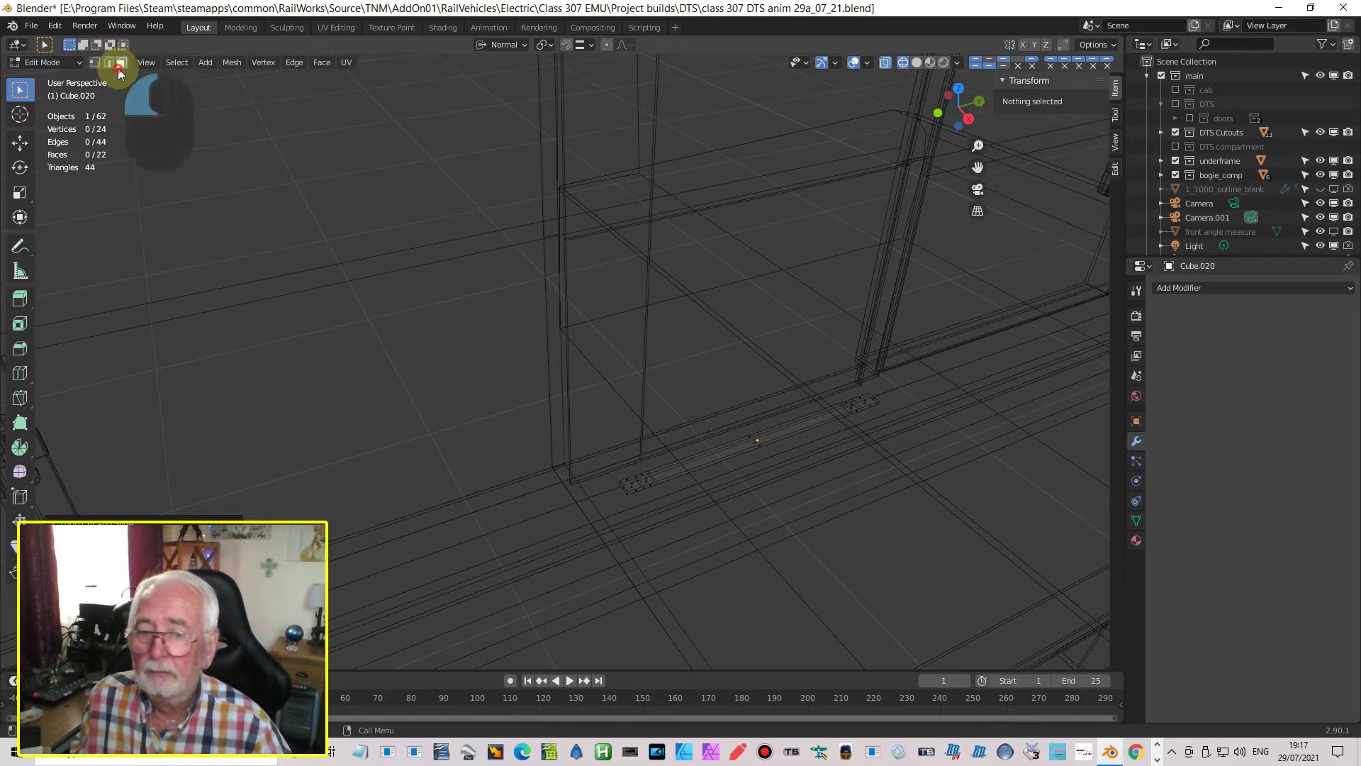
{"action": "left_click", "coordinate": [645, 479]}
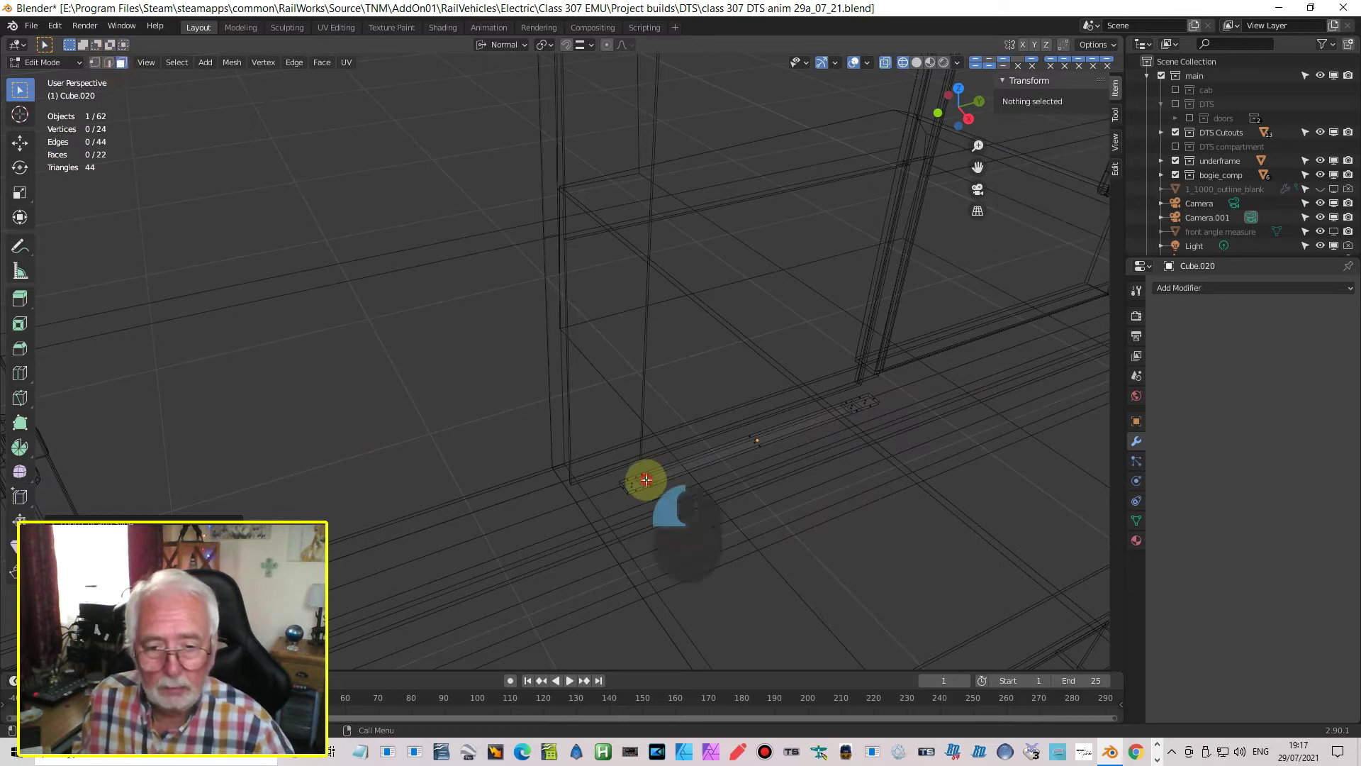
{"action": "left_click", "coordinate": [855, 404], "text": "shift"}
{"action": "middle_click_drag", "start_coordinate": [911, 436], "coordinate": [687, 538]}
{"action": "left_click", "coordinate": [631, 472], "text": "shift"}
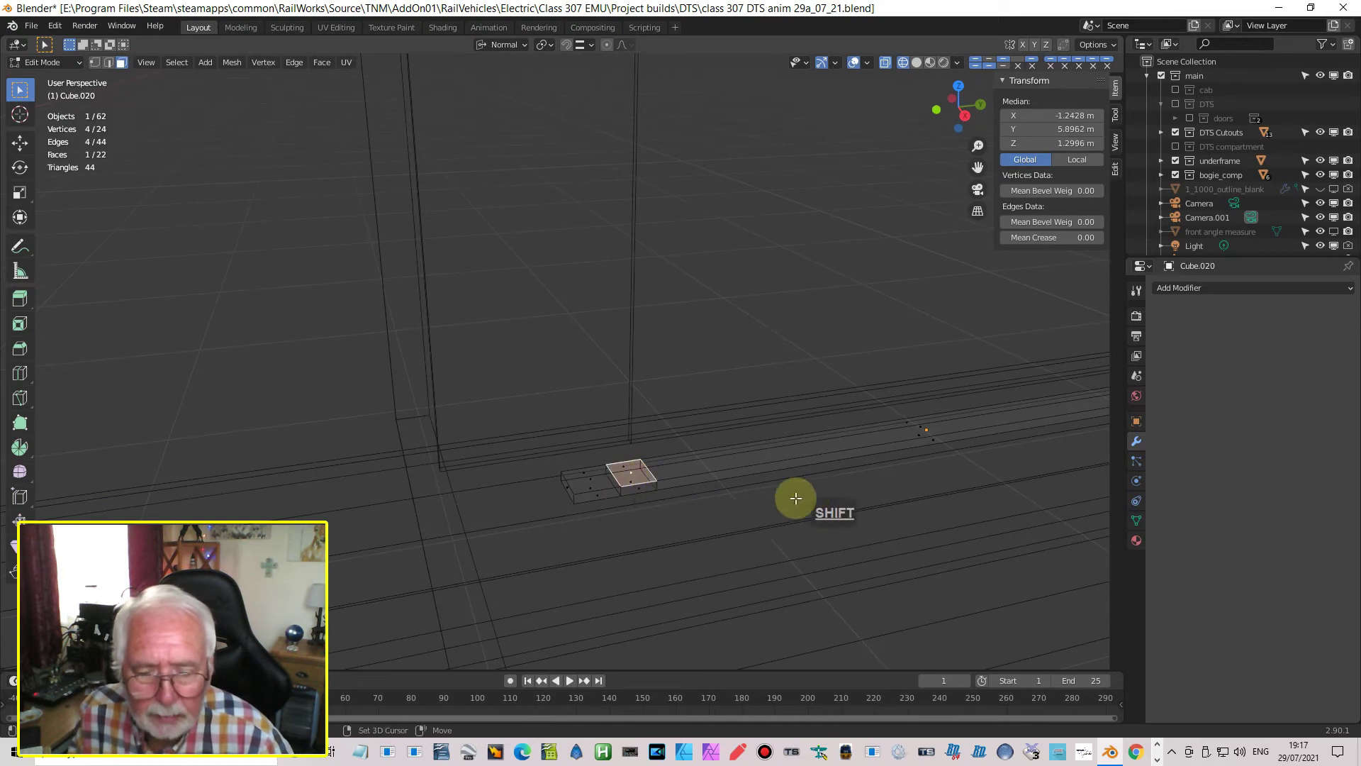
{"action": "middle_click_drag", "start_coordinate": [796, 495], "coordinate": [726, 467], "text": "shift"}
{"action": "left_click", "coordinate": [813, 431], "text": "shift"}
{"action": "scroll", "coordinate": [809, 522], "scroll_direction": "down", "scroll_amount": 4}
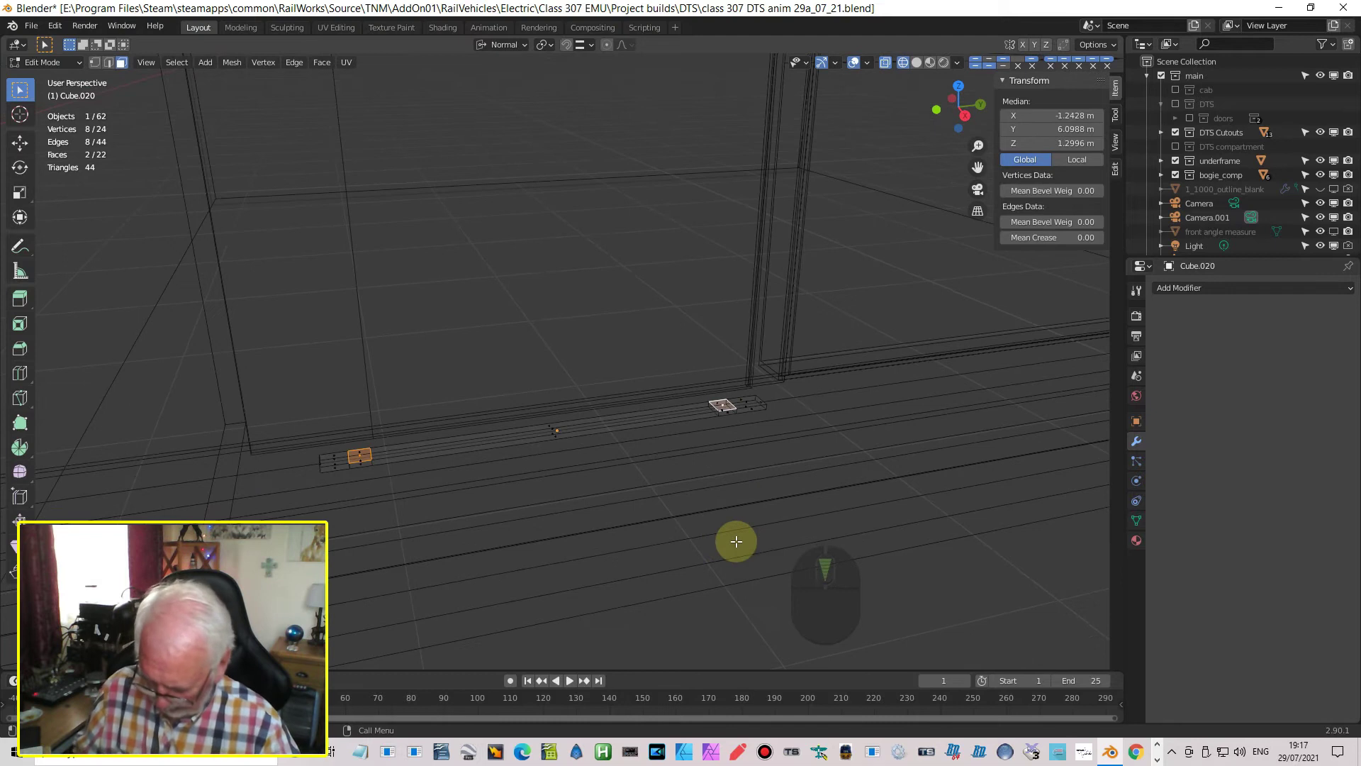
{"action": "key", "text": "e"}
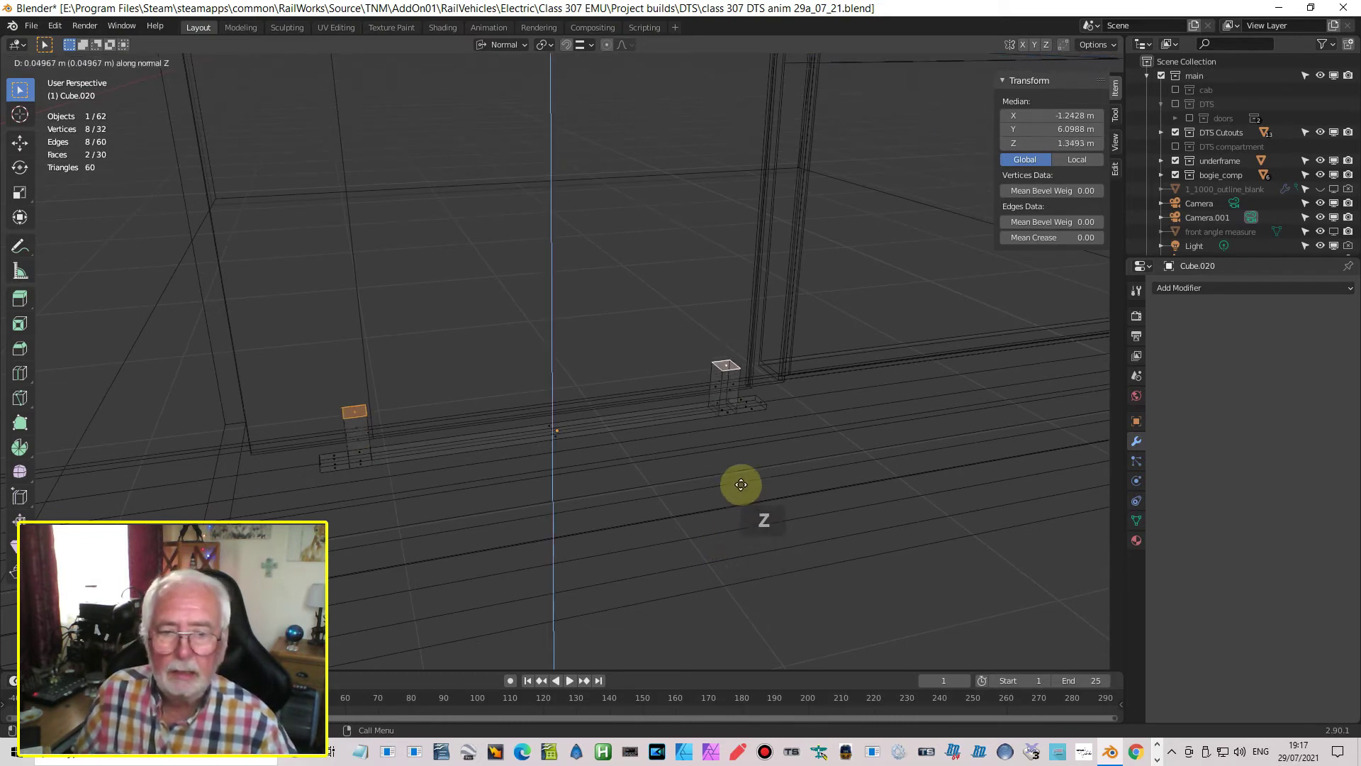
{"action": "left_click", "coordinate": [742, 420]}
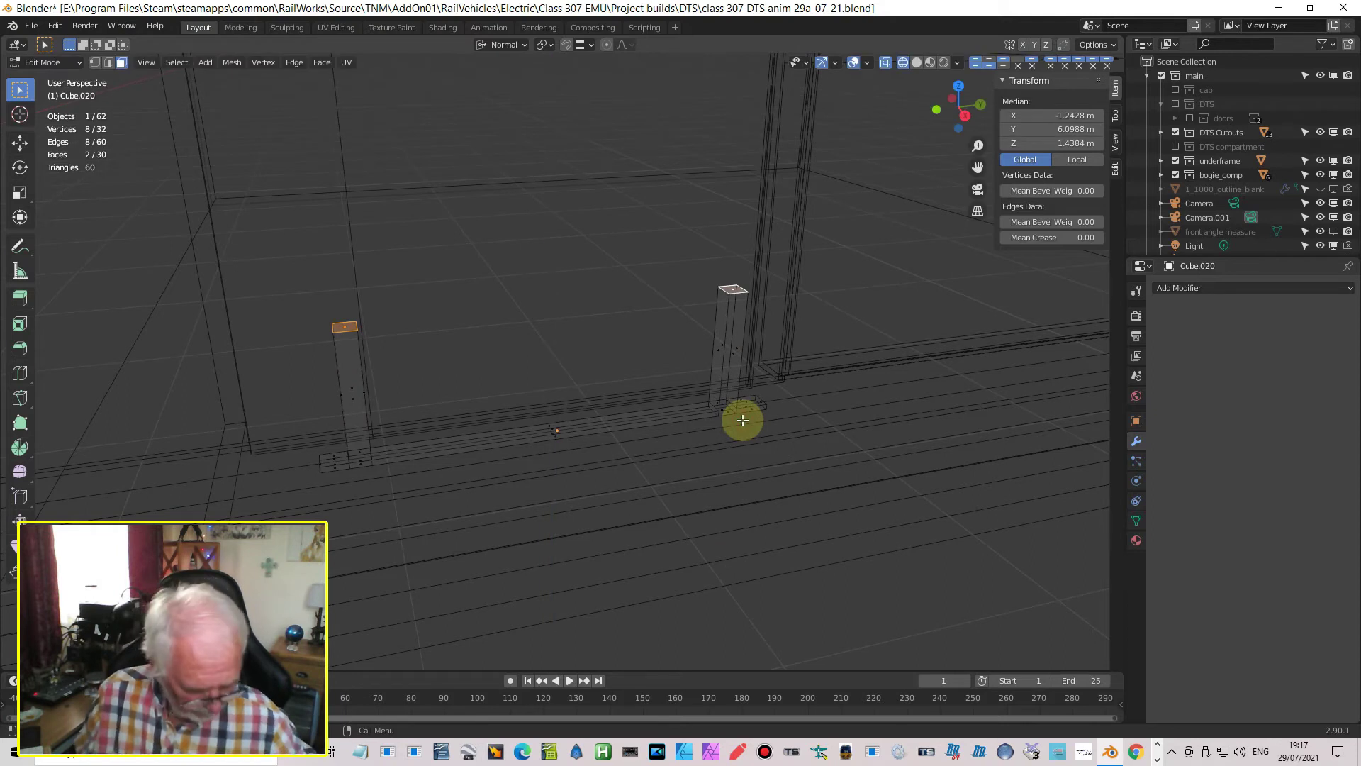
Lower the top faces of both uprights along Z to a height of about 1.43 m
{"action": "key", "text": "KP_3"}
{"action": "scroll", "coordinate": [798, 480], "scroll_direction": "down", "scroll_amount": 4}
{"action": "scroll", "coordinate": [799, 480], "scroll_direction": "up", "scroll_amount": 4}
{"action": "scroll", "coordinate": [813, 484], "scroll_direction": "down", "scroll_amount": 1}
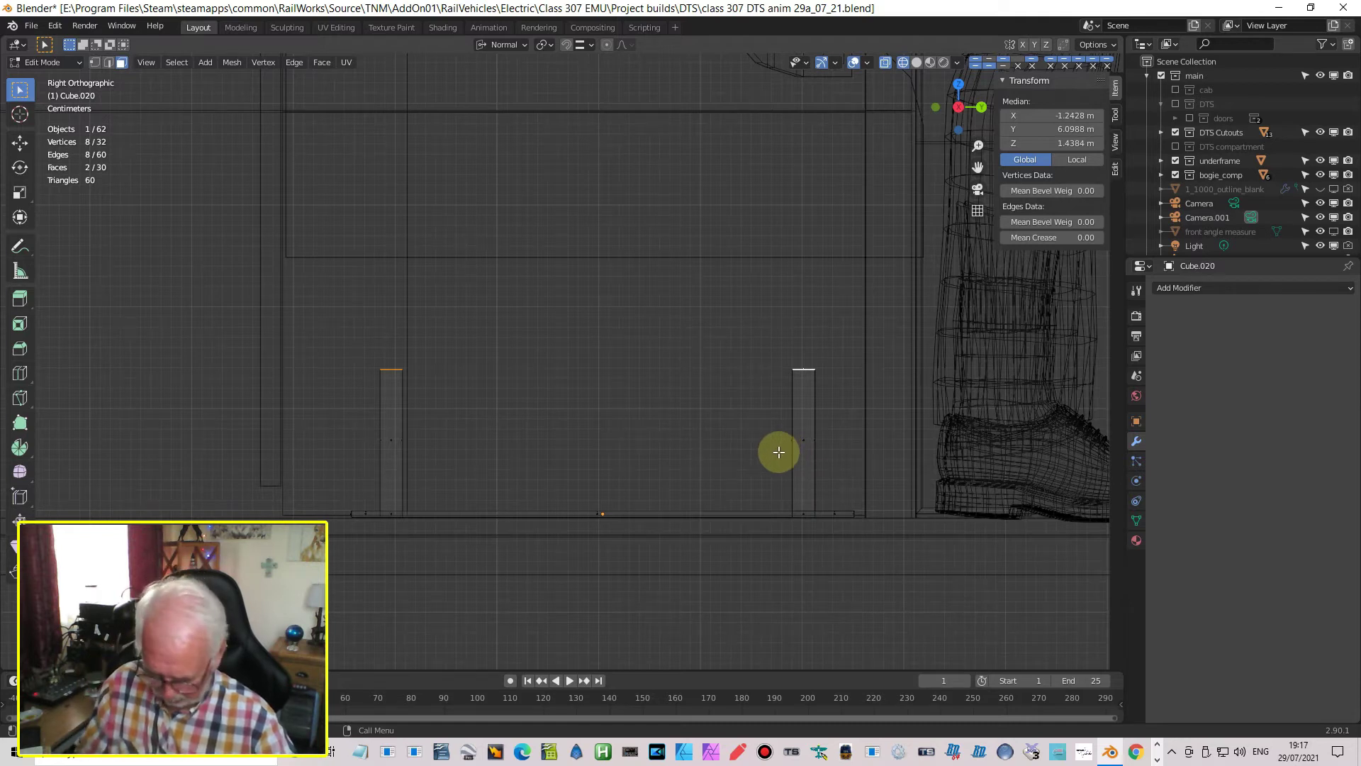
{"action": "key", "text": "g"}
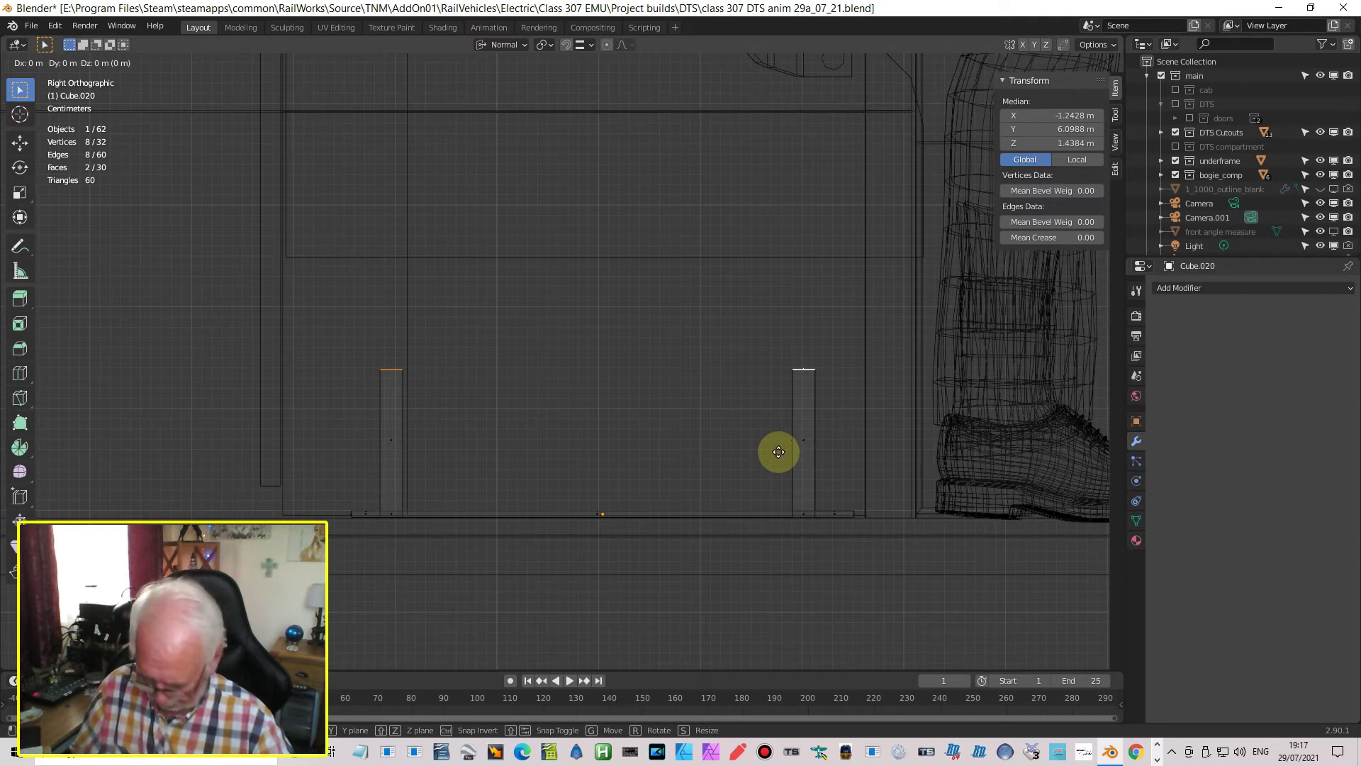
{"action": "key", "text": "z"}
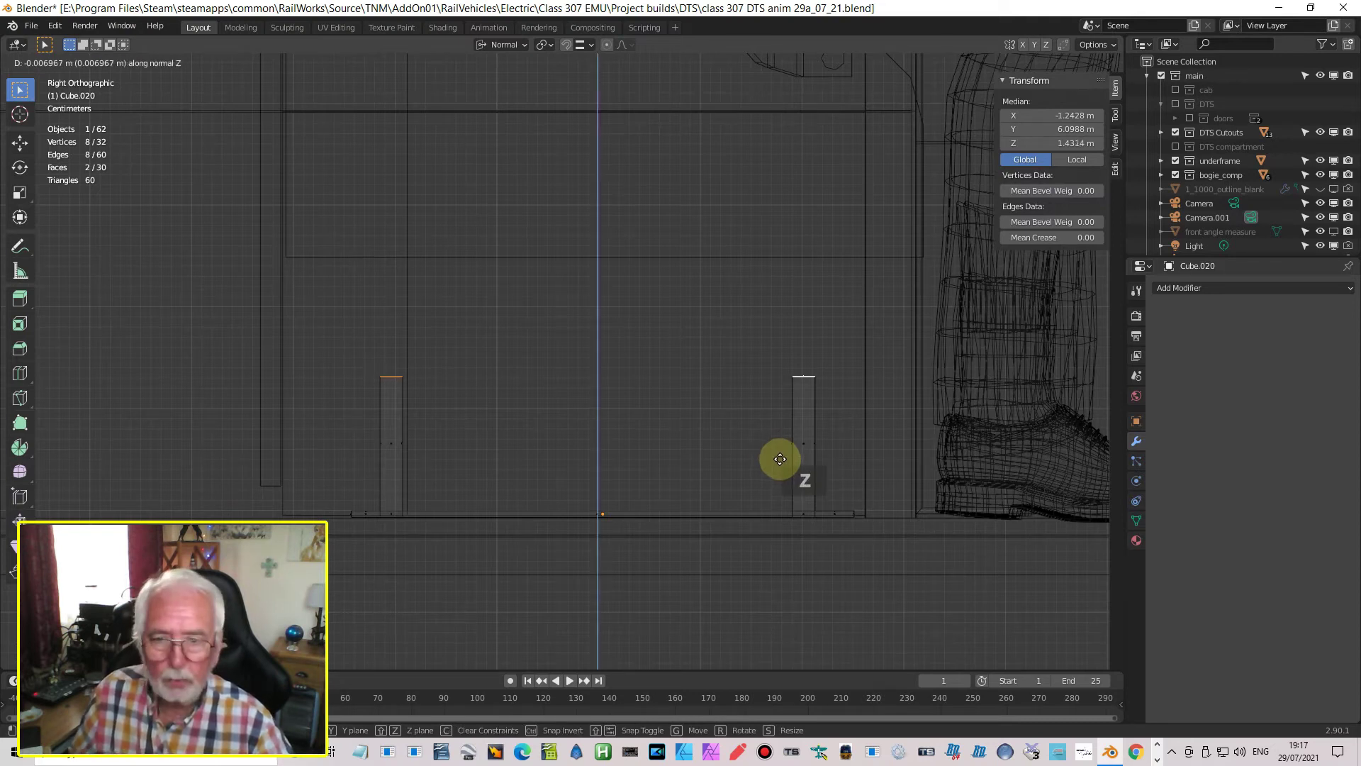
{"action": "left_click", "coordinate": [781, 461]}
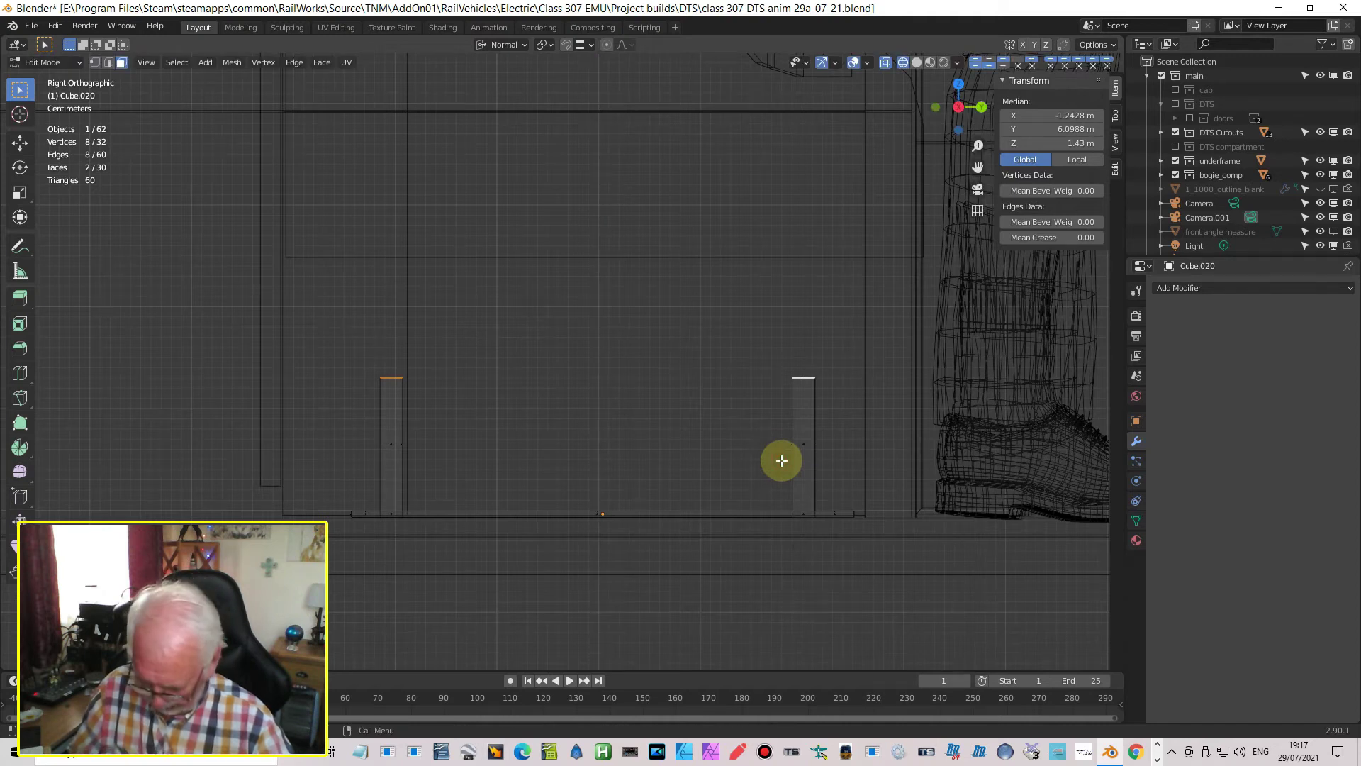
Extrude the top faces of both uprights upward along Z by about 0.014 m and again by about 0.098 m
{"action": "key", "text": "e"}
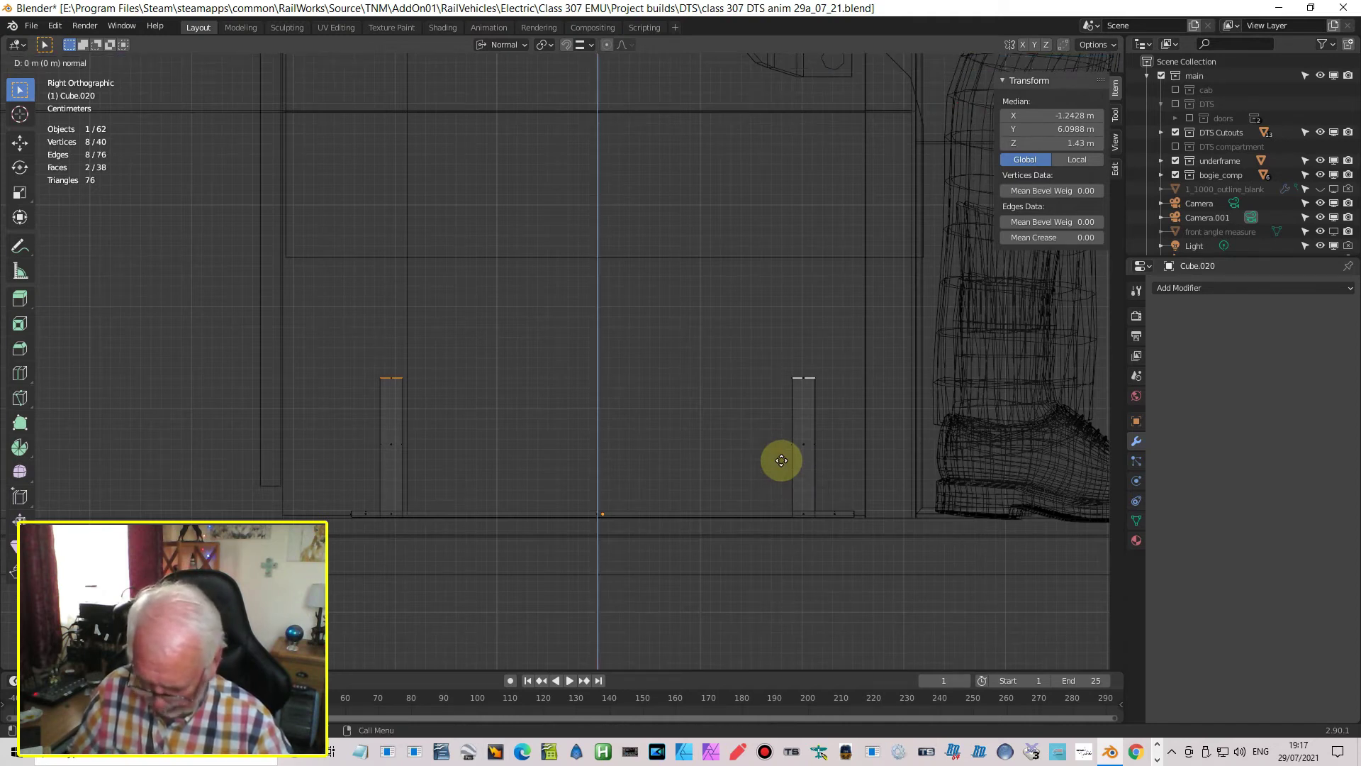
{"action": "key", "text": "z"}
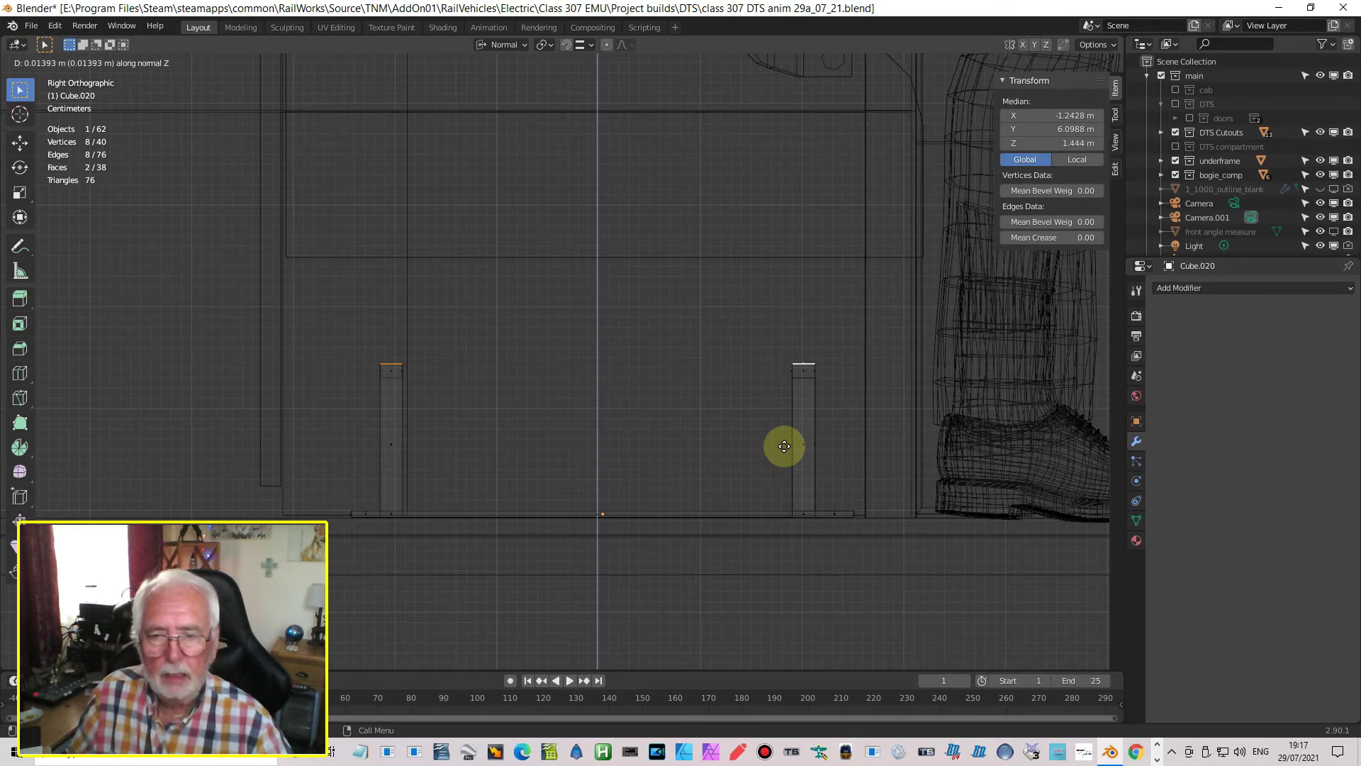
{"action": "left_click", "coordinate": [784, 446]}
{"action": "key", "text": "e"}
{"action": "key", "text": "z"}
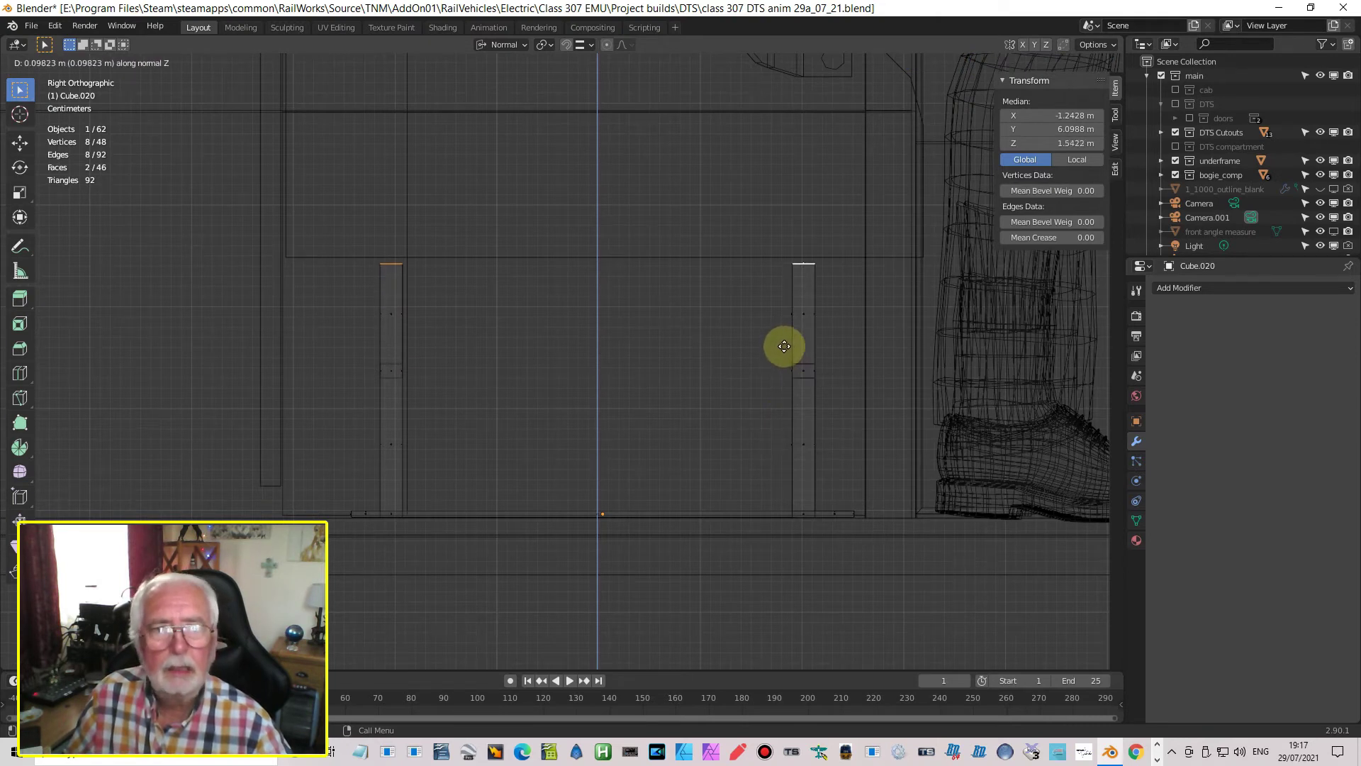
{"action": "left_click", "coordinate": [784, 346]}
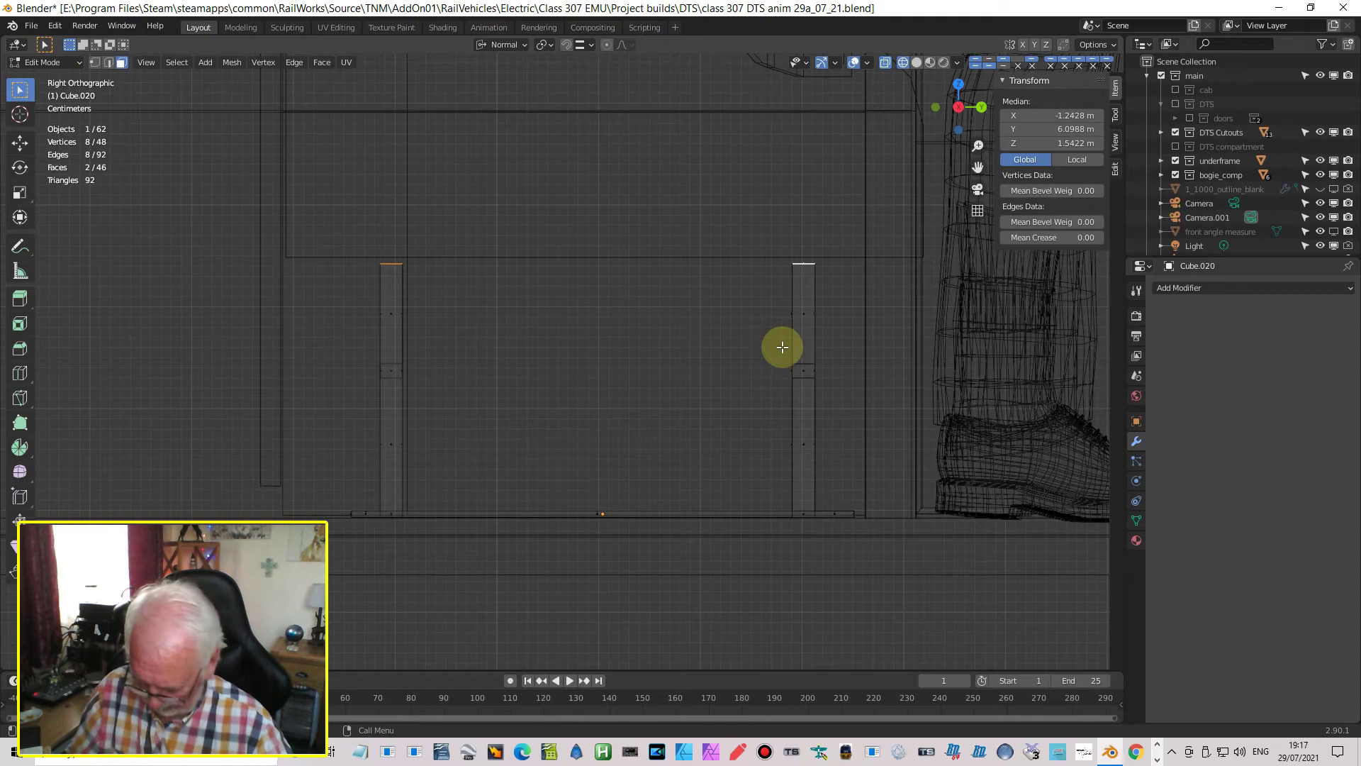
Extrude a thin end section about 0.007 m high on both uprights, reaching the seat base's horizontal line
{"action": "key", "text": "e"}
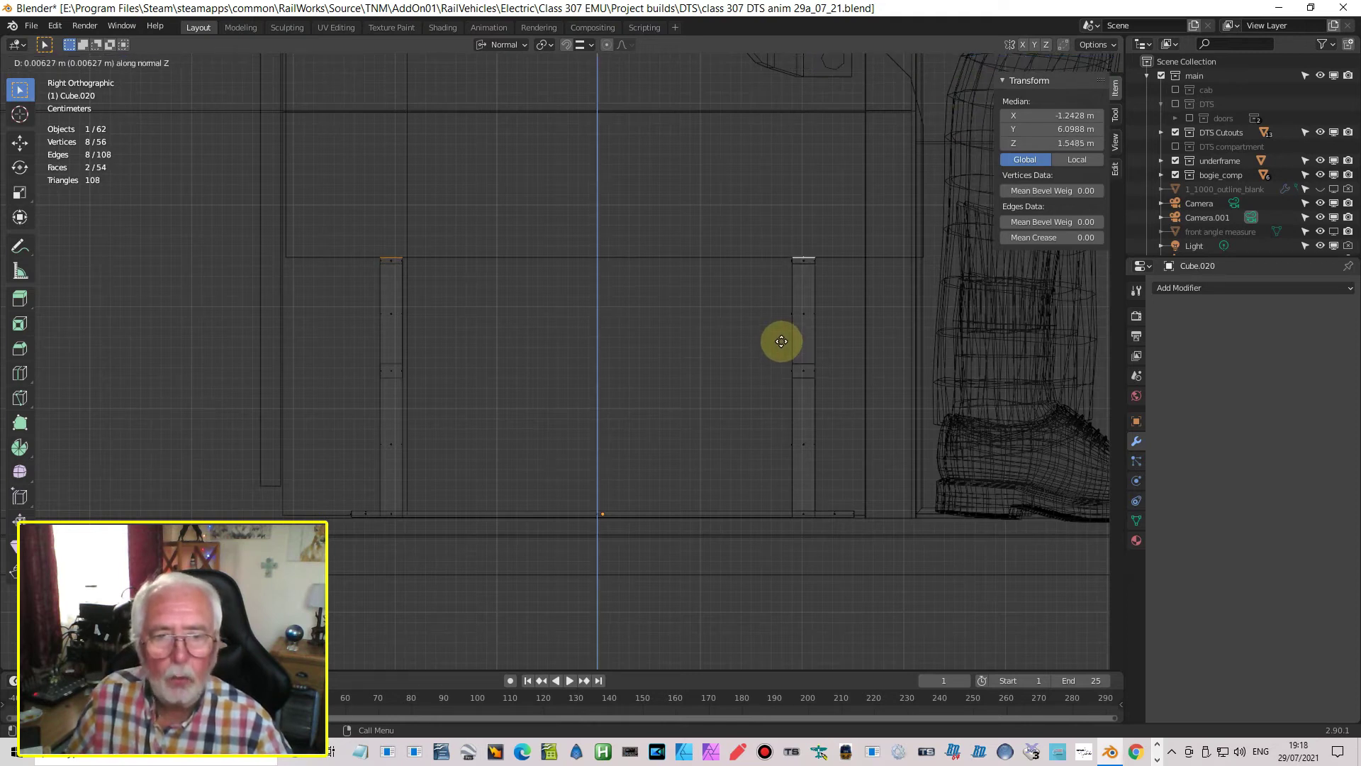
{"action": "left_click", "coordinate": [780, 341]}
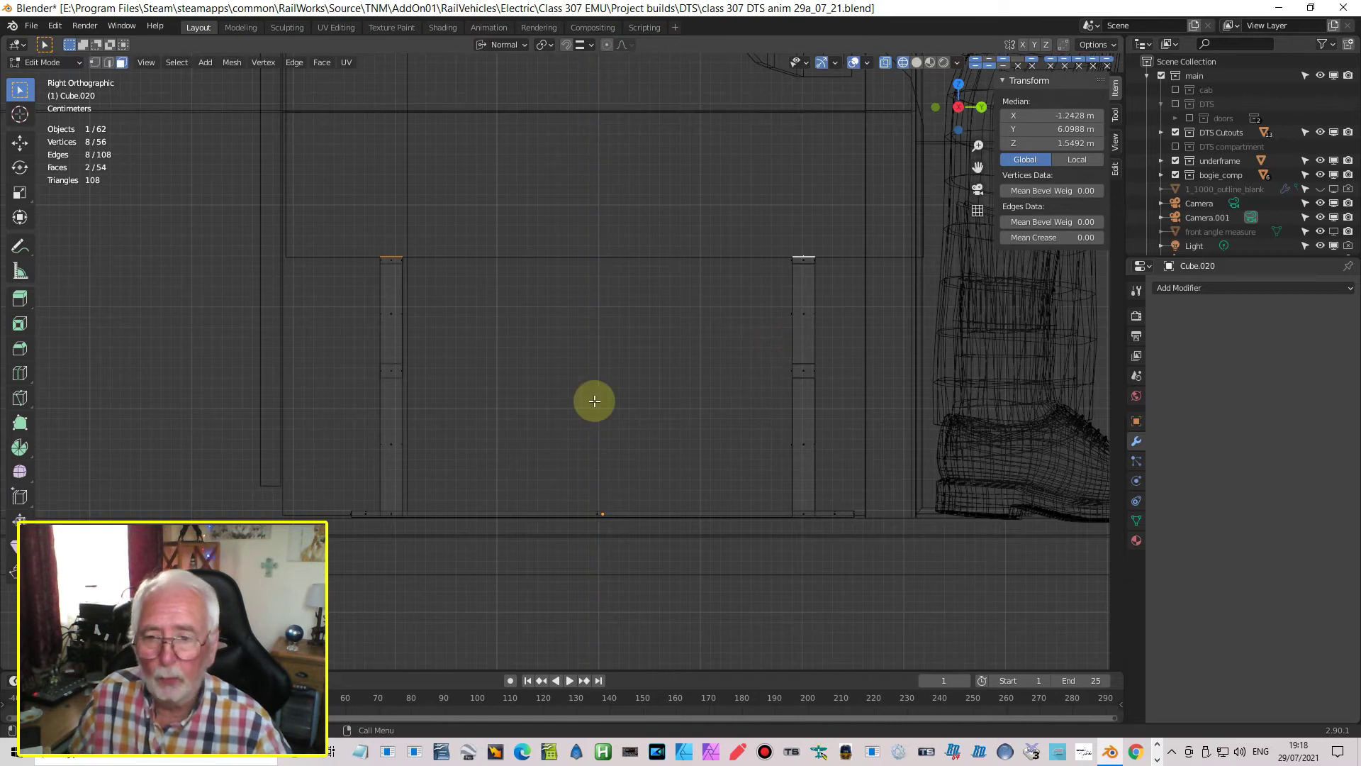
{"action": "middle_click_drag", "start_coordinate": [514, 404], "coordinate": [480, 395]}
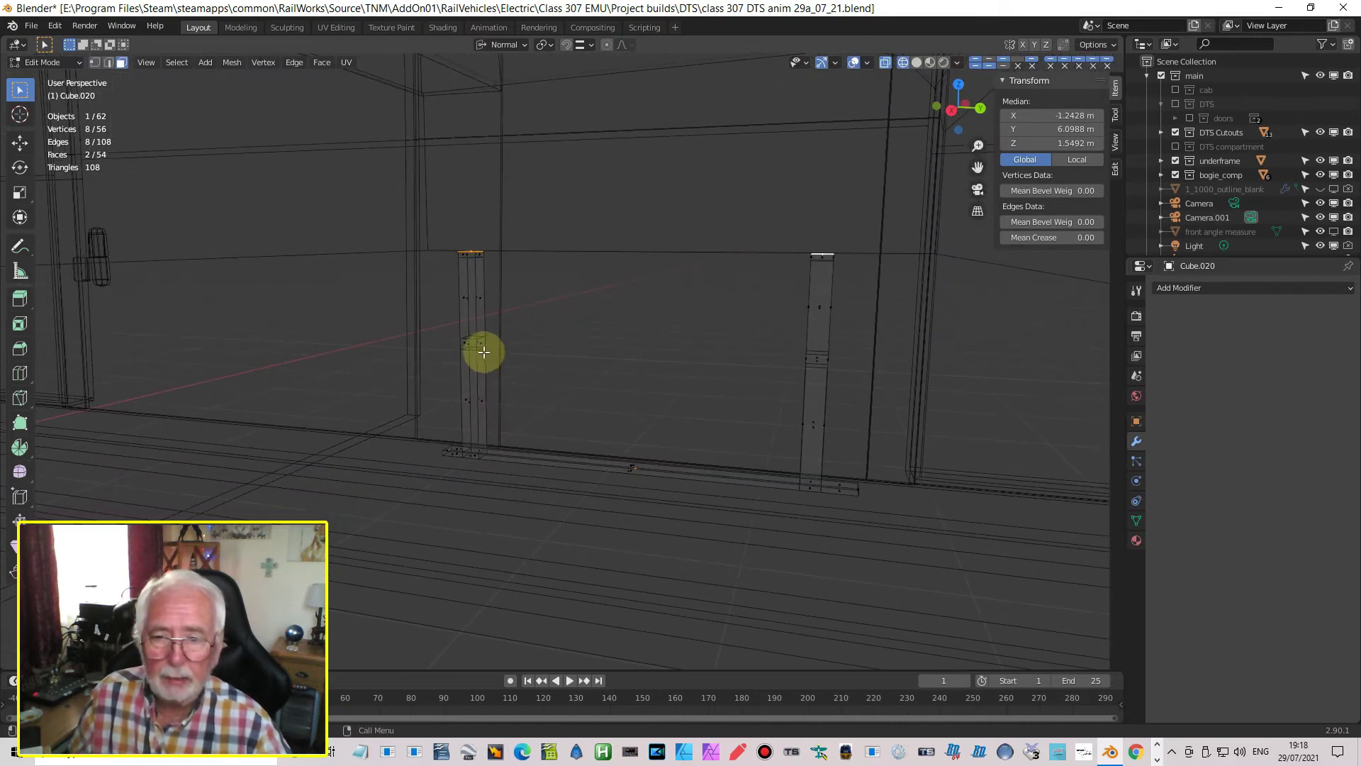
Extrude the inner face of one upright's short mid-height section about 0.38 m along global Y to form a lower rail reaching the opposite upright
{"action": "scroll", "coordinate": [480, 361], "scroll_direction": "up", "scroll_amount": 3}
{"action": "left_click", "coordinate": [423, 331]}
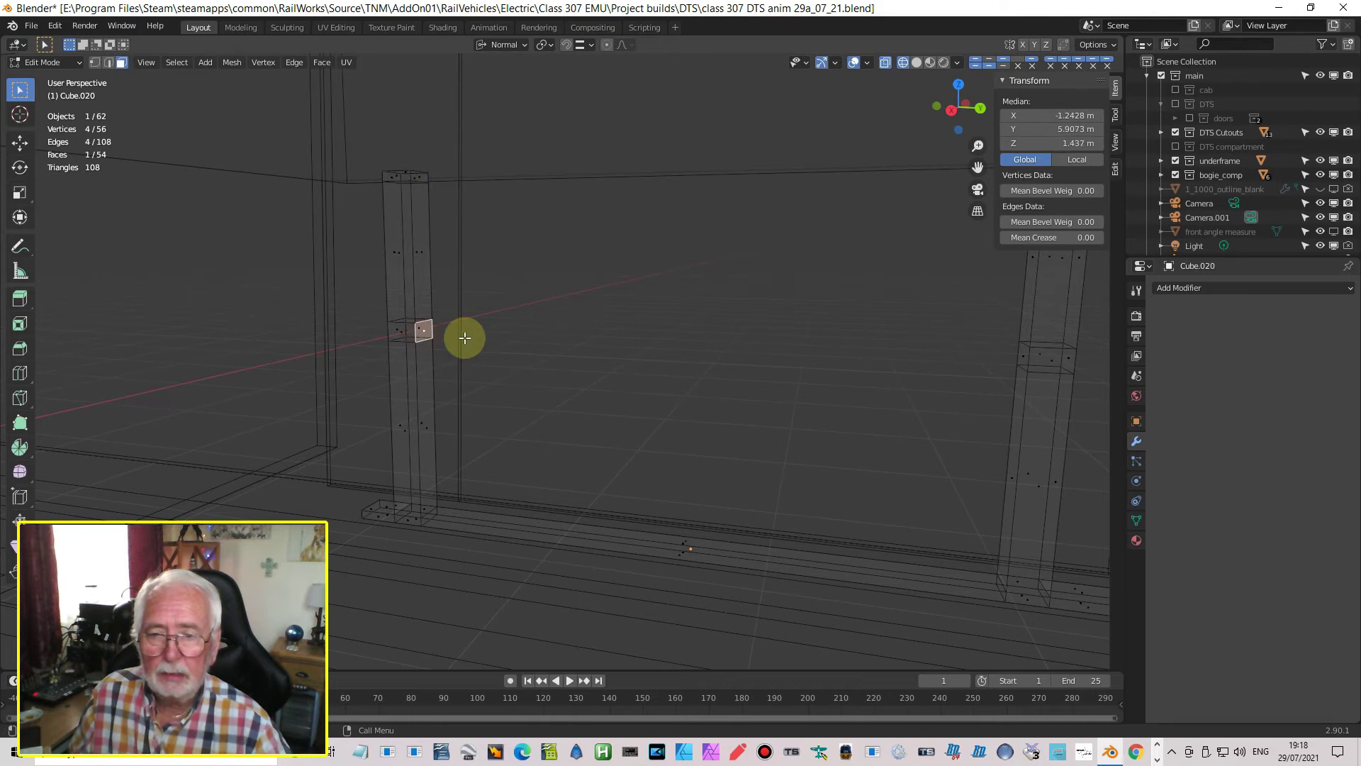
{"action": "left_click", "coordinate": [1028, 363], "text": "shift"}
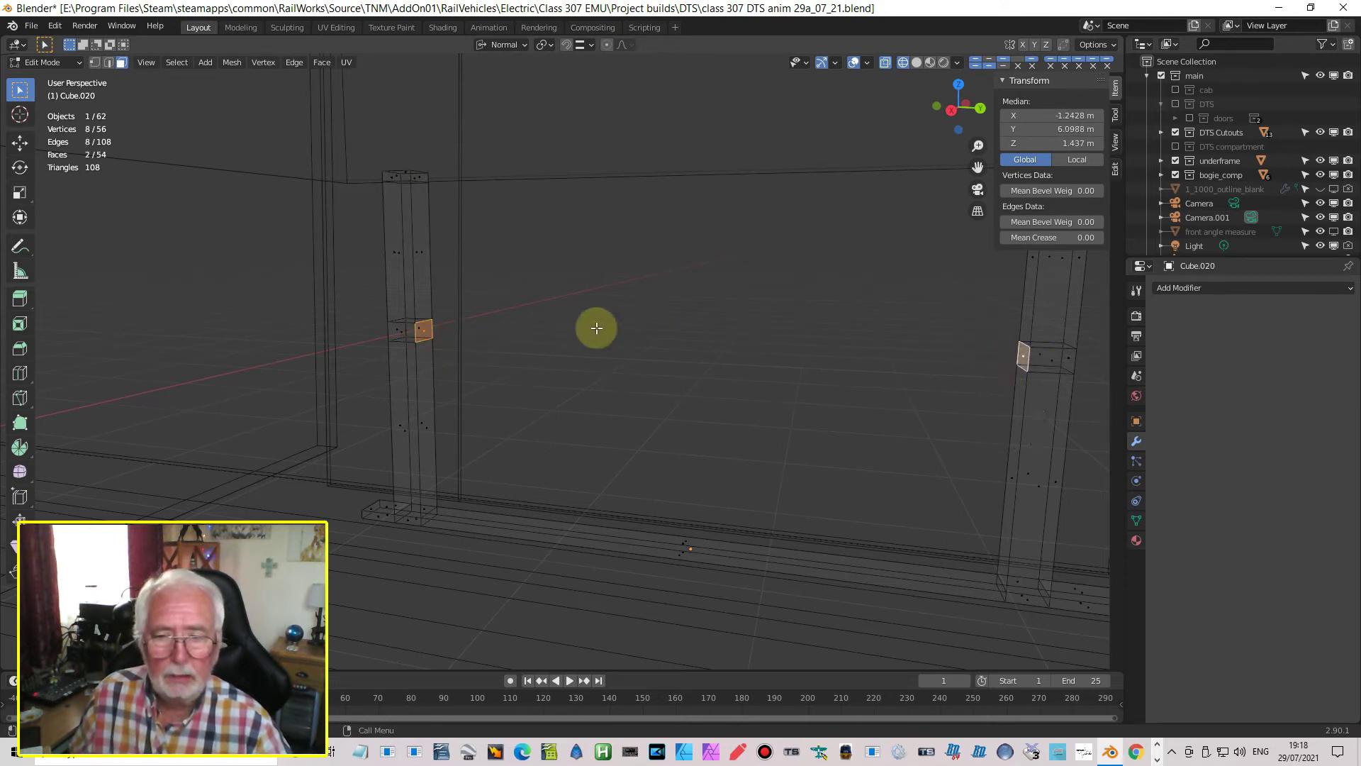
{"action": "left_click", "coordinate": [422, 330]}
{"action": "left_click", "coordinate": [424, 329]}
{"action": "key", "text": "e"}
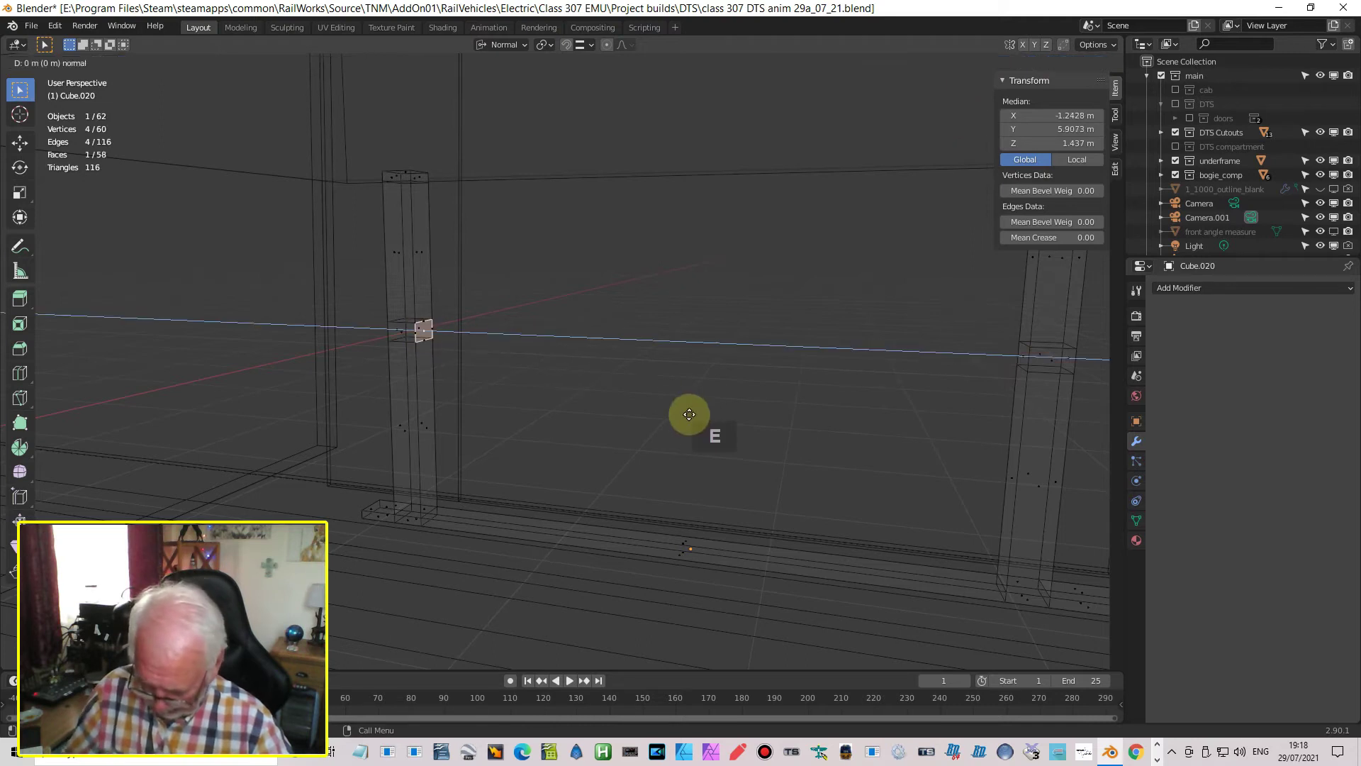
{"action": "key", "text": "y"}
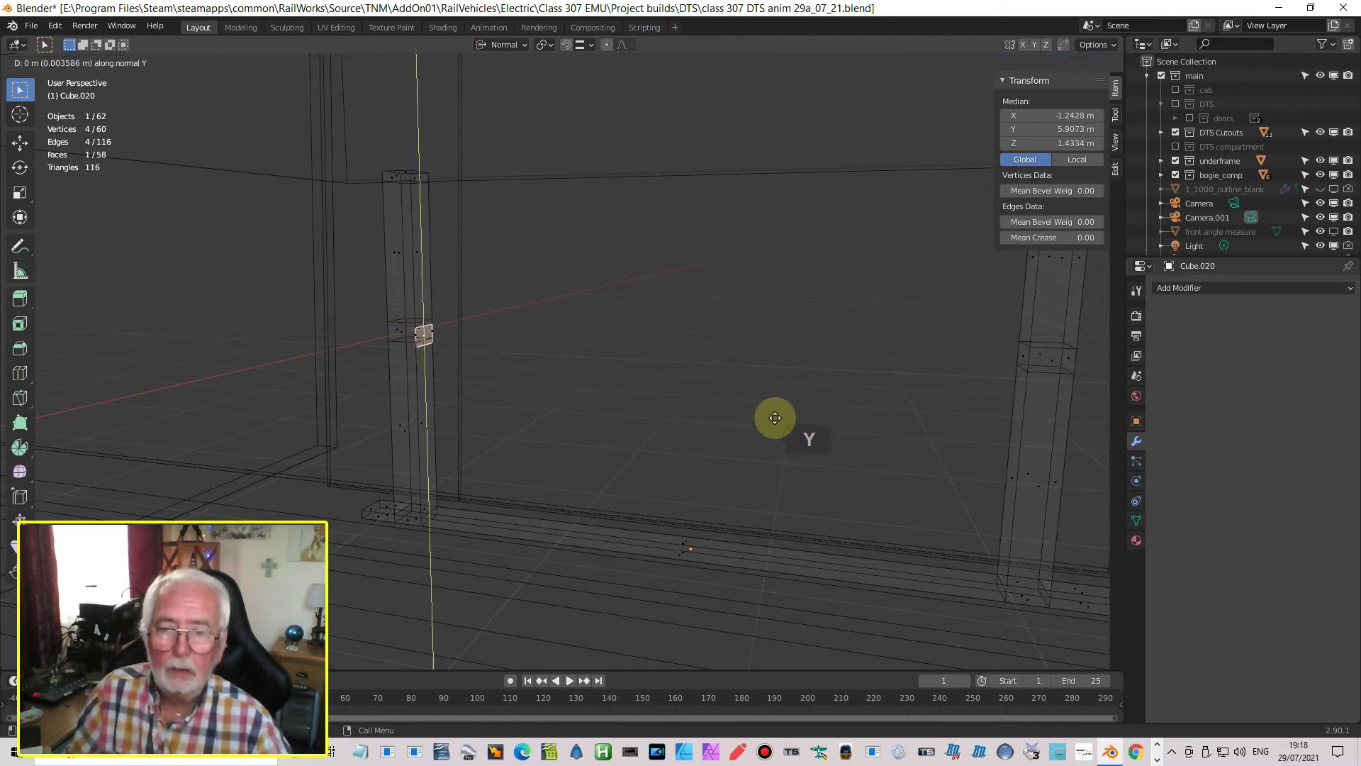
{"action": "left_click", "coordinate": [780, 415]}
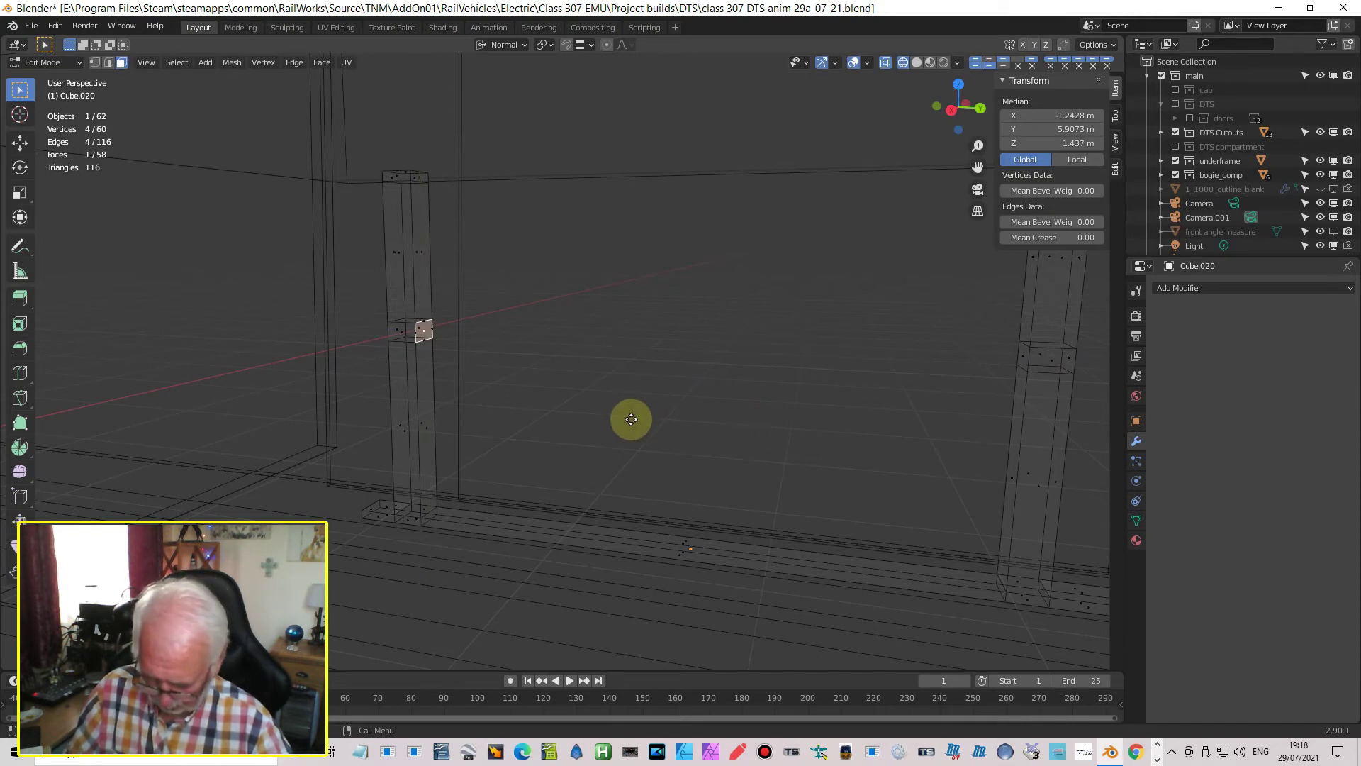
{"action": "key", "text": "g"}
{"action": "key", "text": "y"}
{"action": "key", "text": "y"}
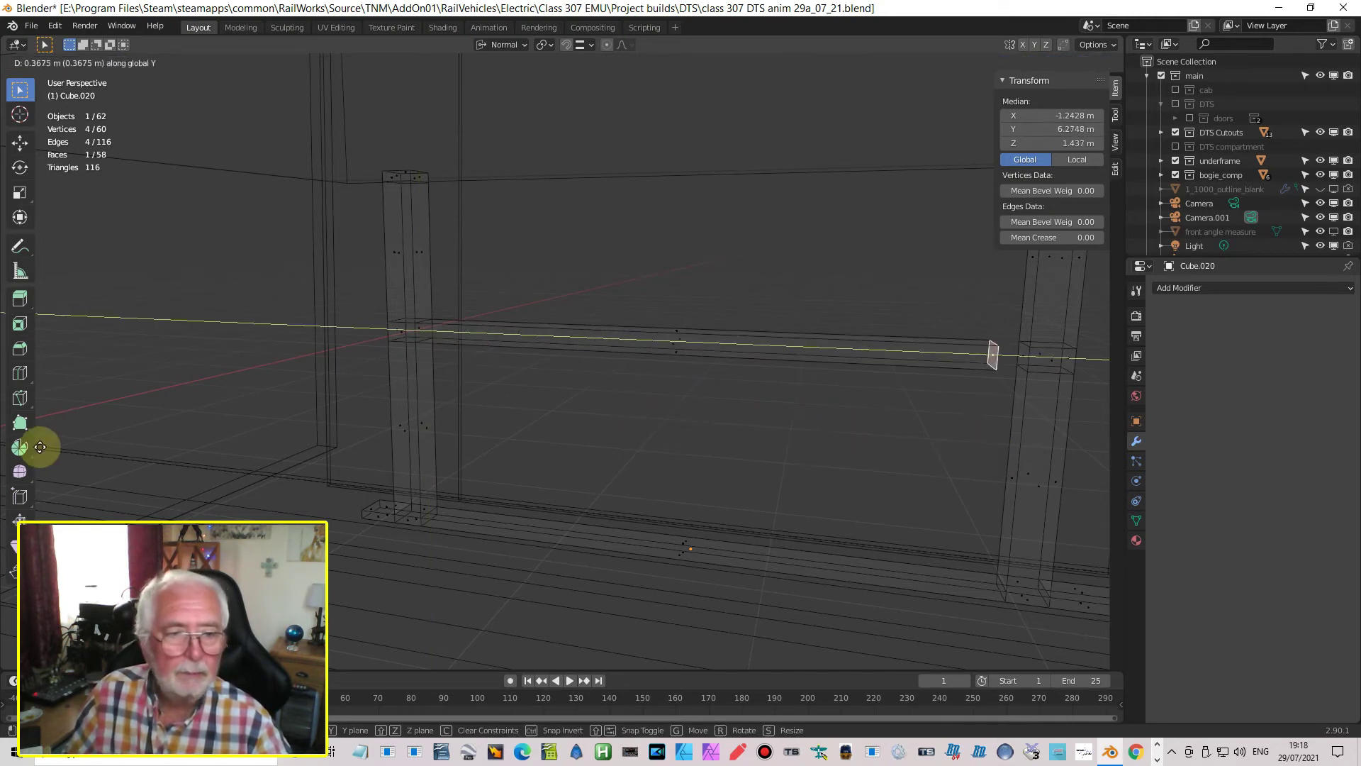
{"action": "left_click", "coordinate": [56, 447]}
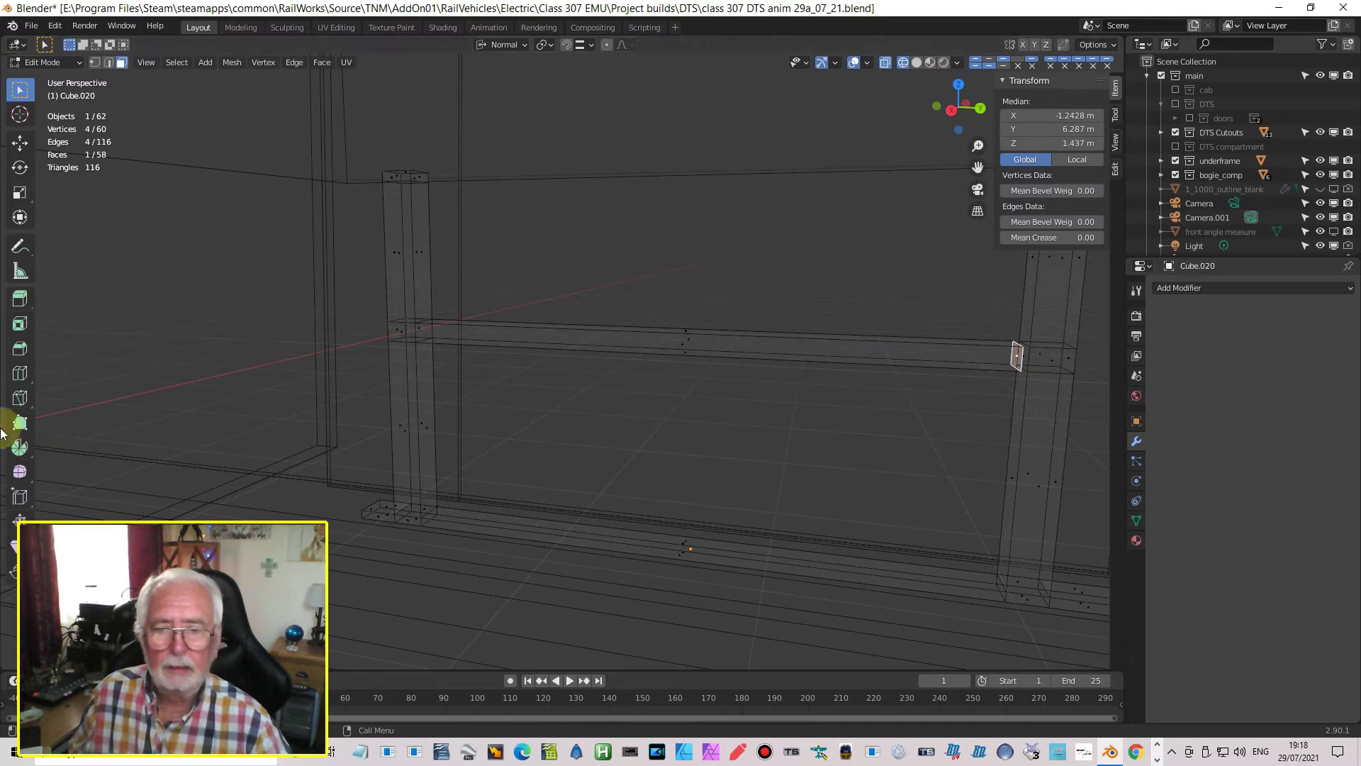
Extrude the inner face of the same upright's thin top section about 0.371 m along global Y to form the top rail
{"action": "middle_click_drag", "start_coordinate": [455, 462], "coordinate": [587, 543]}
{"action": "scroll", "coordinate": [707, 405], "scroll_direction": "up", "scroll_amount": 2}
{"action": "middle_click_drag", "start_coordinate": [178, 342], "coordinate": [142, 337]}
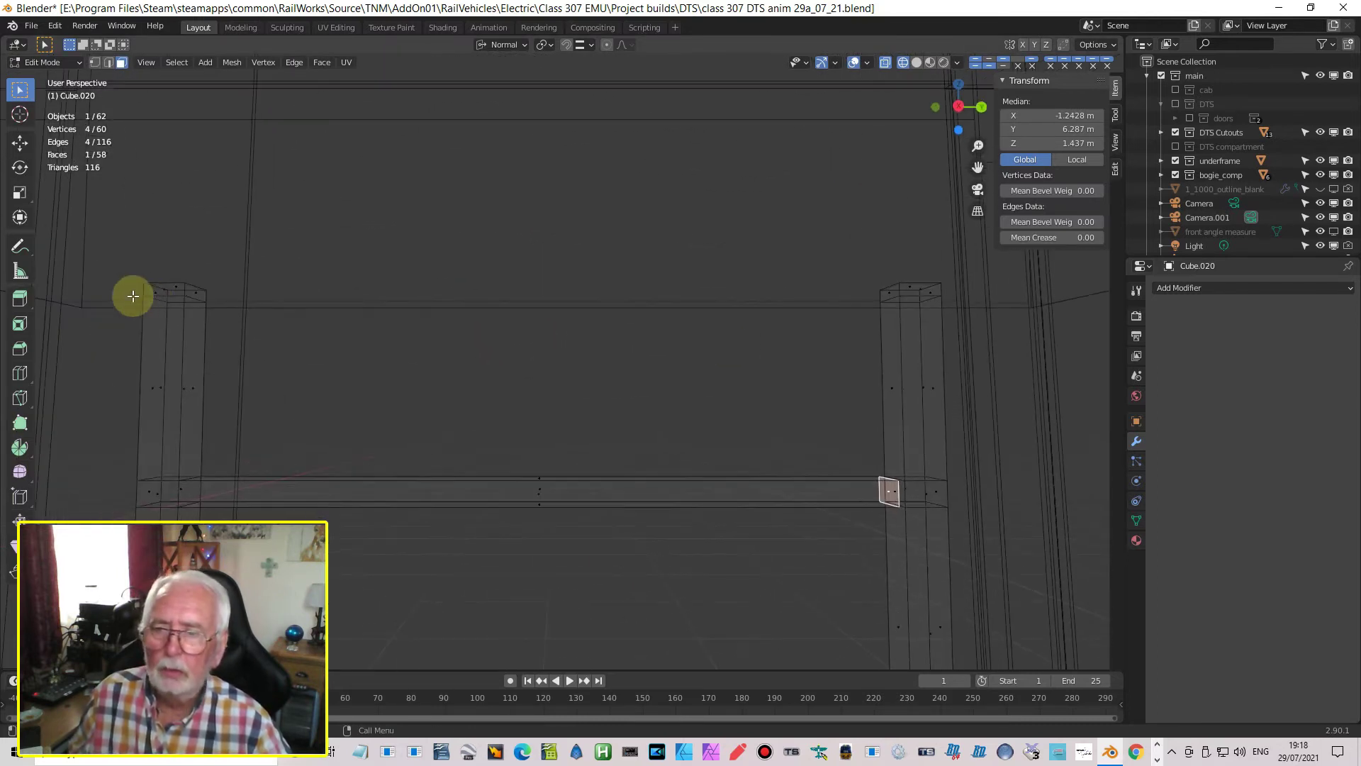
{"action": "left_click", "coordinate": [220, 300]}
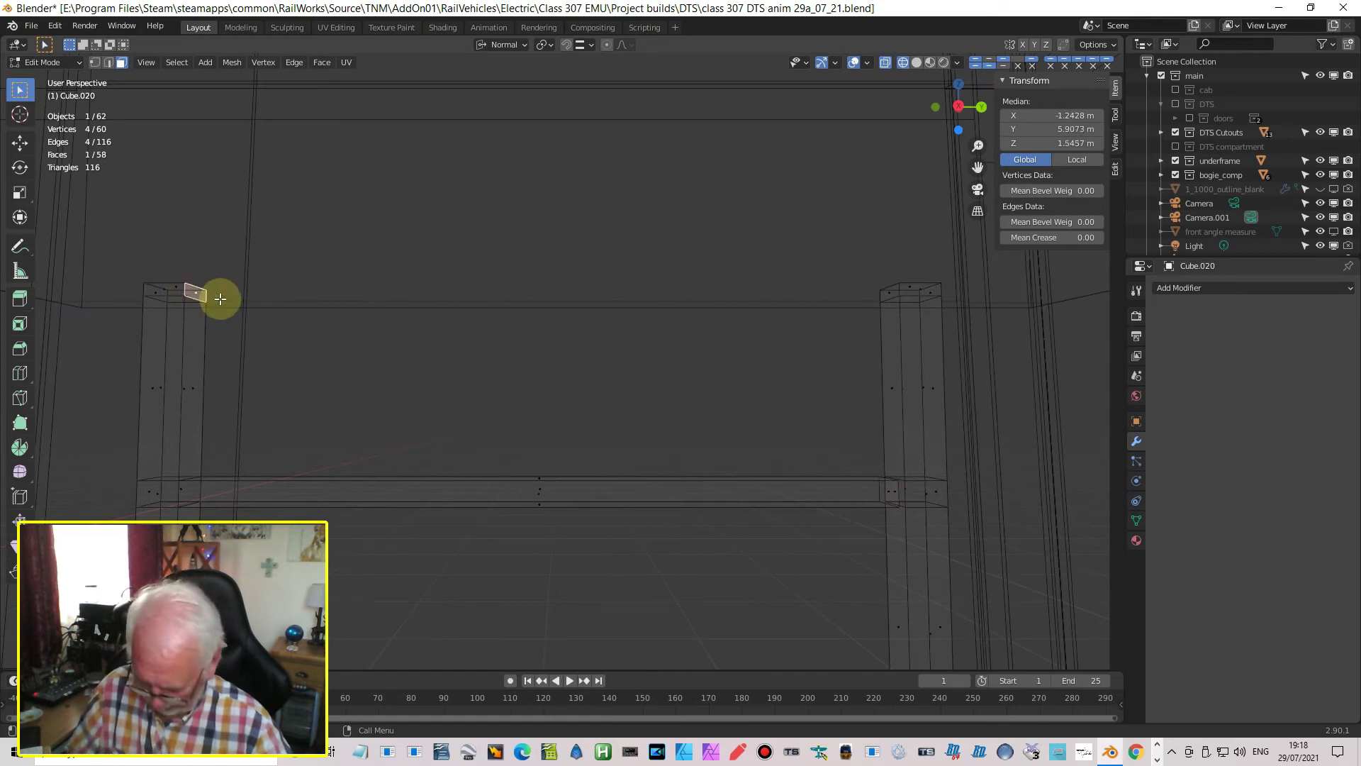
{"action": "key", "text": "e"}
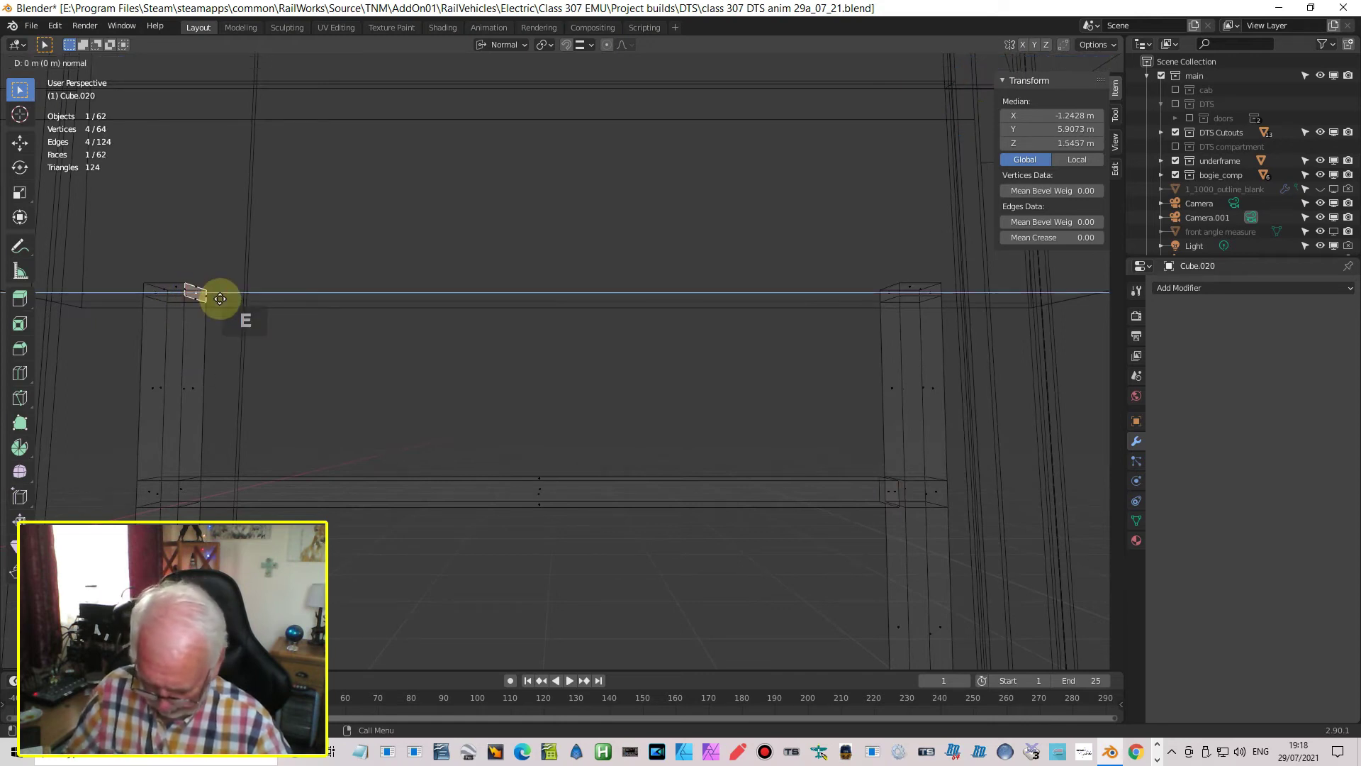
{"action": "key", "text": "y"}
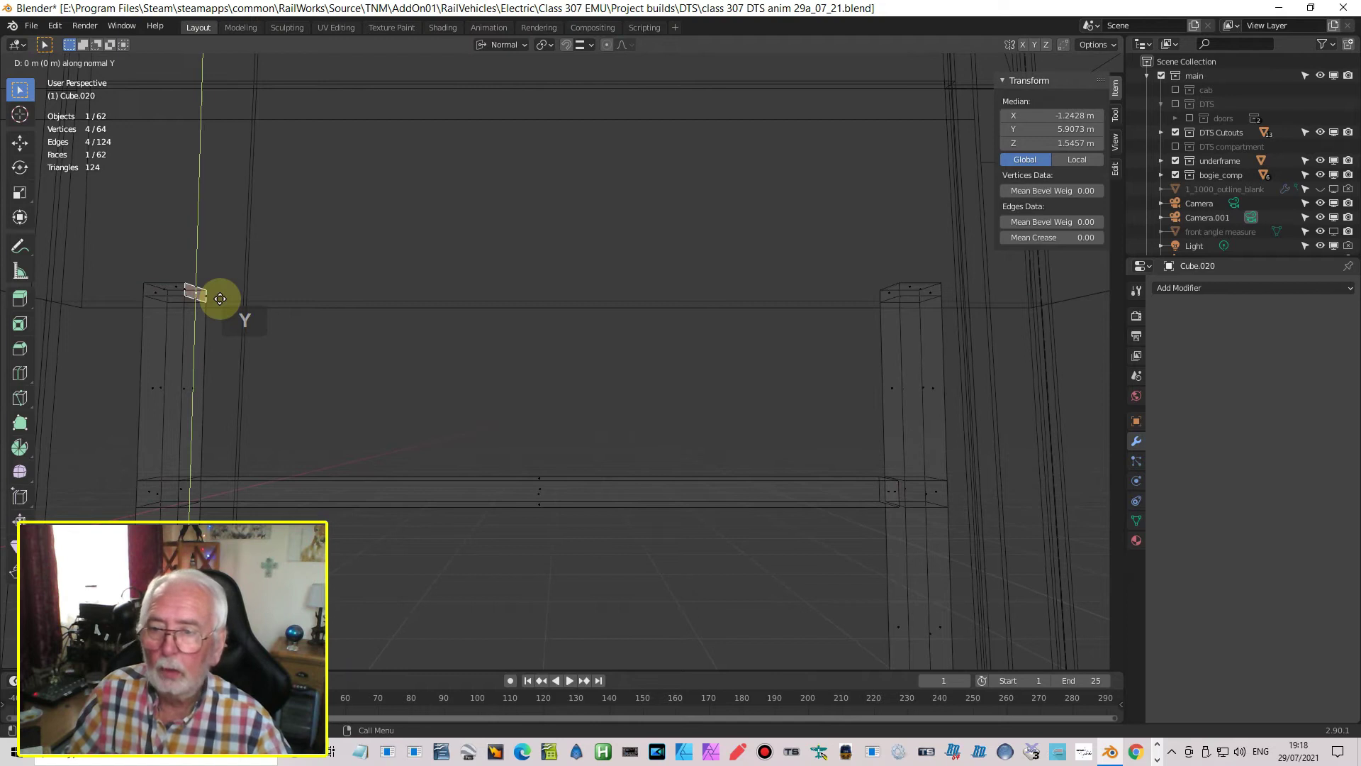
{"action": "left_click", "coordinate": [219, 299]}
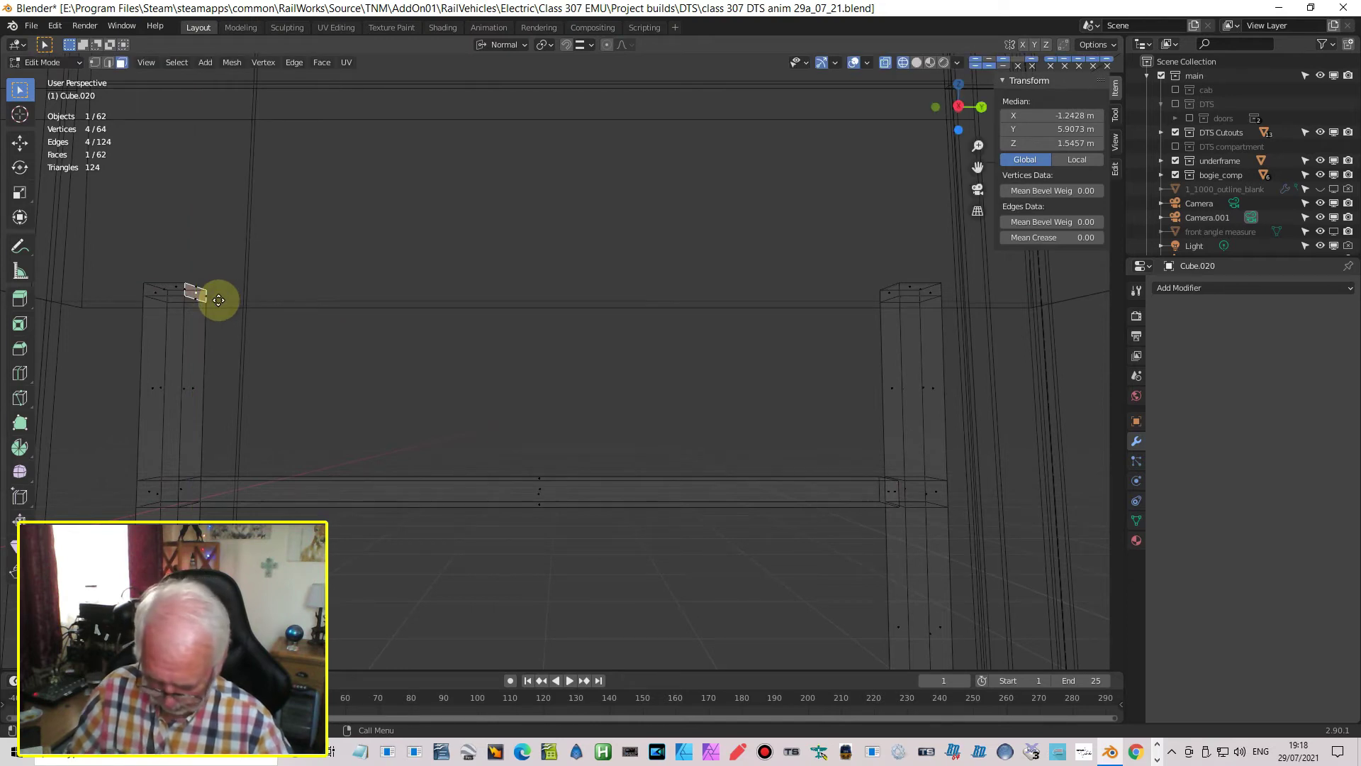
{"action": "key", "text": "g"}
{"action": "key", "text": "y"}
{"action": "key", "text": "y"}
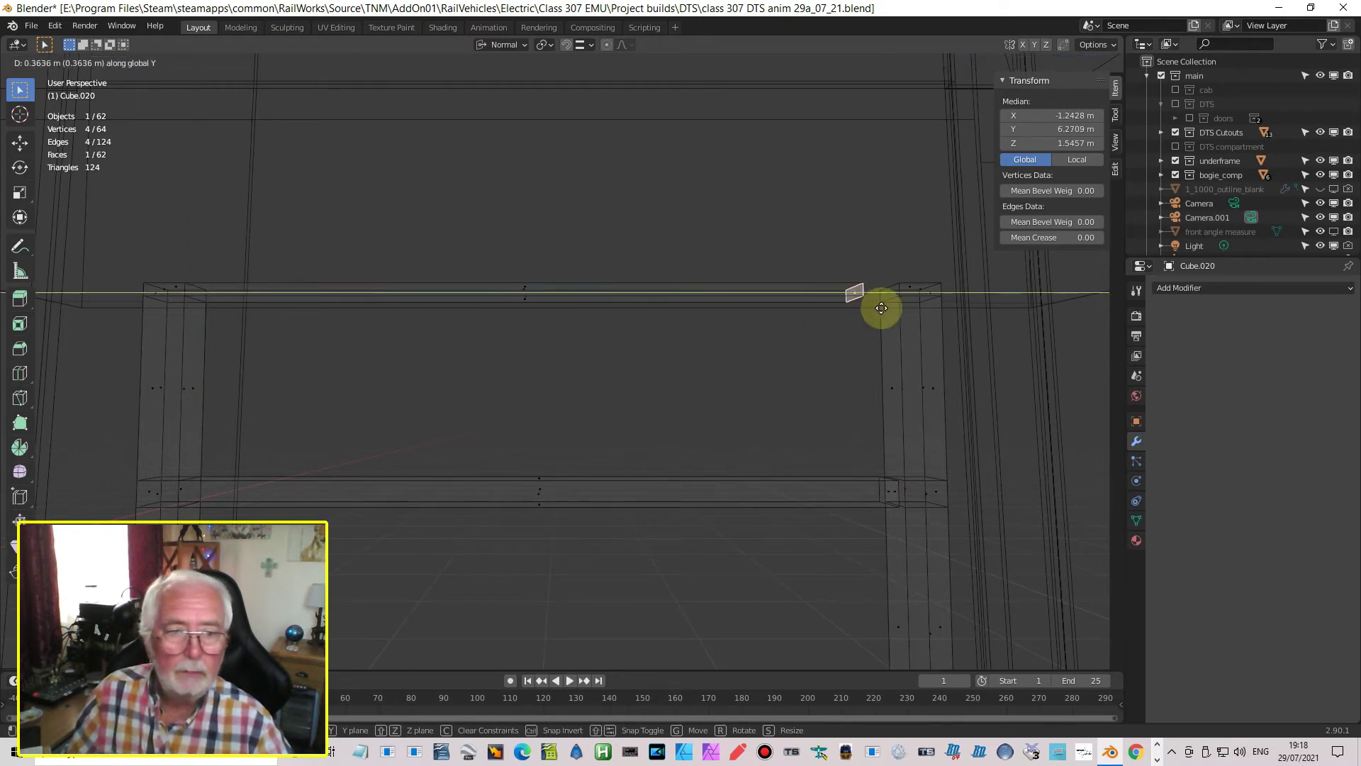
{"action": "left_click", "coordinate": [886, 305]}
Merge the top rail's two end vertices on the −X side into the matching corners of the opposite upright using At Last
{"action": "middle_click_drag", "start_coordinate": [899, 365], "coordinate": [911, 390]}
{"action": "middle_click_drag", "start_coordinate": [833, 330], "coordinate": [763, 361], "text": "shift"}
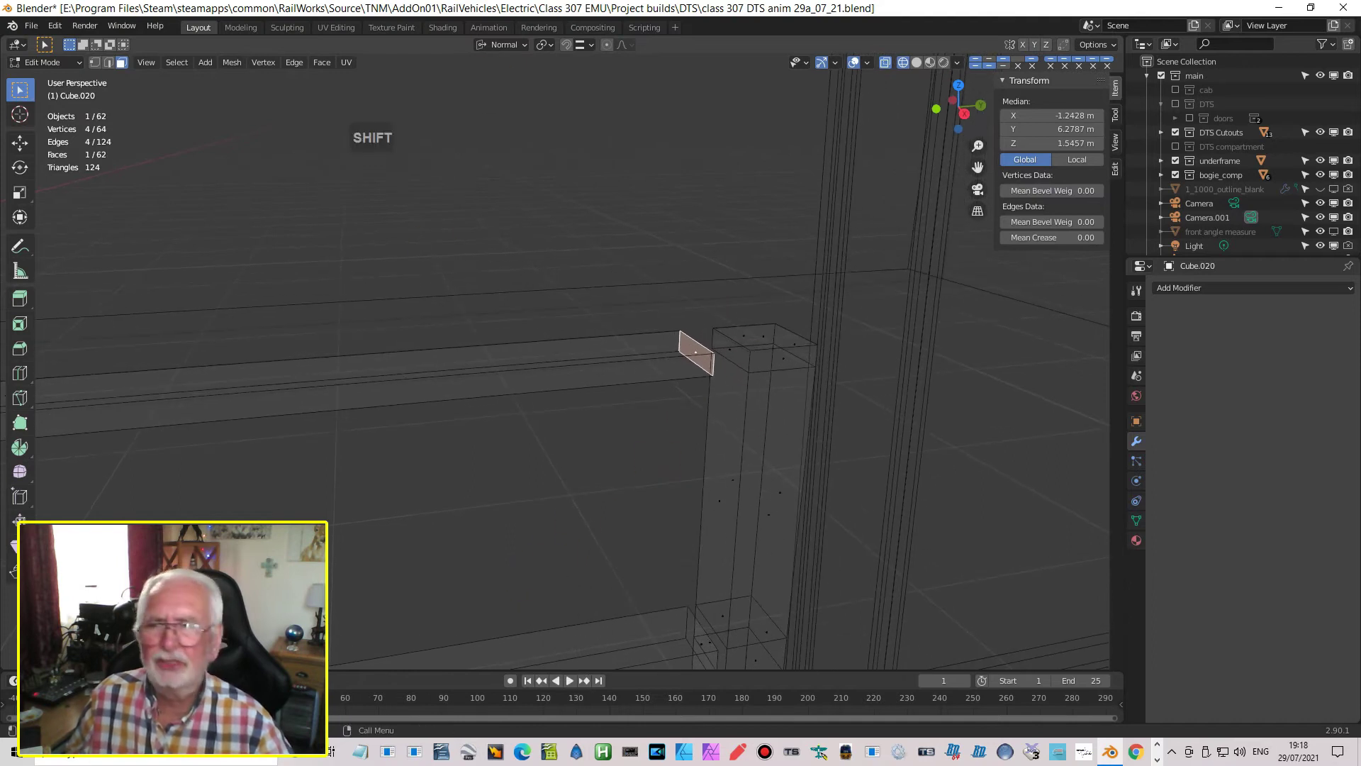
{"action": "left_click", "coordinate": [95, 62]}
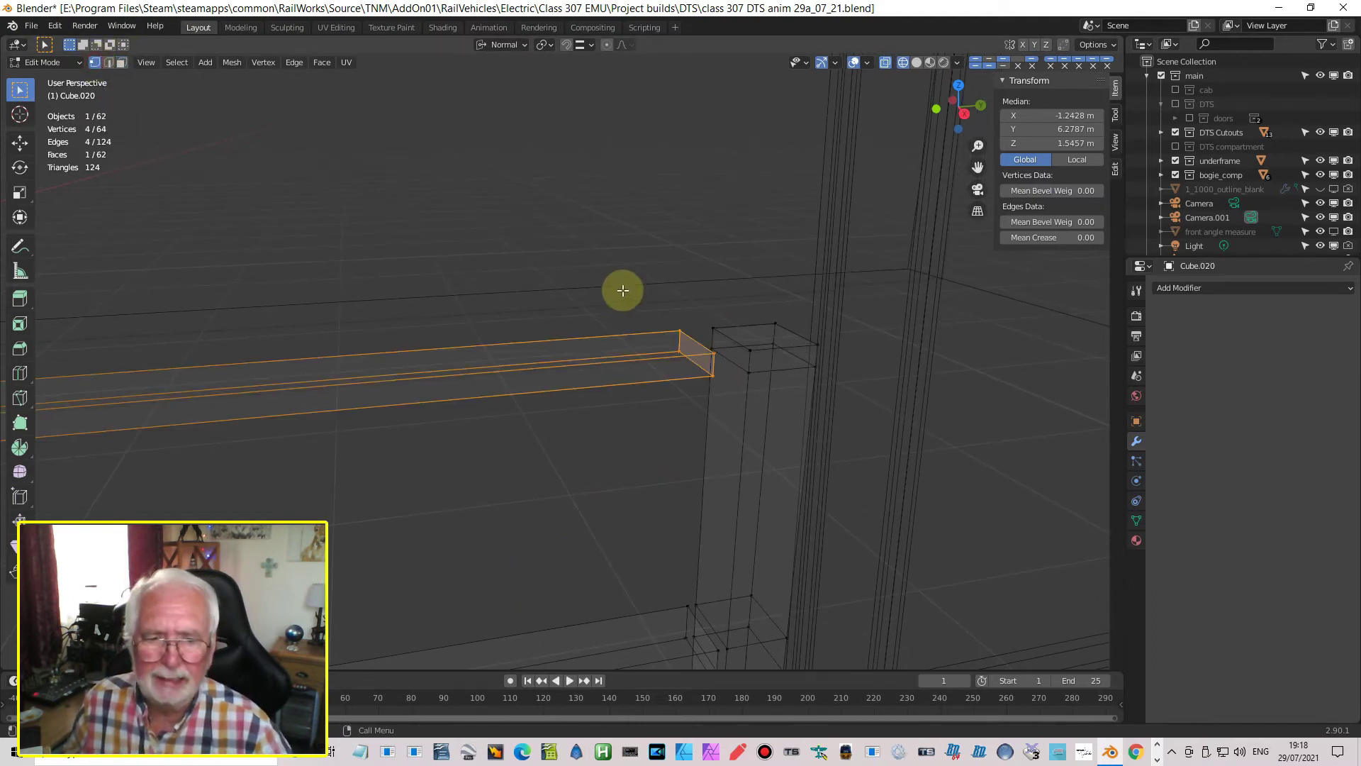
{"action": "left_click", "coordinate": [683, 323]}
{"action": "left_click", "coordinate": [715, 323], "text": "shift"}
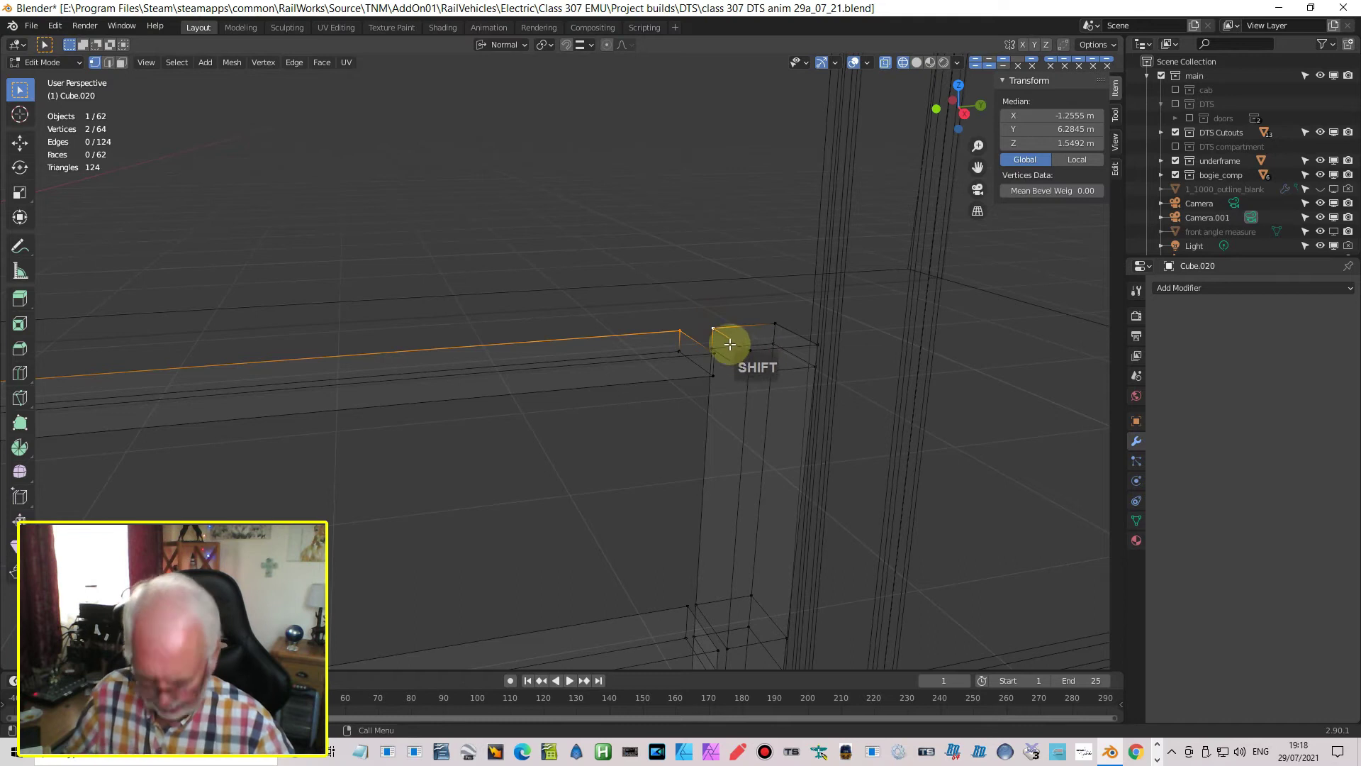
{"action": "key", "text": "m"}
{"action": "left_click", "coordinate": [695, 362]}
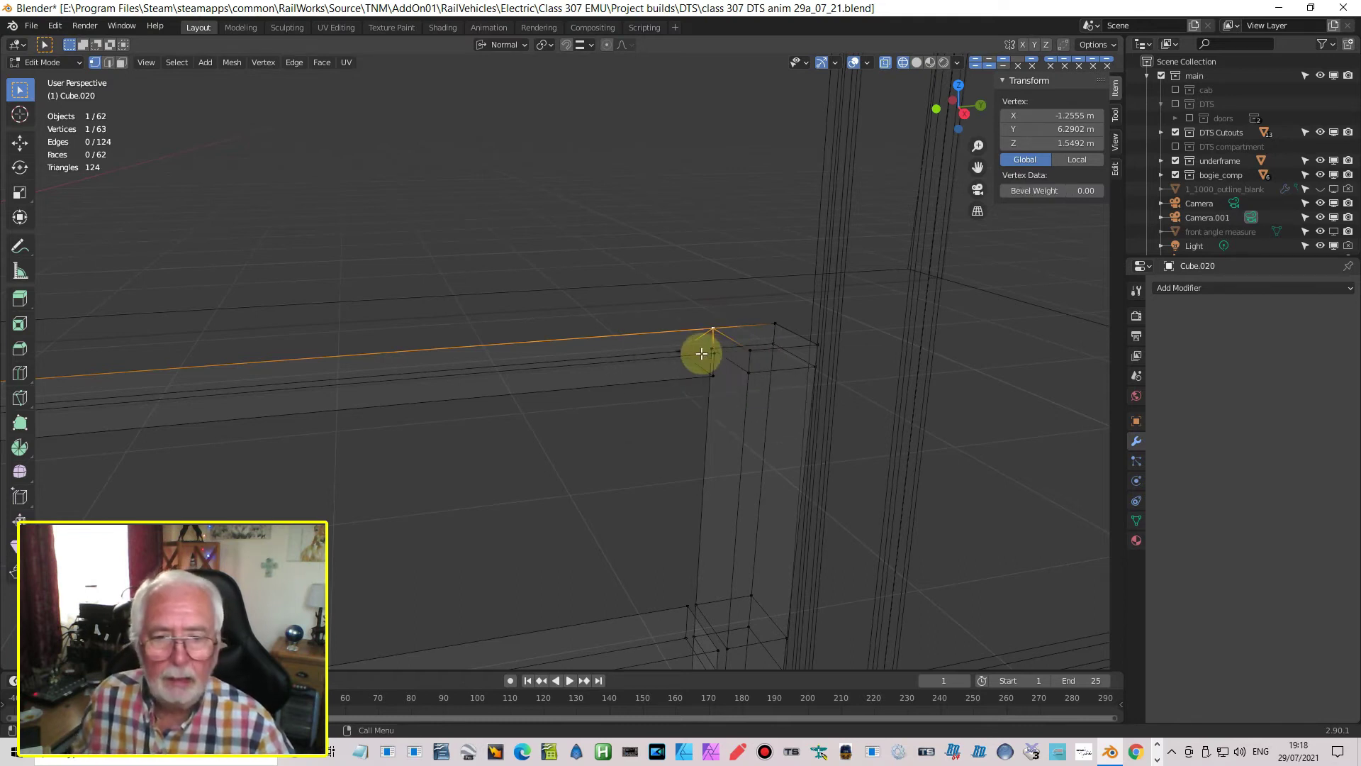
{"action": "left_click", "coordinate": [698, 348]}
{"action": "left_click", "coordinate": [710, 348], "text": "shift"}
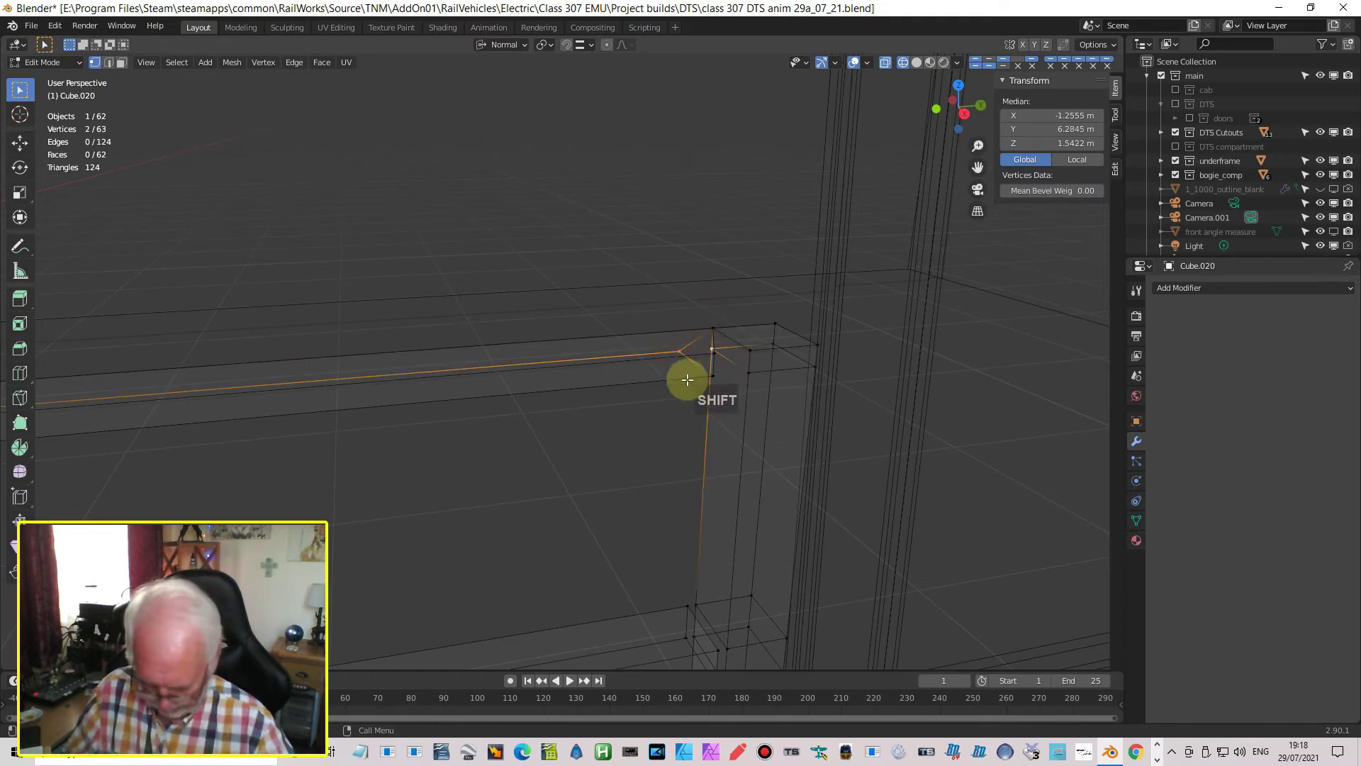
{"action": "key", "text": "m"}
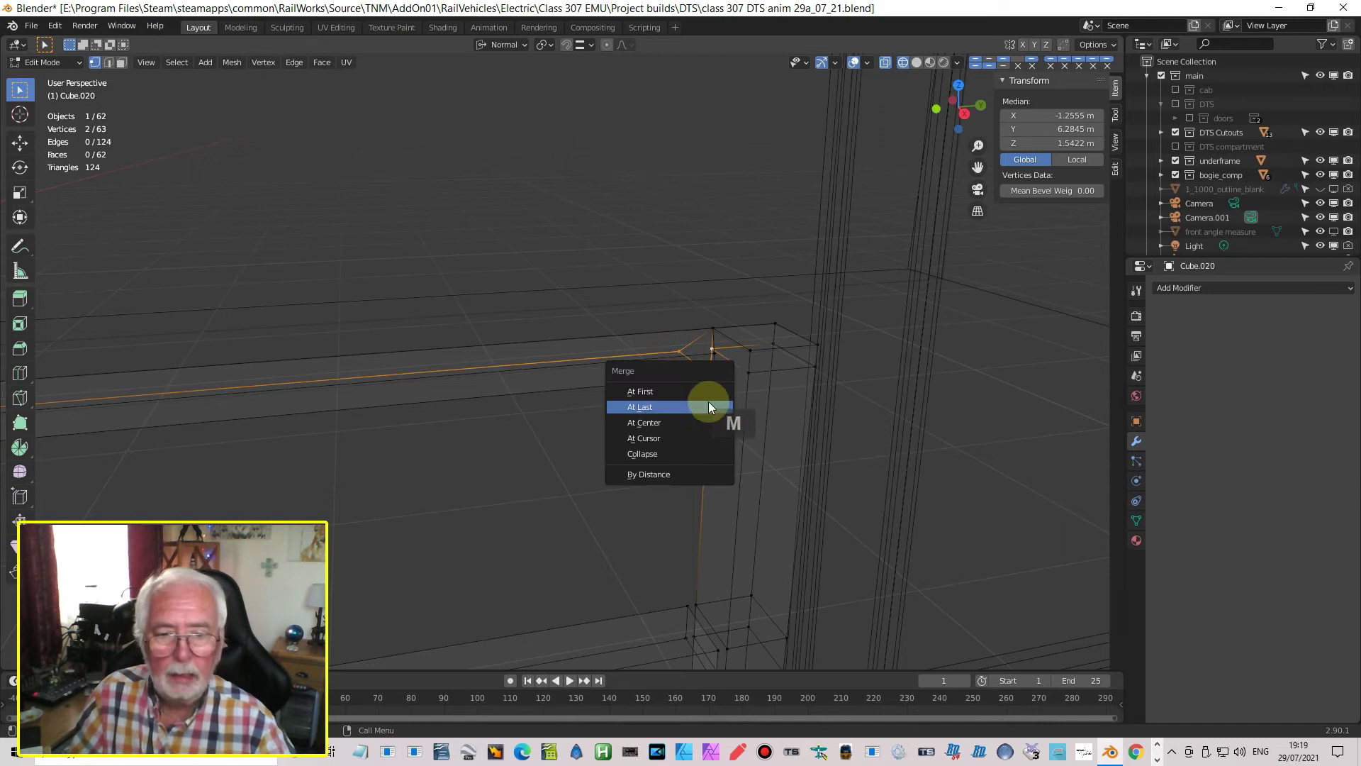
{"action": "left_click", "coordinate": [709, 401]}
Merge the top rail's two end vertices on the +X side into the upright's matching corners using At Last
{"action": "left_click", "coordinate": [742, 379], "text": "shift"}
{"action": "key", "text": "m"}
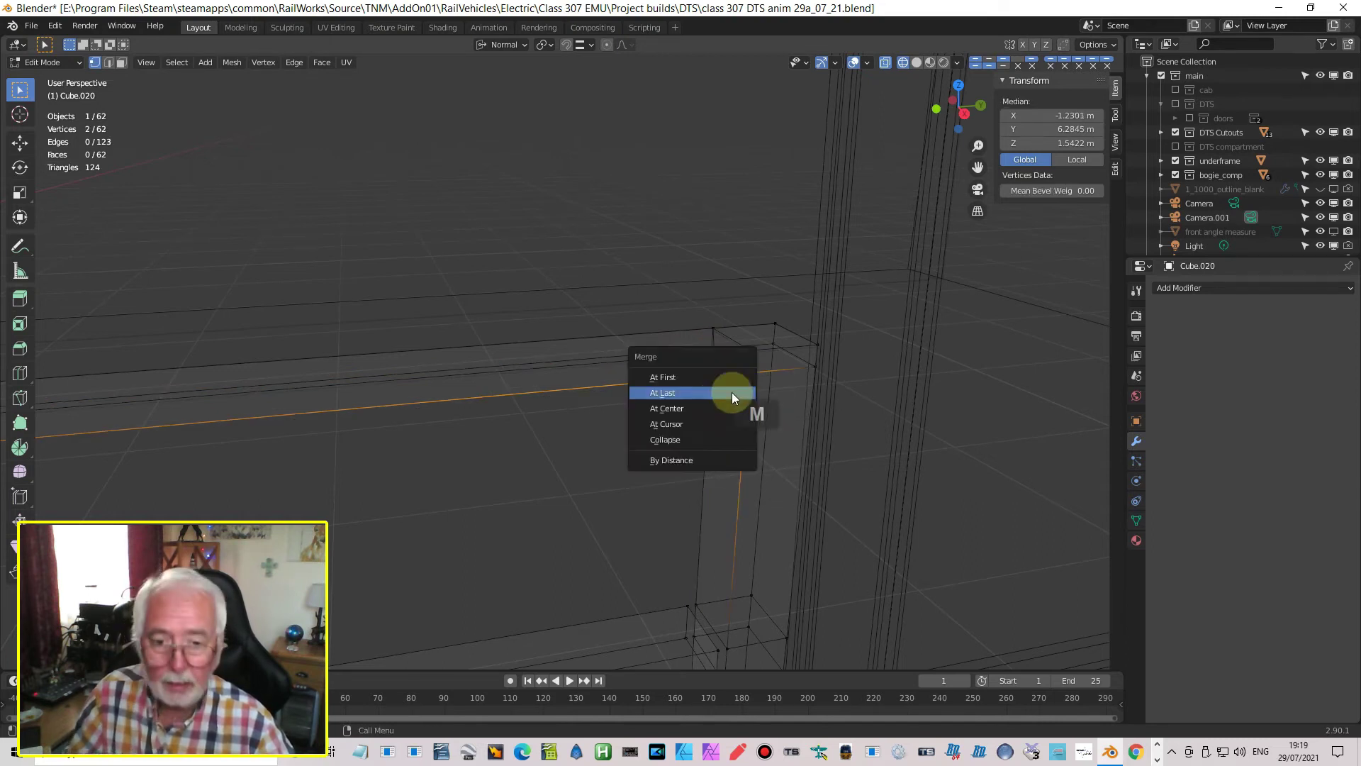
{"action": "left_click", "coordinate": [714, 395]}
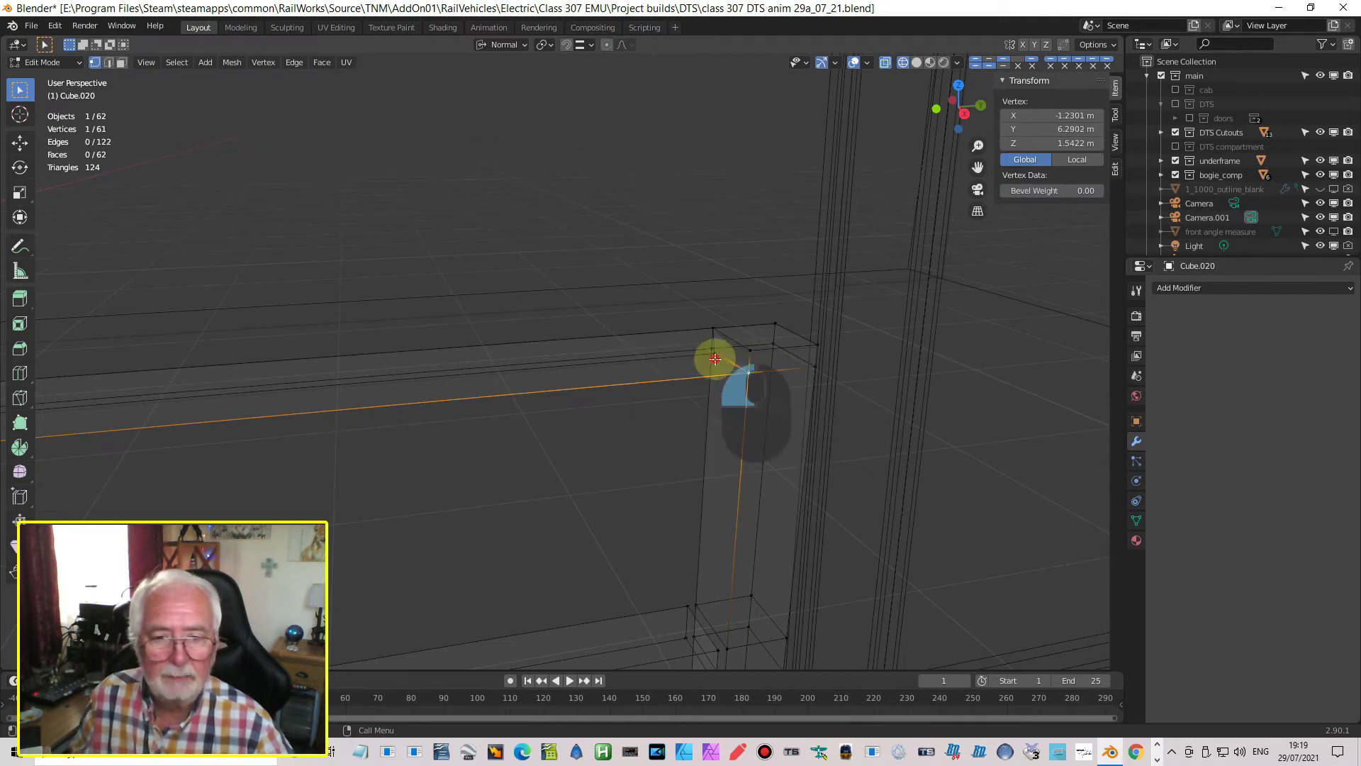
{"action": "left_click", "coordinate": [715, 353]}
{"action": "left_click", "coordinate": [752, 349], "text": "shift"}
{"action": "key", "text": "m"}
{"action": "left_click", "coordinate": [744, 367]}
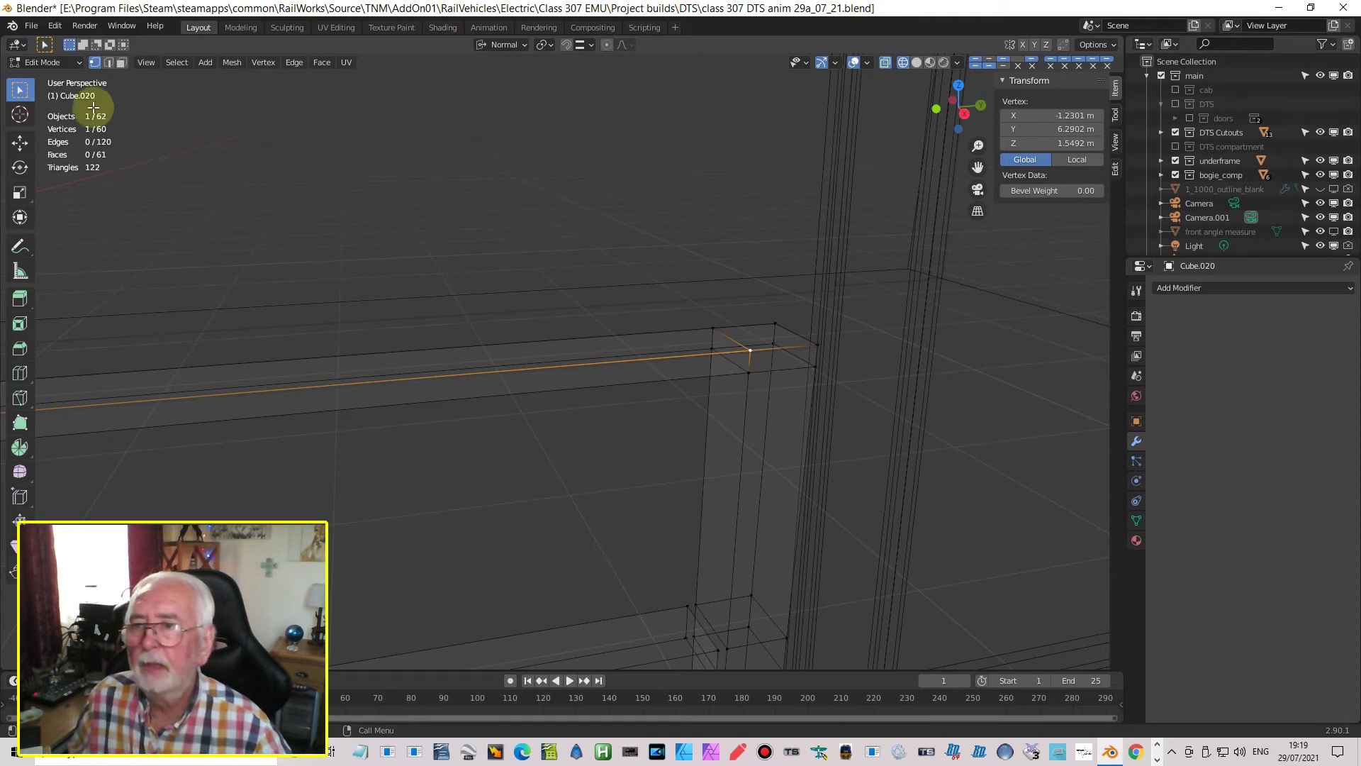
Delete the internal face where the top rail joins the upright, keeping its vertices and edges
{"action": "left_click", "coordinate": [120, 64]}
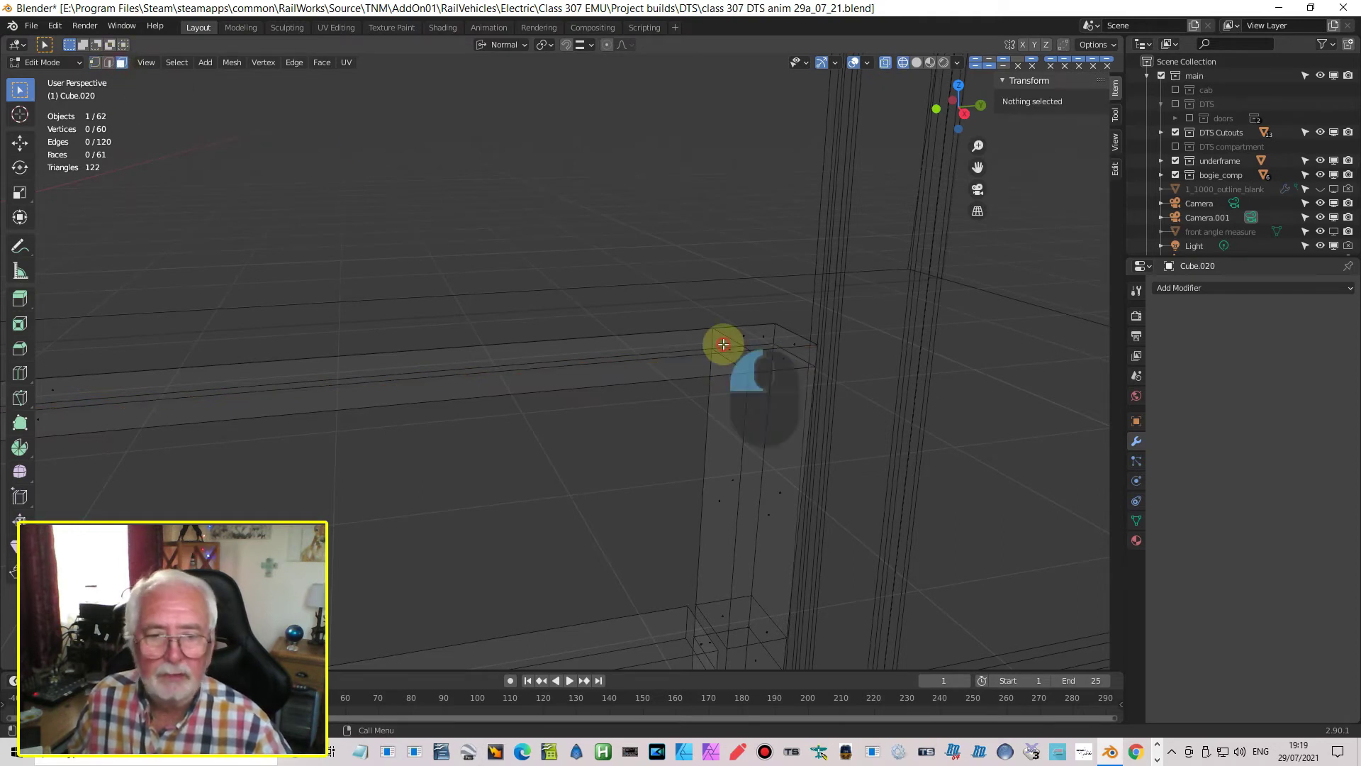
{"action": "left_click", "coordinate": [720, 372]}
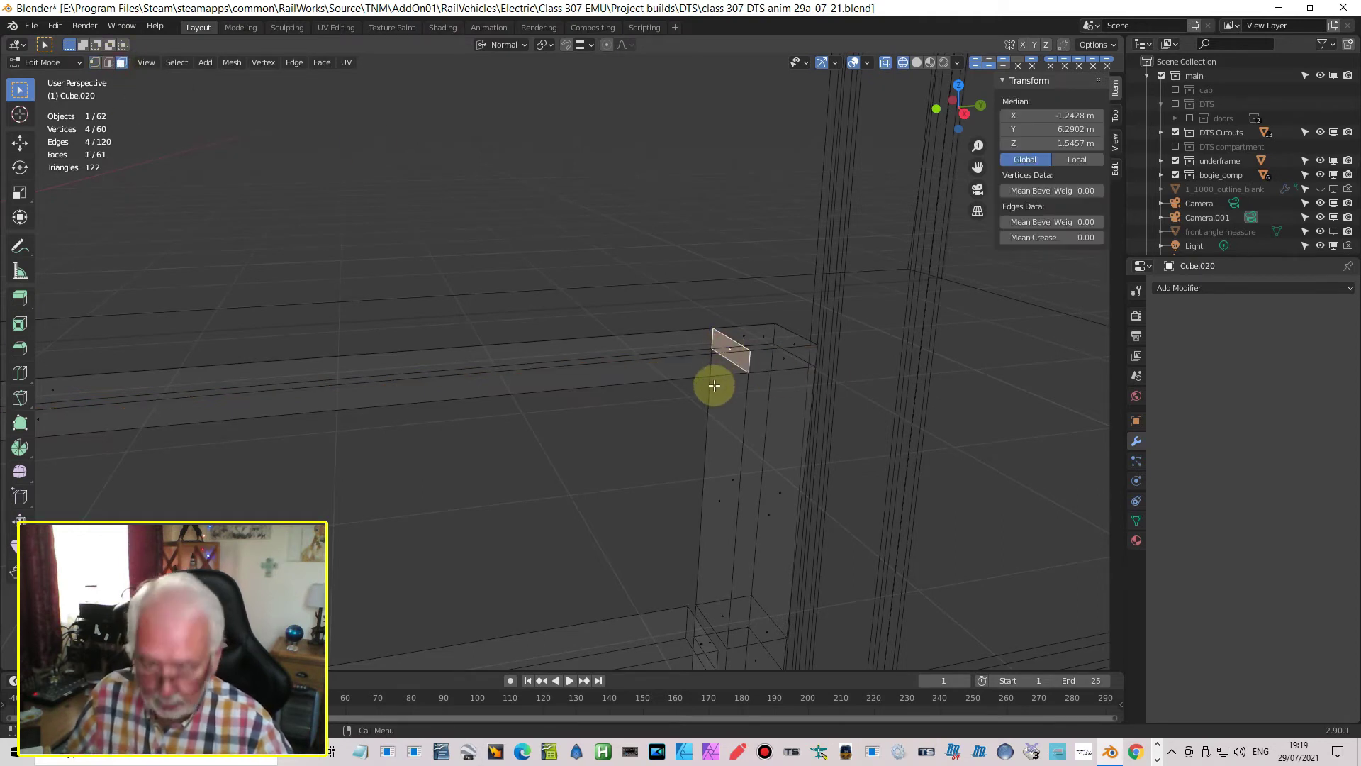
{"action": "key", "text": "x"}
{"action": "left_click", "coordinate": [695, 413]}
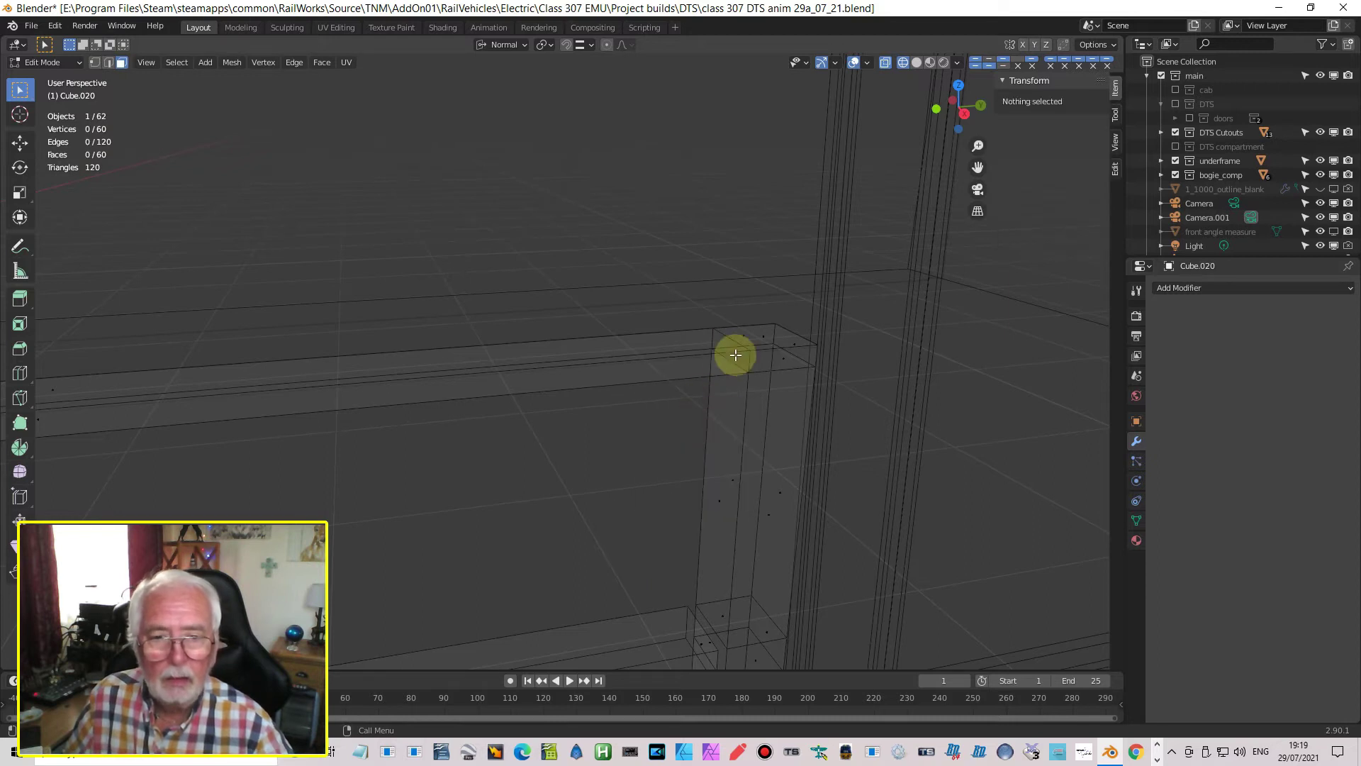
Merge the lower rail's two end vertices on the −X side into the upright's matching corners using At Last
{"action": "scroll", "coordinate": [713, 556], "scroll_direction": "down", "scroll_amount": 3}
{"action": "middle_click_drag", "start_coordinate": [706, 562], "coordinate": [699, 497], "text": "shift"}
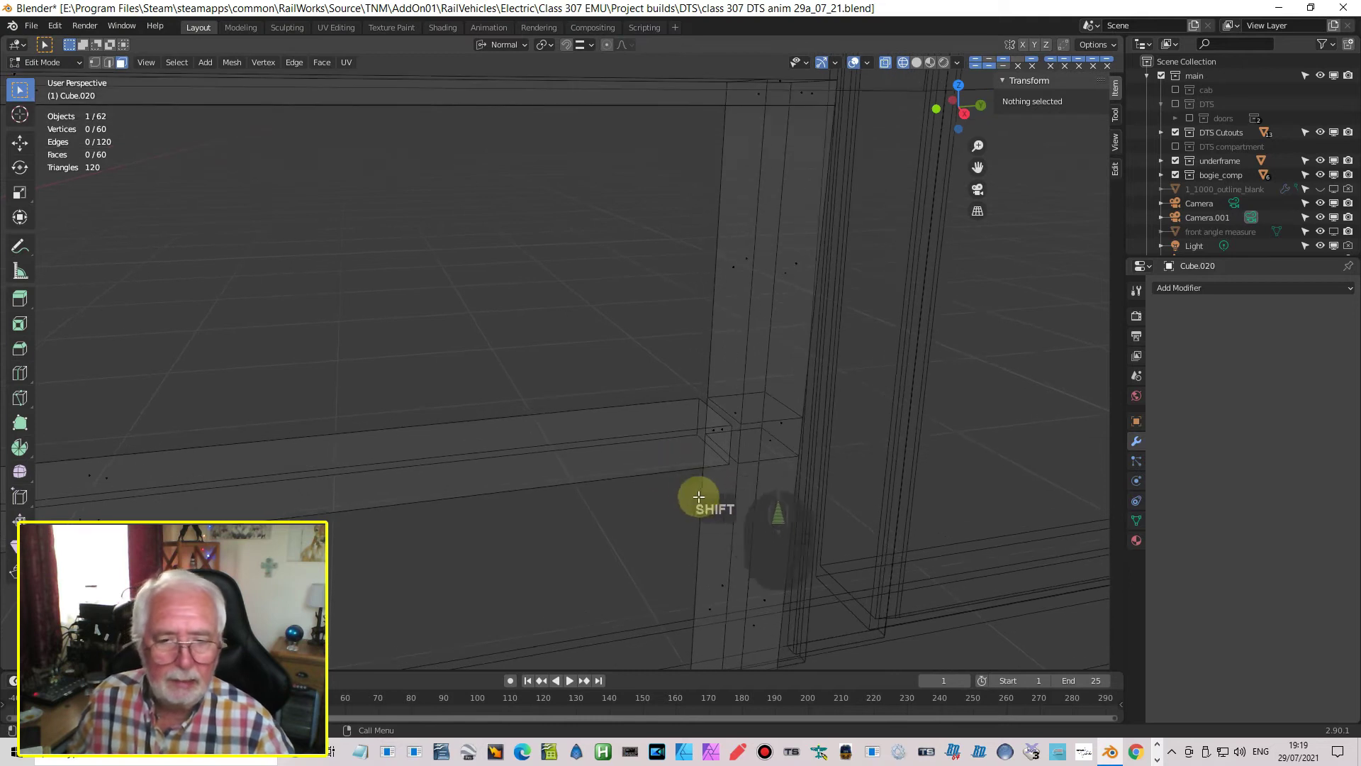
{"action": "left_click", "coordinate": [94, 63]}
{"action": "left_click", "coordinate": [698, 399], "text": "shift"}
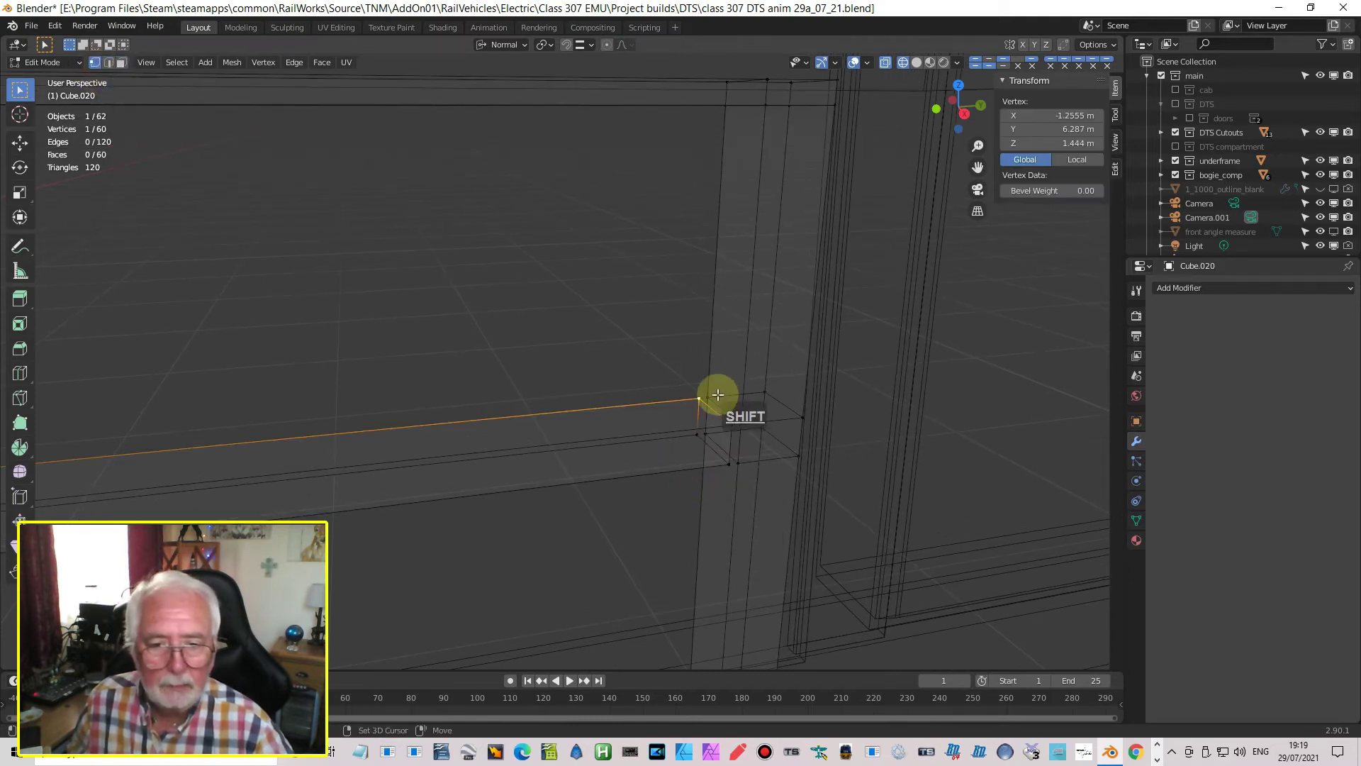
{"action": "left_click", "coordinate": [716, 397], "text": "shift"}
{"action": "key", "text": "m"}
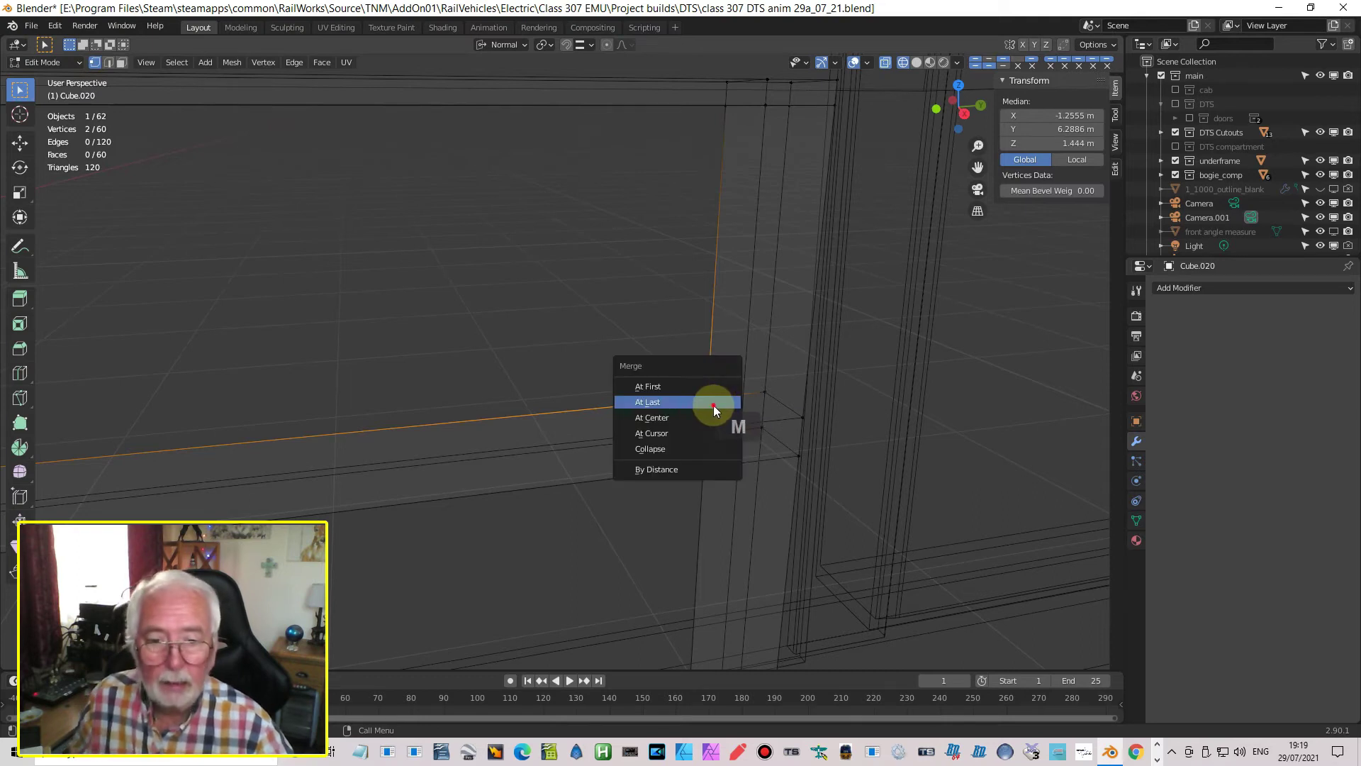
{"action": "left_click", "coordinate": [713, 404]}
{"action": "left_click", "coordinate": [703, 434]}
{"action": "left_click", "coordinate": [709, 434], "text": "shift"}
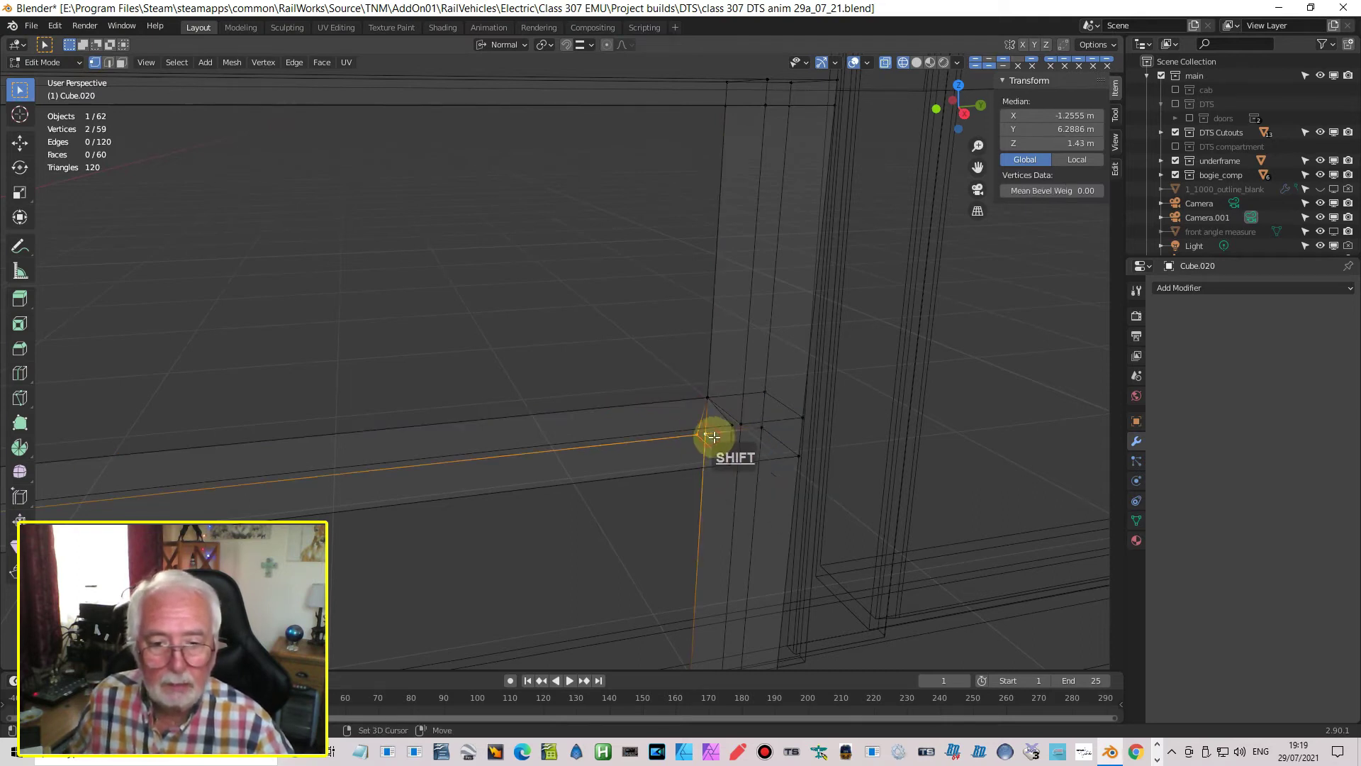
{"action": "key", "text": "m"}
{"action": "left_click", "coordinate": [729, 452]}
Merge the lower rail's two end vertices on the +X side into the upright's matching corners using At Last
{"action": "left_click", "coordinate": [738, 465]}
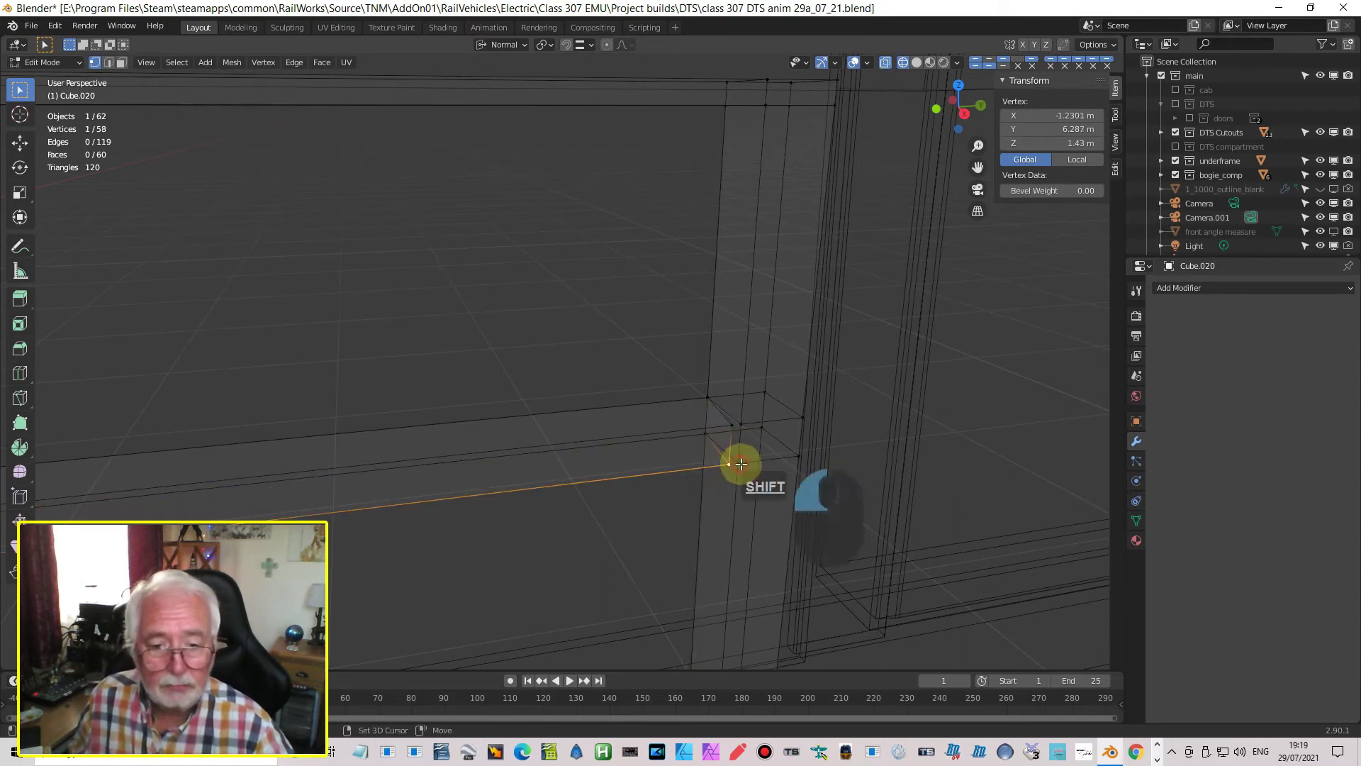
{"action": "left_click", "coordinate": [739, 467], "text": "shift"}
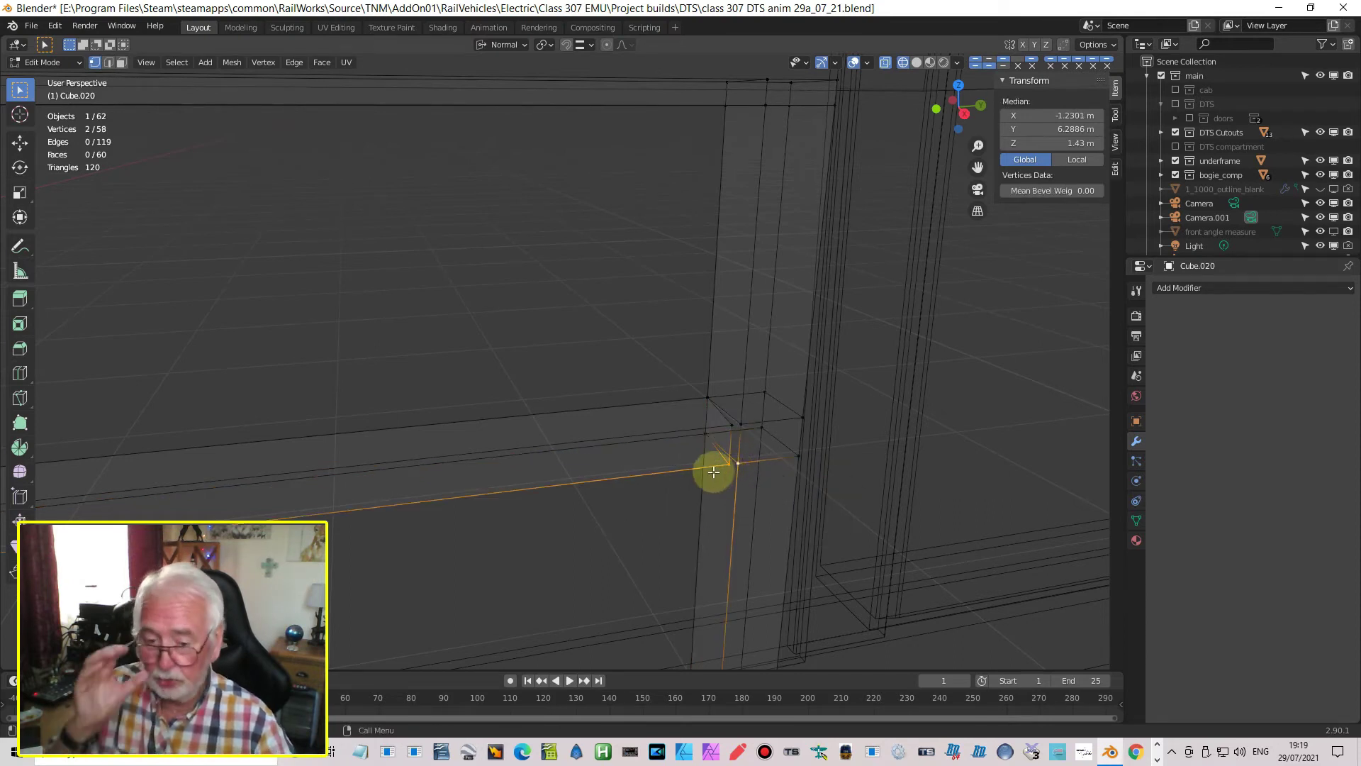
{"action": "key", "text": "m"}
{"action": "left_click", "coordinate": [708, 462]}
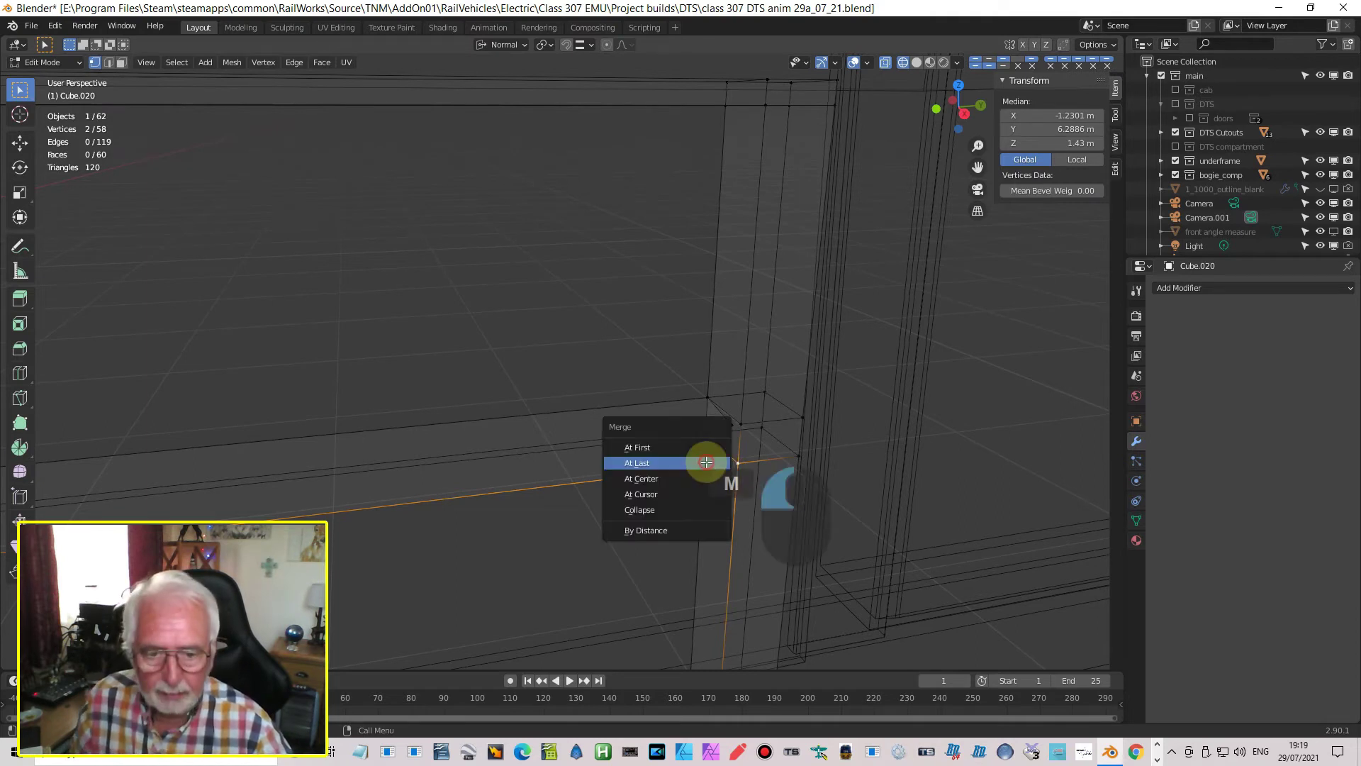
{"action": "left_click", "coordinate": [740, 425], "text": "shift"}
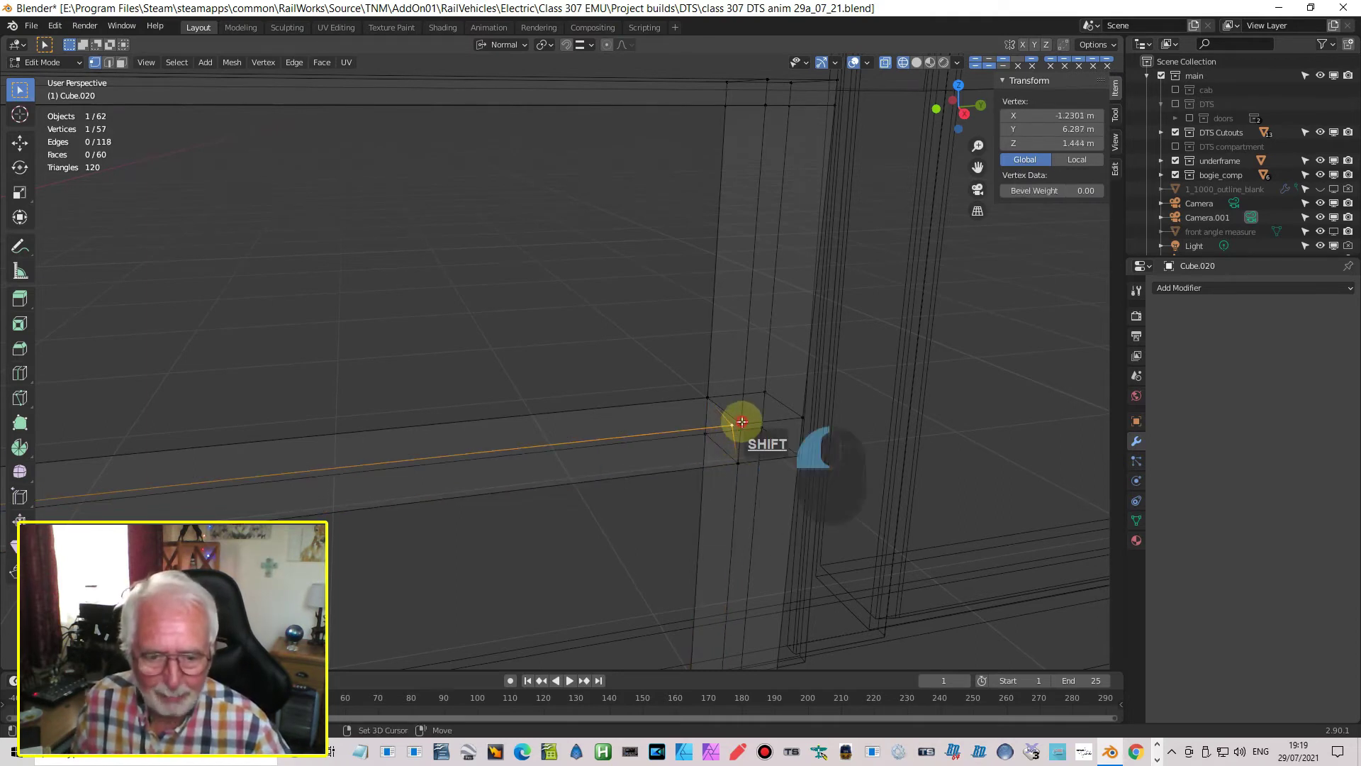
{"action": "key", "text": "m"}
{"action": "left_click", "coordinate": [750, 456]}
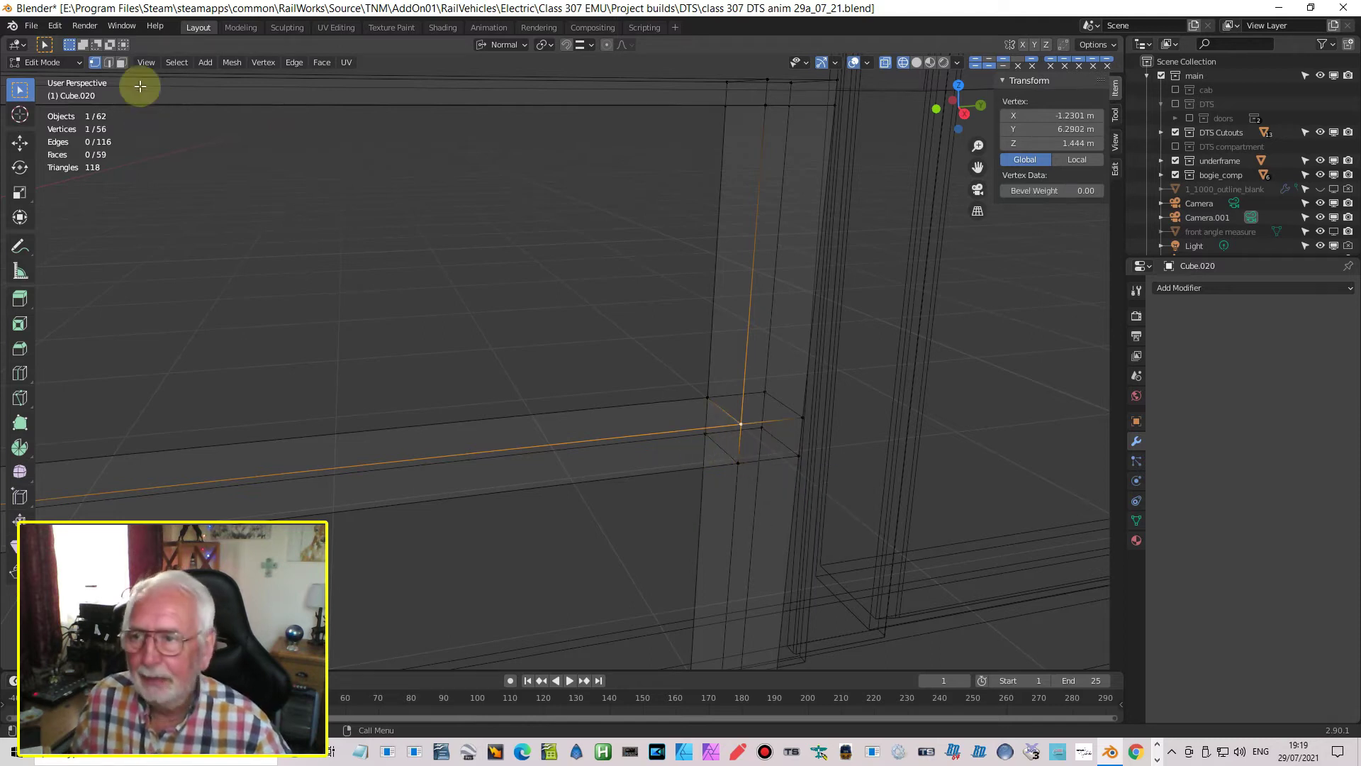
Delete the internal face where the lower rail joins the upright, keeping its vertices and edges
{"action": "left_click", "coordinate": [122, 62]}
{"action": "left_click", "coordinate": [725, 457]}
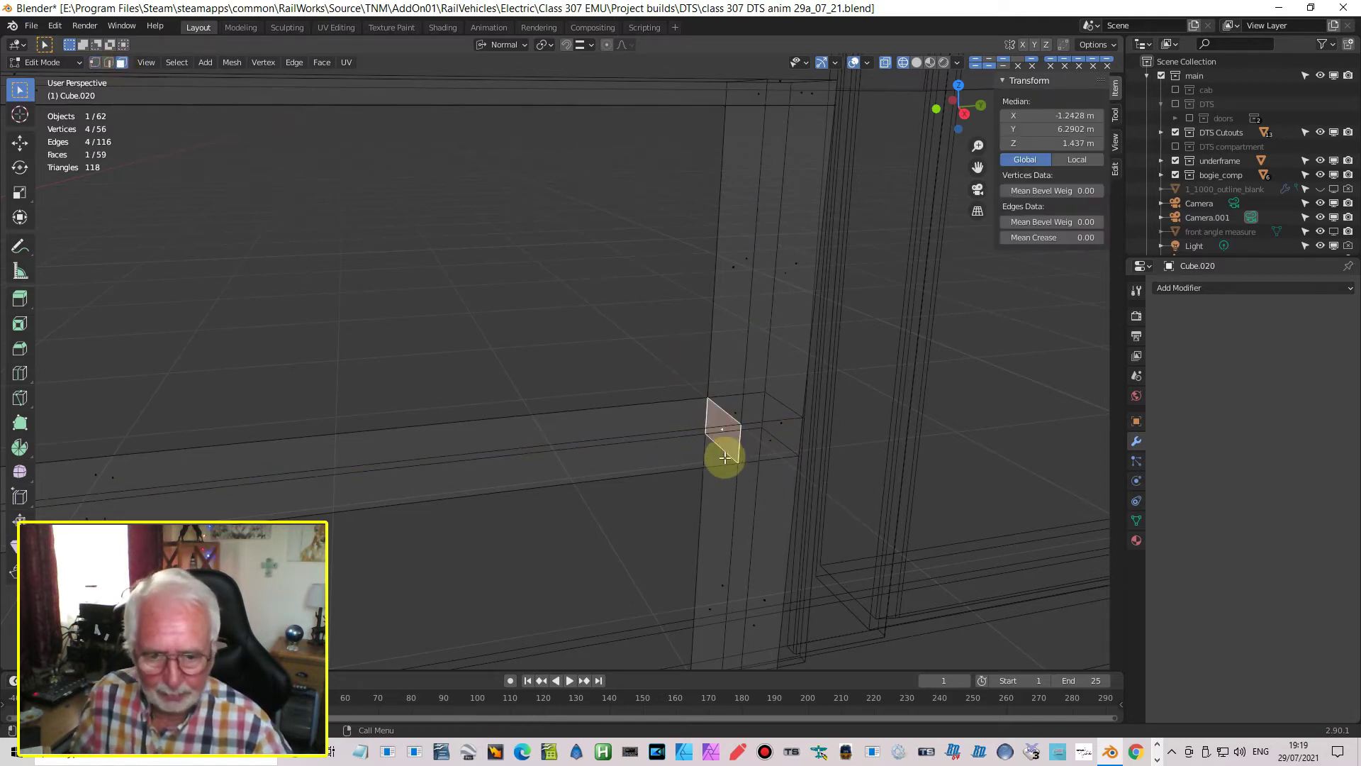
{"action": "key", "text": "x"}
{"action": "left_click", "coordinate": [708, 475]}
Examine the finished support frame's fit beneath the bench seat with materials shown, from the side and in perspective
{"action": "middle_click_drag", "start_coordinate": [708, 477], "coordinate": [777, 492]}
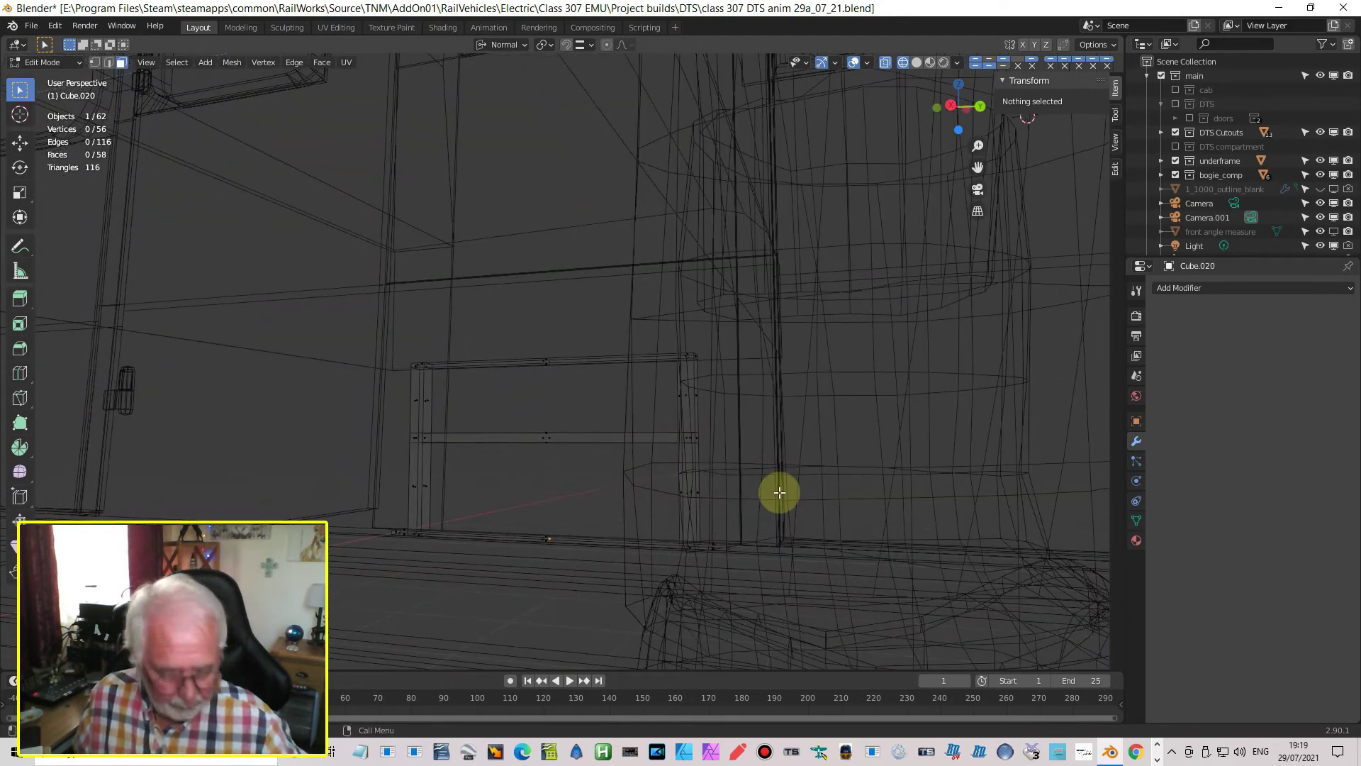
{"action": "key", "text": "Page_Down"}
{"action": "mouse_move", "coordinate": [702, 535]}
{"action": "middle_mouse_down"}
{"action": "mouse_move", "coordinate": [581, 568]}
{"action": "mouse_move", "coordinate": [528, 564]}
{"action": "mouse_move", "coordinate": [620, 525]}
{"action": "mouse_move", "coordinate": [608, 483]}
{"action": "mouse_move", "coordinate": [651, 521]}
{"action": "mouse_move", "coordinate": [667, 496]}
{"action": "mouse_move", "coordinate": [730, 477]}
{"action": "mouse_move", "coordinate": [666, 450]}
{"action": "mouse_move", "coordinate": [707, 456]}
{"action": "middle_mouse_up"}
{"action": "left_click", "coordinate": [930, 62]}
{"action": "scroll", "coordinate": [709, 455], "scroll_direction": "down", "scroll_amount": 2}
{"action": "scroll", "coordinate": [709, 455], "scroll_direction": "up", "scroll_amount": 6}
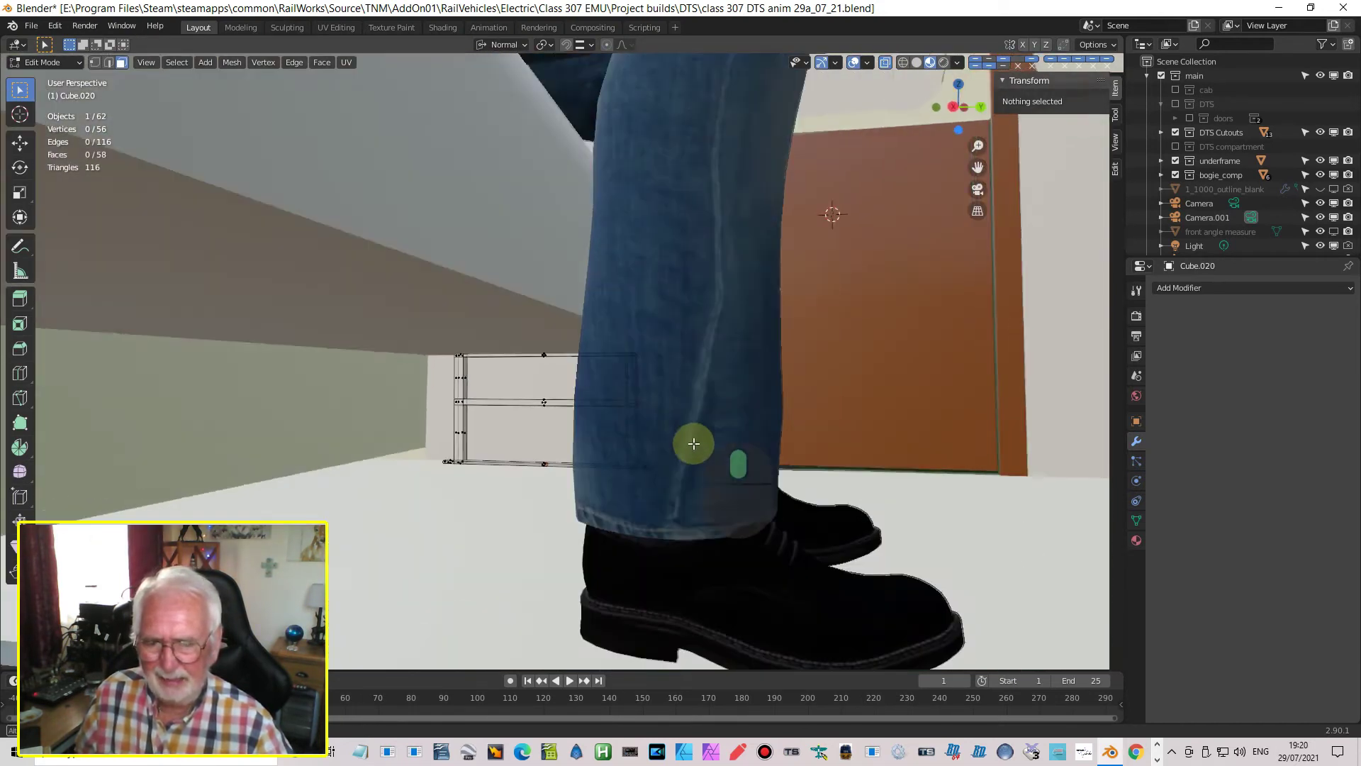
{"action": "middle_click_drag", "start_coordinate": [694, 444], "coordinate": [683, 489]}
{"action": "key", "text": "Tab"}
{"action": "scroll", "coordinate": [694, 466], "scroll_direction": "down", "scroll_amount": 5}
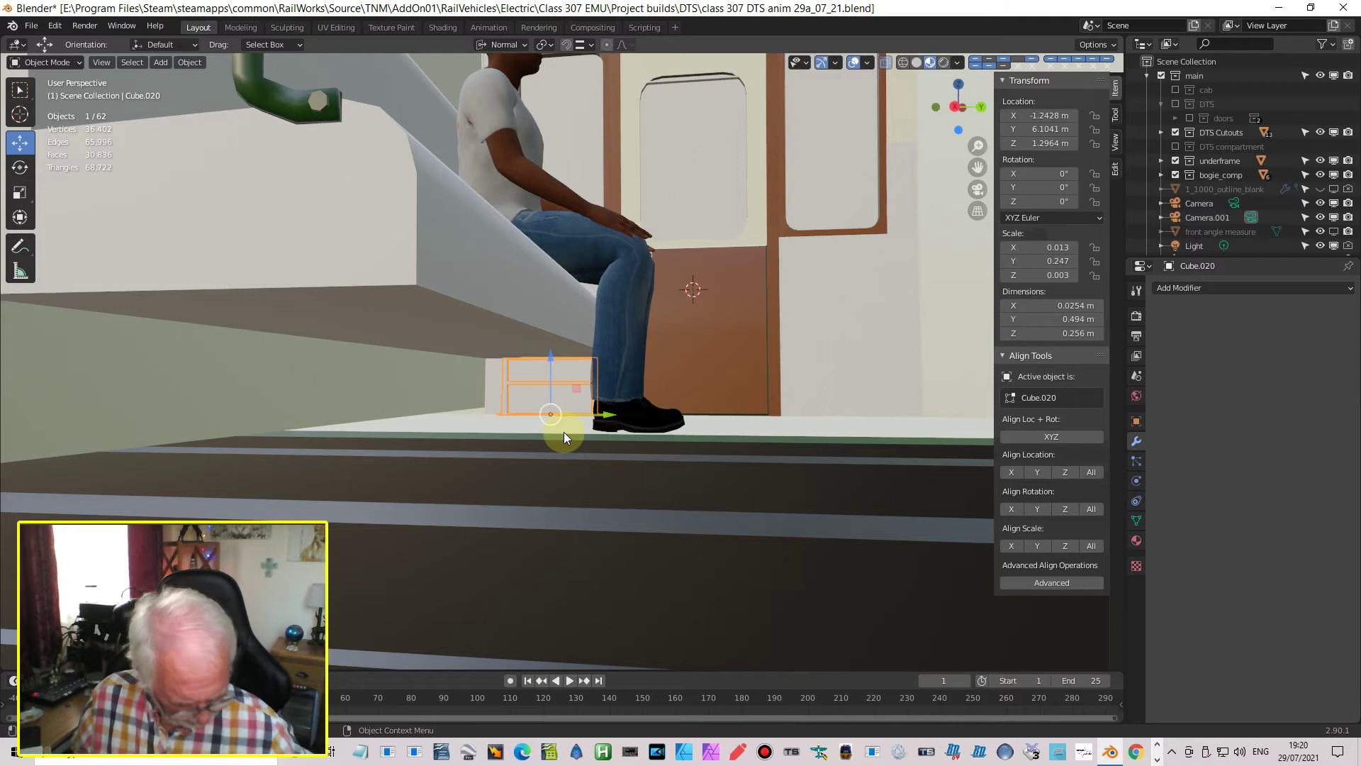
{"action": "key", "text": "KP_3"}
{"action": "scroll", "coordinate": [628, 418], "scroll_direction": "up", "scroll_amount": 2}
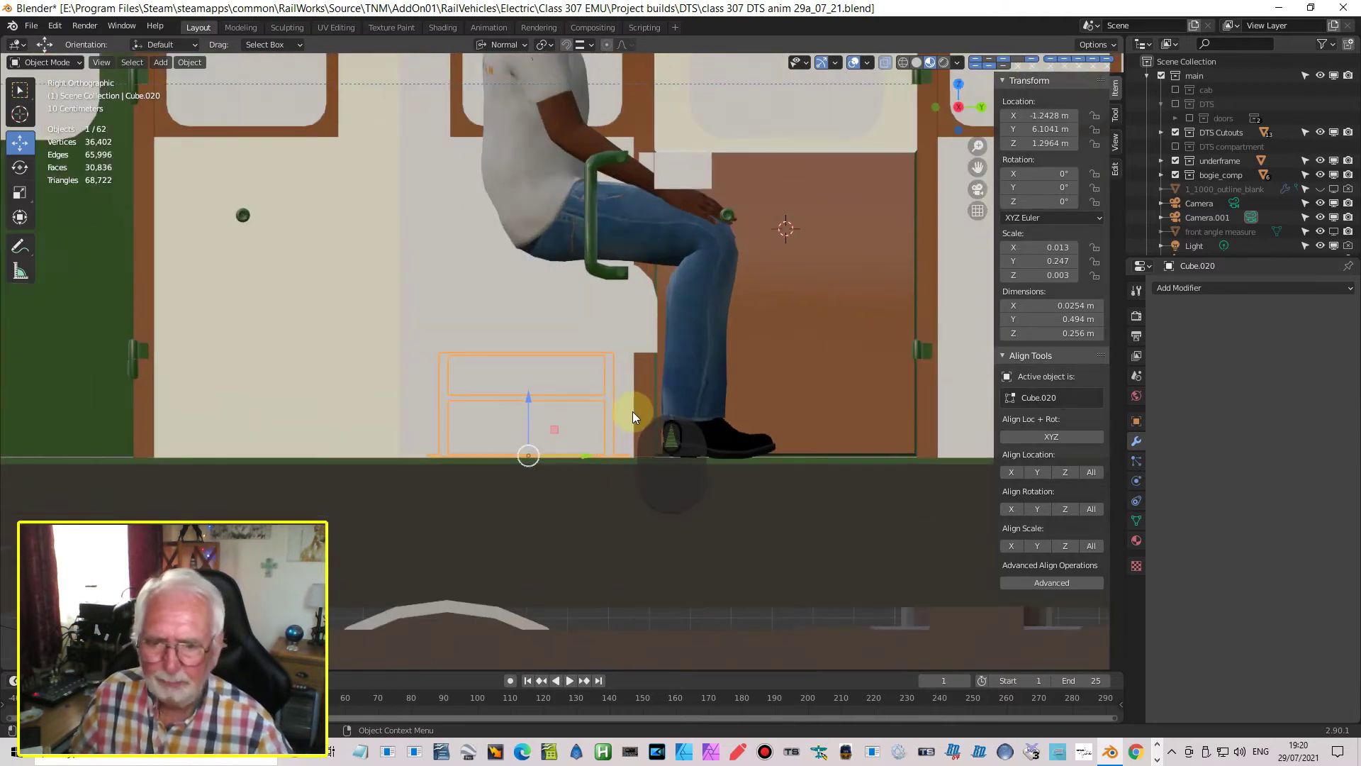
{"action": "scroll", "coordinate": [631, 416], "scroll_direction": "up", "scroll_amount": 3}
{"action": "key", "text": "Tab"}
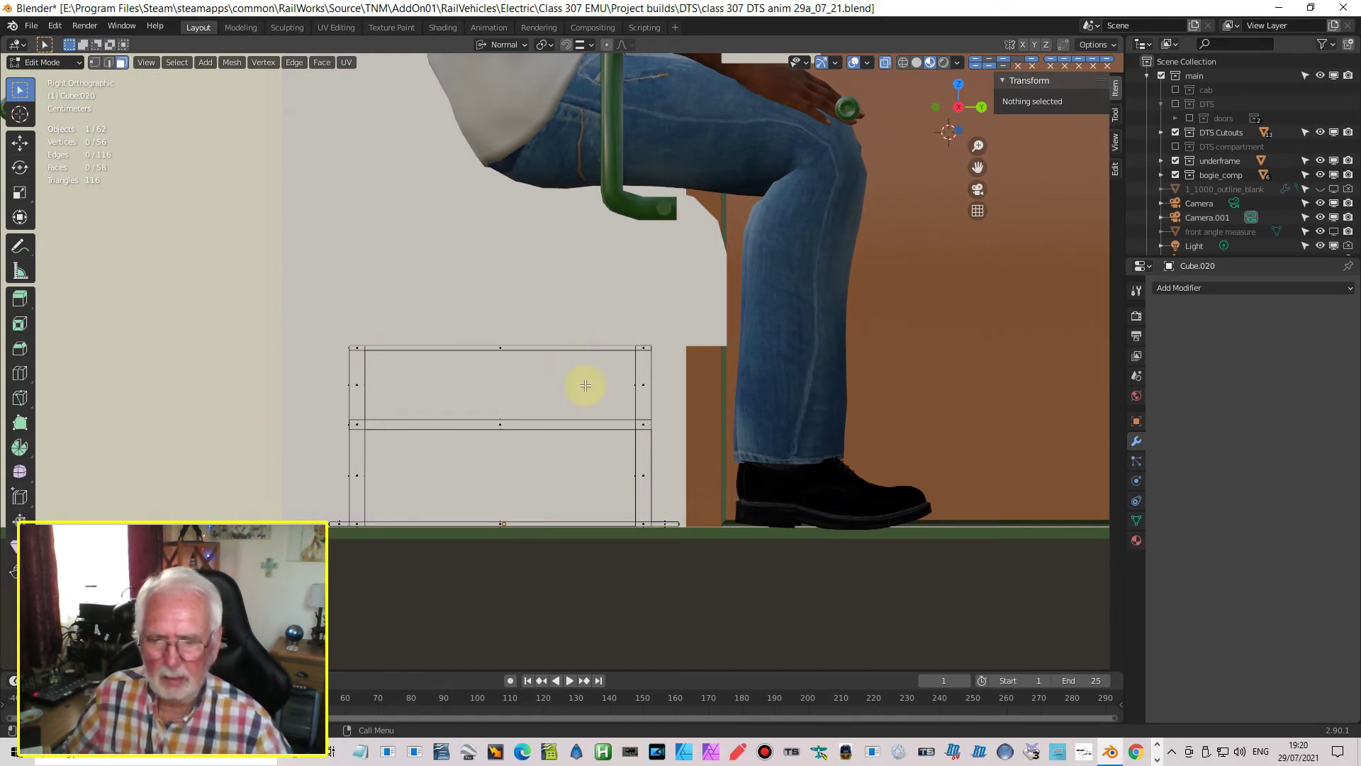
{"action": "scroll", "coordinate": [585, 385], "scroll_direction": "down", "scroll_amount": 4}
{"action": "middle_click_drag", "start_coordinate": [596, 449], "coordinate": [539, 448]}
{"action": "scroll", "coordinate": [494, 485], "scroll_direction": "down", "scroll_amount": 5}
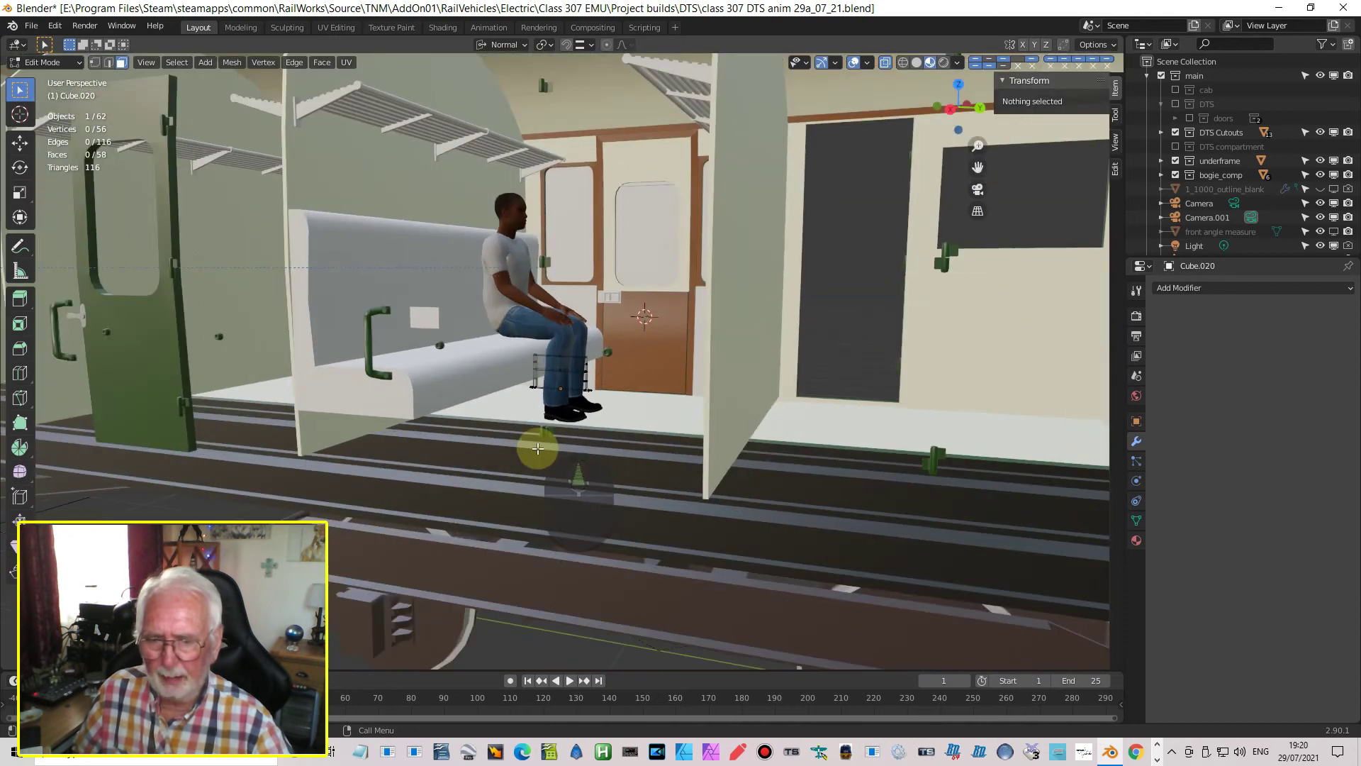
Add an Array modifier to the support frame, using Constant Offset instead of Relative Offset
{"action": "key", "text": "Tab"}
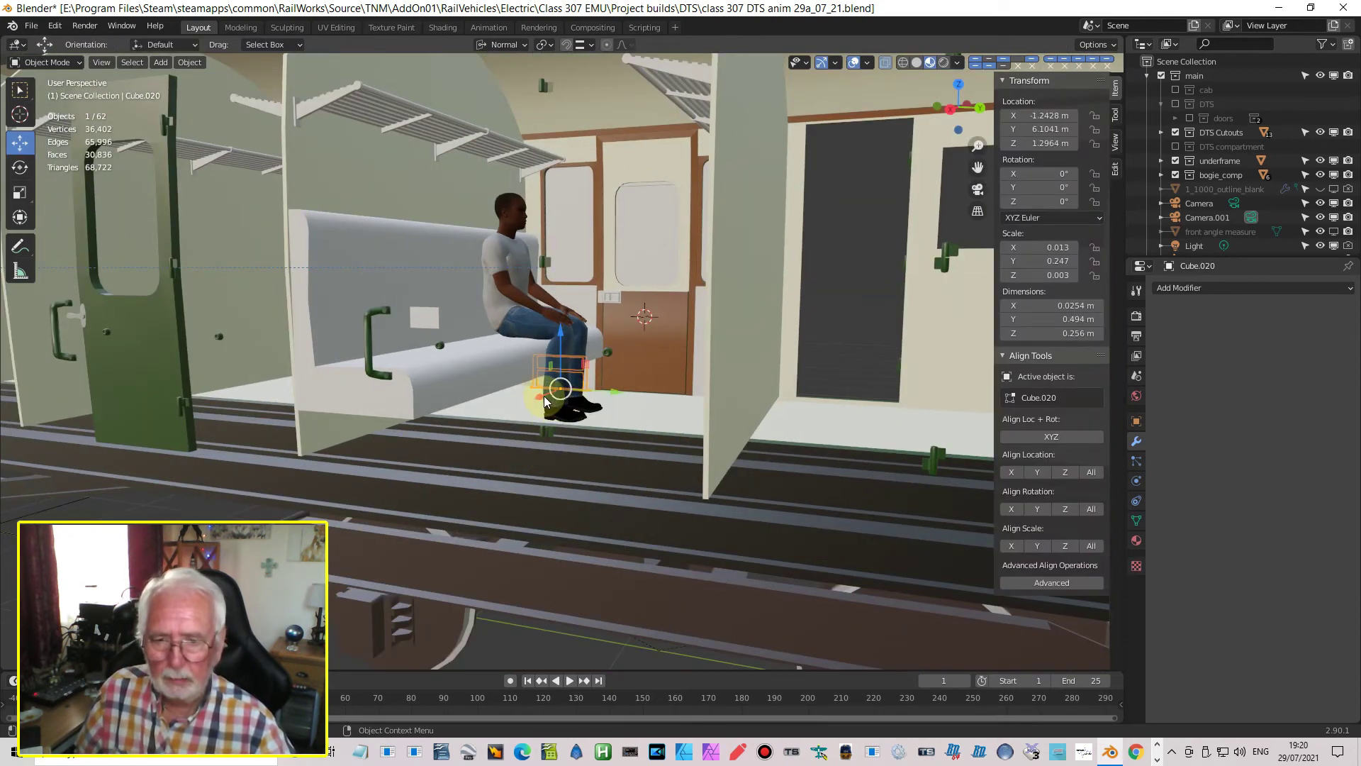
{"action": "left_click", "coordinate": [1177, 288]}
{"action": "left_click", "coordinate": [1104, 321]}
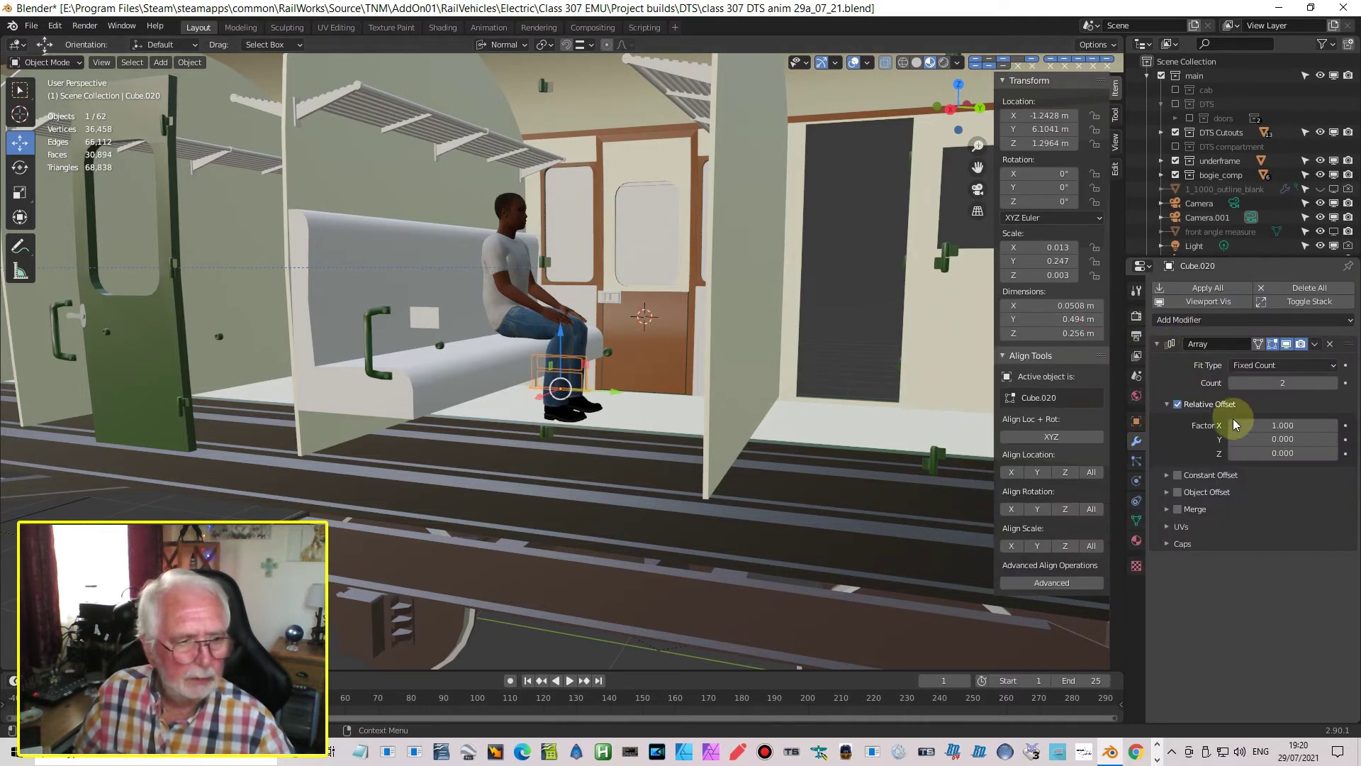
{"action": "left_click", "coordinate": [1179, 404]}
{"action": "left_click", "coordinate": [1177, 477]}
{"action": "left_click", "coordinate": [1168, 475]}
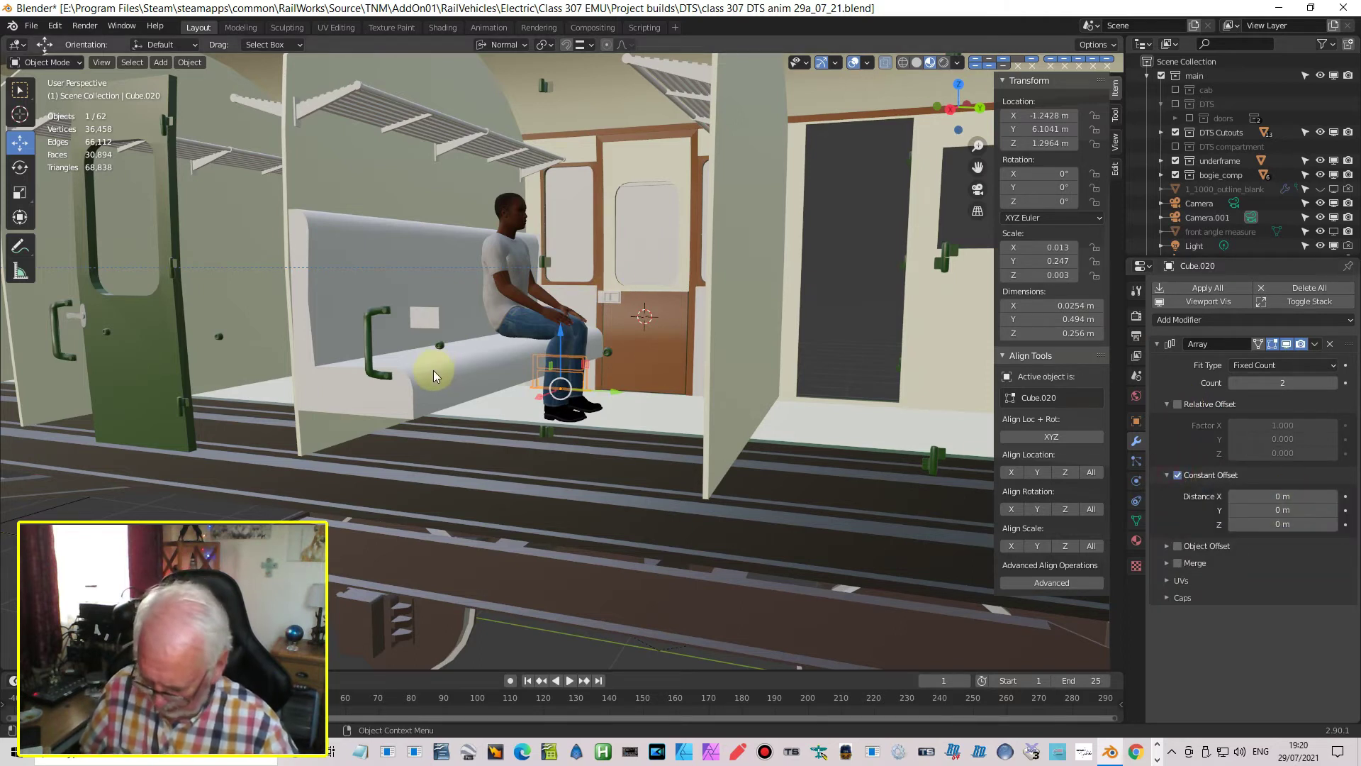
Apply the support frame's scale and array it to a count of 3 with a constant X offset of 0.92 m
{"action": "key", "text": "ctrl+a"}
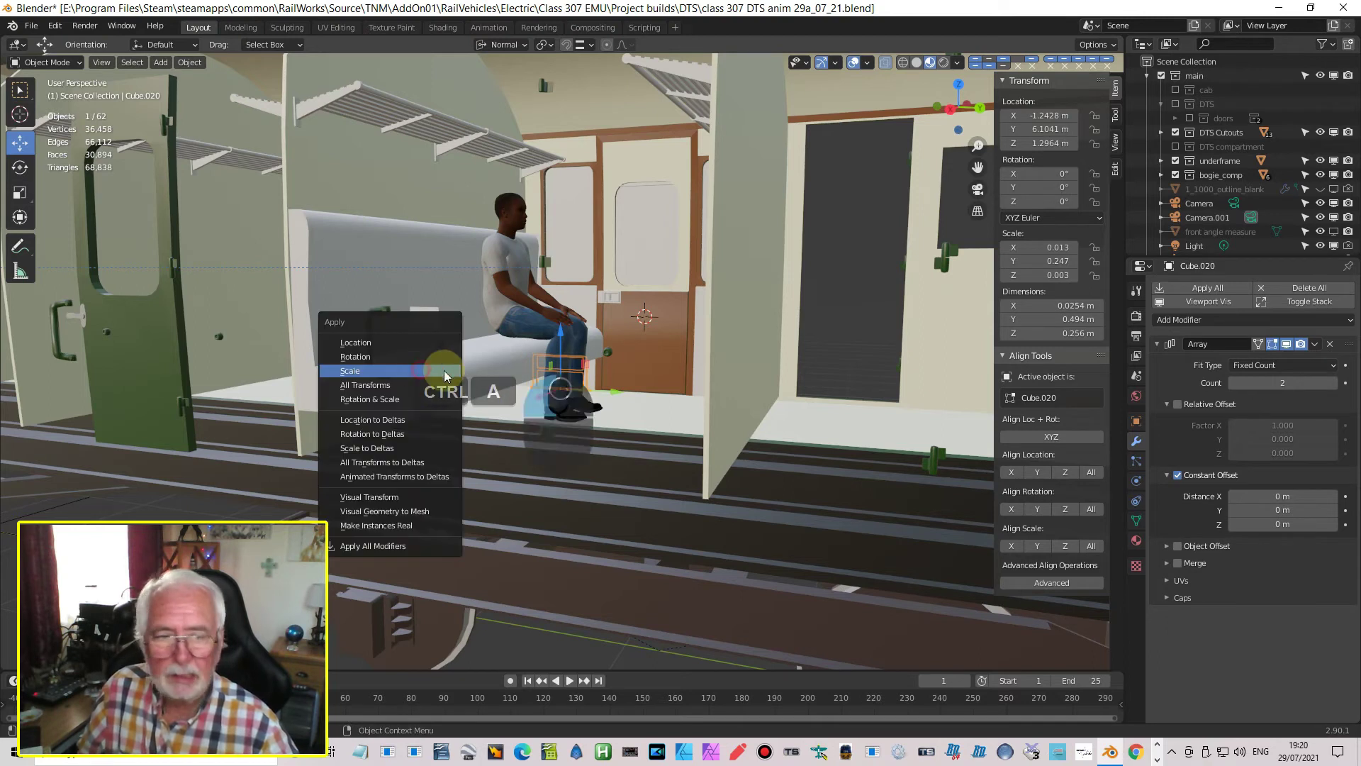
{"action": "left_click", "coordinate": [441, 370]}
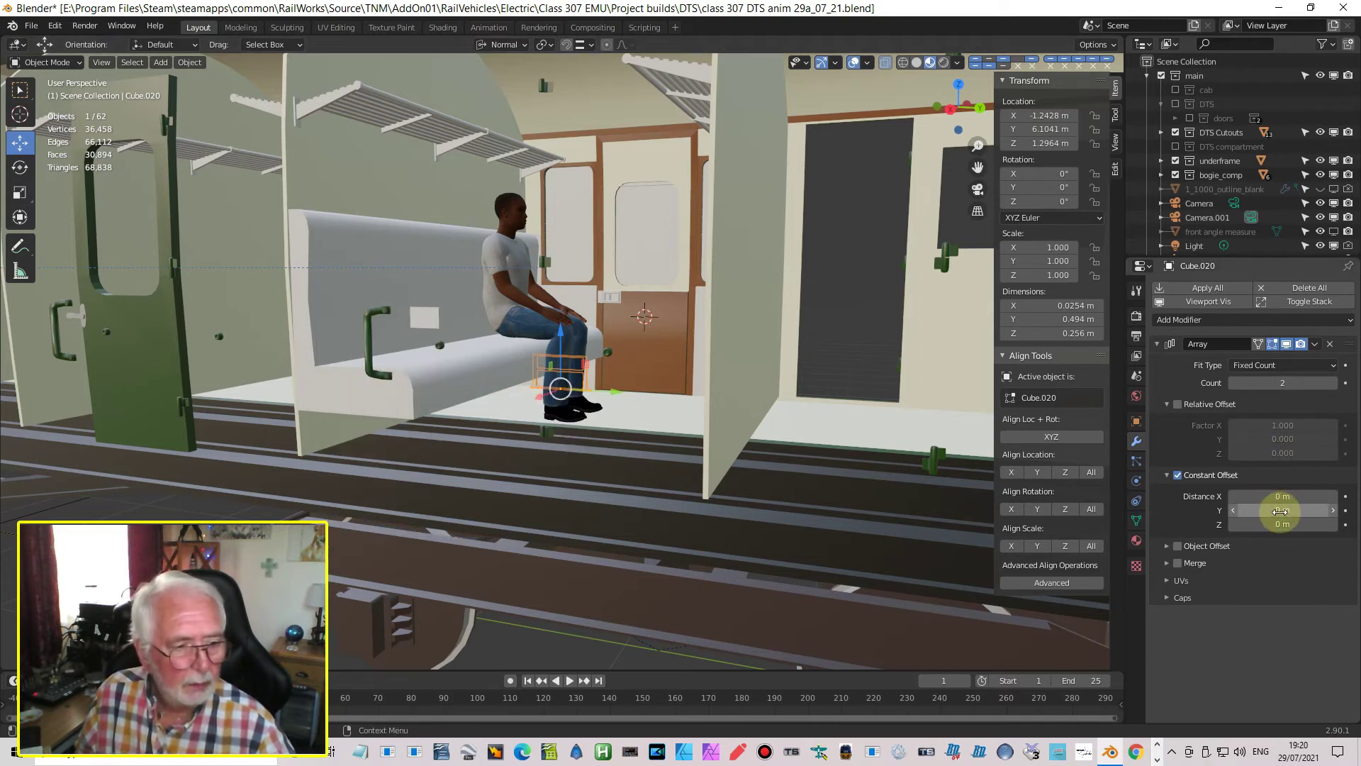
{"action": "left_click", "coordinate": [1280, 496]}
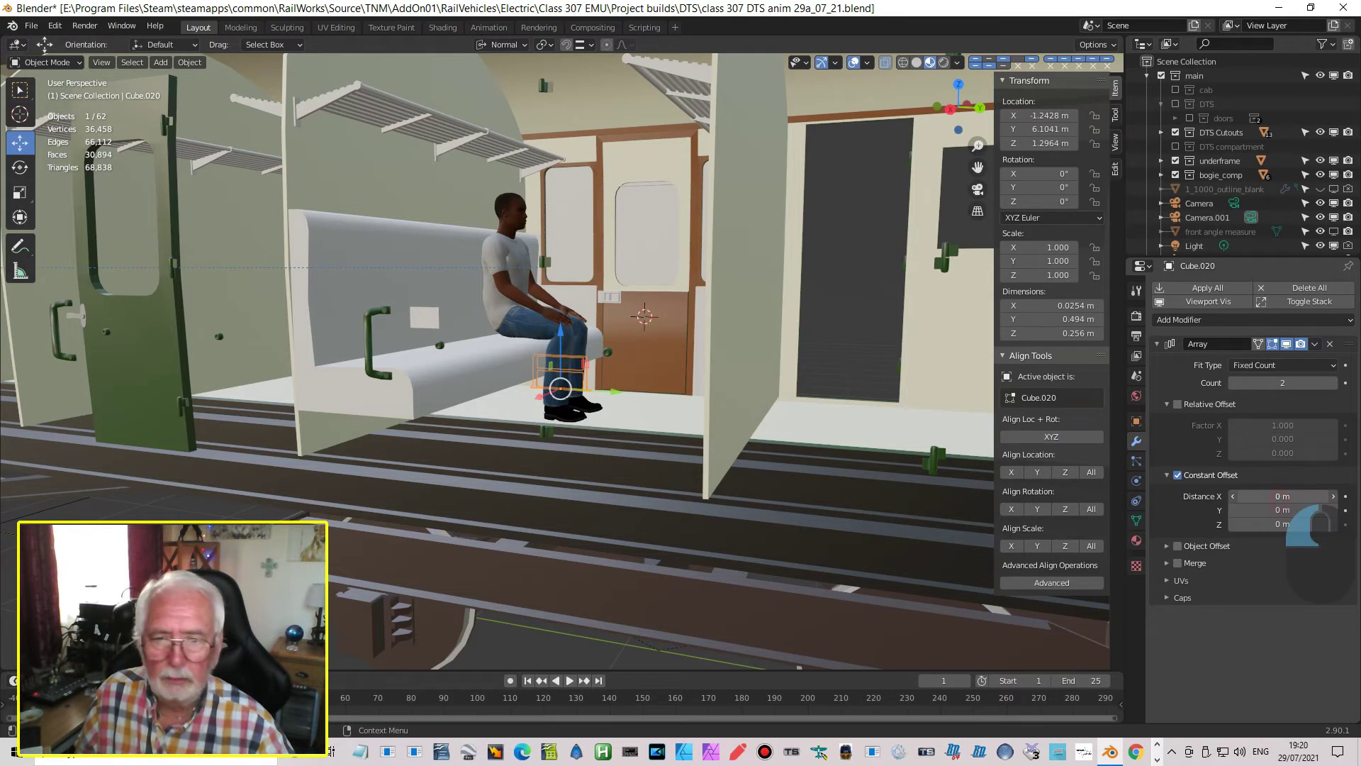
{"action": "mouse_move", "coordinate": [1279, 497]}
{"action": "left_mouse_down"}
{"action": "mouse_move", "coordinate": [1326, 497]}
{"action": "mouse_move", "coordinate": [1290, 497]}
{"action": "left_mouse_up"}
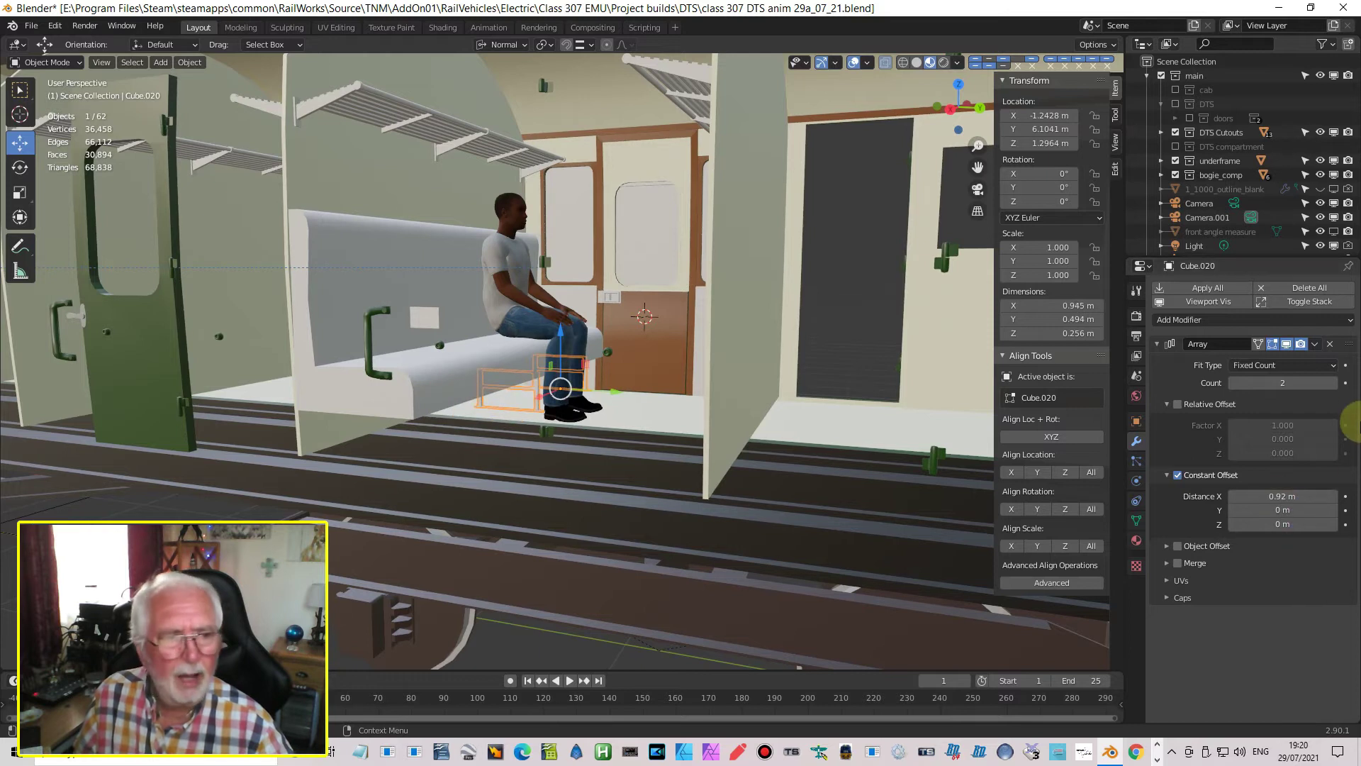
{"action": "left_click", "coordinate": [1330, 384]}
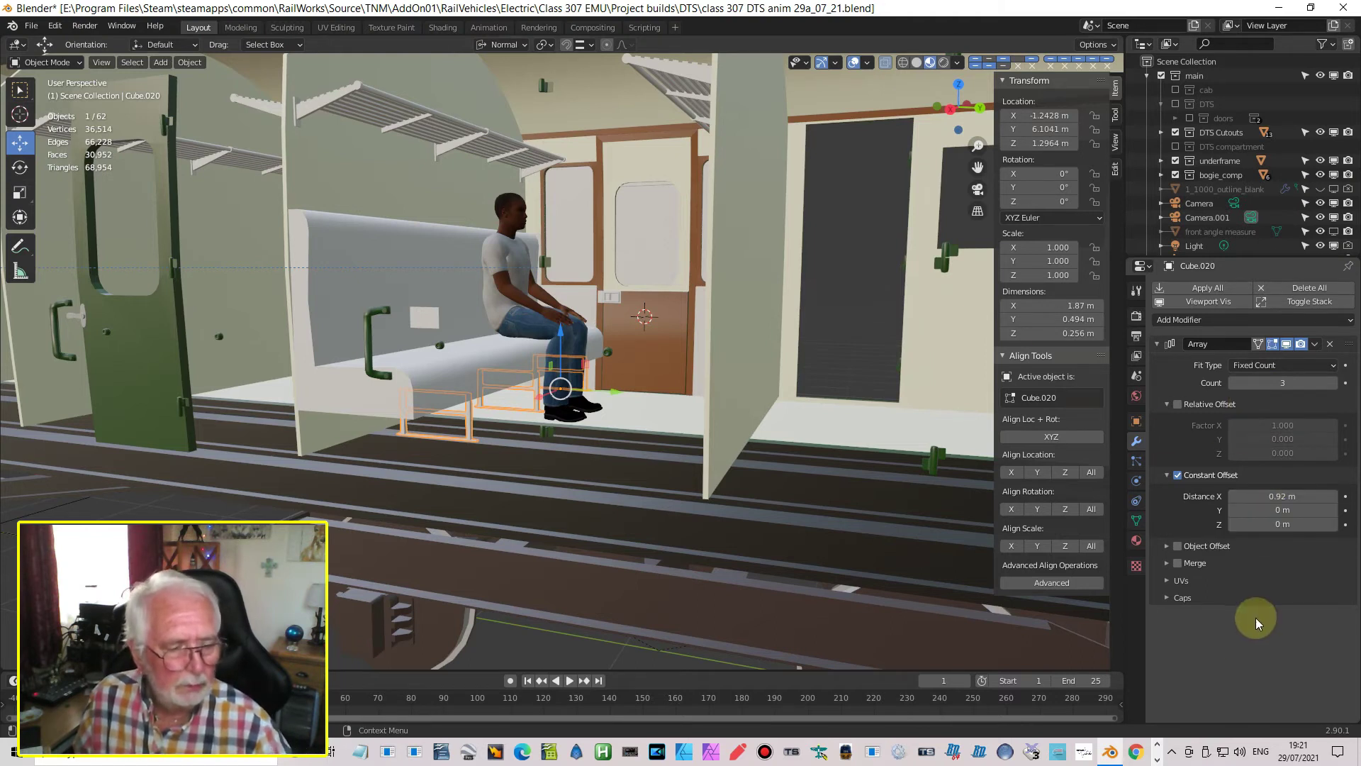
Set the frame array's constant X offset to 1.24 m so the supports span the coach width, checking in front wireframe view
{"action": "key", "text": "End"}
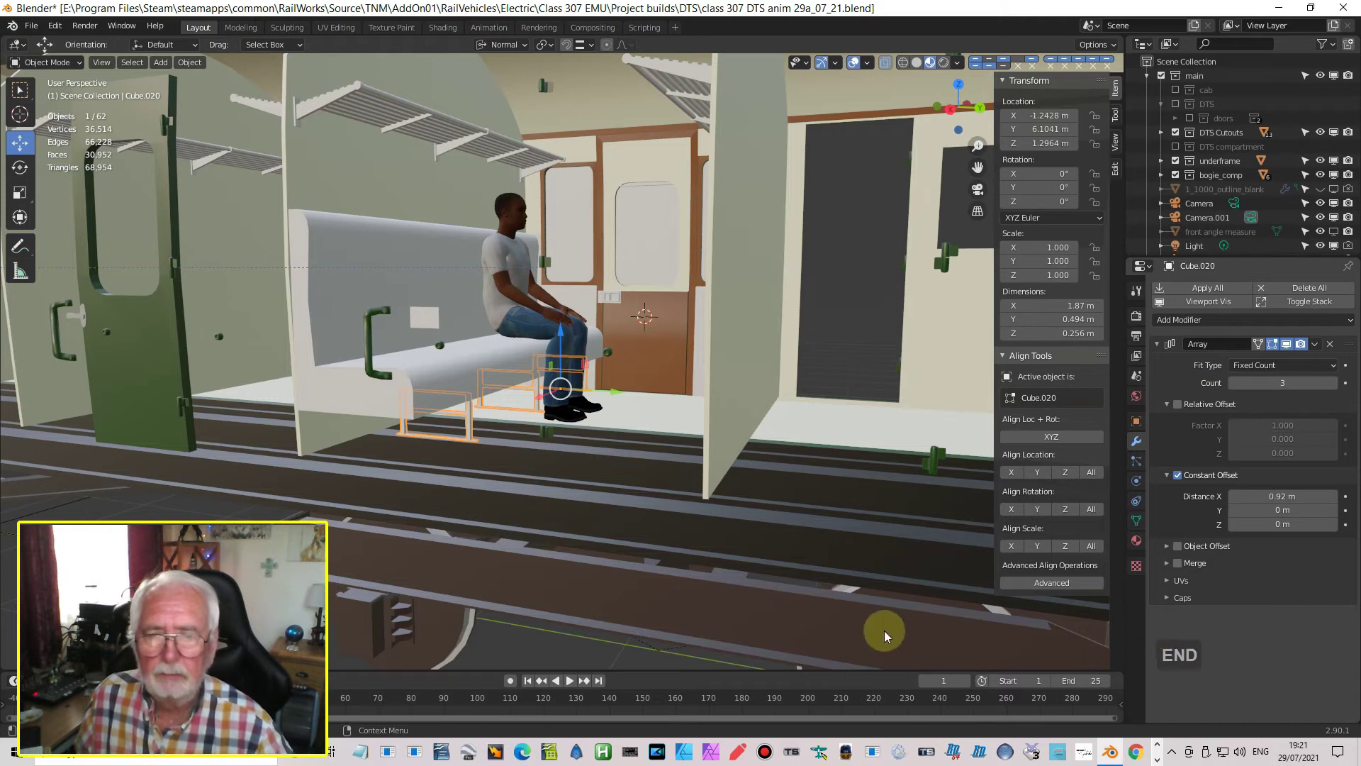
{"action": "right_click", "coordinate": [674, 461]}
{"action": "left_click", "coordinate": [676, 461]}
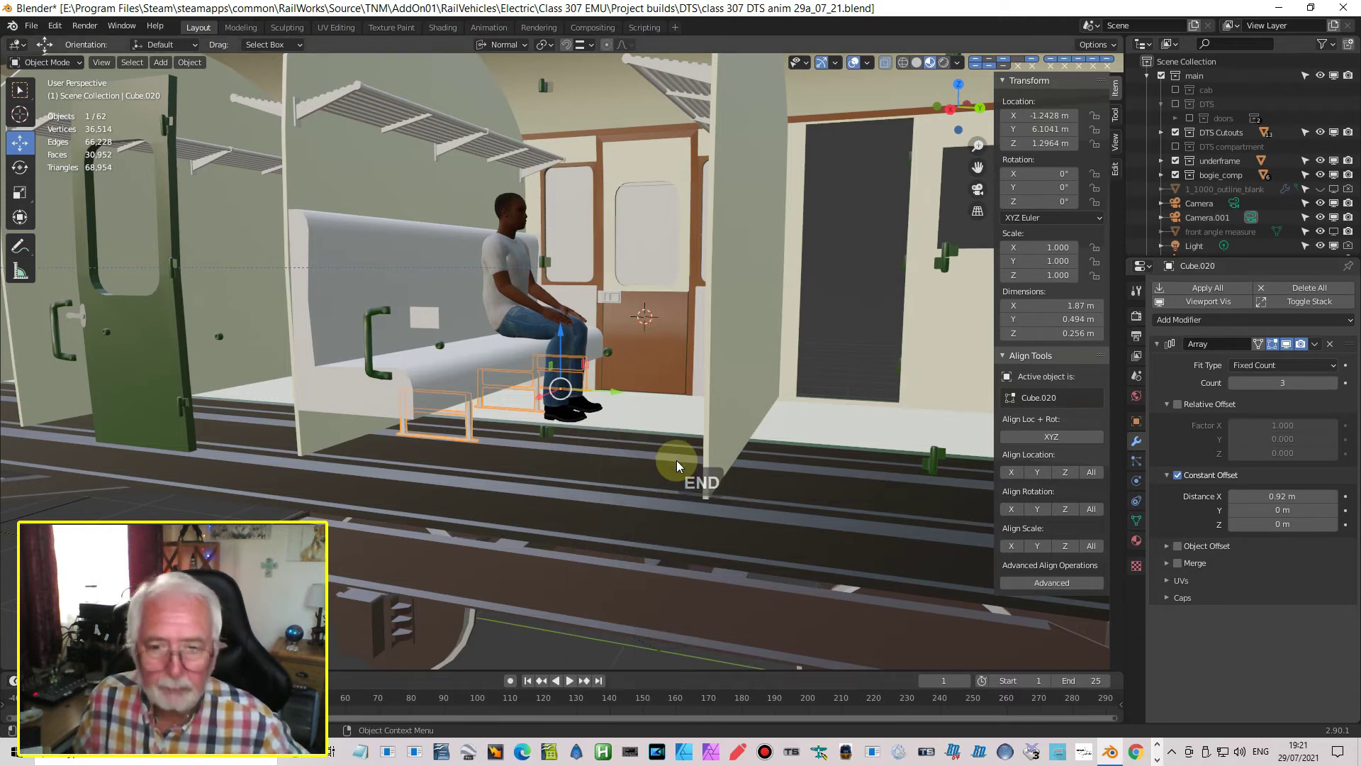
{"action": "left_click", "coordinate": [676, 463]}
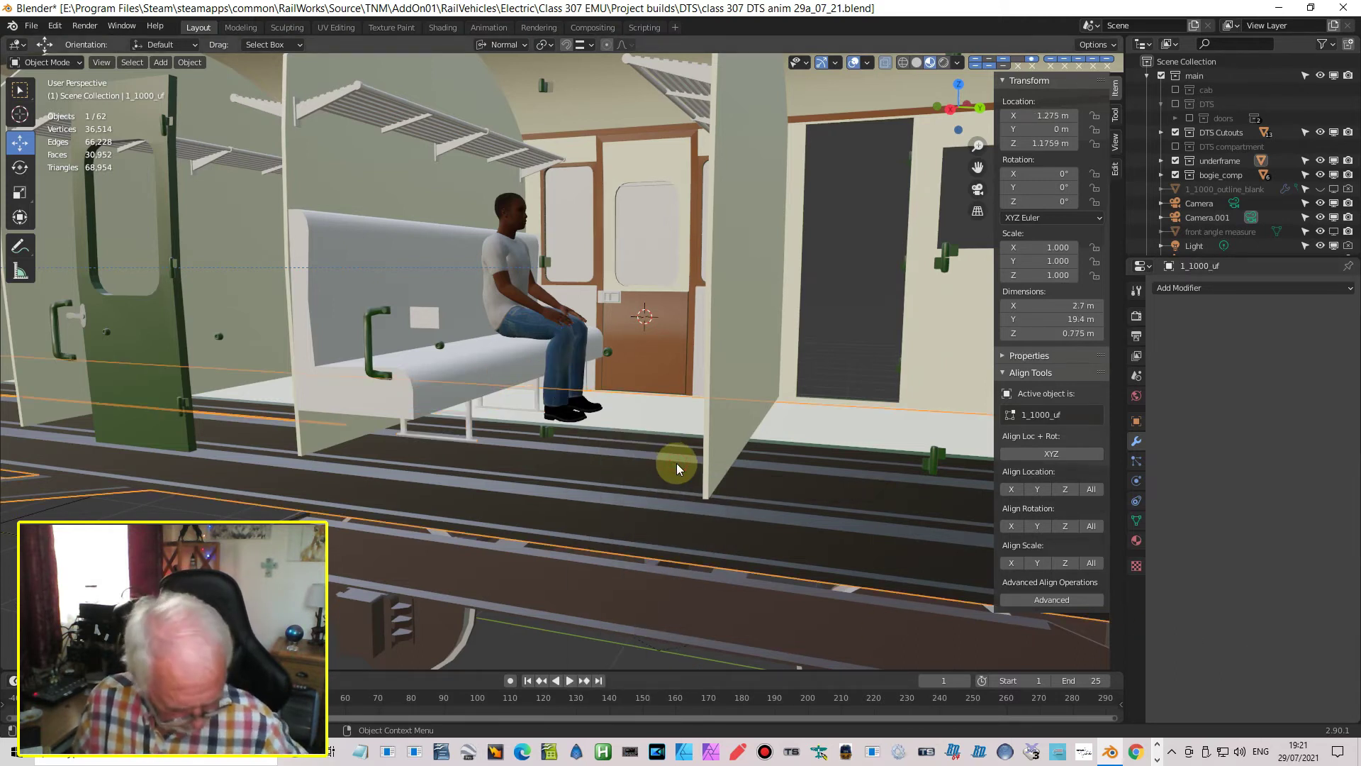
{"action": "key", "text": "End"}
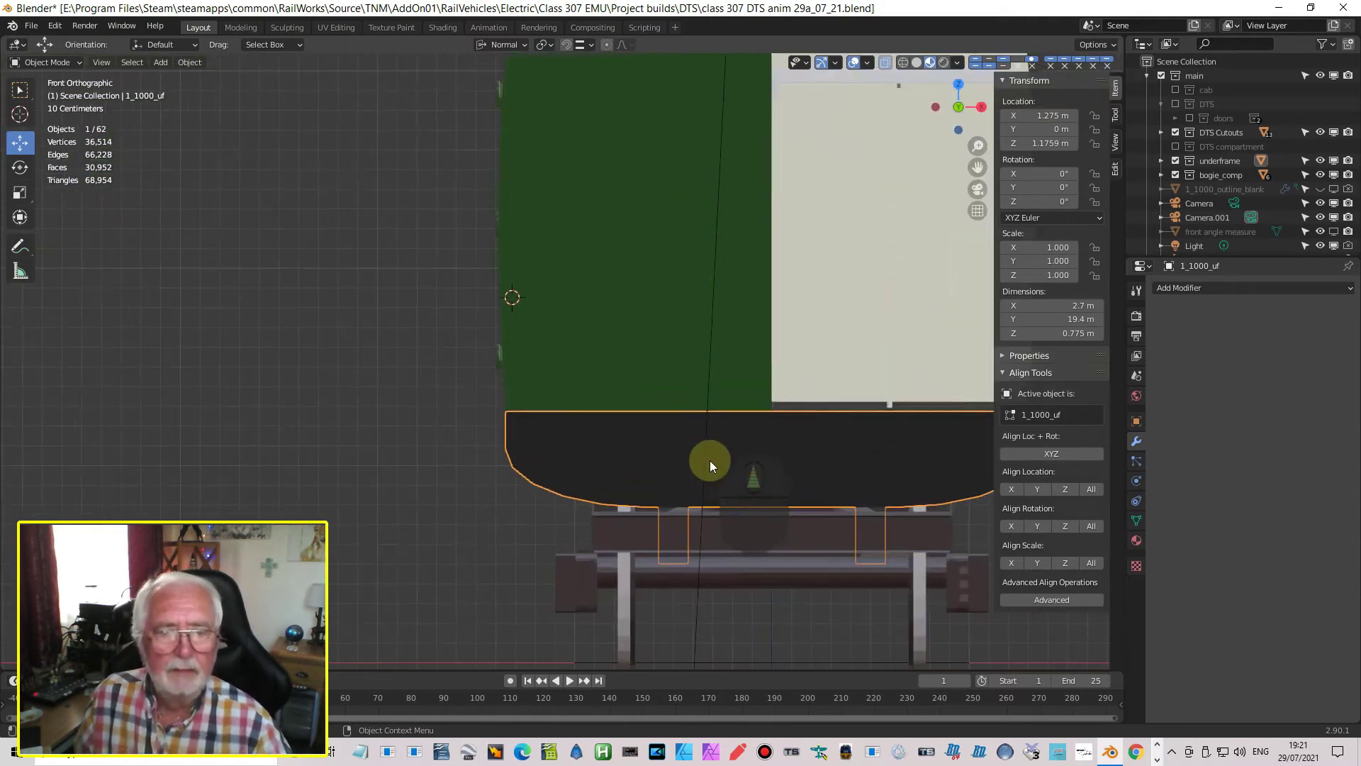
{"action": "middle_click_drag", "start_coordinate": [749, 450], "coordinate": [568, 480], "text": "shift"}
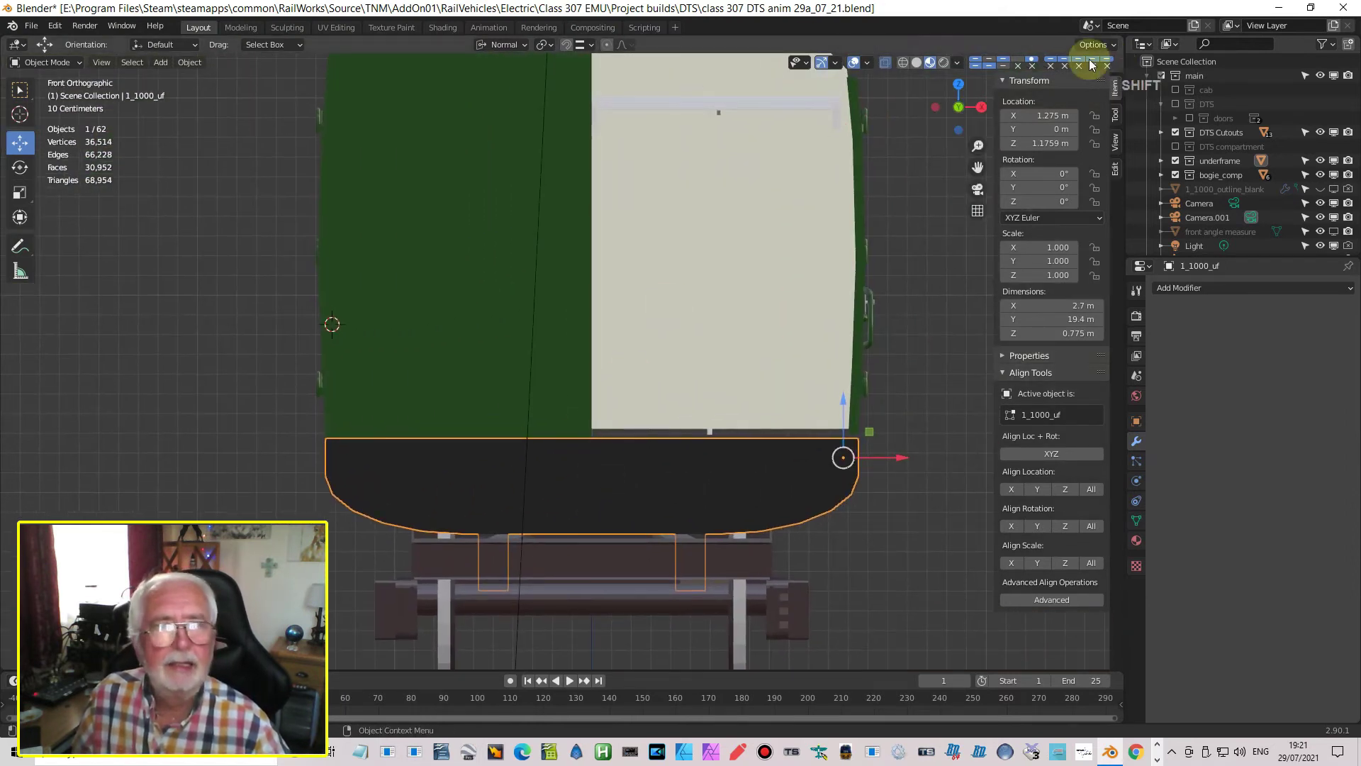
{"action": "left_click", "coordinate": [902, 62]}
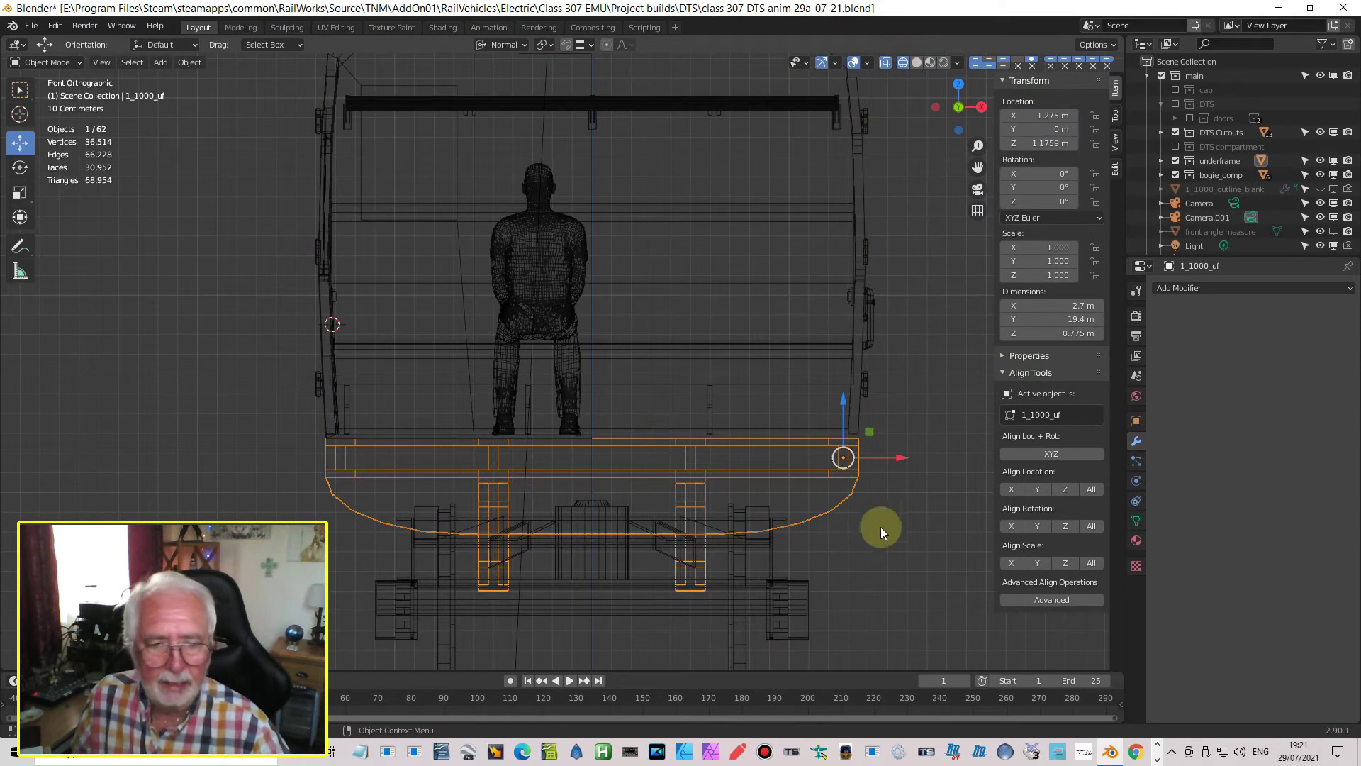
{"action": "left_click", "coordinate": [711, 416]}
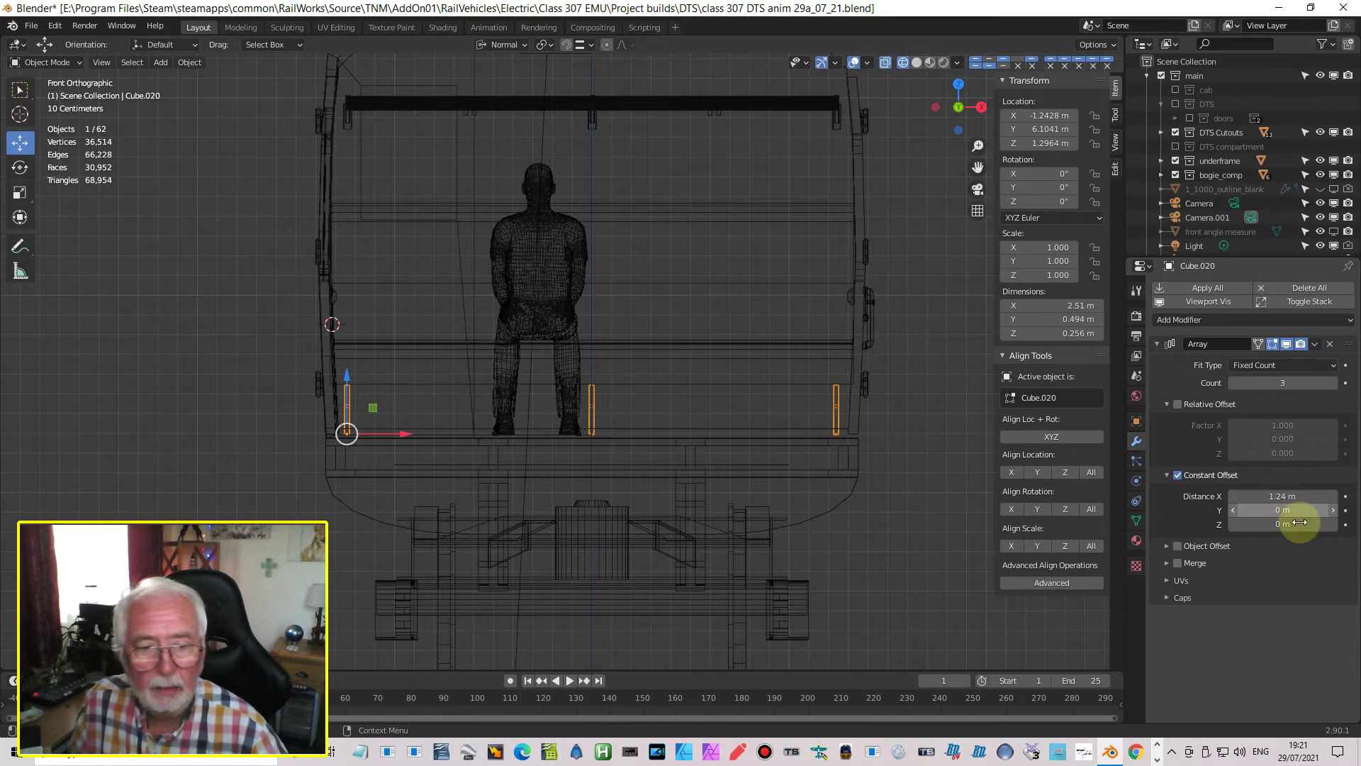
{"action": "middle_click_drag", "start_coordinate": [987, 525], "coordinate": [562, 480]}
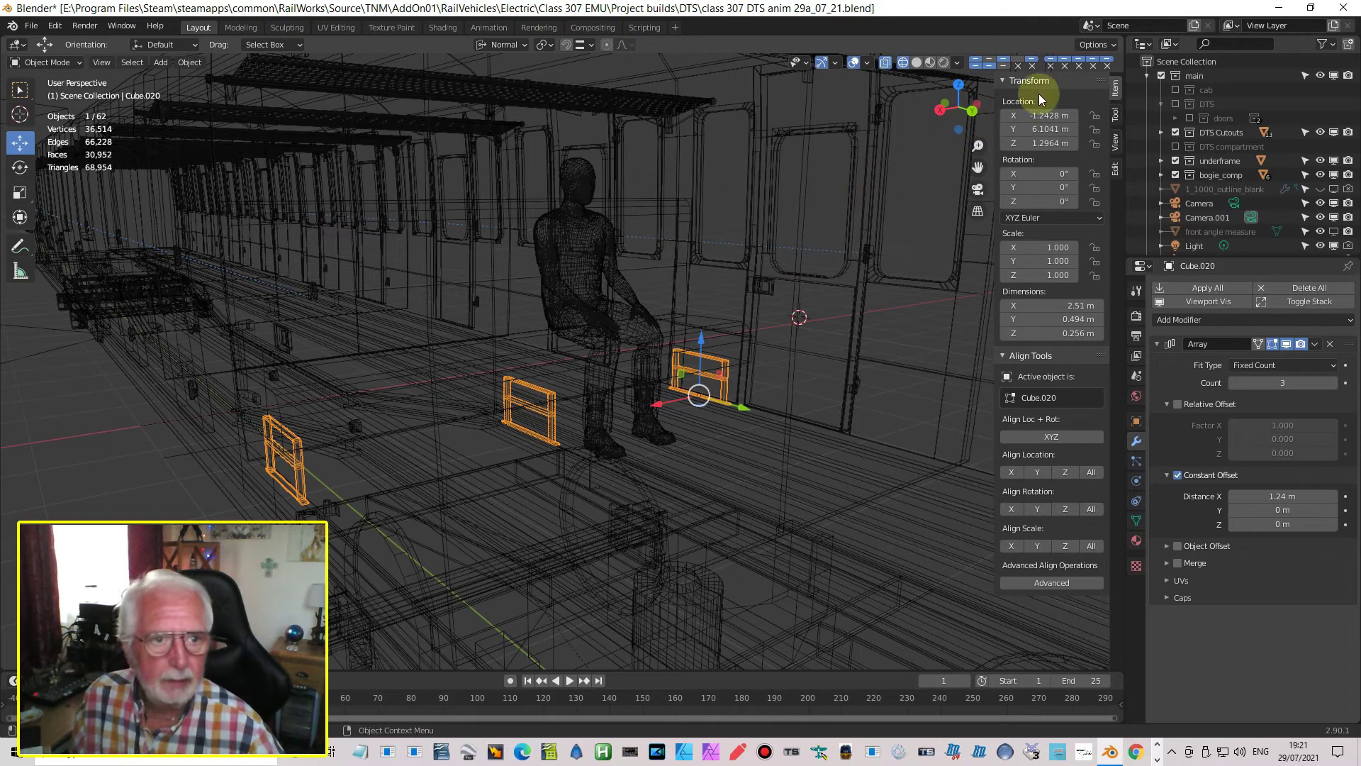
{"action": "left_click", "coordinate": [931, 63]}
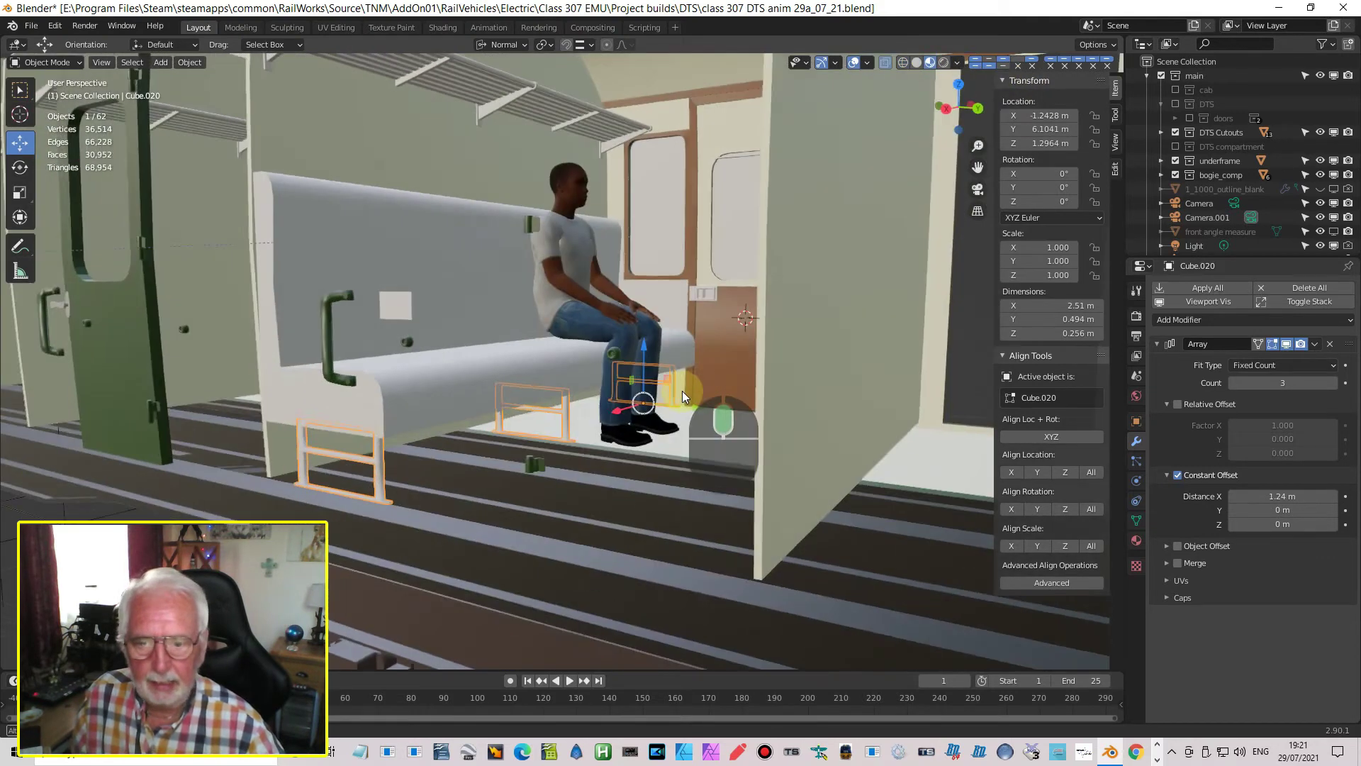
Add a mesh cube at the 3D cursor in front of the seated figure
{"action": "scroll", "coordinate": [682, 386], "scroll_direction": "up", "scroll_amount": 3}
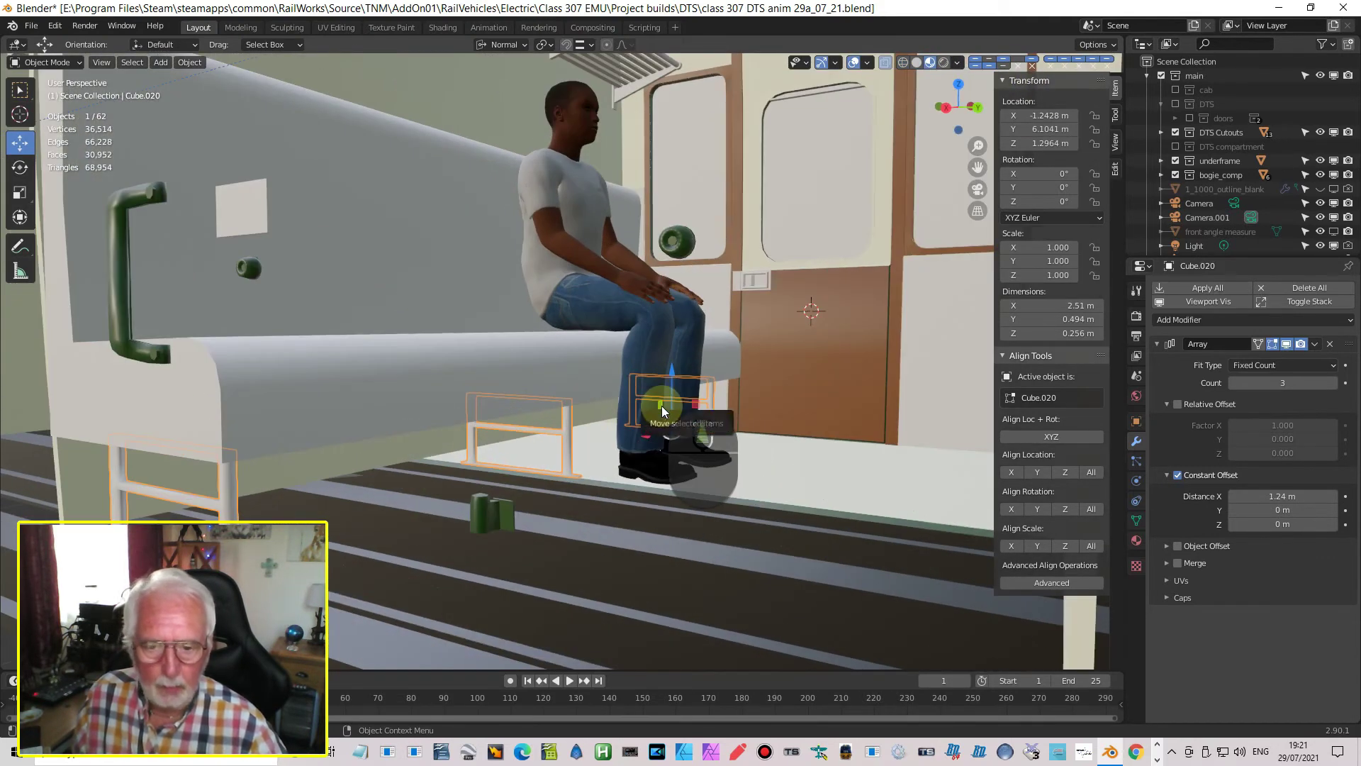
{"action": "scroll", "coordinate": [661, 405], "scroll_direction": "up", "scroll_amount": 2}
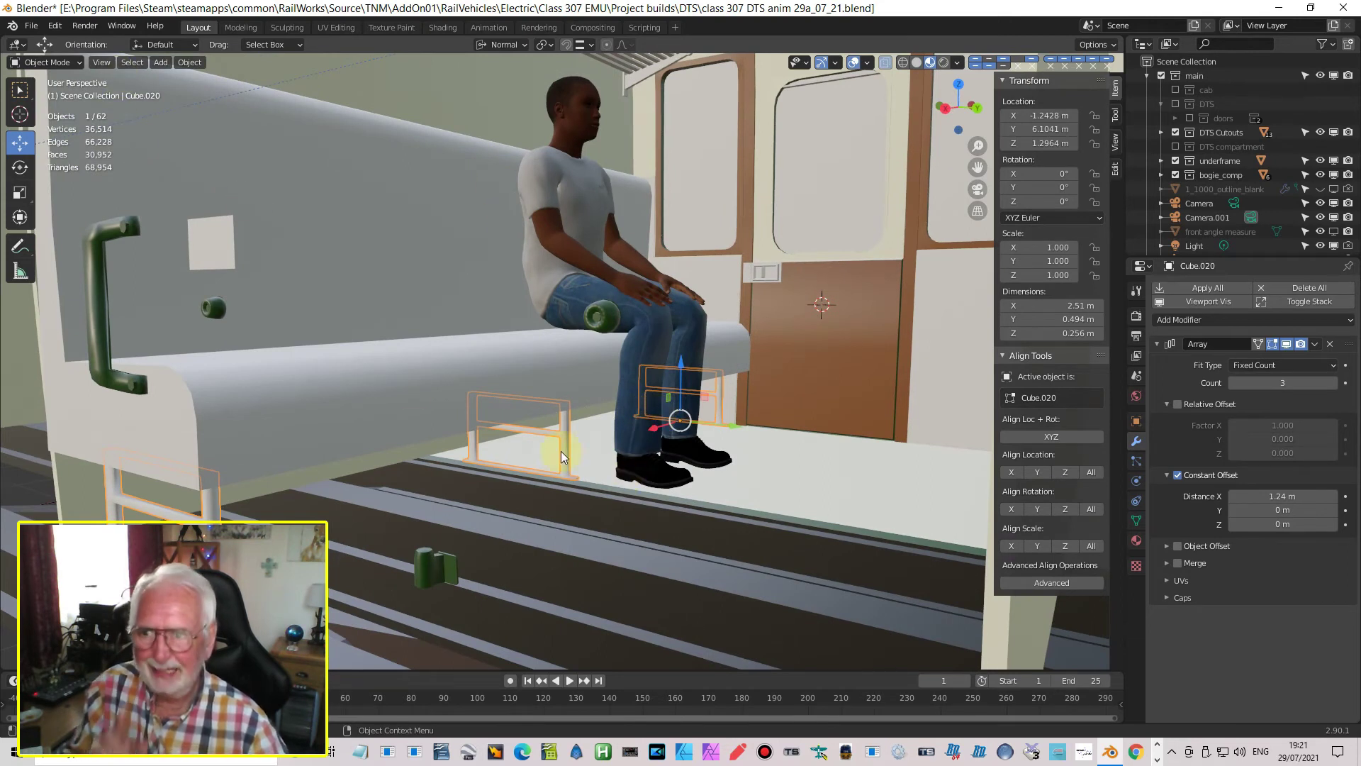
{"action": "left_click", "coordinate": [160, 64]}
{"action": "mouse_move", "coordinate": [177, 78]}
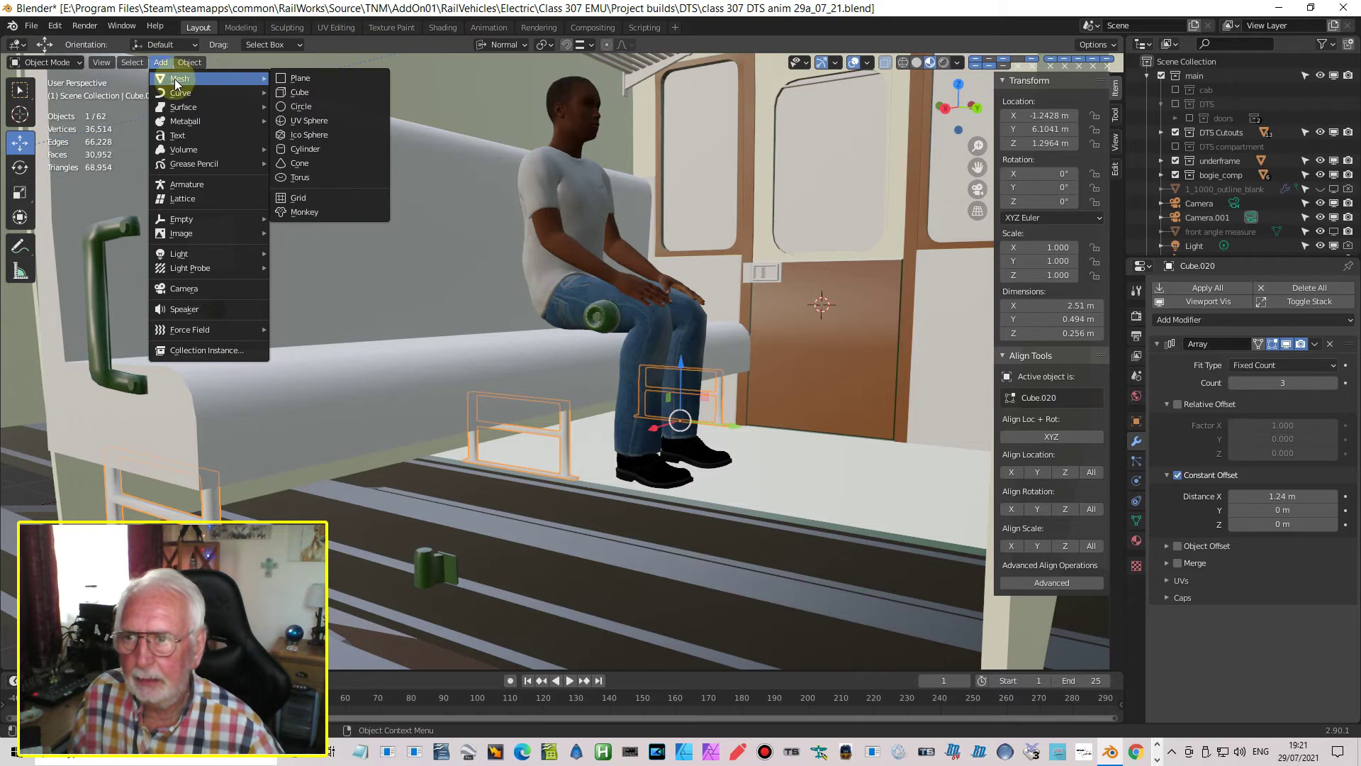
{"action": "left_click", "coordinate": [291, 92]}
{"action": "scroll", "coordinate": [812, 298], "scroll_direction": "down", "scroll_amount": 5}
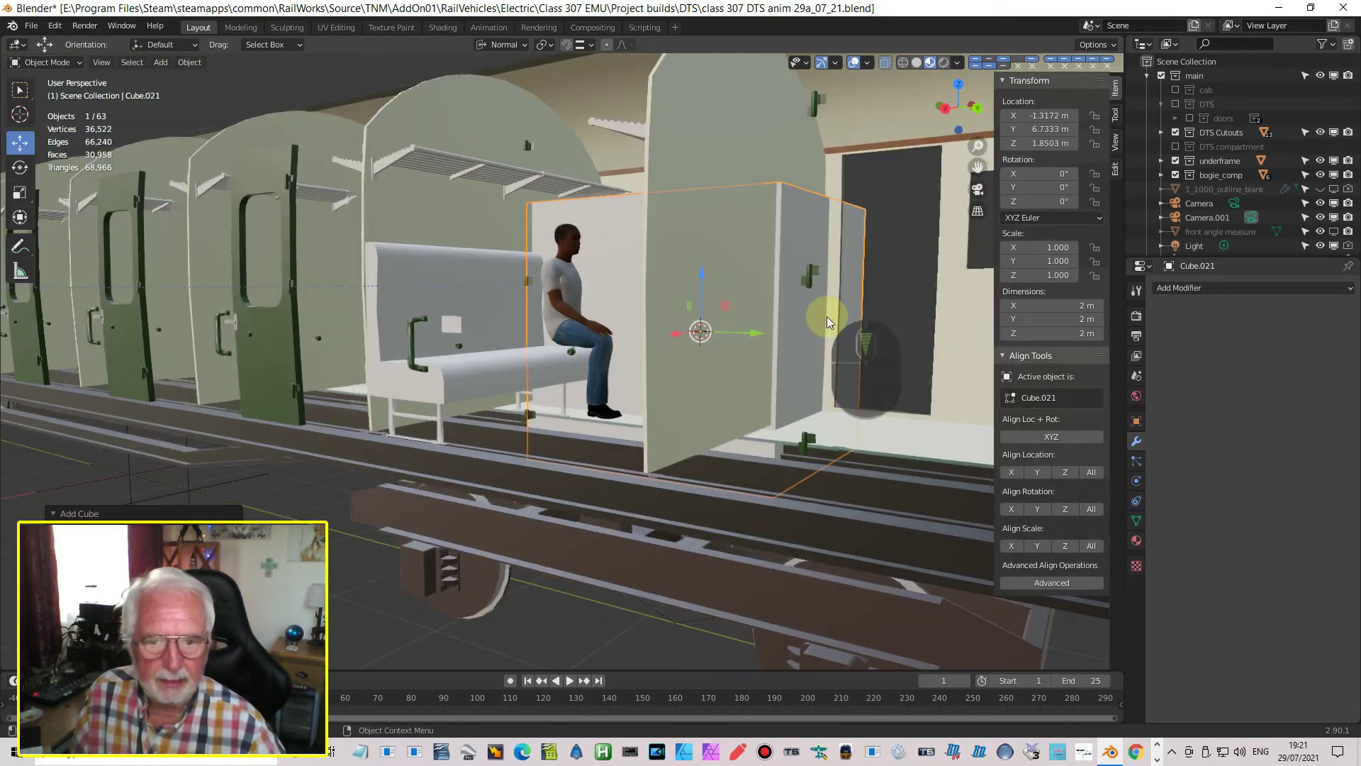
{"action": "scroll", "coordinate": [844, 319], "scroll_direction": "up", "scroll_amount": 2}
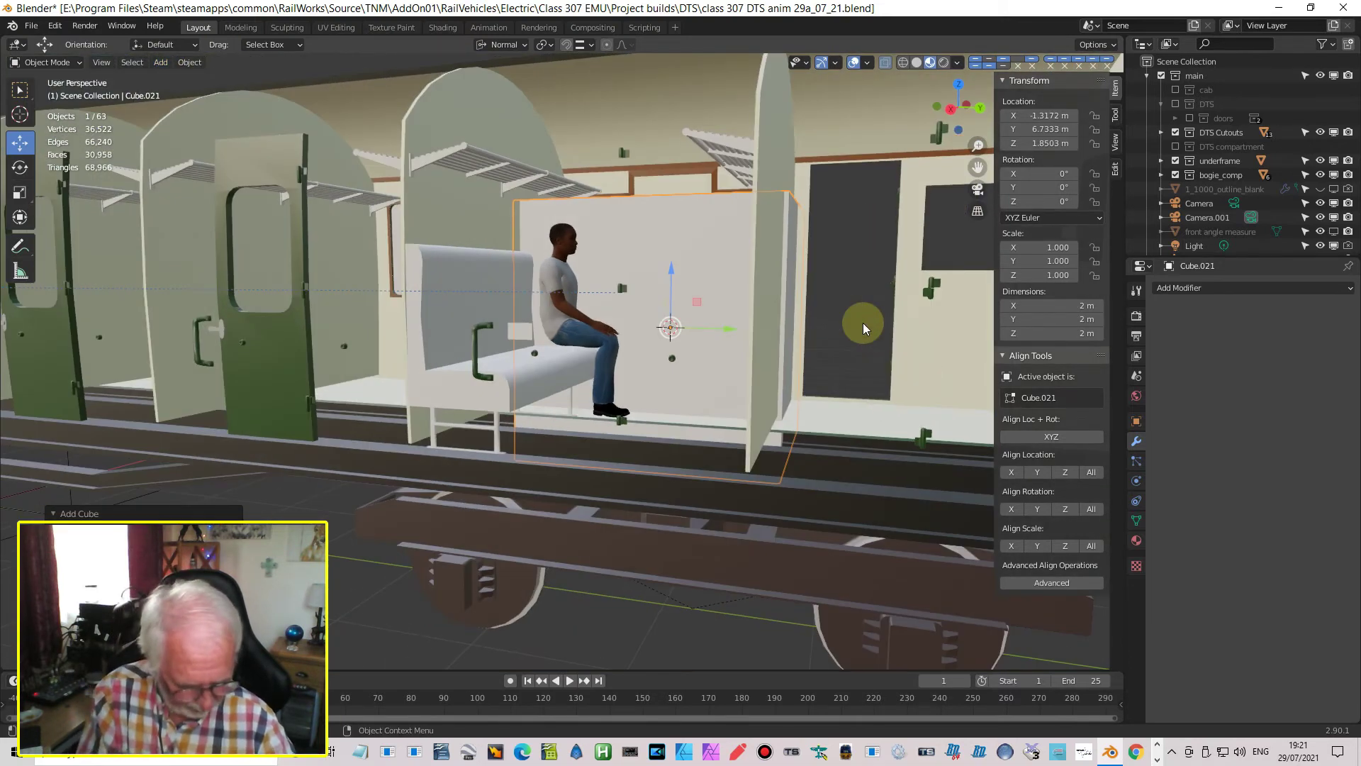
Scale the new cube down to about 0.29 m in side view and lower it to floor level
{"action": "key", "text": "KP_3"}
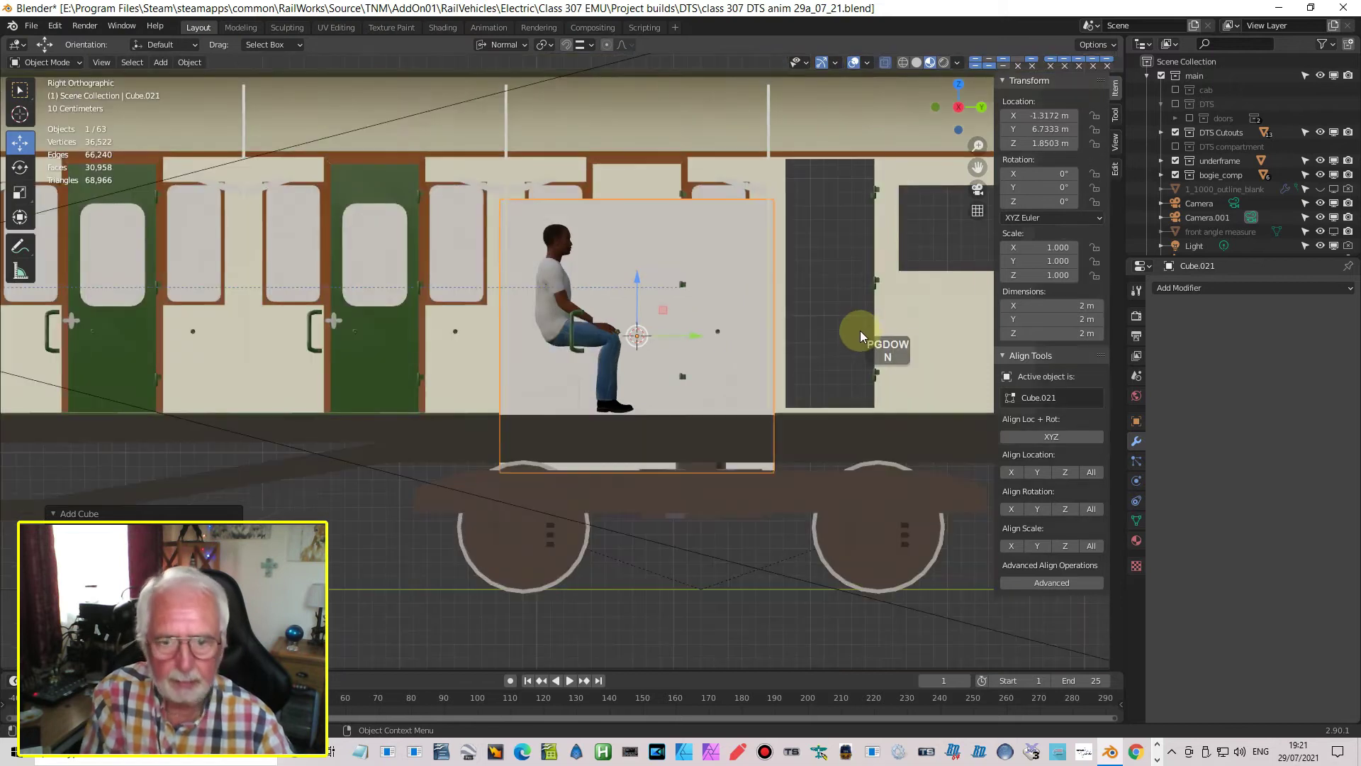
{"action": "key", "text": "s"}
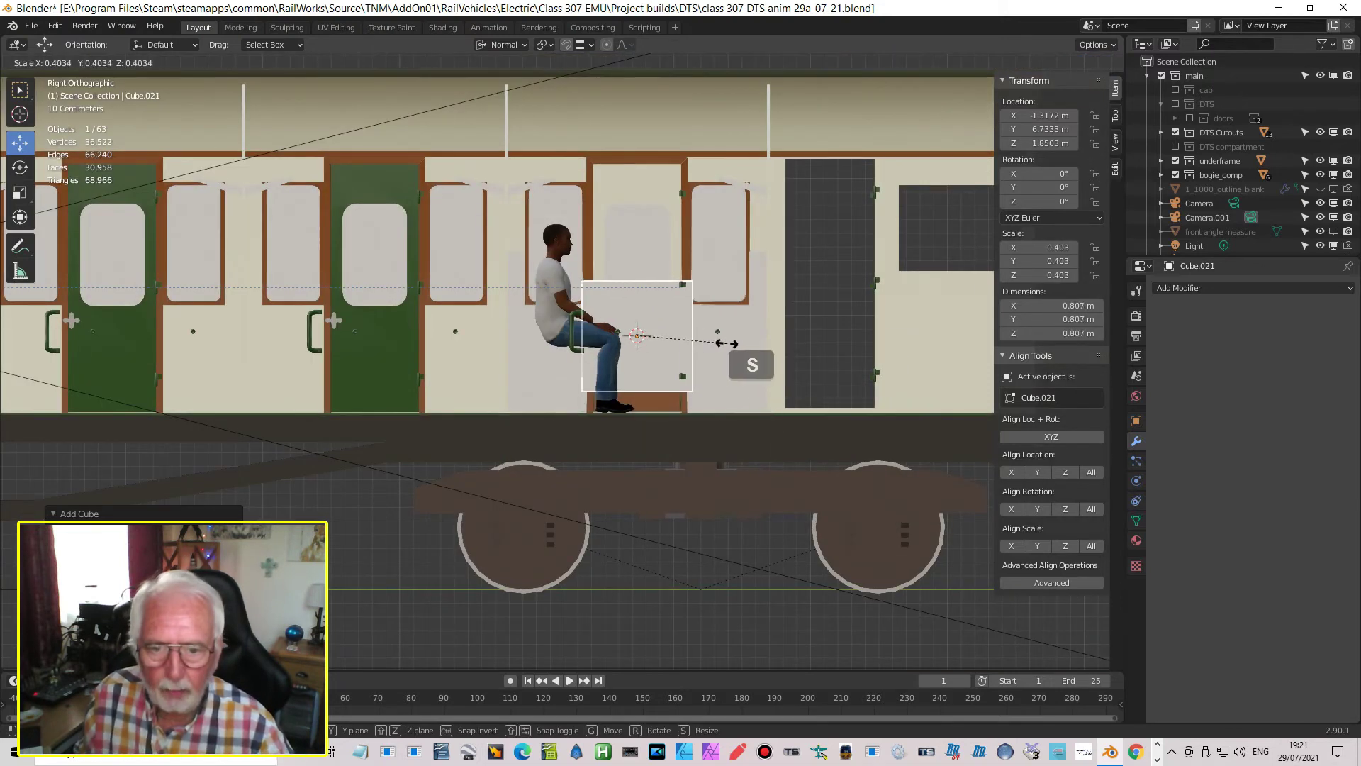
{"action": "left_click", "coordinate": [671, 344]}
{"action": "left_click_drag", "start_coordinate": [636, 280], "coordinate": [640, 337]}
{"action": "scroll", "coordinate": [714, 416], "scroll_direction": "up", "scroll_amount": 9}
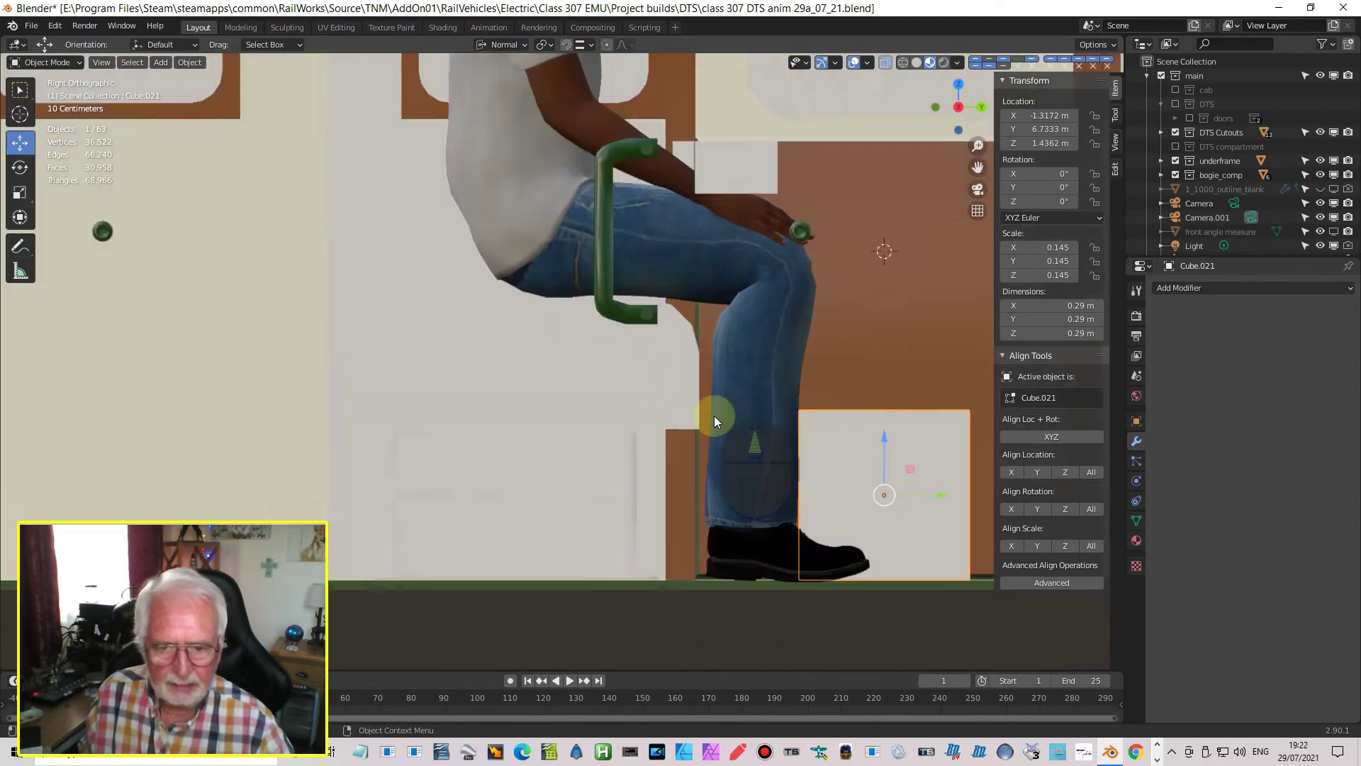
Shrink the cube to about 0.164 m and lower it onto the floor, at about 1.374 m in Z
{"action": "middle_click_drag", "start_coordinate": [777, 426], "coordinate": [508, 244], "text": "shift"}
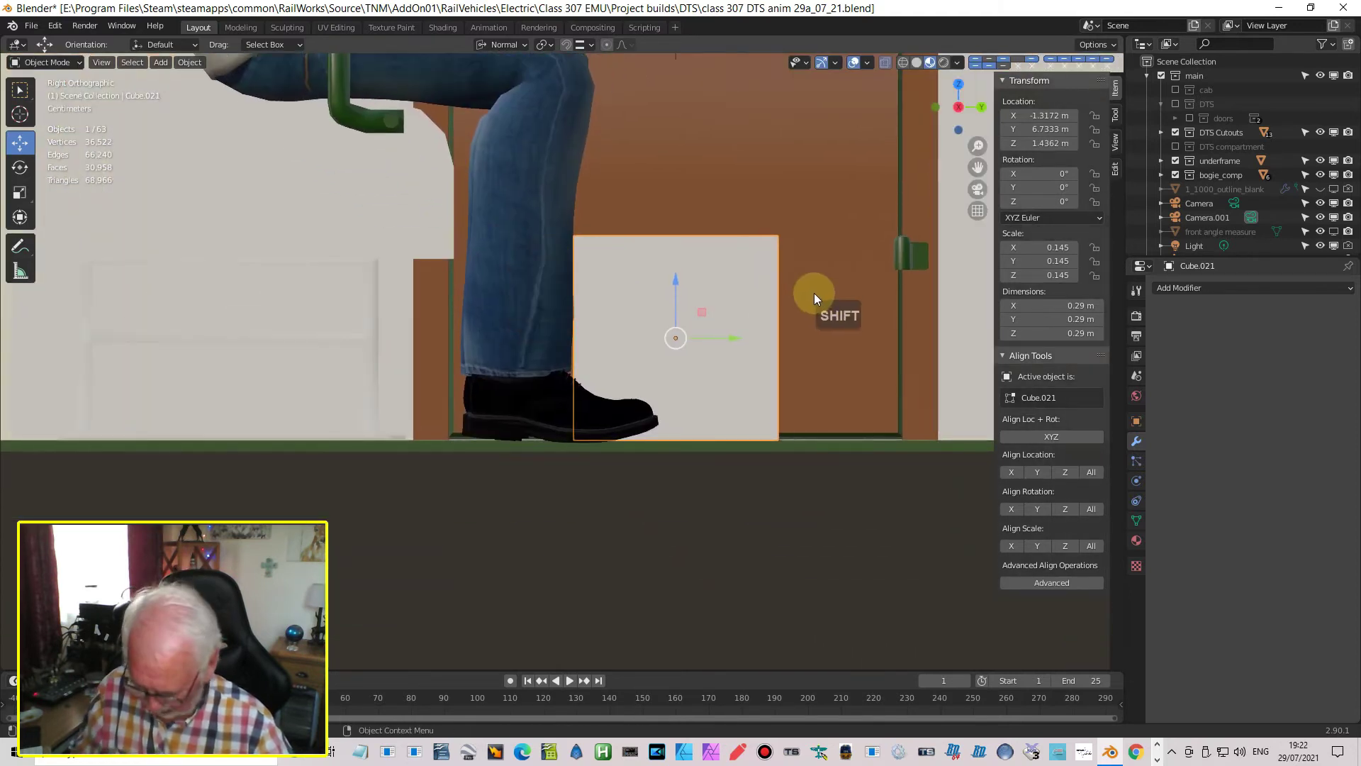
{"action": "key", "text": "s"}
{"action": "left_click", "coordinate": [750, 307]}
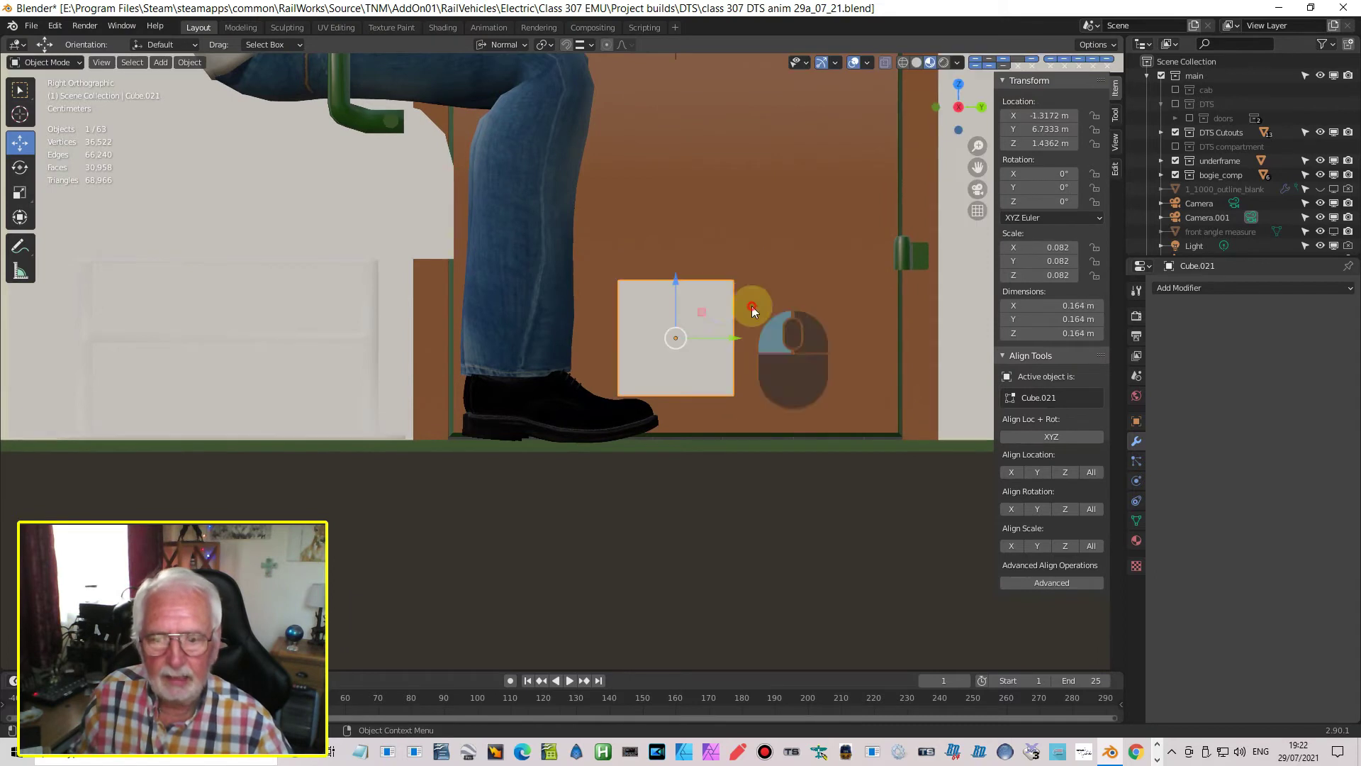
{"action": "left_click_drag", "start_coordinate": [679, 281], "coordinate": [678, 326]}
Shift the cube along X to about -0.502 m and stretch it along X to about 0.343 m
{"action": "middle_click_drag", "start_coordinate": [725, 352], "coordinate": [685, 387]}
{"action": "left_click_drag", "start_coordinate": [892, 241], "coordinate": [758, 359]}
{"action": "key", "text": "s"}
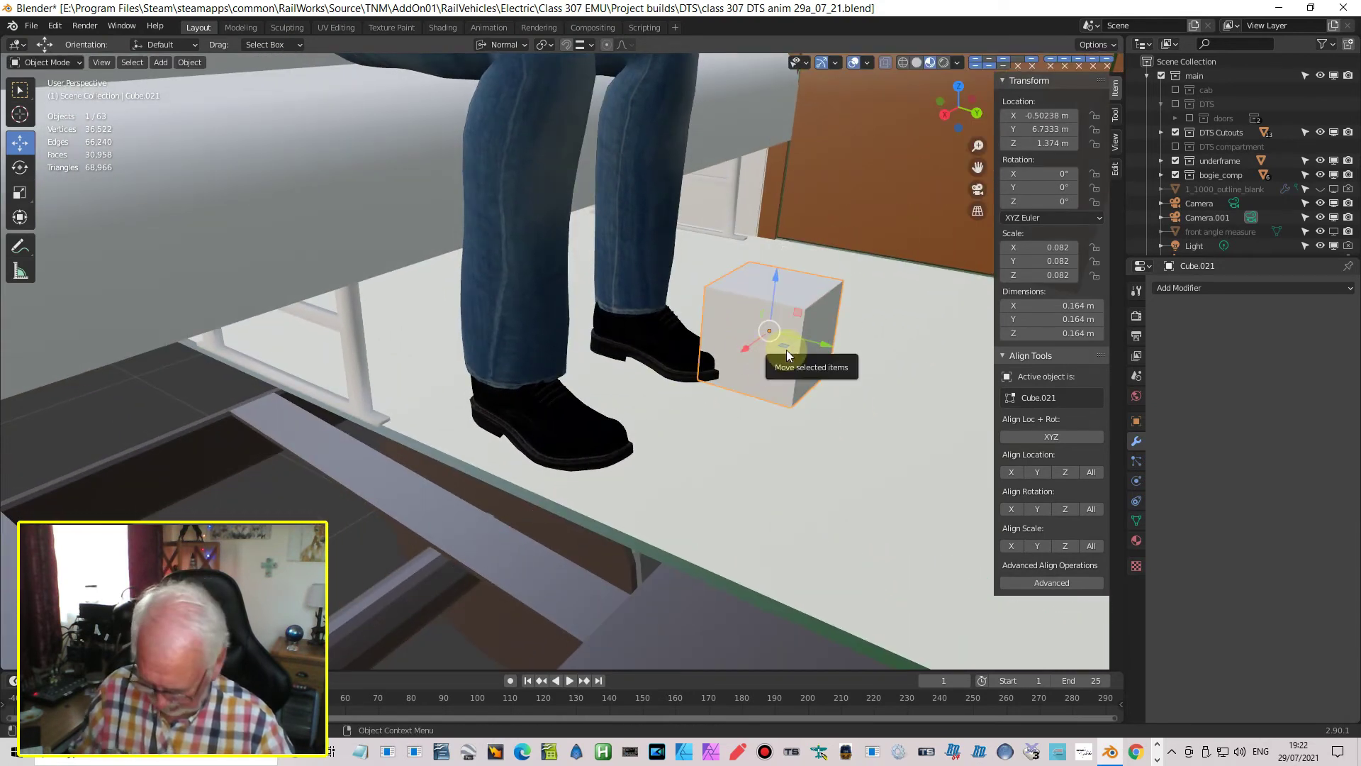
{"action": "key", "text": "x"}
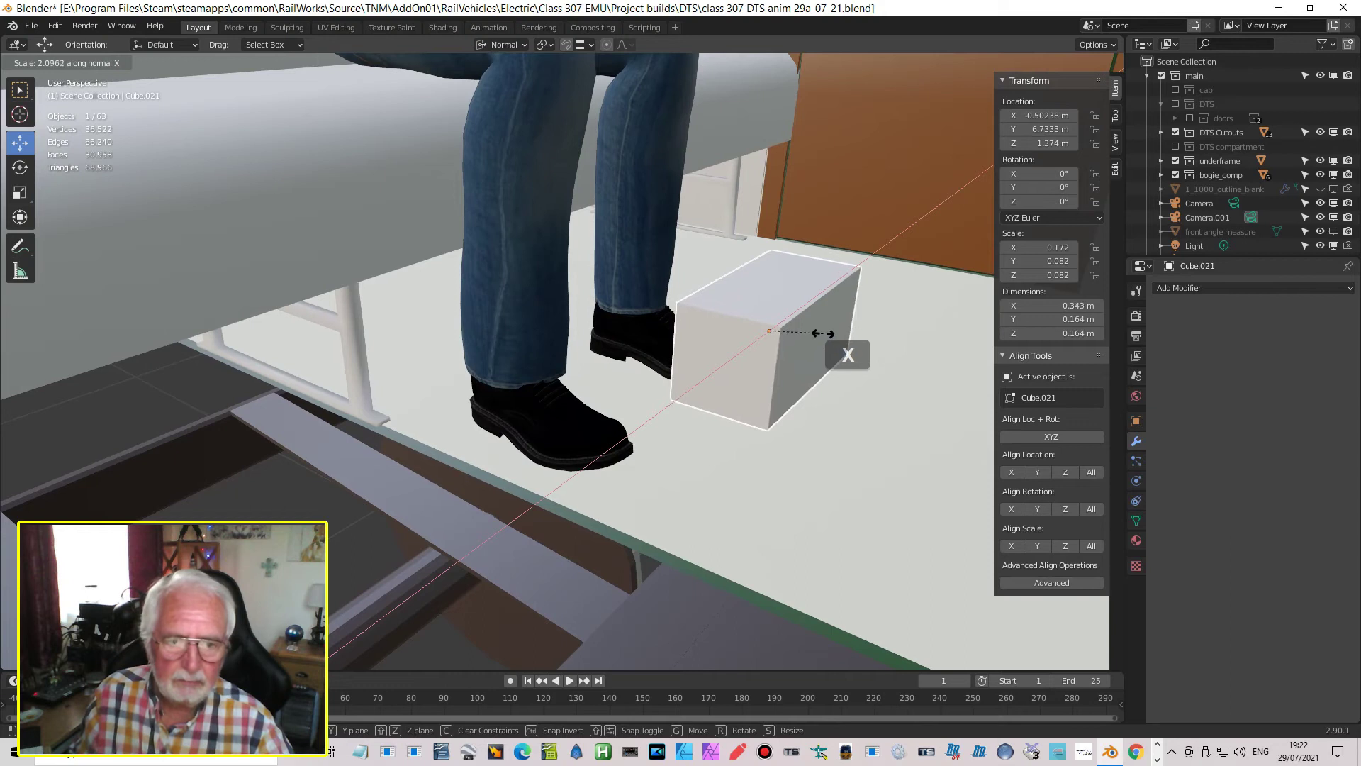
{"action": "left_click", "coordinate": [815, 360]}
Duplicate the box in place and offset the copy along Y to about 6.748 m
{"action": "mouse_move", "coordinate": [815, 360]}
{"action": "middle_mouse_down"}
{"action": "mouse_move", "coordinate": [832, 339]}
{"action": "mouse_move", "coordinate": [815, 352]}
{"action": "middle_mouse_up"}
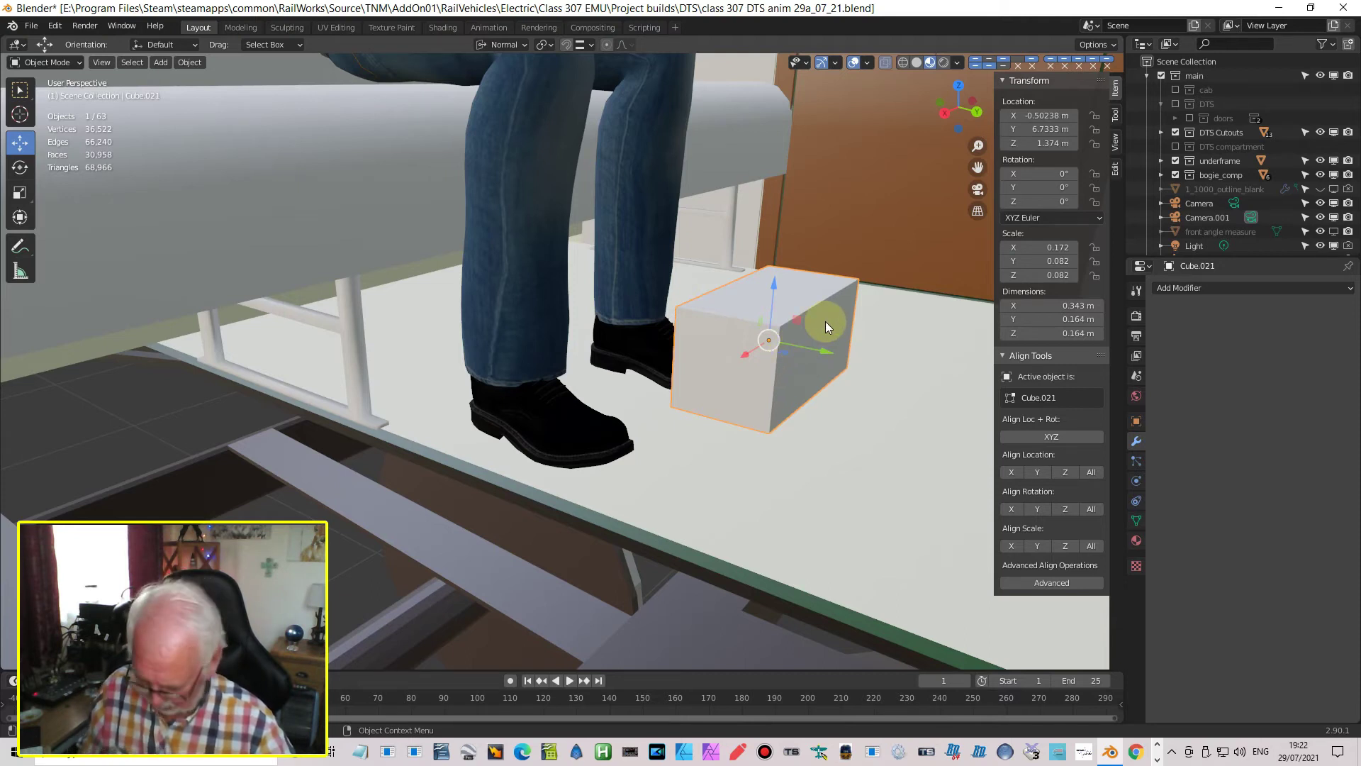
{"action": "key", "text": "shift+d"}
{"action": "key", "text": "Return"}
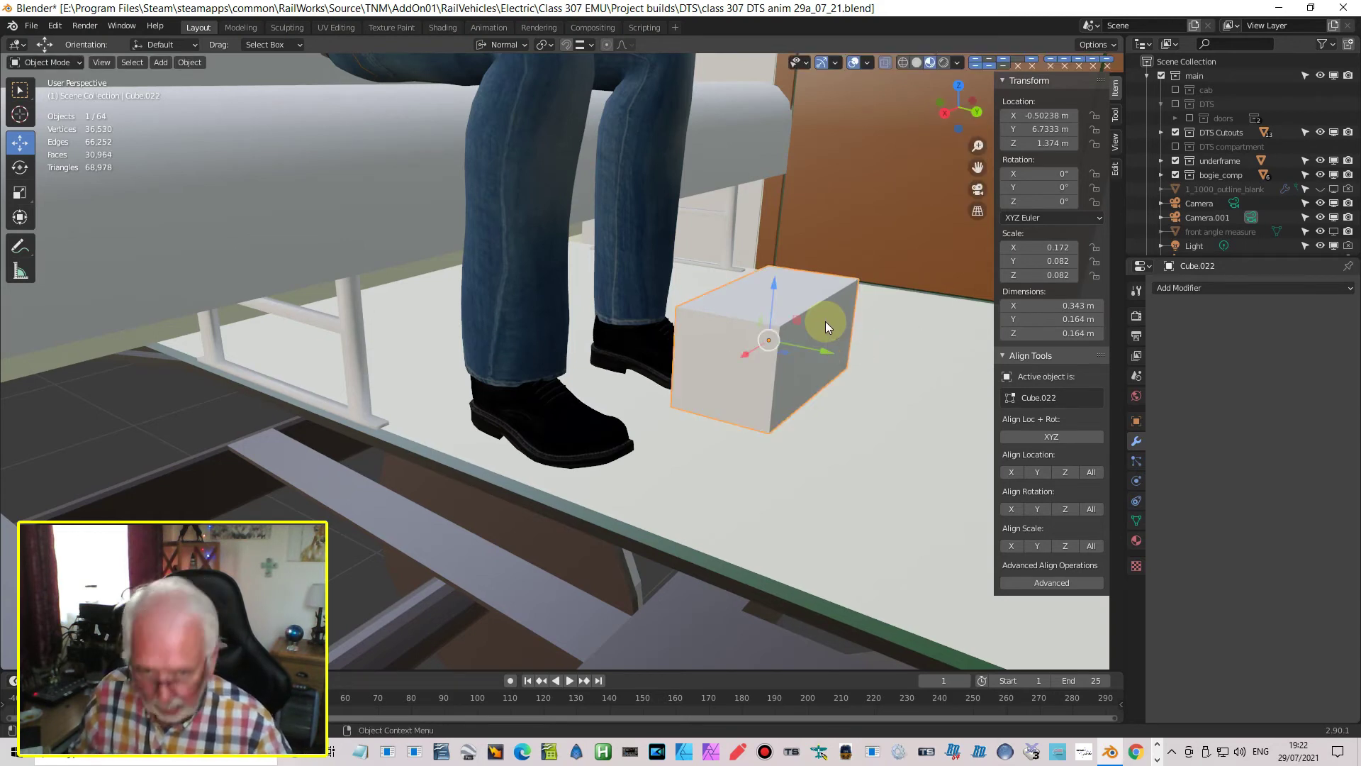
{"action": "left_click_drag", "start_coordinate": [828, 347], "coordinate": [840, 355]}
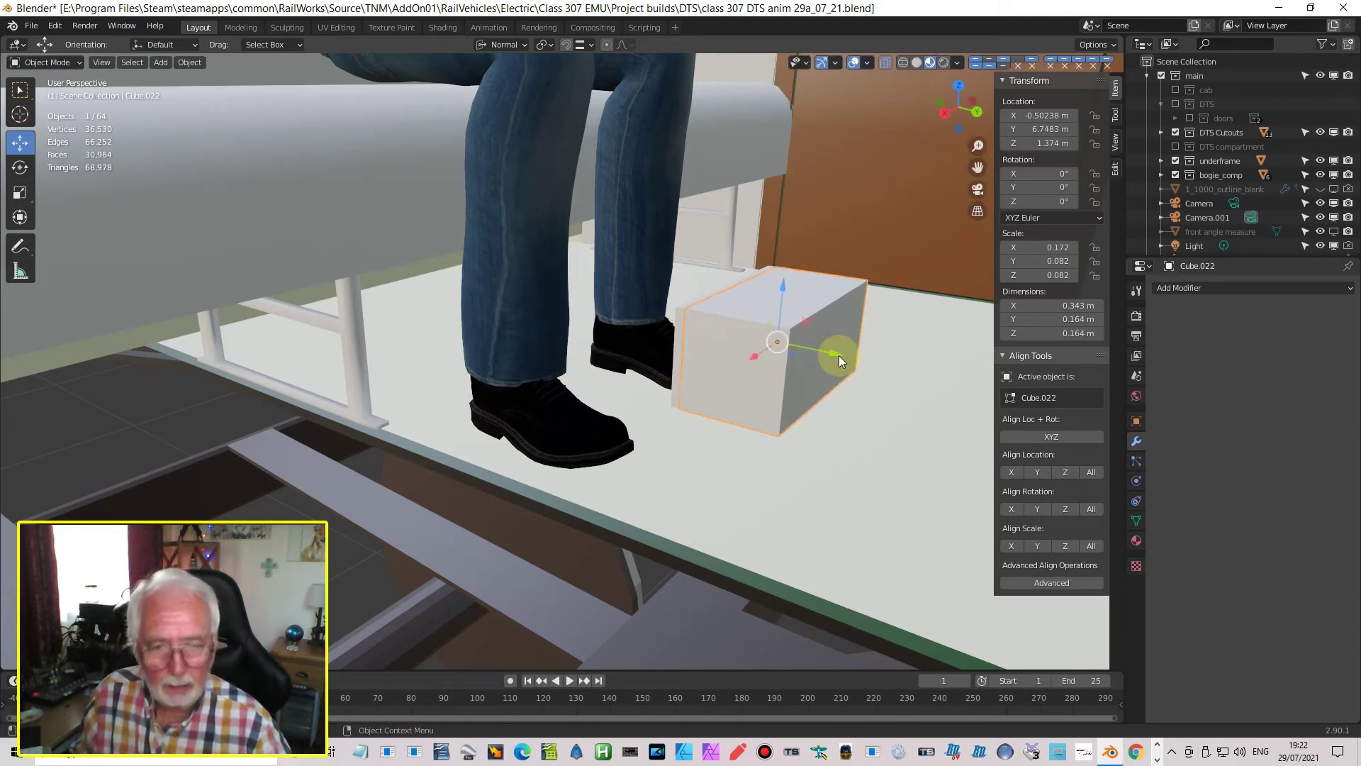
Shrink the copy to about 0.136 m in Z and 0.309 m in X, and nudge it back towards the original box along Y
{"action": "key", "text": "s"}
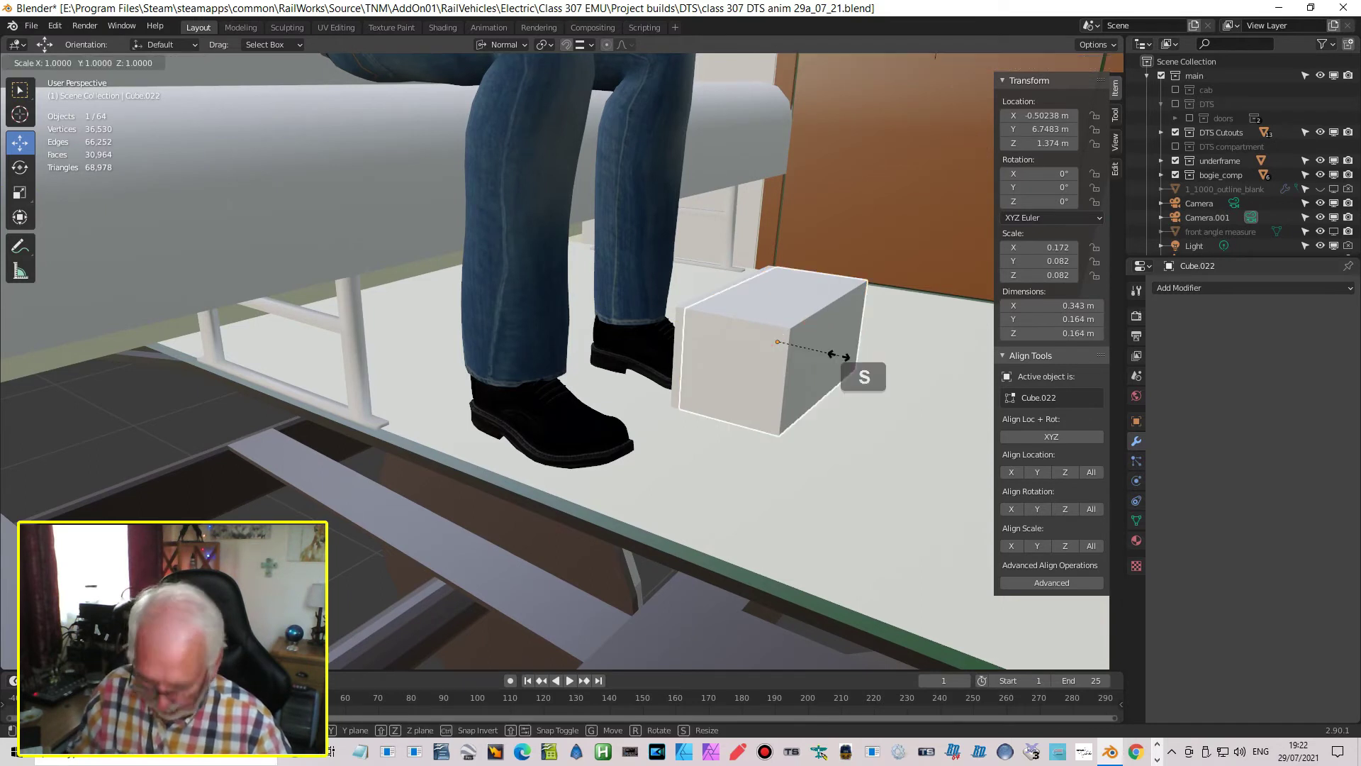
{"action": "key", "text": "z"}
{"action": "key", "text": "z"}
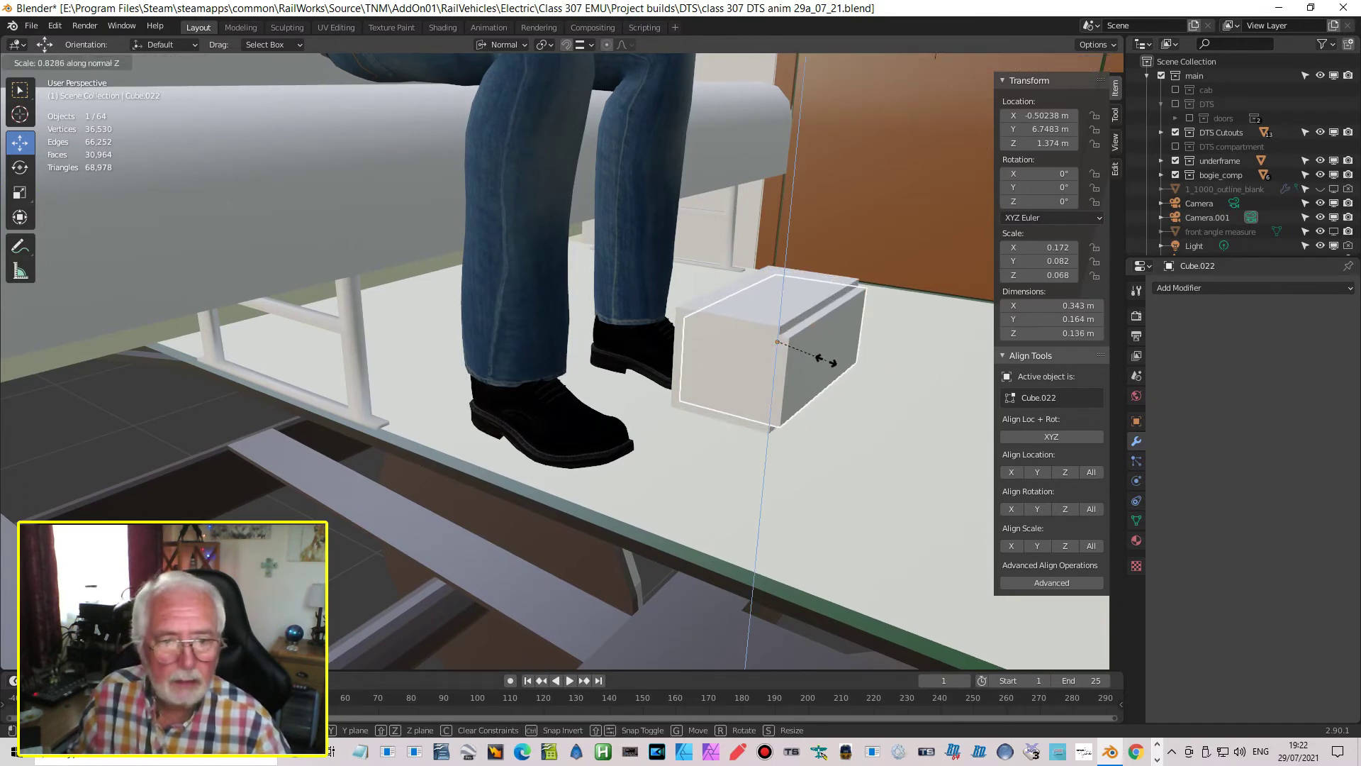
{"action": "left_click", "coordinate": [827, 363]}
{"action": "key", "text": "s"}
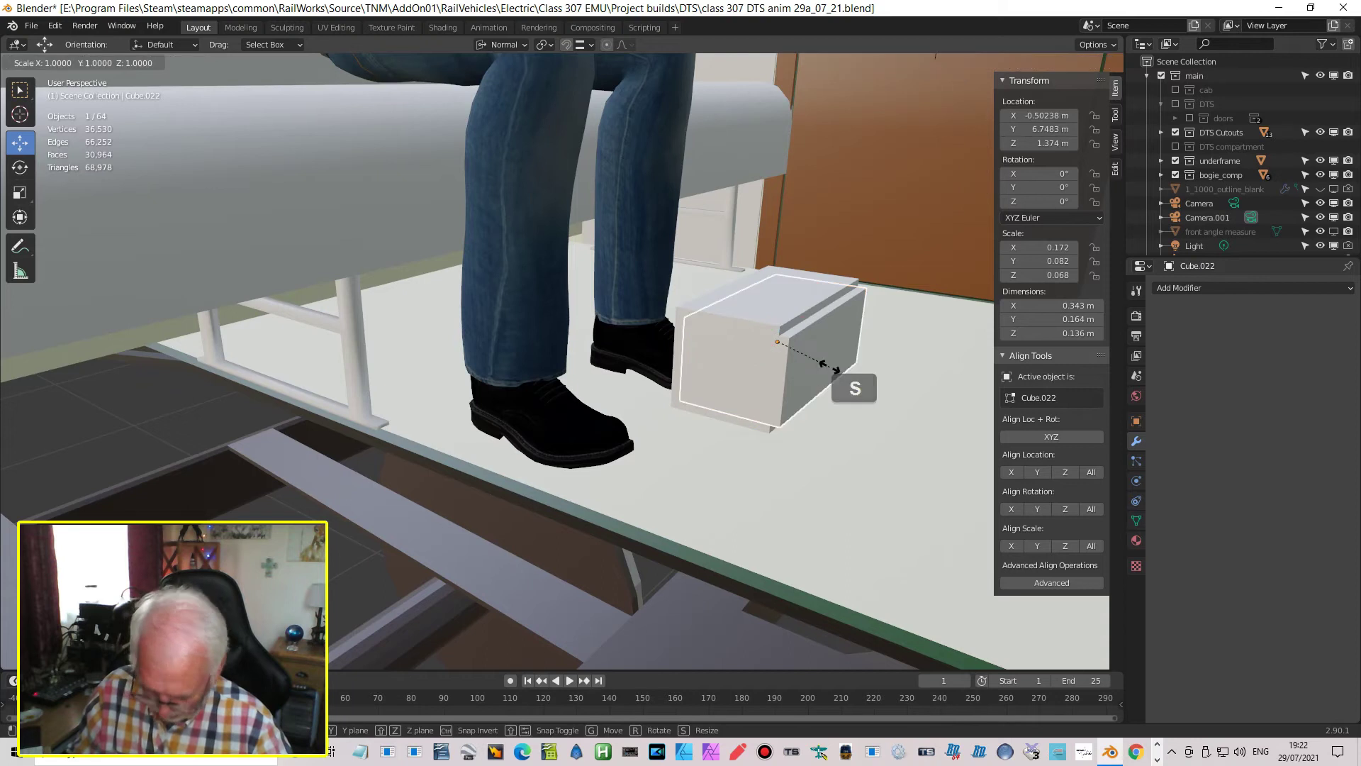
{"action": "key", "text": "x"}
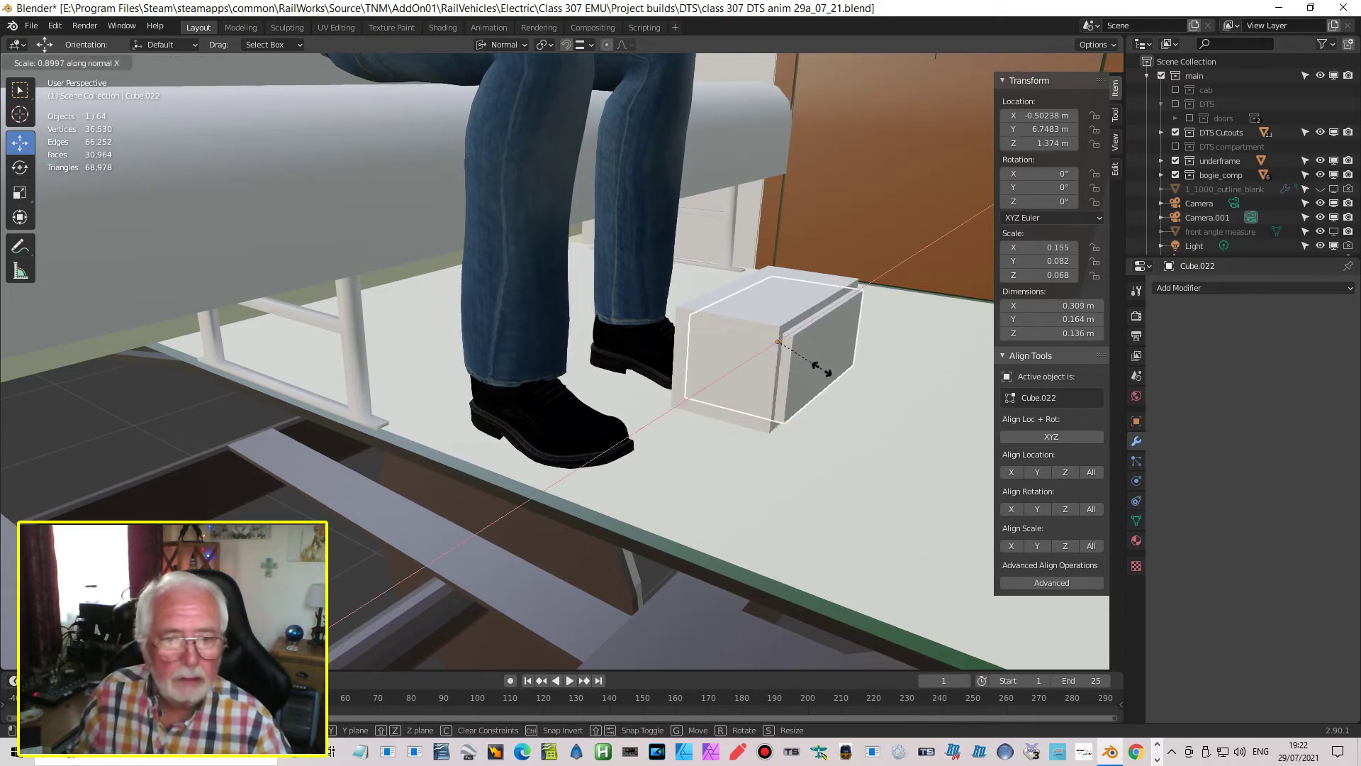
{"action": "left_click", "coordinate": [822, 371]}
{"action": "middle_click_drag", "start_coordinate": [850, 374], "coordinate": [827, 347]}
{"action": "left_click_drag", "start_coordinate": [853, 376], "coordinate": [851, 376]}
Select both boxes together and slide them along Y beneath the seat, with the larger one at about 5.876 m
{"action": "middle_click_drag", "start_coordinate": [824, 407], "coordinate": [742, 417]}
{"action": "left_click", "coordinate": [708, 396], "text": "shift"}
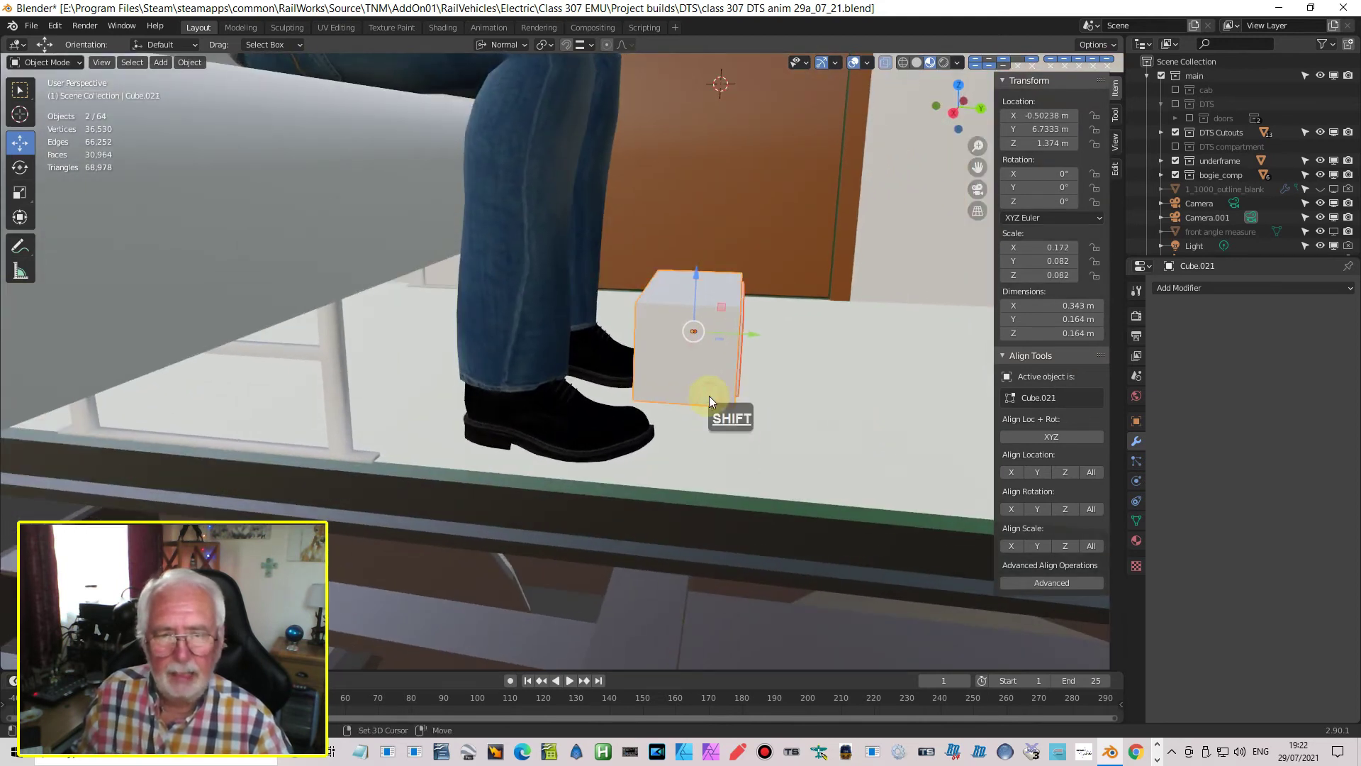
{"action": "left_click_drag", "start_coordinate": [751, 330], "coordinate": [422, 338]}
{"action": "mouse_move", "coordinate": [422, 339]}
{"action": "middle_mouse_down"}
{"action": "mouse_move", "coordinate": [393, 328]}
{"action": "mouse_move", "coordinate": [450, 321]}
{"action": "mouse_move", "coordinate": [415, 333]}
{"action": "middle_mouse_up"}
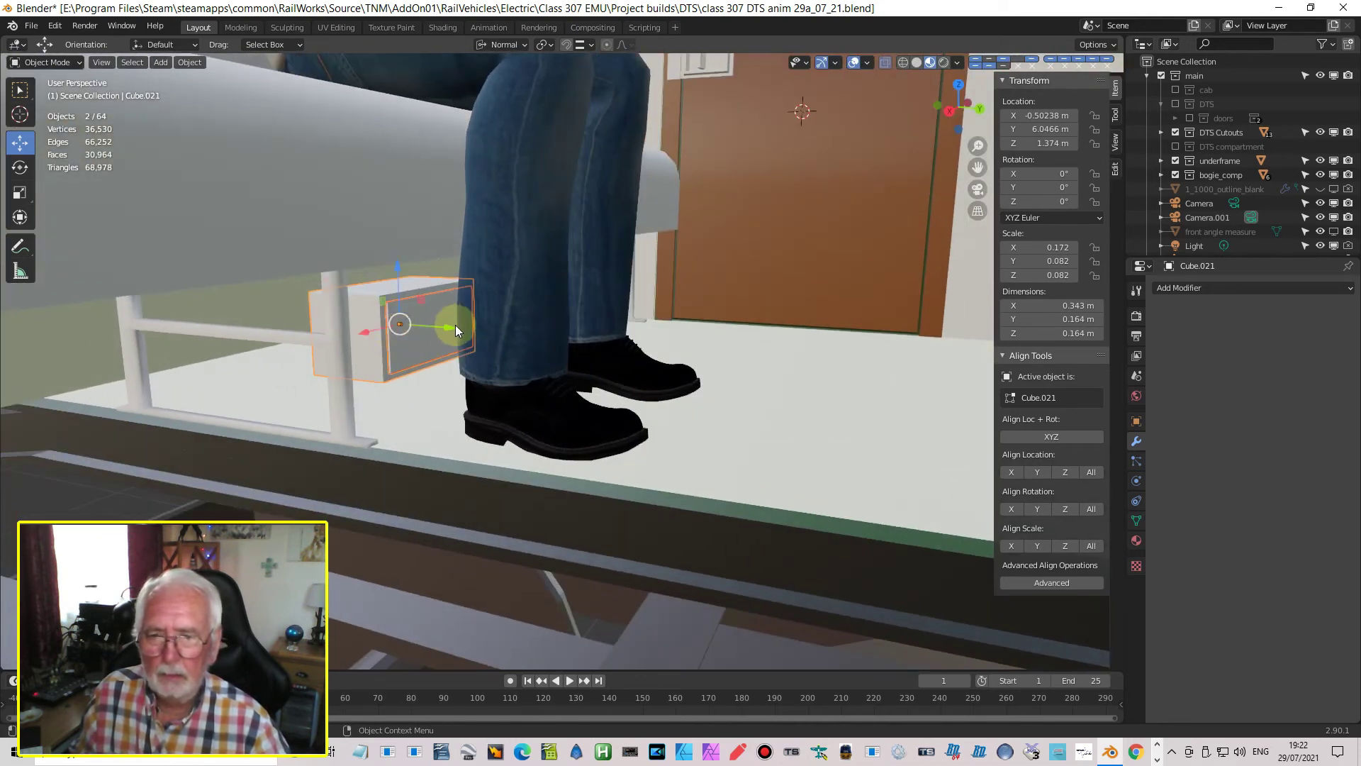
{"action": "left_click_drag", "start_coordinate": [453, 325], "coordinate": [390, 327]}
Scale both boxes in Z so the larger is about 0.204 m high, and raise them to about 1.392 m in Z
{"action": "scroll", "coordinate": [475, 331], "scroll_direction": "up", "scroll_amount": 3}
{"action": "middle_click_drag", "start_coordinate": [475, 330], "coordinate": [555, 334]}
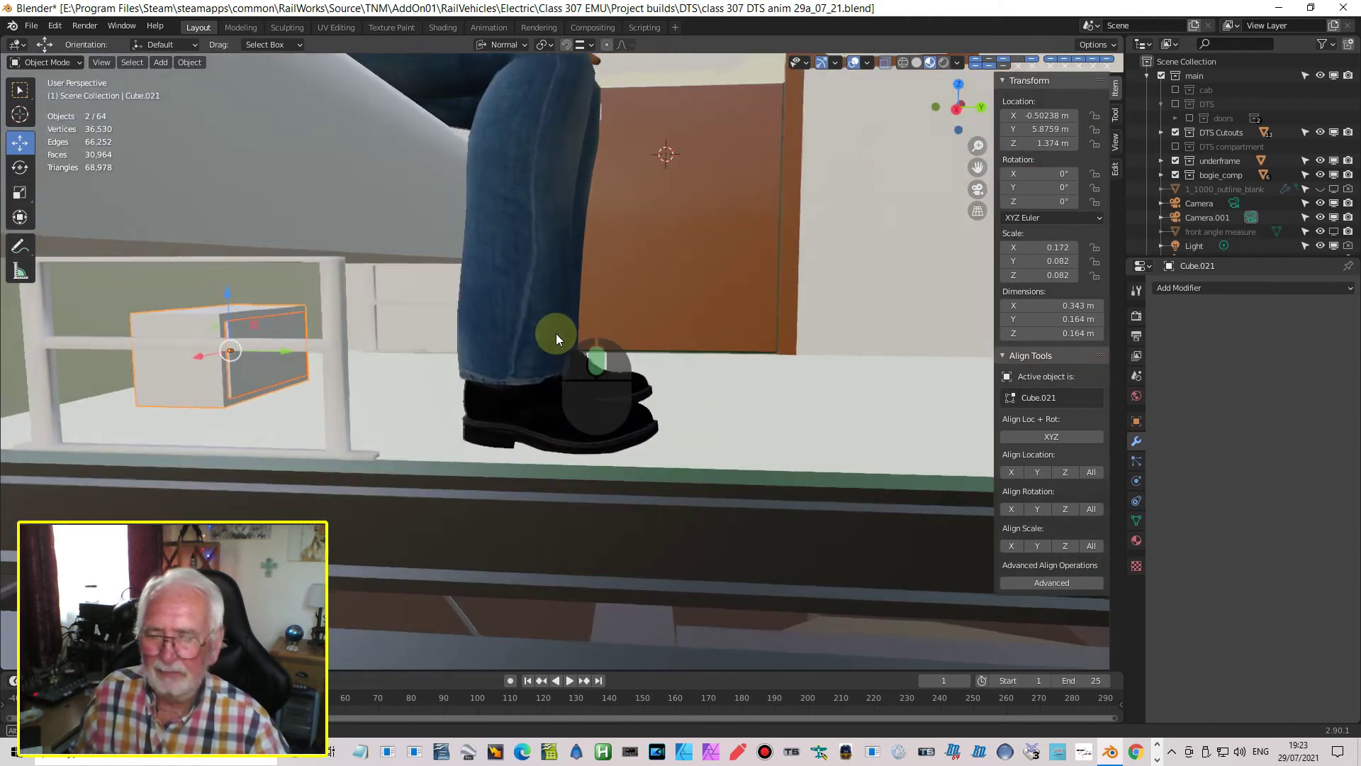
{"action": "middle_click_drag", "start_coordinate": [397, 320], "coordinate": [318, 306], "text": "shift"}
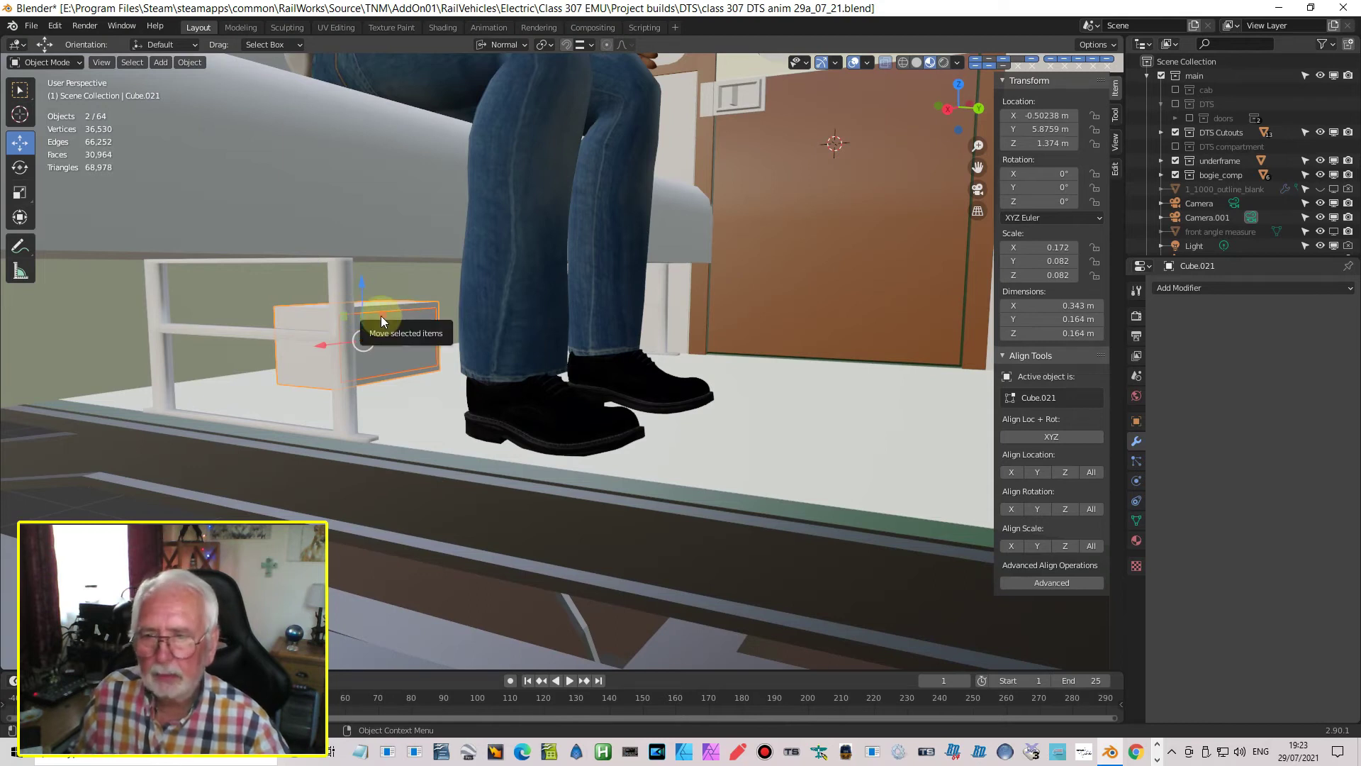
{"action": "middle_click_drag", "start_coordinate": [335, 330], "coordinate": [420, 340]}
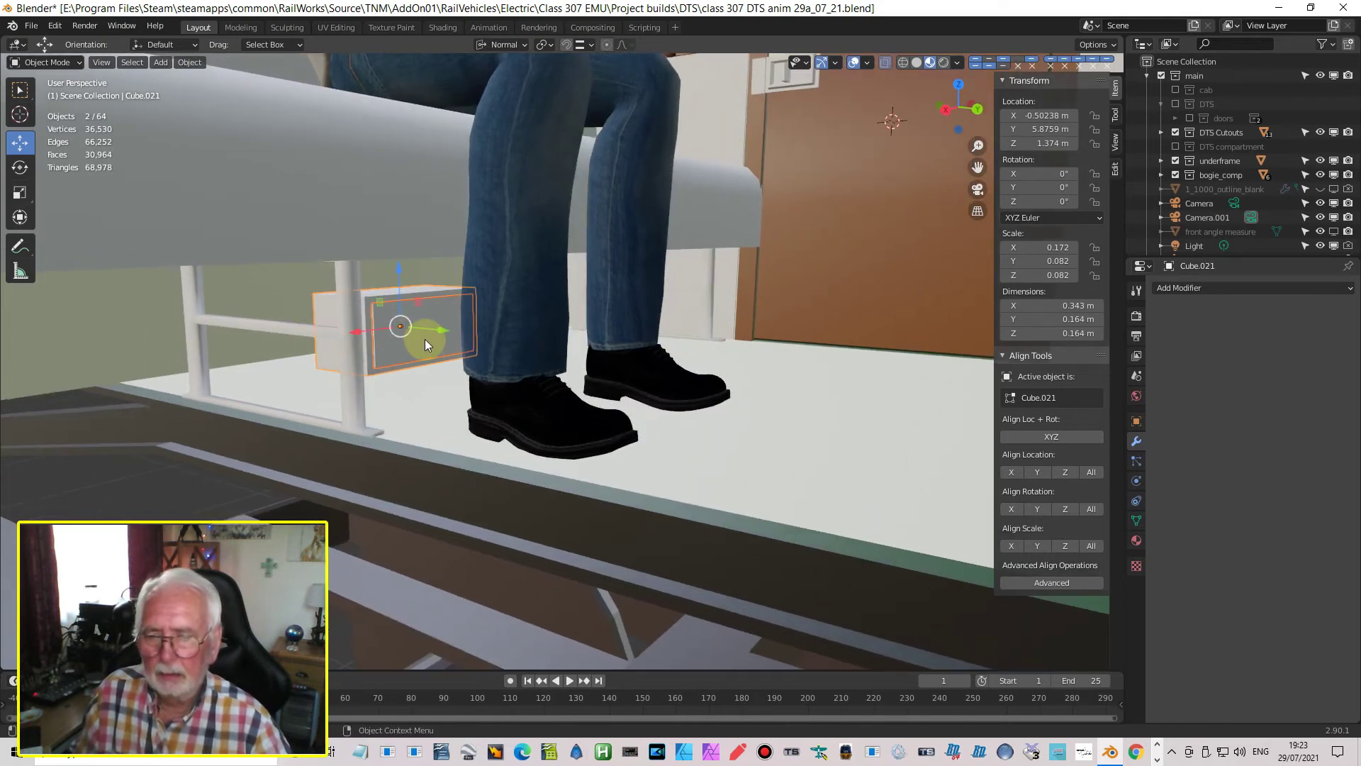
{"action": "key", "text": "s"}
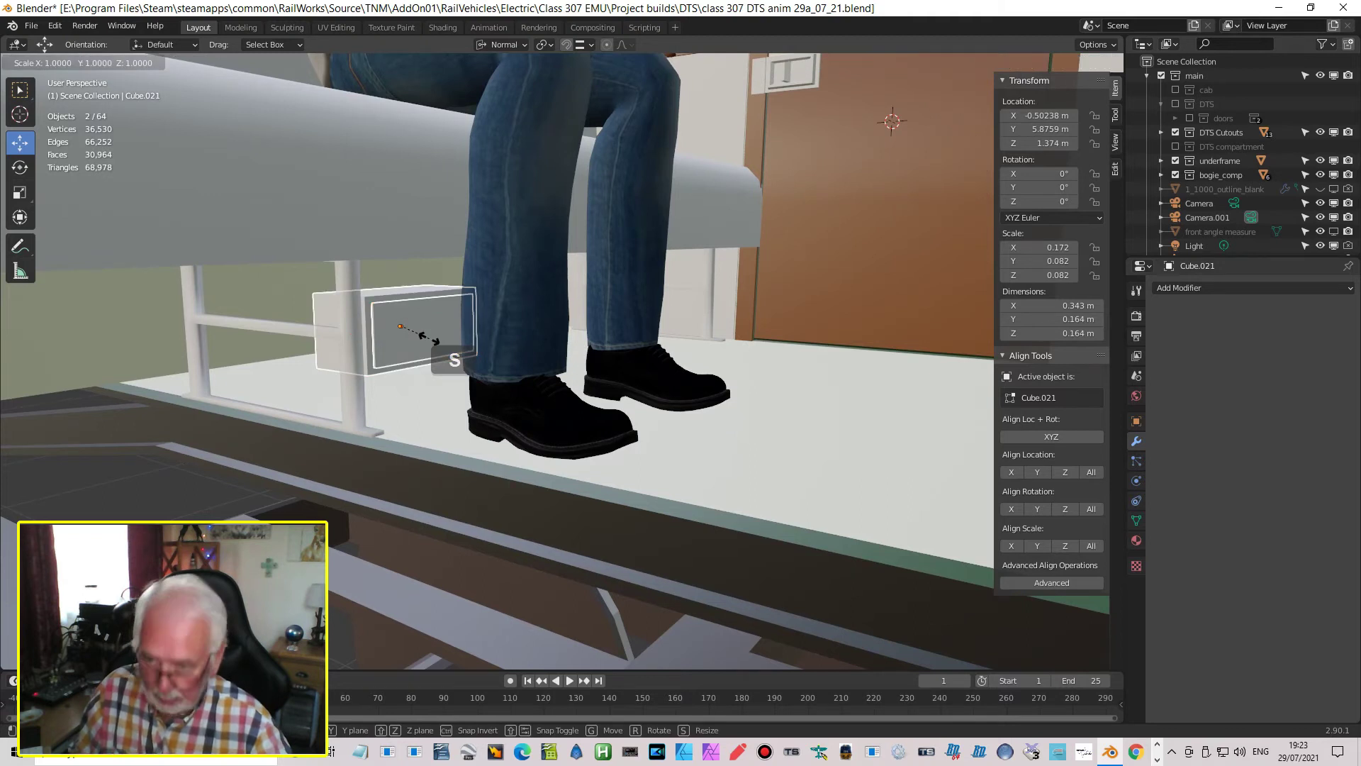
{"action": "key", "text": "z"}
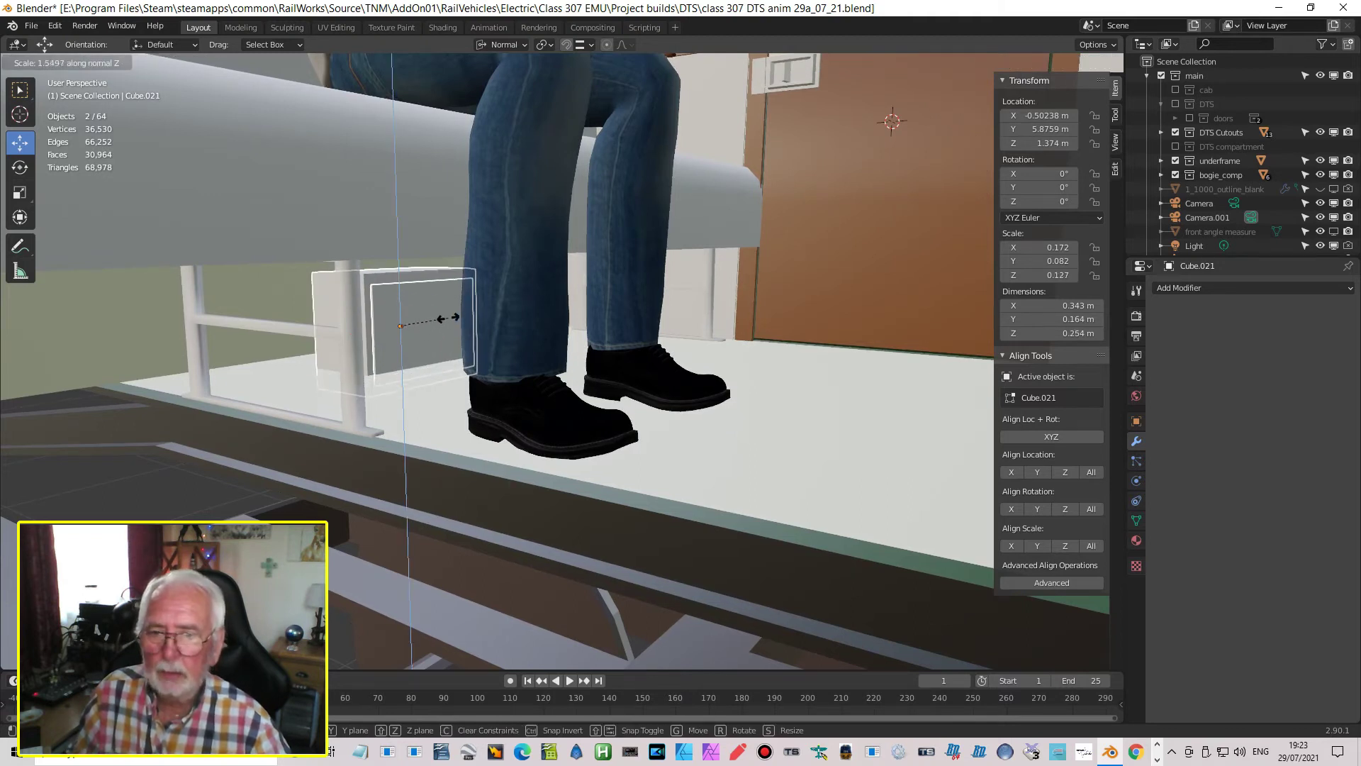
{"action": "left_click", "coordinate": [435, 320]}
{"action": "left_click_drag", "start_coordinate": [401, 280], "coordinate": [397, 262]}
Stretch both boxes along X until the larger one is about 0.775 m long
{"action": "middle_click_drag", "start_coordinate": [476, 292], "coordinate": [425, 304]}
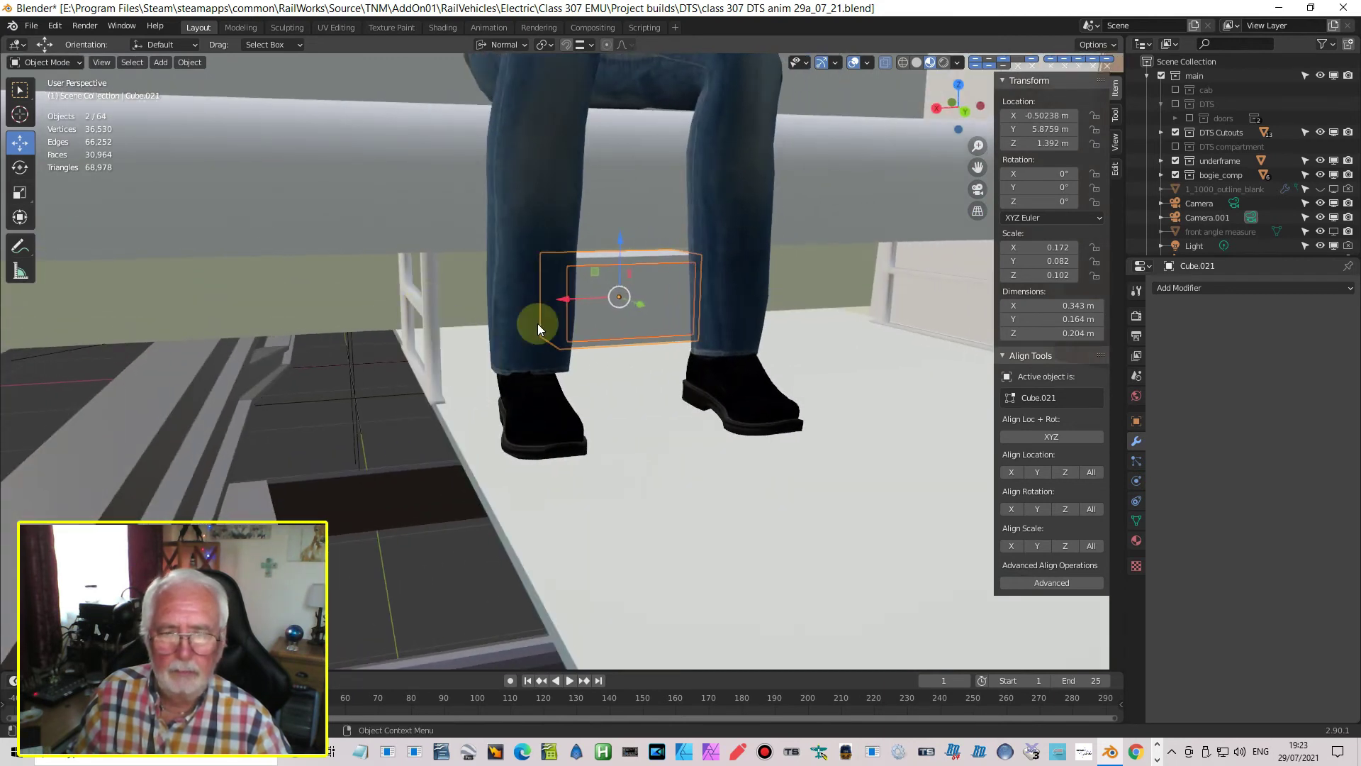
{"action": "scroll", "coordinate": [634, 335], "scroll_direction": "up", "scroll_amount": 3}
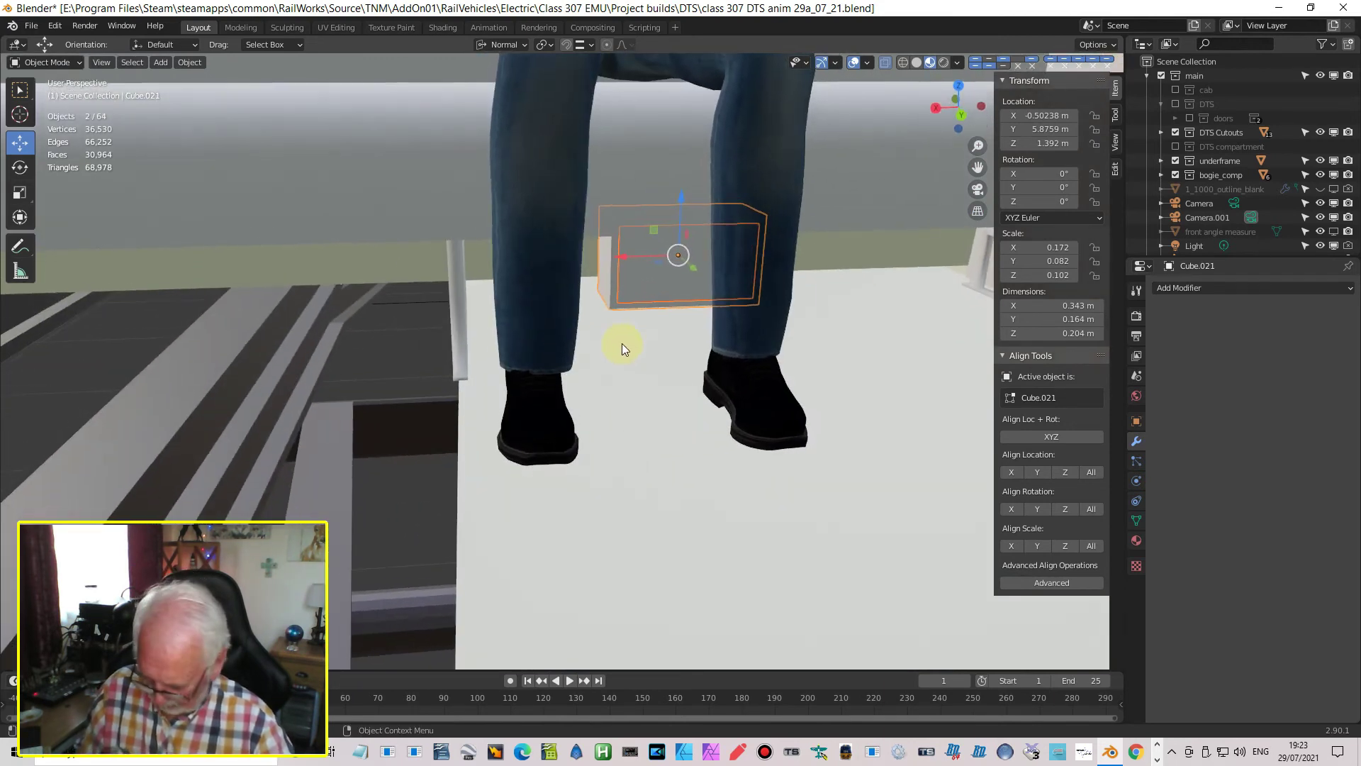
{"action": "key", "text": "s"}
{"action": "key", "text": "x"}
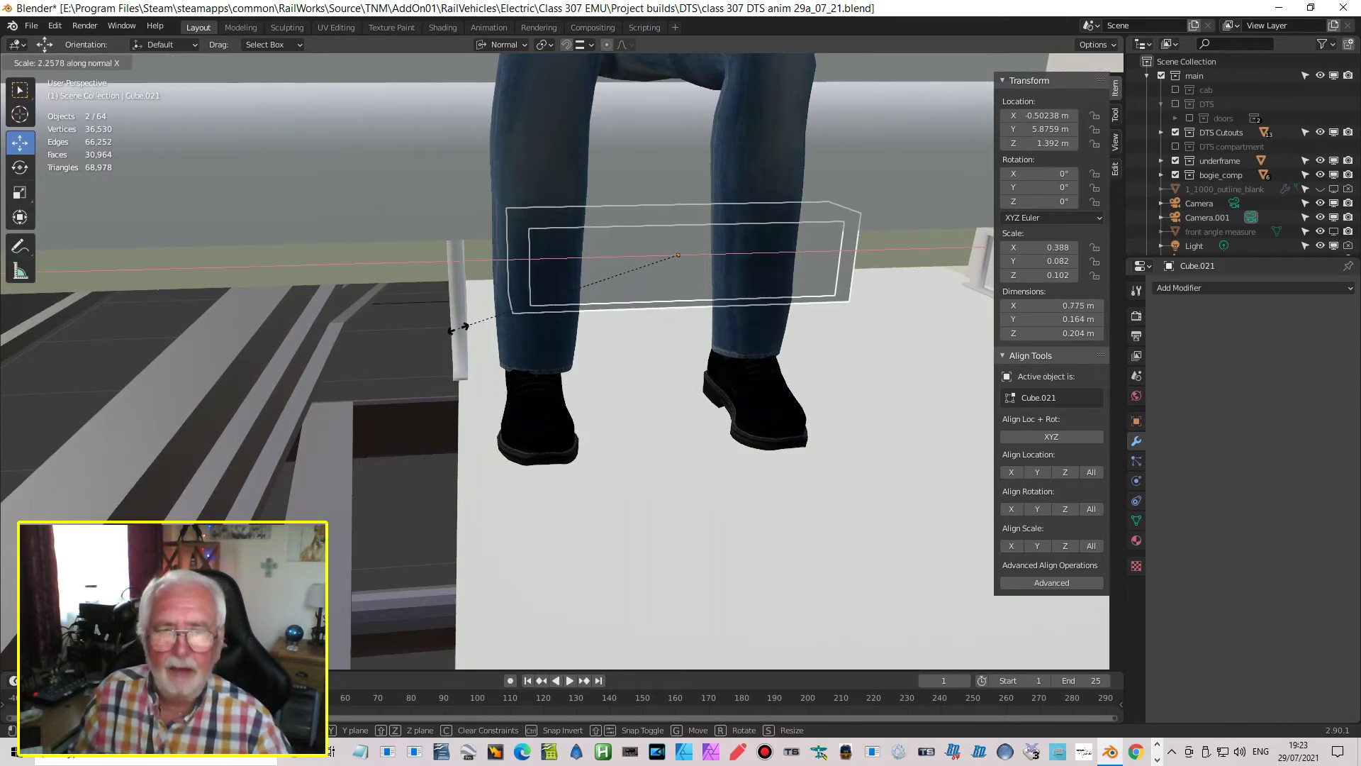
{"action": "left_click", "coordinate": [461, 330]}
Select only the smaller front box and lengthen it along X to about 0.71 m
{"action": "middle_click_drag", "start_coordinate": [647, 322], "coordinate": [670, 302]}
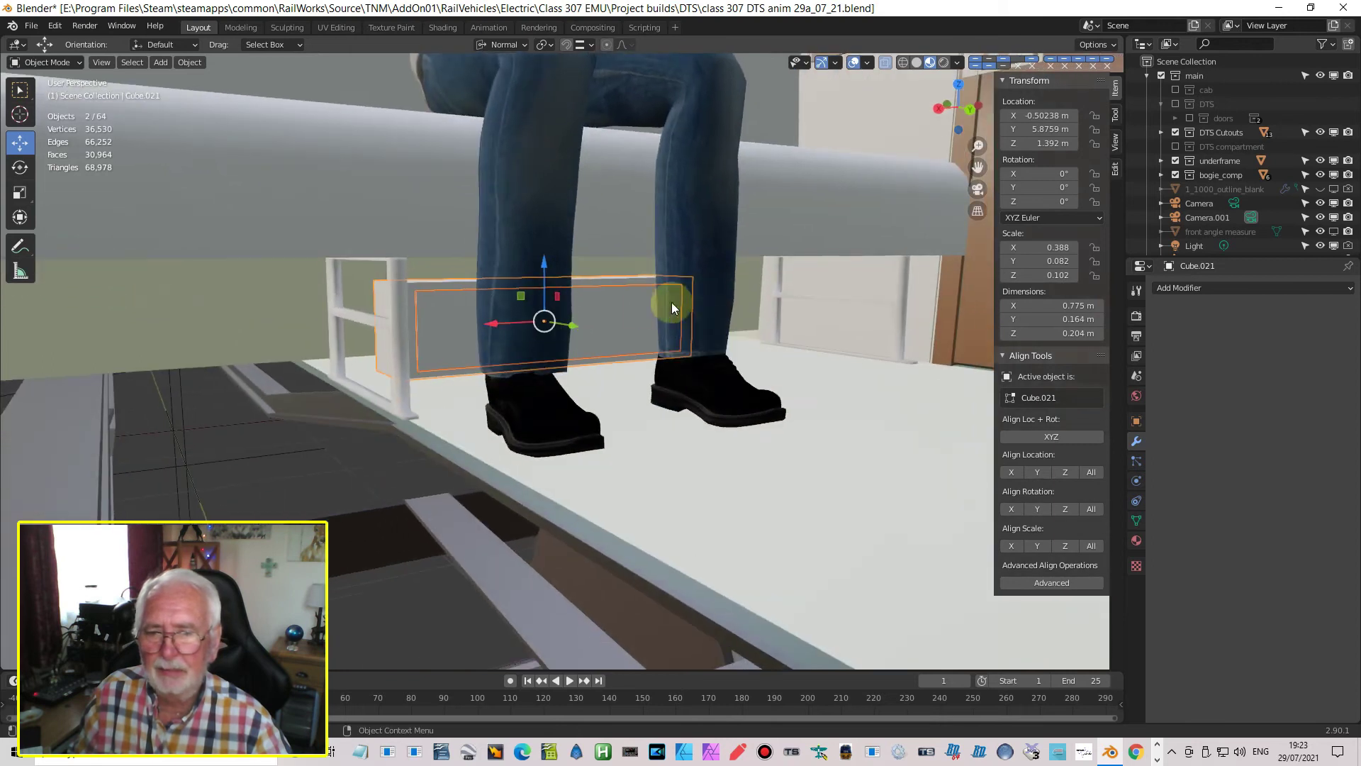
{"action": "left_click", "coordinate": [614, 321]}
{"action": "middle_click_drag", "start_coordinate": [501, 326], "coordinate": [668, 333]}
{"action": "key", "text": "s"}
{"action": "key", "text": "x"}
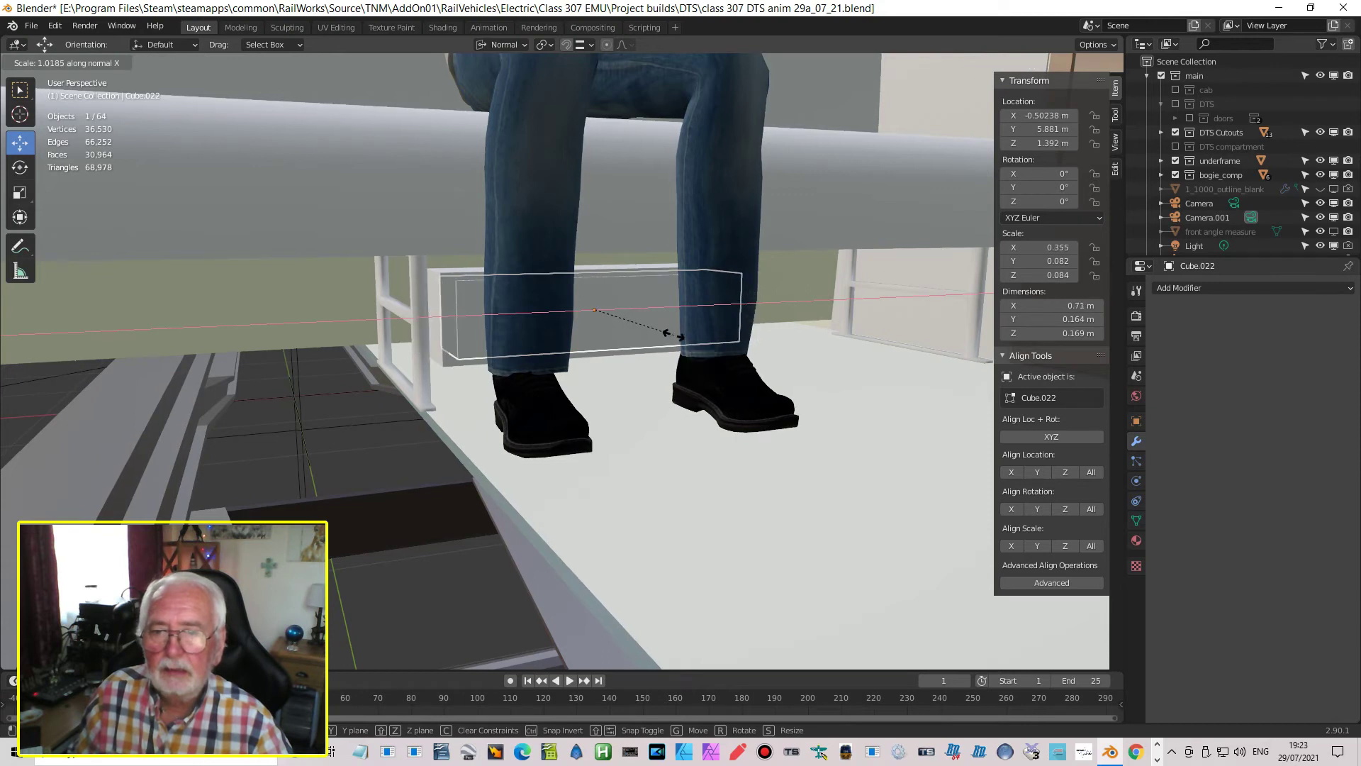
{"action": "left_click", "coordinate": [673, 335]}
Widen the front box further along X to about 0.738 m for a narrower margin around its face
{"action": "middle_click_drag", "start_coordinate": [674, 334], "coordinate": [705, 299]}
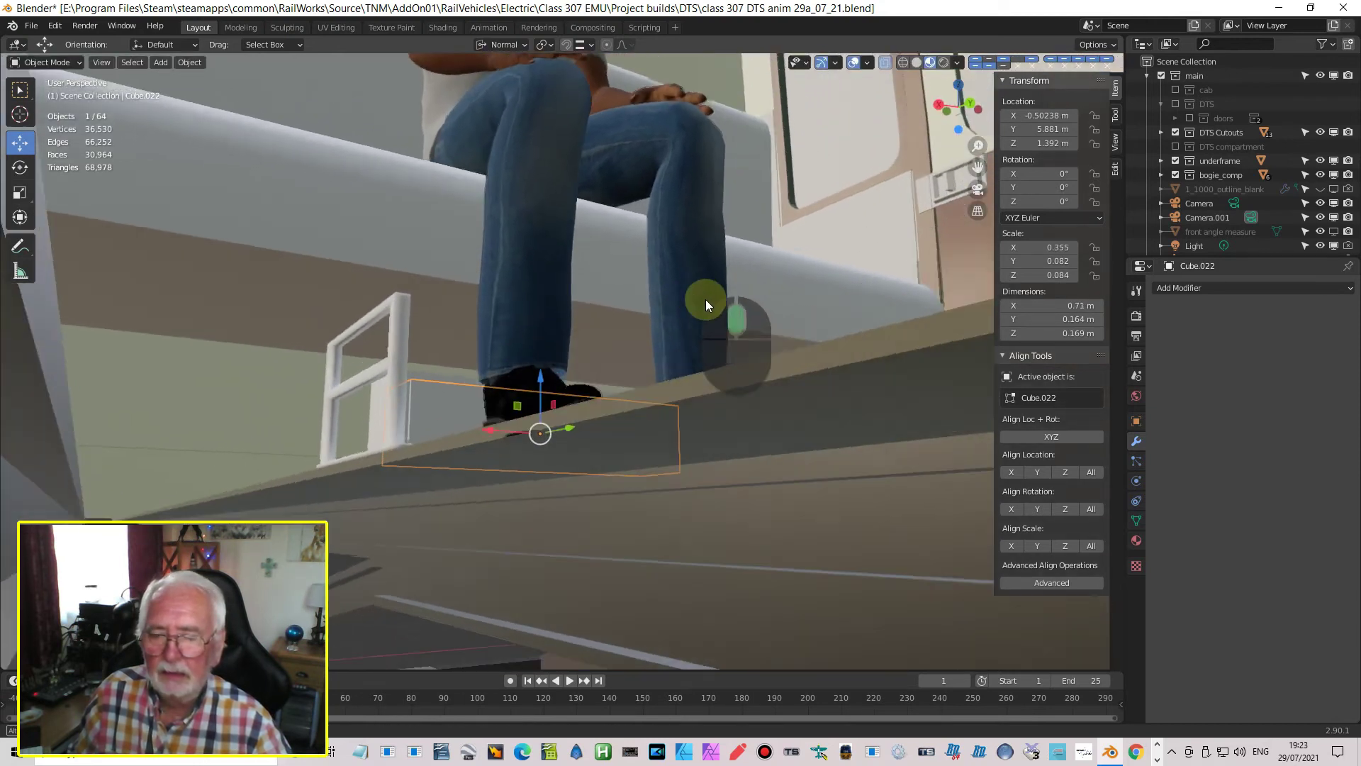
{"action": "scroll", "coordinate": [390, 364], "scroll_direction": "up", "scroll_amount": 2}
{"action": "scroll", "coordinate": [392, 361], "scroll_direction": "up", "scroll_amount": 2}
{"action": "middle_click_drag", "start_coordinate": [392, 361], "coordinate": [604, 402]}
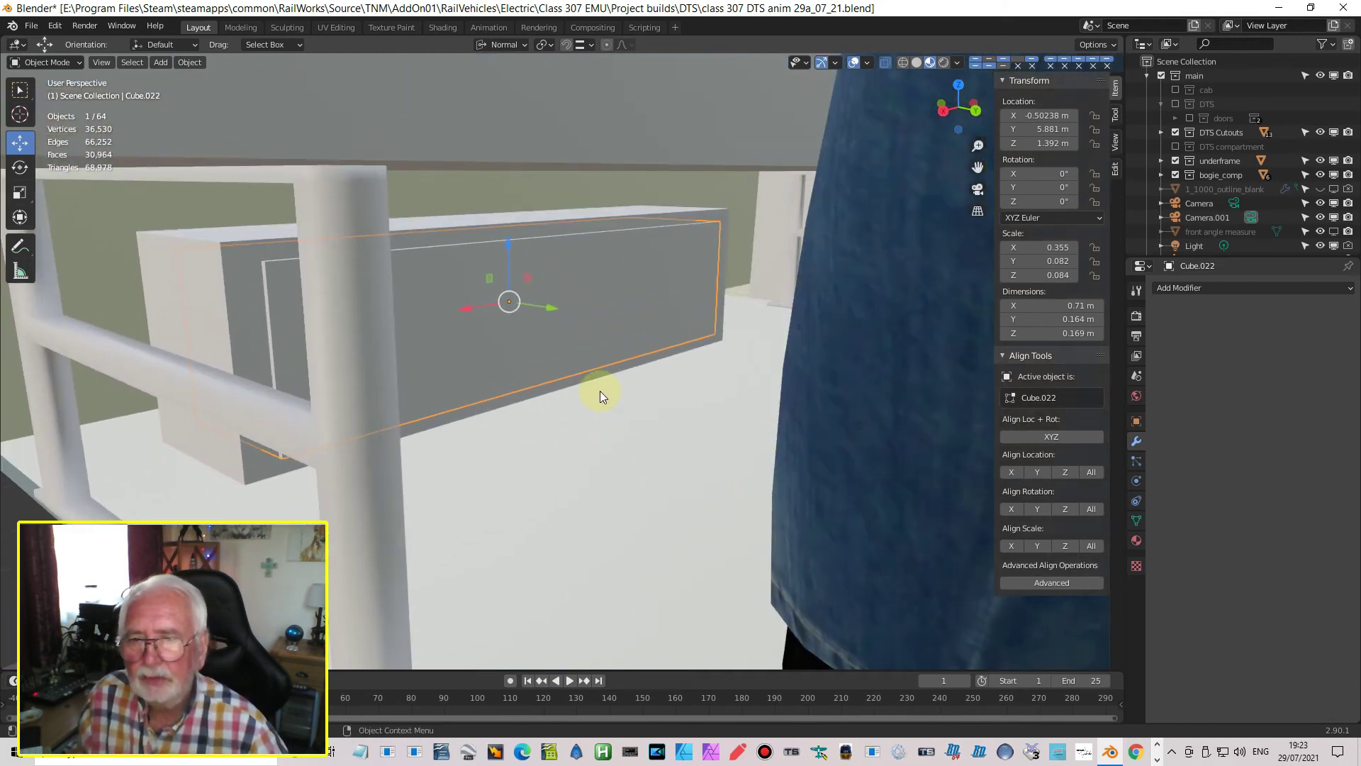
{"action": "key", "text": "s"}
{"action": "key", "text": "x"}
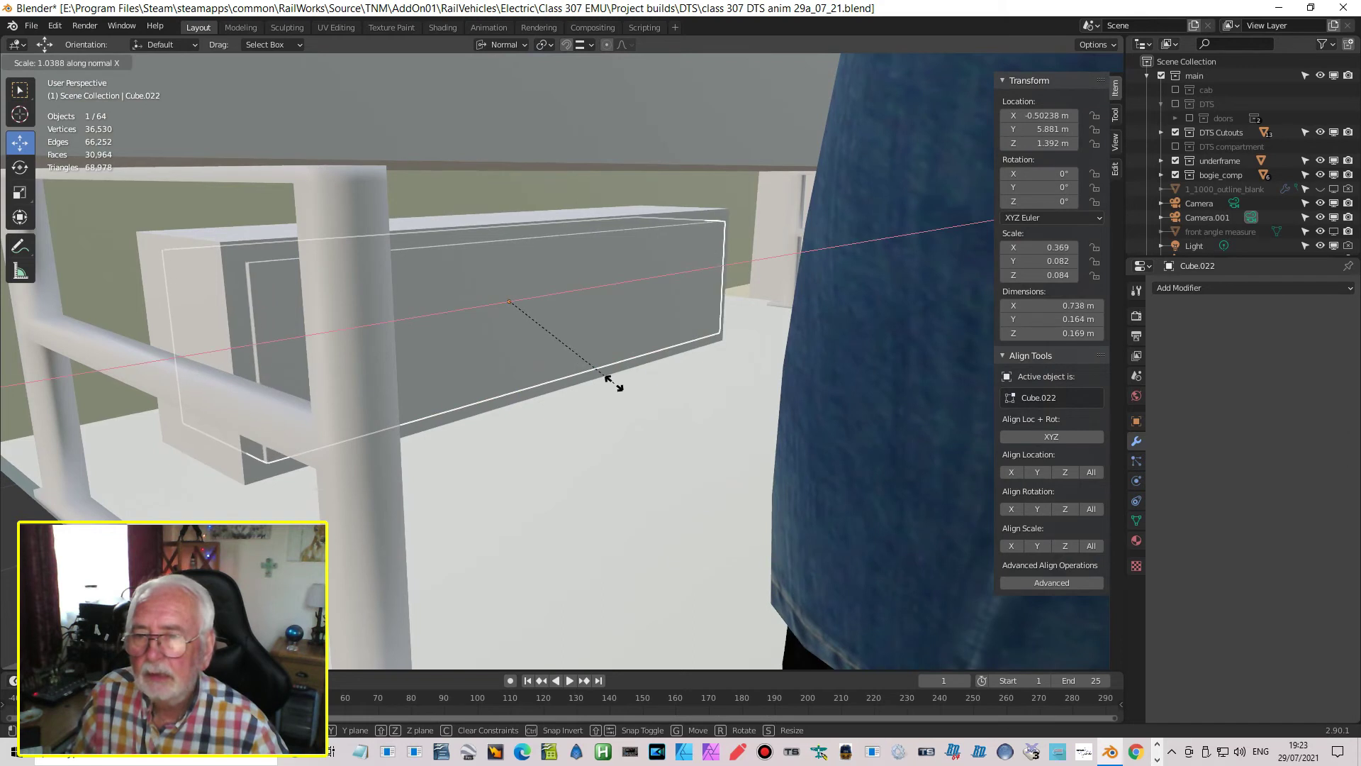
{"action": "left_click", "coordinate": [614, 383]}
Join the front box and the larger box under the seat into a single object
{"action": "middle_click_drag", "start_coordinate": [614, 382], "coordinate": [630, 337]}
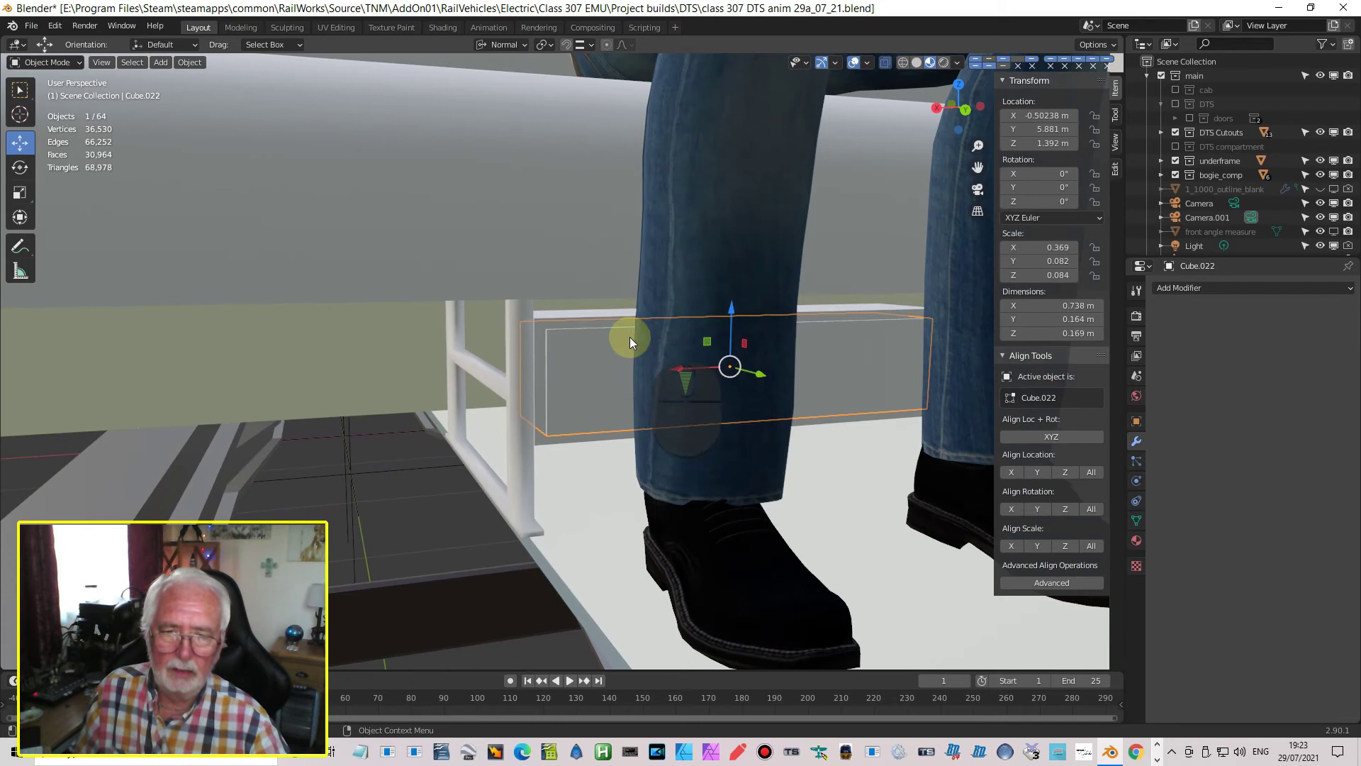
{"action": "mouse_move", "coordinate": [623, 420]}
{"action": "middle_mouse_down"}
{"action": "mouse_move", "coordinate": [744, 386]}
{"action": "mouse_move", "coordinate": [790, 395]}
{"action": "mouse_move", "coordinate": [740, 439]}
{"action": "mouse_move", "coordinate": [584, 393]}
{"action": "mouse_move", "coordinate": [542, 402]}
{"action": "mouse_move", "coordinate": [626, 407]}
{"action": "middle_mouse_up"}
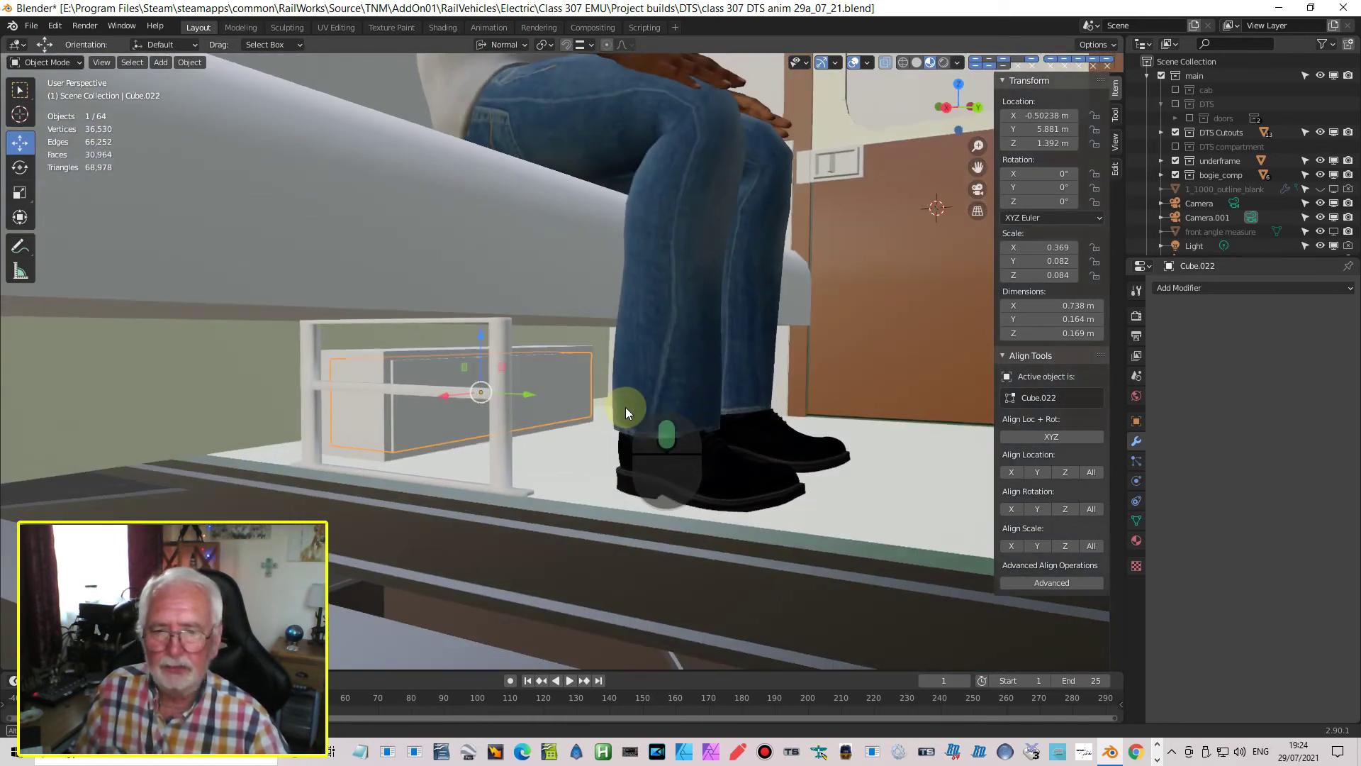
{"action": "left_click", "coordinate": [385, 354], "text": "shift"}
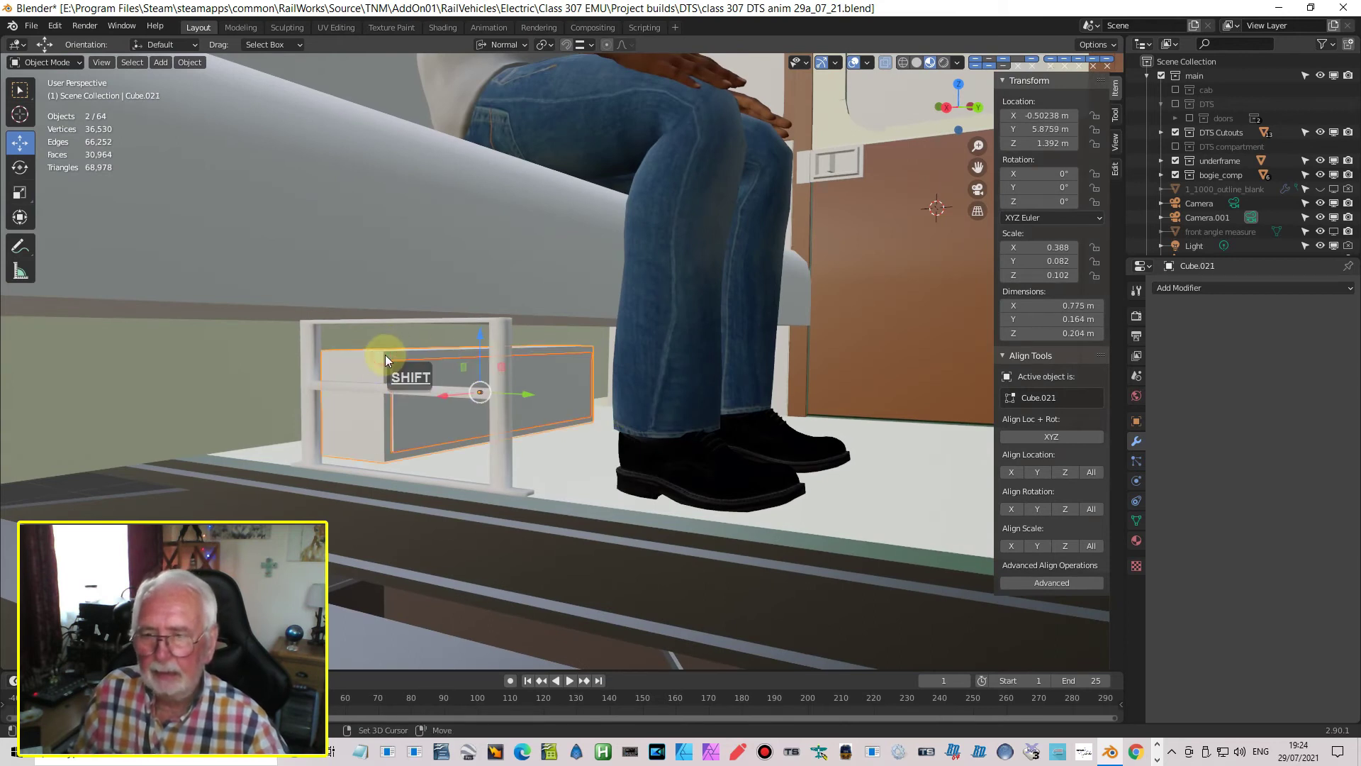
{"action": "key", "text": "ctrl+j"}
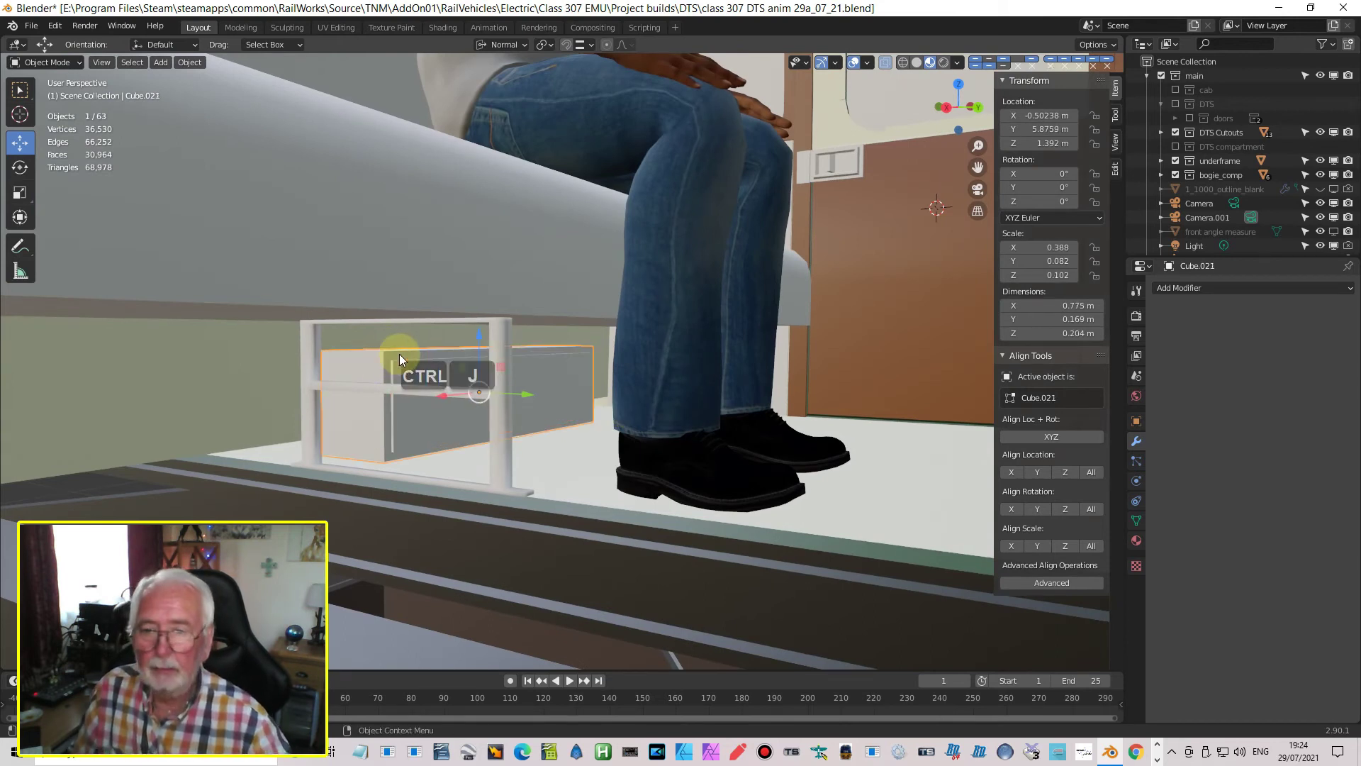
Duplicate the seat backrest behind the seated figure in place
{"action": "middle_click_drag", "start_coordinate": [441, 446], "coordinate": [407, 512]}
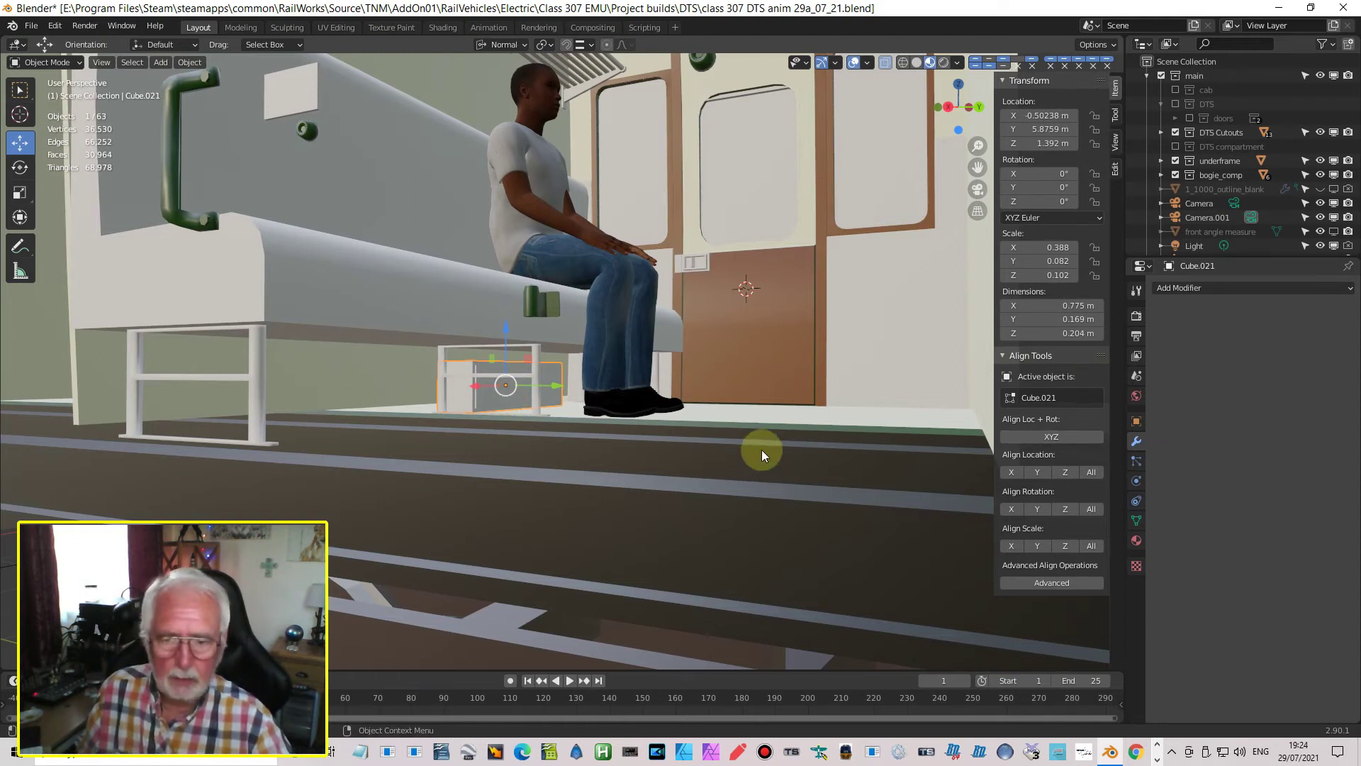
{"action": "middle_click_drag", "start_coordinate": [733, 411], "coordinate": [542, 438]}
{"action": "scroll", "coordinate": [746, 457], "scroll_direction": "down", "scroll_amount": 5}
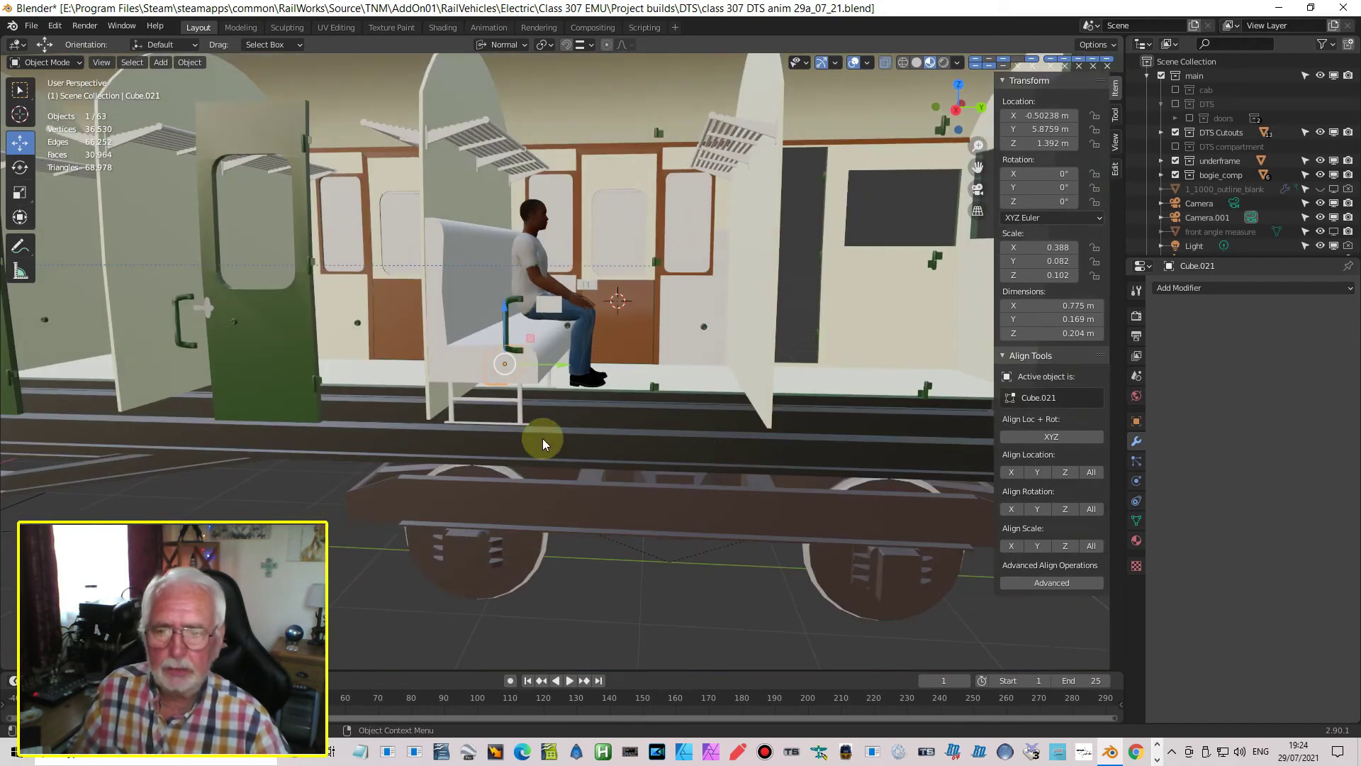
{"action": "left_click", "coordinate": [451, 346]}
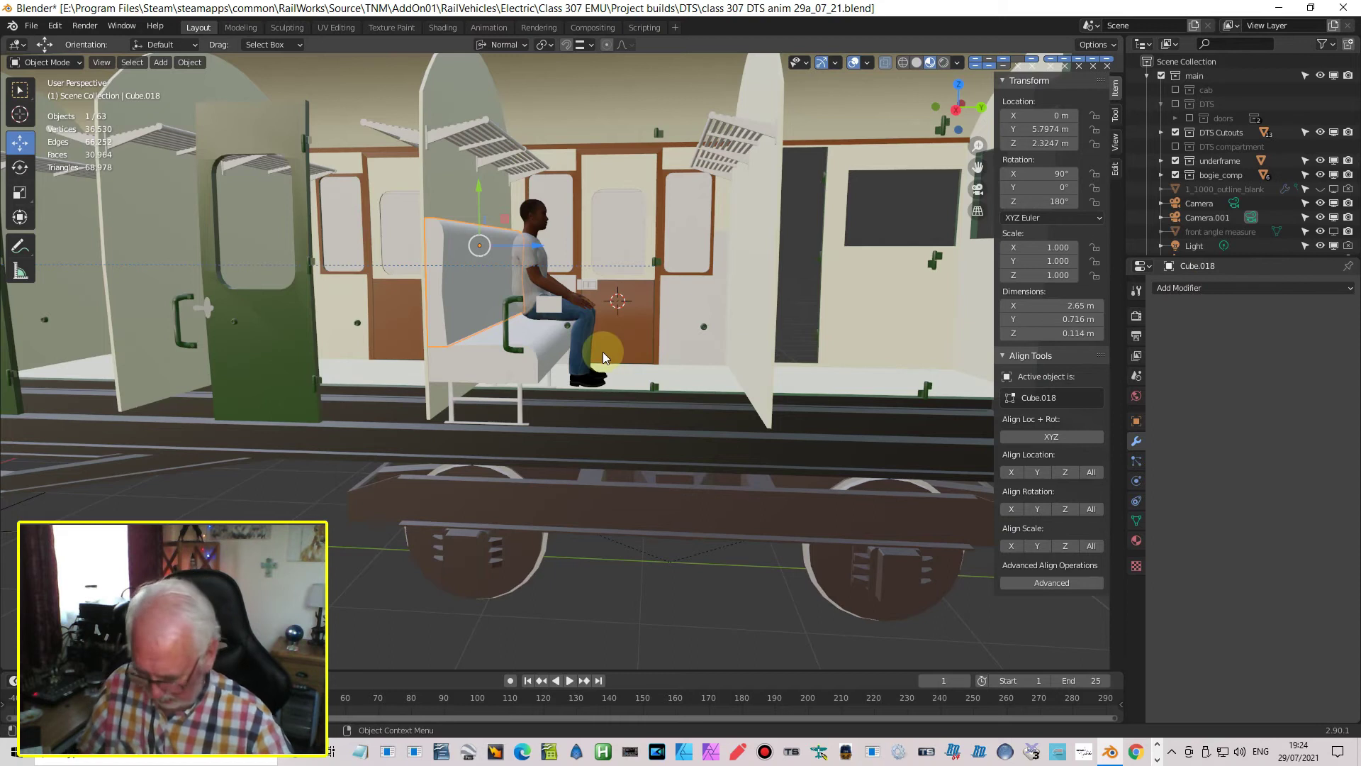
{"action": "key", "text": "shift+d"}
{"action": "key", "text": "Return"}
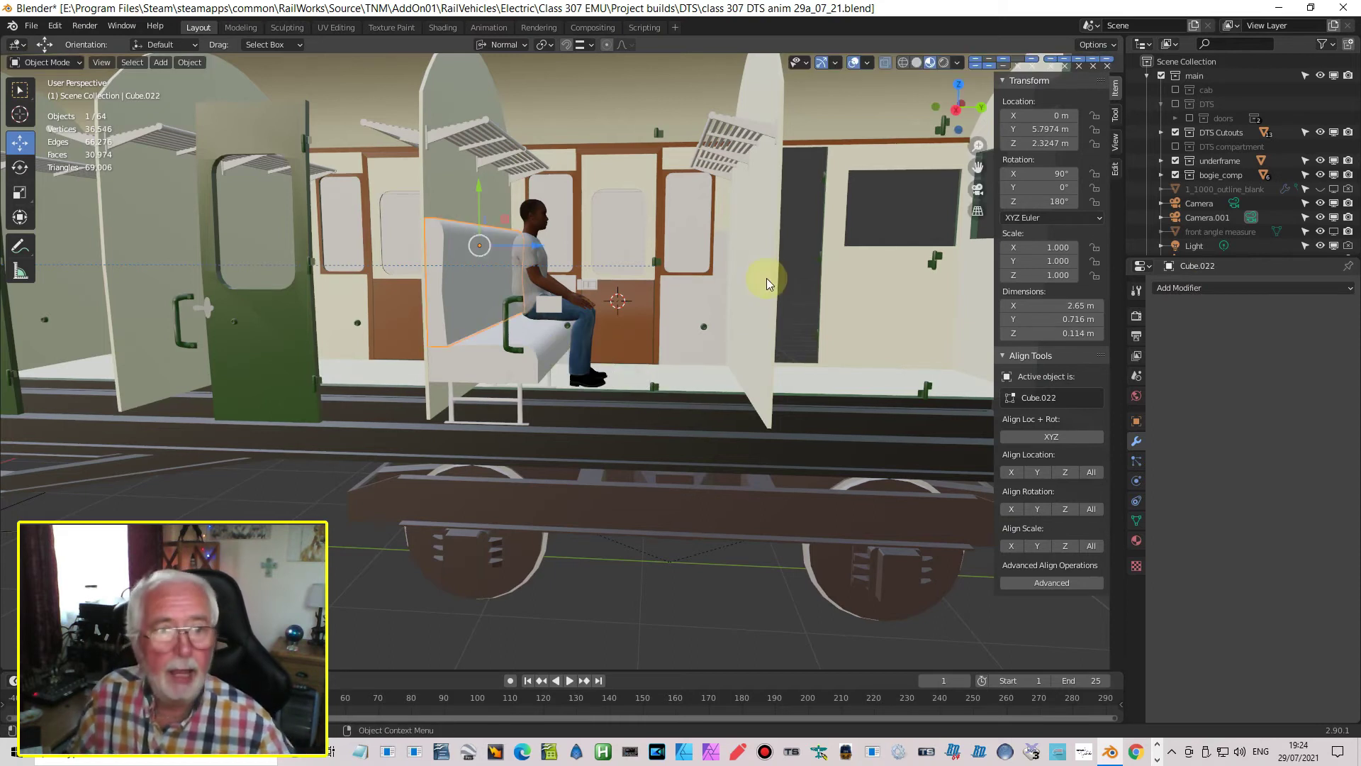
Set the backrest copy's Z rotation to 0° and move it along Y to the opposite partition, at about 7.66 m
{"action": "left_click", "coordinate": [1058, 201]}
{"action": "type", "text": "0"}
{"action": "key", "text": "Return"}
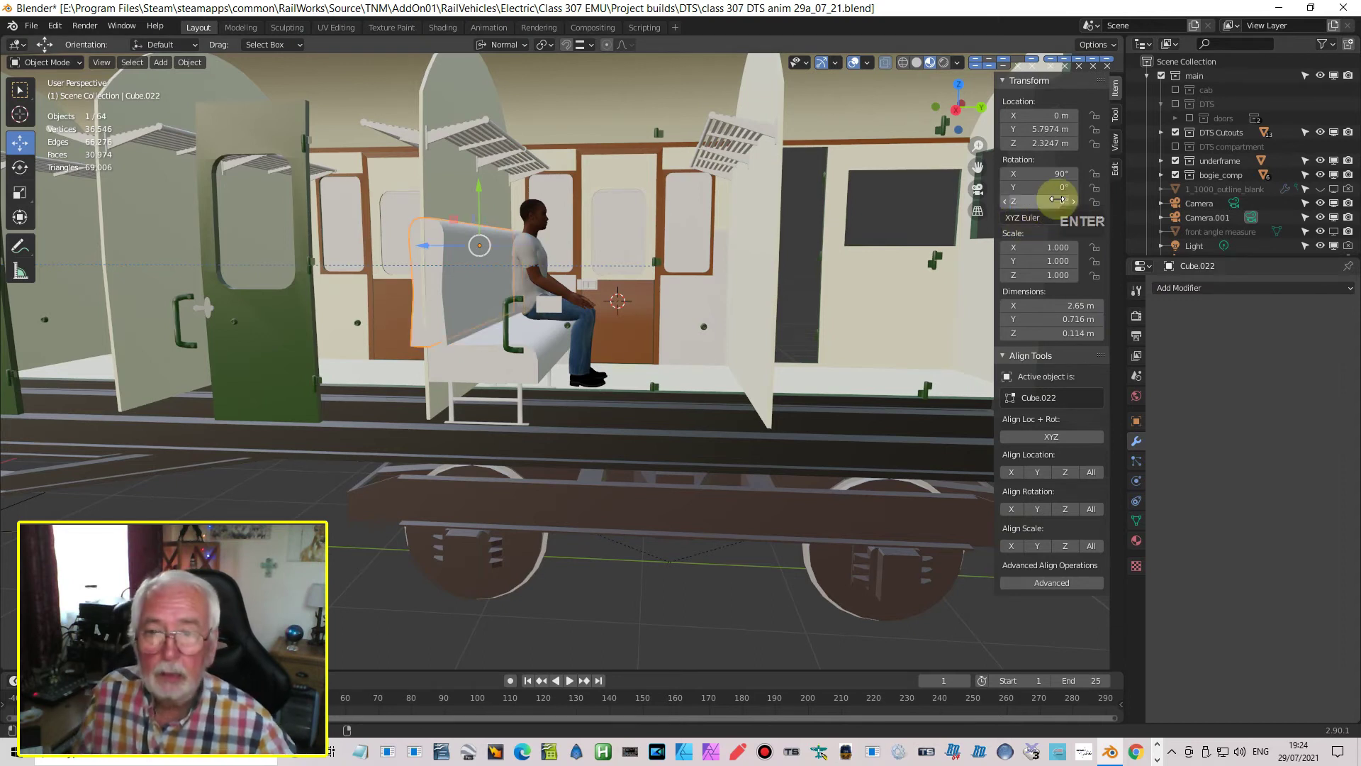
{"action": "left_click_drag", "start_coordinate": [421, 250], "coordinate": [695, 297]}
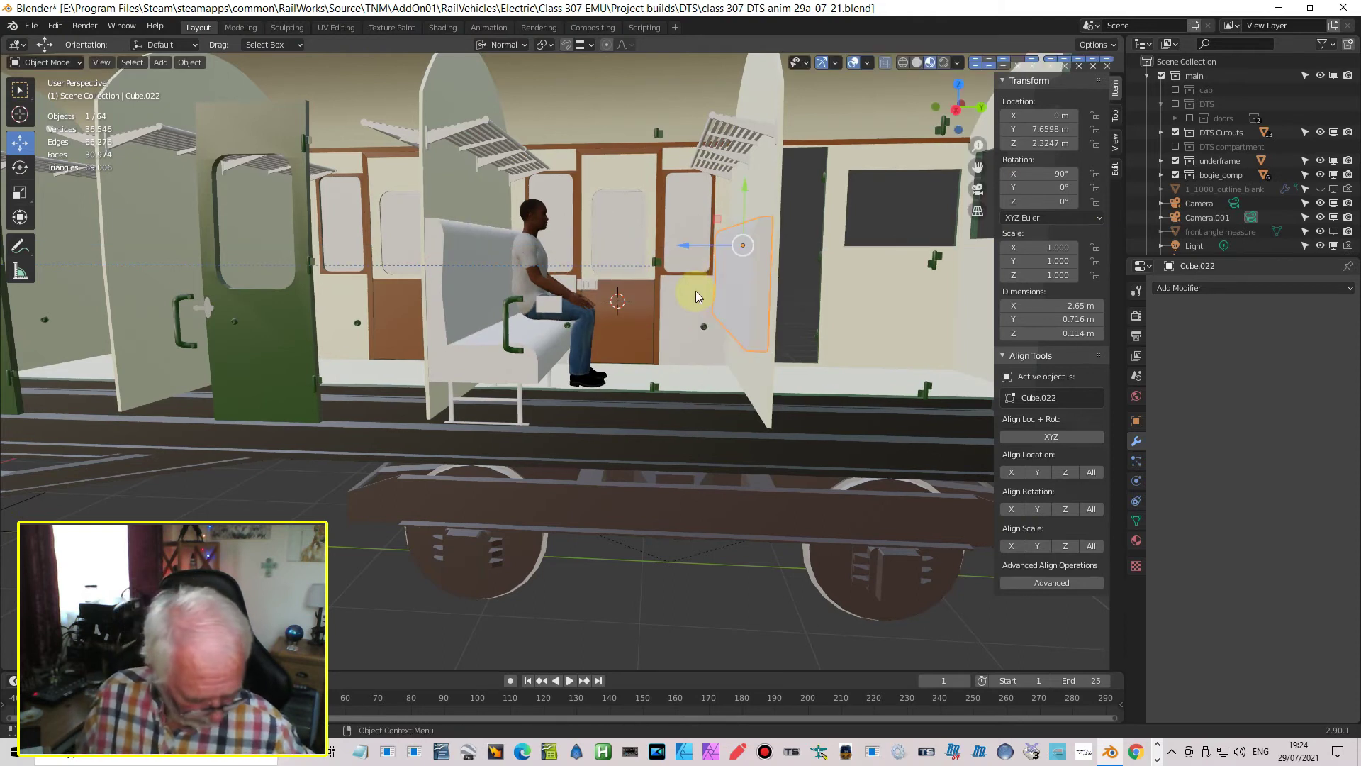
{"action": "key", "text": "KP_3"}
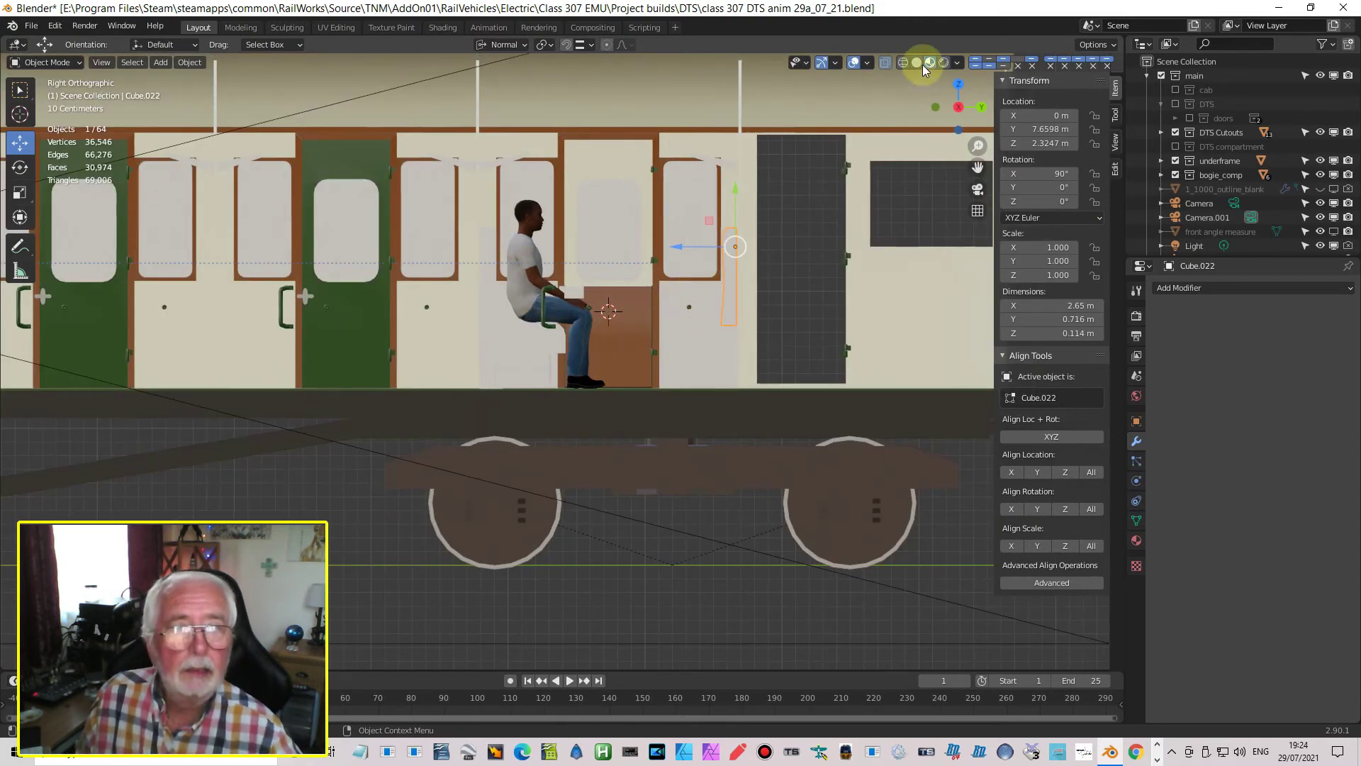
In wireframe shading, move the backrest copy along Y until it is flush with the opposite partition, at about 7.675 m
{"action": "left_click", "coordinate": [904, 62]}
{"action": "scroll", "coordinate": [872, 230], "scroll_direction": "up", "scroll_amount": 5}
{"action": "mouse_move", "coordinate": [872, 230]}
{"action": "middle_mouse_down", "text": "shift"}
{"action": "mouse_move", "coordinate": [776, 318]}
{"action": "mouse_move", "coordinate": [485, 500]}
{"action": "middle_mouse_up", "text": "shift"}
{"action": "scroll", "coordinate": [606, 518], "scroll_direction": "up", "scroll_amount": 6}
{"action": "left_click_drag", "start_coordinate": [629, 308], "coordinate": [647, 306]}
{"action": "scroll", "coordinate": [565, 474], "scroll_direction": "down", "scroll_amount": 7}
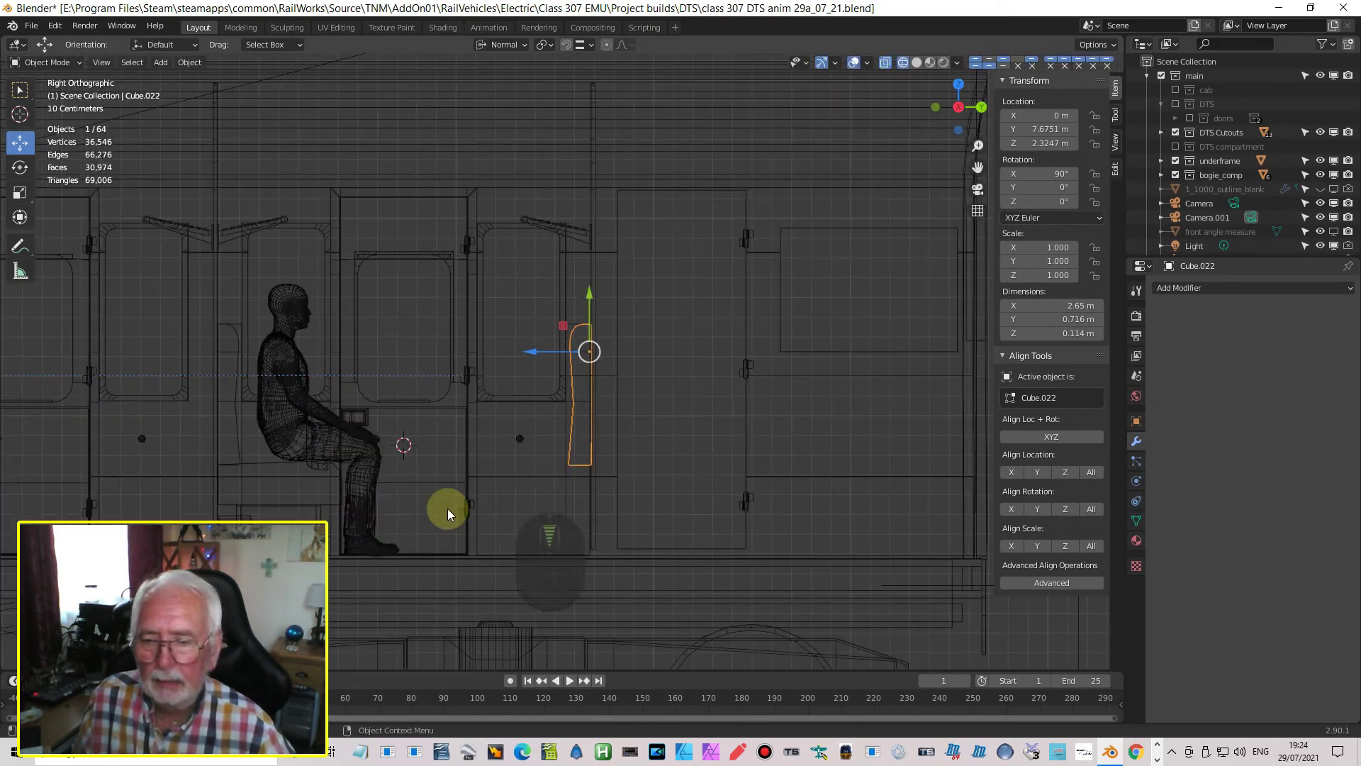
{"action": "left_click", "coordinate": [267, 462]}
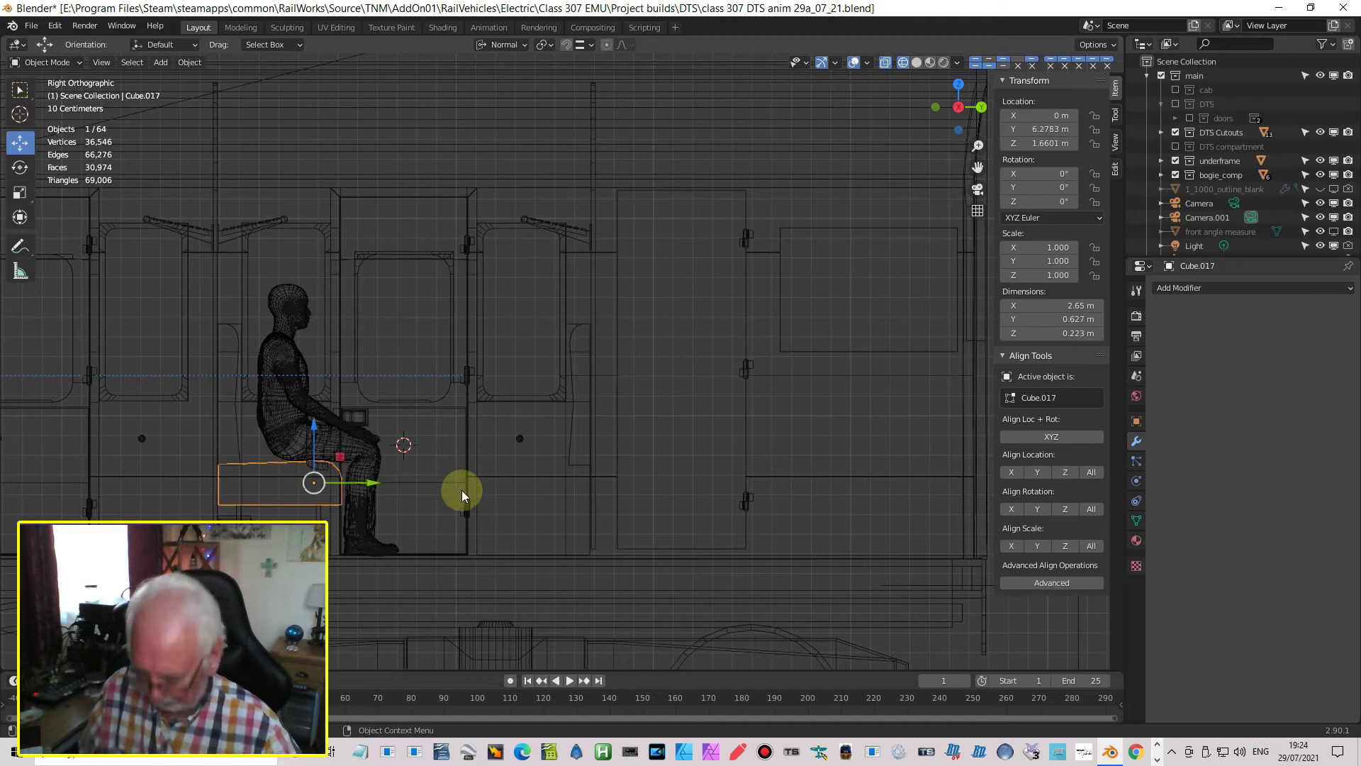
{"action": "key", "text": "ctrl+c"}
{"action": "key", "text": "Return"}
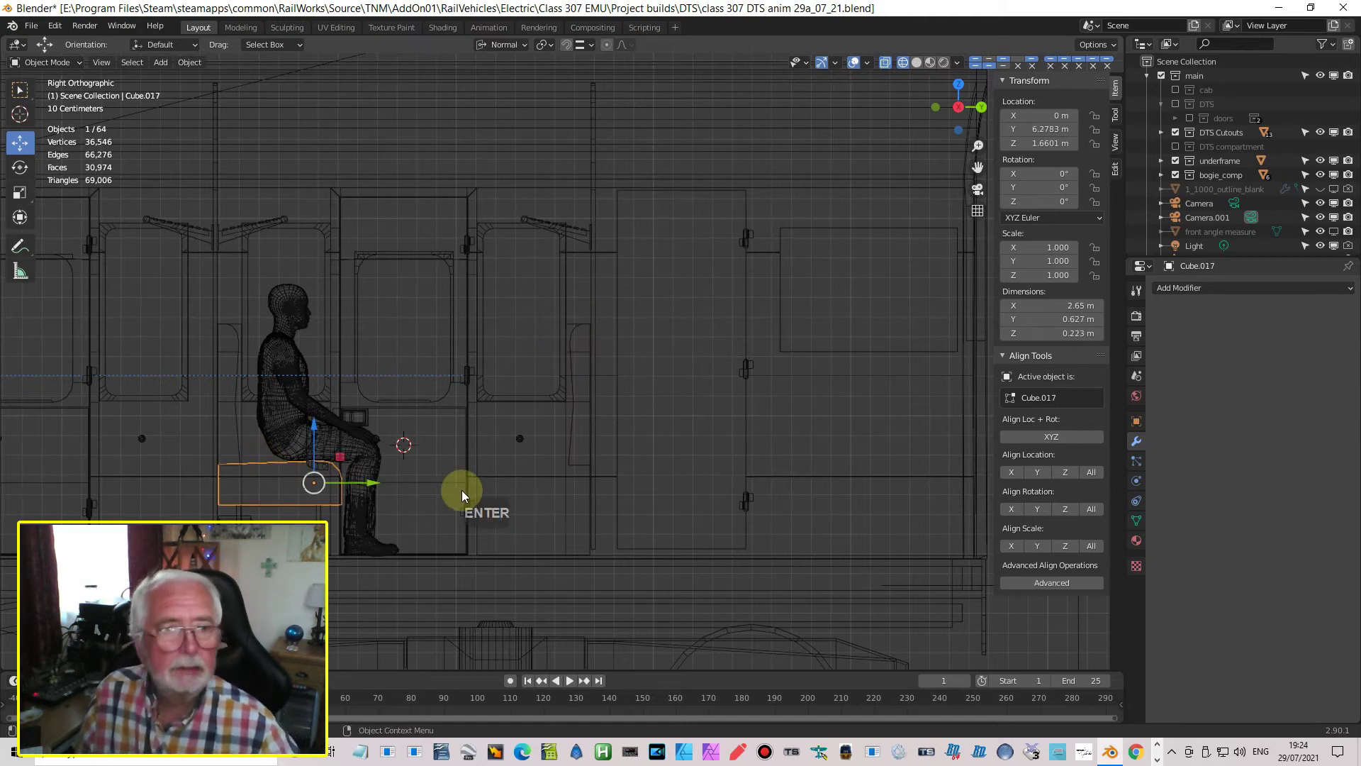
{"action": "left_click", "coordinate": [1055, 197]}
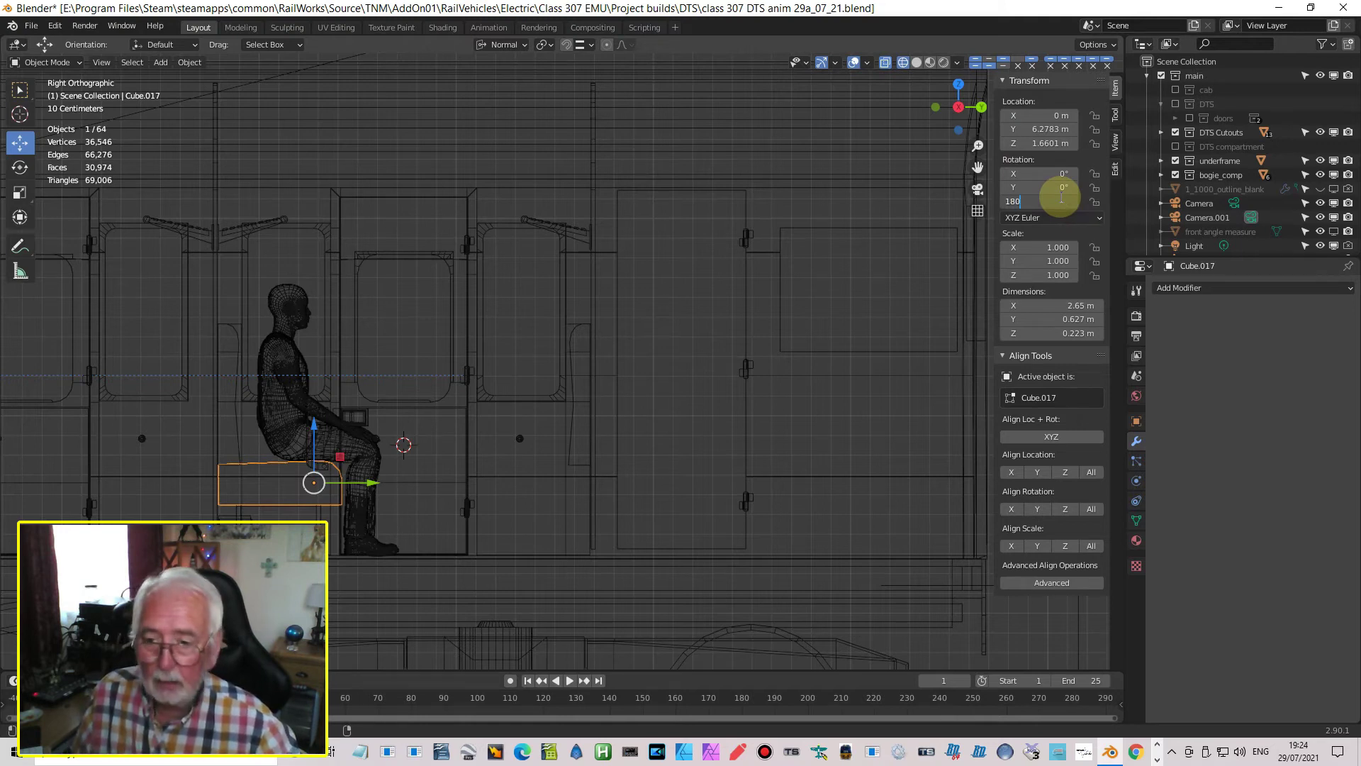
{"action": "key", "text": "Return"}
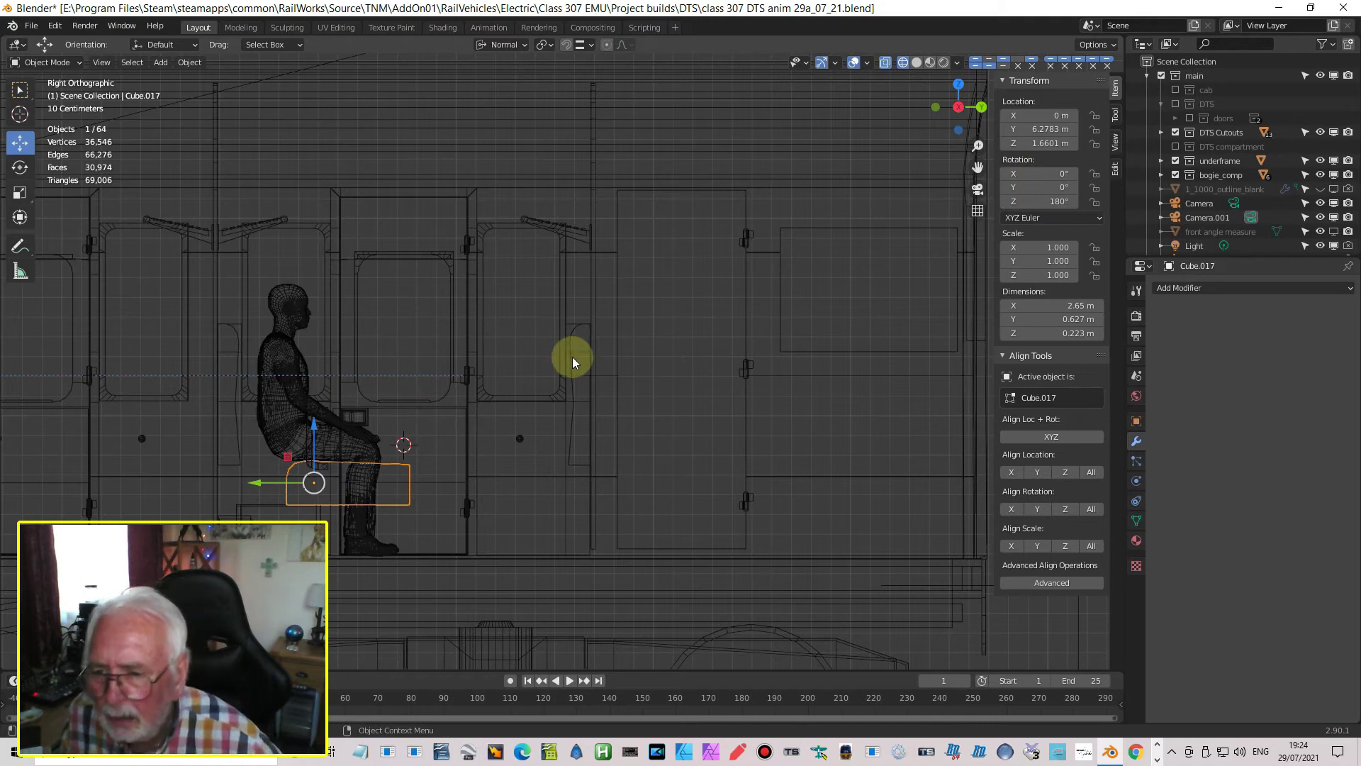
{"action": "key", "text": "ctrl+z"}
Duplicate the seat cushion beneath the seated figure in place and set the copy's Z rotation to 180°
{"action": "key", "text": "shift"}
{"action": "key", "text": "shift+d"}
{"action": "key", "text": "Return"}
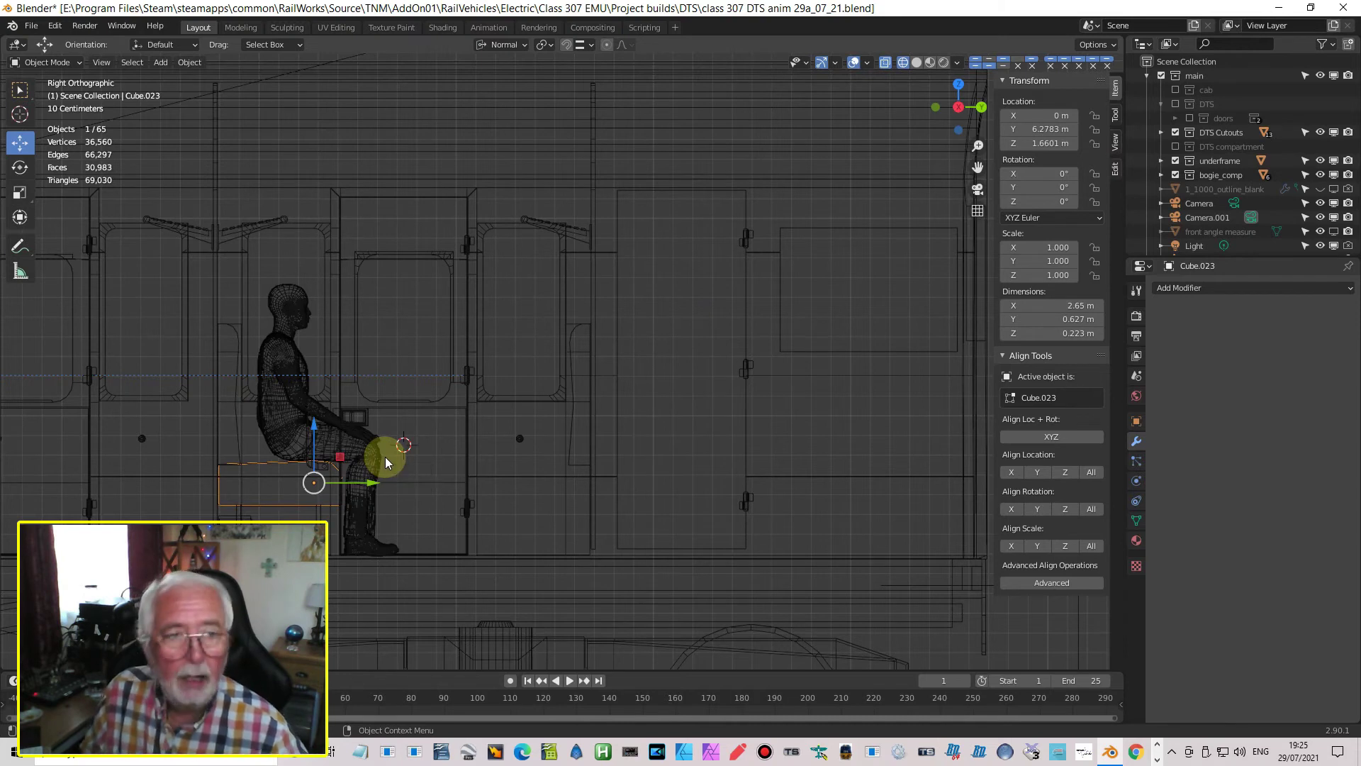
{"action": "left_click", "coordinate": [1050, 202]}
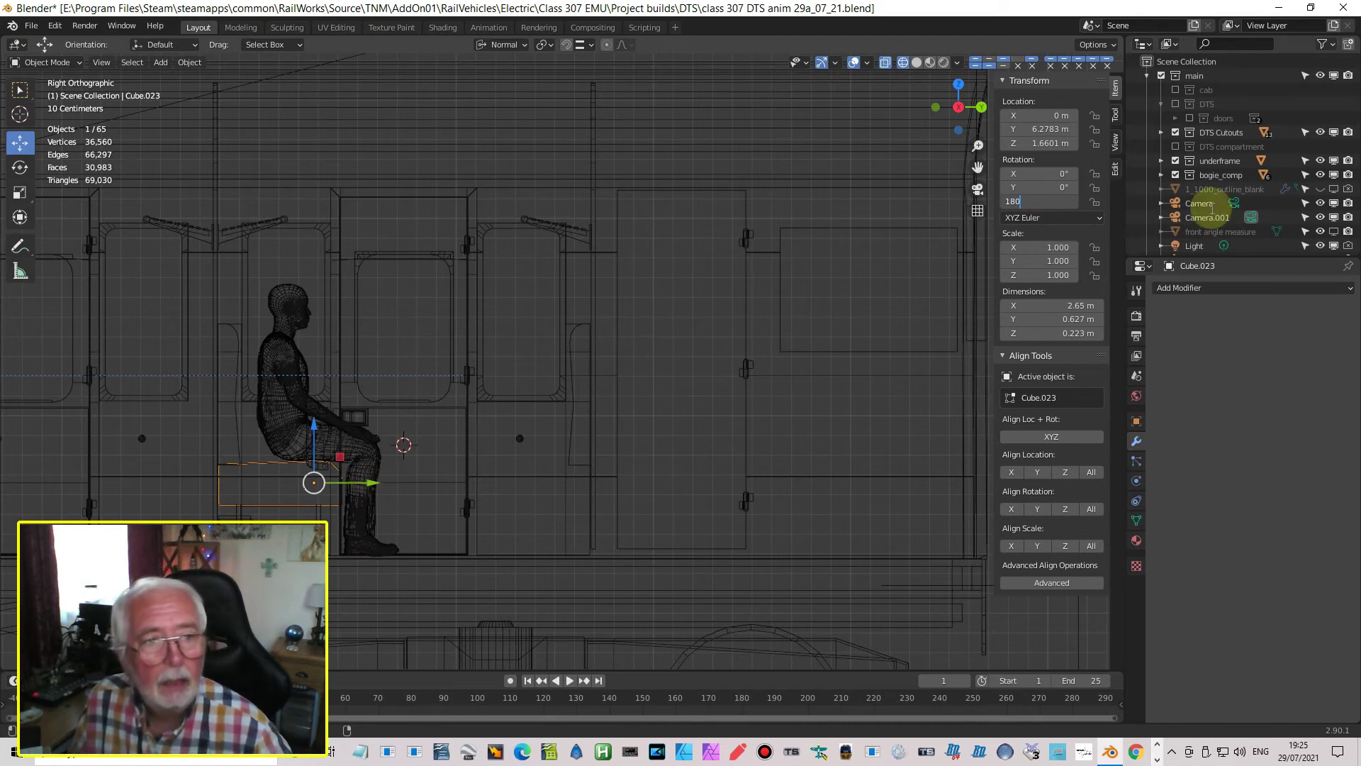
{"action": "key", "text": "Return"}
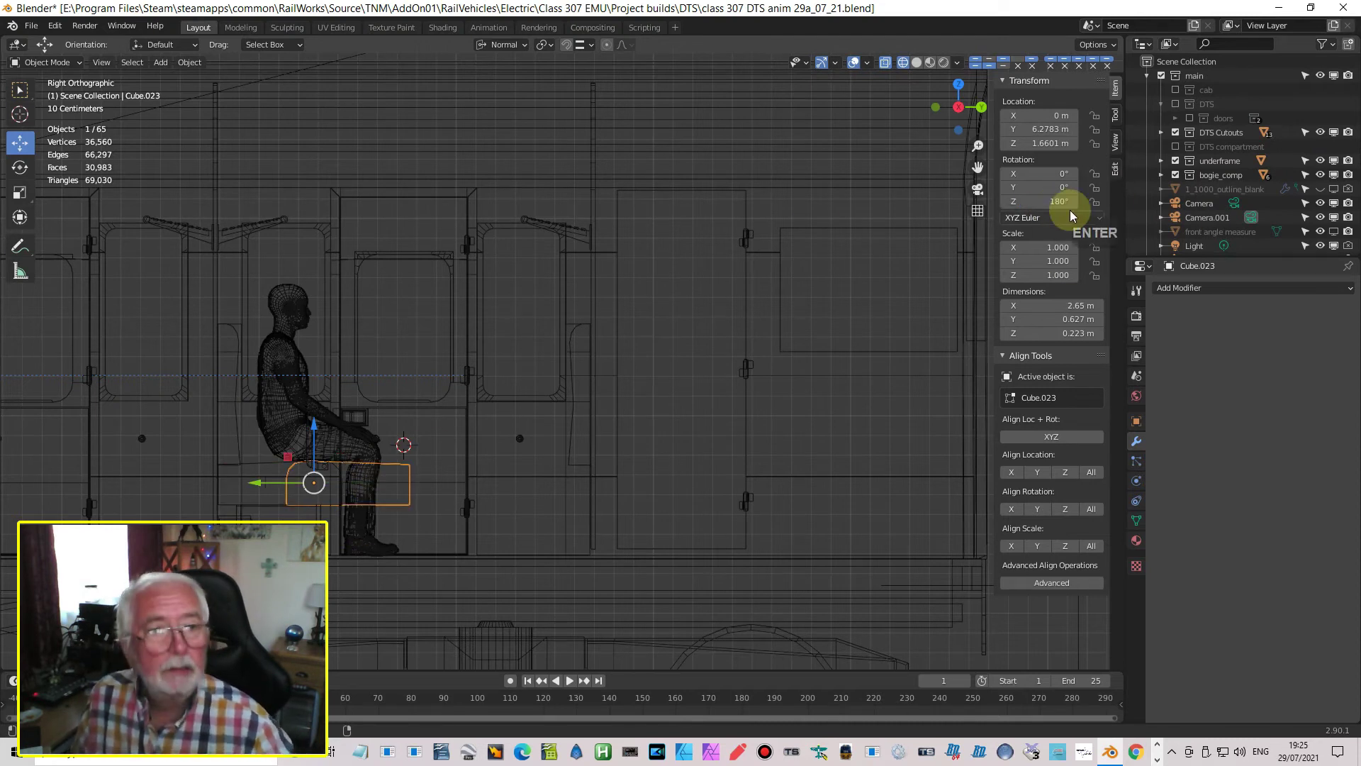
Move the cushion copy along Y until its rear edge meets the opposite partition, at about 7.198 m
{"action": "left_click_drag", "start_coordinate": [259, 485], "coordinate": [443, 495]}
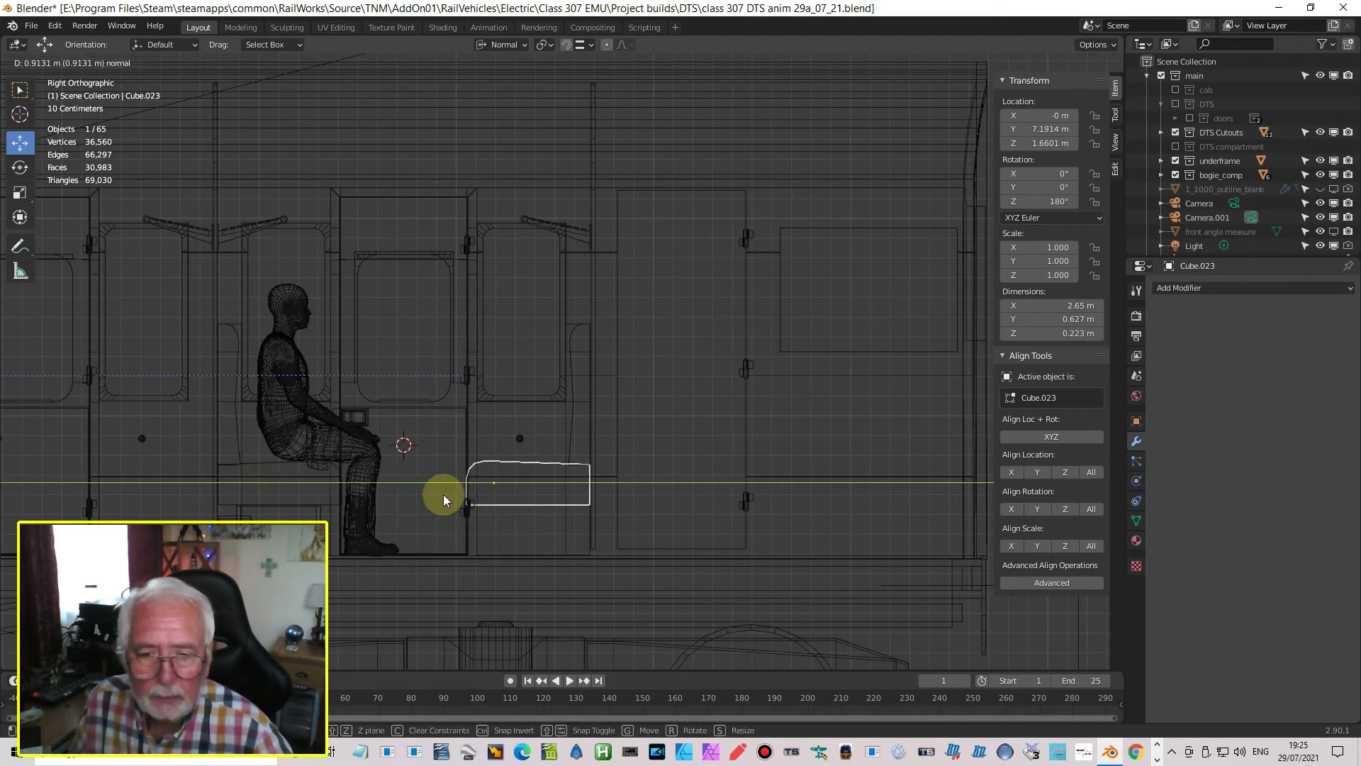
{"action": "scroll", "coordinate": [444, 494], "scroll_direction": "up", "scroll_amount": 6}
{"action": "middle_click_drag", "start_coordinate": [720, 546], "coordinate": [604, 129], "text": "shift"}
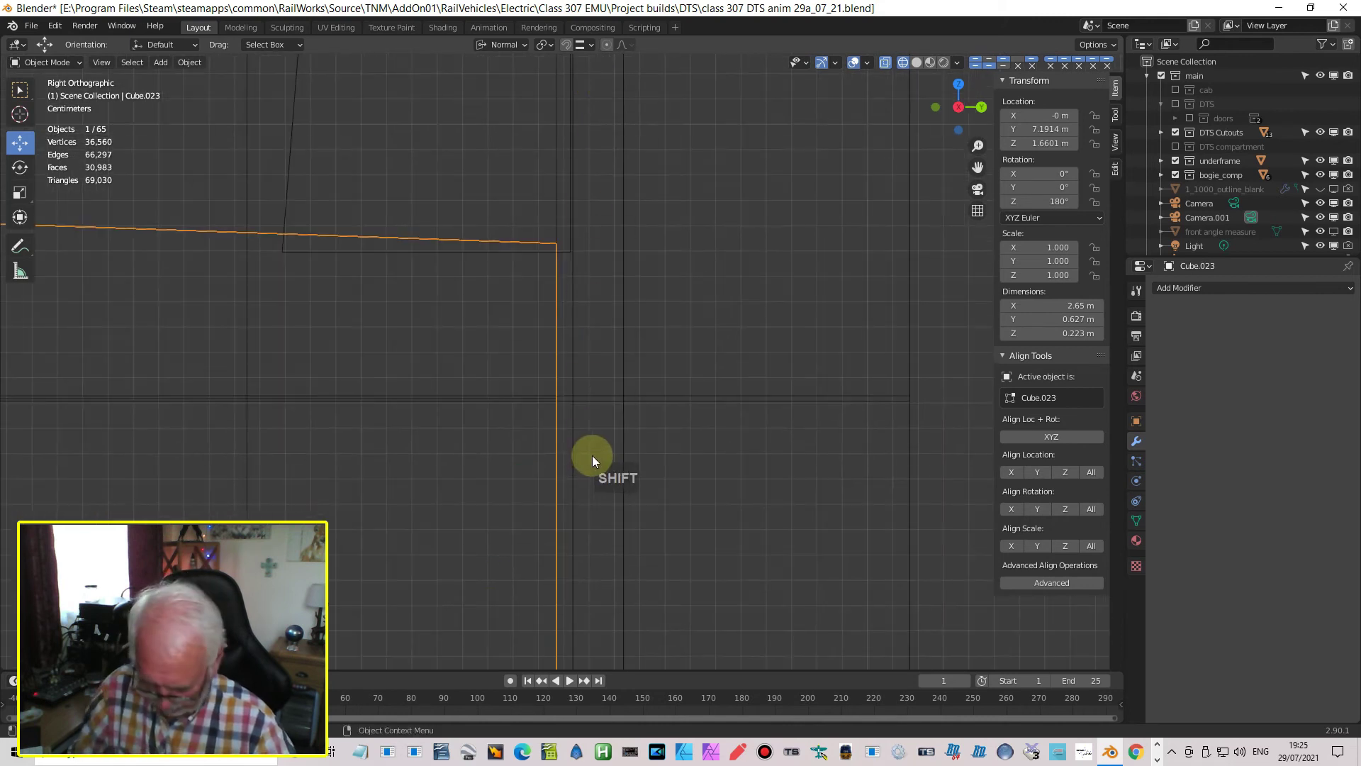
{"action": "key", "text": "g"}
{"action": "key", "text": "y"}
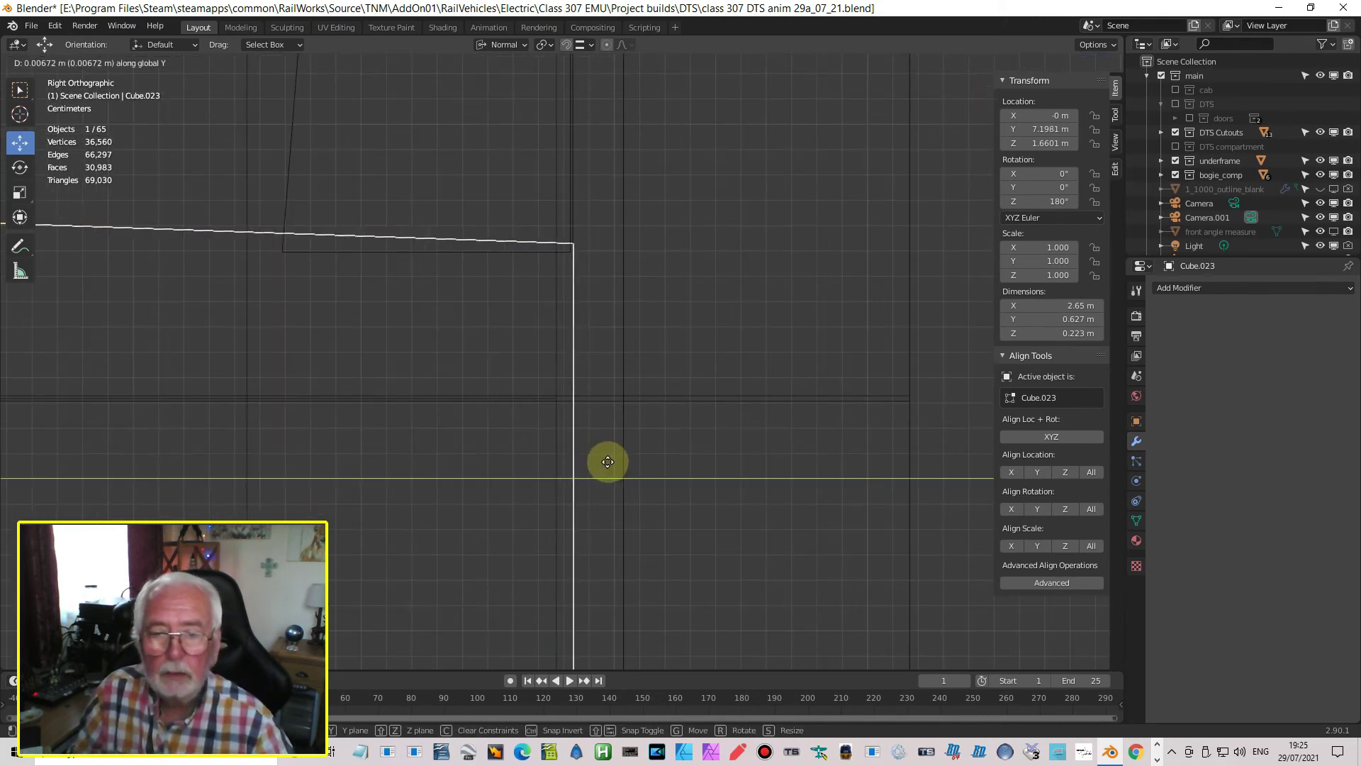
{"action": "left_click", "coordinate": [607, 462]}
{"action": "scroll", "coordinate": [451, 409], "scroll_direction": "down", "scroll_amount": 4}
{"action": "scroll", "coordinate": [418, 397], "scroll_direction": "down", "scroll_amount": 2}
Duplicate the arrayed seat leg frames beneath the seated figure's seat in place
{"action": "middle_click_drag", "start_coordinate": [385, 386], "coordinate": [368, 417]}
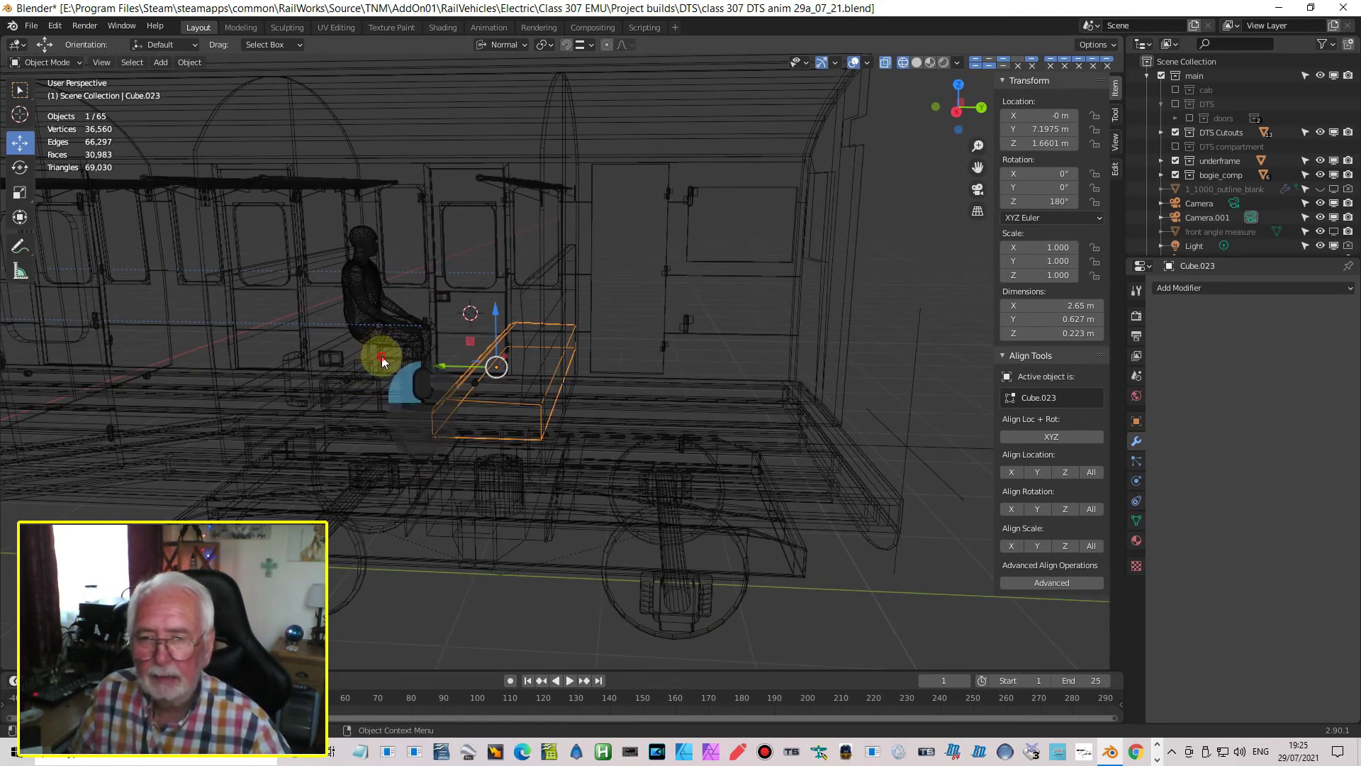
{"action": "left_click", "coordinate": [381, 356]}
{"action": "left_click", "coordinate": [400, 374]}
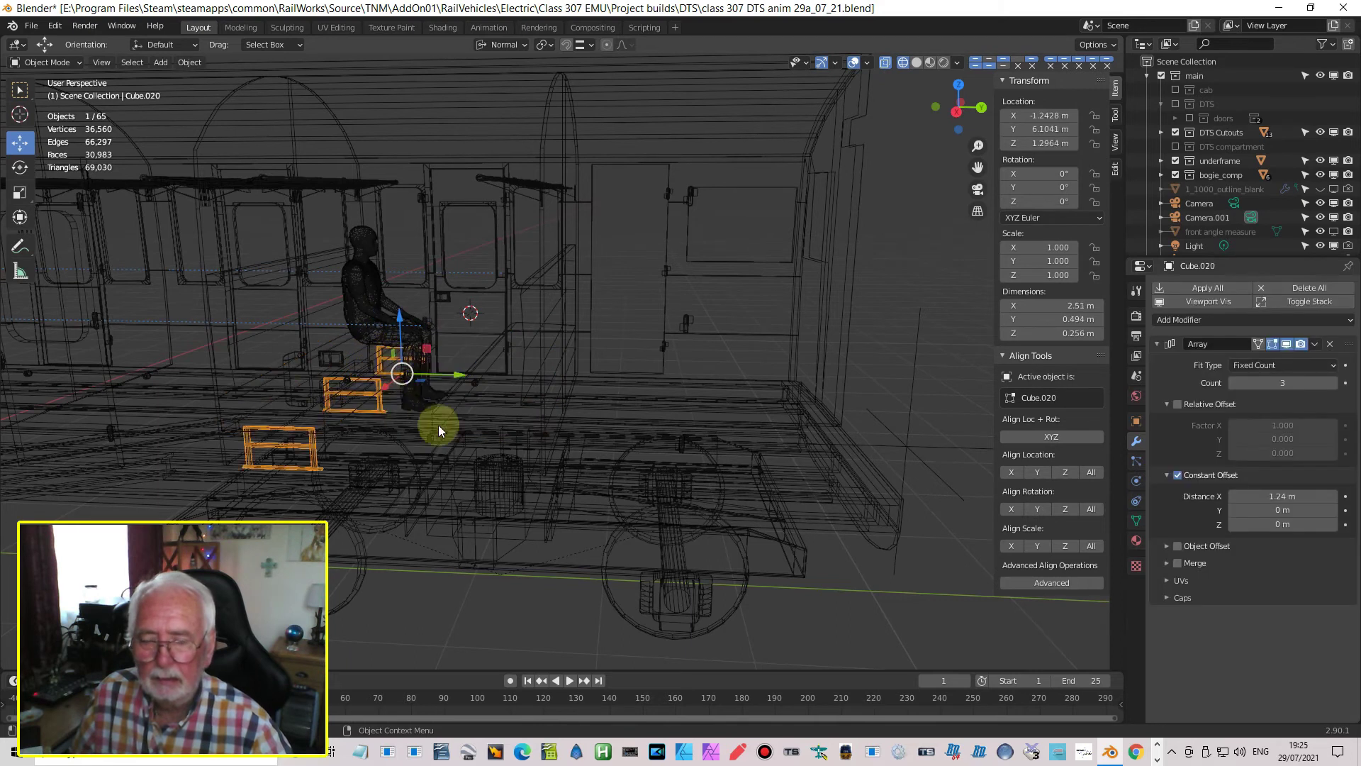
{"action": "key", "text": "shift"}
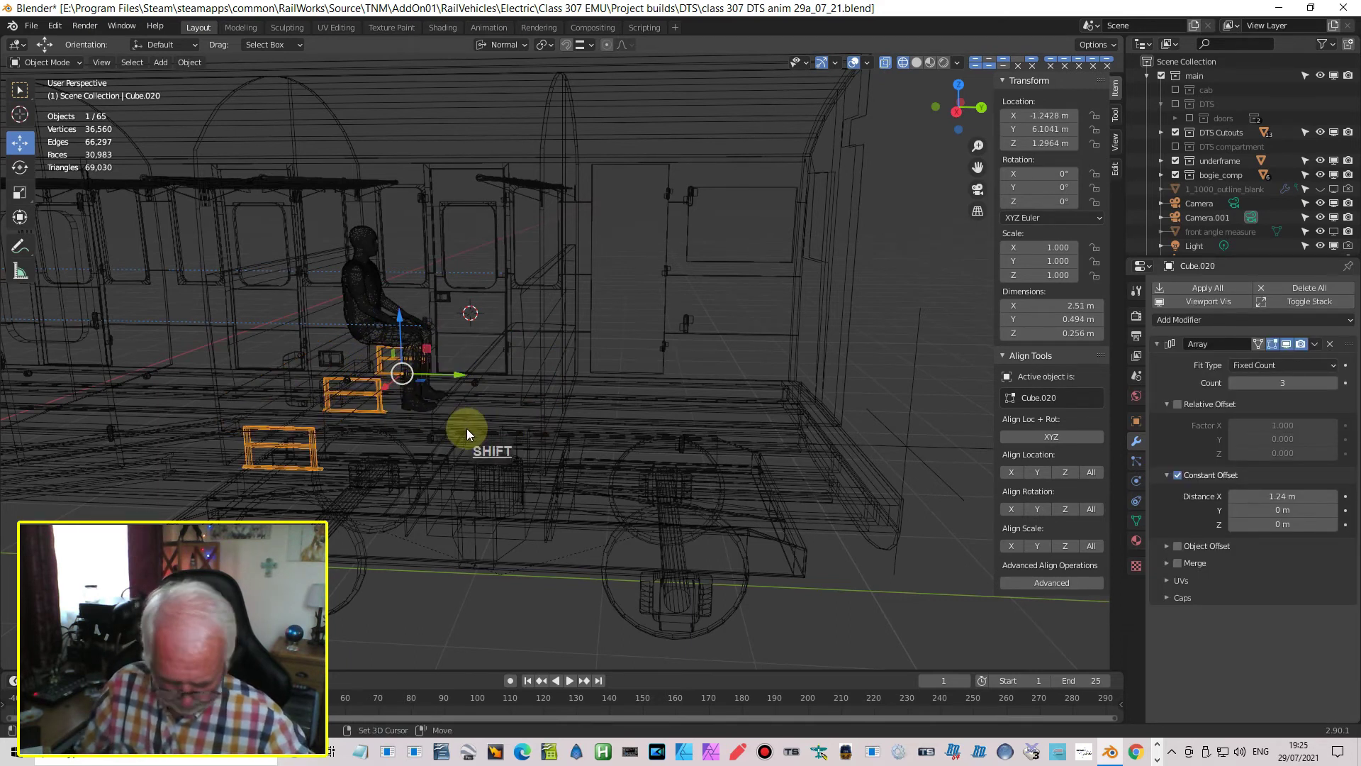
{"action": "key", "text": "shift+d"}
{"action": "key", "text": "Return"}
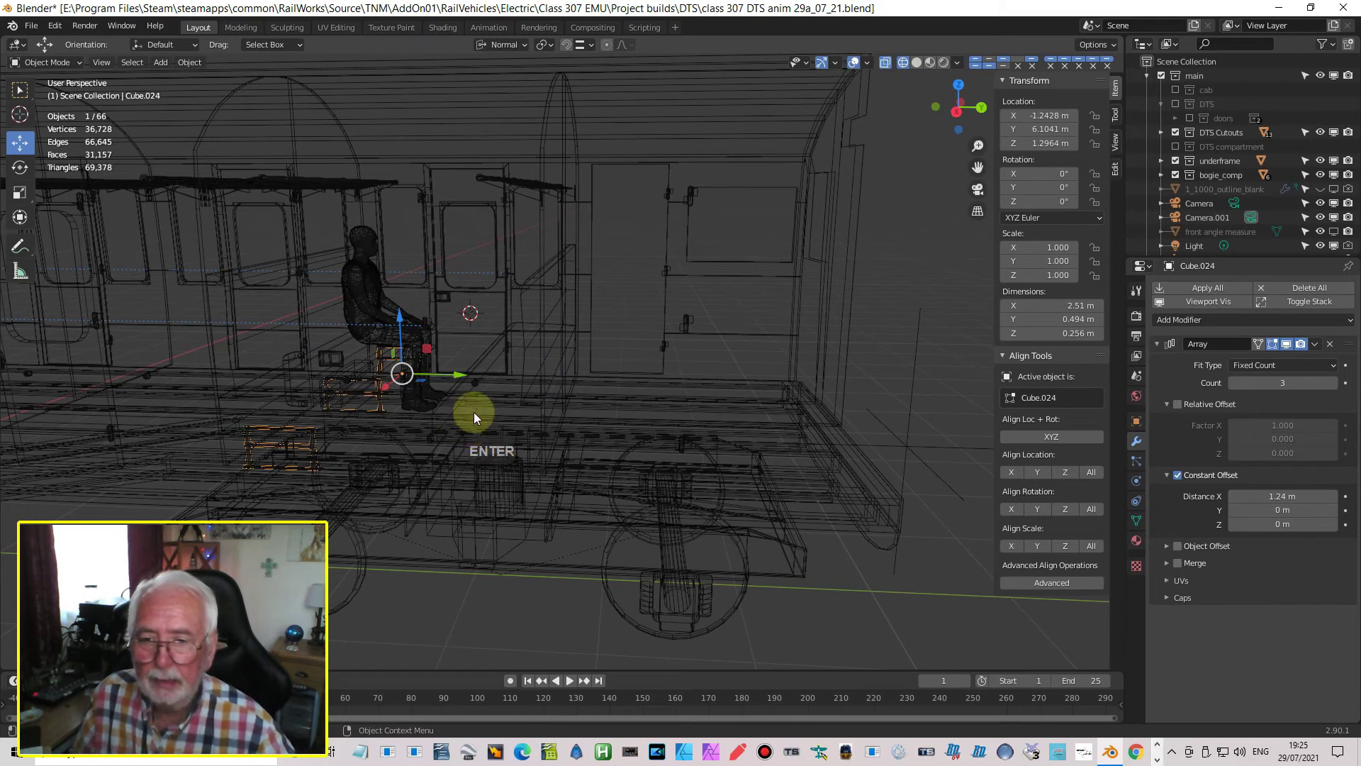
Move the leg frame copy along Y beneath the opposite seat cushion, to about 7.386 m
{"action": "left_click_drag", "start_coordinate": [458, 376], "coordinate": [607, 399]}
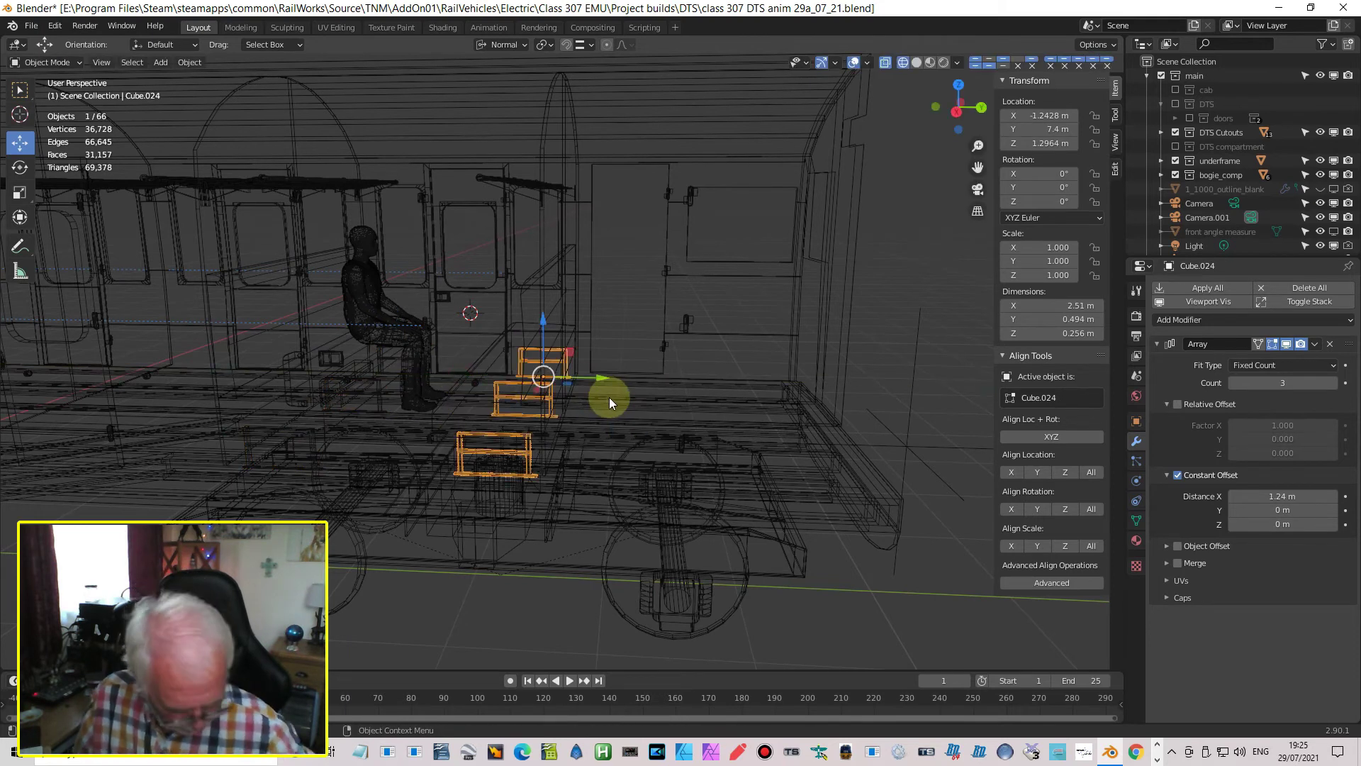
{"action": "key", "text": "KP_3"}
{"action": "scroll", "coordinate": [500, 337], "scroll_direction": "up", "scroll_amount": 4}
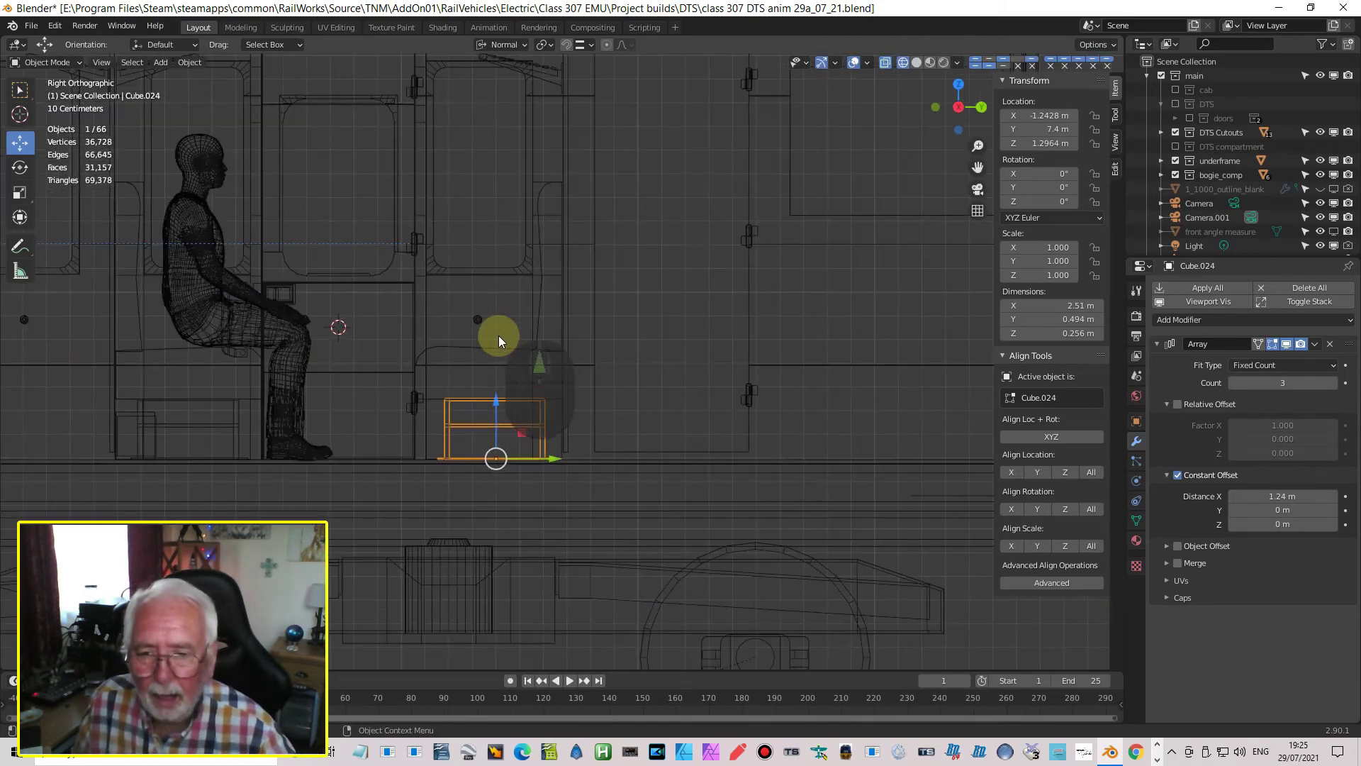
{"action": "scroll", "coordinate": [499, 335], "scroll_direction": "up", "scroll_amount": 3}
{"action": "mouse_move", "coordinate": [495, 436]}
{"action": "middle_mouse_down", "text": "shift"}
{"action": "mouse_move", "coordinate": [597, 317]}
{"action": "mouse_move", "coordinate": [499, 440]}
{"action": "middle_mouse_up", "text": "shift"}
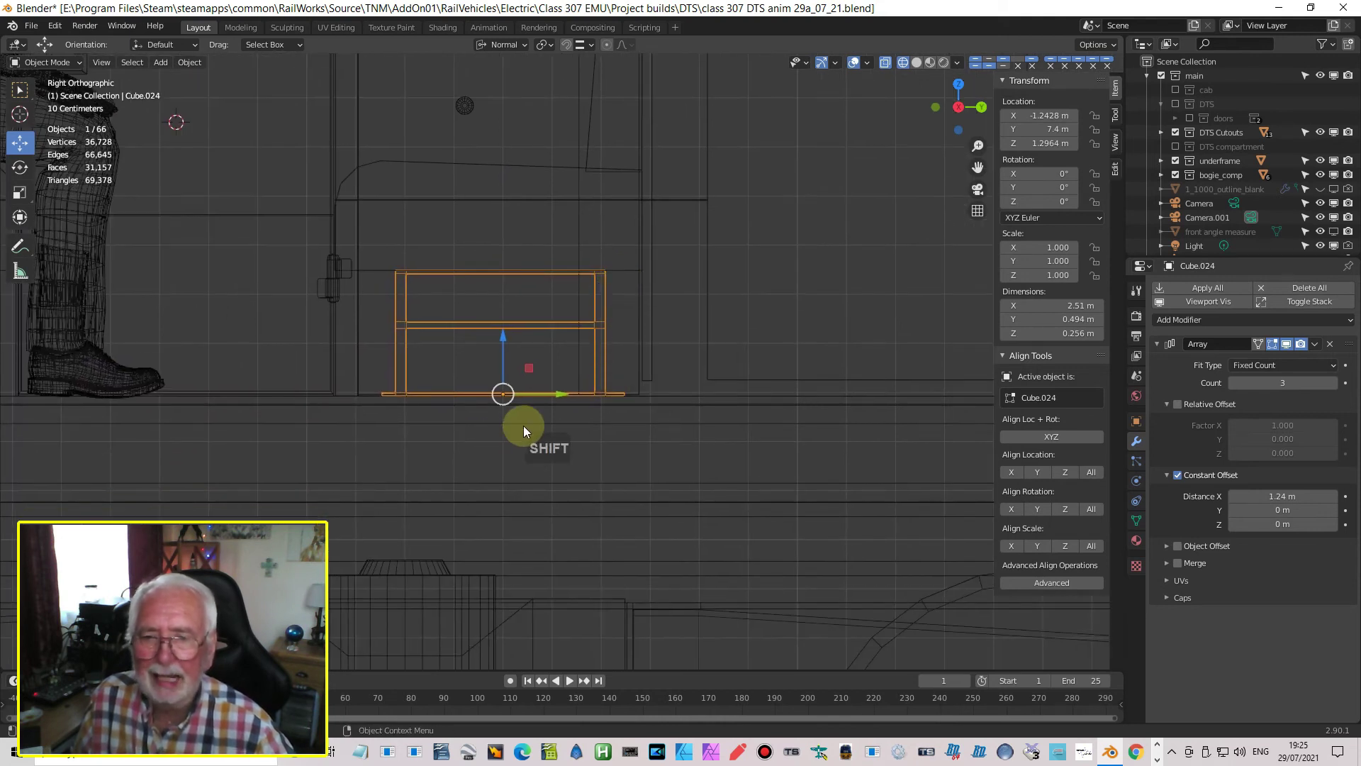
{"action": "left_click_drag", "start_coordinate": [564, 395], "coordinate": [550, 392]}
{"action": "scroll", "coordinate": [432, 441], "scroll_direction": "down", "scroll_amount": 1}
Duplicate the heater box under the seated figure's seat in place and set the copy's Z rotation to 180°
{"action": "middle_click_drag", "start_coordinate": [432, 436], "coordinate": [349, 346]}
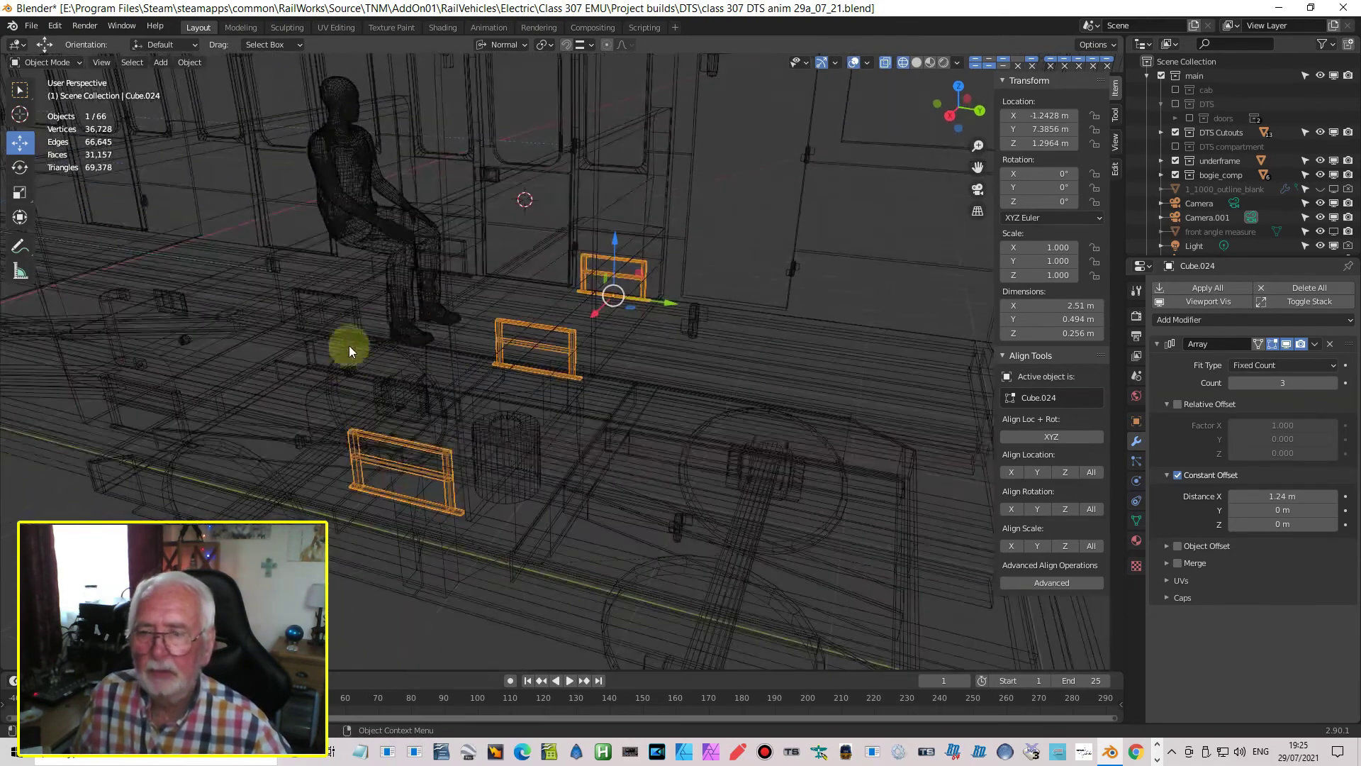
{"action": "scroll", "coordinate": [356, 284], "scroll_direction": "up", "scroll_amount": 5}
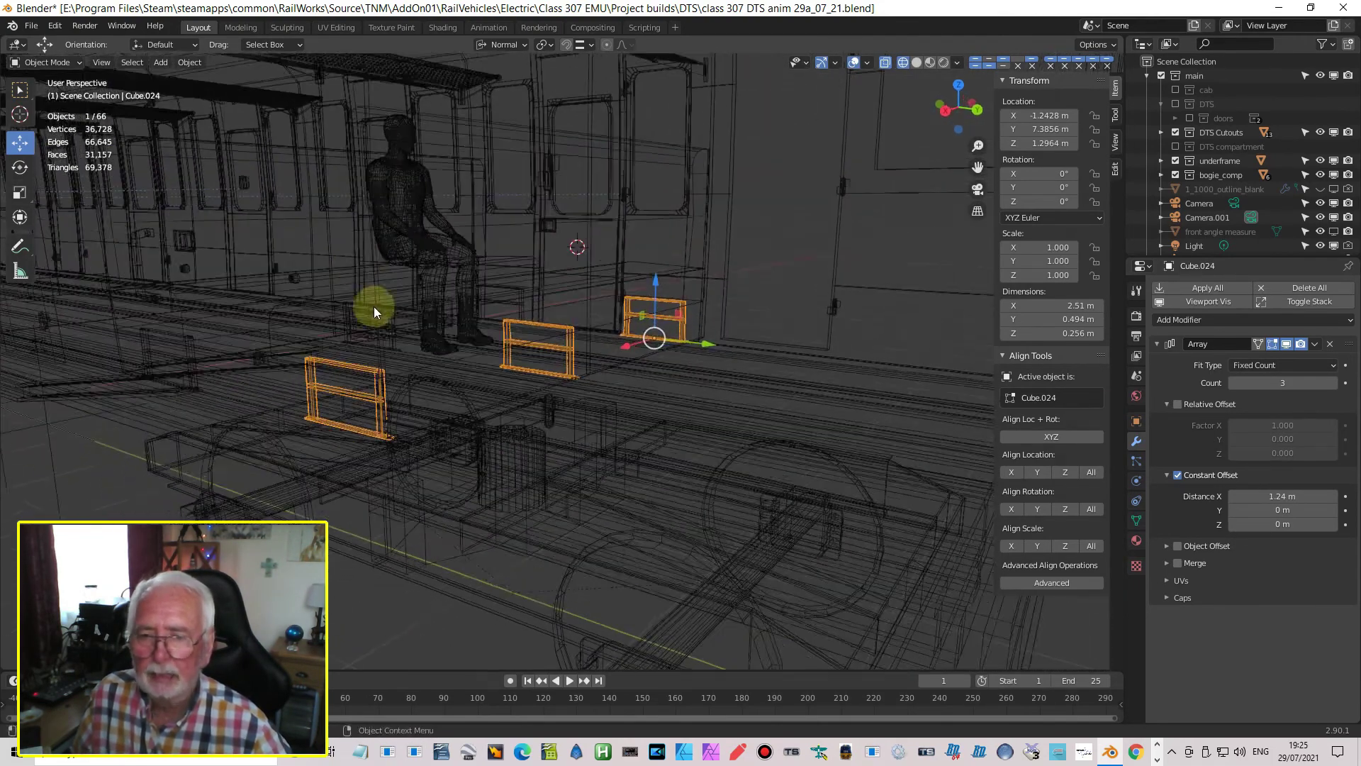
{"action": "middle_click_drag", "start_coordinate": [410, 282], "coordinate": [257, 348]}
{"action": "left_click", "coordinate": [257, 347]}
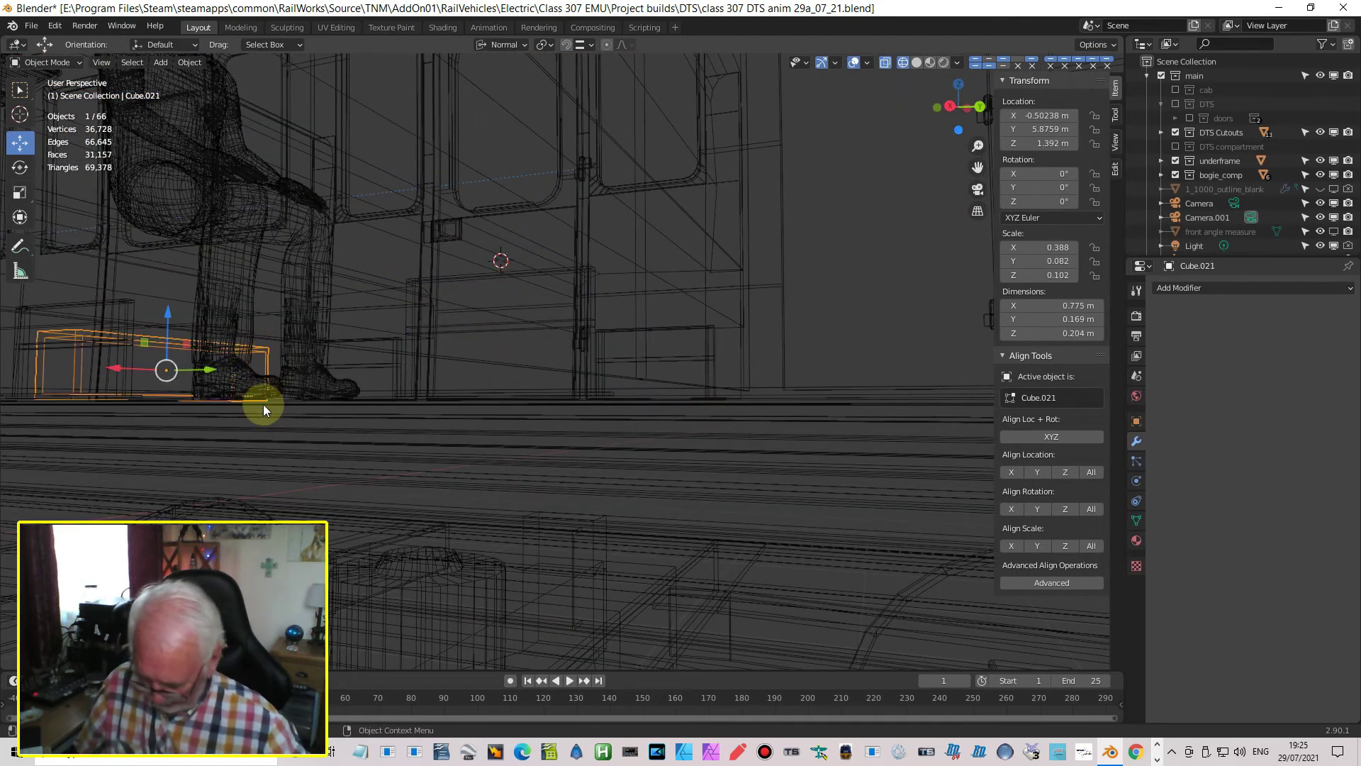
{"action": "key", "text": "shift+d"}
{"action": "key", "text": "Return"}
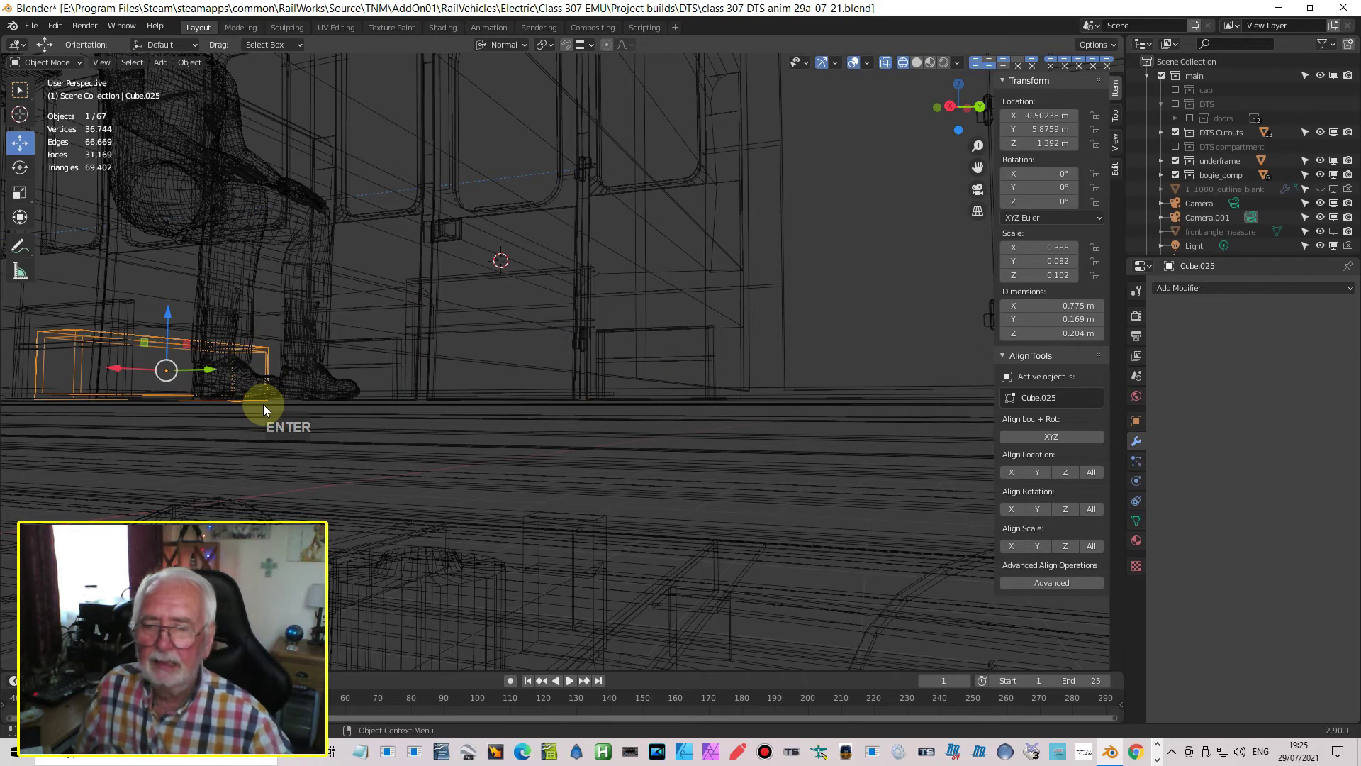
{"action": "left_click", "coordinate": [1067, 203]}
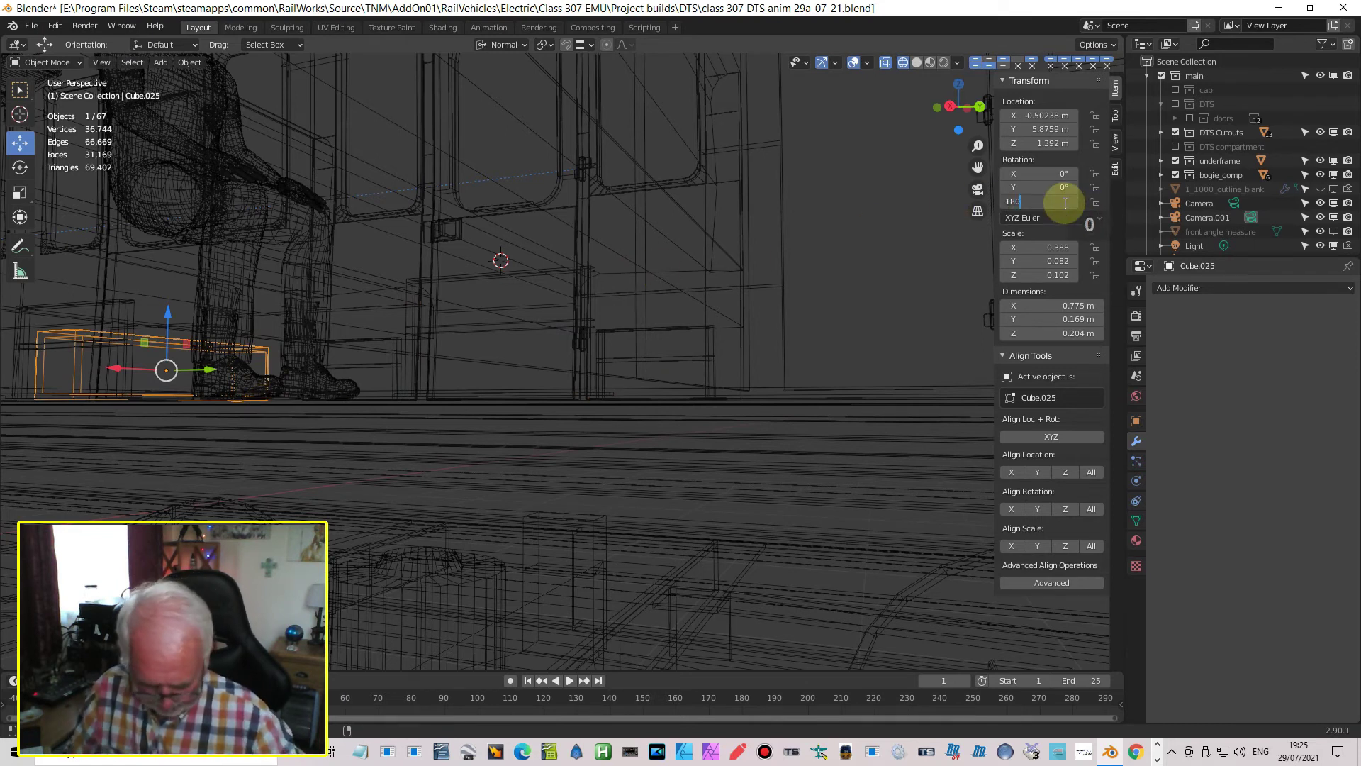
{"action": "type", "text": "180"}
{"action": "key", "text": "Return"}
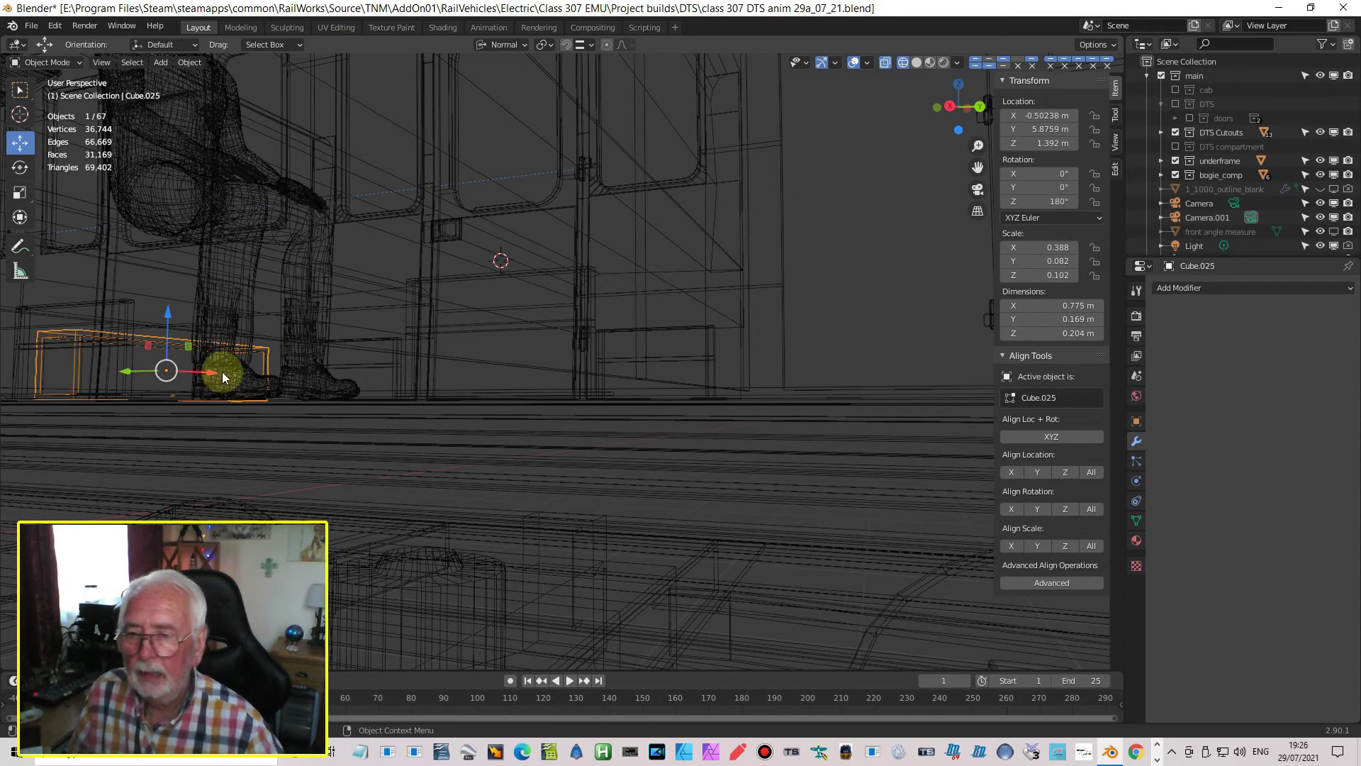
Move the heater box copy along Y beneath the opposite seat, to about 7.40 m
{"action": "left_click_drag", "start_coordinate": [228, 370], "coordinate": [520, 403]}
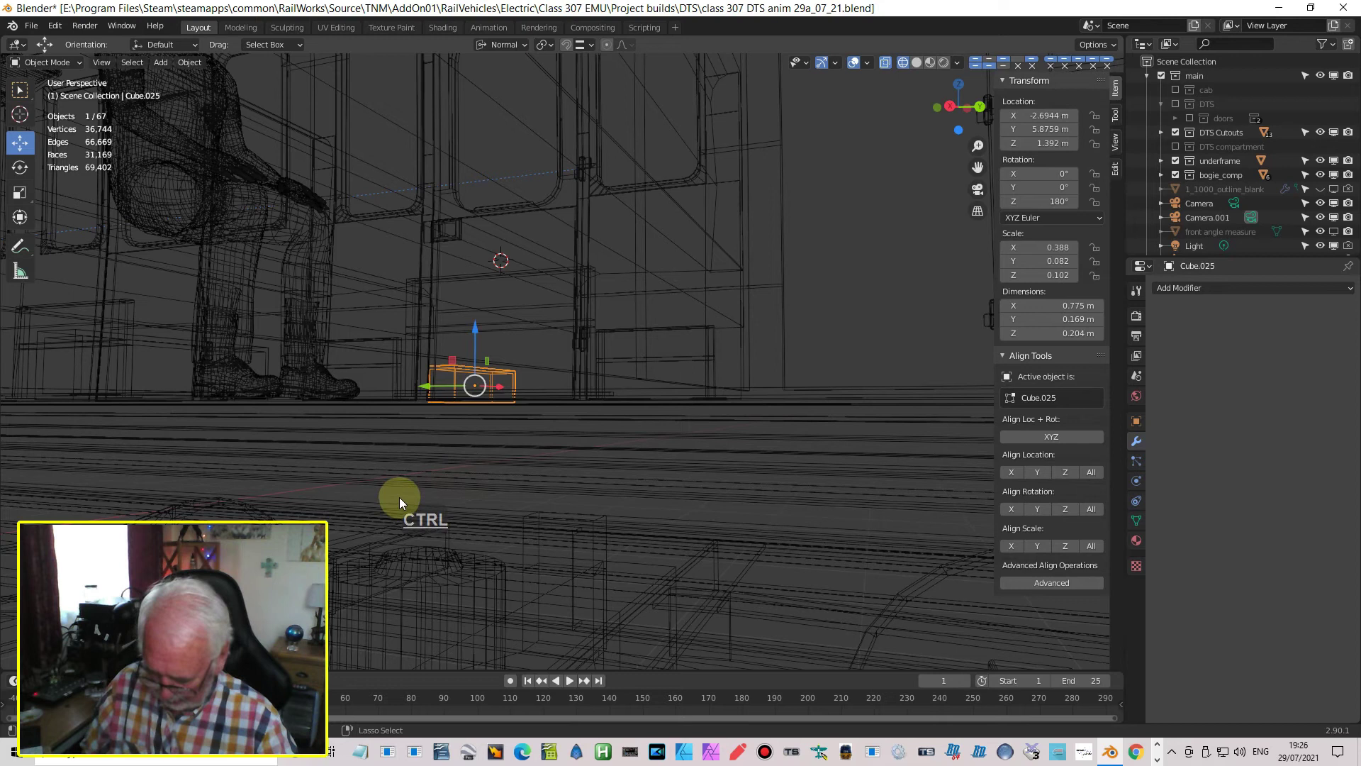
{"action": "key", "text": "ctrl+z"}
{"action": "middle_click_drag", "start_coordinate": [223, 462], "coordinate": [253, 470]}
{"action": "left_click_drag", "start_coordinate": [211, 348], "coordinate": [484, 388]}
{"action": "middle_click_drag", "start_coordinate": [483, 389], "coordinate": [559, 373]}
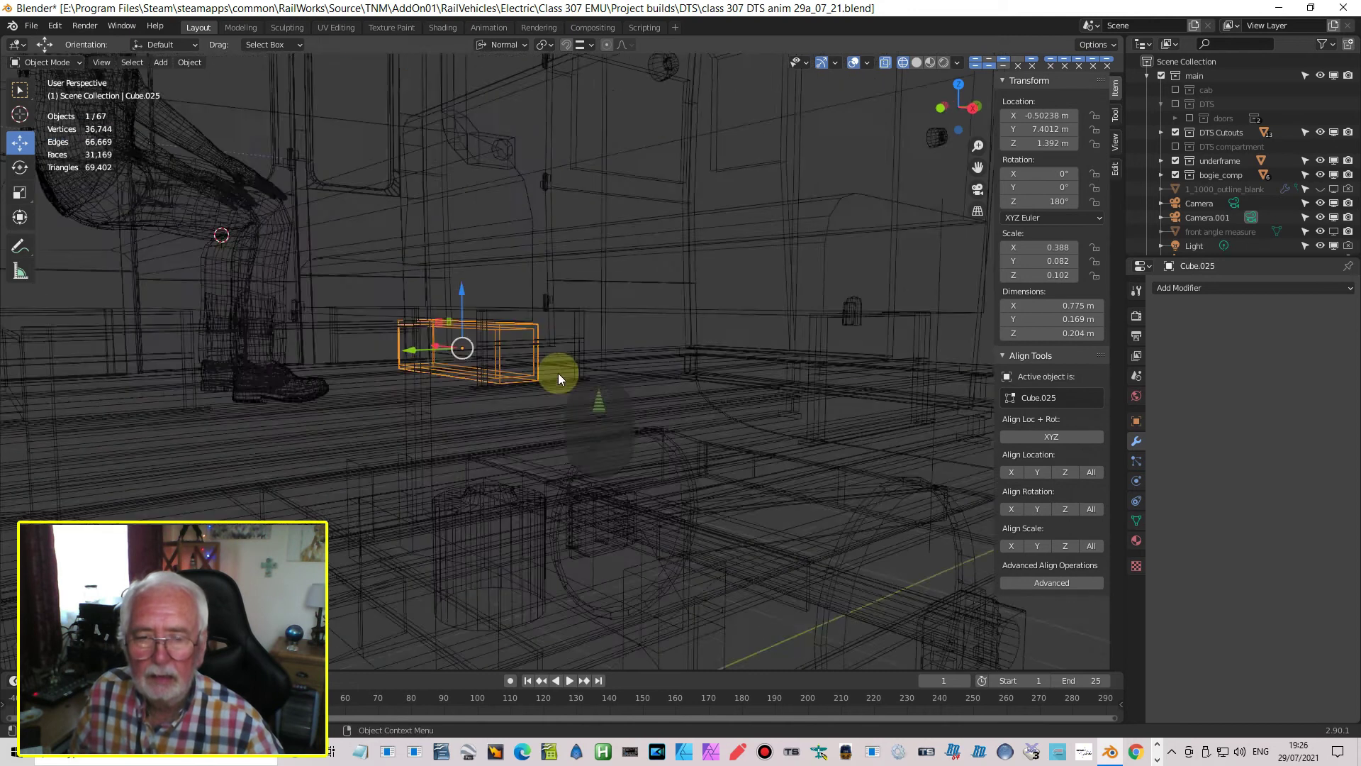
{"action": "scroll", "coordinate": [558, 373], "scroll_direction": "up", "scroll_amount": 2}
{"action": "key", "text": "Page_Down"}
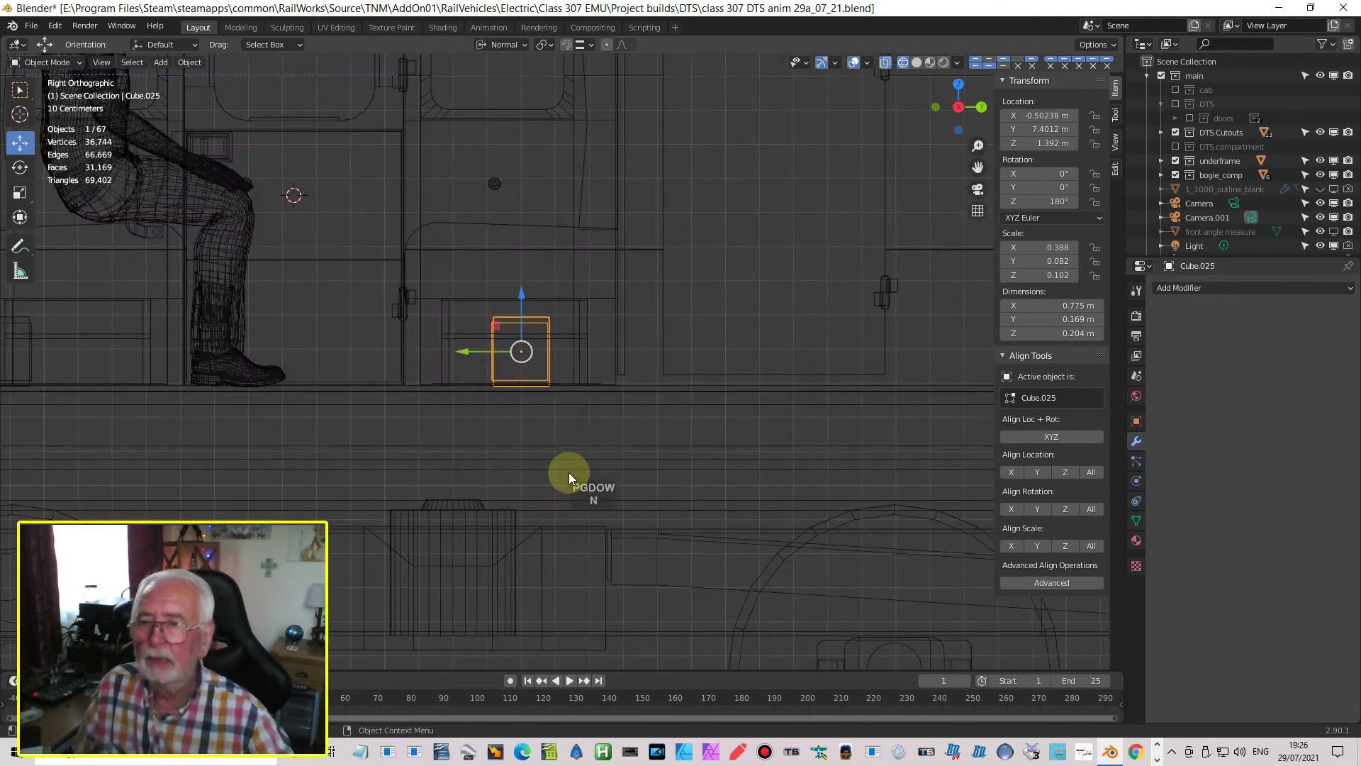
Bring the heater box copy forward along Y to about 7.275 m and switch the viewport to material preview shading
{"action": "scroll", "coordinate": [662, 405], "scroll_direction": "down", "scroll_amount": 3}
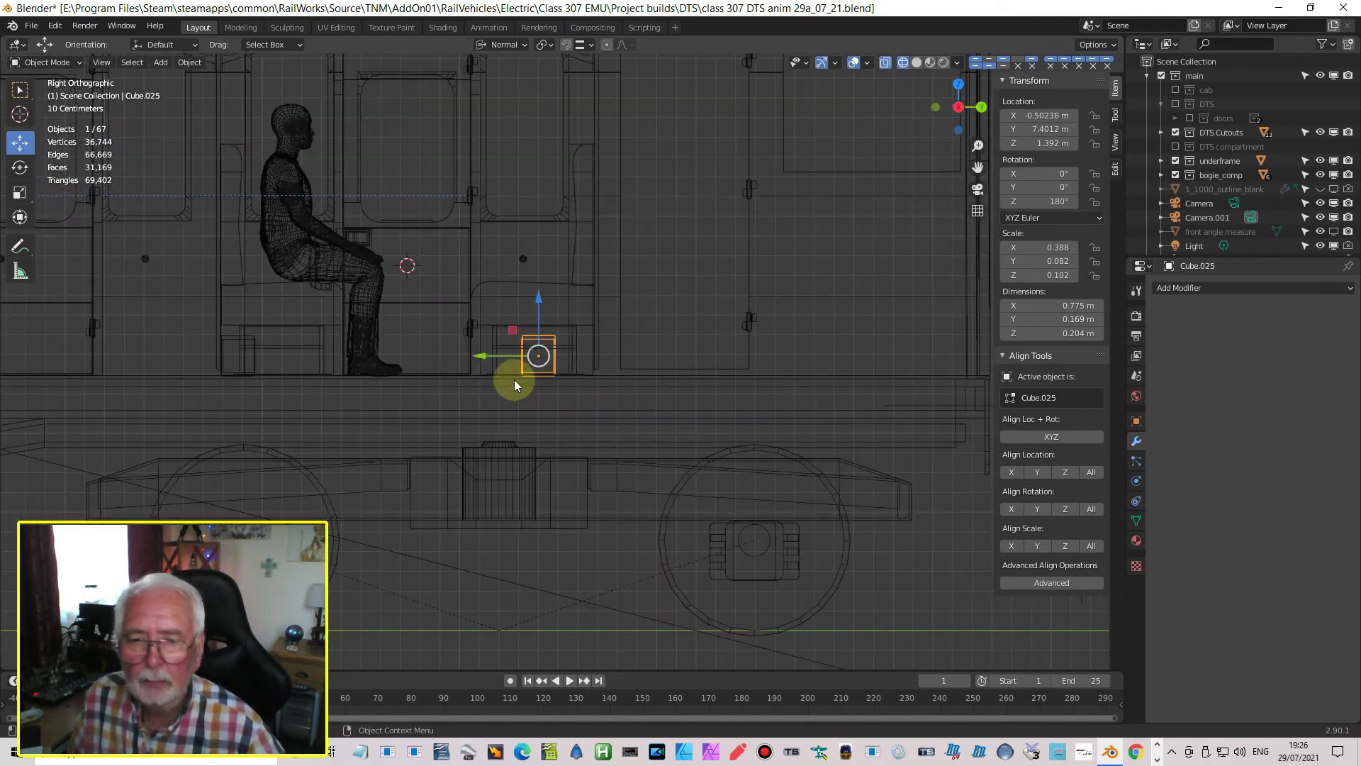
{"action": "mouse_move", "coordinate": [487, 360]}
{"action": "left_mouse_down"}
{"action": "mouse_move", "coordinate": [517, 356]}
{"action": "mouse_move", "coordinate": [461, 362]}
{"action": "left_mouse_up"}
{"action": "middle_click_drag", "start_coordinate": [462, 361], "coordinate": [524, 390]}
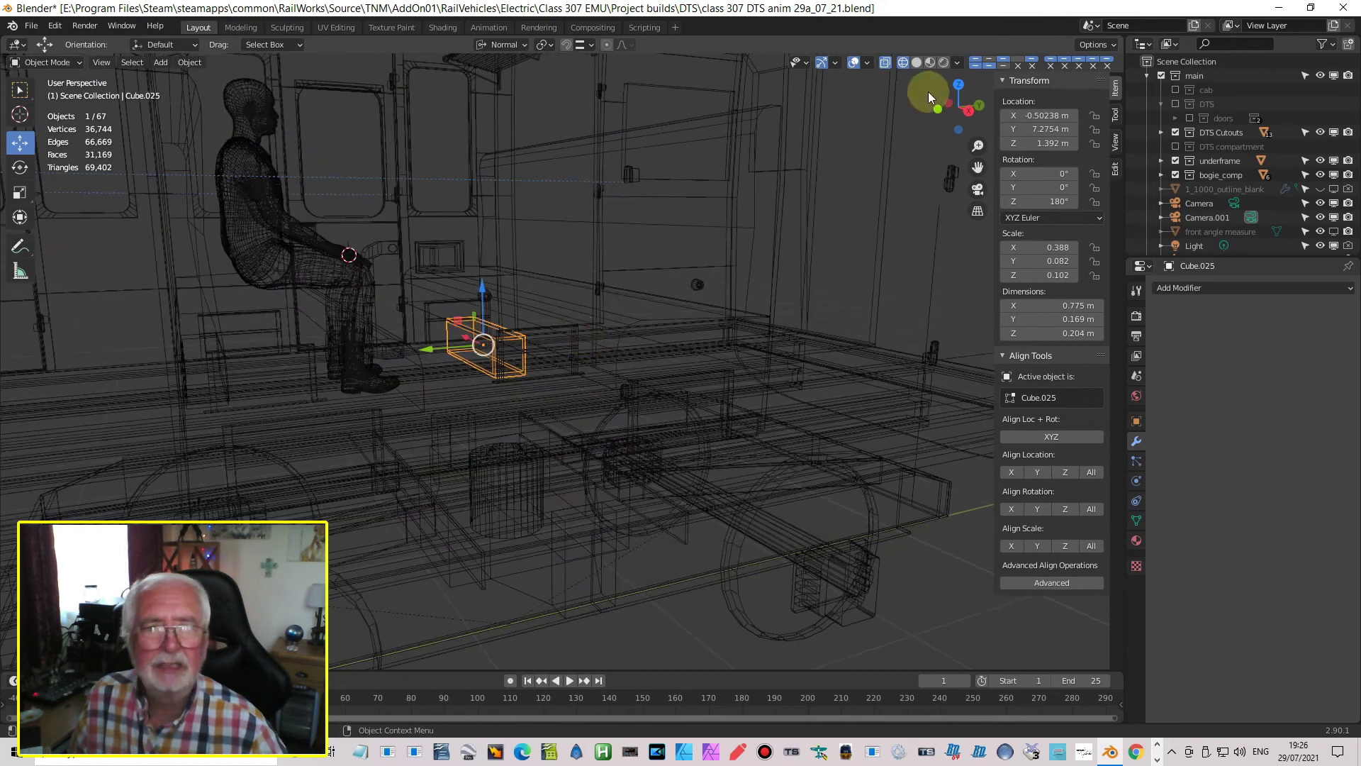
{"action": "left_click", "coordinate": [930, 63]}
{"action": "scroll", "coordinate": [615, 283], "scroll_direction": "up", "scroll_amount": 4}
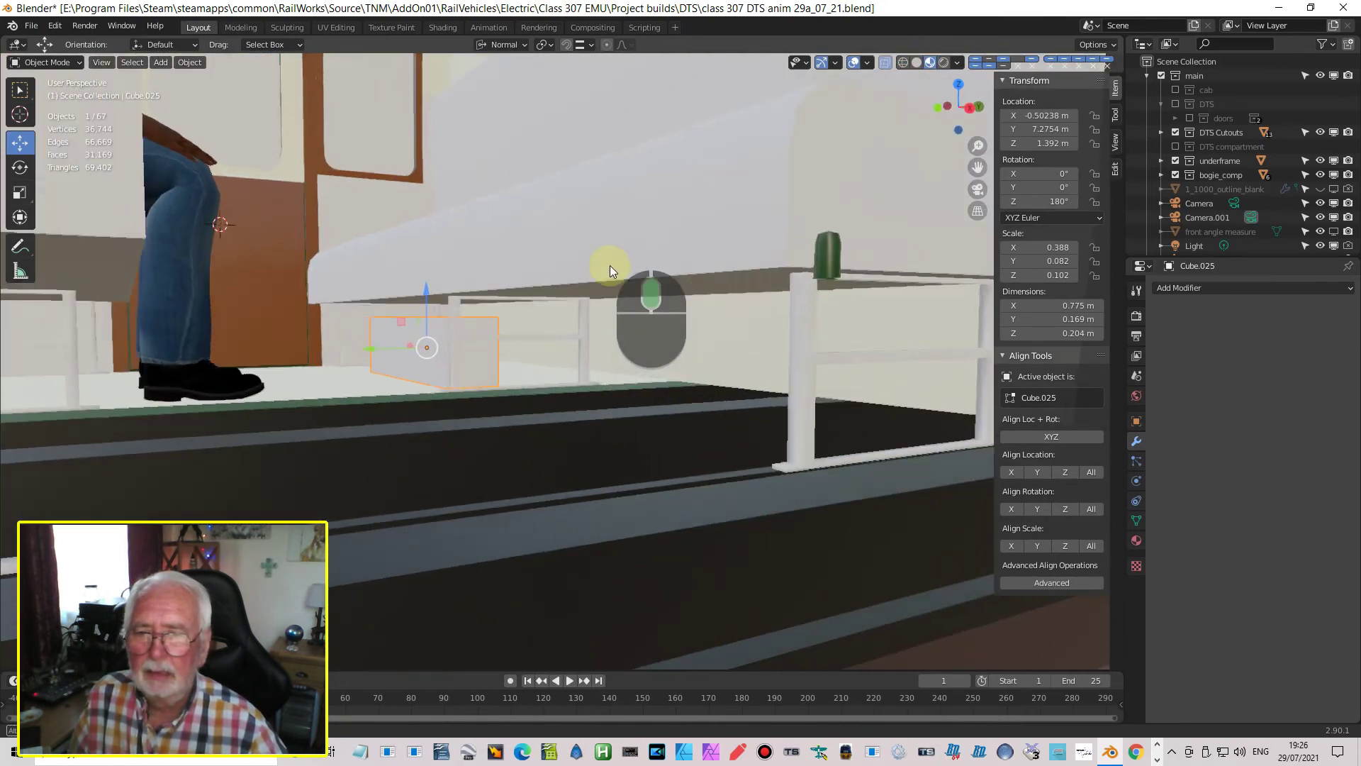
{"action": "left_click_drag", "start_coordinate": [371, 348], "coordinate": [373, 355]}
Move the original heater box forward along Y beneath the seated figure's seat, to about 6.10 m
{"action": "middle_click_drag", "start_coordinate": [373, 354], "coordinate": [52, 360]}
{"action": "left_click", "coordinate": [52, 360]}
{"action": "left_click_drag", "start_coordinate": [105, 348], "coordinate": [214, 350]}
{"action": "middle_click_drag", "start_coordinate": [214, 351], "coordinate": [269, 383]}
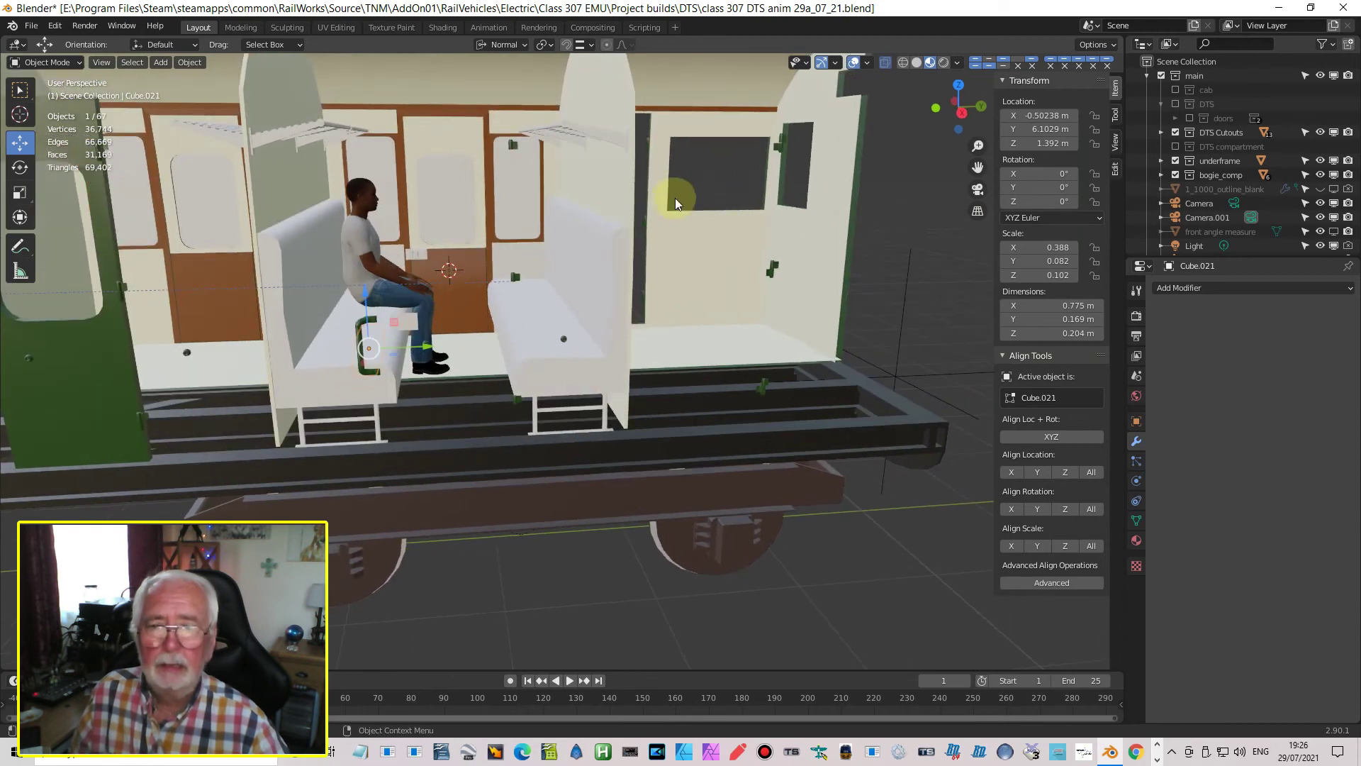
Turn on the viewport display of the coach bodyside's Mirror modifier and open the bodyside mesh for editing
{"action": "scroll", "coordinate": [685, 240], "scroll_direction": "up", "scroll_amount": 2}
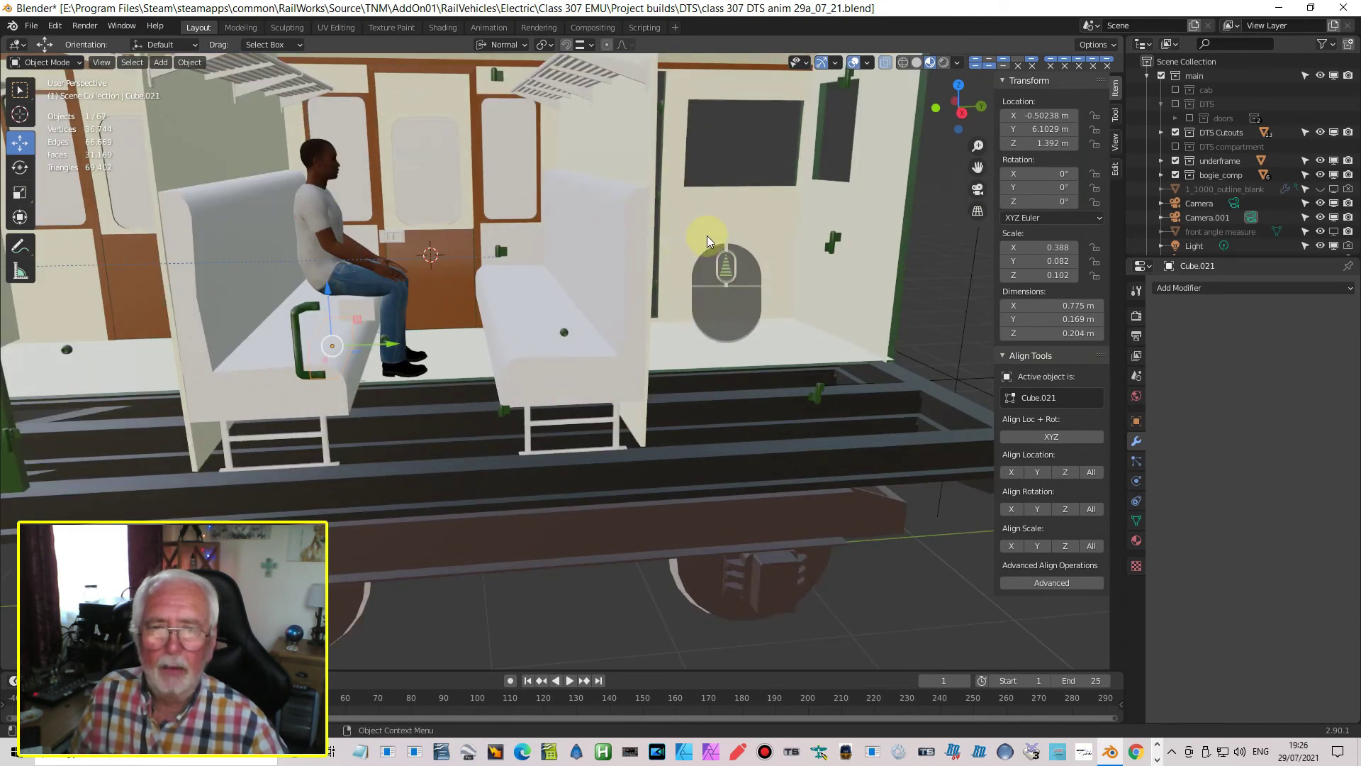
{"action": "left_click", "coordinate": [708, 236]}
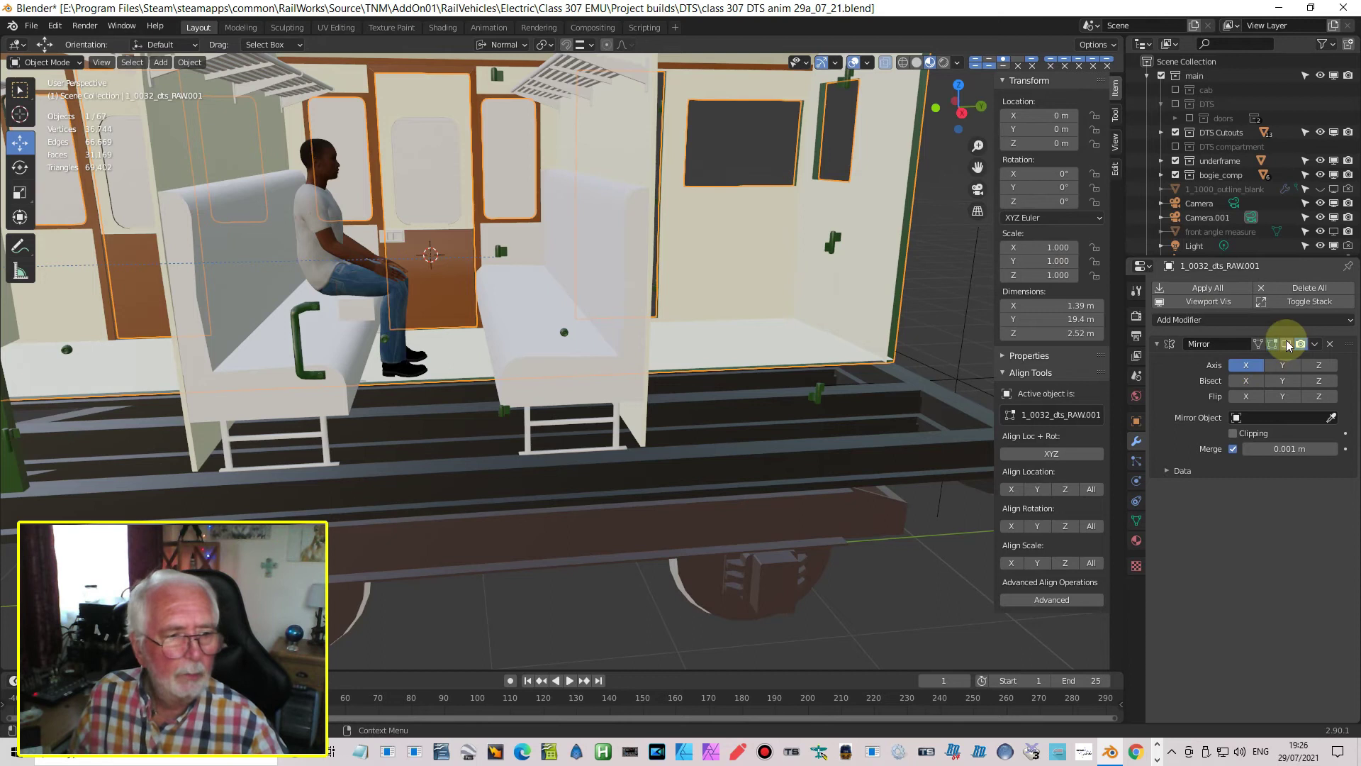
{"action": "left_click", "coordinate": [1286, 344]}
{"action": "middle_click_drag", "start_coordinate": [682, 353], "coordinate": [638, 341]}
{"action": "scroll", "coordinate": [440, 329], "scroll_direction": "up", "scroll_amount": 3}
{"action": "middle_click_drag", "start_coordinate": [439, 329], "coordinate": [474, 314]}
{"action": "middle_click_drag", "start_coordinate": [389, 328], "coordinate": [463, 329], "text": "shift"}
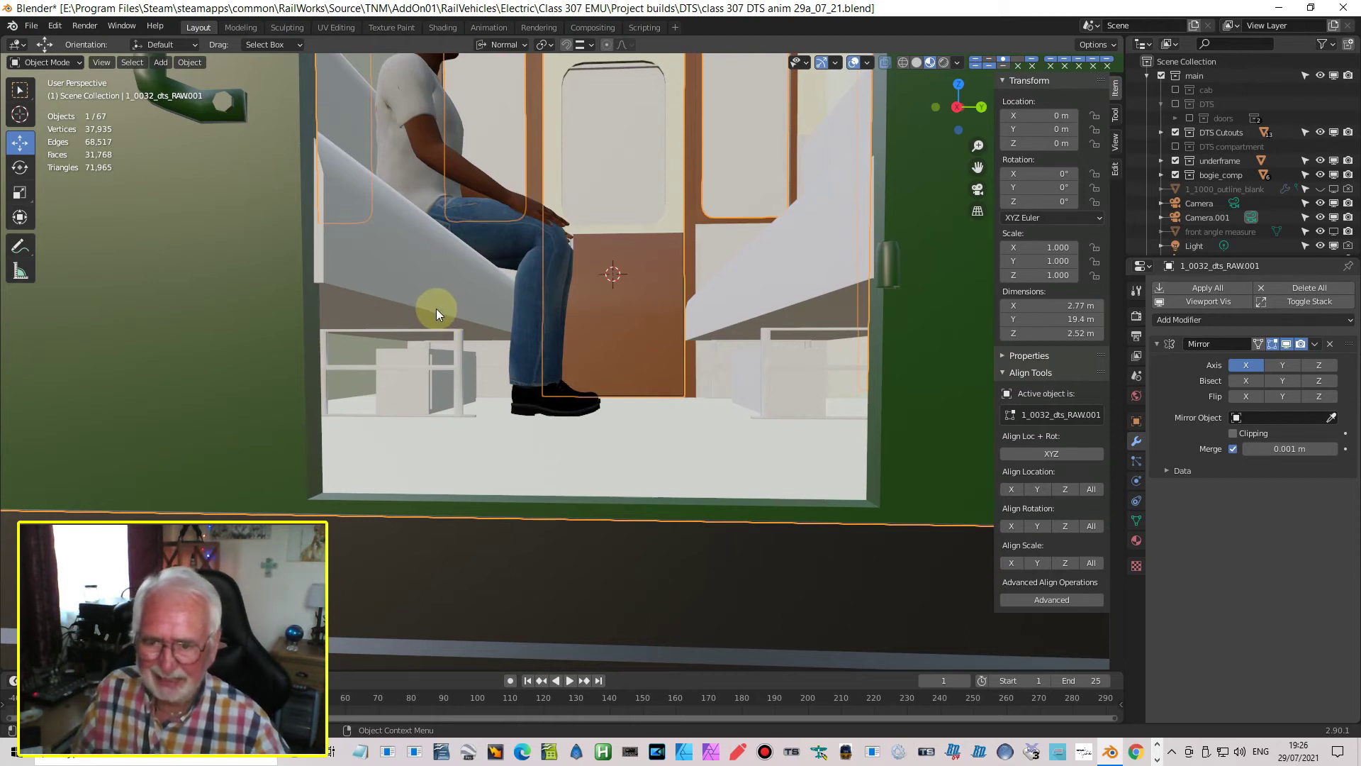
{"action": "key", "text": "Tab"}
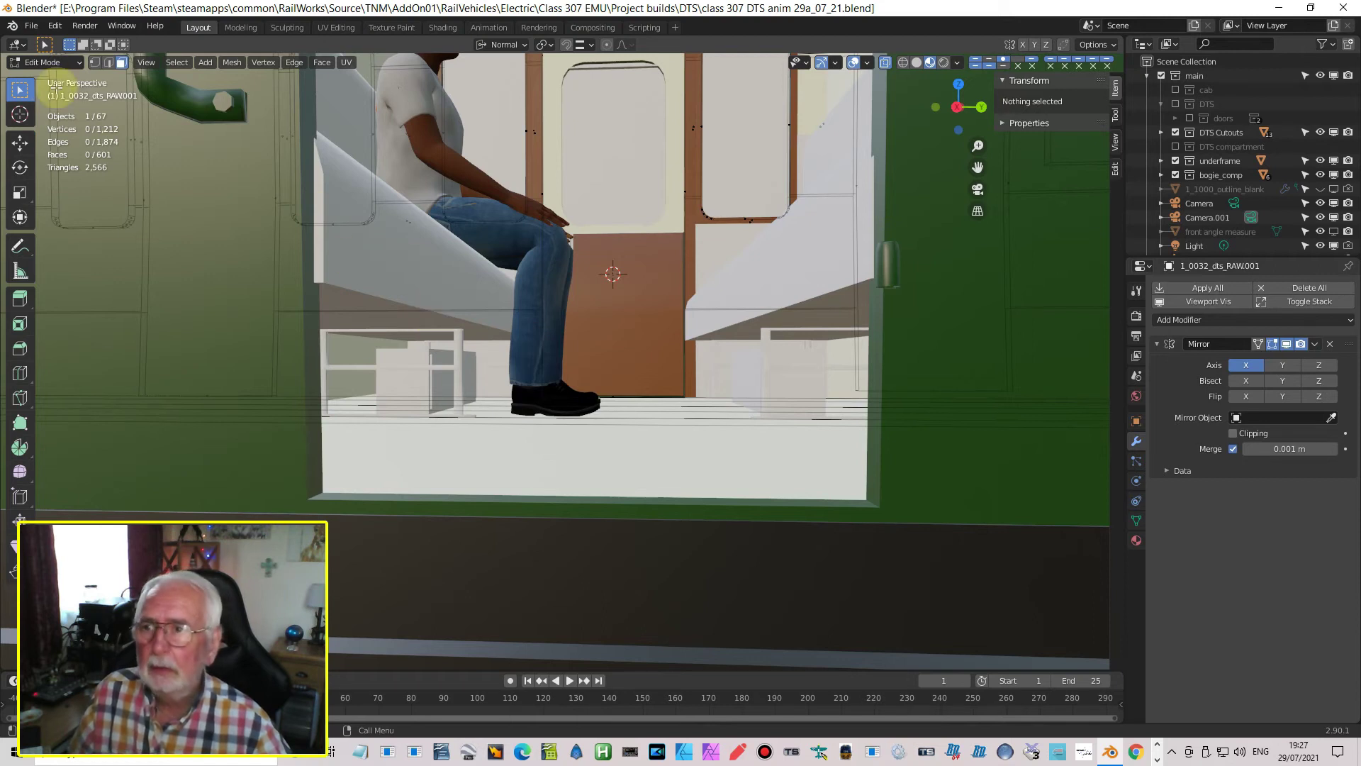
Switch to edge selection, leave the bodyside mesh and select the lower front edge of the seat base beneath the figure
{"action": "left_click", "coordinate": [110, 64]}
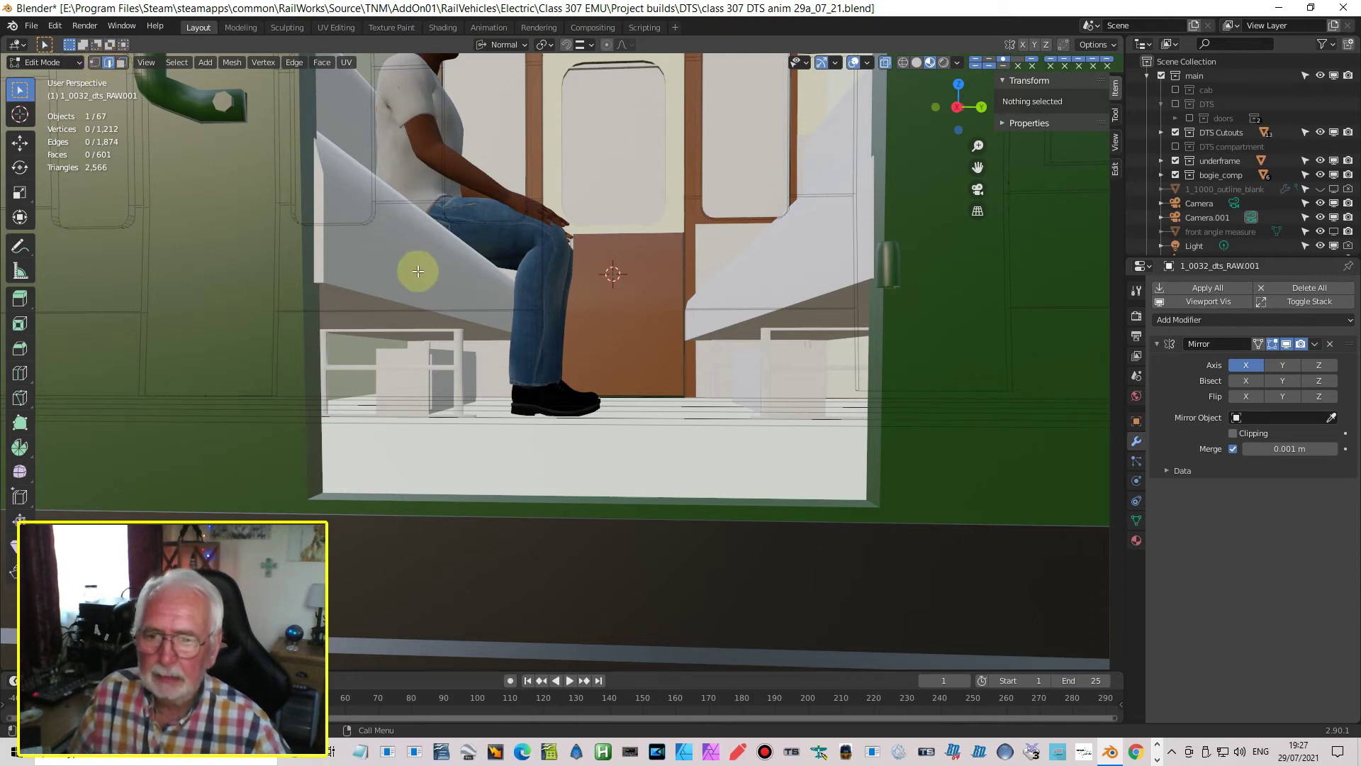
{"action": "left_click", "coordinate": [395, 306]}
{"action": "left_click", "coordinate": [410, 306]}
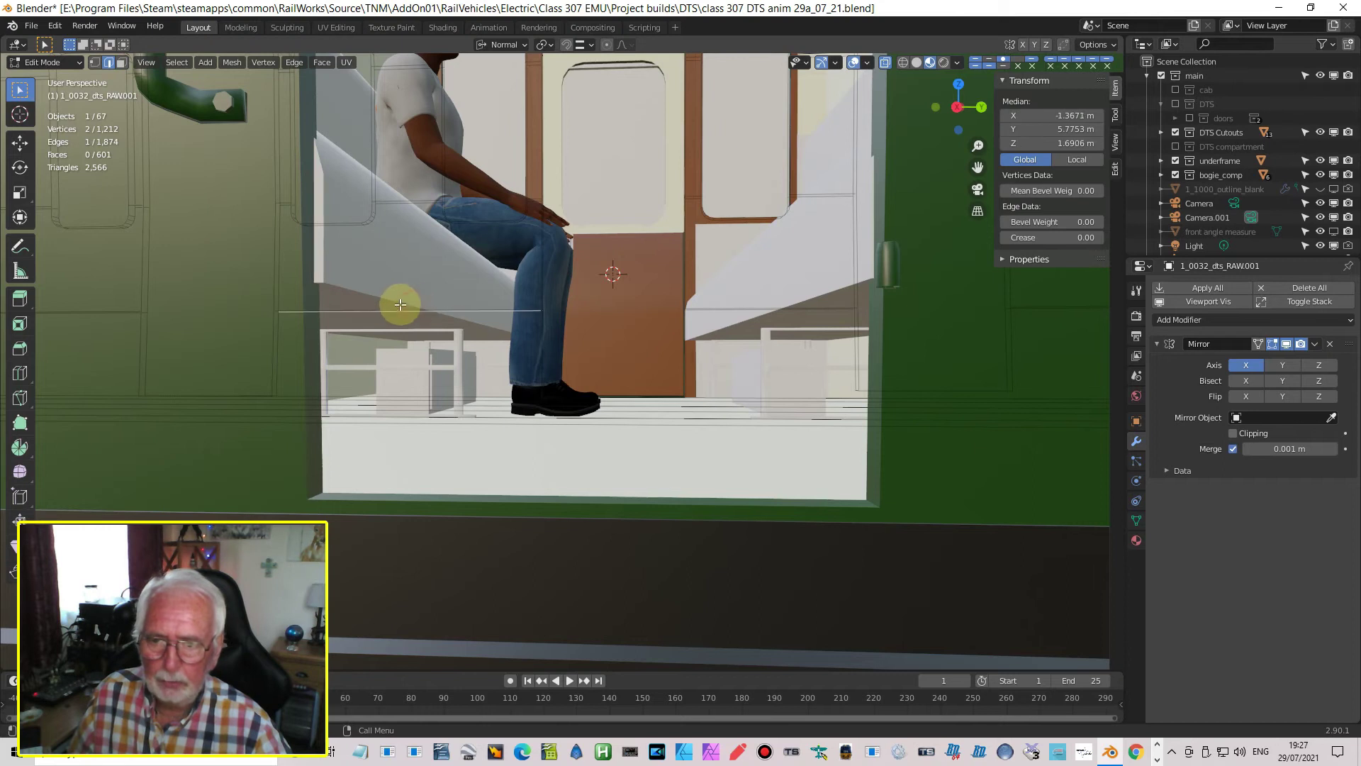
{"action": "left_click", "coordinate": [434, 315]}
{"action": "scroll", "coordinate": [434, 315], "scroll_direction": "up", "scroll_amount": 5}
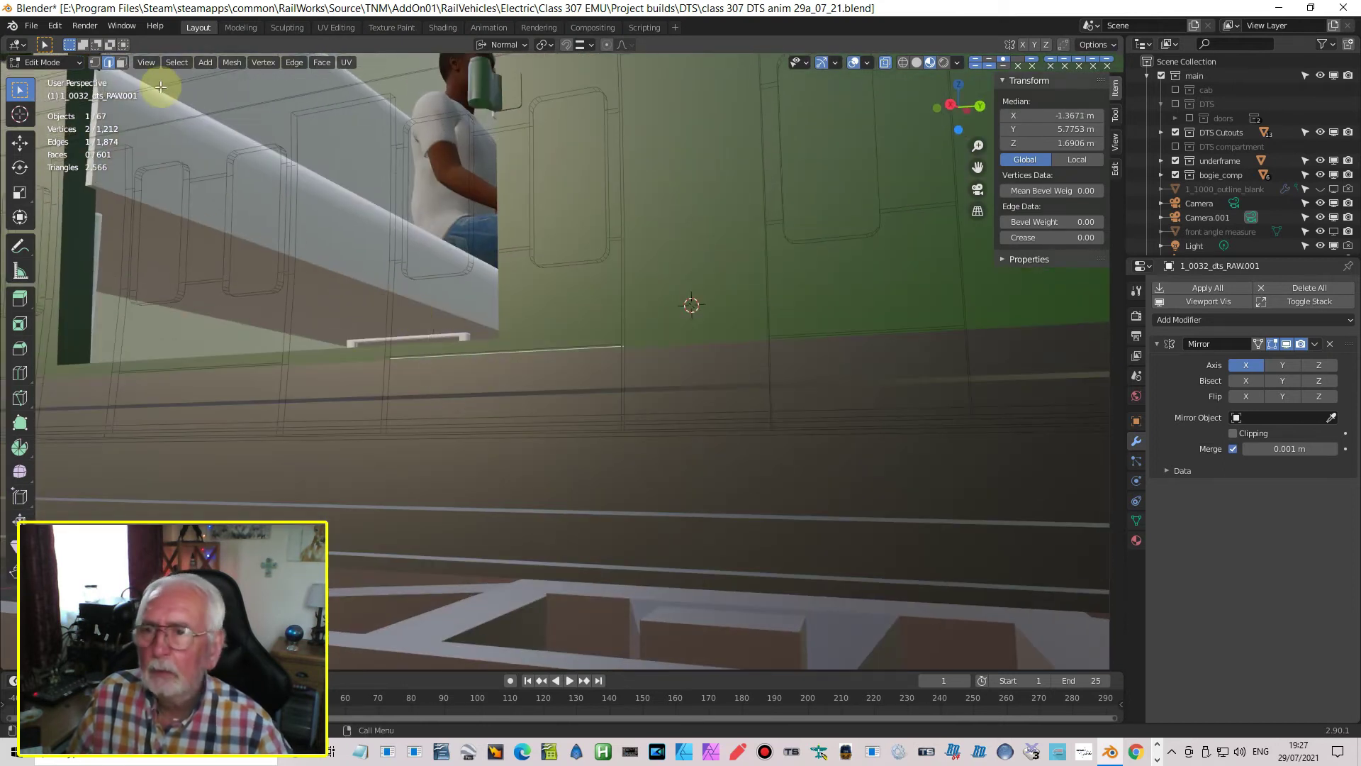
{"action": "key", "text": "Tab"}
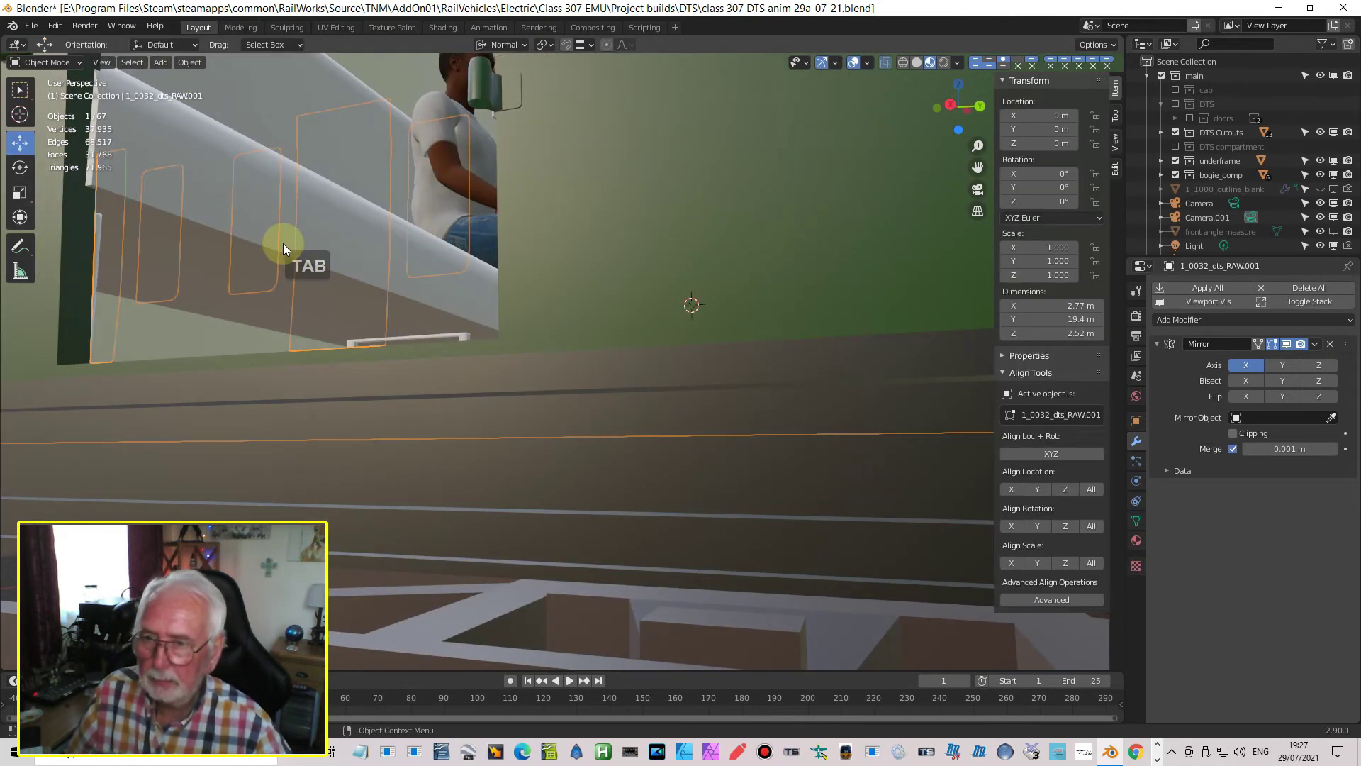
{"action": "key", "text": "Tab"}
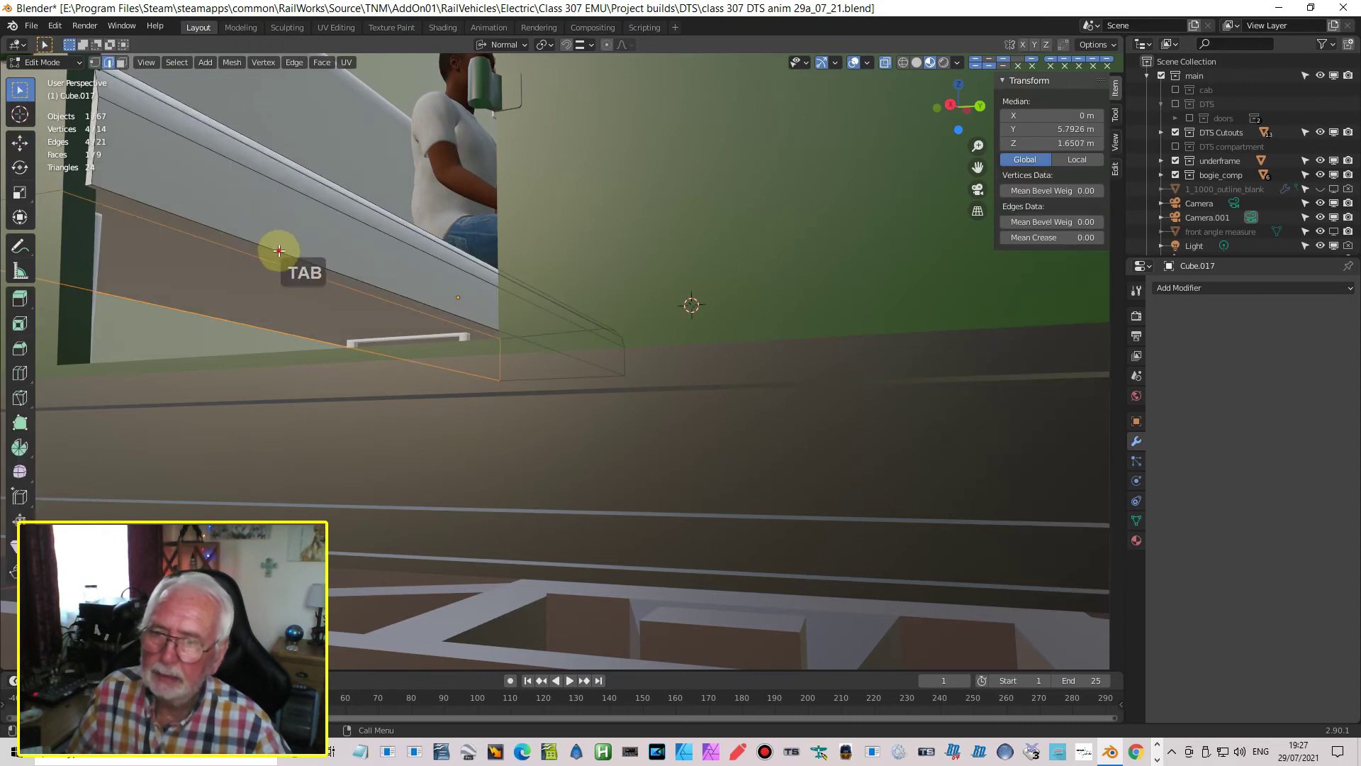
{"action": "left_click", "coordinate": [313, 260]}
Add a Bevel modifier with 0.001 m amount and Weight limit to the seat base, giving its lower front edge bevel weight 1.00
{"action": "left_click", "coordinate": [1191, 290]}
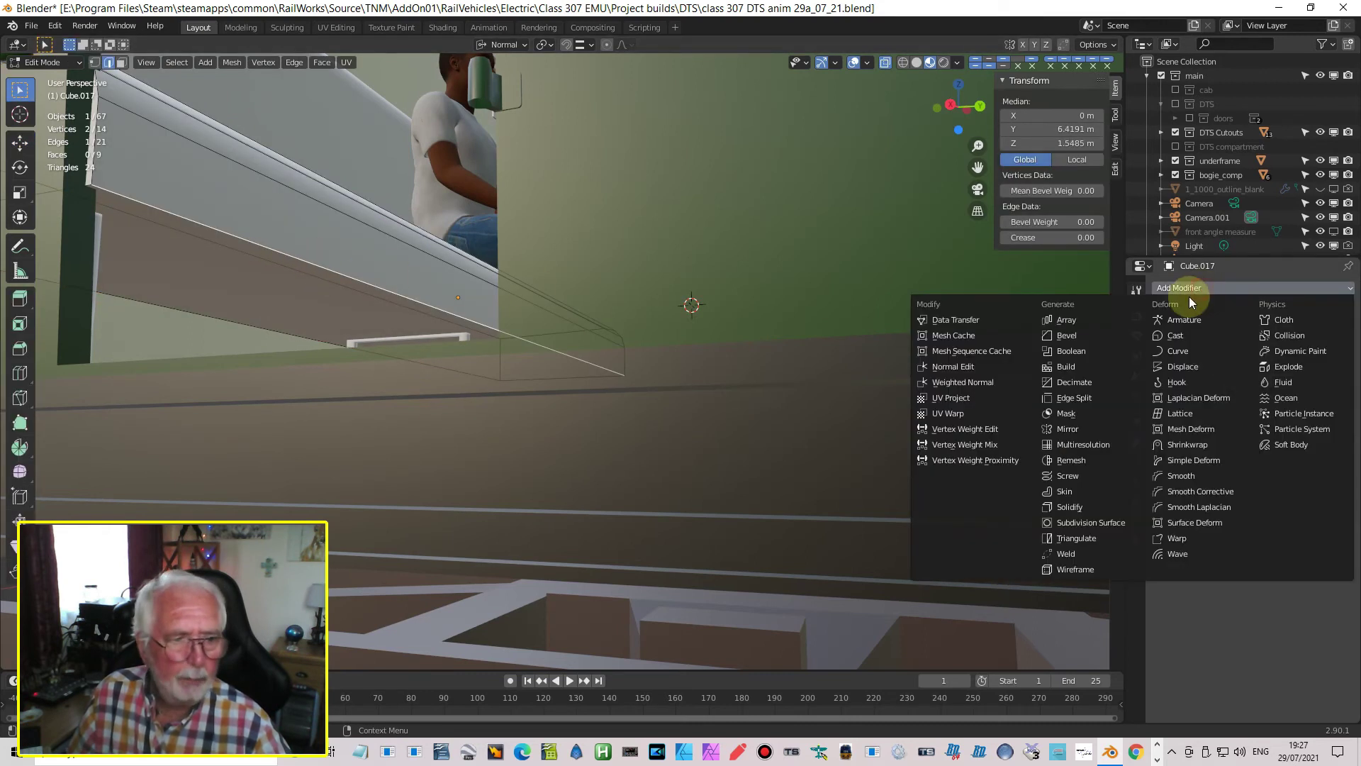
{"action": "left_click", "coordinate": [1076, 335]}
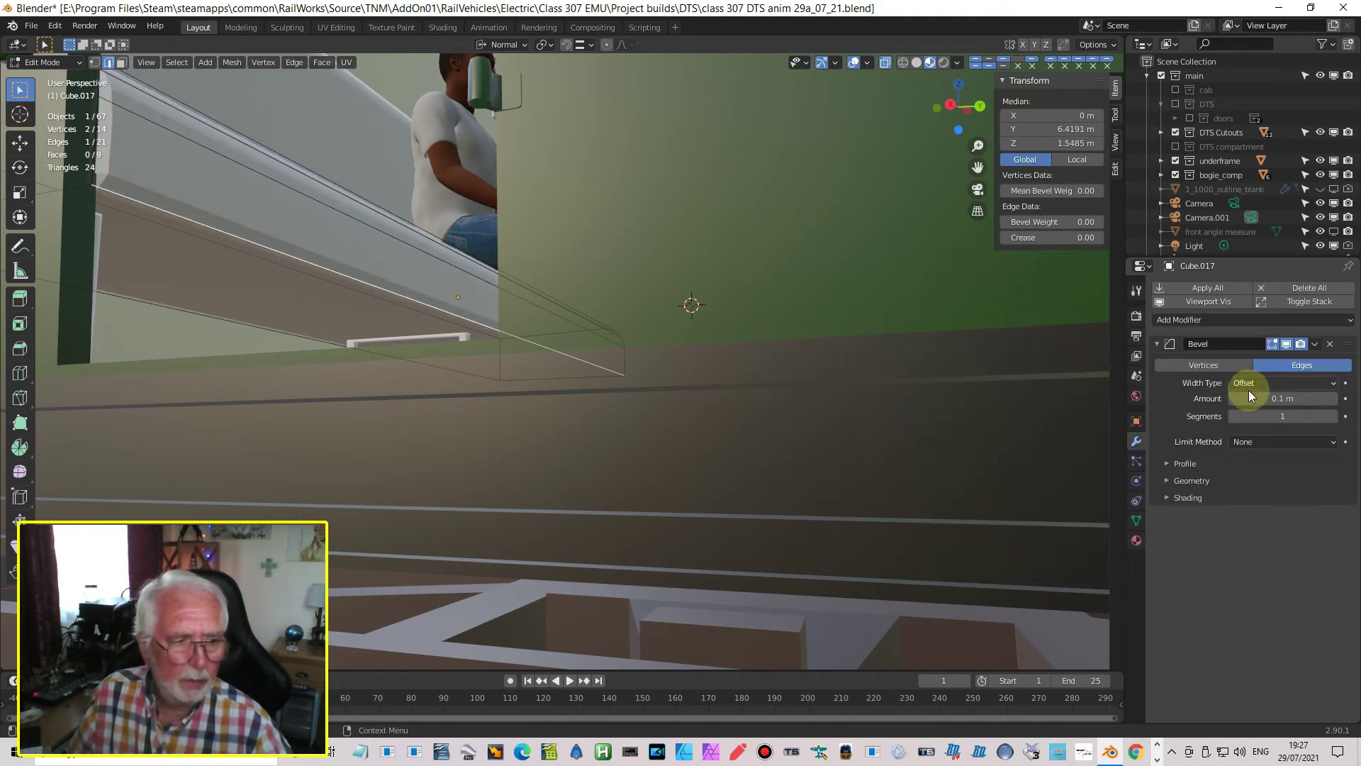
{"action": "left_click", "coordinate": [1311, 398]}
{"action": "type", "text": "0.001"}
{"action": "key", "text": "Return"}
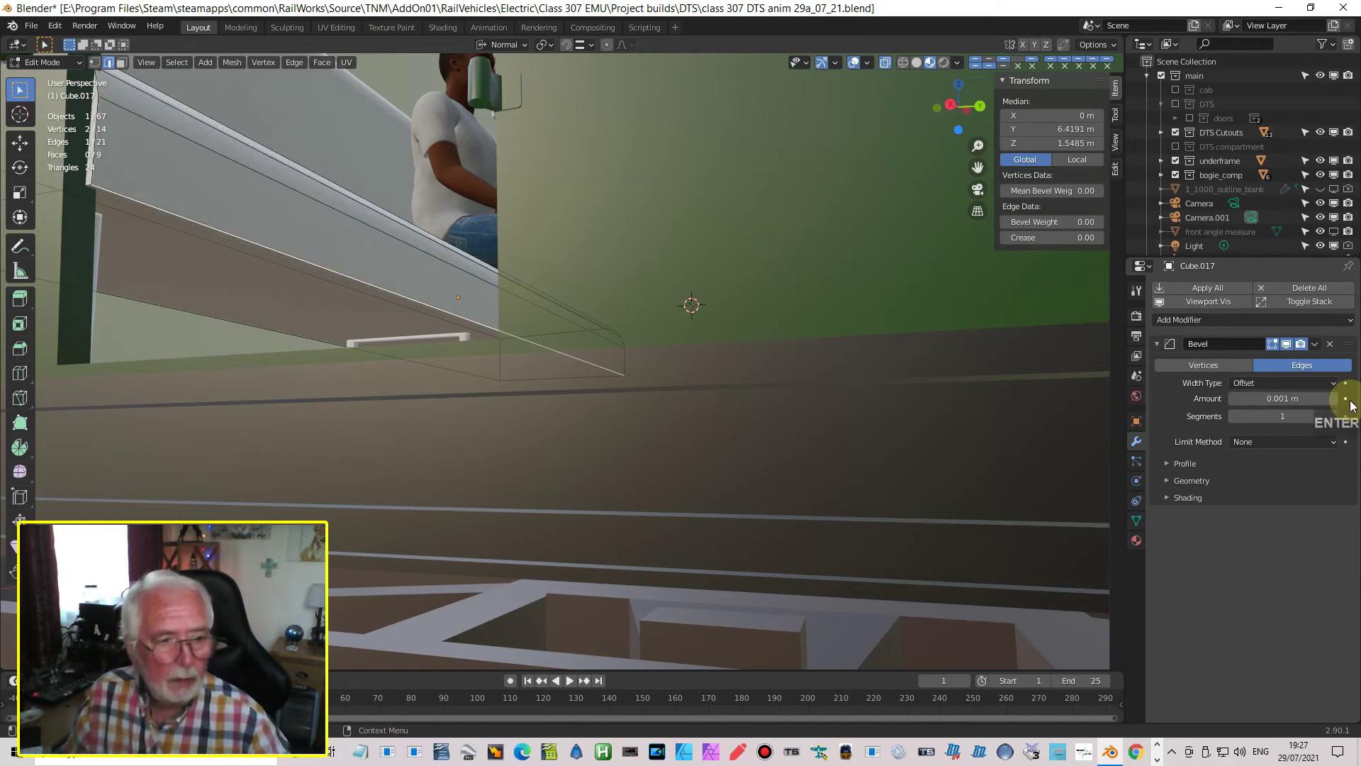
{"action": "left_click", "coordinate": [1261, 443]}
{"action": "left_click", "coordinate": [1246, 489]}
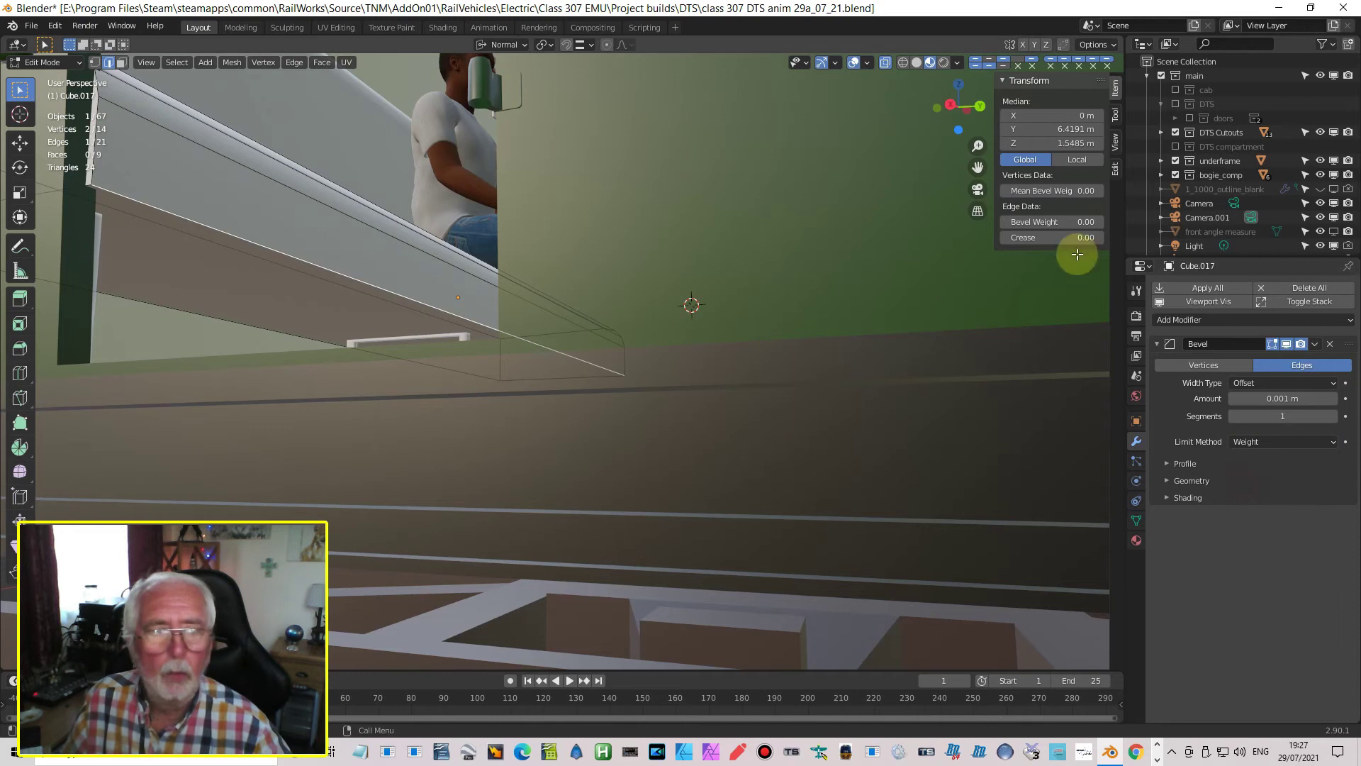
{"action": "left_click_drag", "start_coordinate": [1080, 222], "coordinate": [1133, 274]}
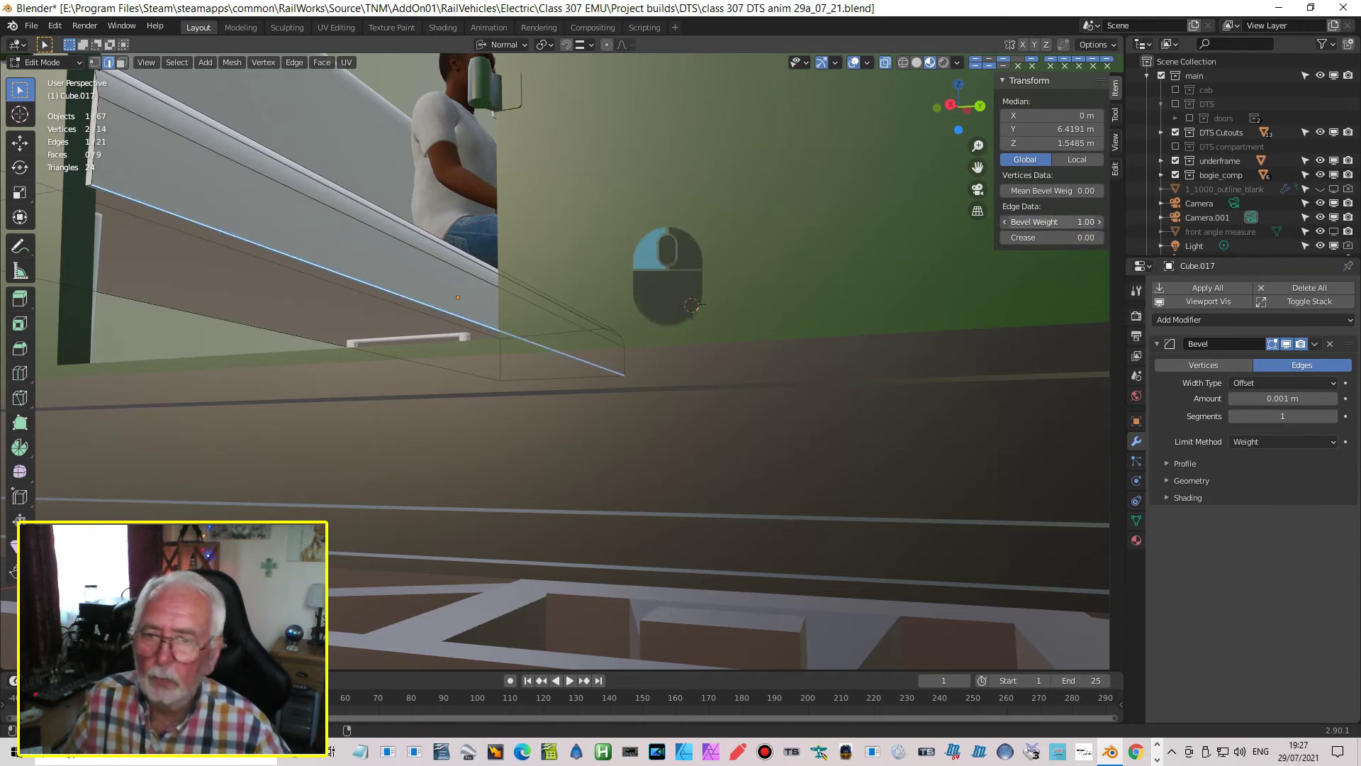
{"action": "key", "text": "Tab"}
Set the seat base's Bevel modifier amount to 0.005 m
{"action": "middle_click_drag", "start_coordinate": [654, 358], "coordinate": [560, 356]}
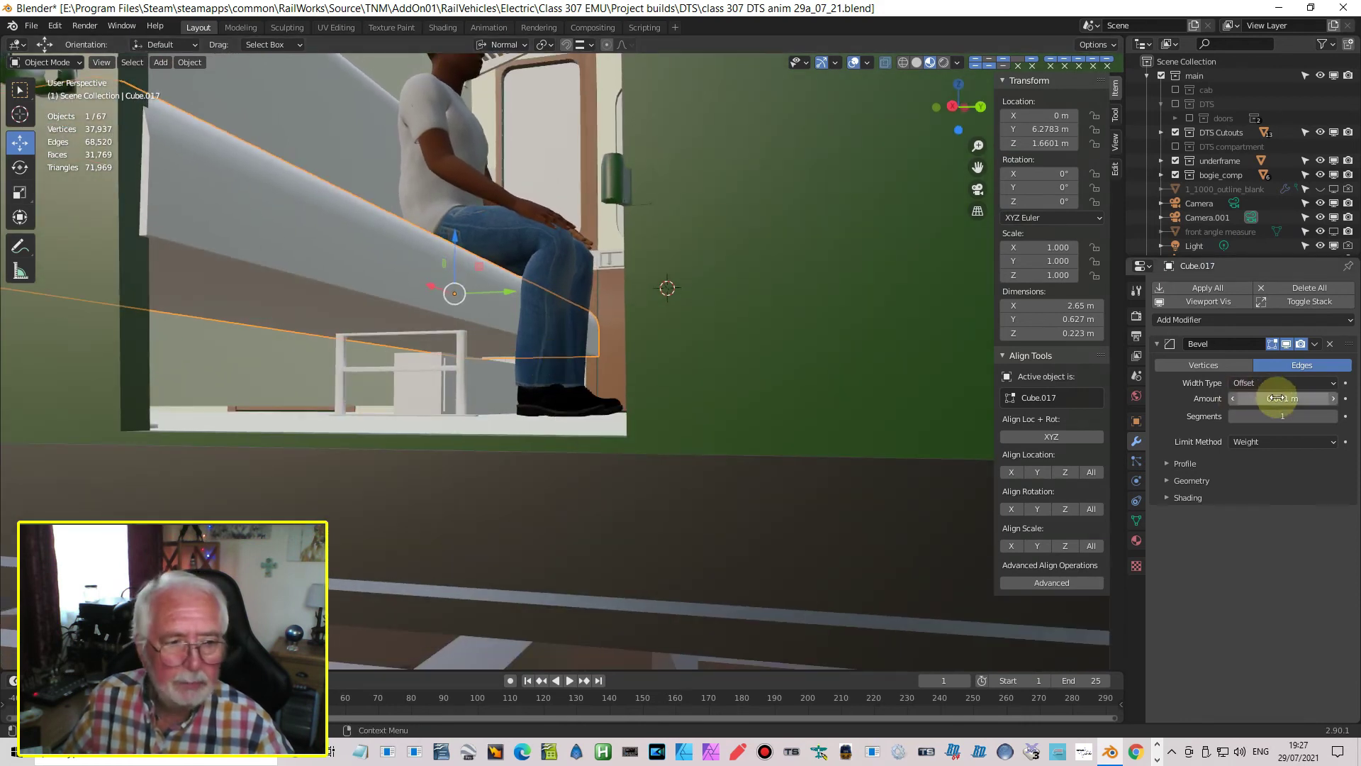
{"action": "left_click_drag", "start_coordinate": [1277, 398], "coordinate": [1280, 398]}
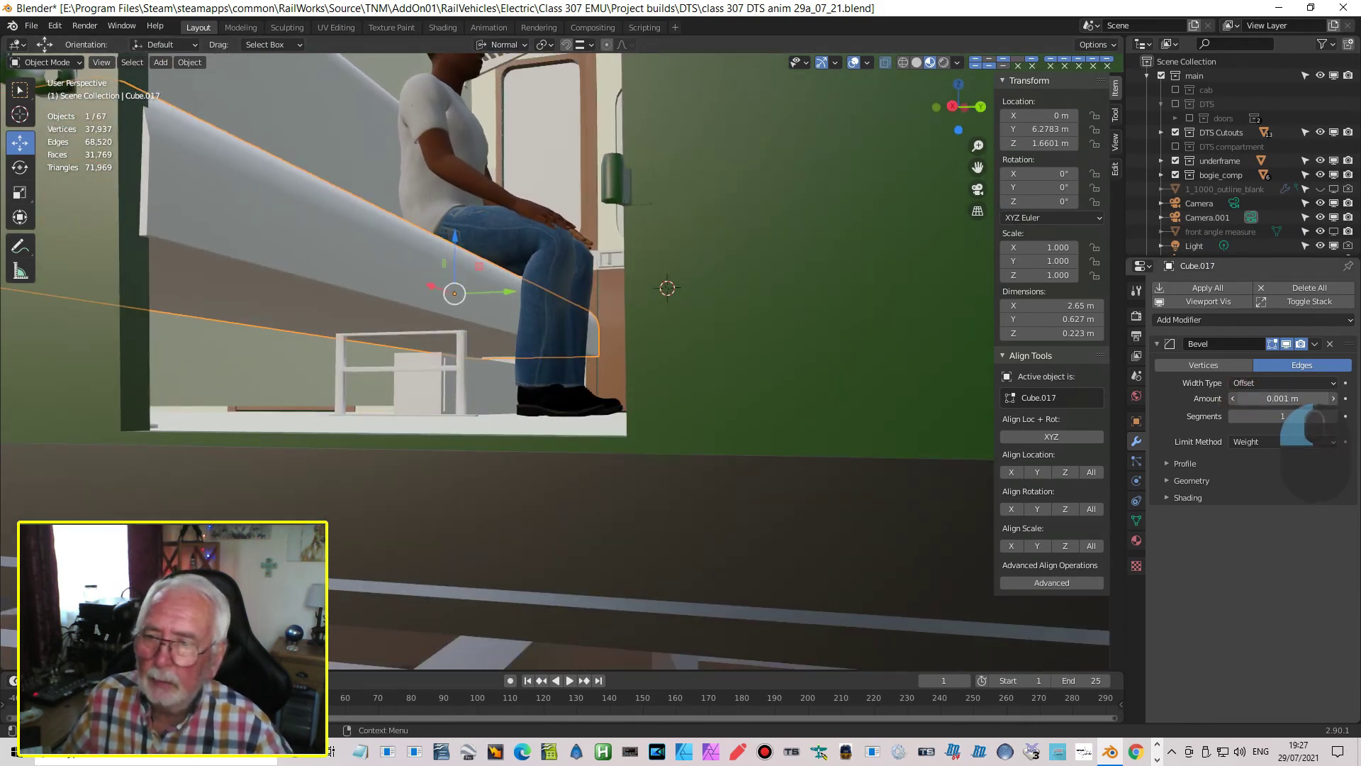
{"action": "mouse_move", "coordinate": [1280, 398]}
{"action": "left_mouse_down"}
{"action": "mouse_move", "coordinate": [1301, 399]}
{"action": "mouse_move", "coordinate": [1274, 397]}
{"action": "left_mouse_up"}
{"action": "left_click", "coordinate": [1233, 399]}
{"action": "left_click", "coordinate": [1280, 398]}
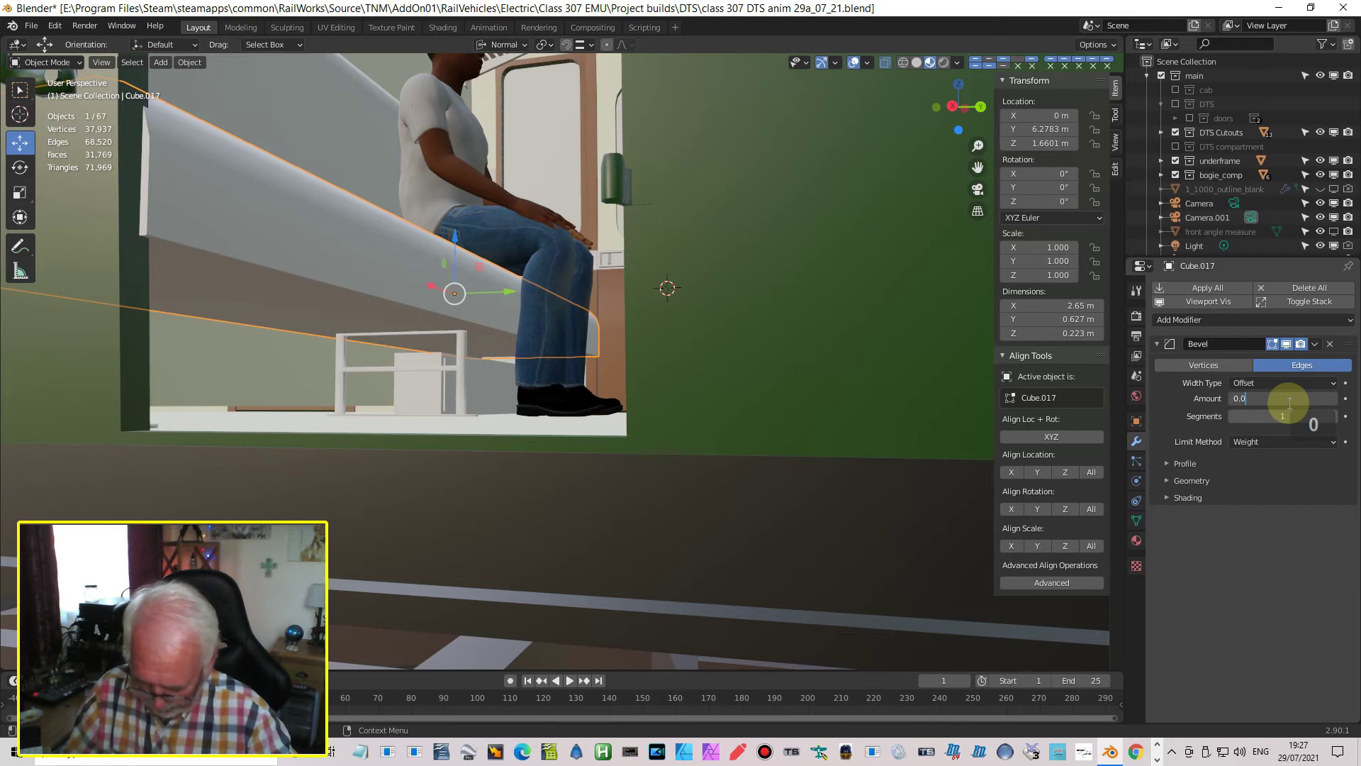
{"action": "key", "text": "Return"}
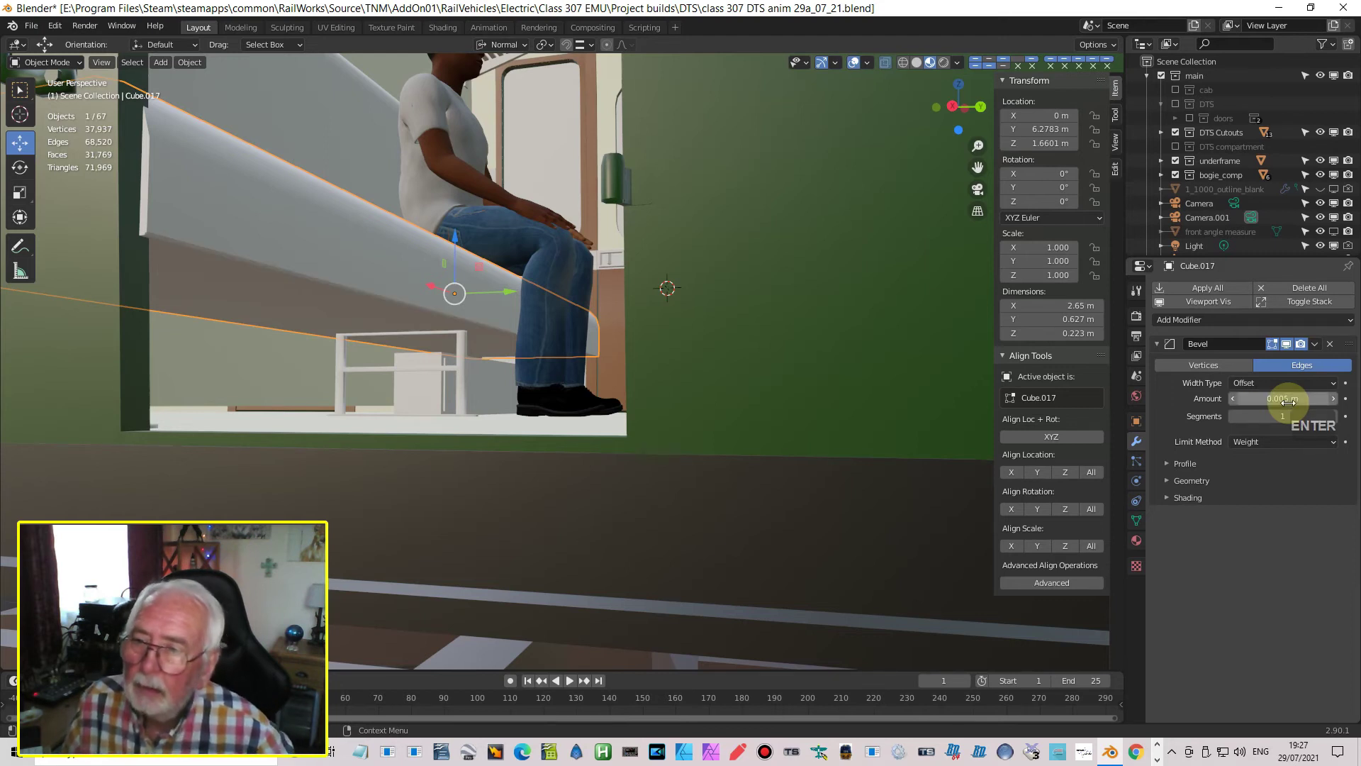
Link the modifiers of the bevelled seat base to the opposite seat base
{"action": "middle_click_drag", "start_coordinate": [587, 406], "coordinate": [628, 394]}
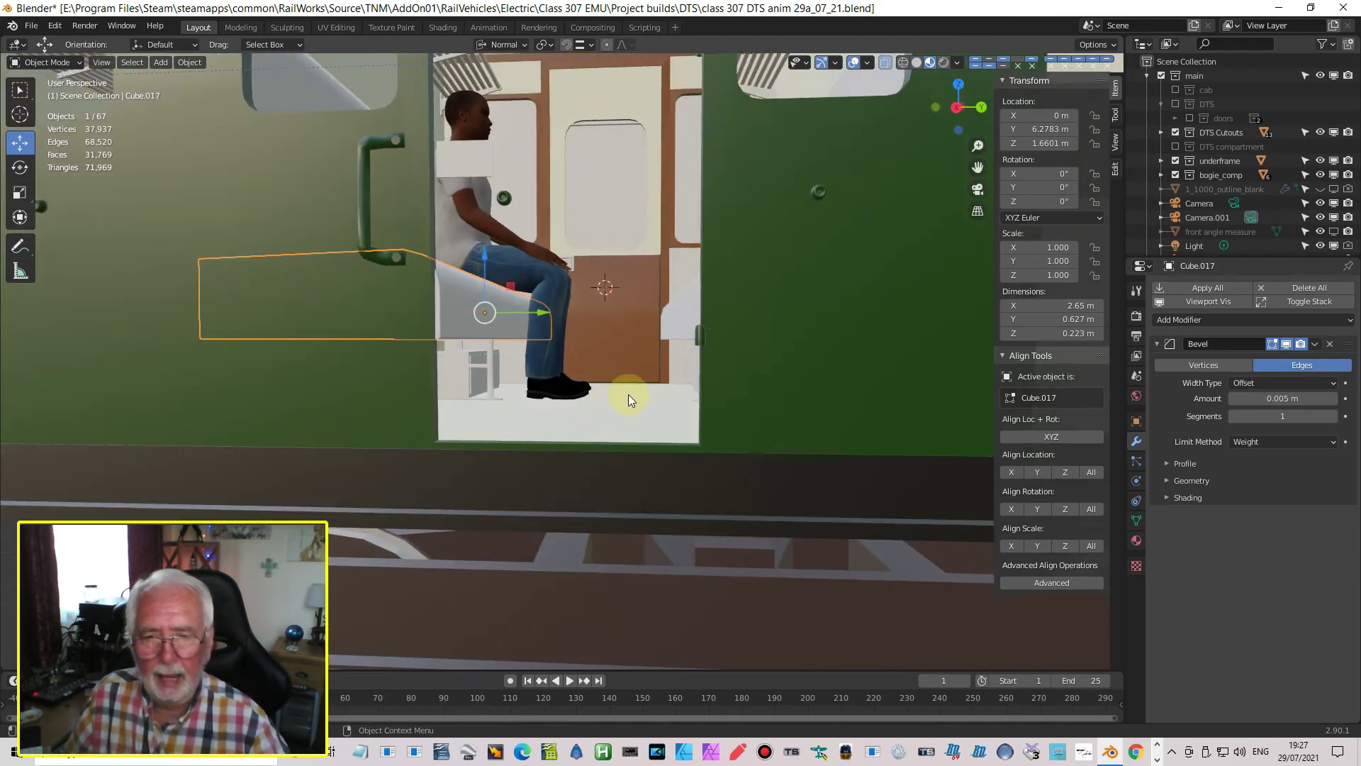
{"action": "left_click", "coordinate": [681, 342]}
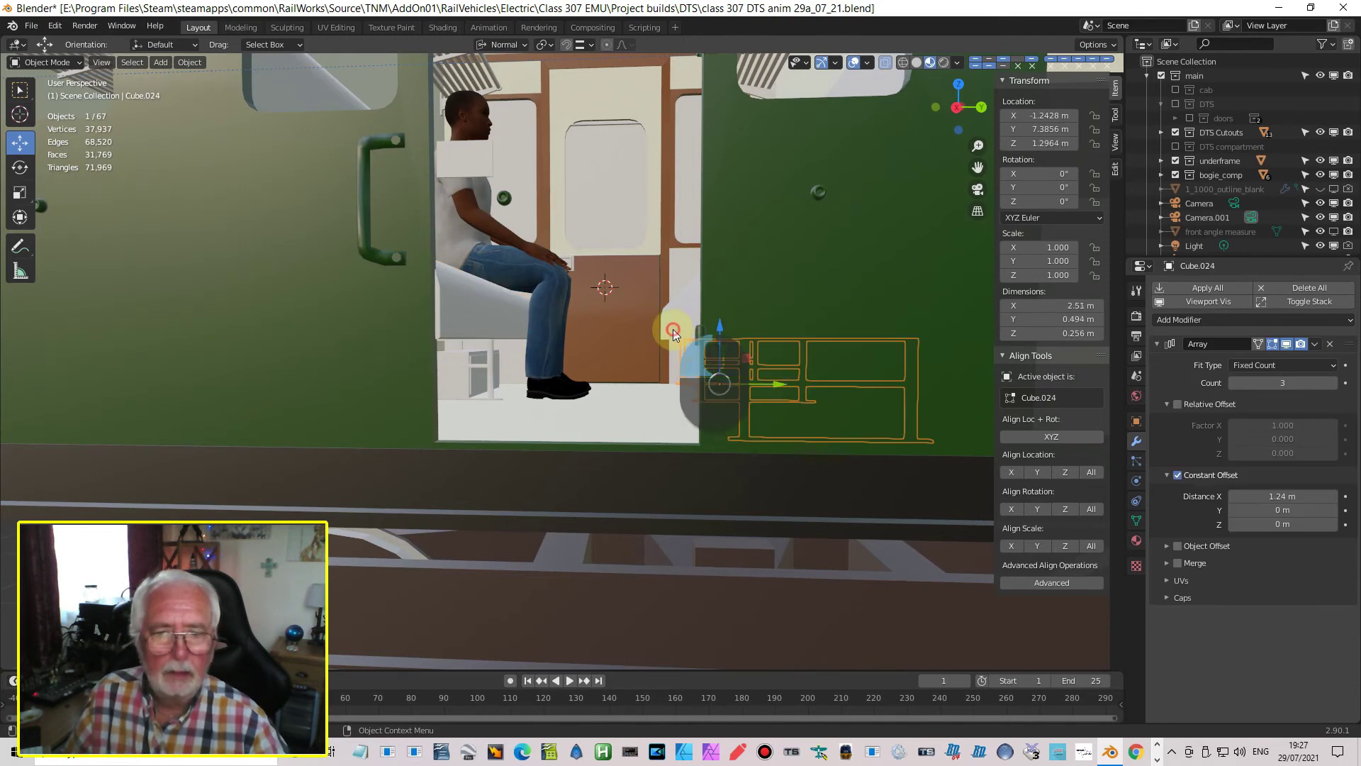
{"action": "left_click", "coordinate": [673, 331]}
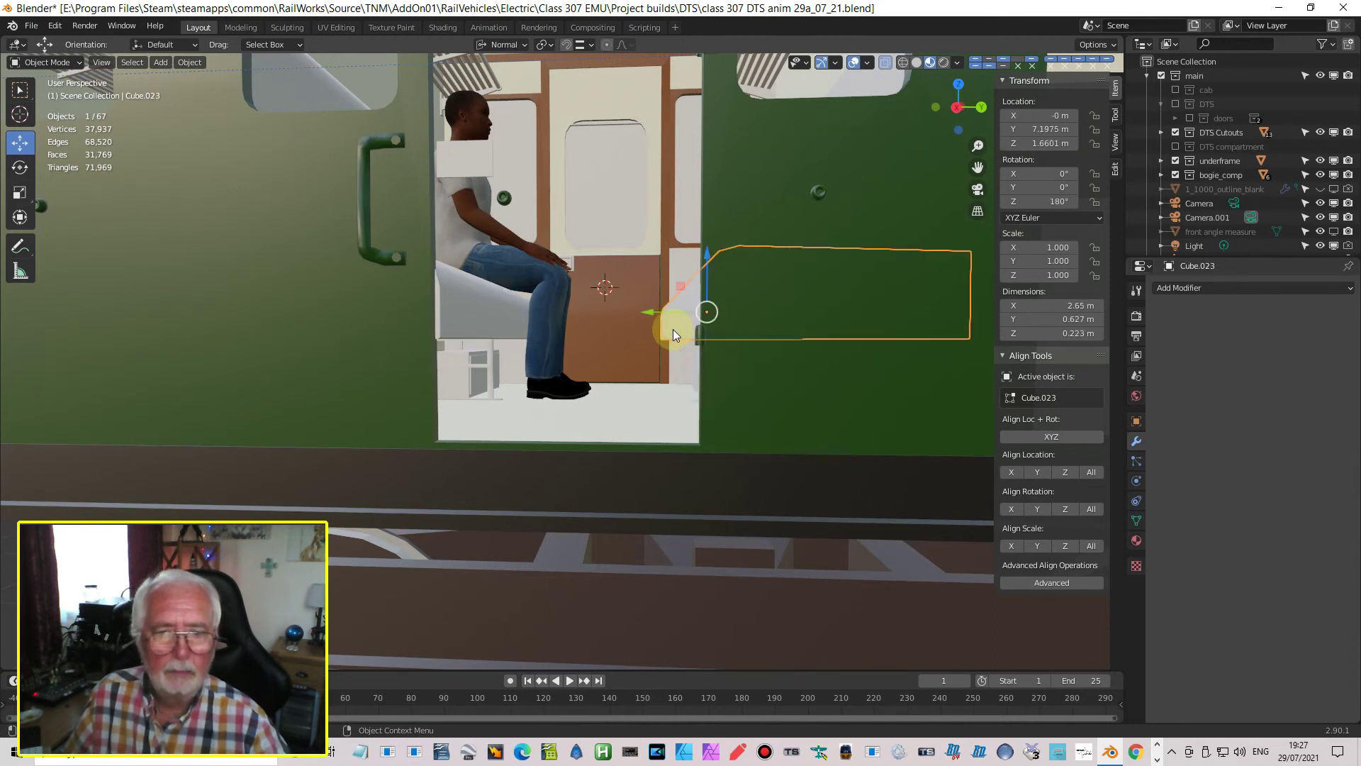
{"action": "left_click", "coordinate": [483, 333], "text": "shift"}
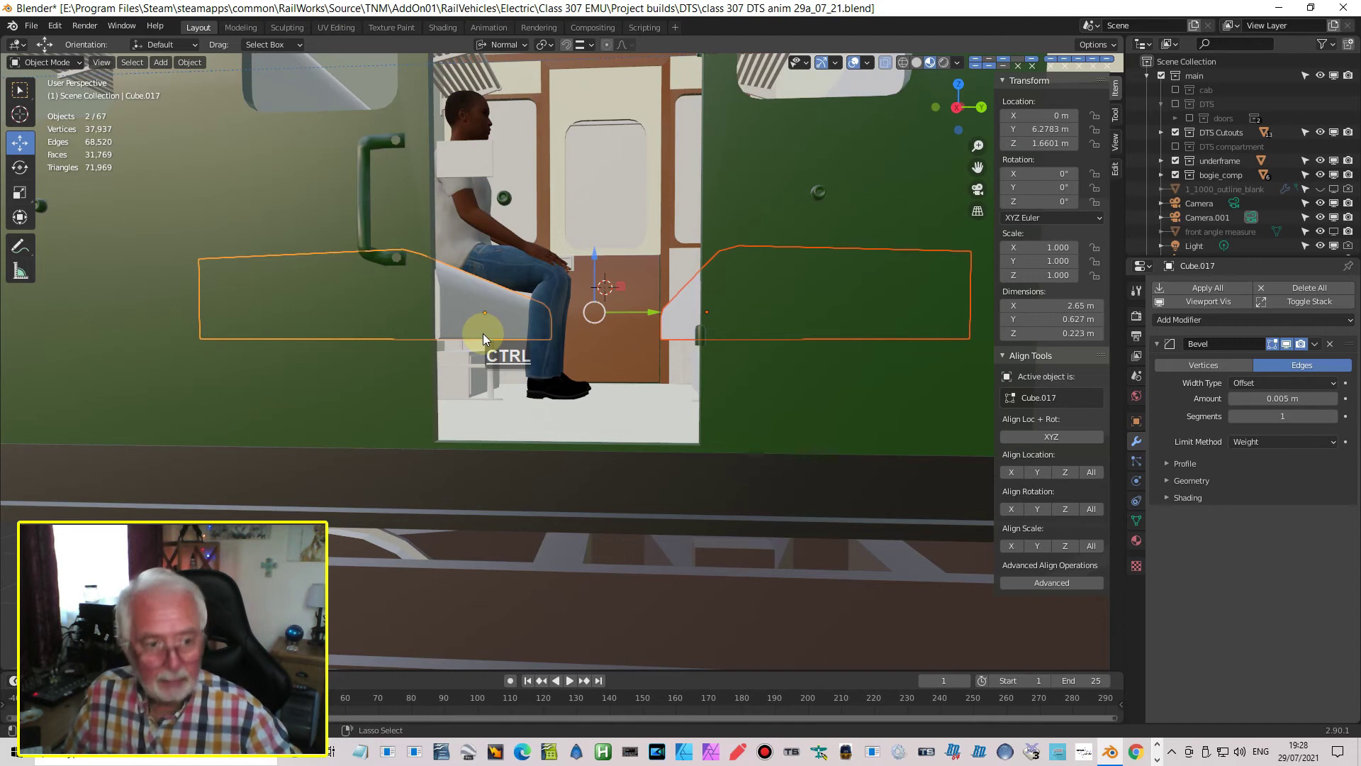
{"action": "key", "text": "ctrl+l"}
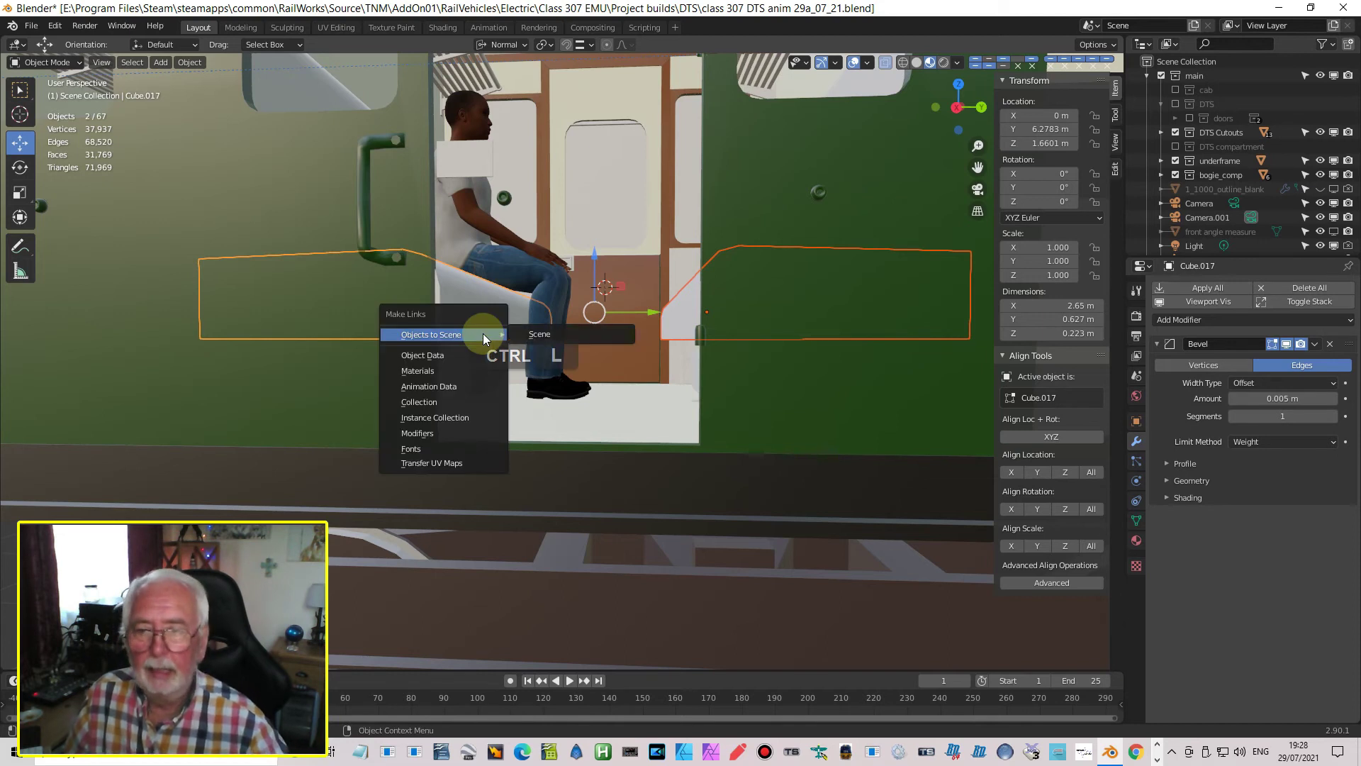
{"action": "left_click", "coordinate": [436, 430]}
Give the opposite seat base's lower front edge a bevel weight of 1.00
{"action": "scroll", "coordinate": [780, 299], "scroll_direction": "up", "scroll_amount": 6}
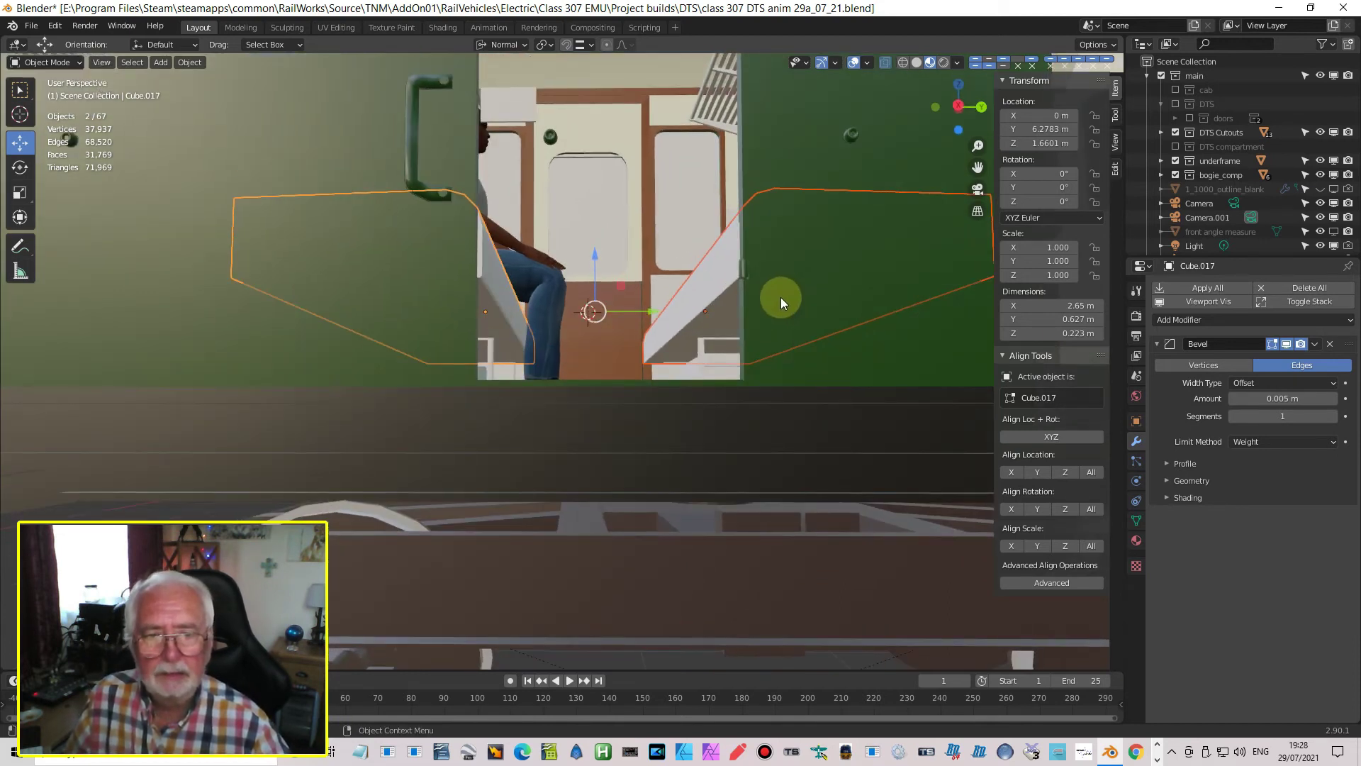
{"action": "left_click", "coordinate": [773, 318], "text": "shift"}
{"action": "key", "text": "Tab"}
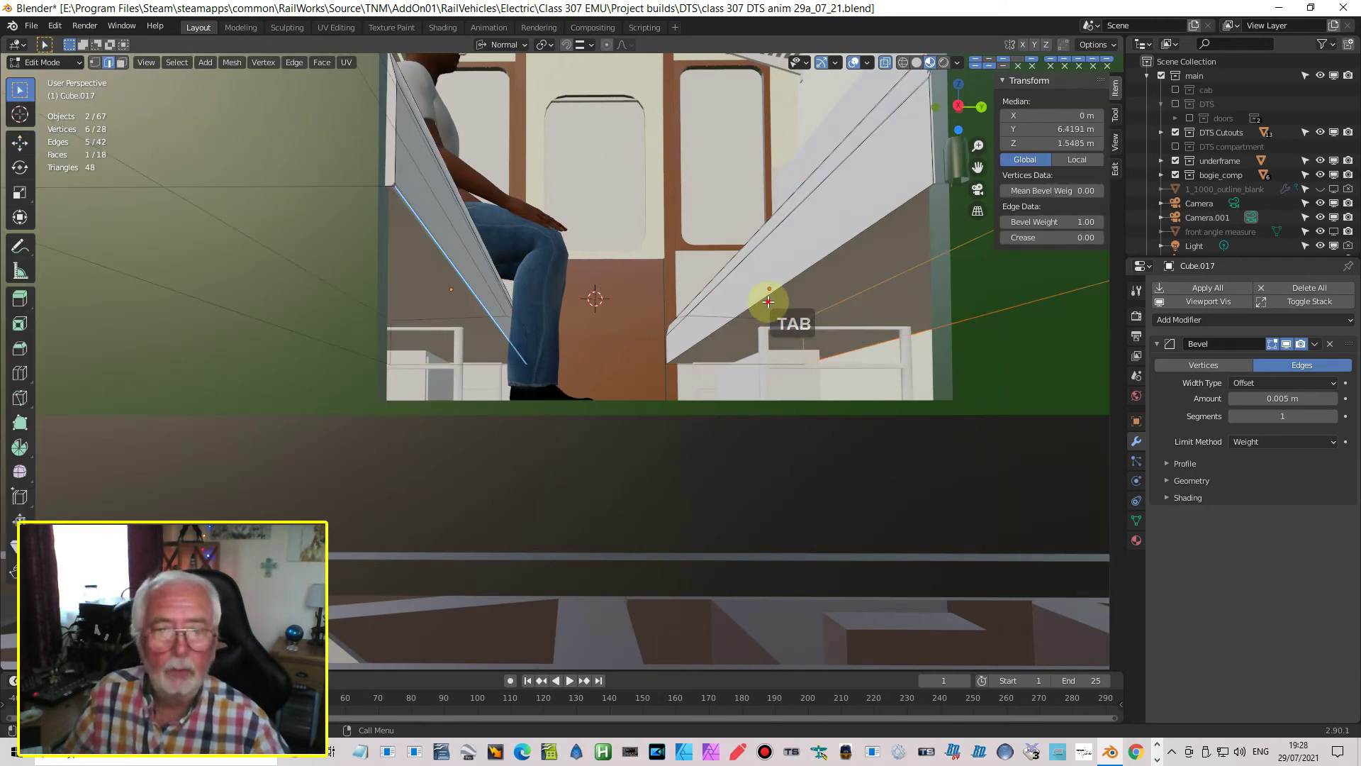
{"action": "left_click_drag", "start_coordinate": [1069, 222], "coordinate": [1134, 224]}
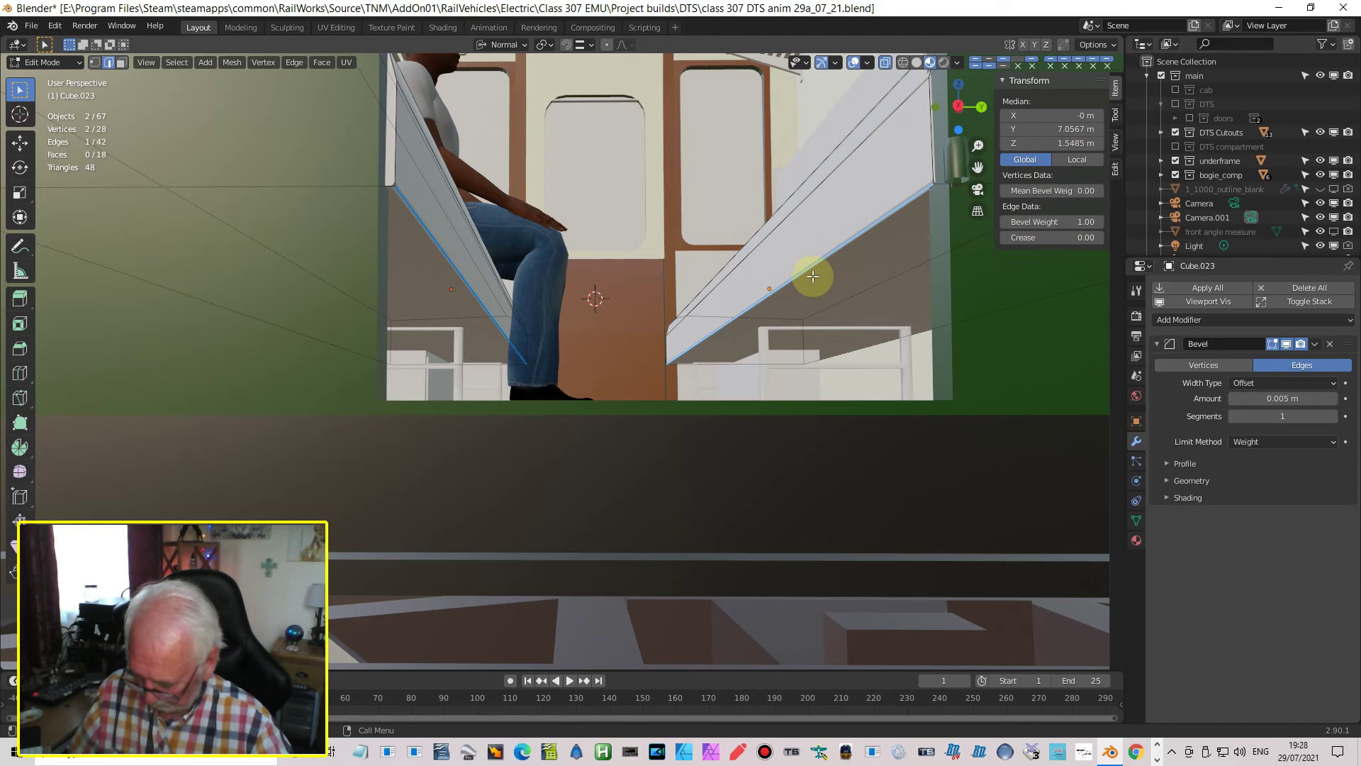
{"action": "key", "text": "Tab"}
Examine both seats and the seated figure in the compartment through the door opening and windows
{"action": "scroll", "coordinate": [759, 293], "scroll_direction": "down", "scroll_amount": 3}
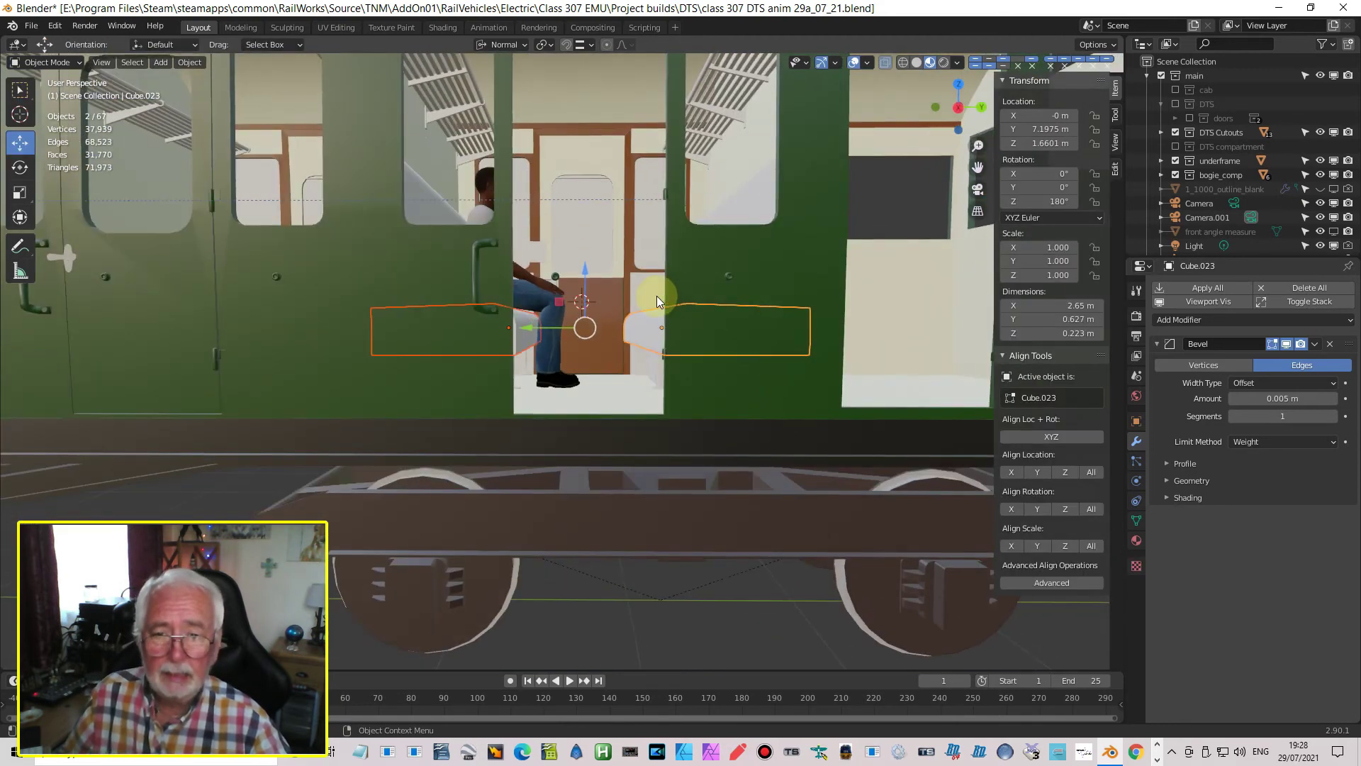
{"action": "scroll", "coordinate": [646, 297], "scroll_direction": "up", "scroll_amount": 3}
{"action": "middle_click_drag", "start_coordinate": [644, 296], "coordinate": [624, 295]}
{"action": "scroll", "coordinate": [641, 329], "scroll_direction": "down", "scroll_amount": 5}
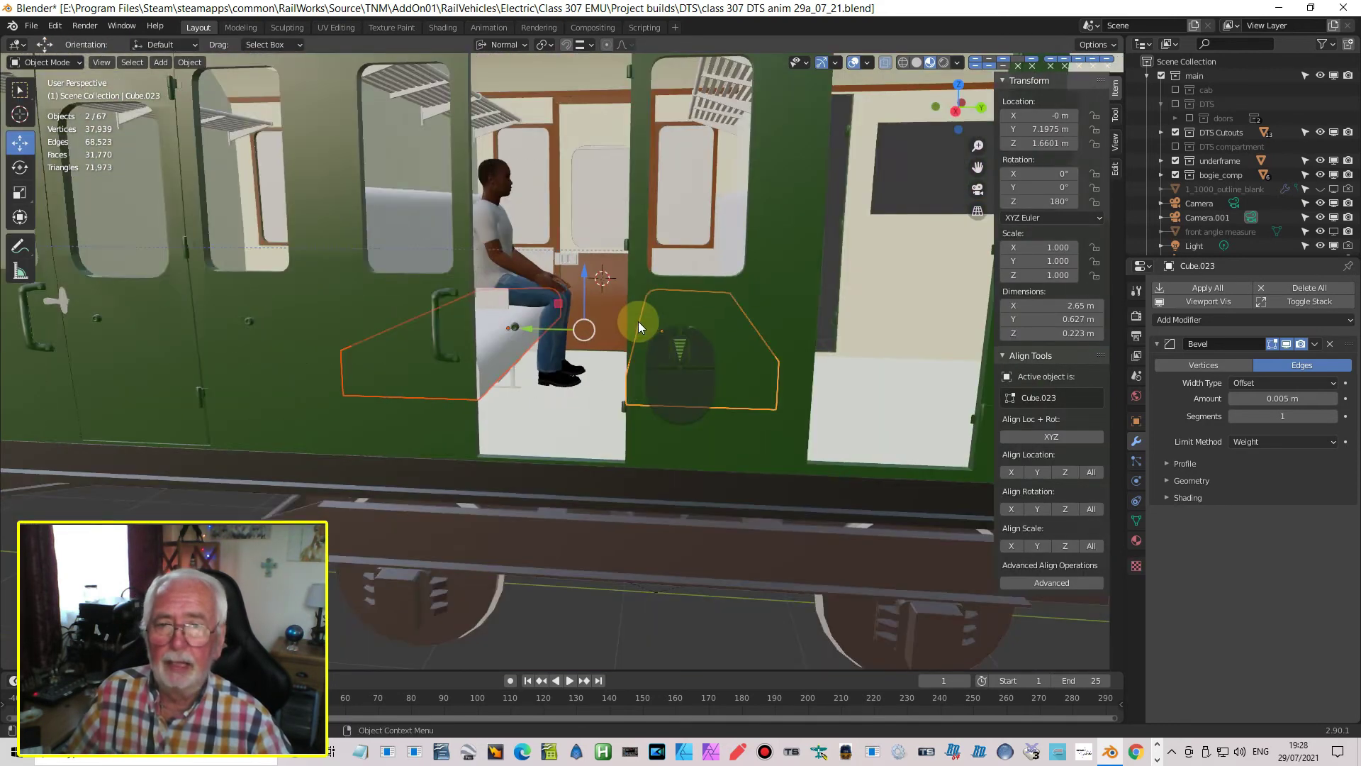
{"action": "scroll", "coordinate": [601, 326], "scroll_direction": "up", "scroll_amount": 3}
{"action": "middle_click_drag", "start_coordinate": [551, 291], "coordinate": [573, 419]}
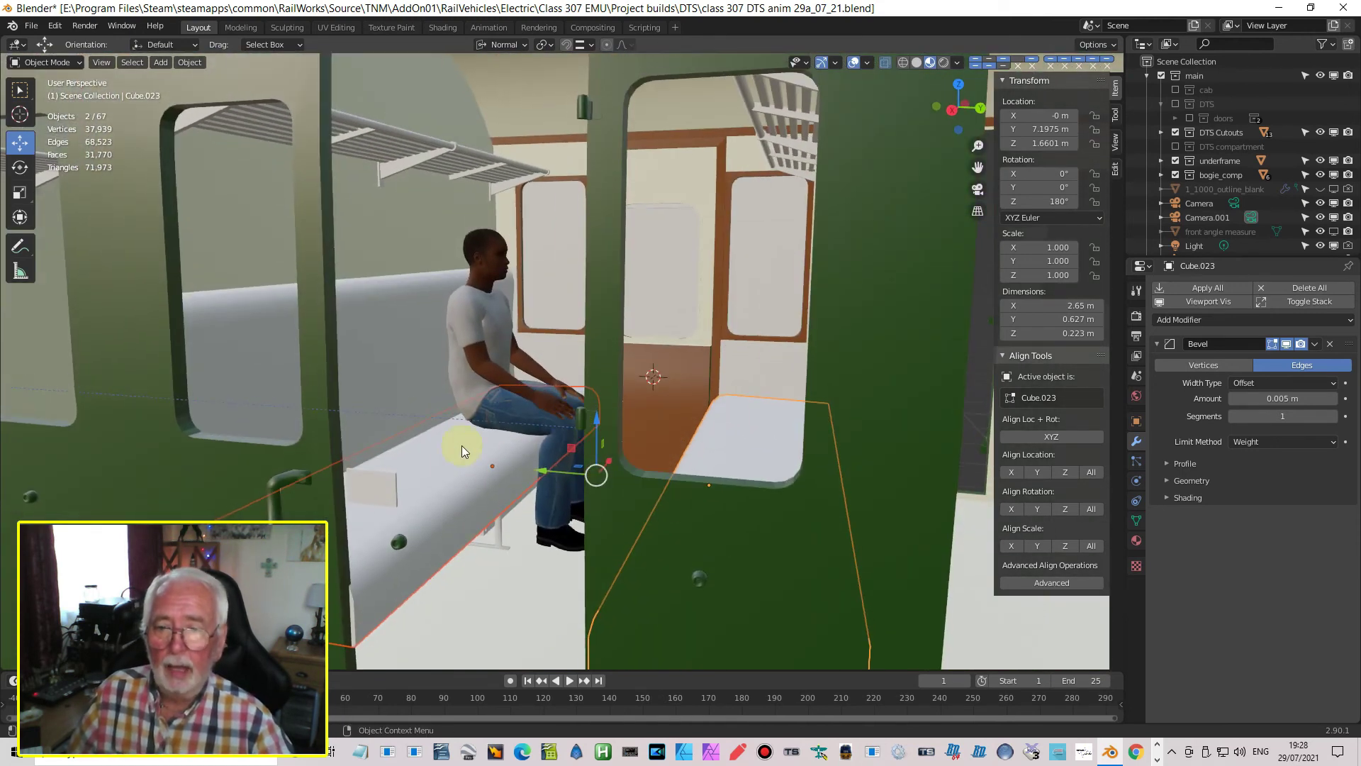
{"action": "mouse_move", "coordinate": [489, 428]}
{"action": "middle_mouse_down"}
{"action": "mouse_move", "coordinate": [518, 406]}
{"action": "mouse_move", "coordinate": [505, 422]}
{"action": "mouse_move", "coordinate": [470, 413]}
{"action": "middle_mouse_up"}
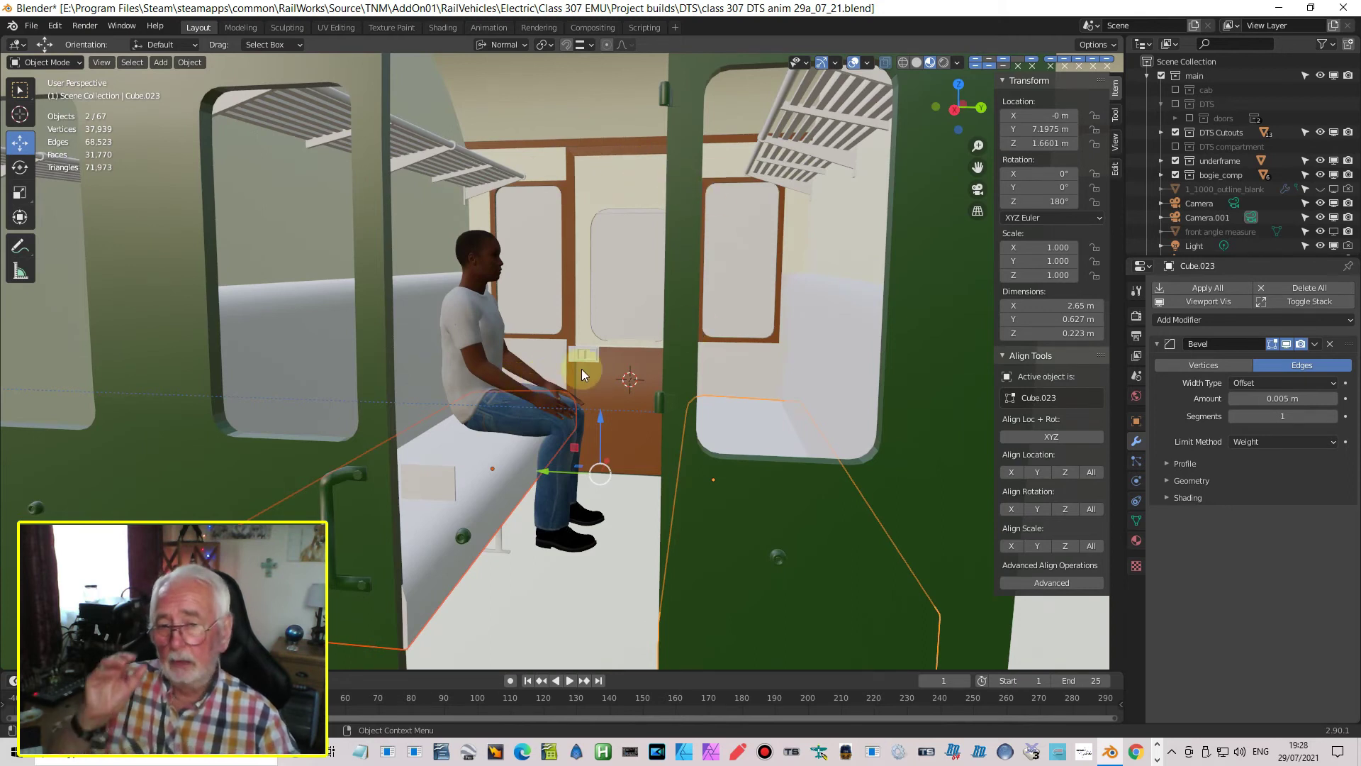
{"action": "middle_click_drag", "start_coordinate": [543, 406], "coordinate": [505, 420]}
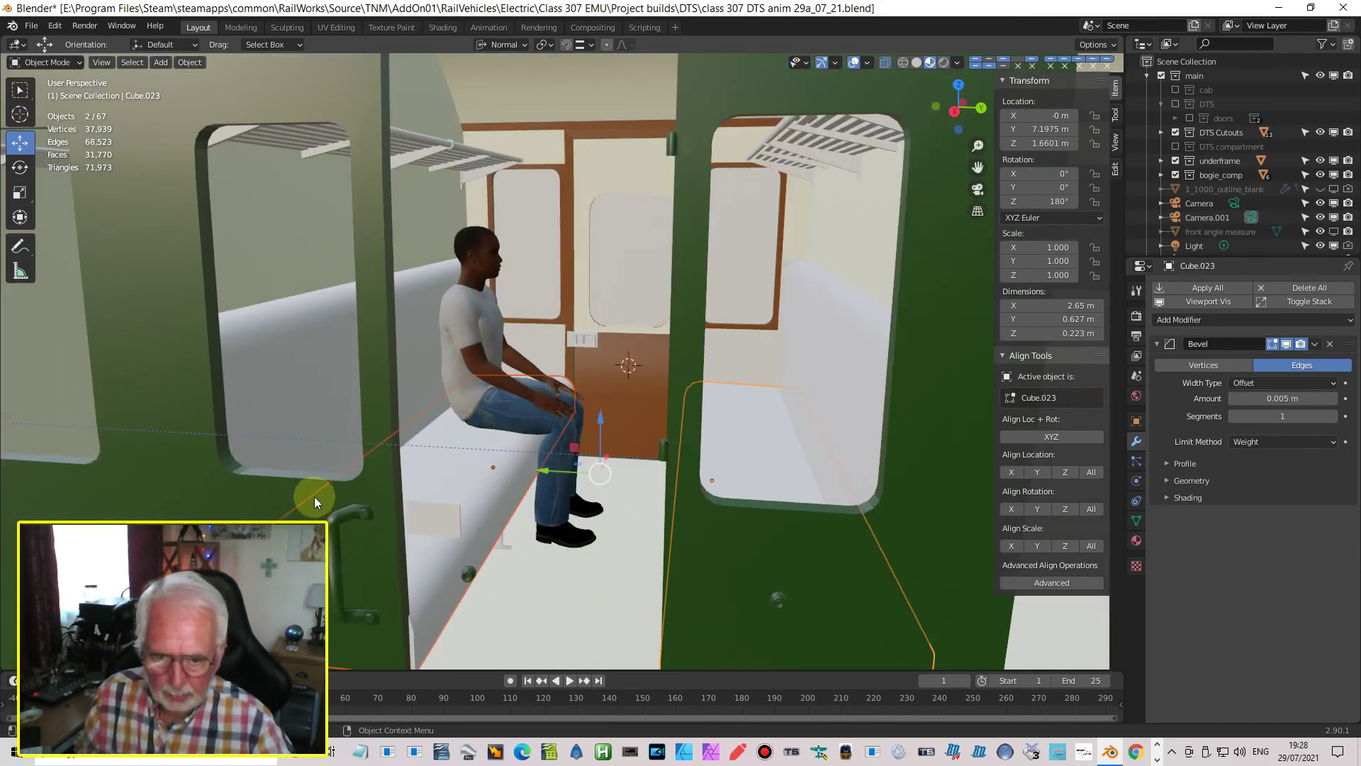
{"action": "middle_click_drag", "start_coordinate": [378, 480], "coordinate": [454, 488]}
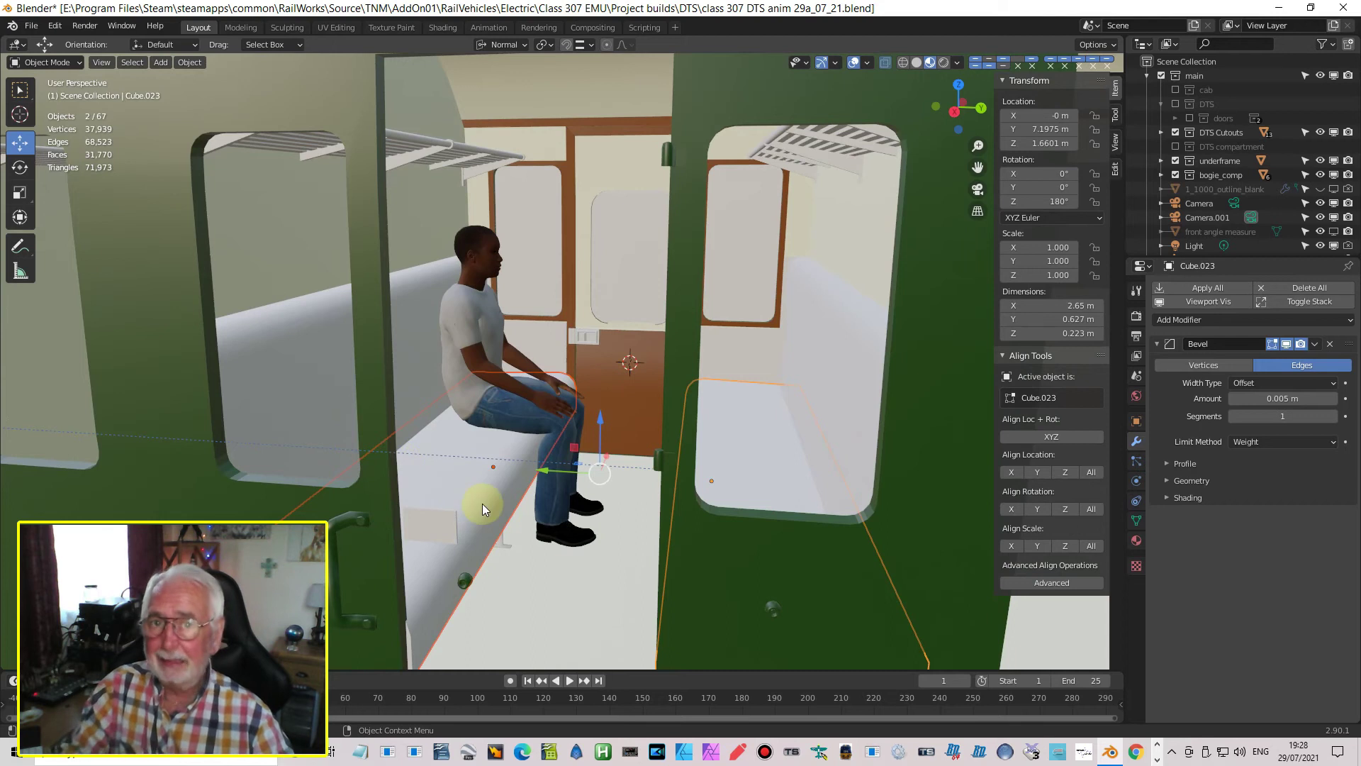
Examine the far door, then the compartment's ceiling and luggage racks from below
{"action": "left_click", "coordinate": [585, 339]}
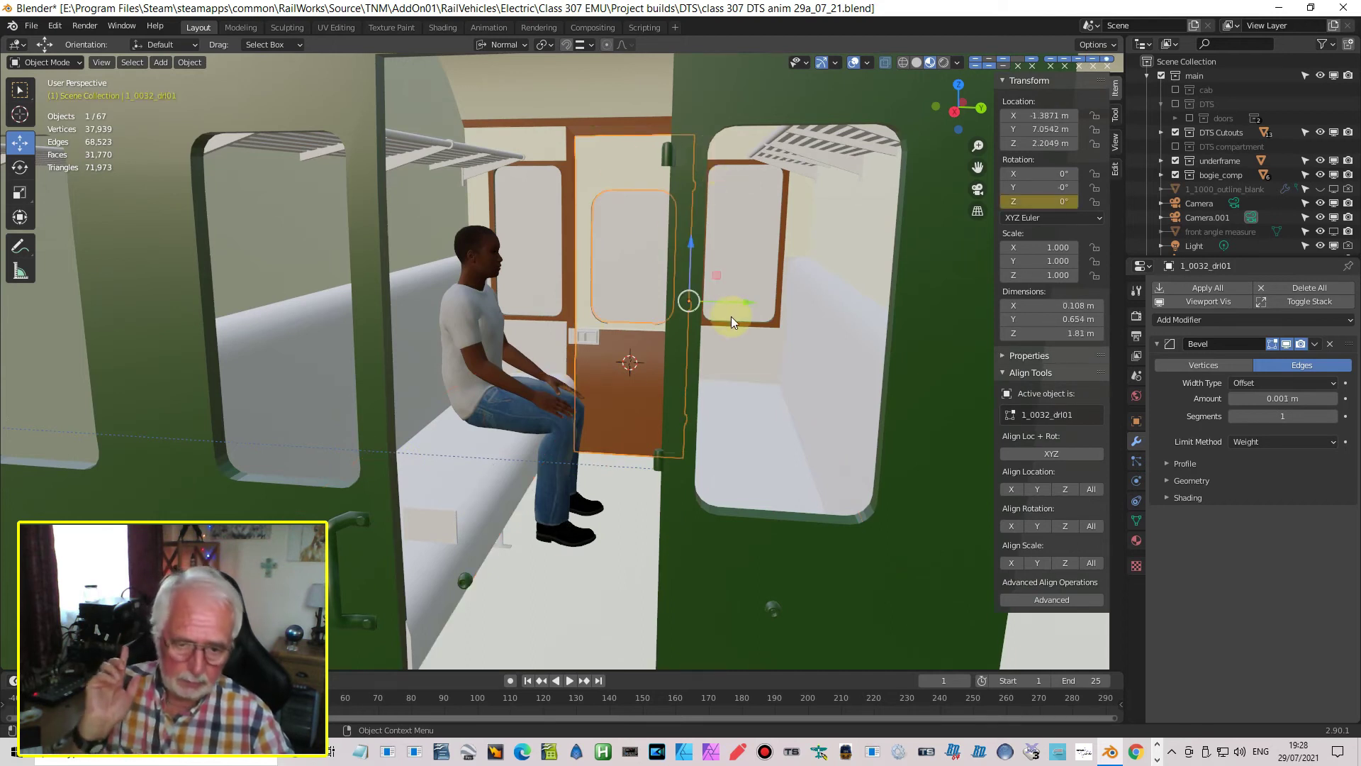
{"action": "middle_click_drag", "start_coordinate": [606, 401], "coordinate": [579, 496]}
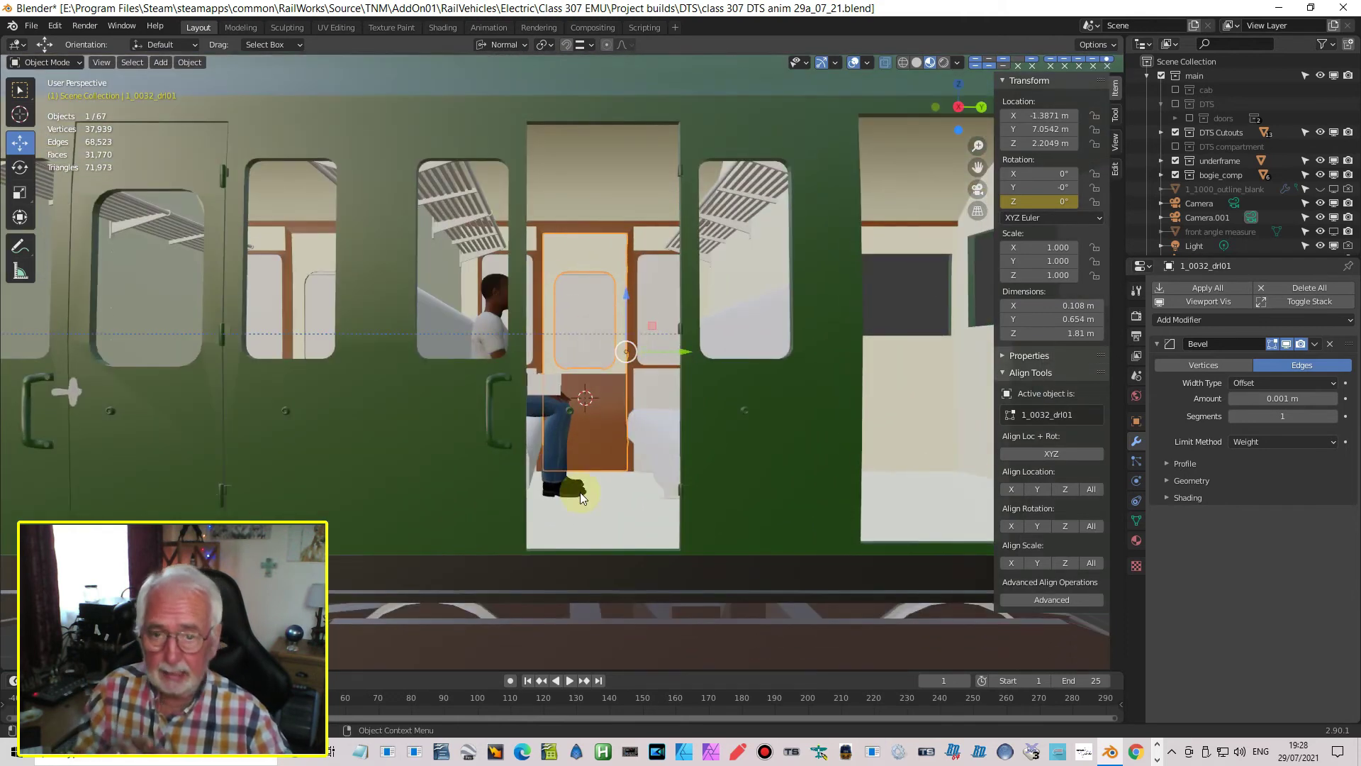
{"action": "middle_click_drag", "start_coordinate": [597, 448], "coordinate": [630, 387]}
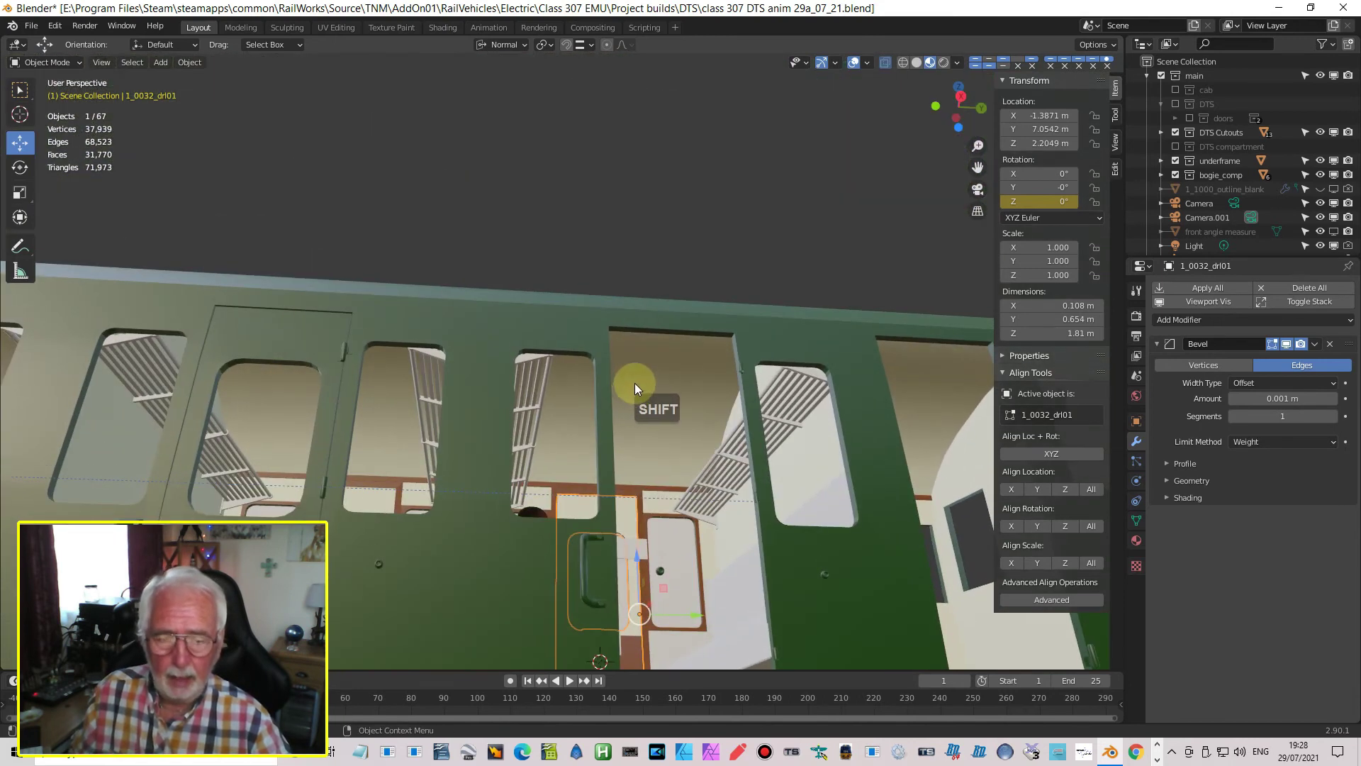
{"action": "scroll", "coordinate": [635, 383], "scroll_direction": "up", "scroll_amount": 3}
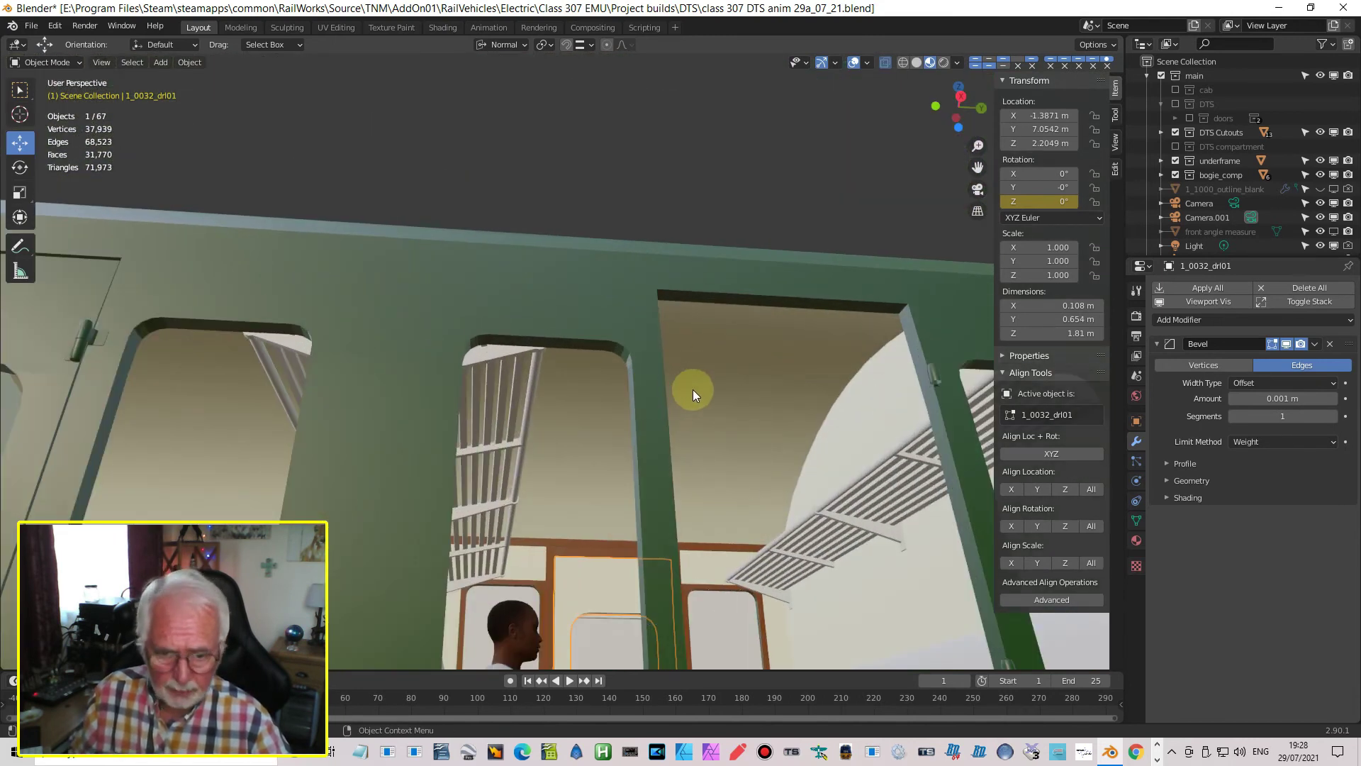
{"action": "middle_click_drag", "start_coordinate": [692, 389], "coordinate": [668, 394]}
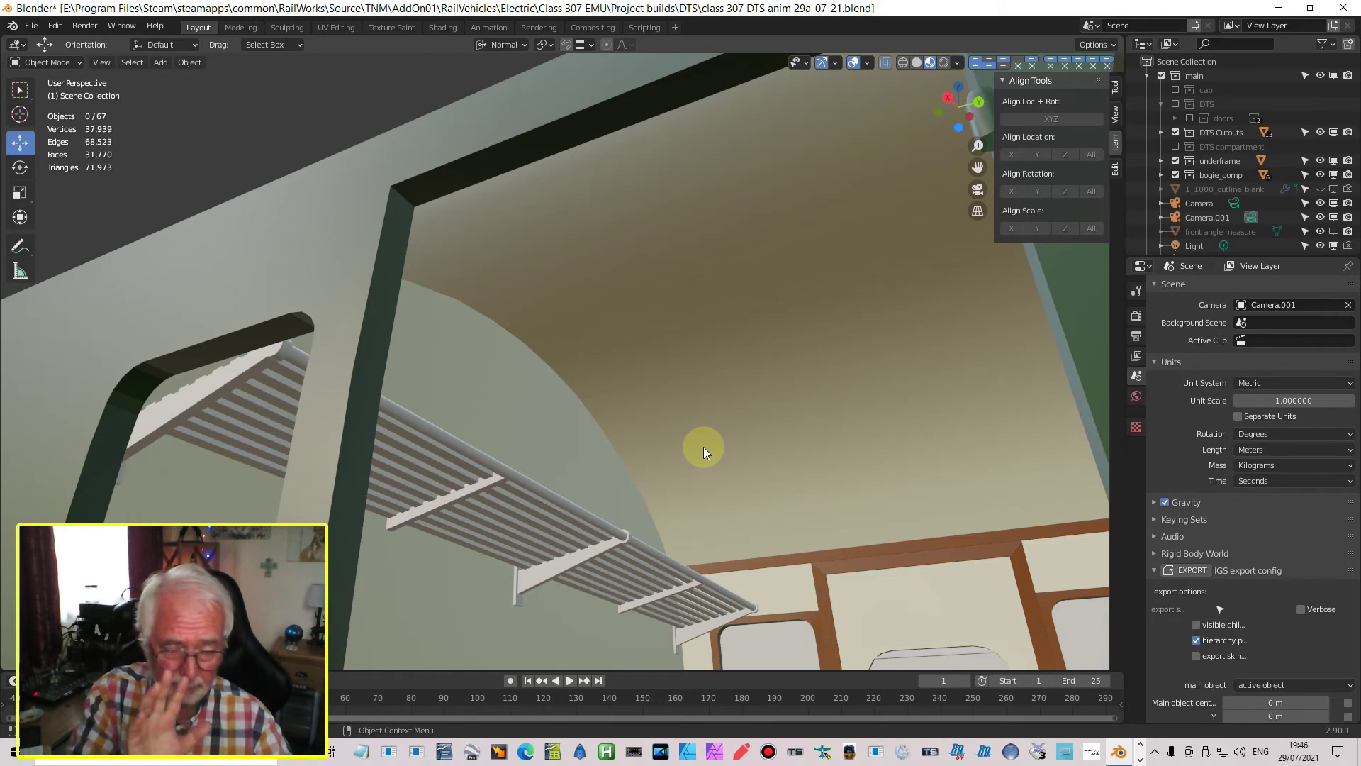
{"action": "middle_click_drag", "start_coordinate": [739, 441], "coordinate": [743, 434]}
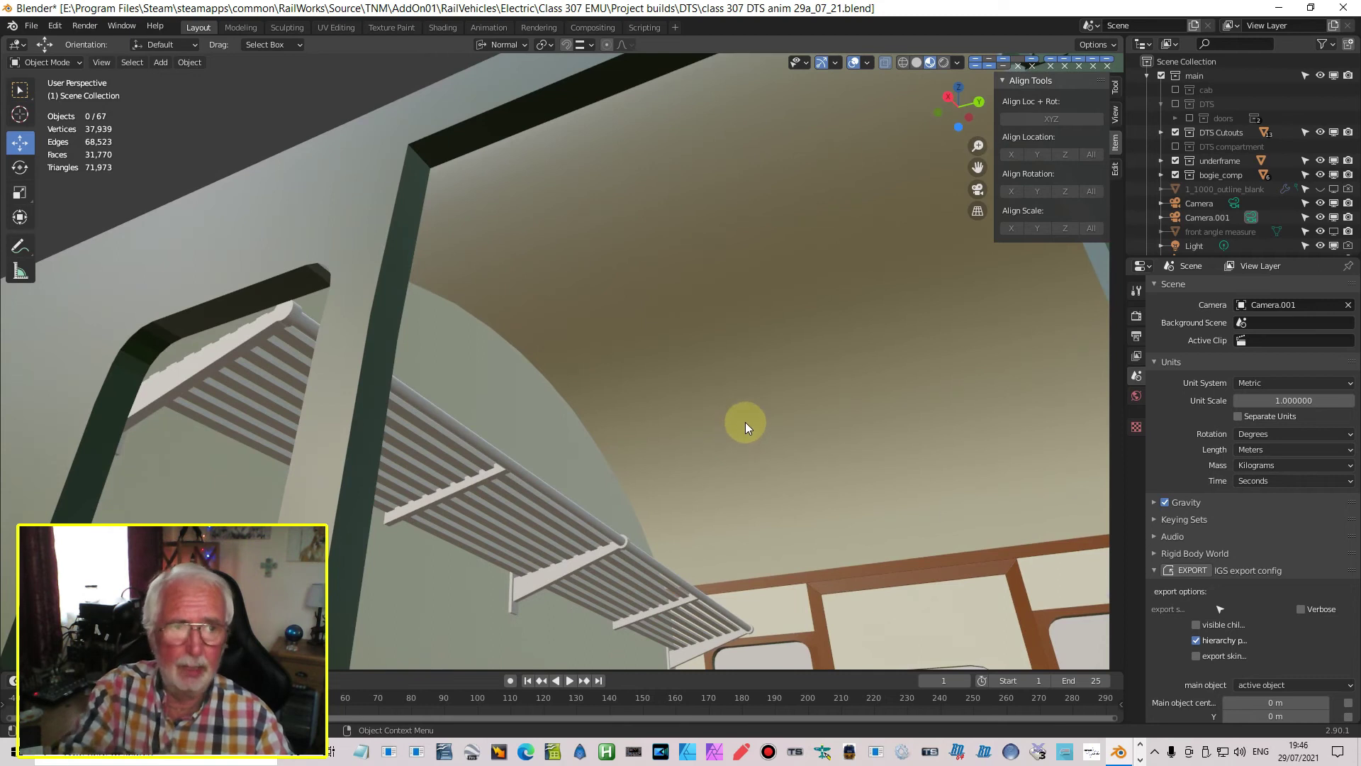
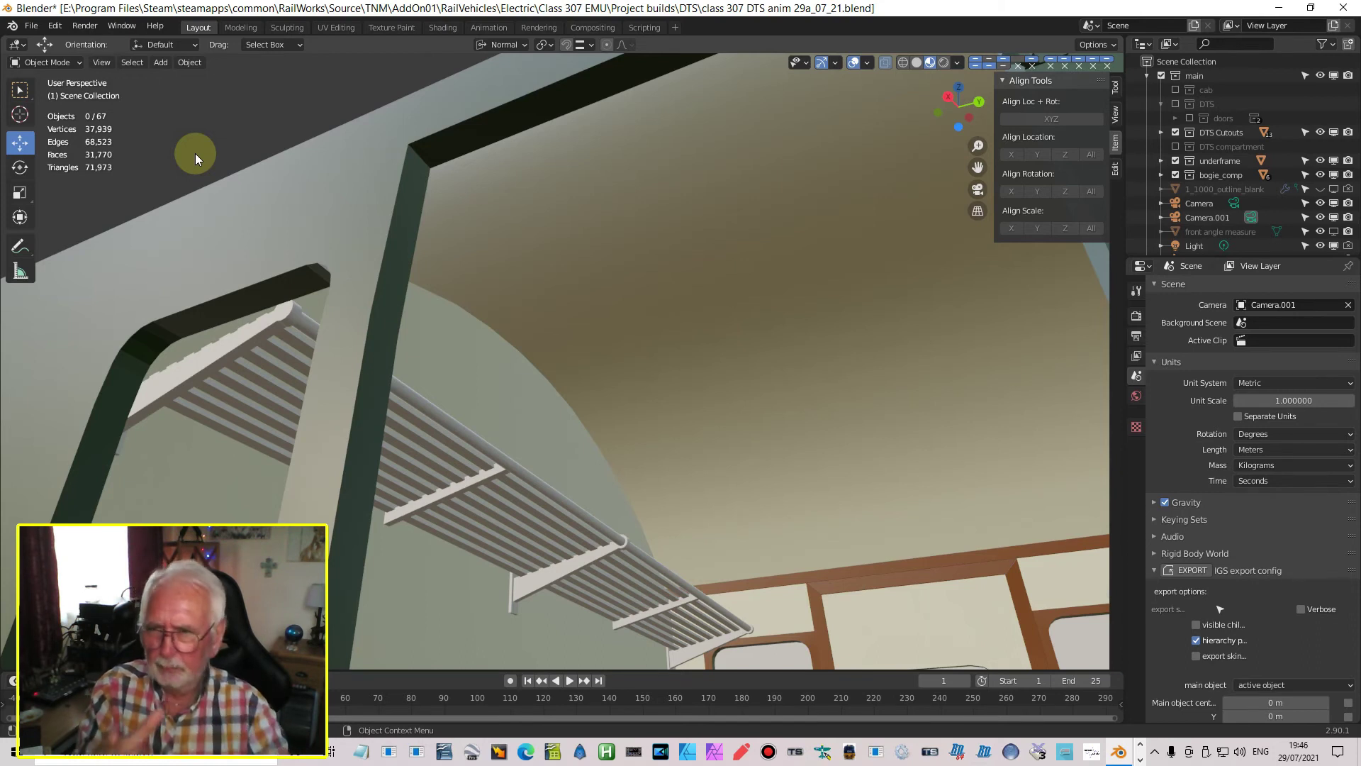
Add a UV sphere with 18 segments and 12 rings for the compartment's ceiling light
{"action": "left_click", "coordinate": [168, 62]}
{"action": "mouse_move", "coordinate": [174, 79]}
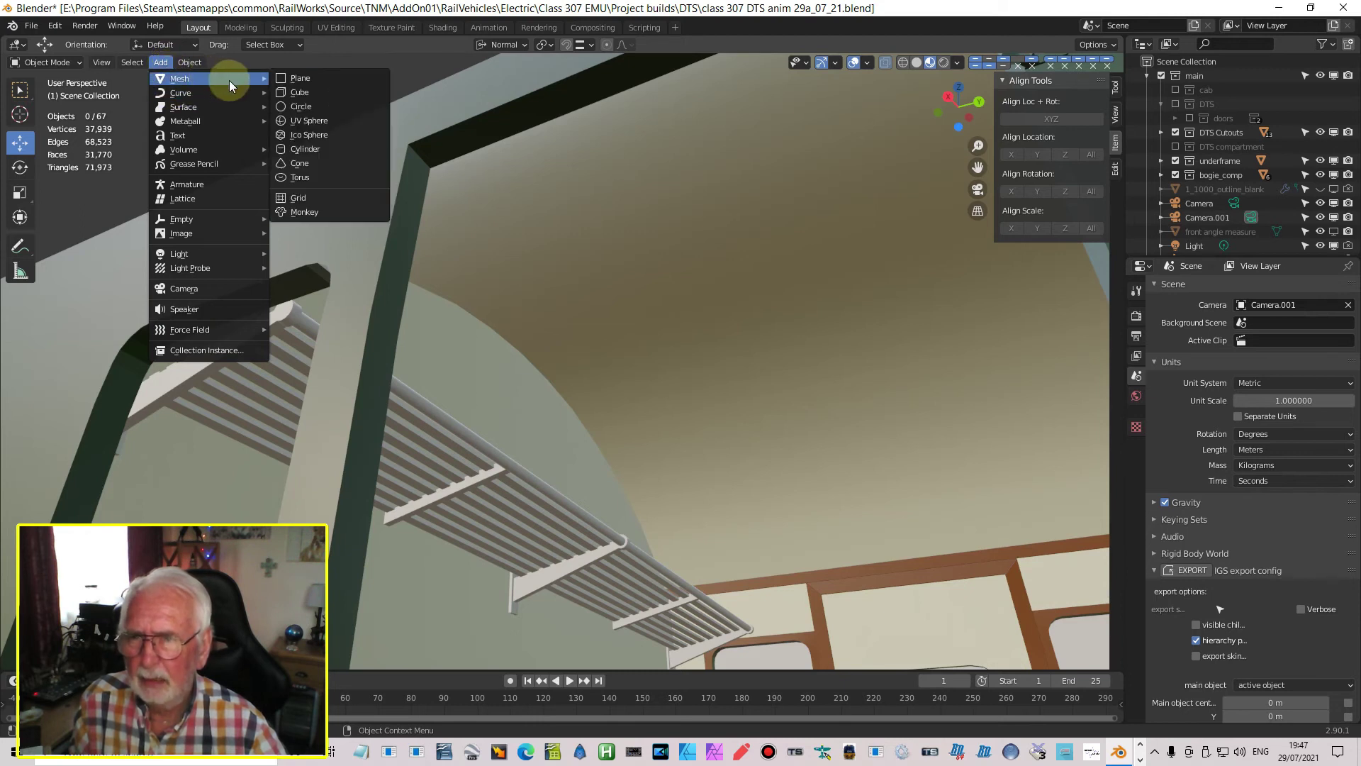
{"action": "left_click", "coordinate": [309, 120]}
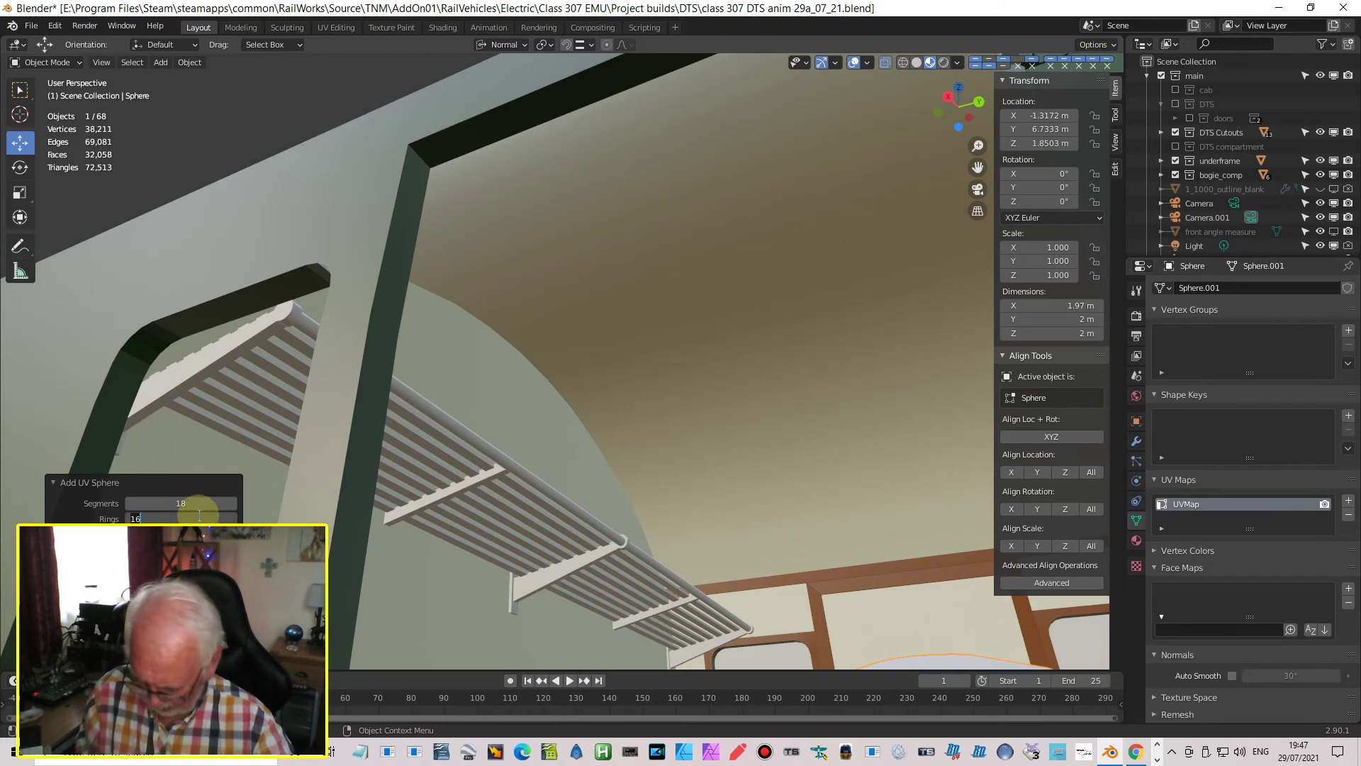
{"action": "key", "text": "Return"}
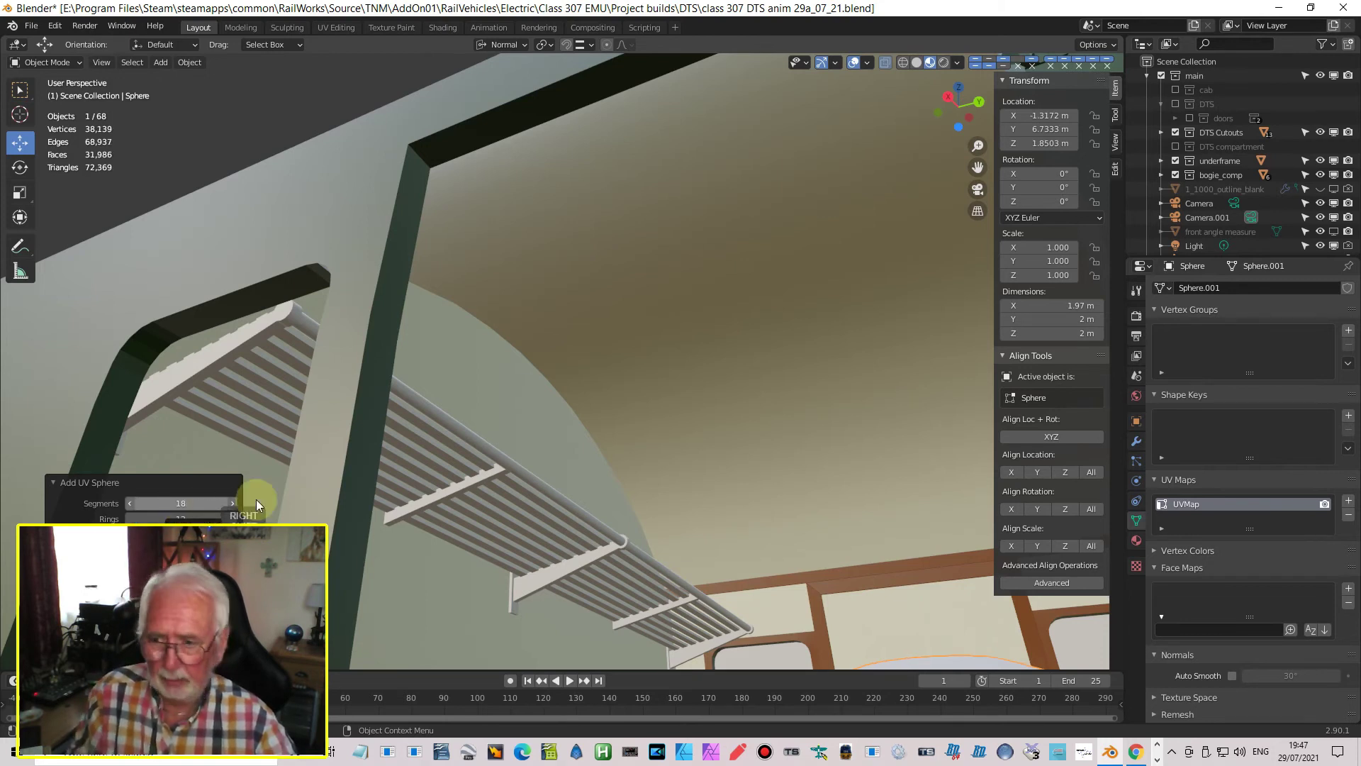
Move the sphere along the X axis into the middle of the compartment, to about X 0.18 m
{"action": "scroll", "coordinate": [536, 542], "scroll_direction": "down", "scroll_amount": 4}
{"action": "middle_click_drag", "start_coordinate": [539, 540], "coordinate": [580, 580]}
{"action": "left_click_drag", "start_coordinate": [738, 556], "coordinate": [617, 609]}
Scale the sphere down to about 0.47 m across and raise it to about Z 2.64 m in the side view
{"action": "key", "text": "KP_3"}
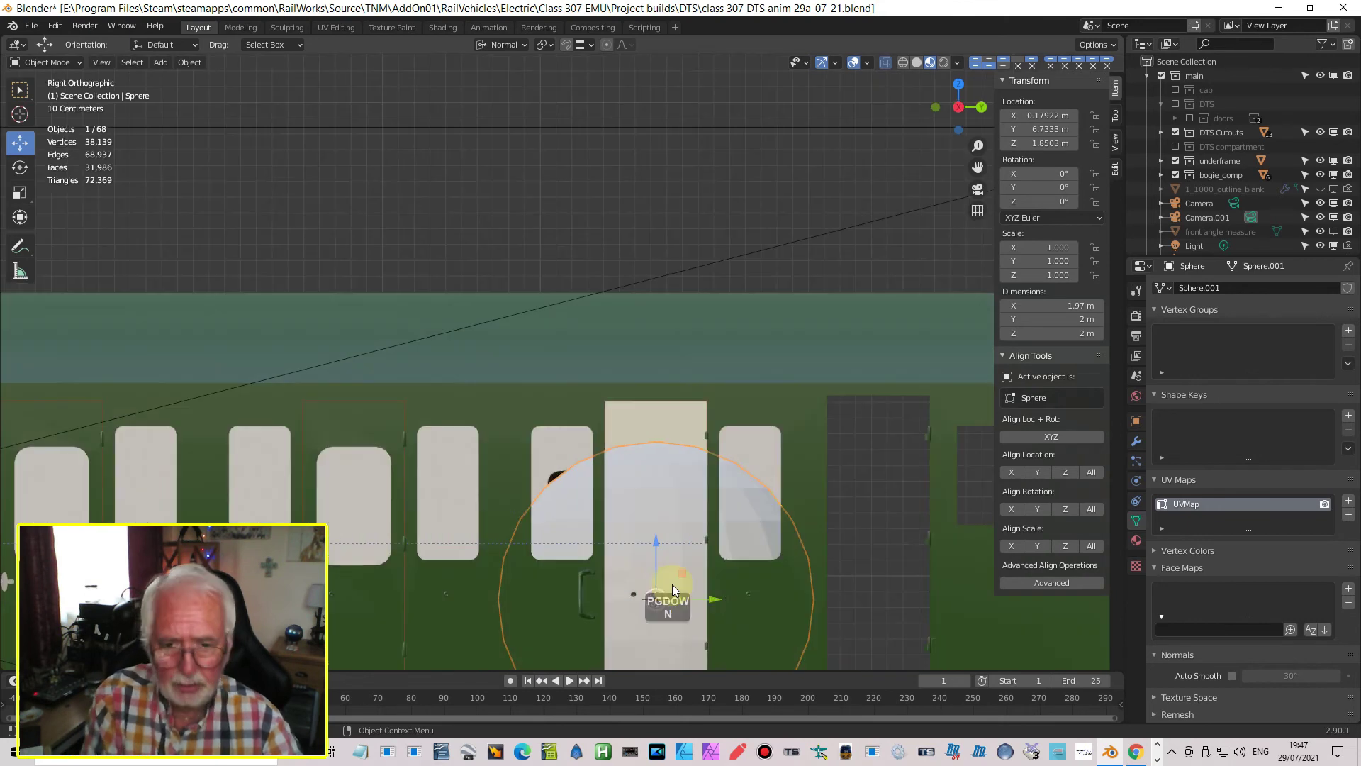
{"action": "scroll", "coordinate": [724, 586], "scroll_direction": "up", "scroll_amount": 2}
{"action": "key", "text": "s"}
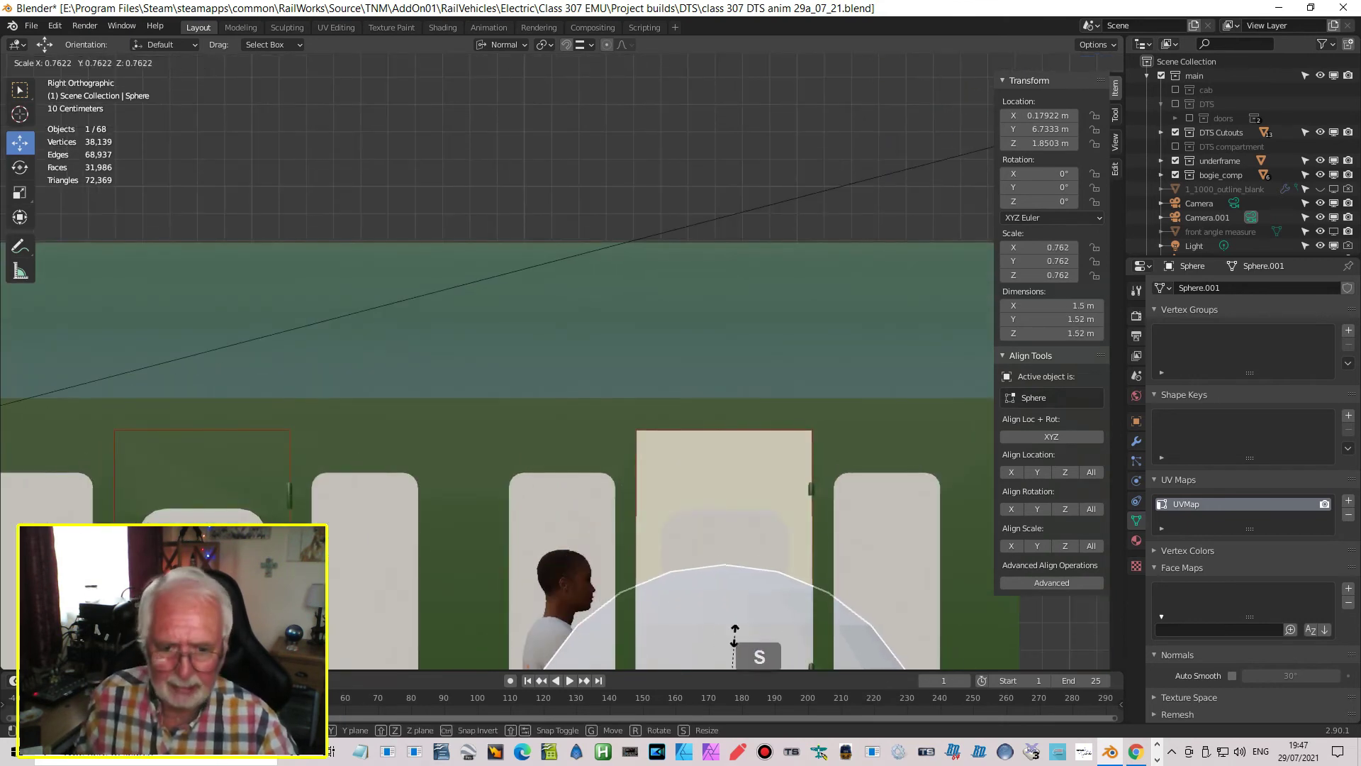
{"action": "left_click", "coordinate": [693, 667]}
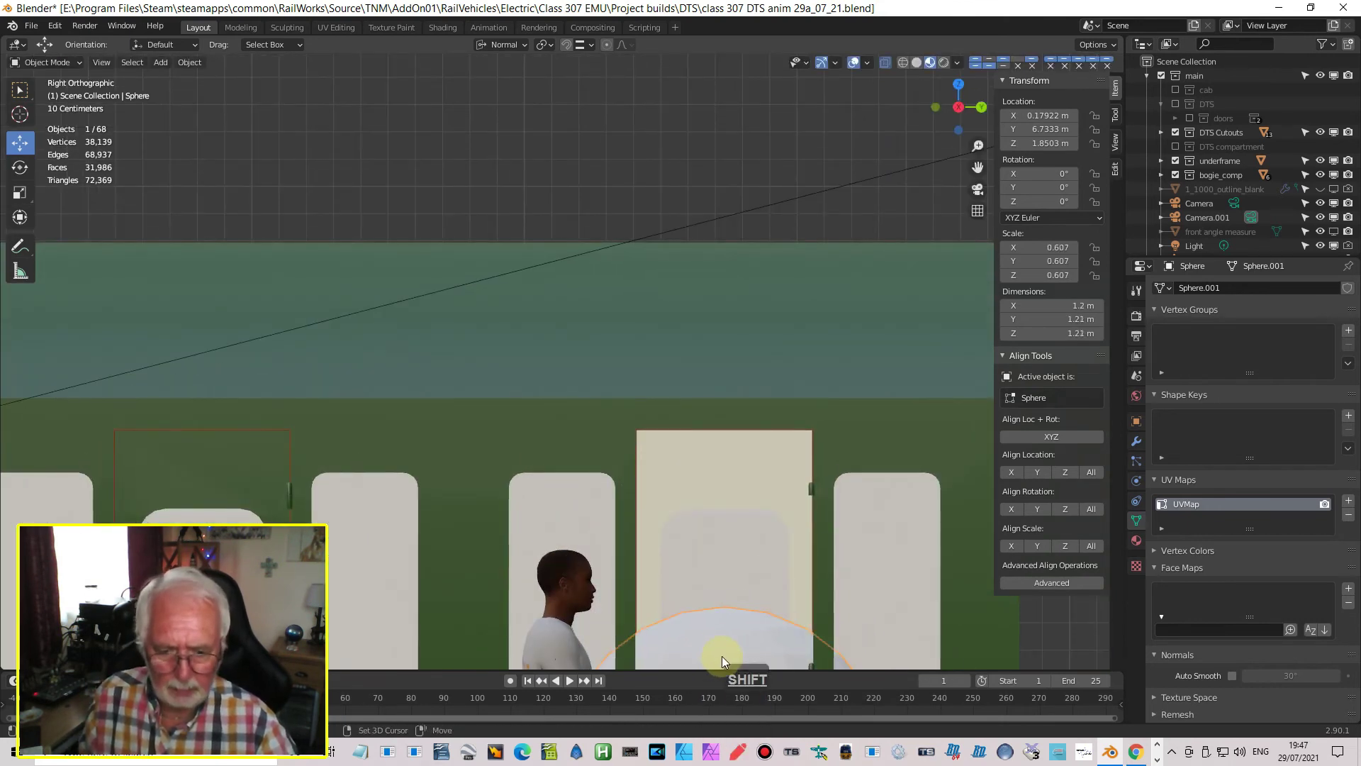
{"action": "middle_click_drag", "start_coordinate": [721, 657], "coordinate": [669, 360], "text": "shift"}
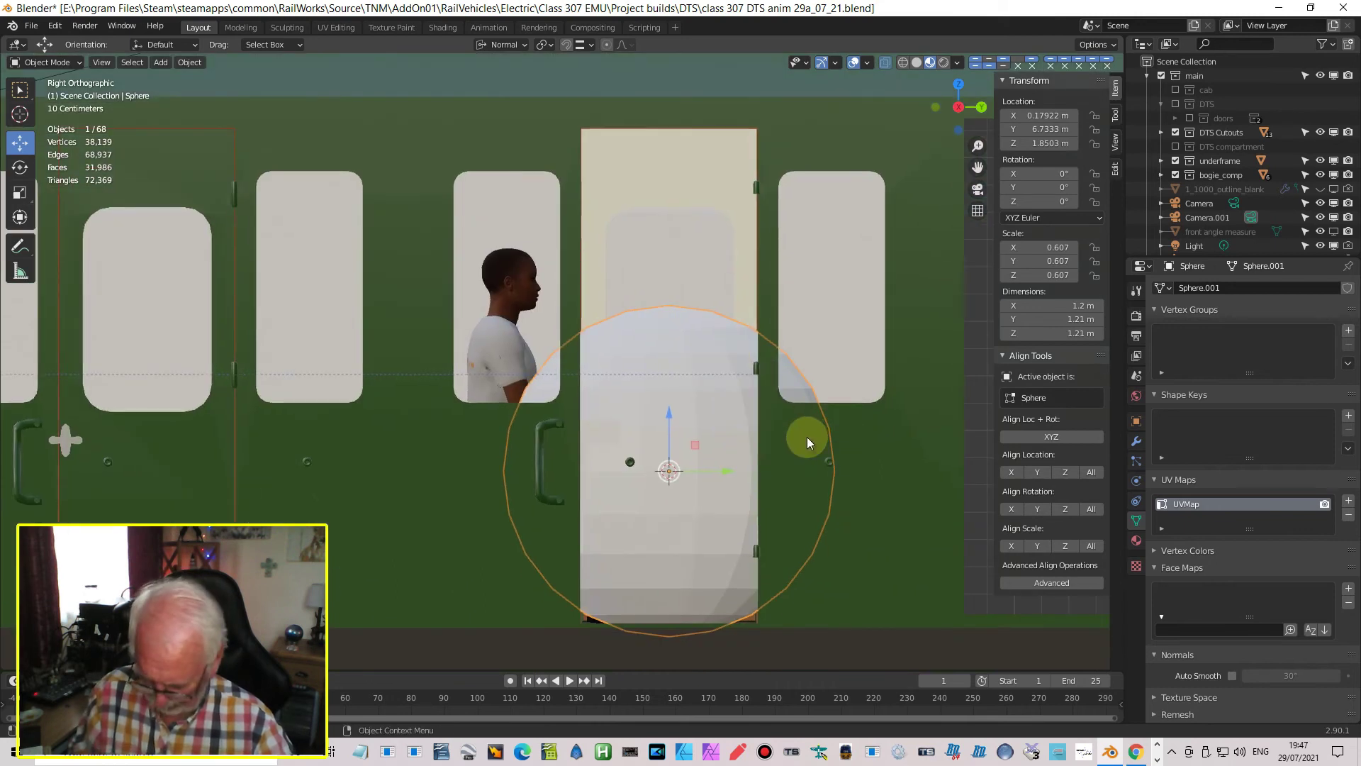
{"action": "key", "text": "s"}
{"action": "left_click", "coordinate": [717, 471]}
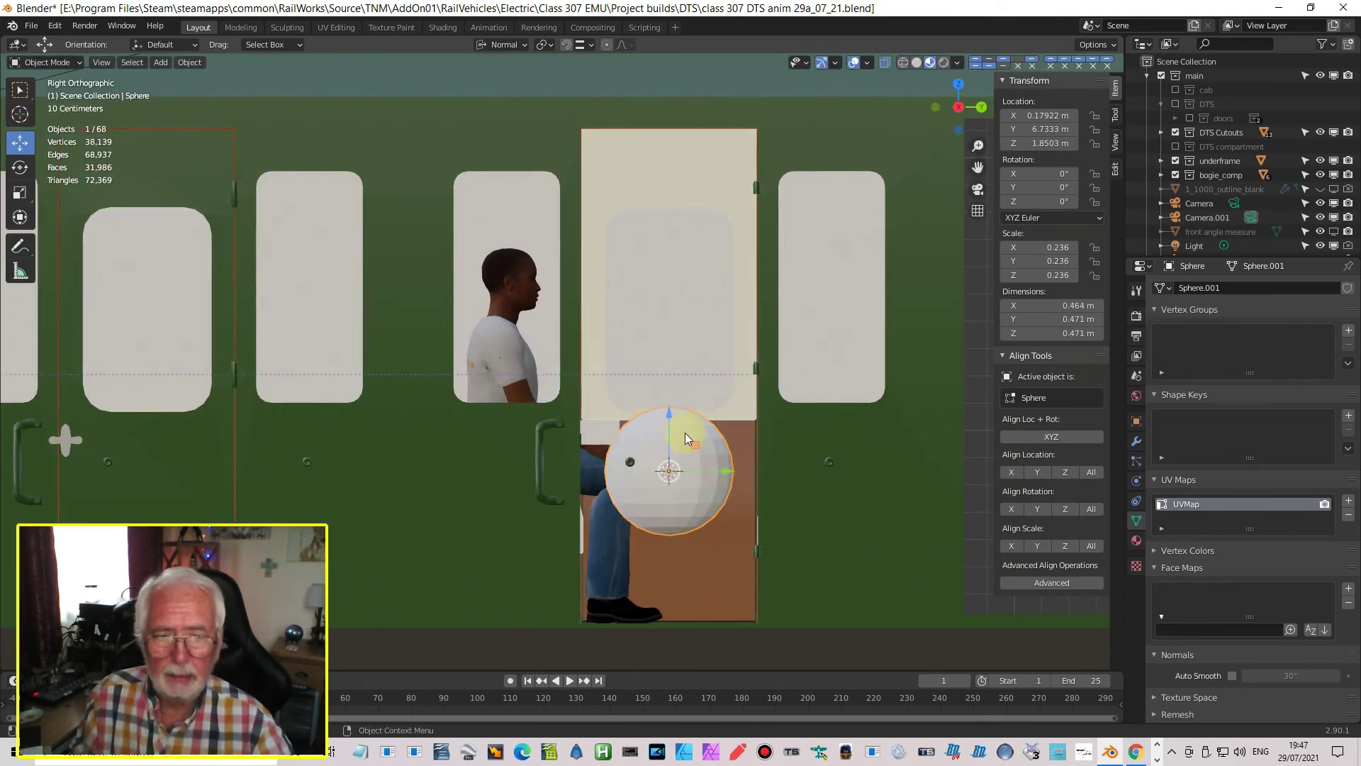
{"action": "left_click_drag", "start_coordinate": [669, 412], "coordinate": [674, 249]}
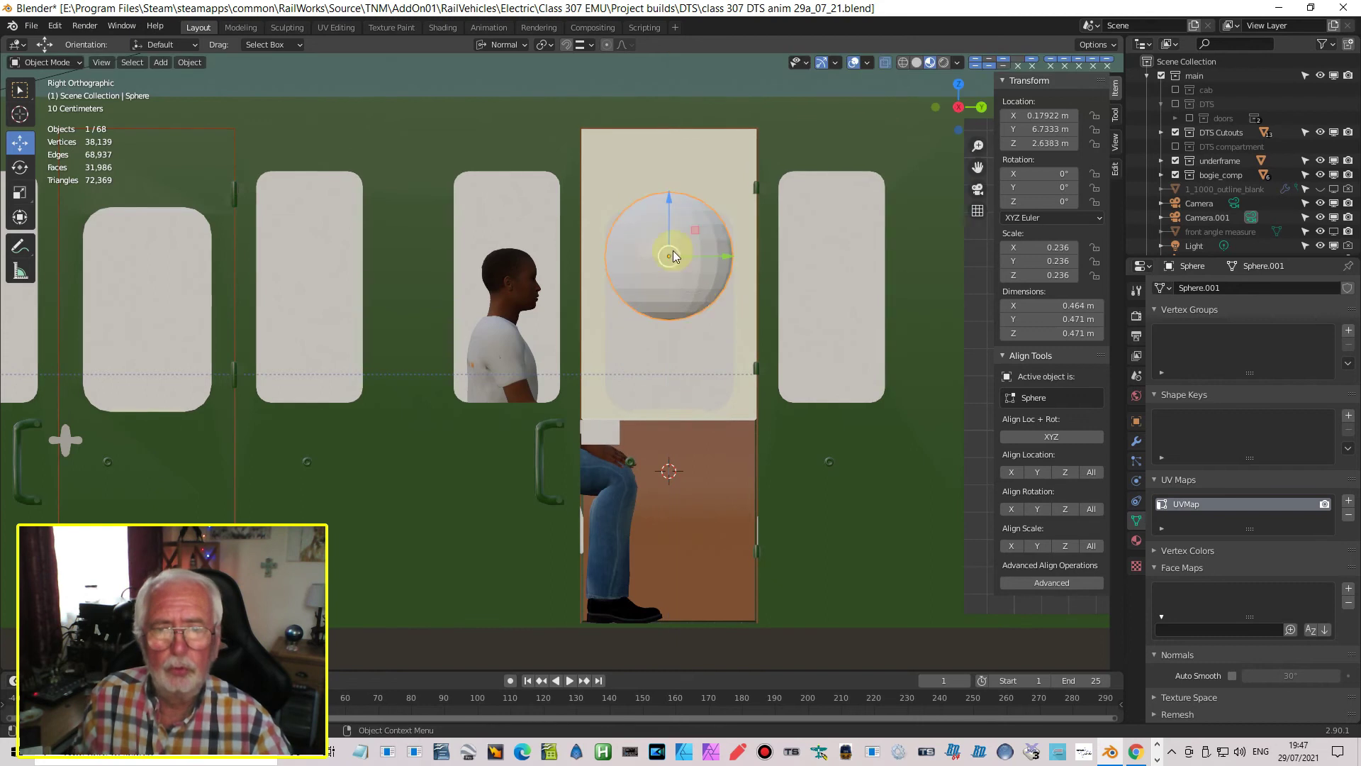
Delete the vertices of the sphere's upper half, including its widest ring
{"action": "scroll", "coordinate": [729, 329], "scroll_direction": "up", "scroll_amount": 4}
{"action": "middle_click_drag", "start_coordinate": [740, 325], "coordinate": [636, 433], "text": "shift"}
{"action": "scroll", "coordinate": [735, 371], "scroll_direction": "up", "scroll_amount": 2}
{"action": "scroll", "coordinate": [680, 380], "scroll_direction": "up", "scroll_amount": 2}
{"action": "scroll", "coordinate": [692, 360], "scroll_direction": "down", "scroll_amount": 5}
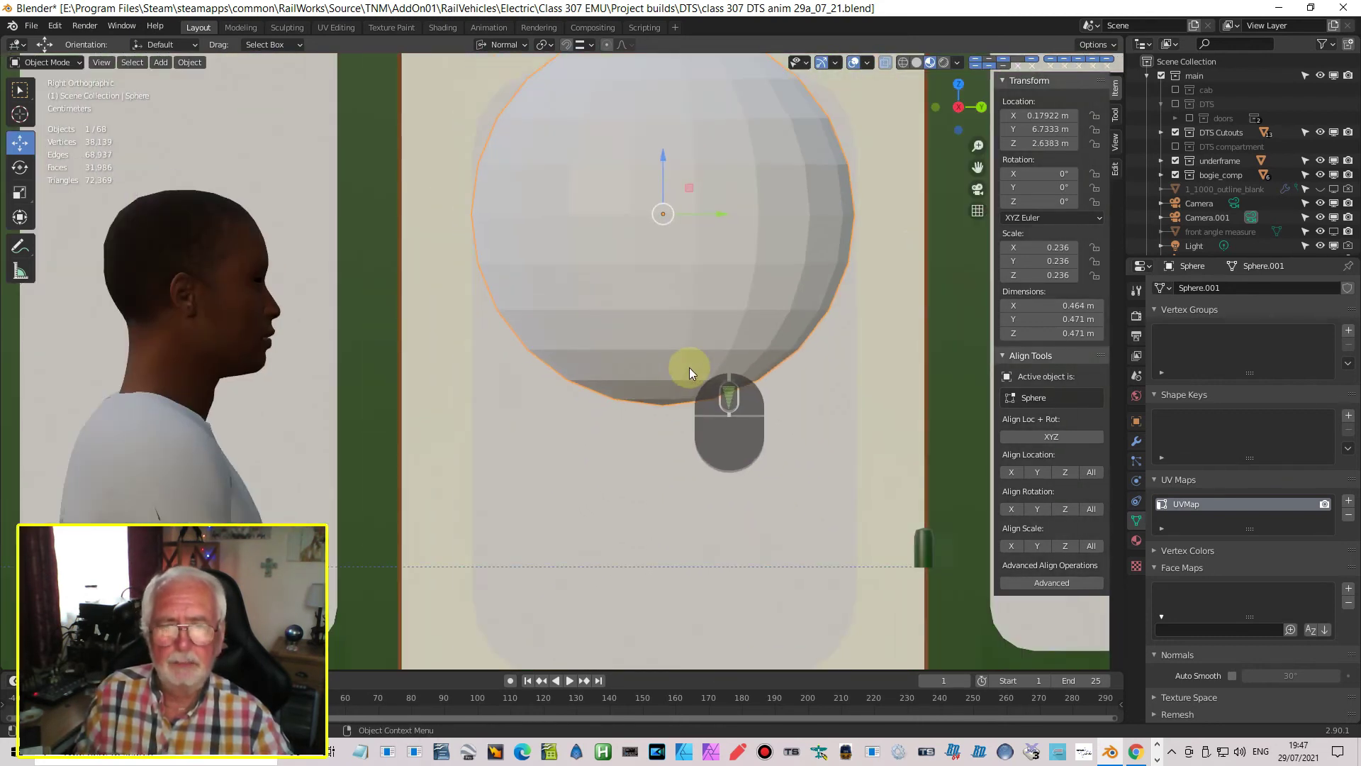
{"action": "key", "text": "Tab"}
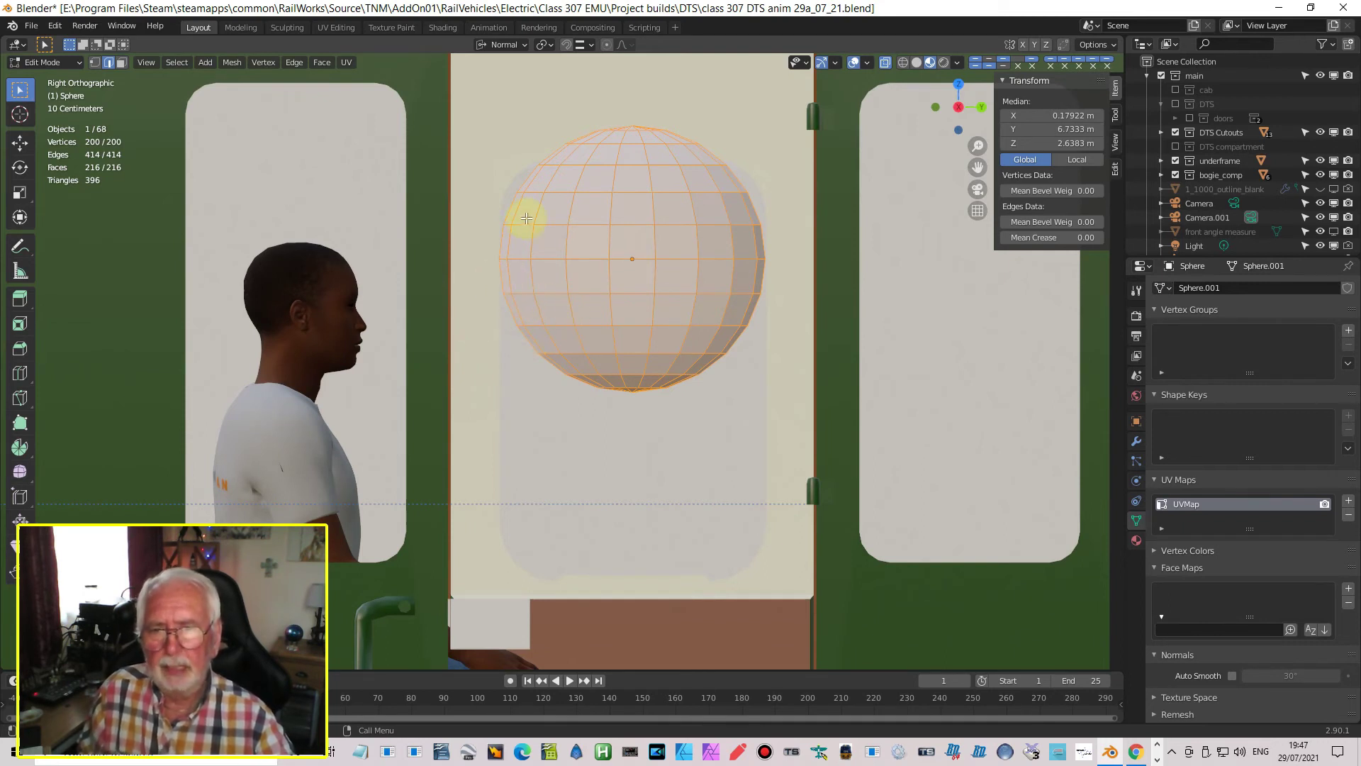
{"action": "key", "text": "alt+a"}
{"action": "key", "text": "b"}
{"action": "left_click_drag", "start_coordinate": [477, 87], "coordinate": [779, 270]}
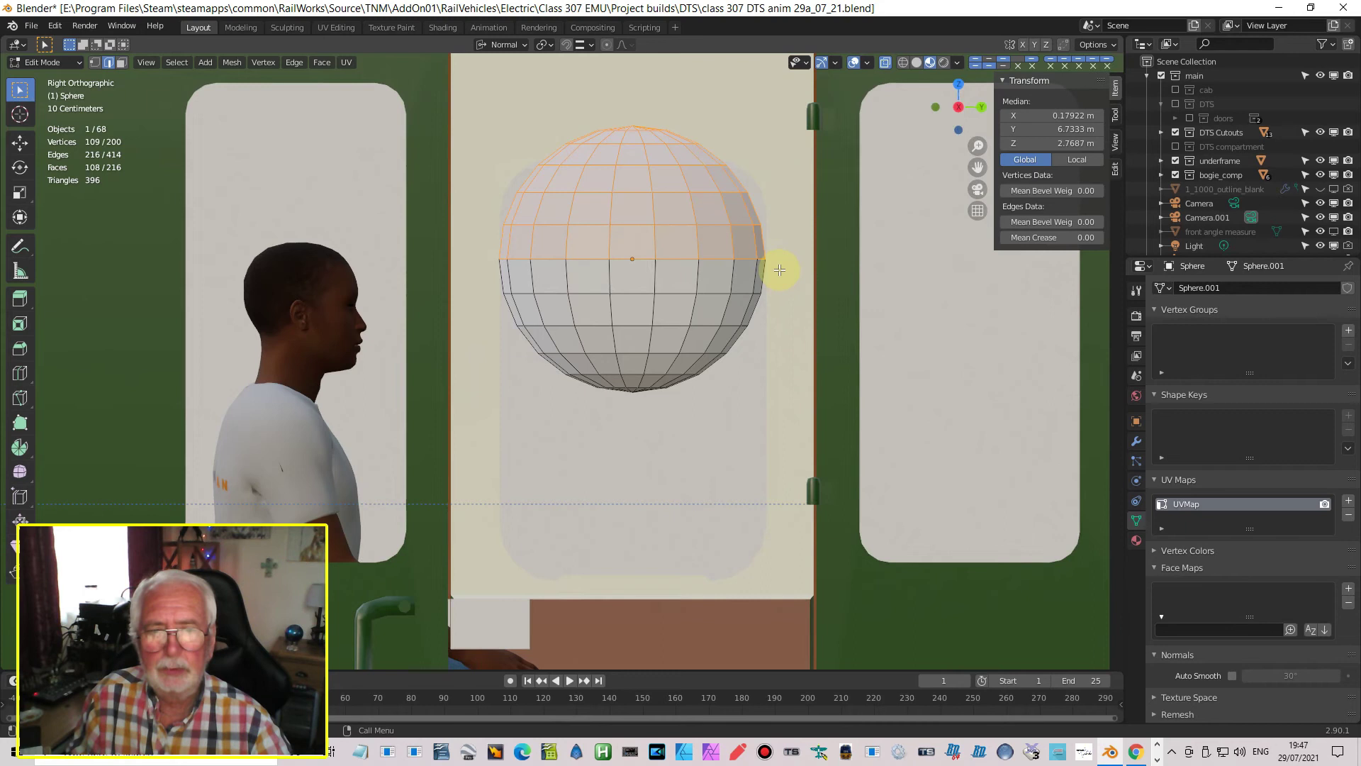
{"action": "key", "text": "x"}
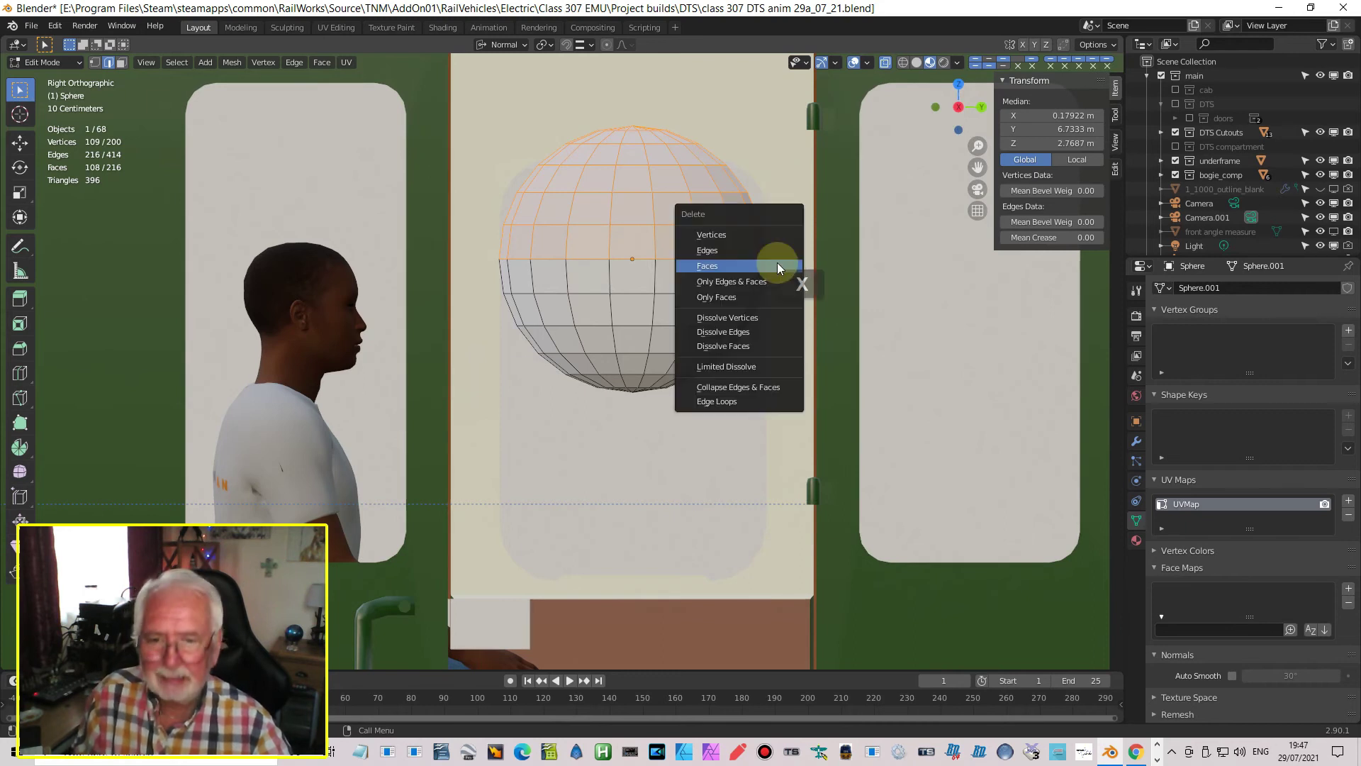
{"action": "left_click", "coordinate": [751, 234]}
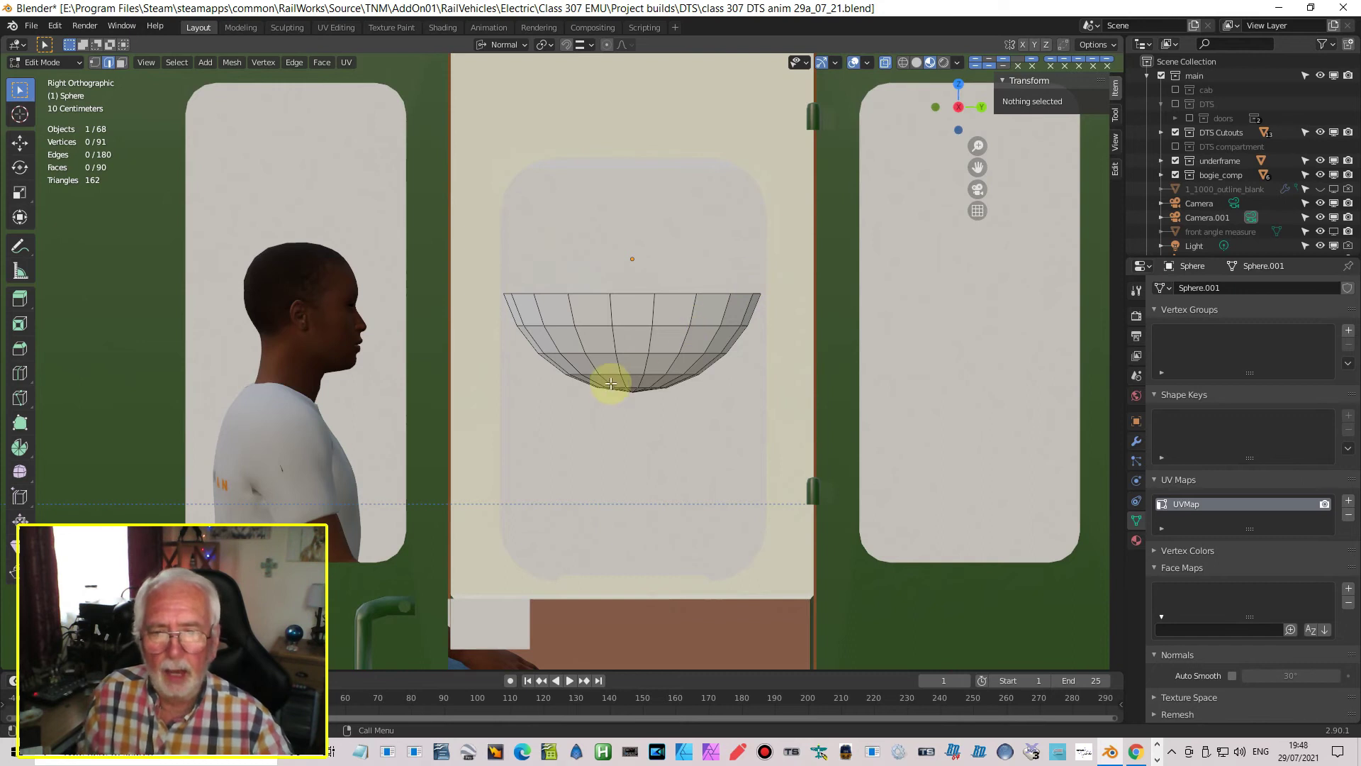
Flatten the bowl's lower vertices, below its second ring, to about 0.64 of their height along Z
{"action": "scroll", "coordinate": [624, 380], "scroll_direction": "up", "scroll_amount": 3}
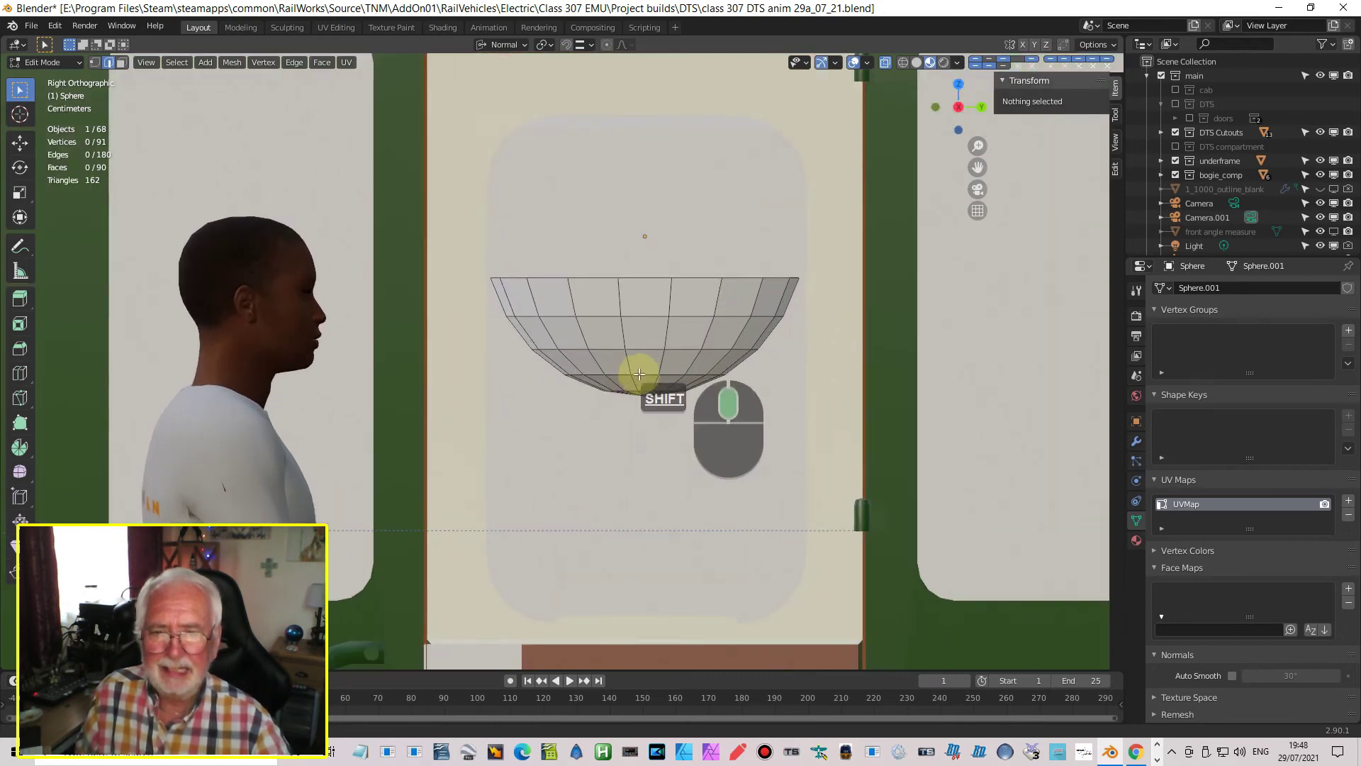
{"action": "scroll", "coordinate": [634, 355], "scroll_direction": "down", "scroll_amount": 2, "text": "shift"}
{"action": "scroll", "coordinate": [633, 340], "scroll_direction": "up", "scroll_amount": 3}
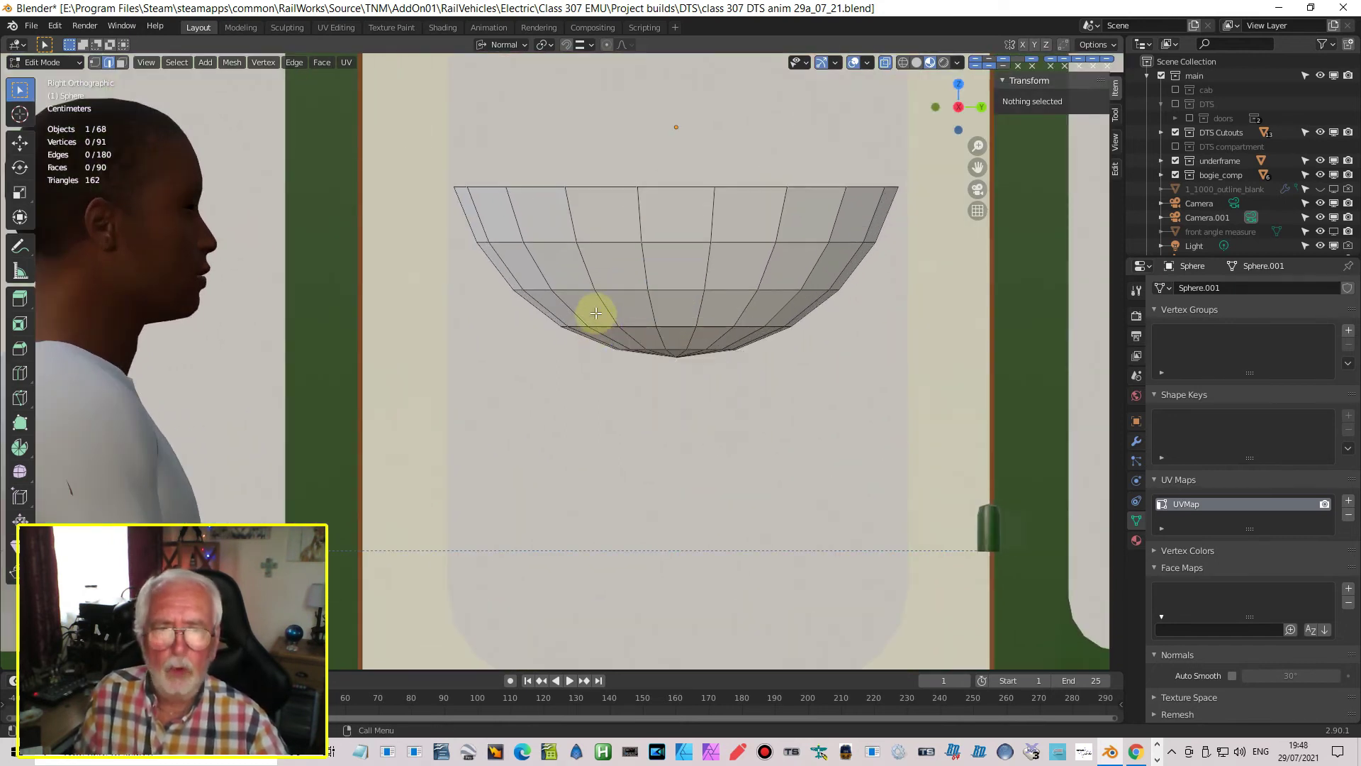
{"action": "left_click", "coordinate": [93, 64]}
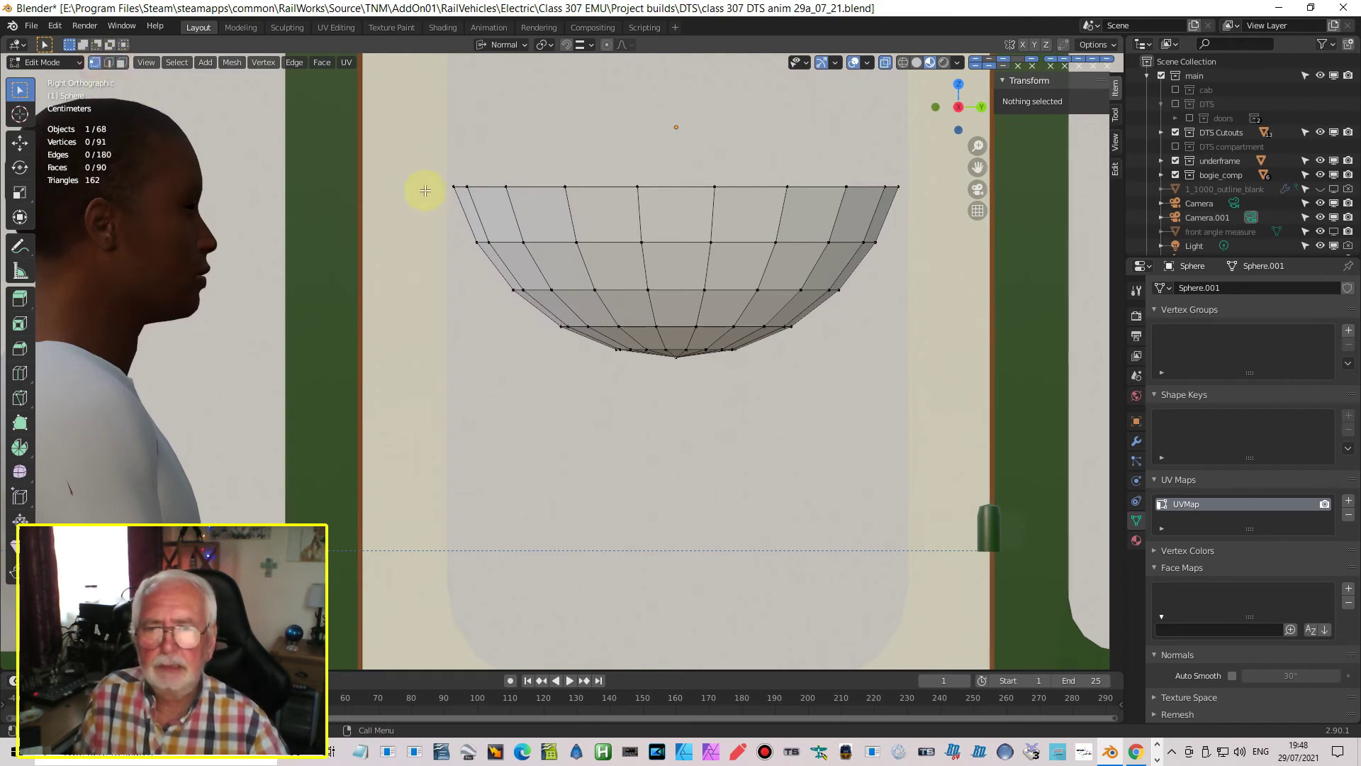
{"action": "key", "text": "b"}
{"action": "left_click_drag", "start_coordinate": [479, 268], "coordinate": [890, 384]}
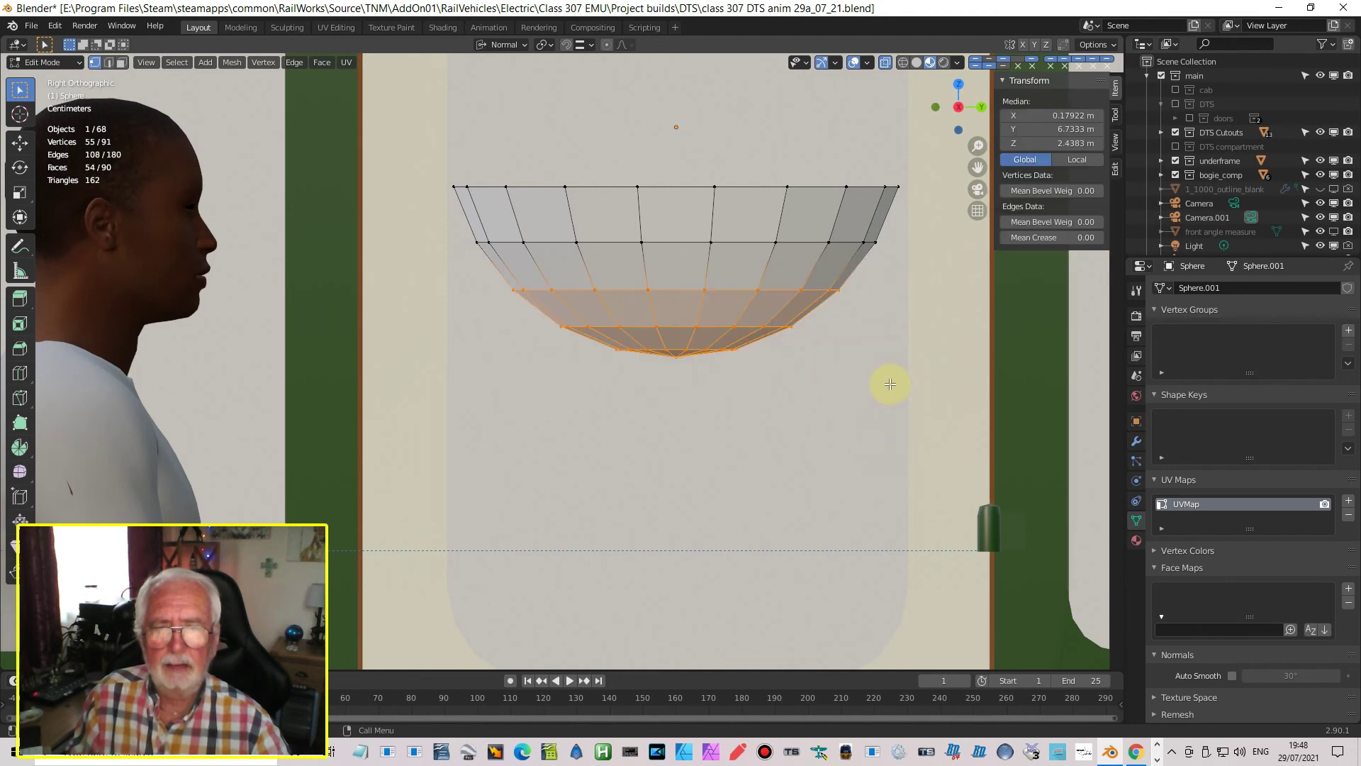
{"action": "key", "text": "s"}
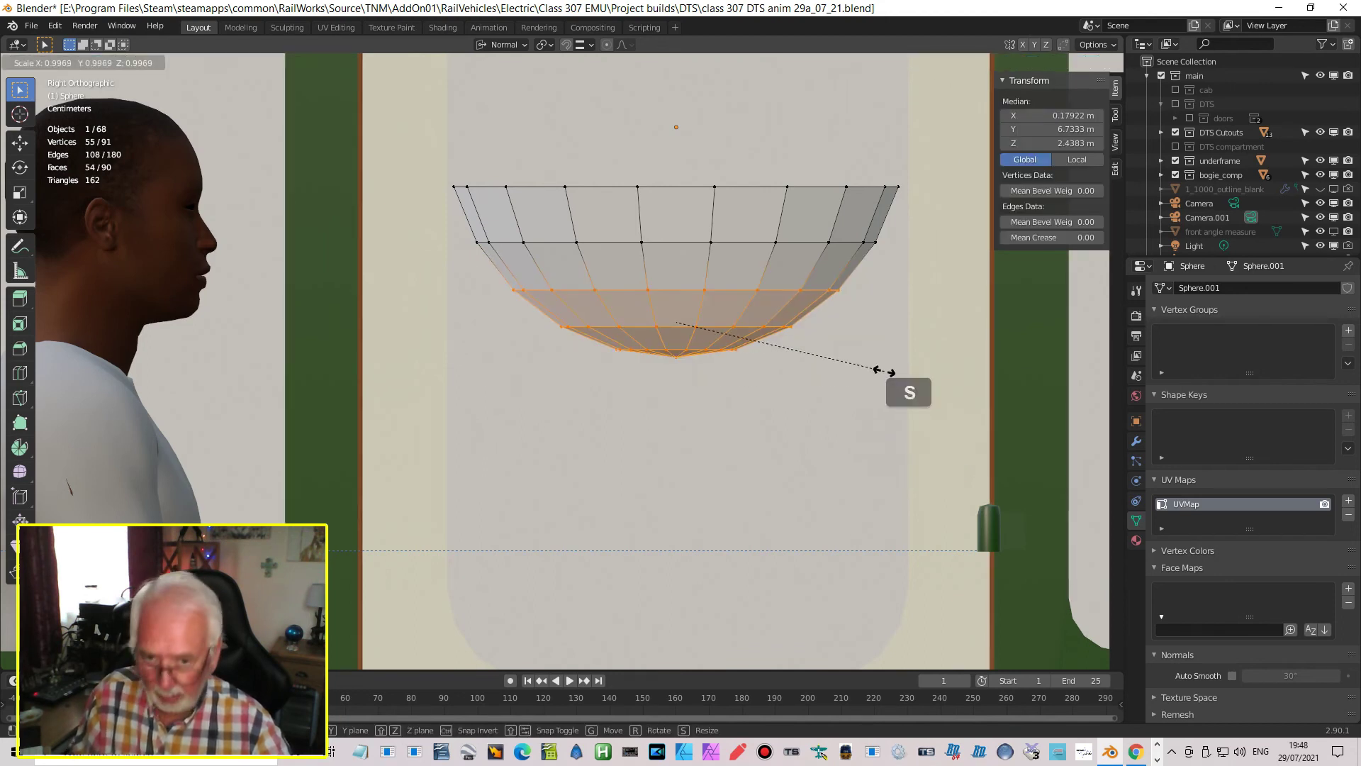
{"action": "key", "text": "z"}
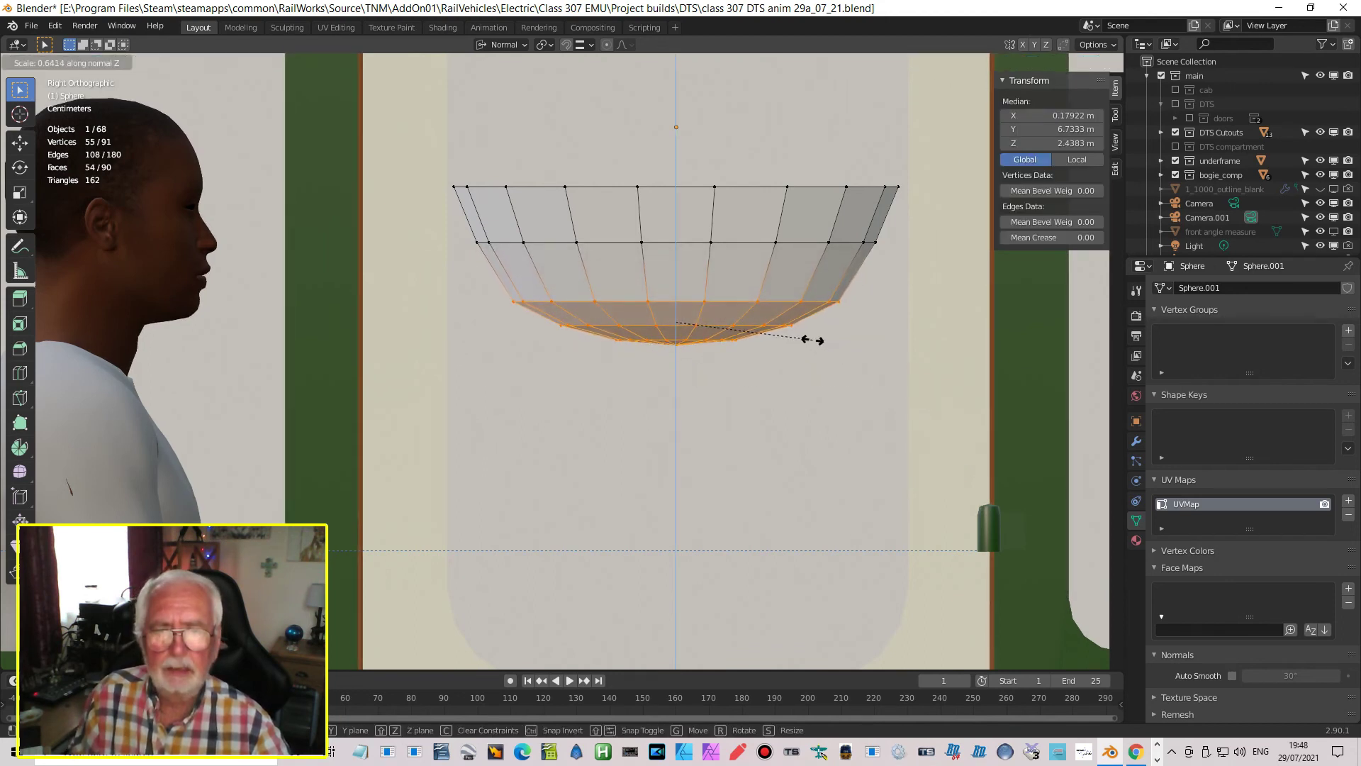
{"action": "left_click", "coordinate": [821, 343]}
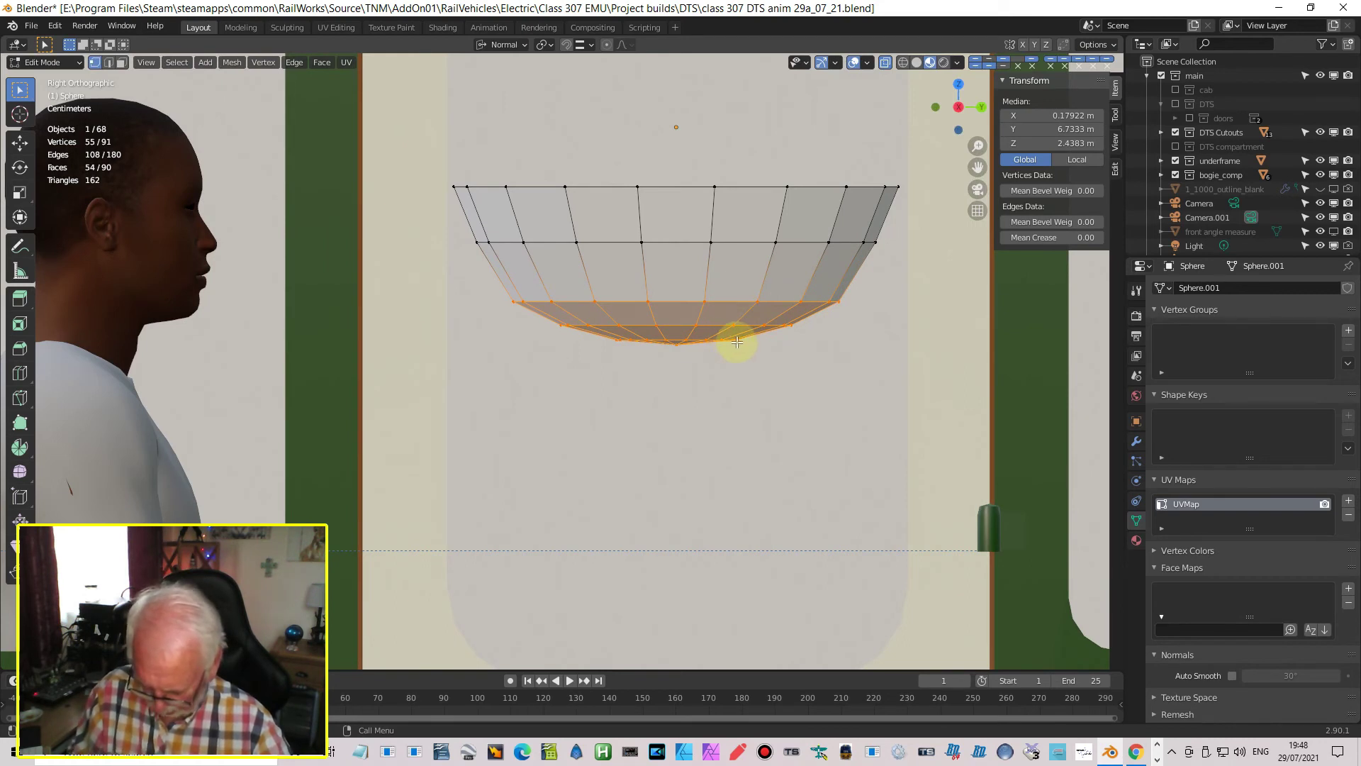
Raise the flattened lower dome about 0.061 m along Z so its edge is level with the ring above
{"action": "key", "text": "g"}
{"action": "key", "text": "z"}
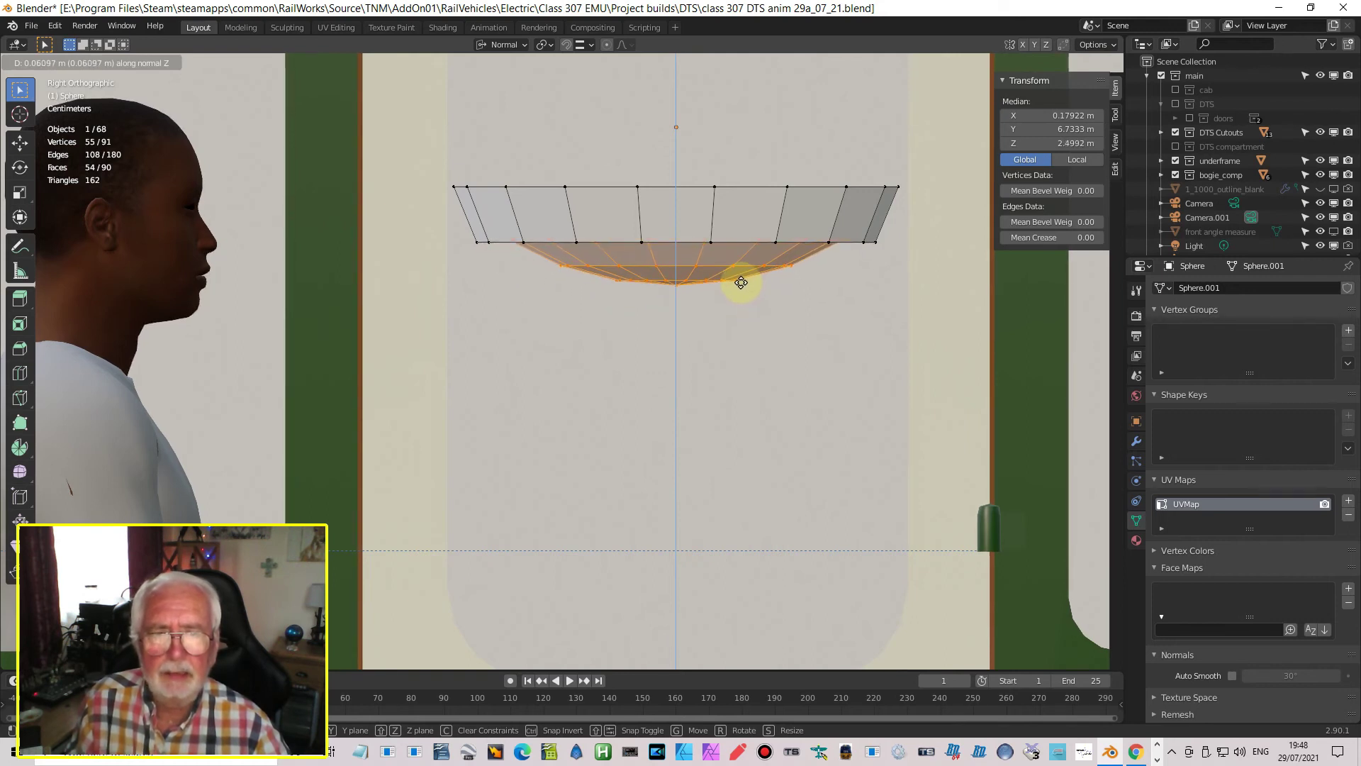
{"action": "left_click", "coordinate": [741, 282]}
{"action": "middle_click_drag", "start_coordinate": [757, 307], "coordinate": [737, 335]}
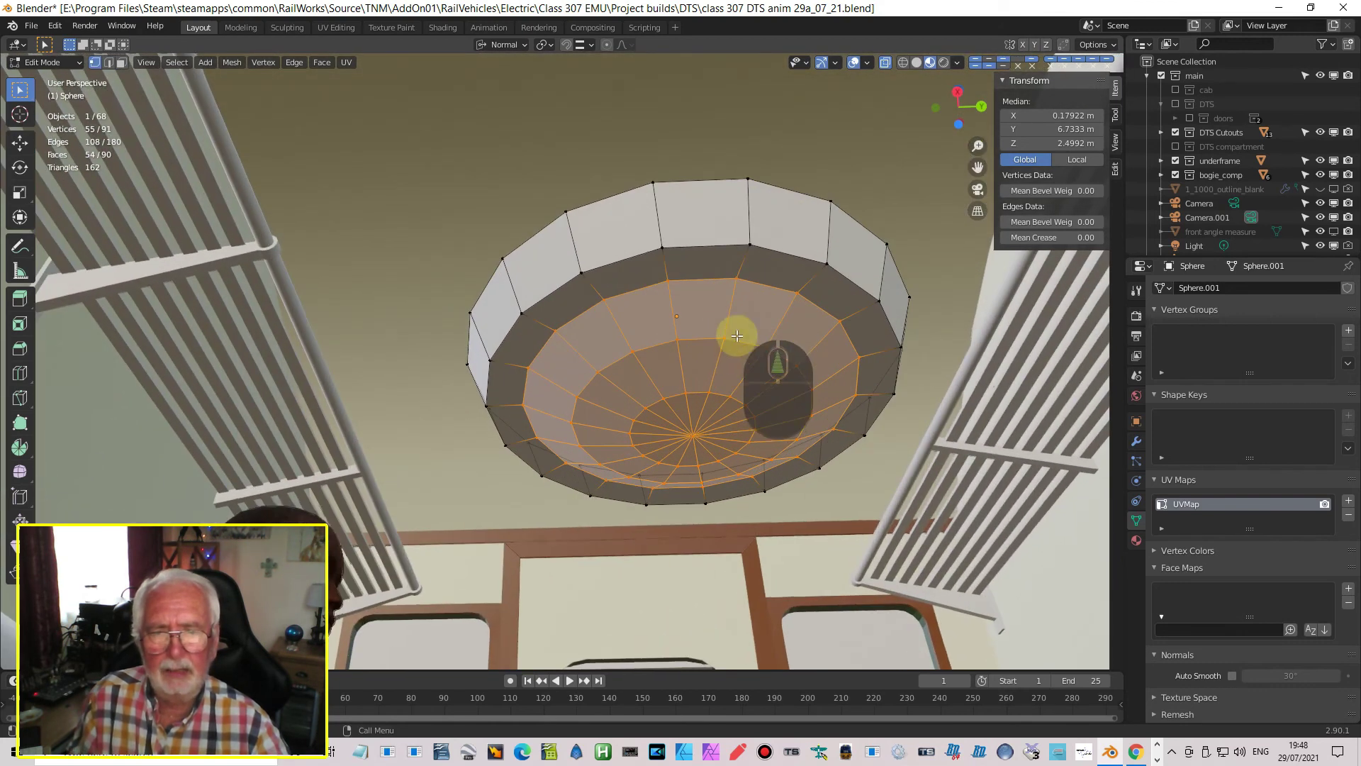
{"action": "middle_click_drag", "start_coordinate": [742, 417], "coordinate": [702, 454]}
Shade the light fitting smooth and enable Auto Smooth at 30°
{"action": "key", "text": "Tab"}
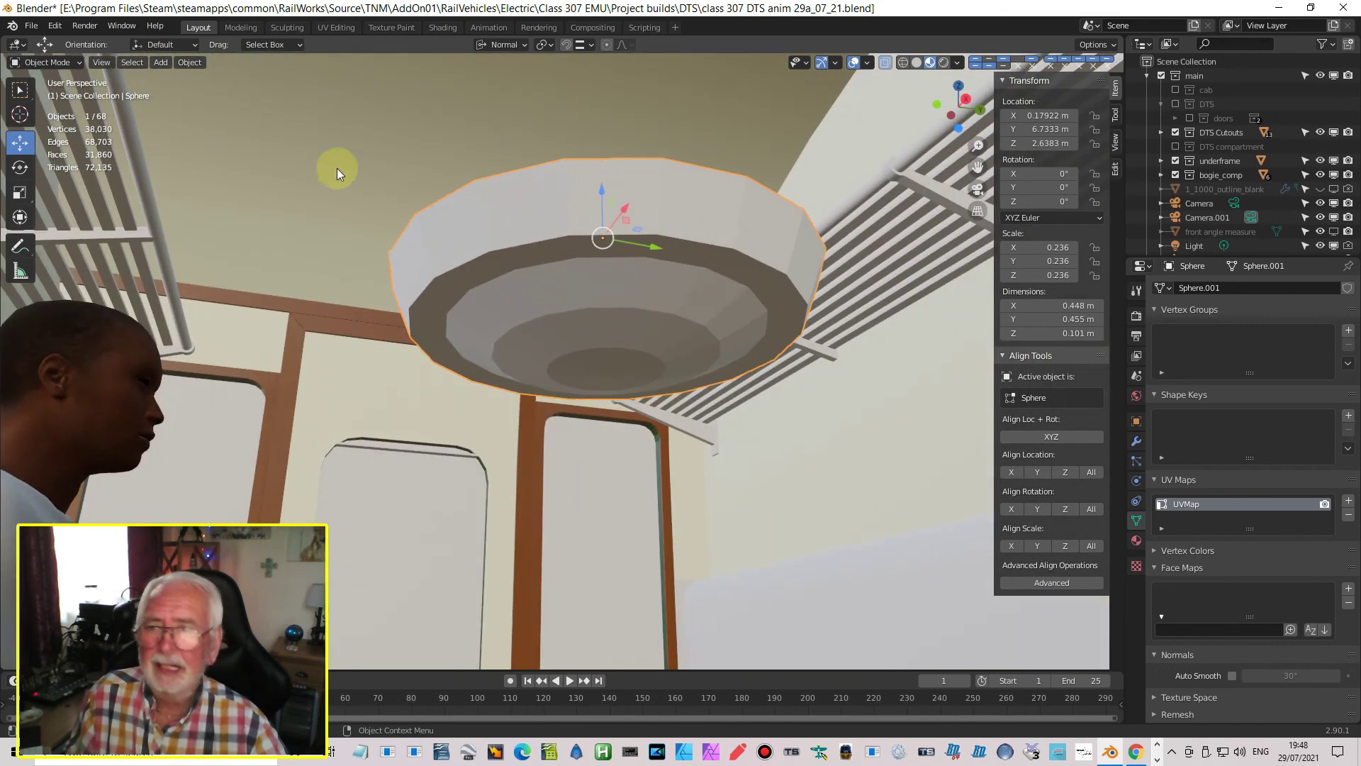
{"action": "left_click", "coordinate": [190, 62]}
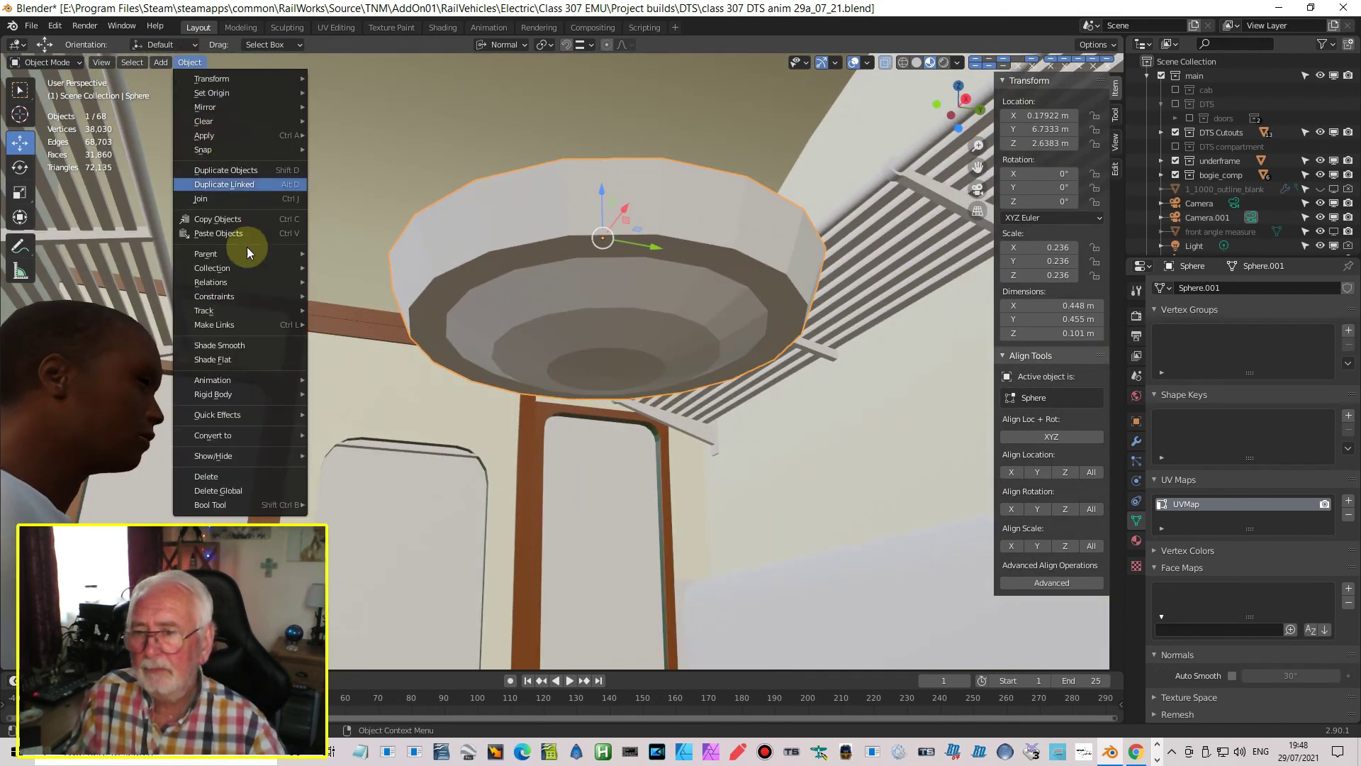
{"action": "left_click", "coordinate": [231, 345]}
{"action": "middle_click_drag", "start_coordinate": [312, 367], "coordinate": [624, 375]}
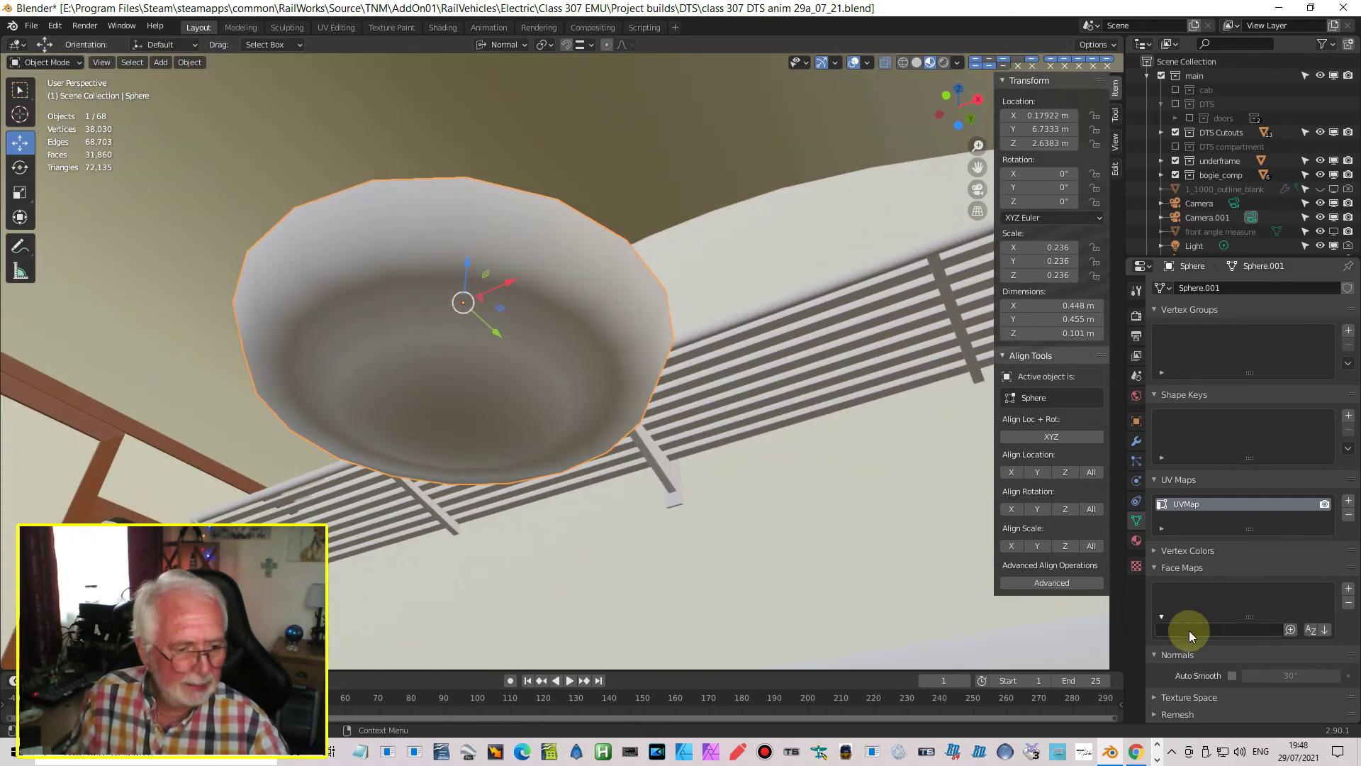
{"action": "left_click", "coordinate": [1231, 675]}
{"action": "mouse_move", "coordinate": [747, 556]}
{"action": "middle_mouse_down"}
{"action": "mouse_move", "coordinate": [687, 520]}
{"action": "mouse_move", "coordinate": [614, 537]}
{"action": "mouse_move", "coordinate": [746, 541]}
{"action": "mouse_move", "coordinate": [726, 528]}
{"action": "middle_mouse_up"}
{"action": "mouse_move", "coordinate": [554, 472]}
{"action": "middle_mouse_down"}
{"action": "mouse_move", "coordinate": [531, 478]}
{"action": "mouse_move", "coordinate": [465, 435]}
{"action": "mouse_move", "coordinate": [494, 419]}
{"action": "mouse_move", "coordinate": [522, 435]}
{"action": "mouse_move", "coordinate": [462, 416]}
{"action": "mouse_move", "coordinate": [450, 434]}
{"action": "mouse_move", "coordinate": [482, 484]}
{"action": "mouse_move", "coordinate": [548, 494]}
{"action": "middle_mouse_up"}
Stretch the light fitting's lower dome vertically by a factor of about 1.5
{"action": "key", "text": "Tab"}
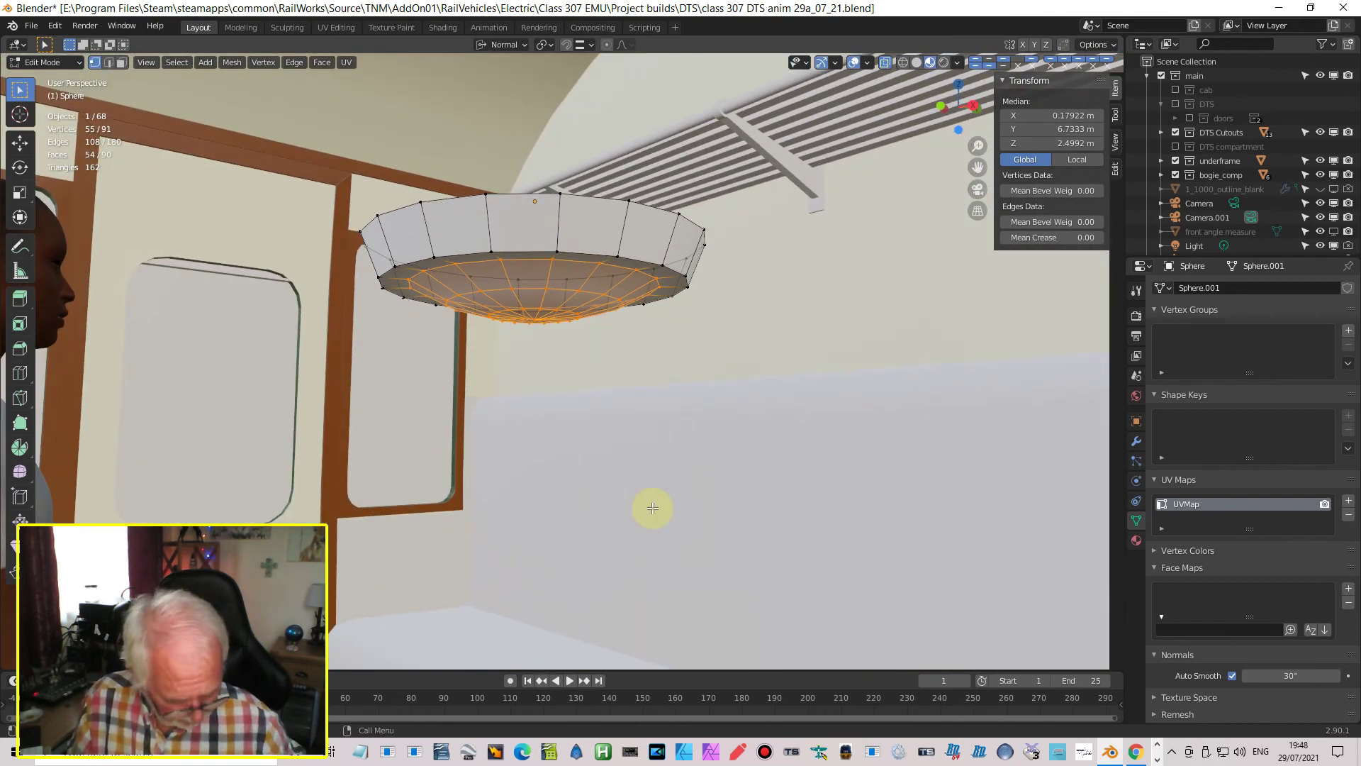
{"action": "key", "text": "Page_Down"}
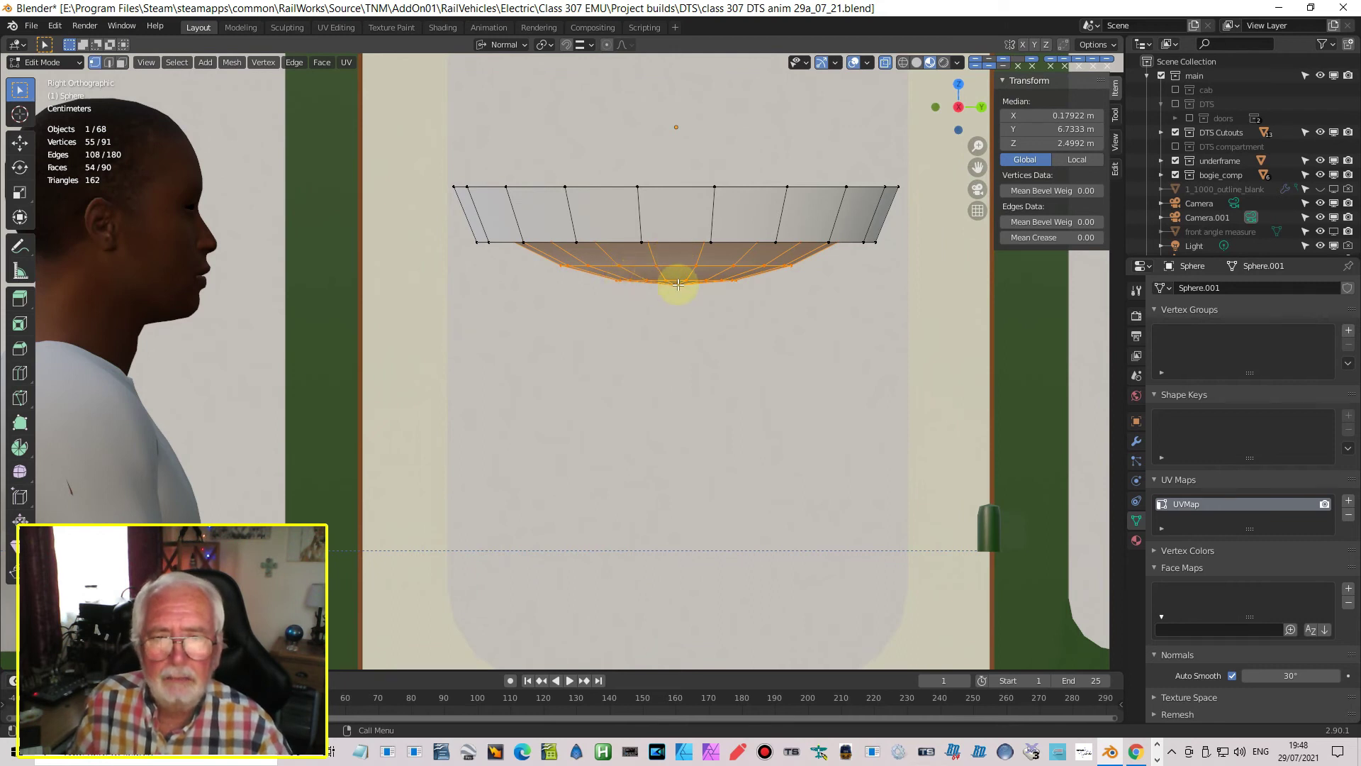
{"action": "key", "text": "s"}
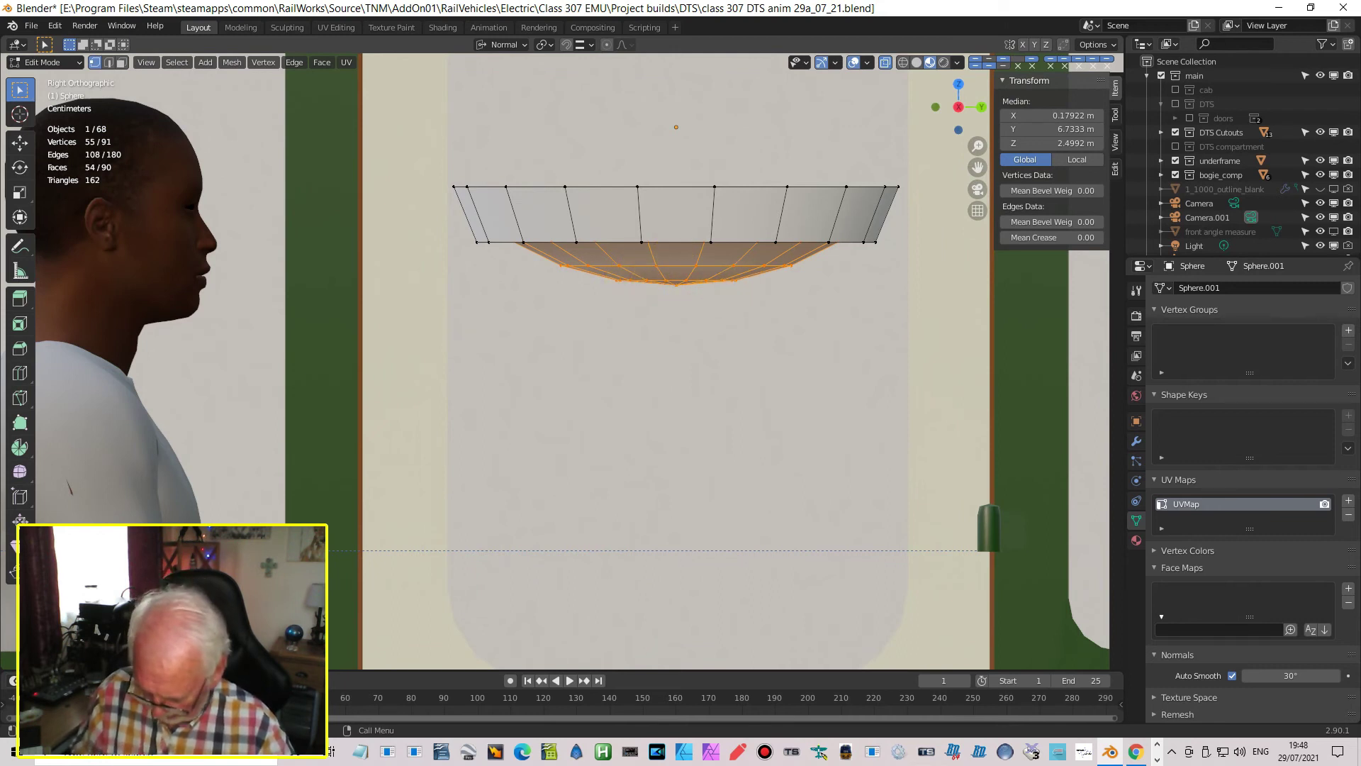
{"action": "key", "text": "z"}
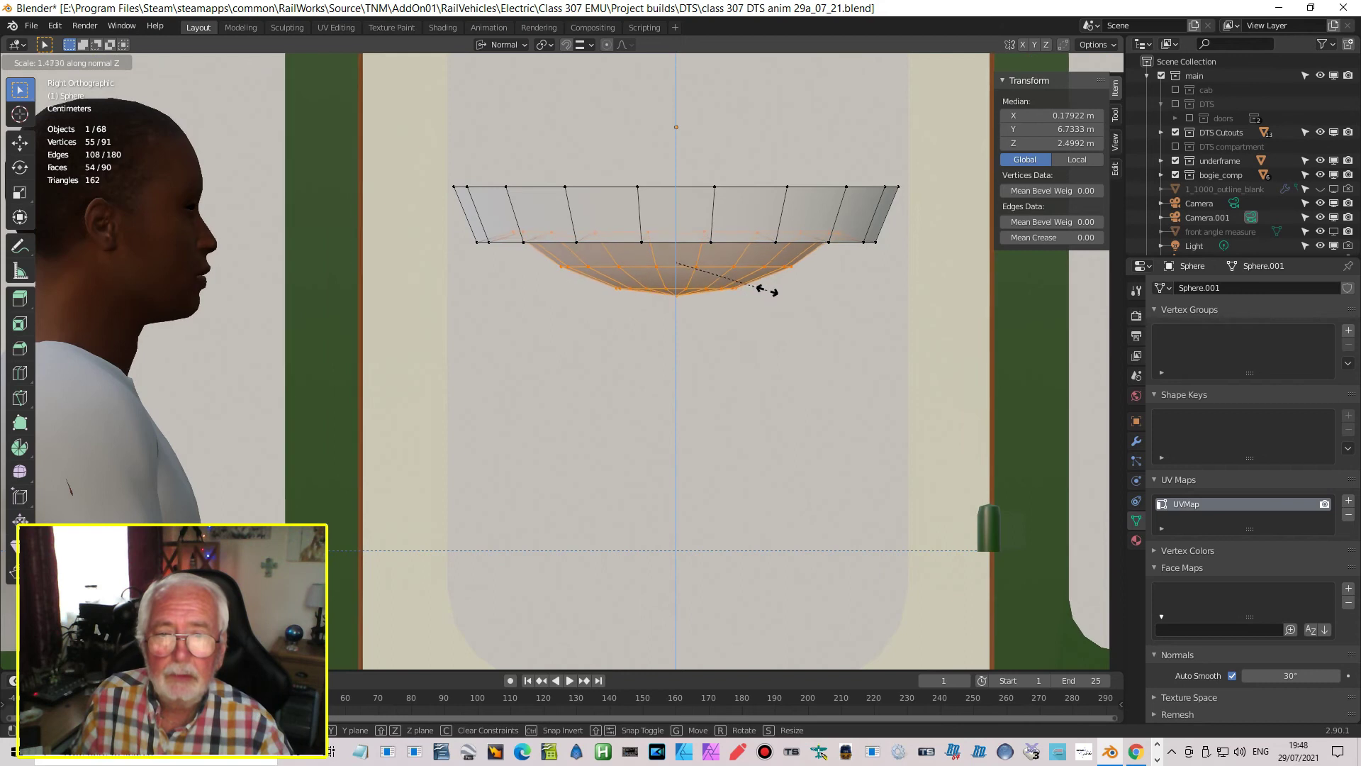
{"action": "left_click", "coordinate": [770, 291]}
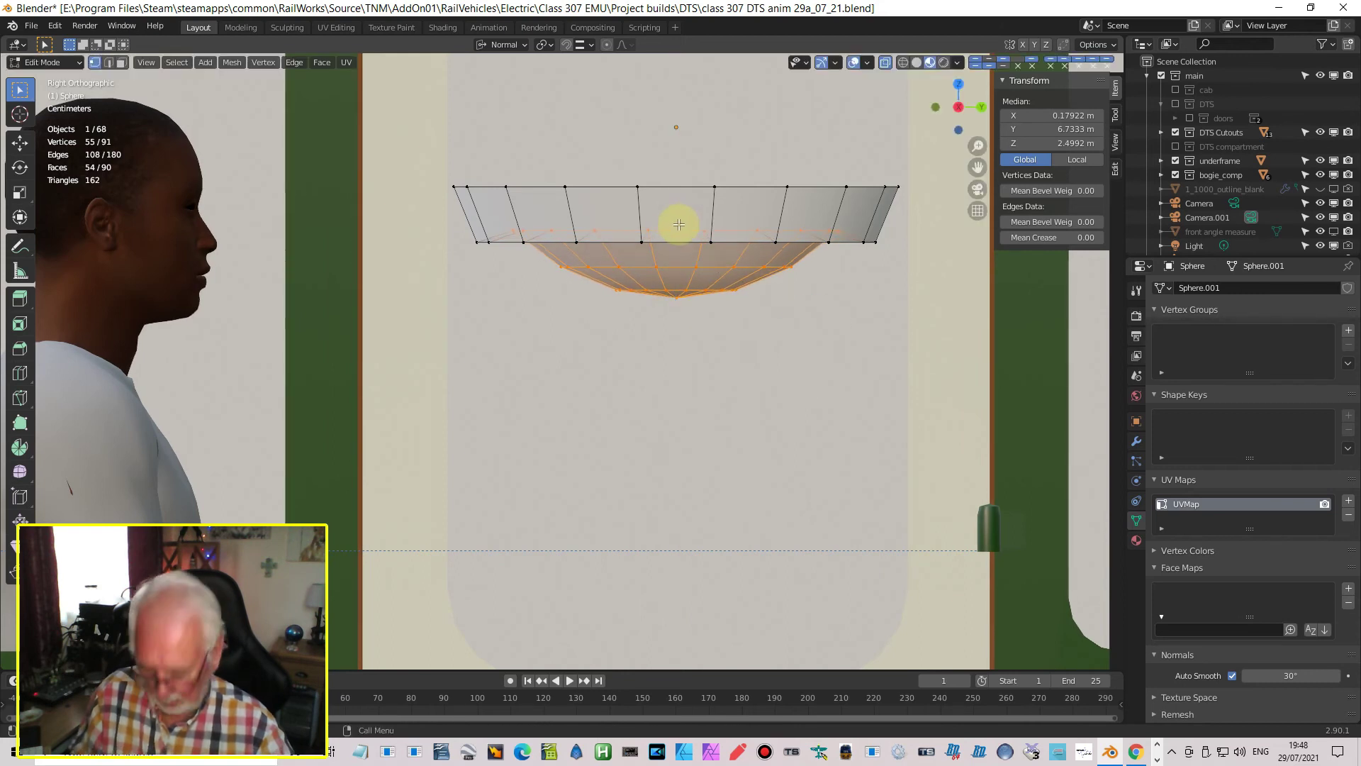
Lower the dome about 0.013 m along Z to line up with the rim's lower edge, and return to Object Mode
{"action": "key", "text": "g"}
{"action": "key", "text": "z"}
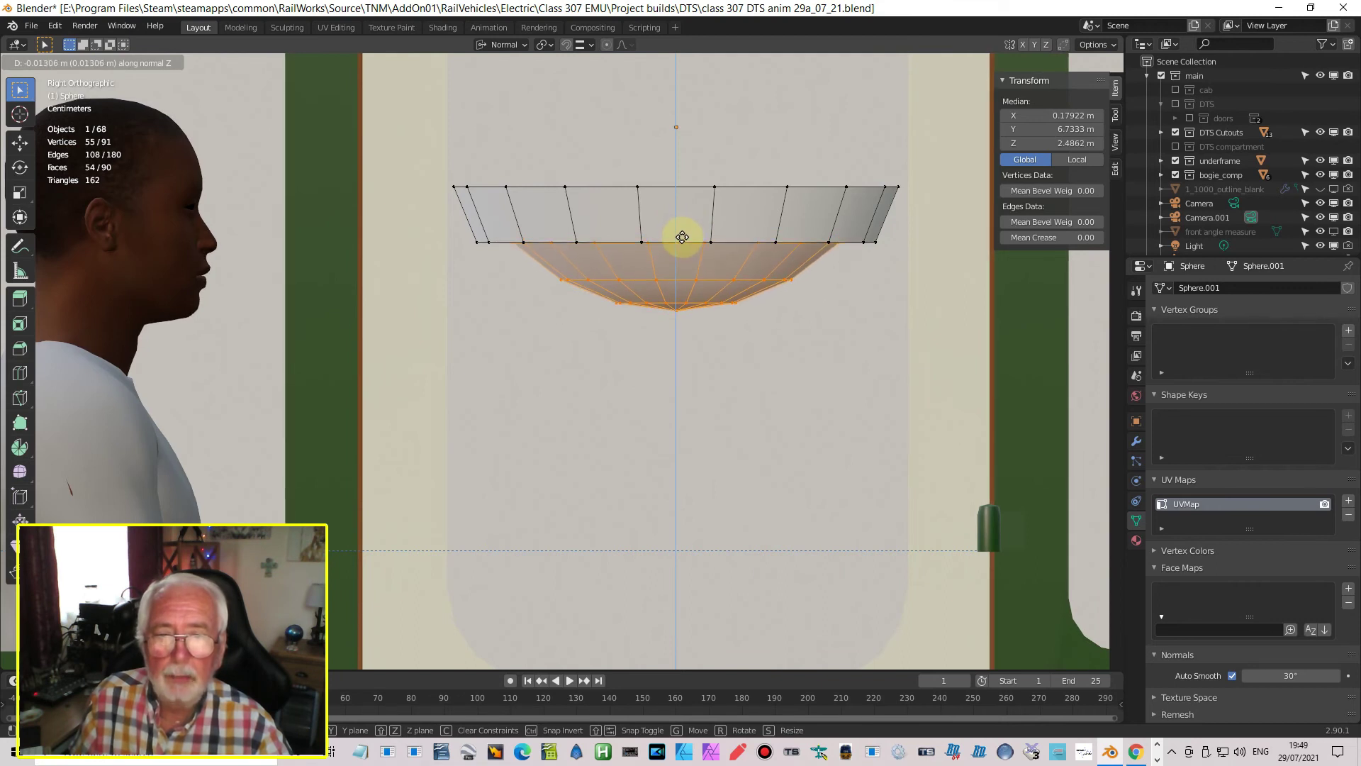
{"action": "left_click", "coordinate": [681, 234]}
{"action": "middle_click_drag", "start_coordinate": [707, 279], "coordinate": [722, 263]}
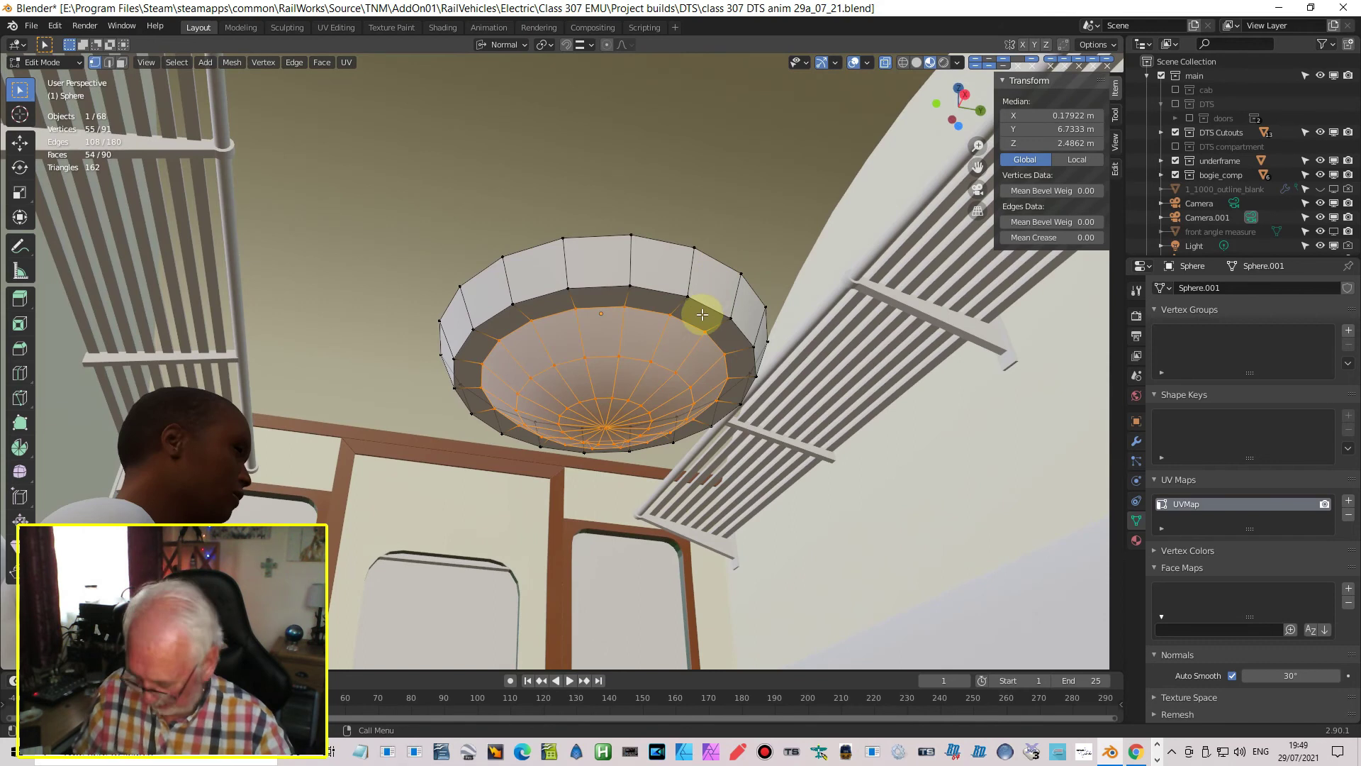
{"action": "key", "text": "Tab"}
{"action": "middle_click_drag", "start_coordinate": [708, 386], "coordinate": [712, 436]}
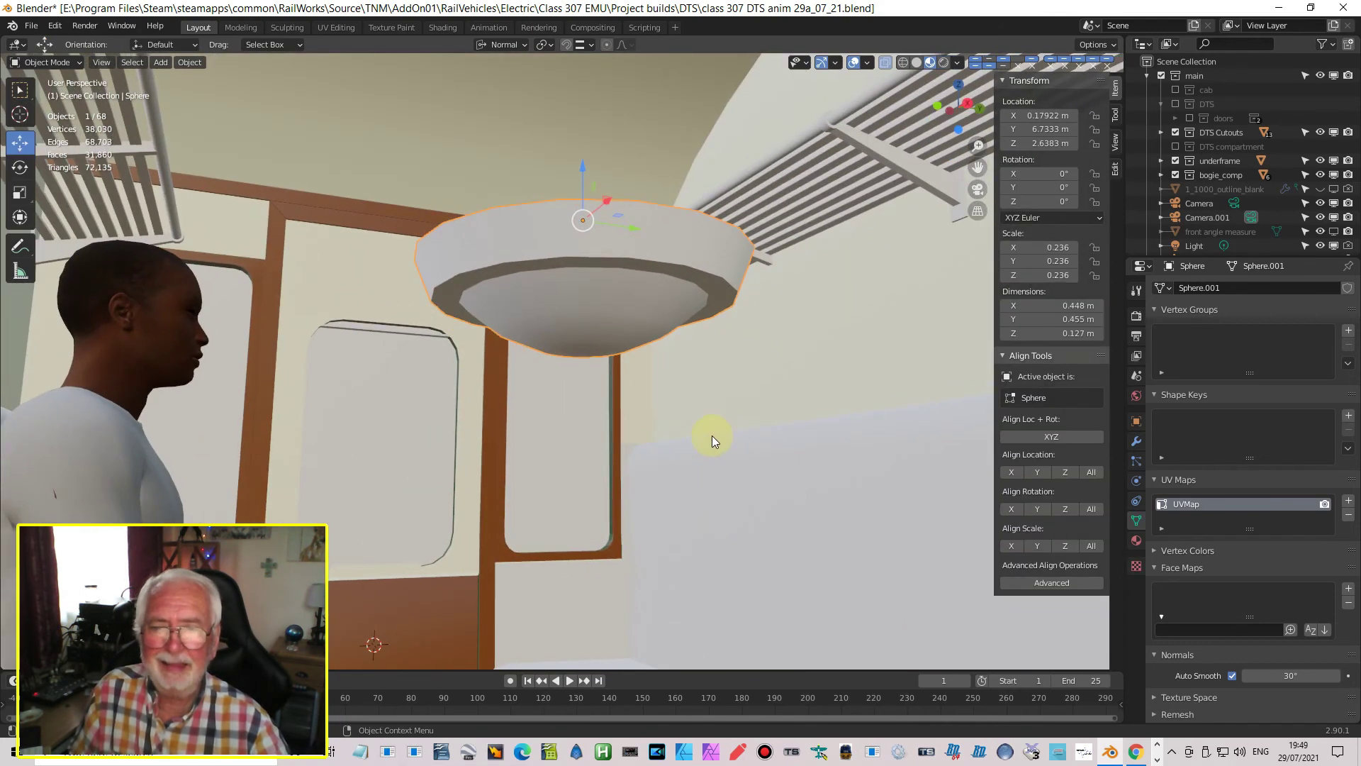
{"action": "scroll", "coordinate": [709, 418], "scroll_direction": "up", "scroll_amount": 3}
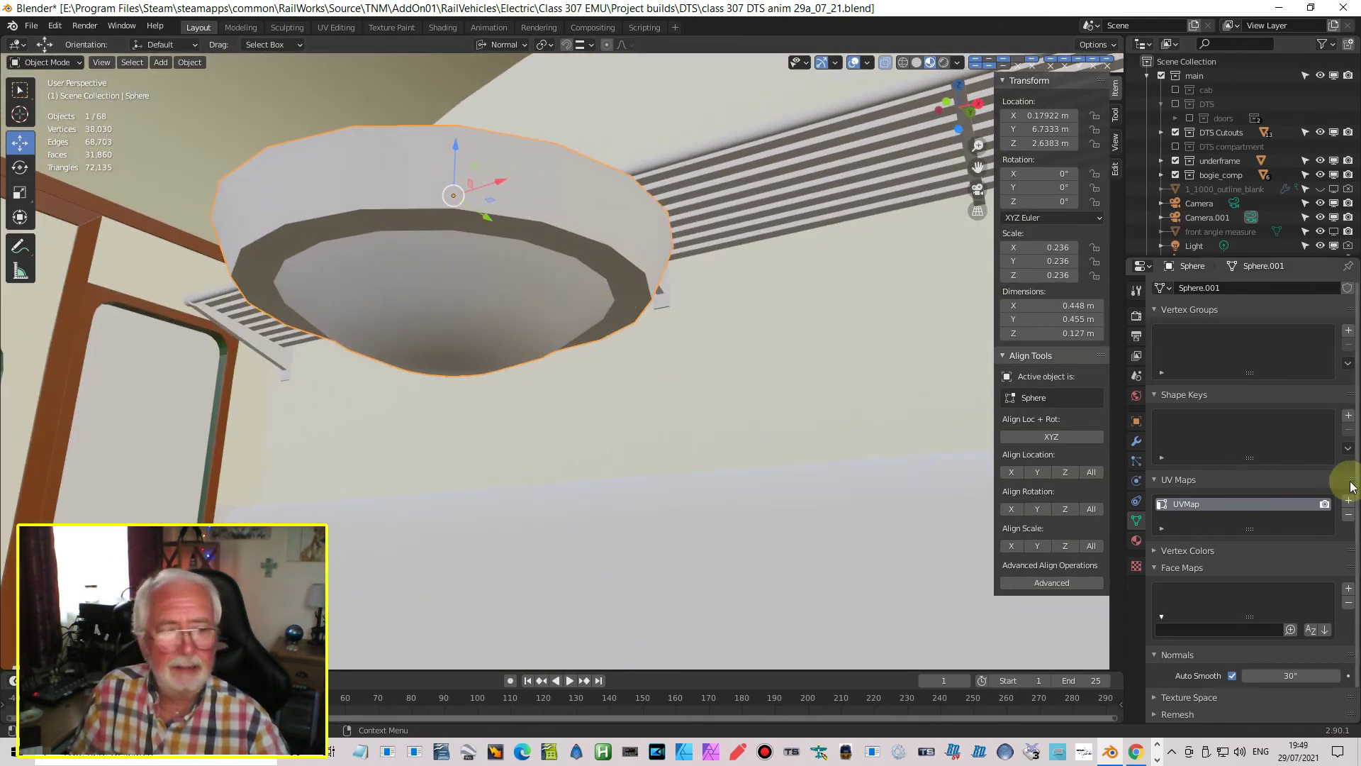
Examine the shaded light fitting from below, checking its rim and dome from several angles and distances
{"action": "scroll", "coordinate": [362, 218], "scroll_direction": "down", "scroll_amount": 1}
{"action": "scroll", "coordinate": [644, 268], "scroll_direction": "up", "scroll_amount": 5}
{"action": "scroll", "coordinate": [602, 245], "scroll_direction": "down", "scroll_amount": 5}
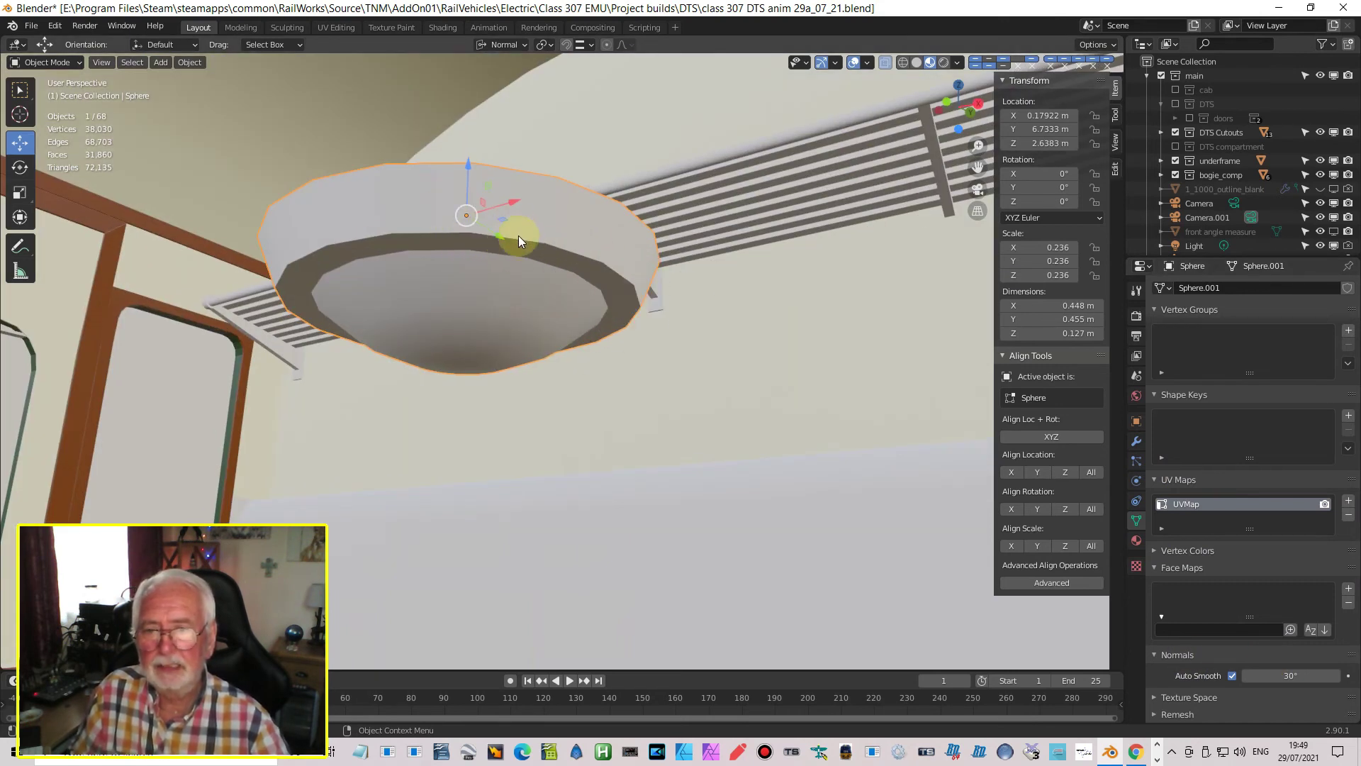
{"action": "middle_click_drag", "start_coordinate": [550, 325], "coordinate": [486, 309]}
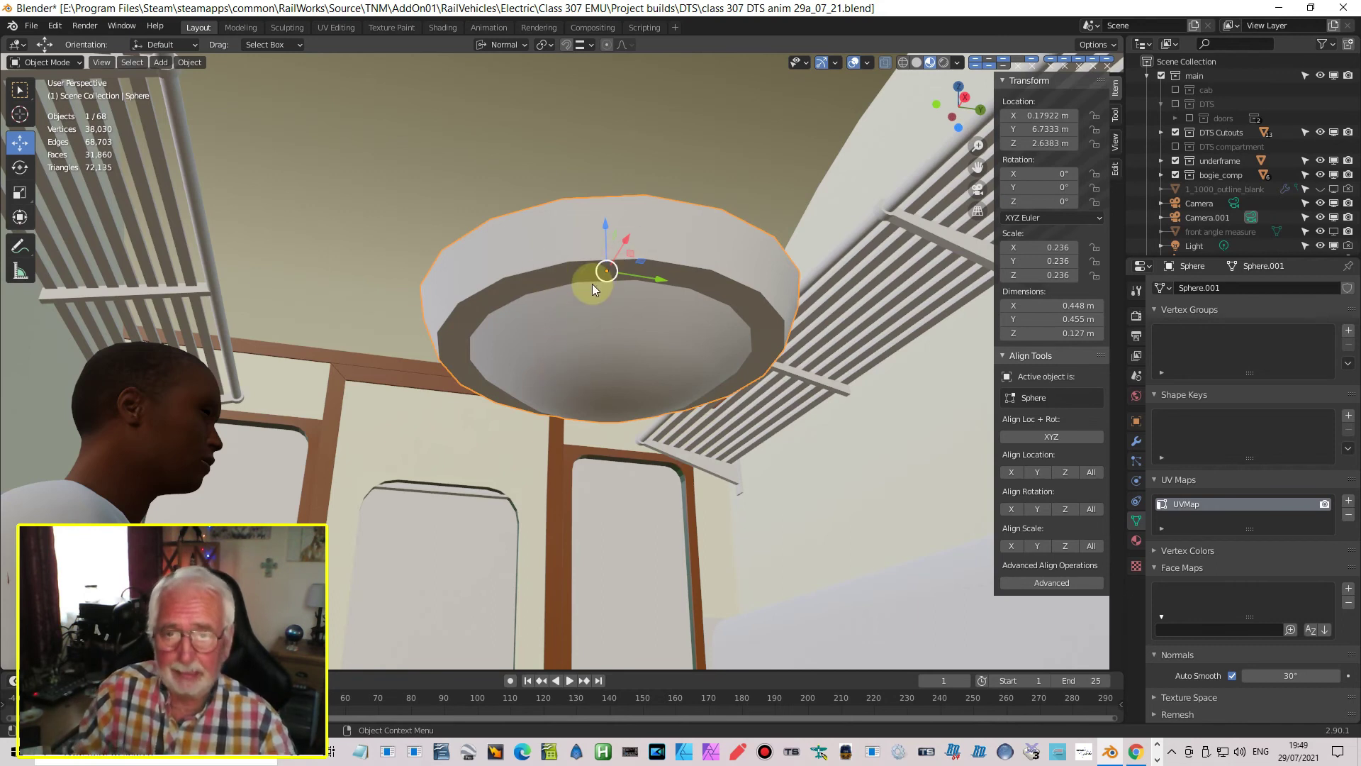
{"action": "mouse_move", "coordinate": [641, 297]}
{"action": "middle_mouse_down"}
{"action": "mouse_move", "coordinate": [668, 253]}
{"action": "mouse_move", "coordinate": [681, 262]}
{"action": "mouse_move", "coordinate": [650, 305]}
{"action": "middle_mouse_up"}
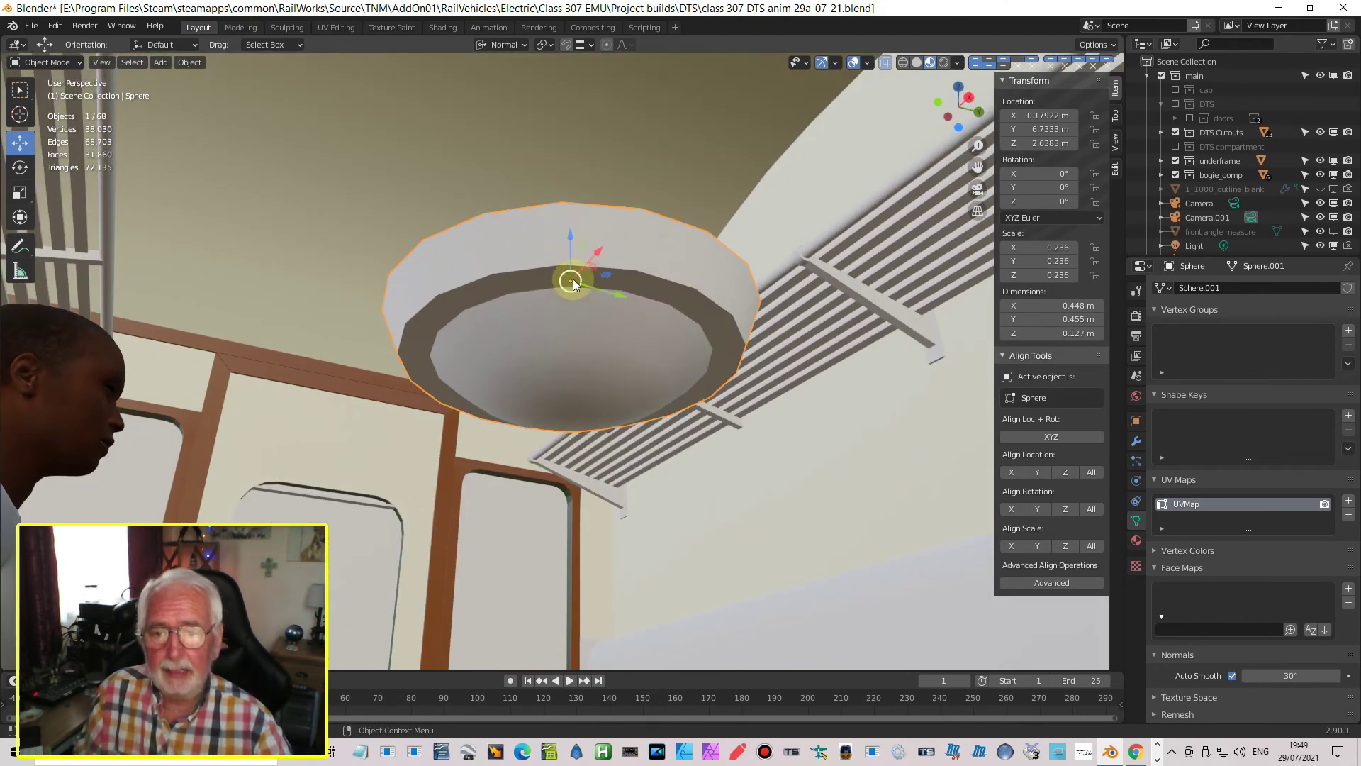
{"action": "middle_click_drag", "start_coordinate": [573, 278], "coordinate": [610, 296]}
{"action": "scroll", "coordinate": [610, 308], "scroll_direction": "up", "scroll_amount": 6}
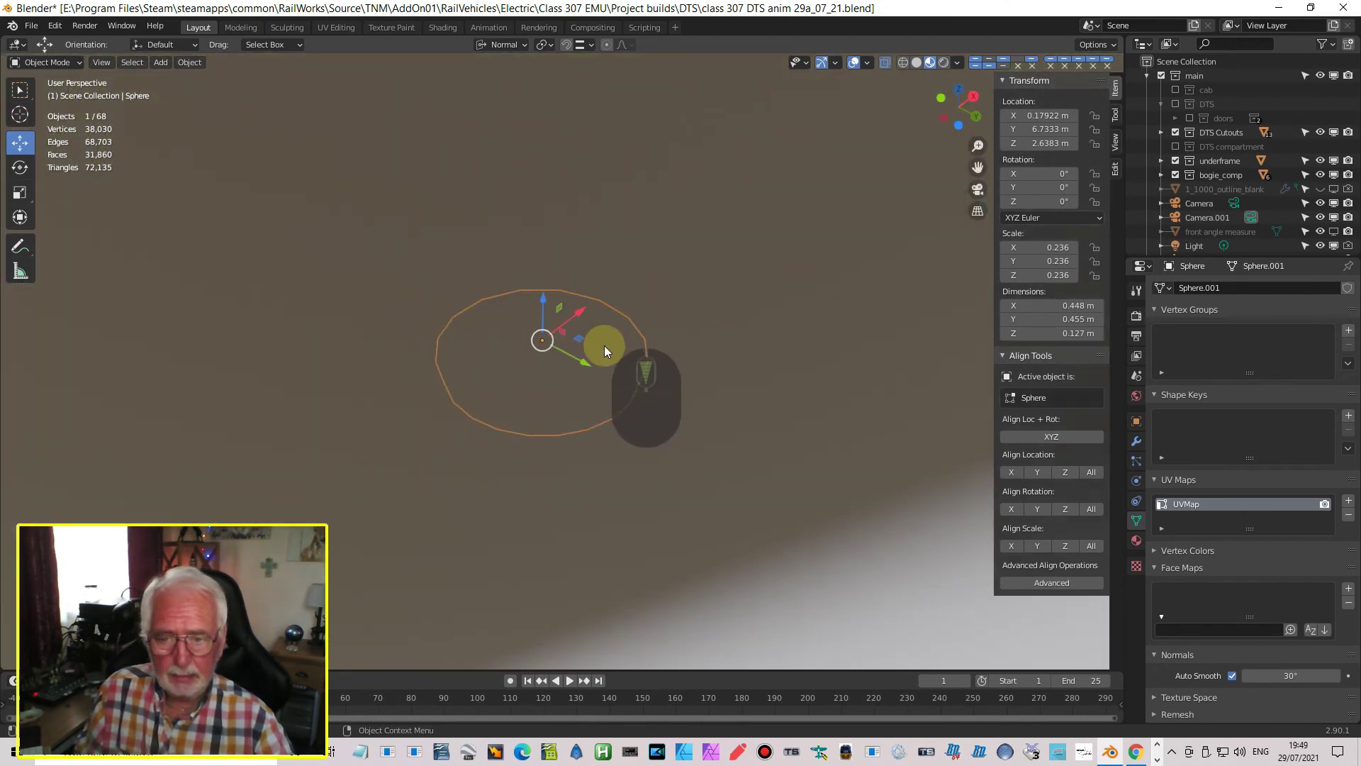
{"action": "scroll", "coordinate": [604, 345], "scroll_direction": "down", "scroll_amount": 5}
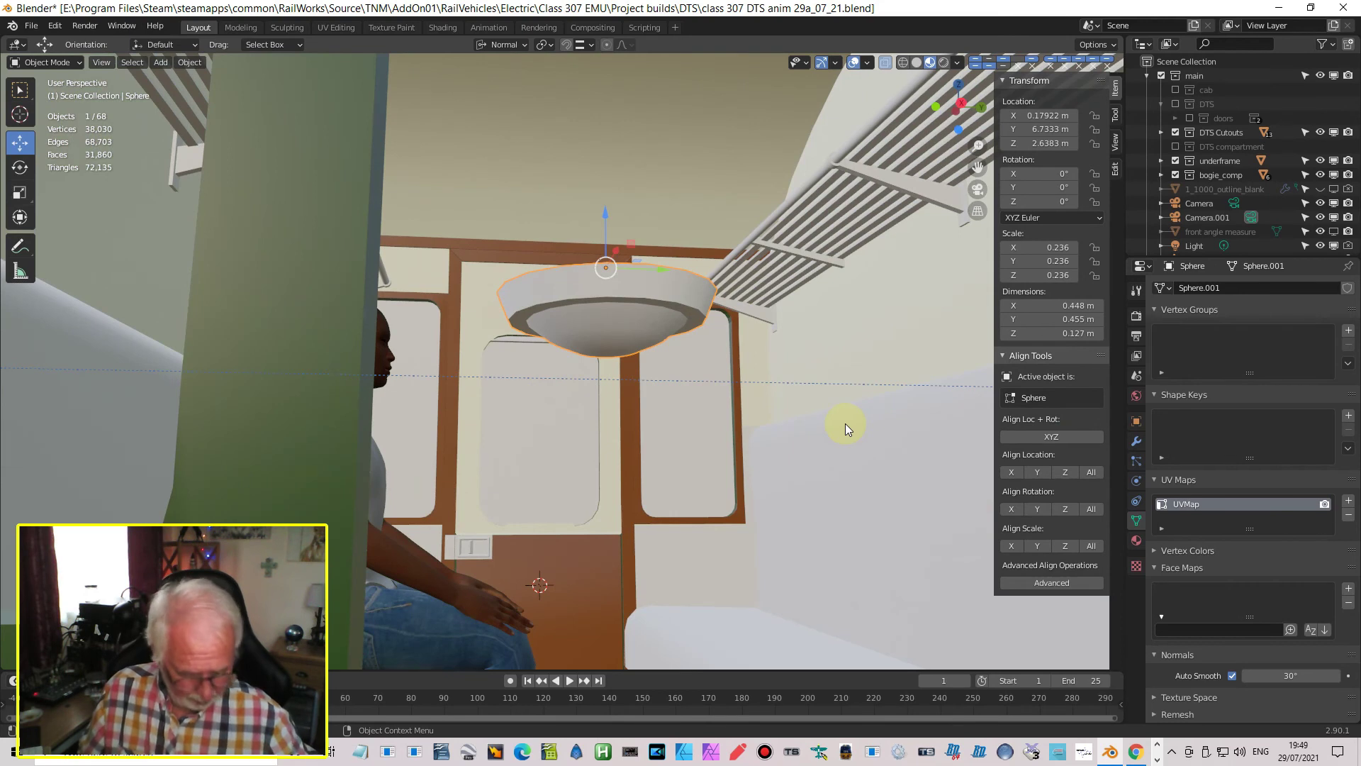
Scale the whole light fitting down uniformly to about 0.27 m across
{"action": "key", "text": "KP_3"}
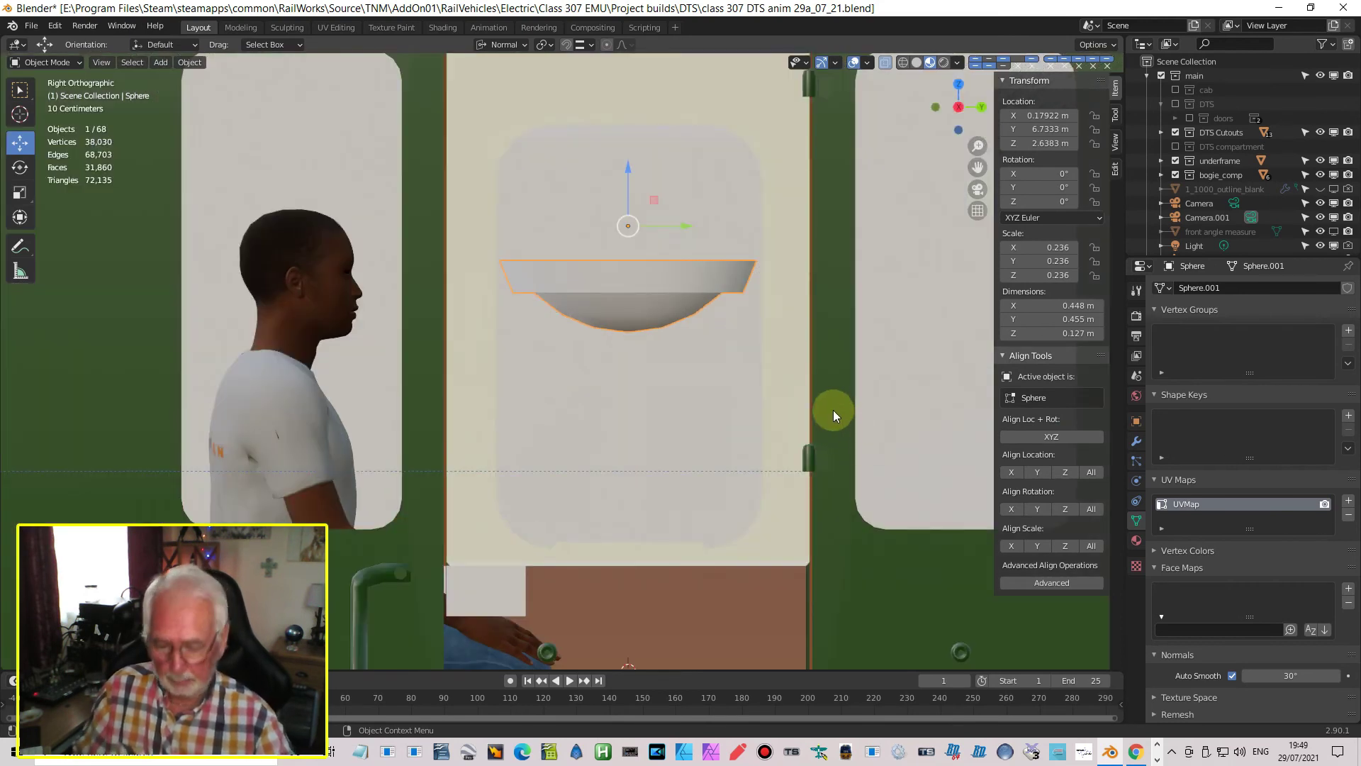
{"action": "key", "text": "s"}
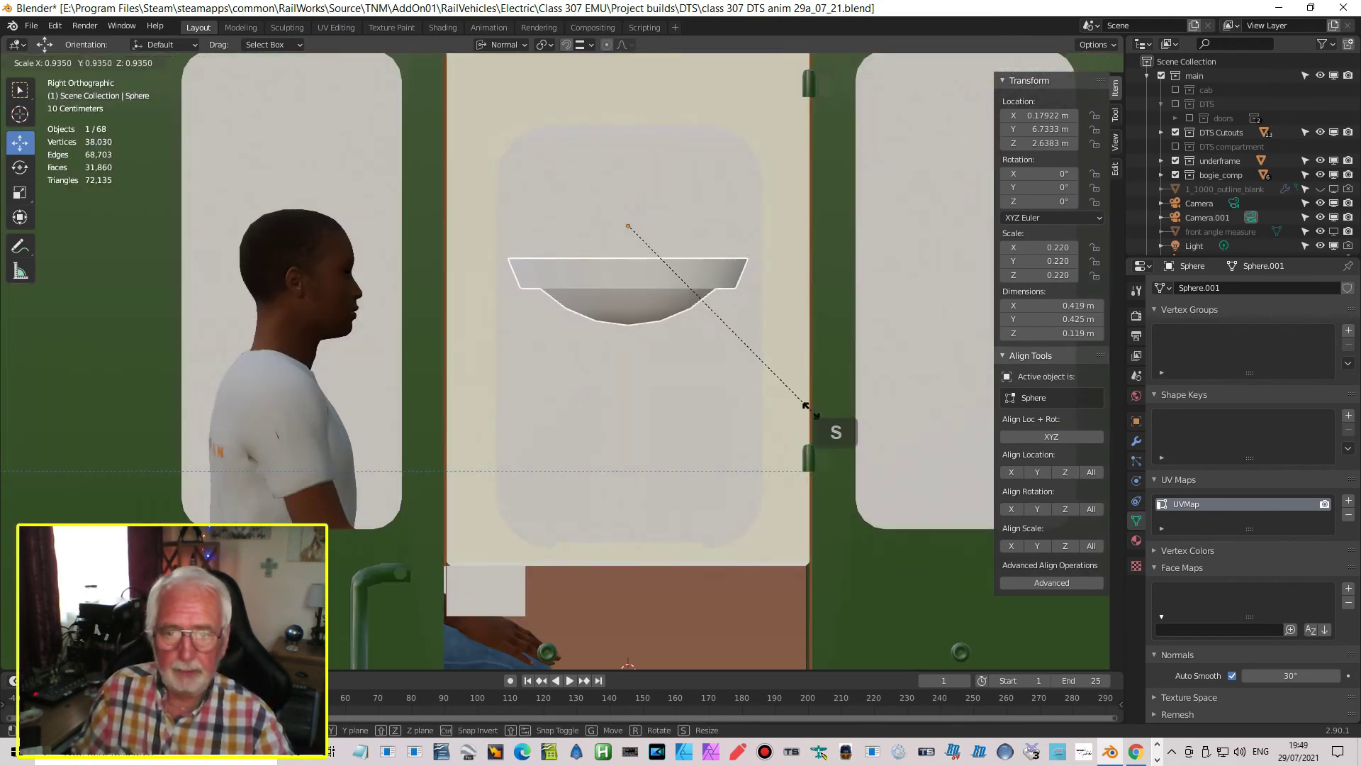
{"action": "left_click", "coordinate": [717, 364]}
Move the light fitting up along Z towards the compartment roof, to a Z location of about 3.61 m
{"action": "left_click_drag", "start_coordinate": [620, 175], "coordinate": [675, 652]}
{"action": "scroll", "coordinate": [750, 321], "scroll_direction": "down", "scroll_amount": 4}
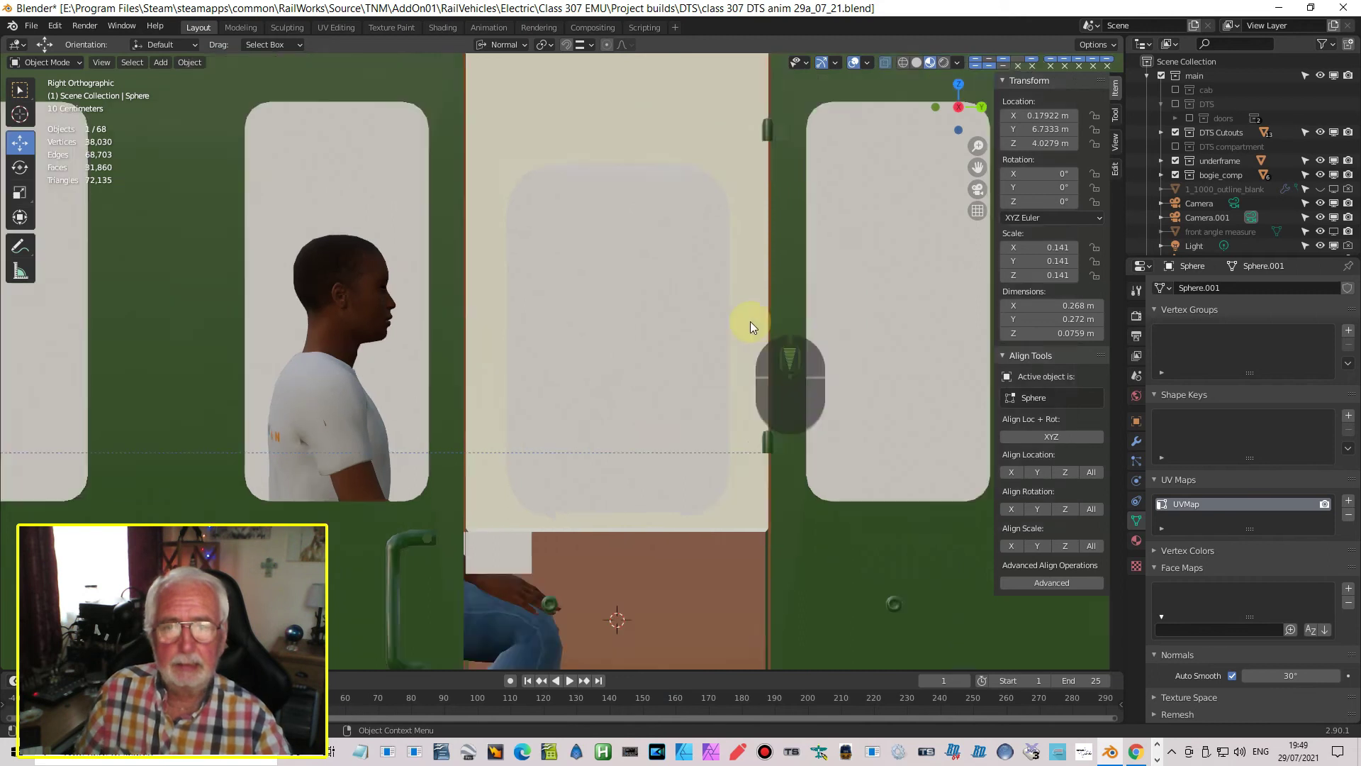
{"action": "middle_click_drag", "start_coordinate": [718, 240], "coordinate": [594, 130]}
{"action": "middle_click_drag", "start_coordinate": [580, 63], "coordinate": [544, 171]}
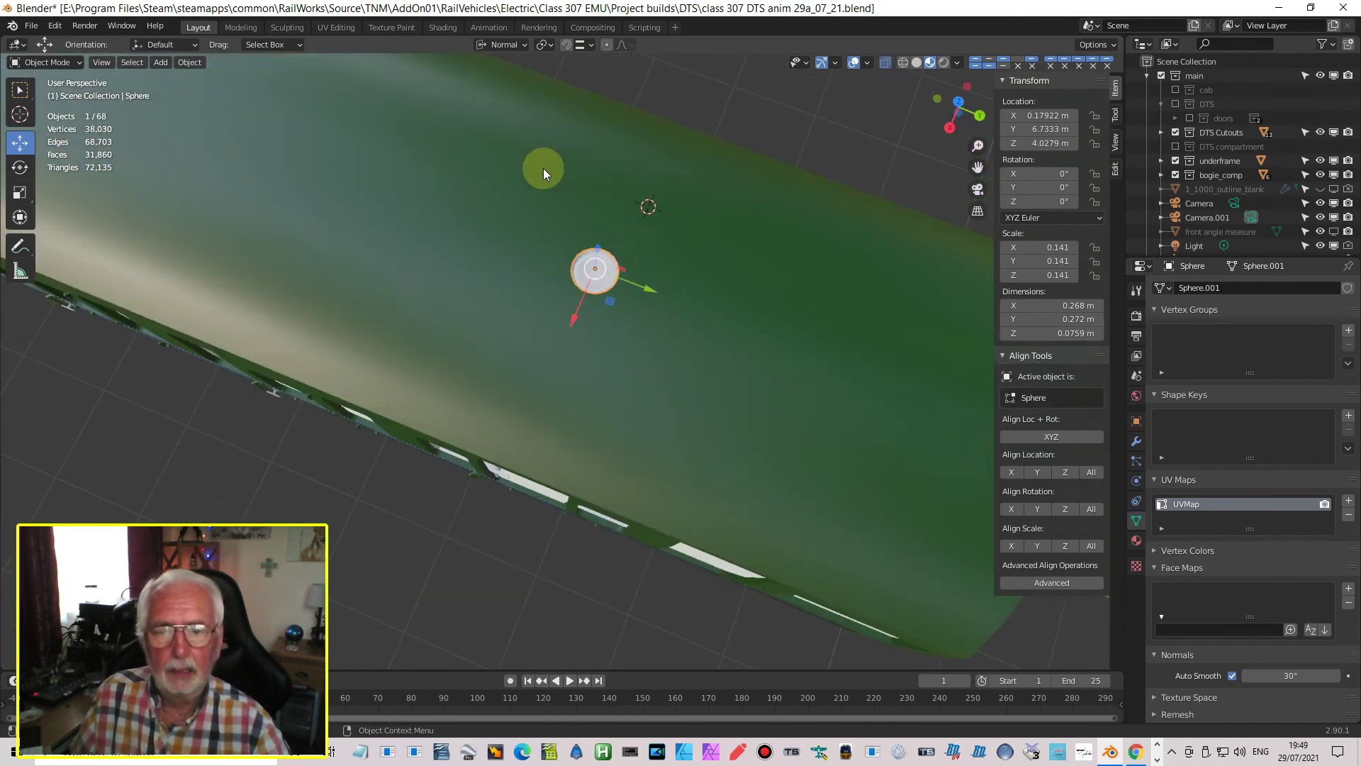
{"action": "left_click_drag", "start_coordinate": [600, 250], "coordinate": [600, 272]}
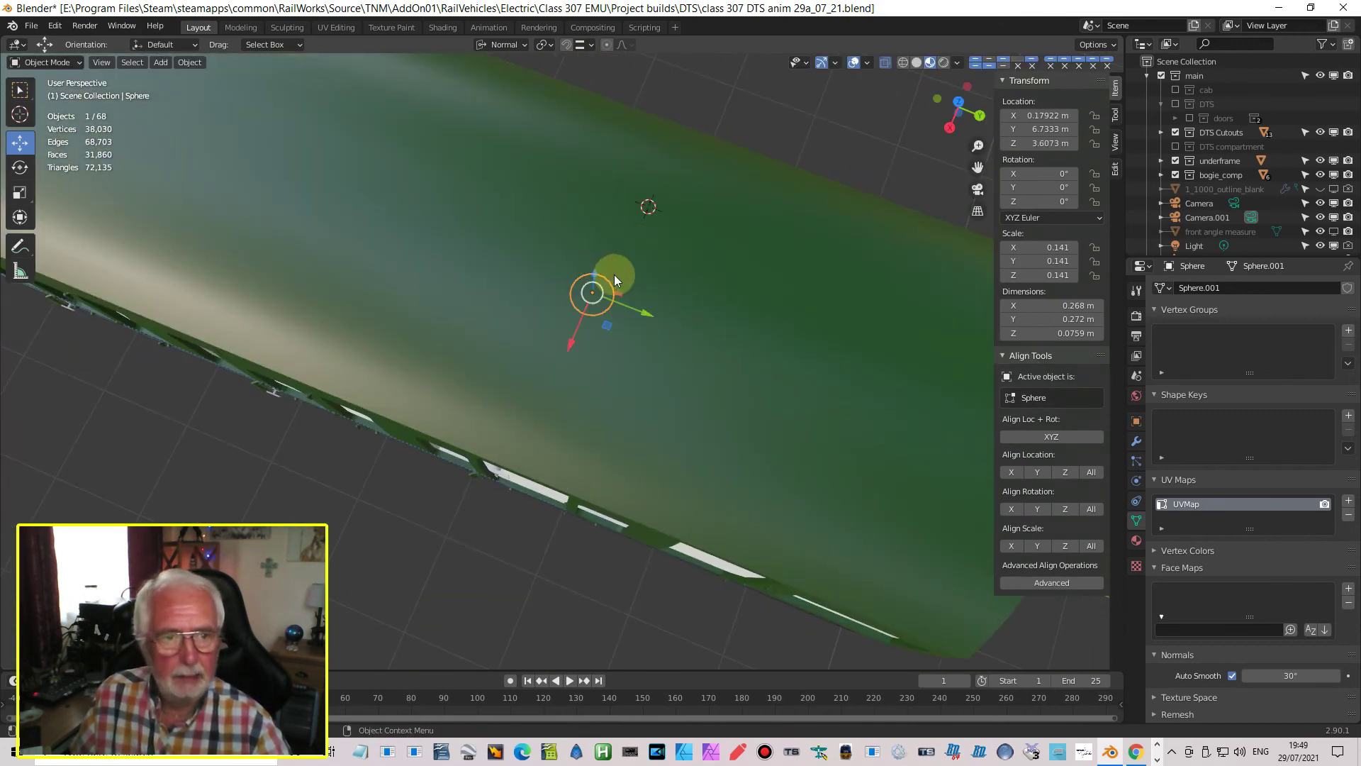
Set the light fitting's X location to 0 m to centre it across the coach
{"action": "left_click", "coordinate": [1050, 115]}
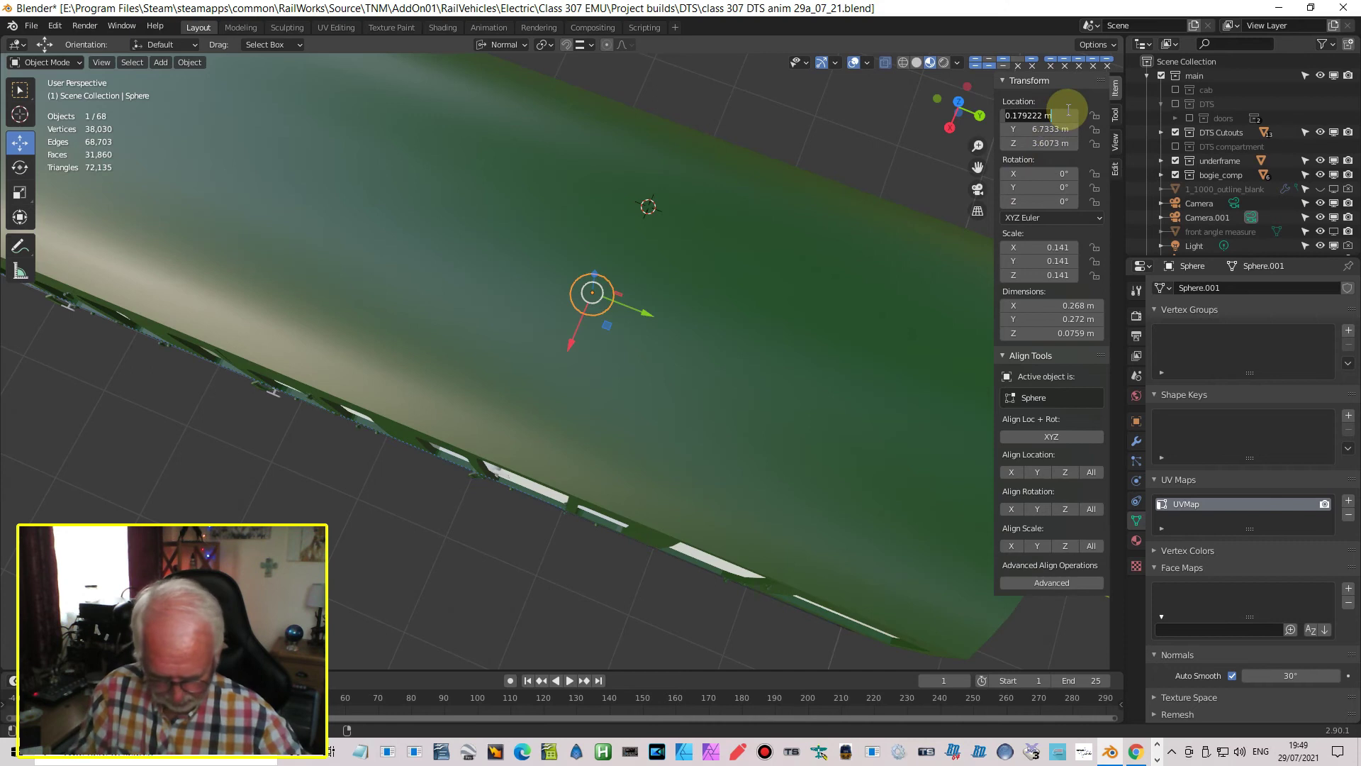
{"action": "type", "text": "0"}
{"action": "key", "text": "Return"}
Raise the light fitting along Z to about 3.78 m so its rim sits against the ceiling
{"action": "middle_click_drag", "start_coordinate": [822, 350], "coordinate": [705, 295]}
{"action": "scroll", "coordinate": [772, 267], "scroll_direction": "up", "scroll_amount": 2}
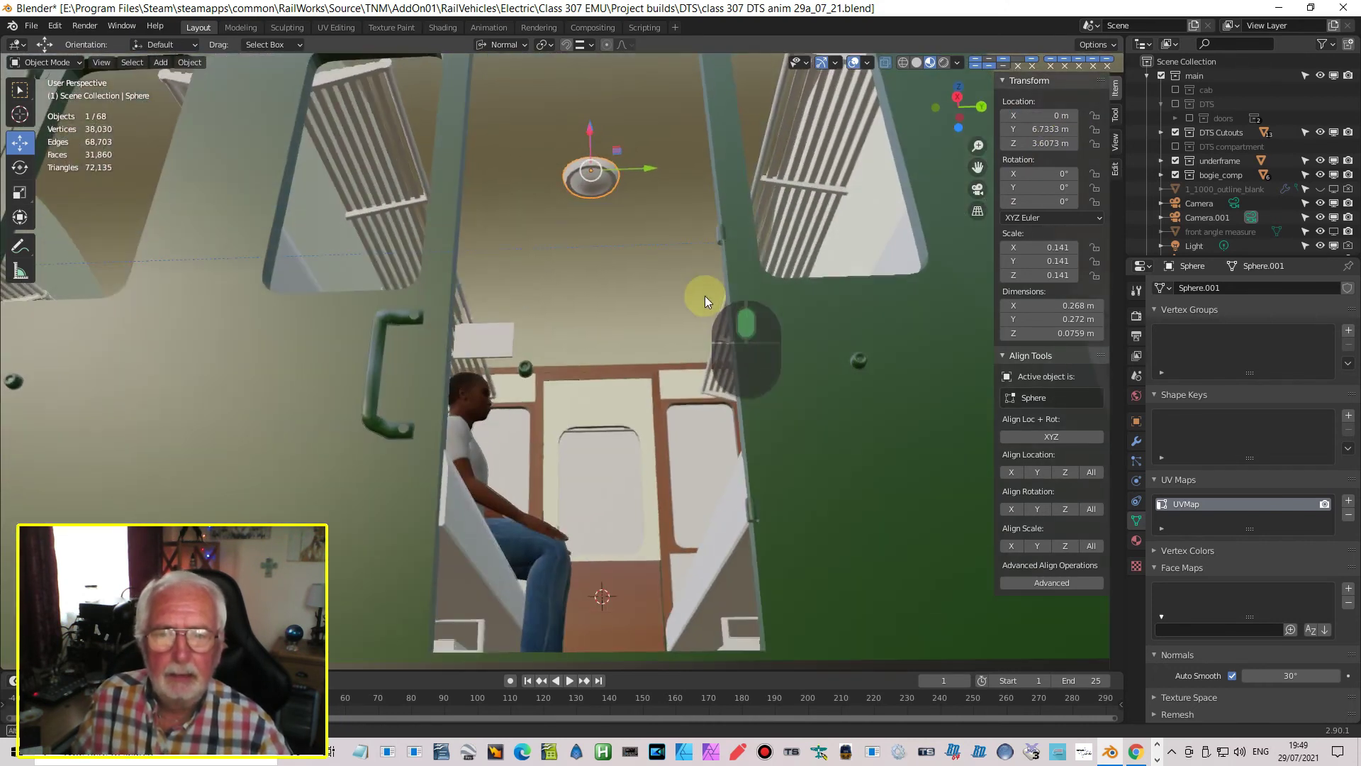
{"action": "scroll", "coordinate": [701, 253], "scroll_direction": "up", "scroll_amount": 2}
{"action": "middle_click_drag", "start_coordinate": [694, 233], "coordinate": [665, 282], "text": "shift"}
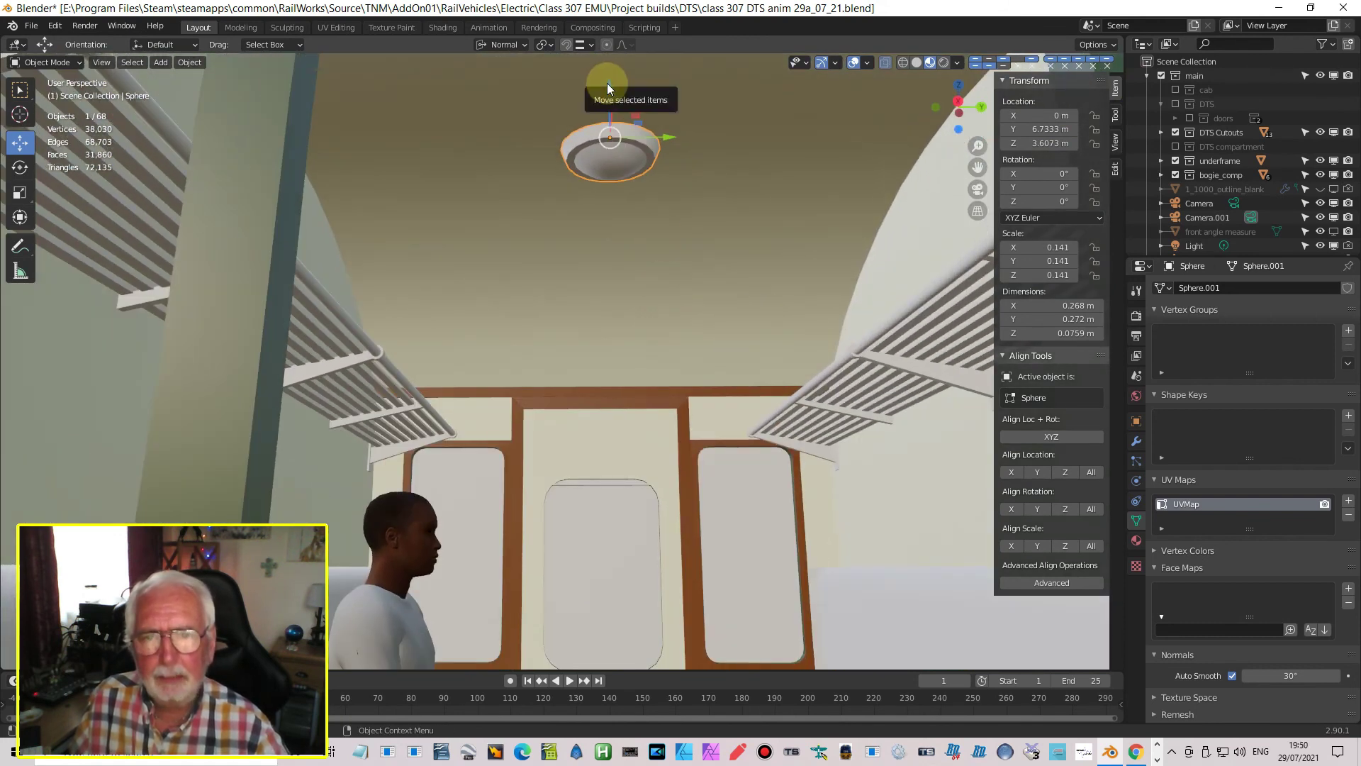
{"action": "left_click_drag", "start_coordinate": [611, 83], "coordinate": [630, 644]}
{"action": "mouse_move", "coordinate": [670, 581]}
{"action": "middle_mouse_down"}
{"action": "mouse_move", "coordinate": [695, 551]}
{"action": "mouse_move", "coordinate": [677, 509]}
{"action": "mouse_move", "coordinate": [565, 531]}
{"action": "mouse_move", "coordinate": [537, 491]}
{"action": "mouse_move", "coordinate": [550, 538]}
{"action": "mouse_move", "coordinate": [669, 547]}
{"action": "mouse_move", "coordinate": [671, 573]}
{"action": "middle_mouse_up"}
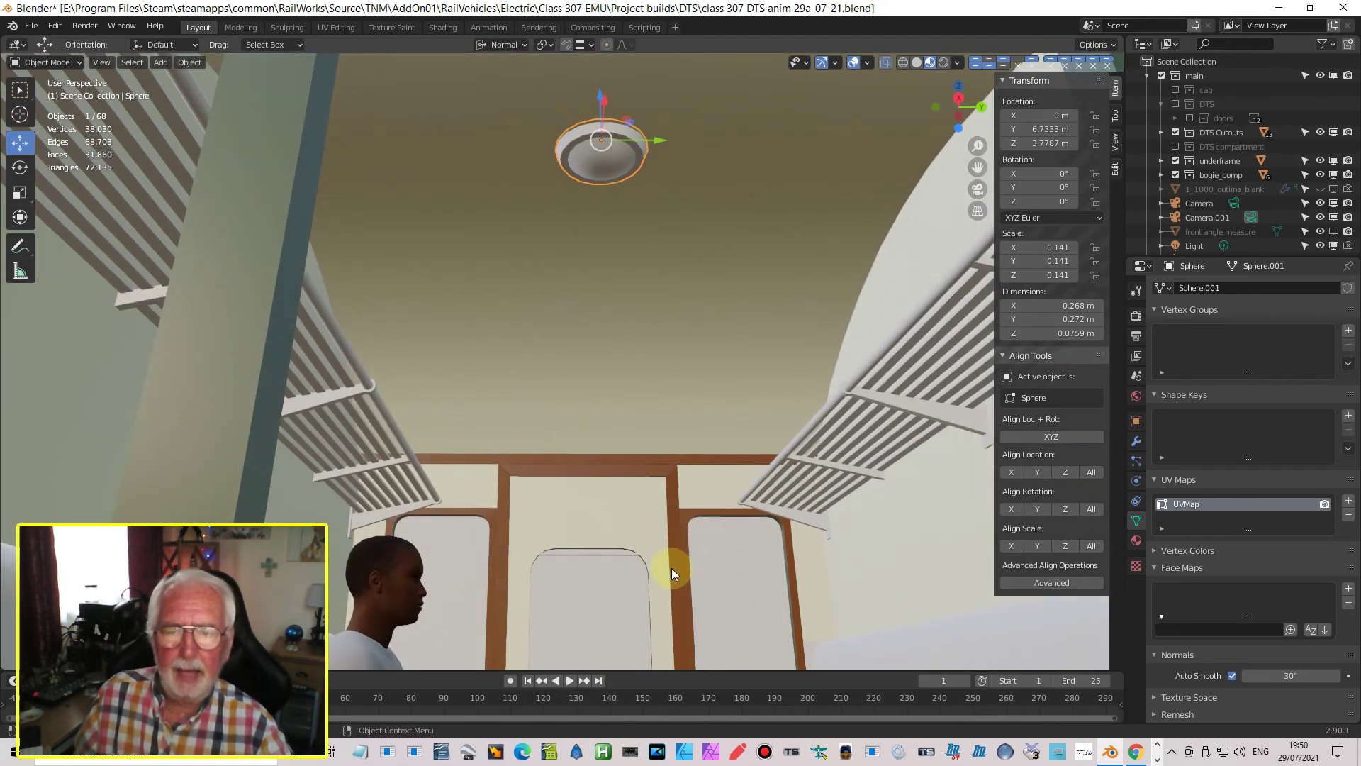
{"action": "scroll", "coordinate": [671, 566], "scroll_direction": "down", "scroll_amount": 3}
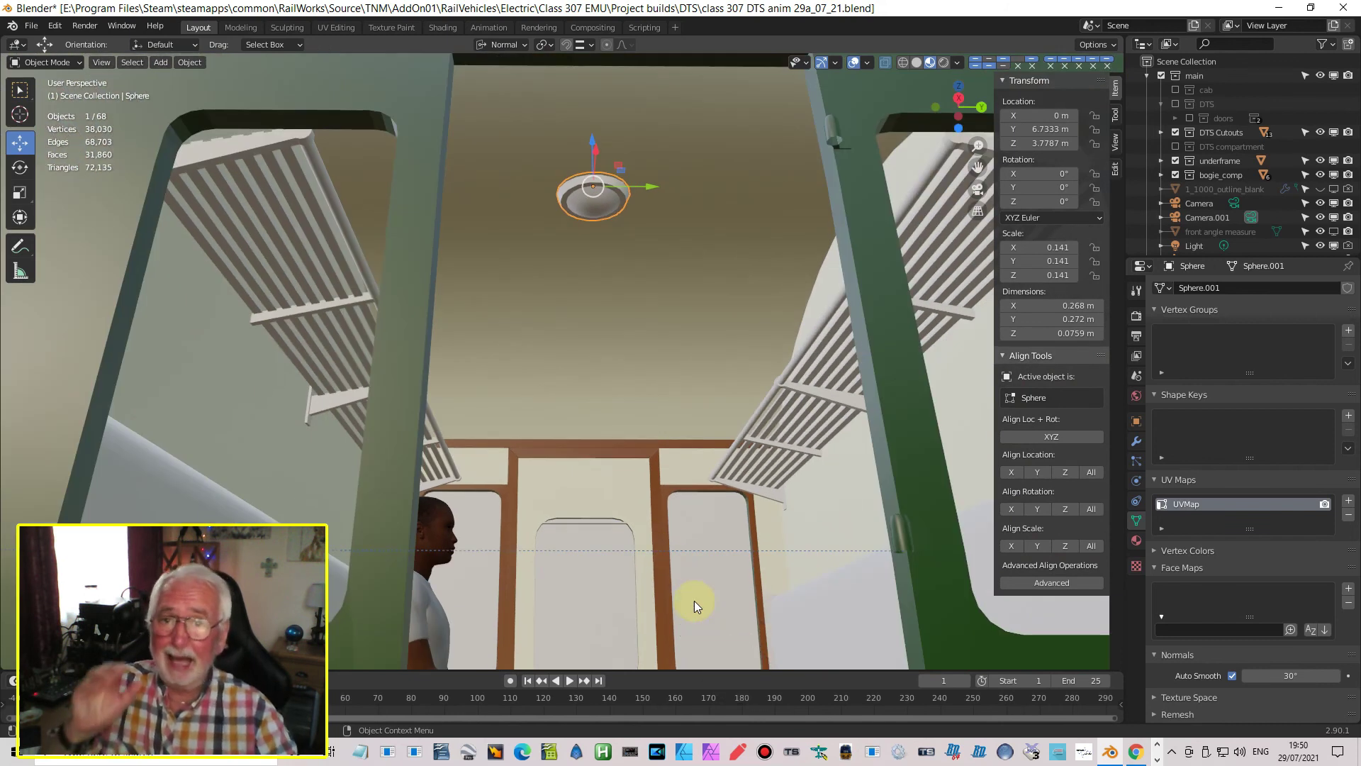
Assign the existing temp material to the light fitting
{"action": "middle_click_drag", "start_coordinate": [829, 556], "coordinate": [542, 112]}
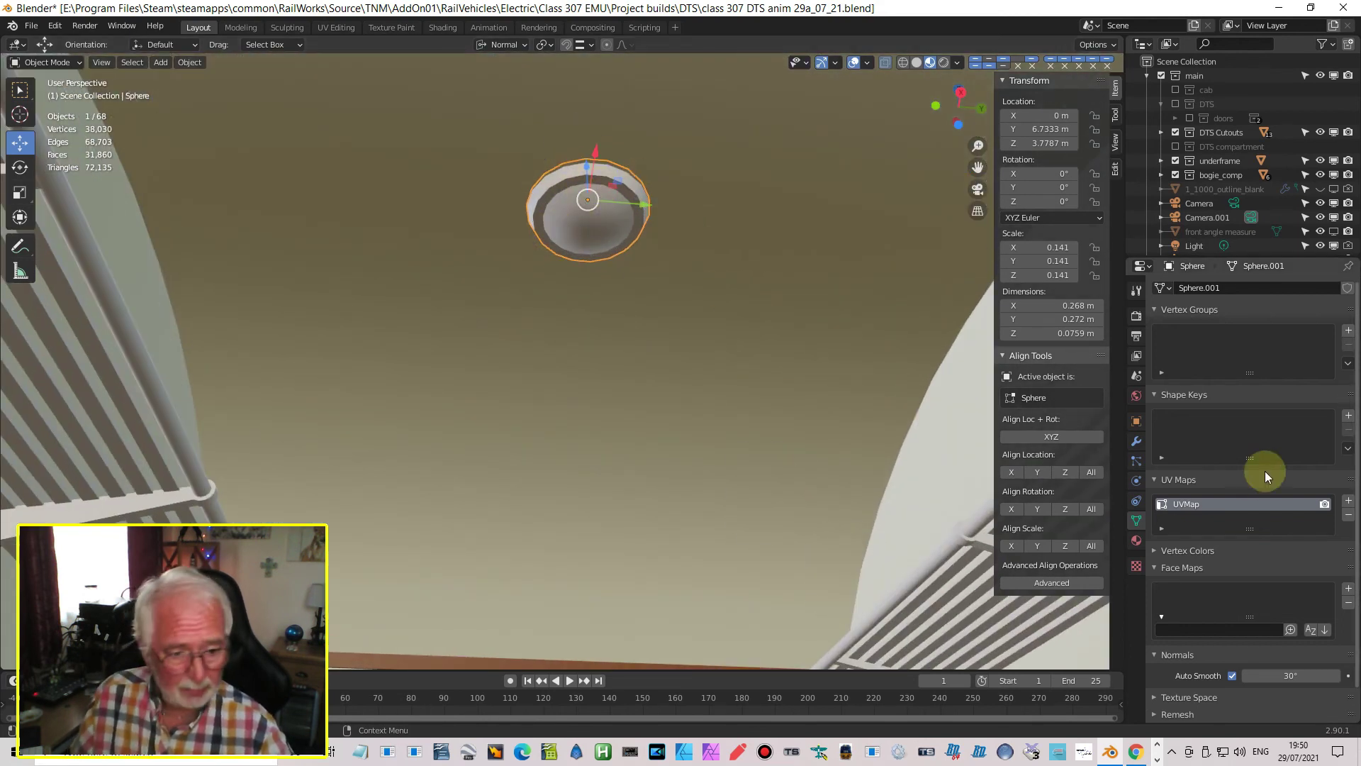
{"action": "left_click", "coordinate": [1136, 540]}
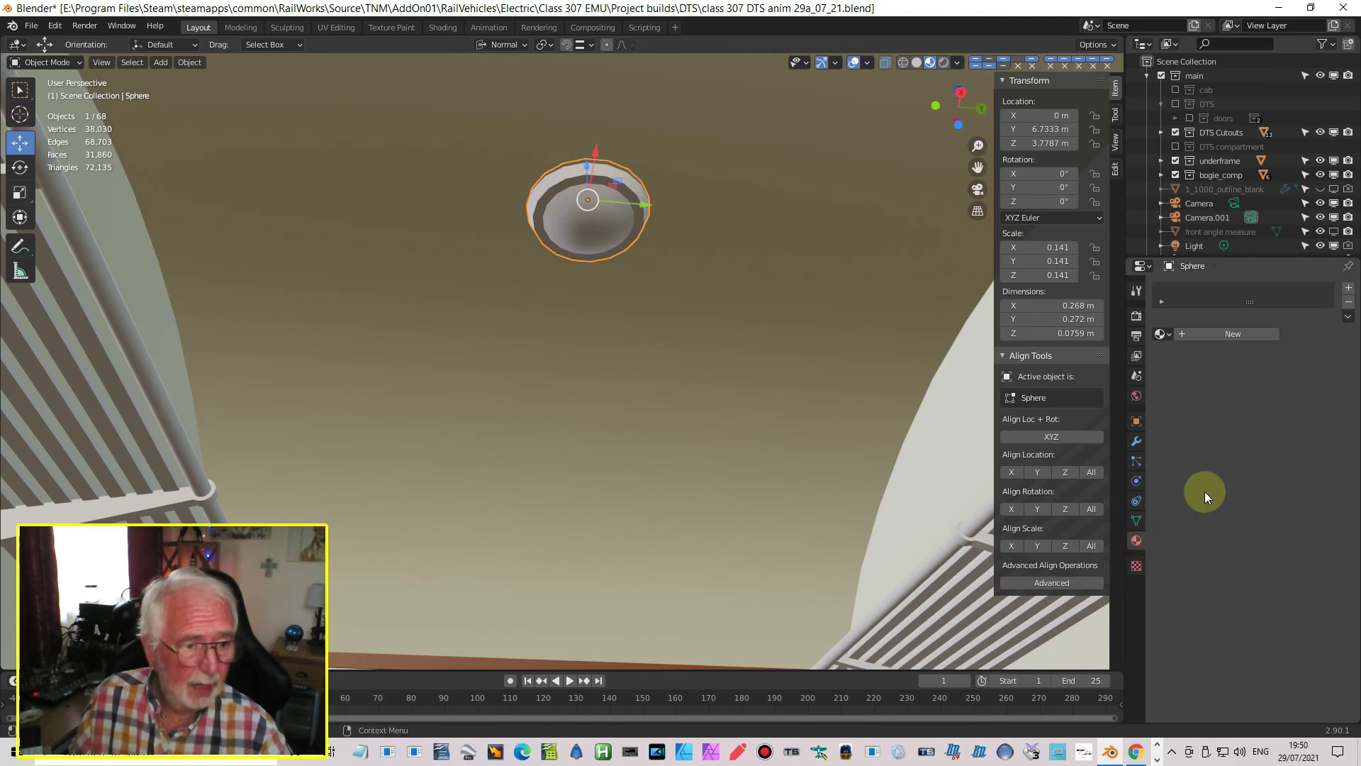
{"action": "left_click", "coordinate": [1163, 336]}
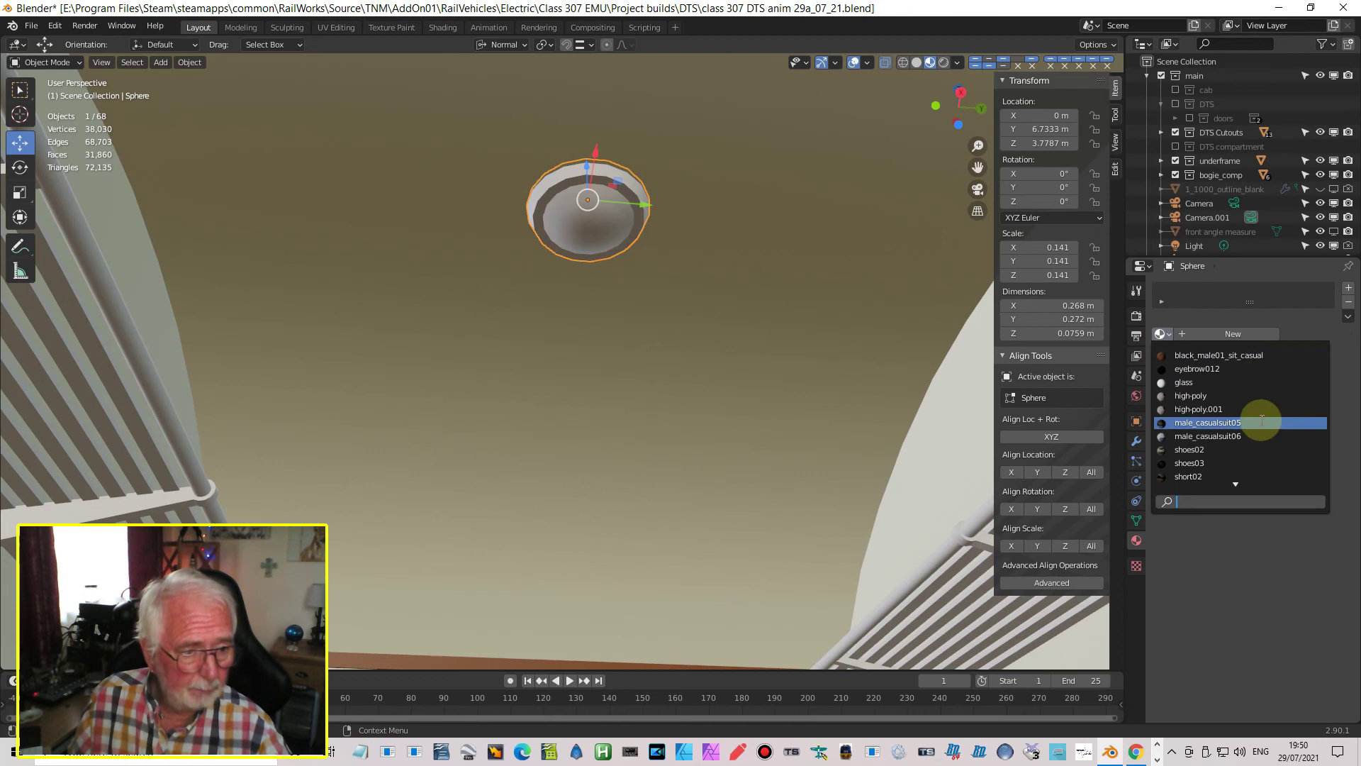
{"action": "scroll", "coordinate": [1268, 468], "scroll_direction": "down", "scroll_amount": 2}
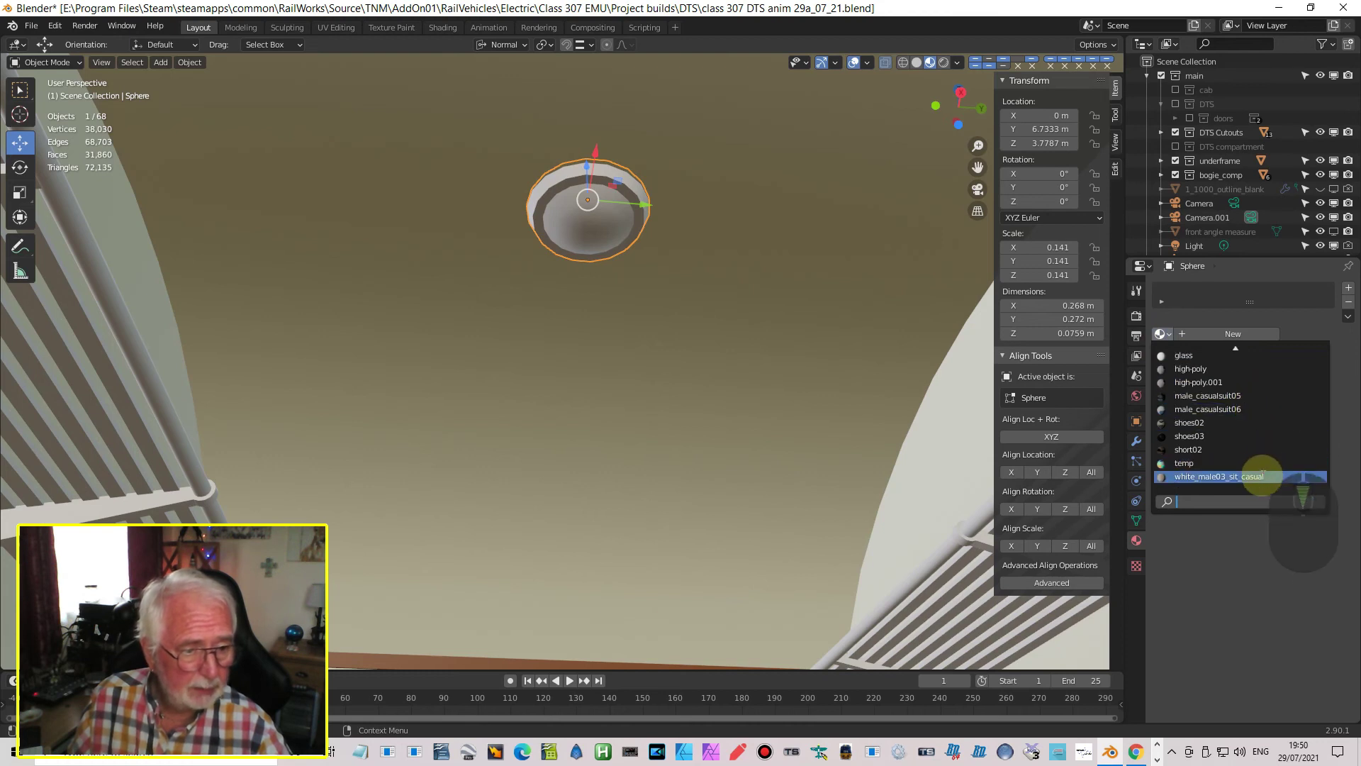
{"action": "left_click", "coordinate": [1192, 462]}
{"action": "middle_click_drag", "start_coordinate": [601, 251], "coordinate": [603, 267]}
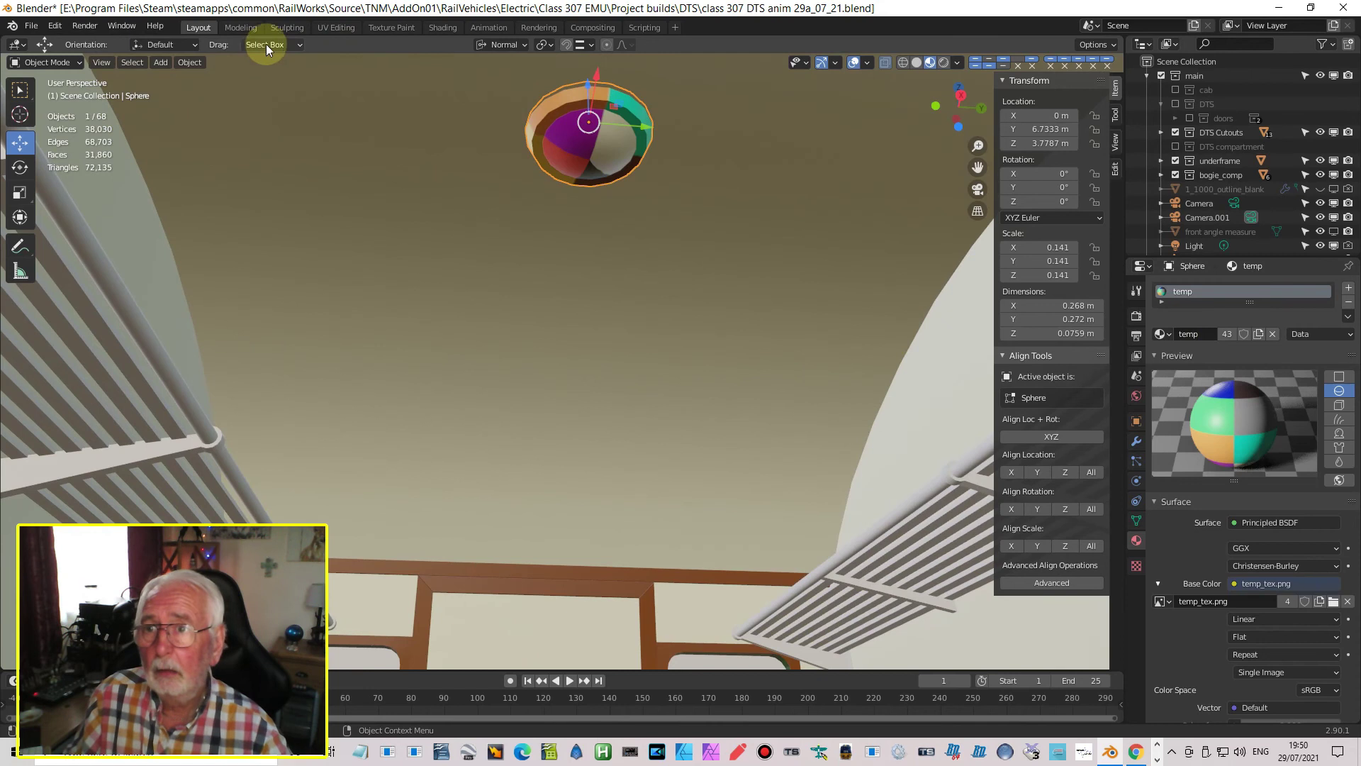
Shrink all the light fitting's selected UVs and place them on the light grey swatch, then return to the Layout workspace
{"action": "left_click", "coordinate": [336, 27]}
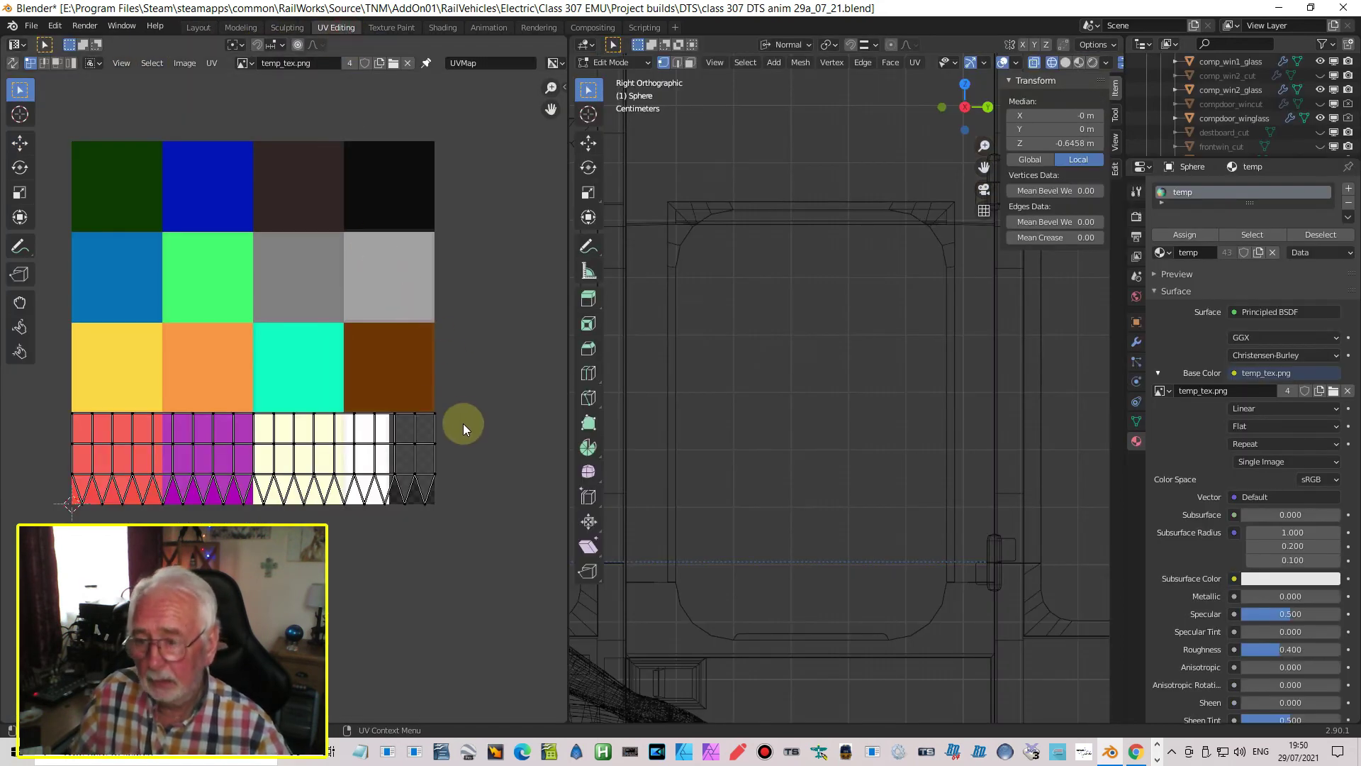
{"action": "key", "text": "a"}
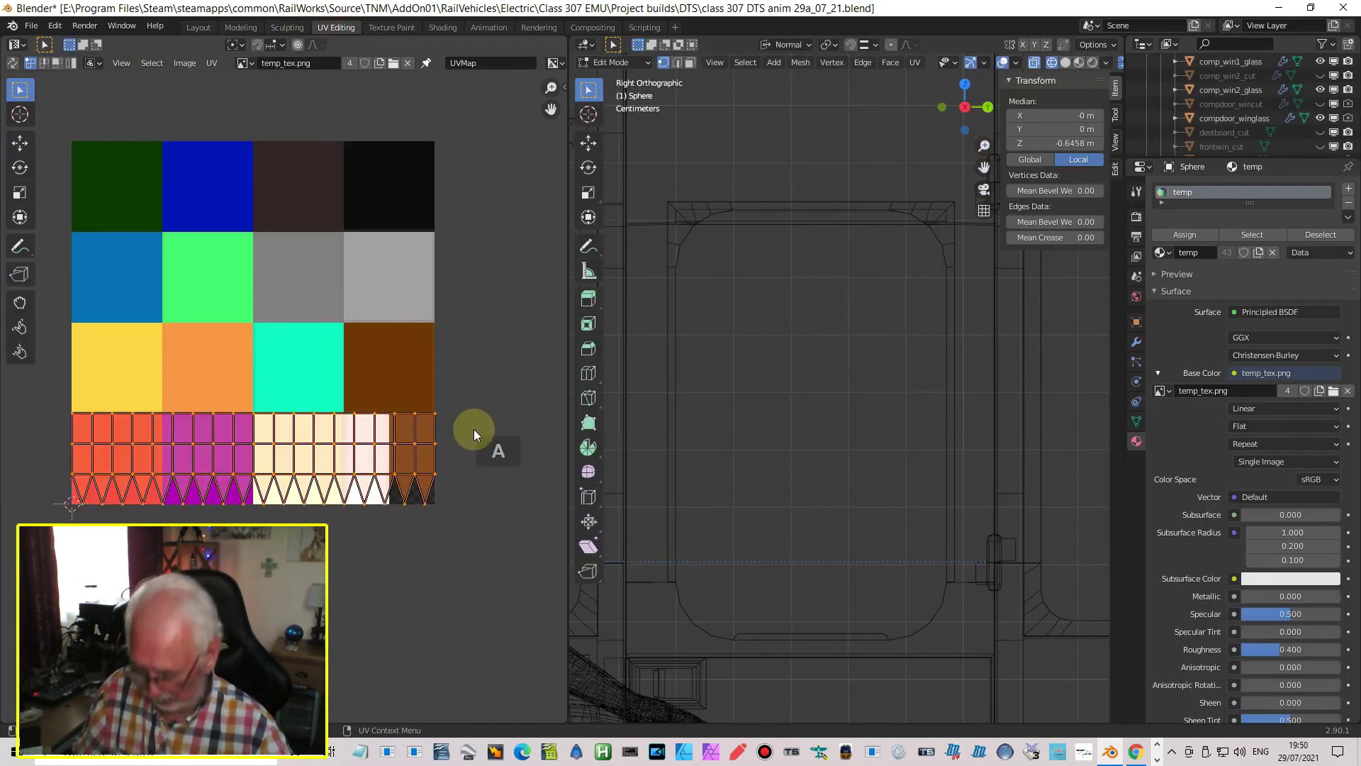
{"action": "key", "text": "s"}
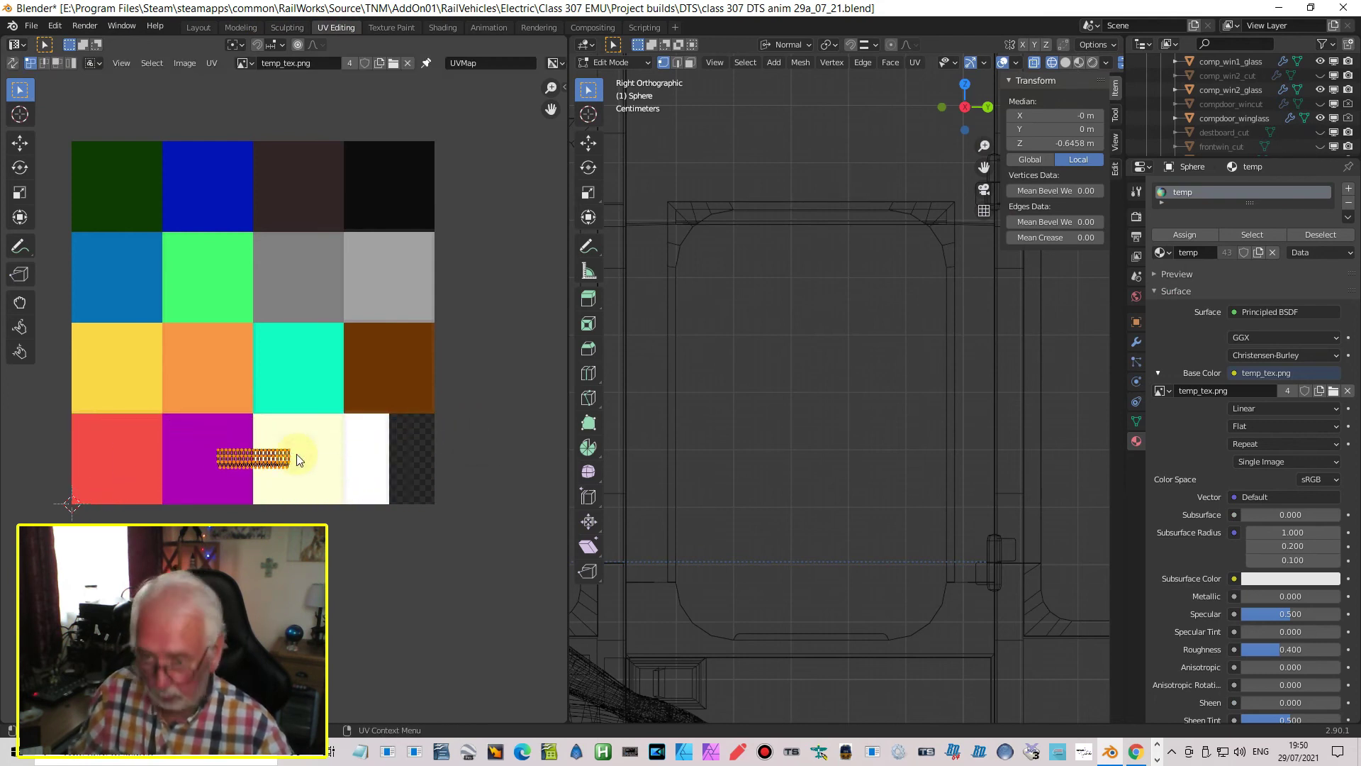
{"action": "left_click", "coordinate": [296, 456]}
{"action": "key", "text": "g"}
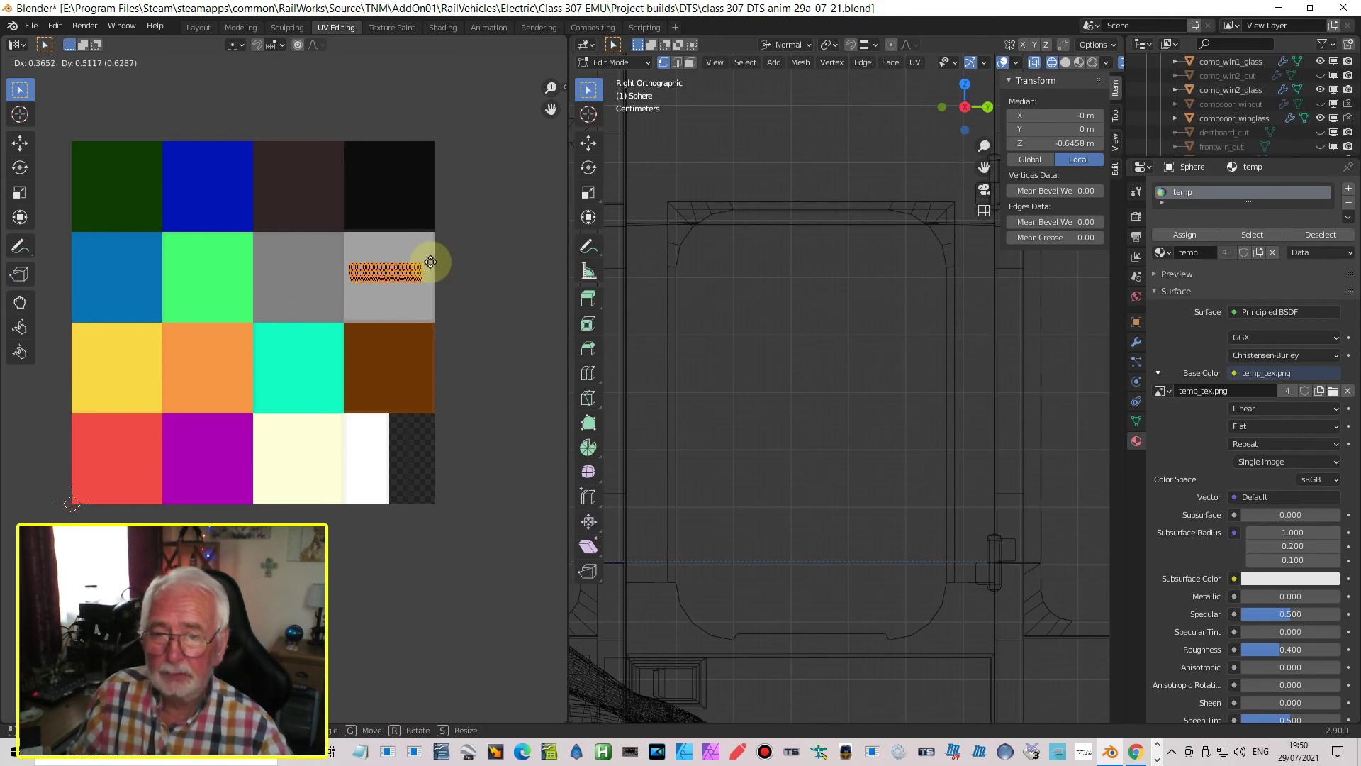
{"action": "left_click", "coordinate": [431, 262]}
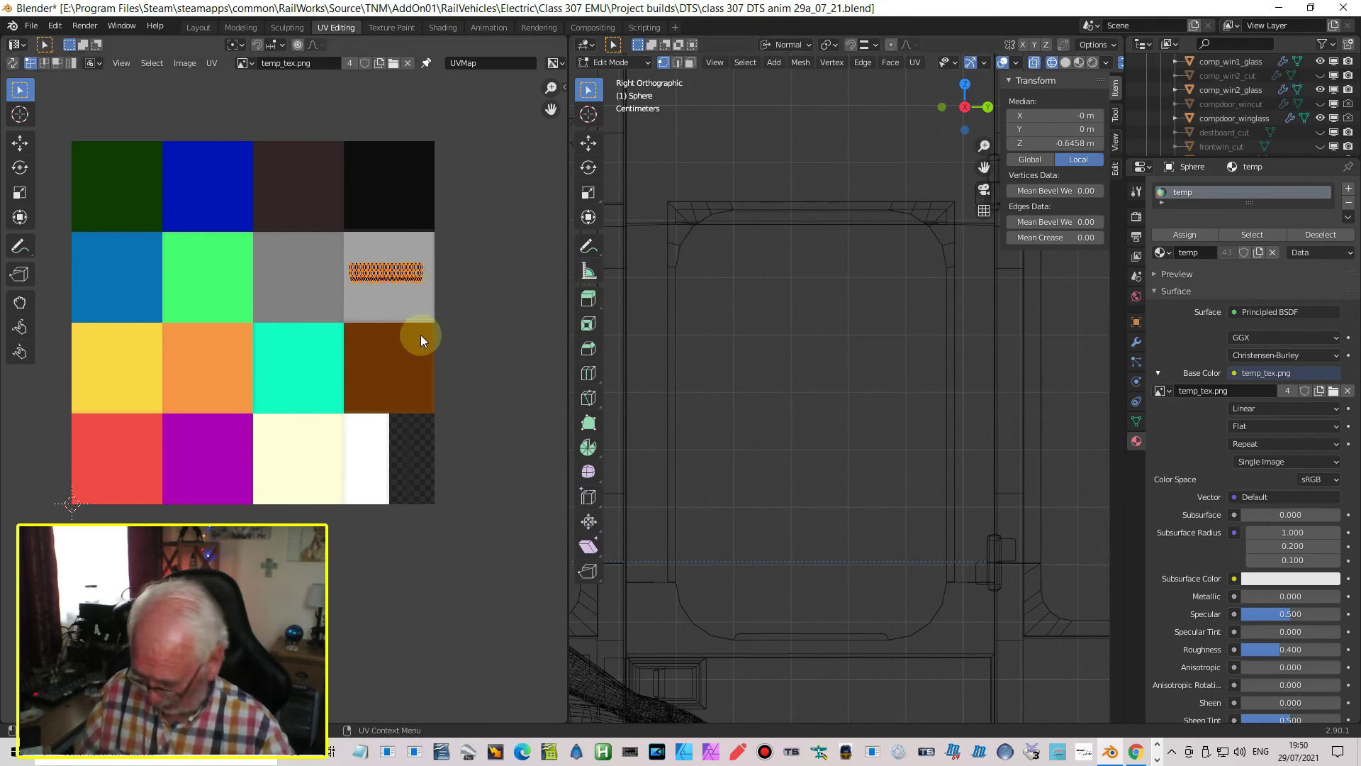
{"action": "key", "text": "Tab"}
{"action": "middle_click_drag", "start_coordinate": [685, 373], "coordinate": [713, 313]}
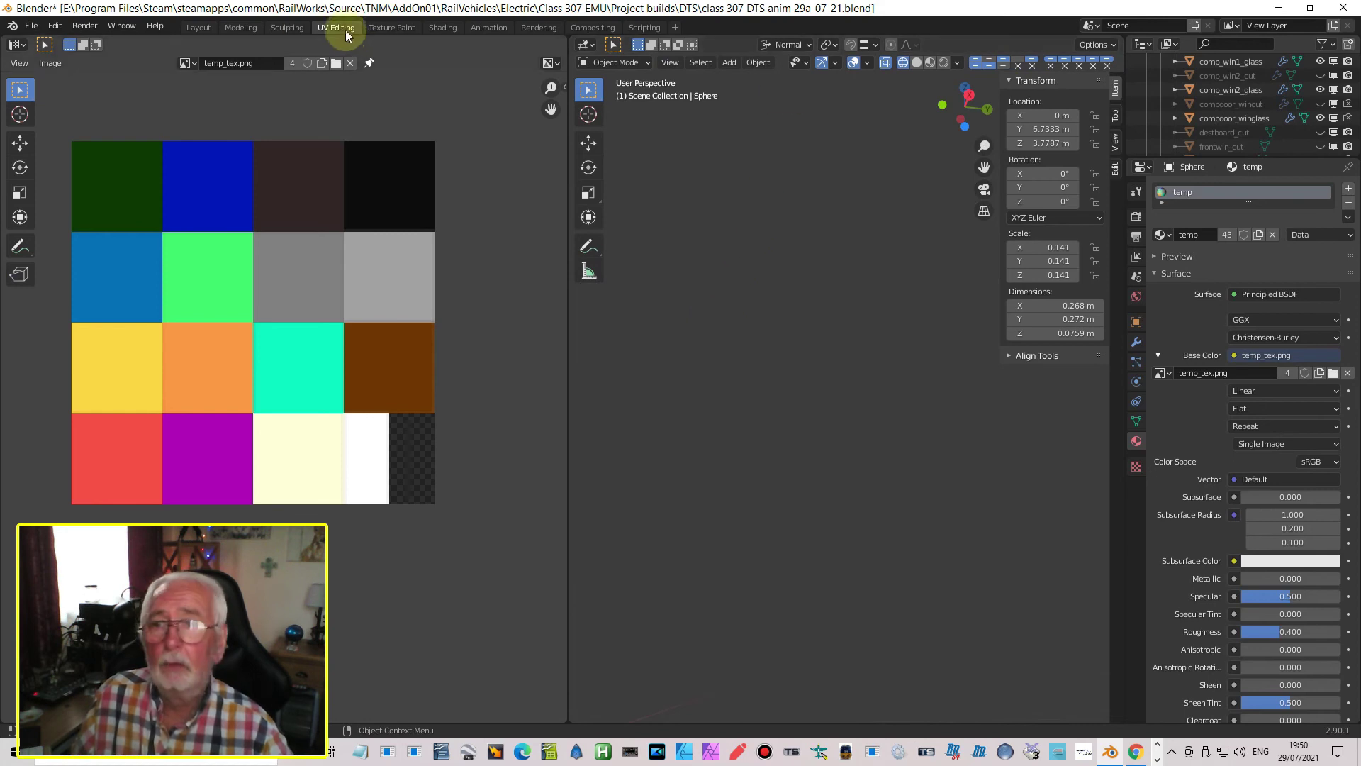
{"action": "left_click", "coordinate": [206, 27]}
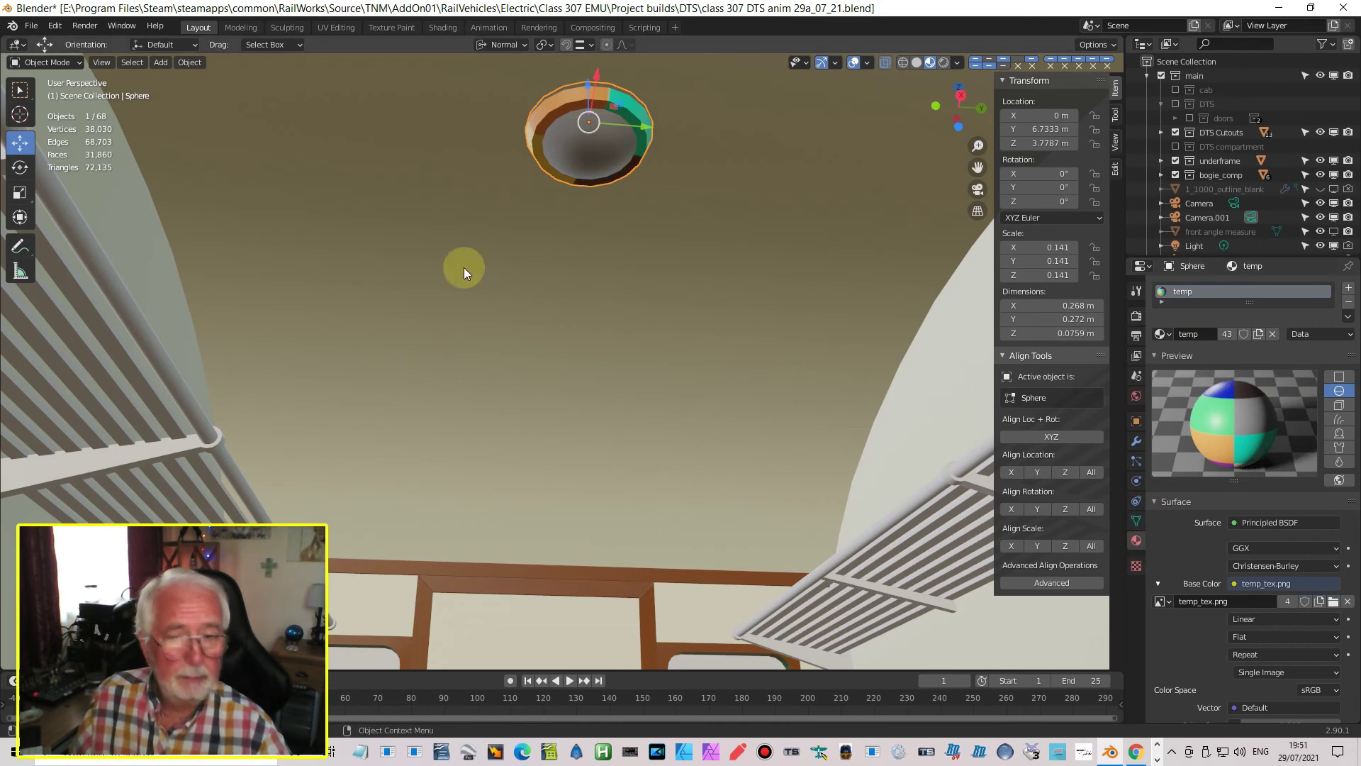
Check the light fitting's rim colours against its material settings and UV placement
{"action": "scroll", "coordinate": [1220, 453], "scroll_direction": "down", "scroll_amount": 8}
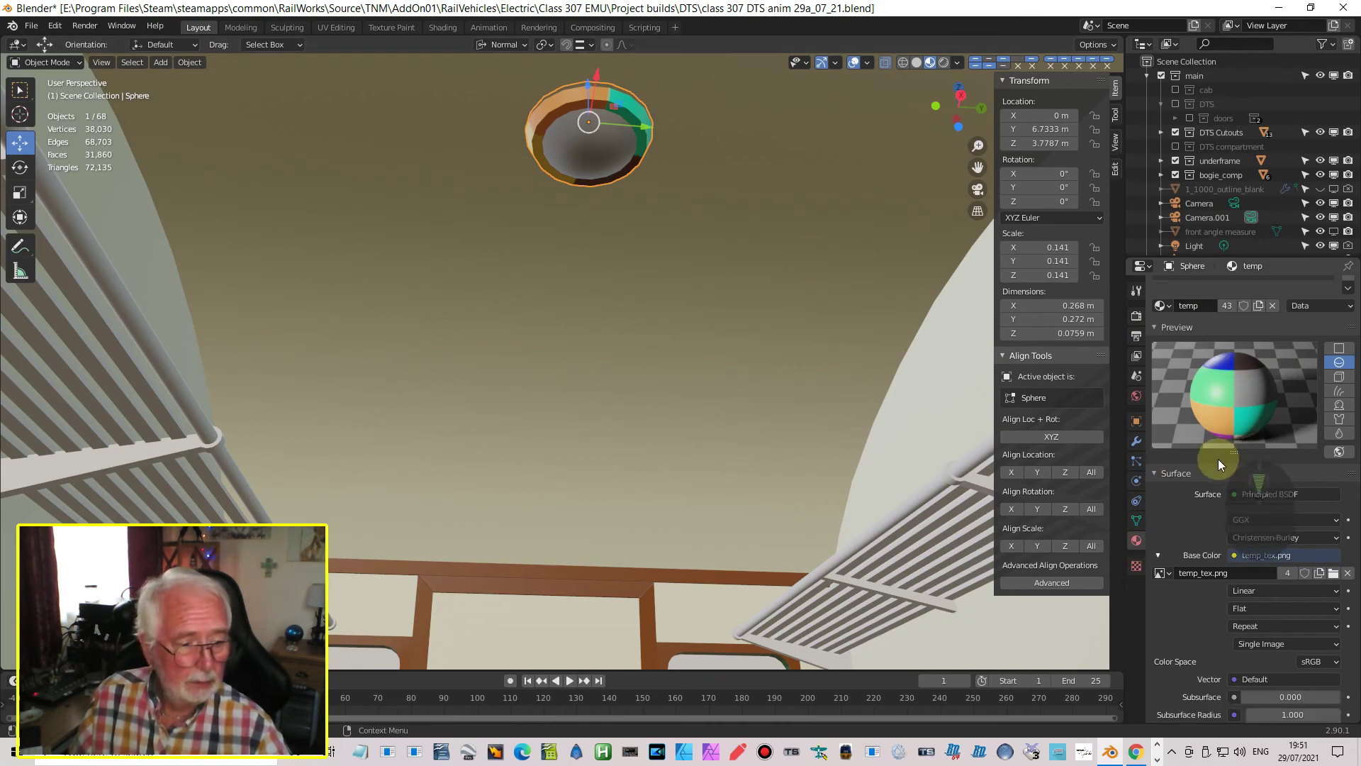
{"action": "scroll", "coordinate": [1218, 475], "scroll_direction": "up", "scroll_amount": 8}
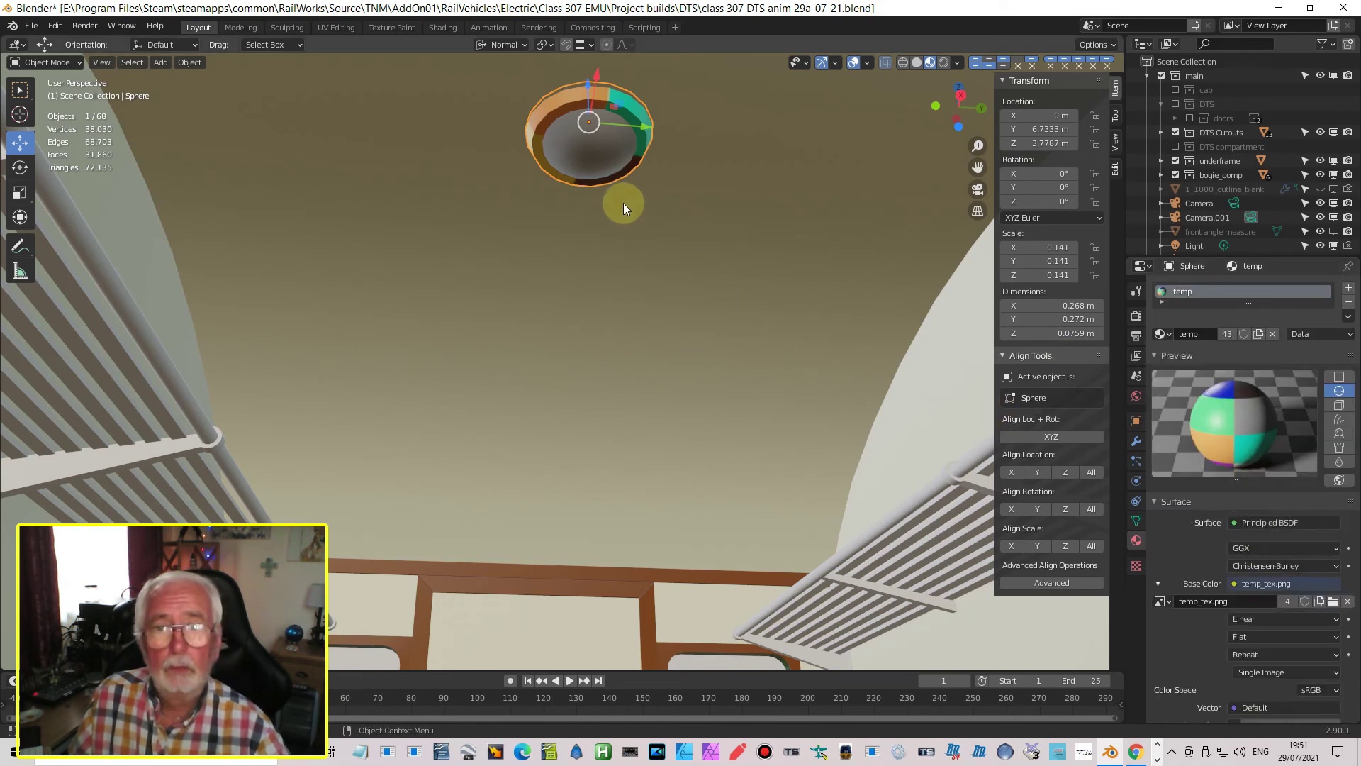
{"action": "left_click", "coordinate": [334, 30]}
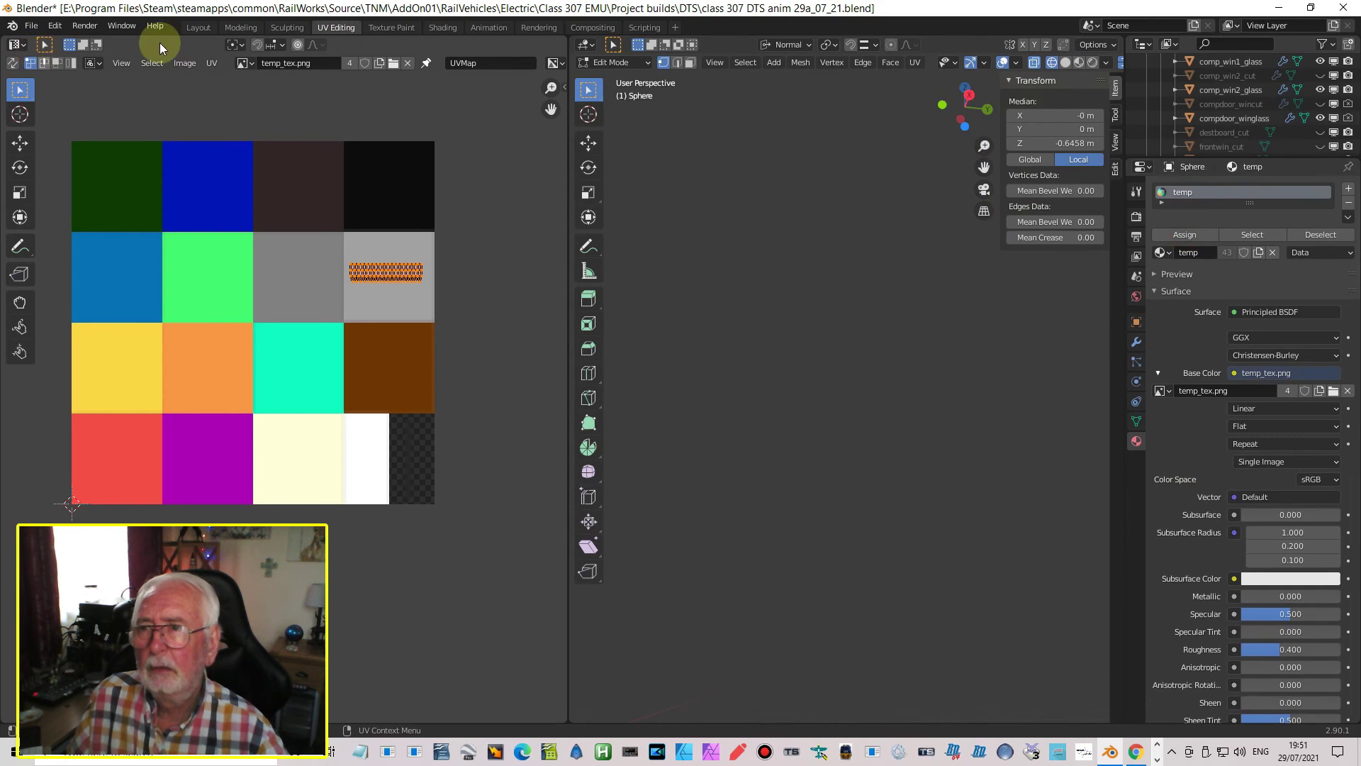
{"action": "left_click", "coordinate": [205, 30]}
{"action": "middle_click_drag", "start_coordinate": [618, 138], "coordinate": [624, 120]}
{"action": "scroll", "coordinate": [566, 276], "scroll_direction": "up", "scroll_amount": 2}
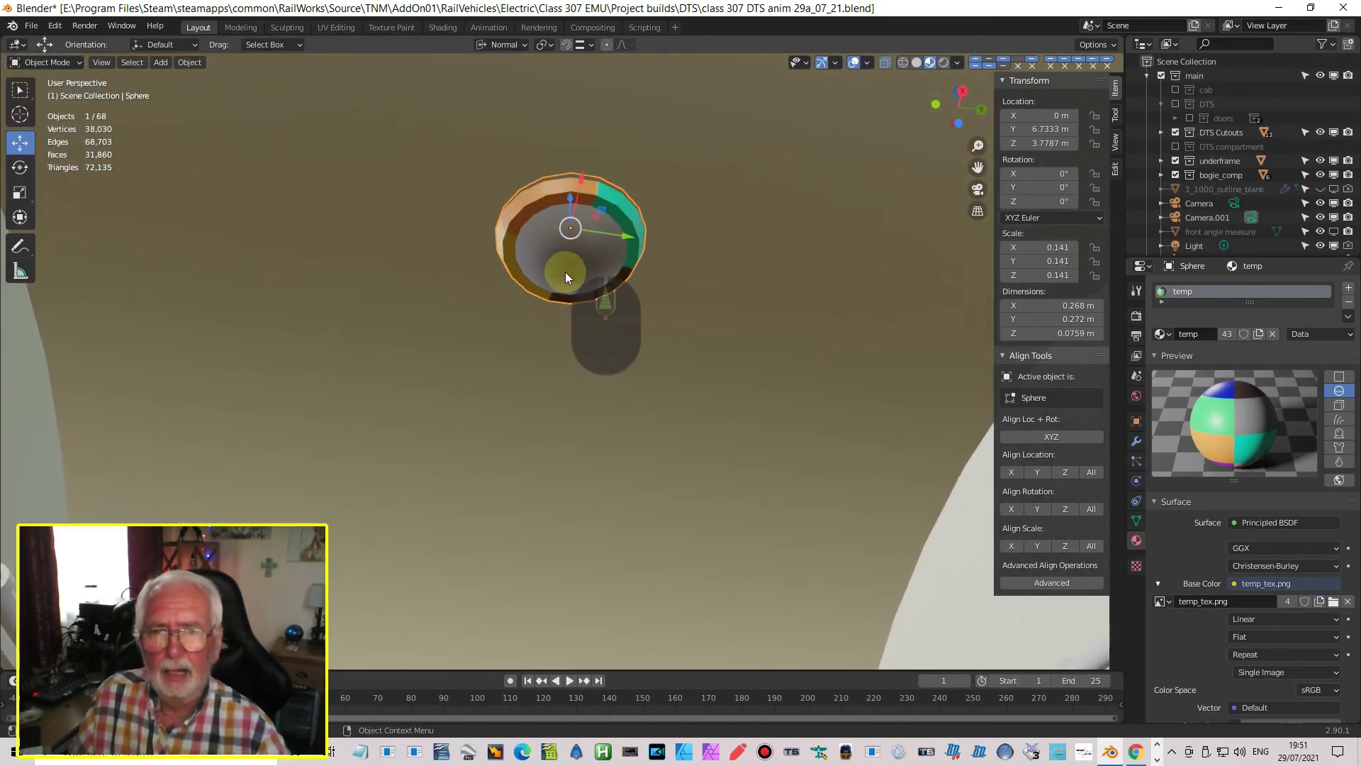
{"action": "scroll", "coordinate": [574, 247], "scroll_direction": "up", "scroll_amount": 2}
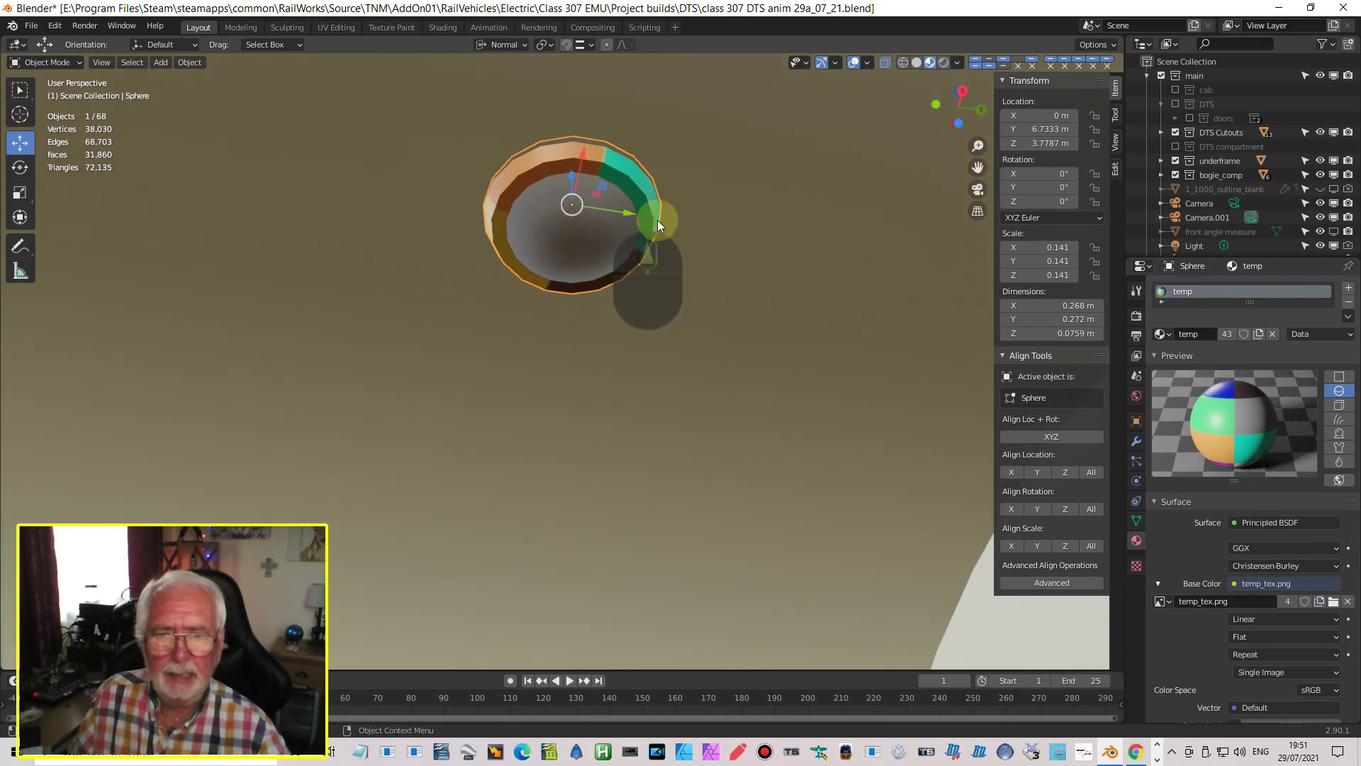
{"action": "left_click", "coordinate": [643, 202]}
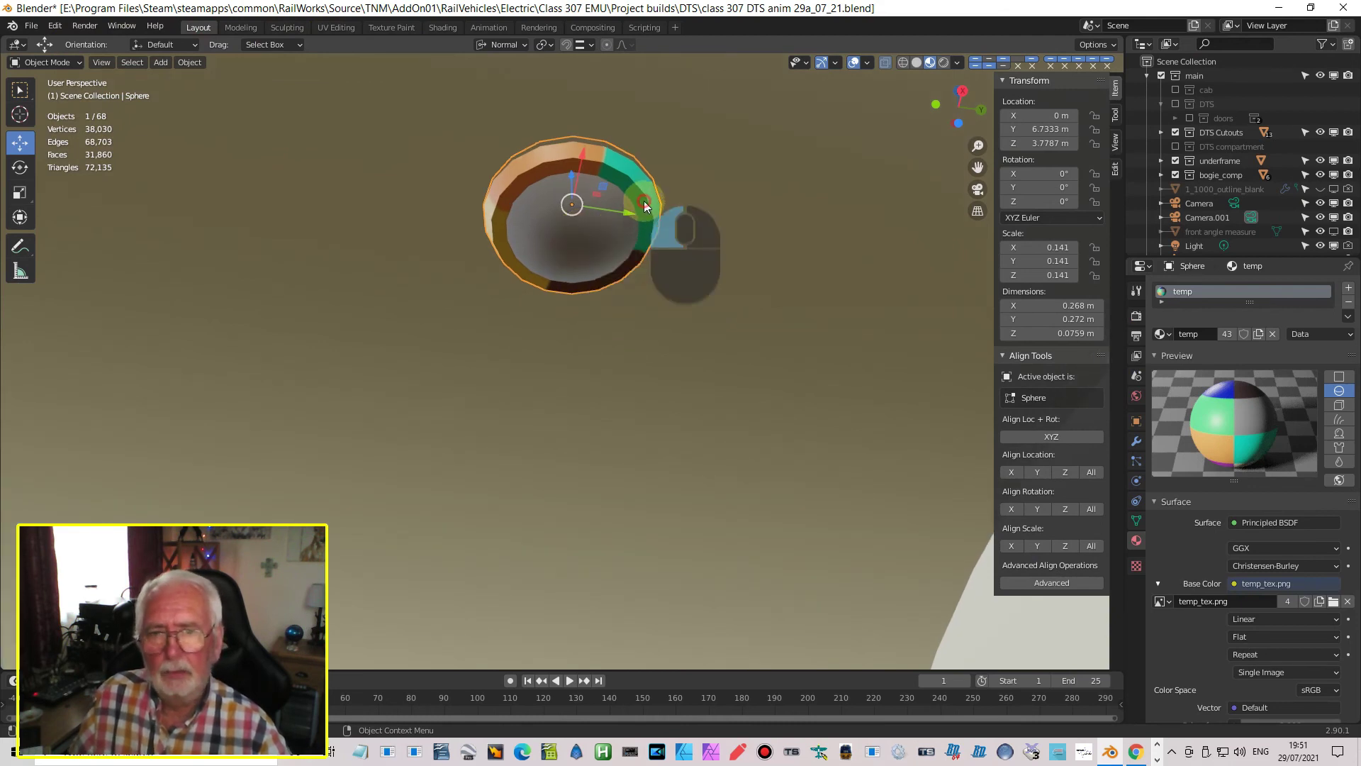
{"action": "key", "text": "Tab"}
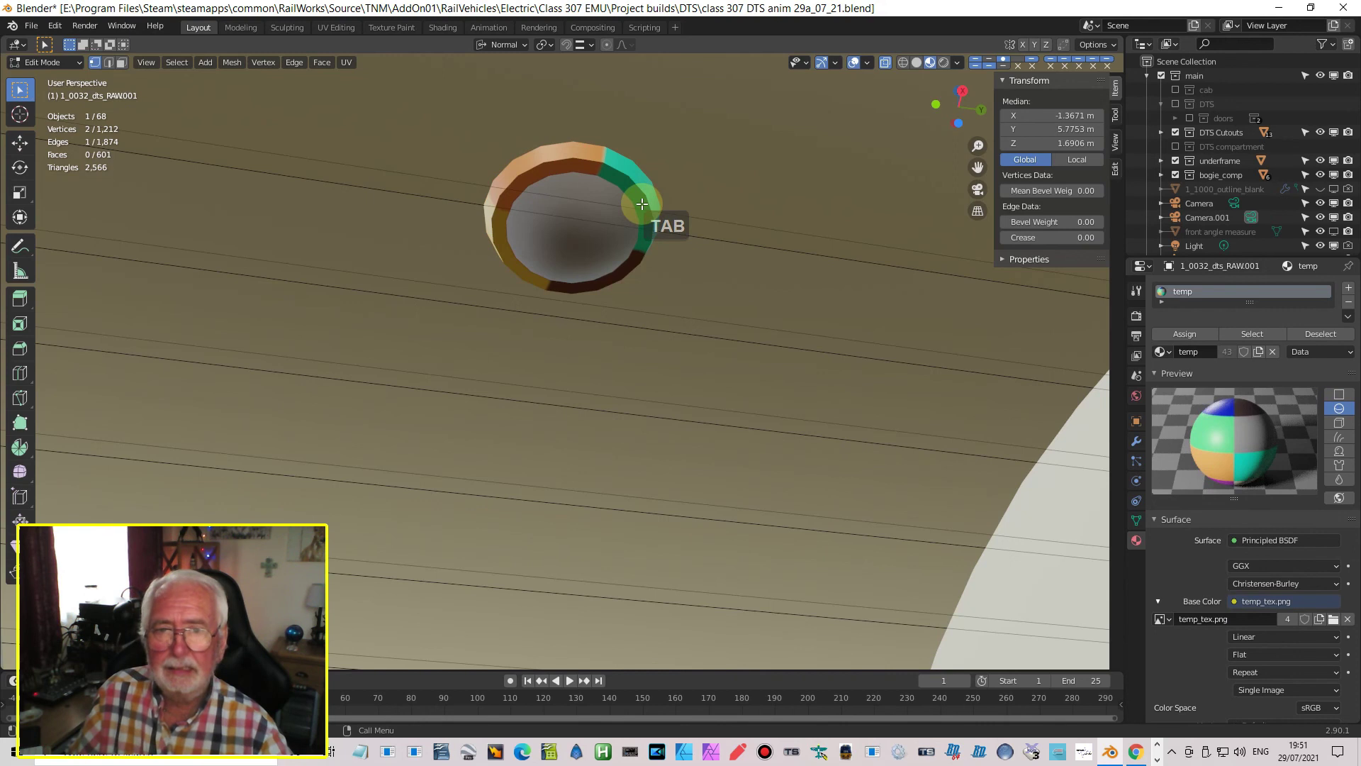
{"action": "key", "text": "Tab"}
{"action": "left_click", "coordinate": [640, 197]}
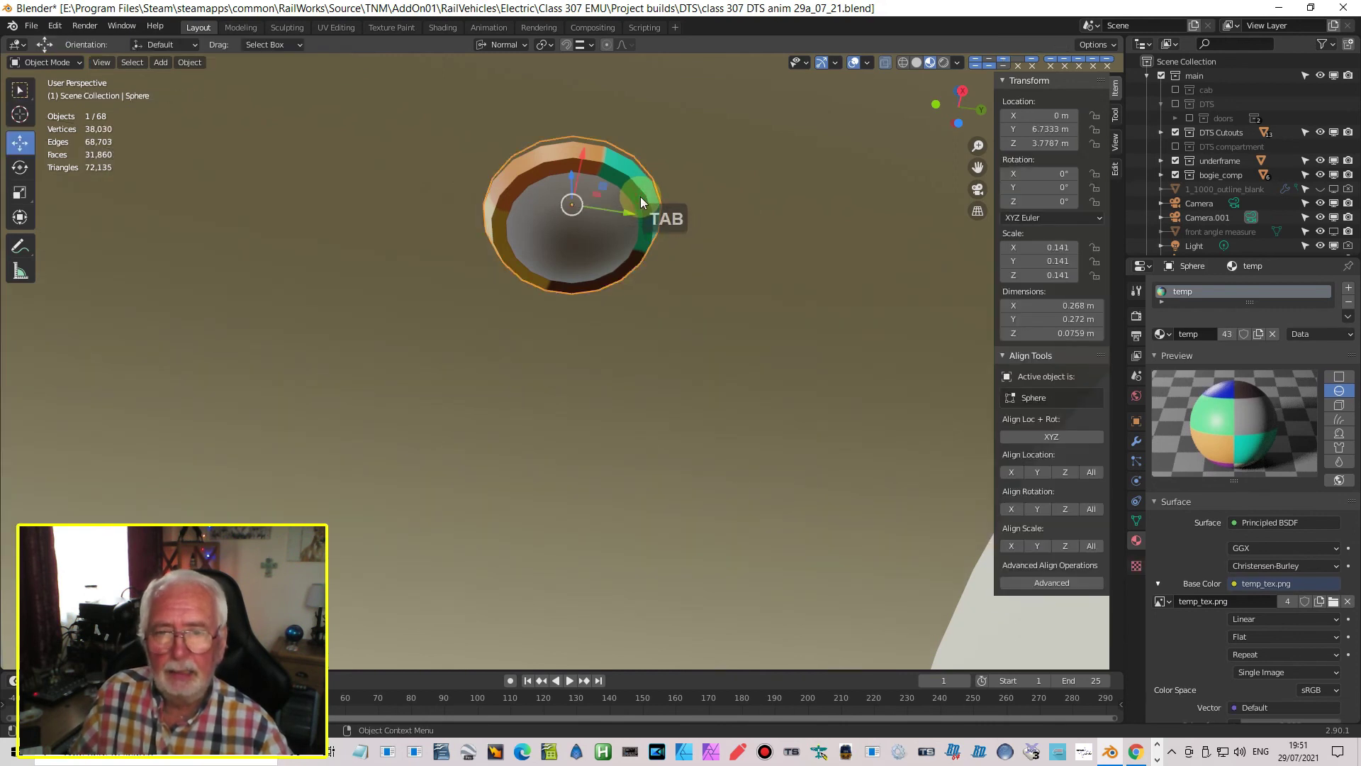
Invert the light fitting's mesh selection to its outer rim band and show the band's UVs over the texture
{"action": "key", "text": "Tab"}
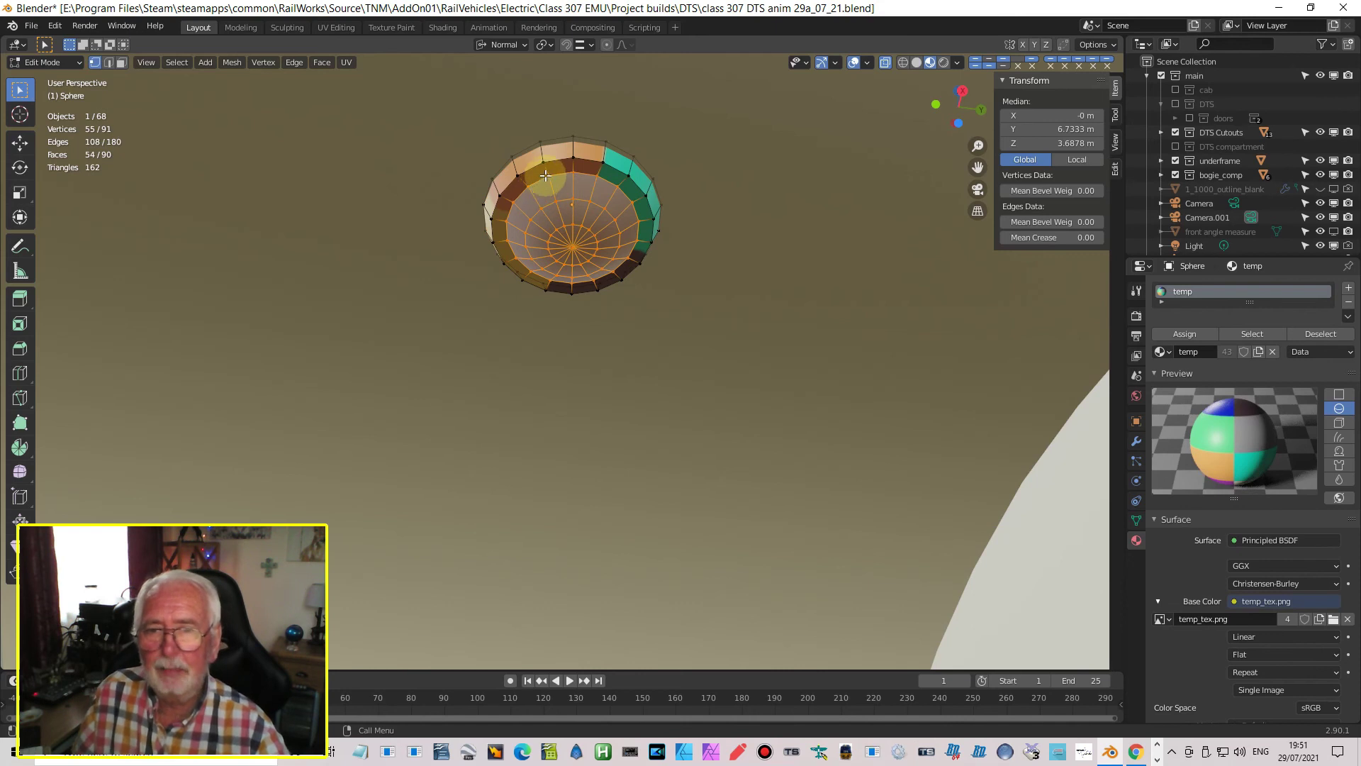
{"action": "left_click", "coordinate": [178, 63]}
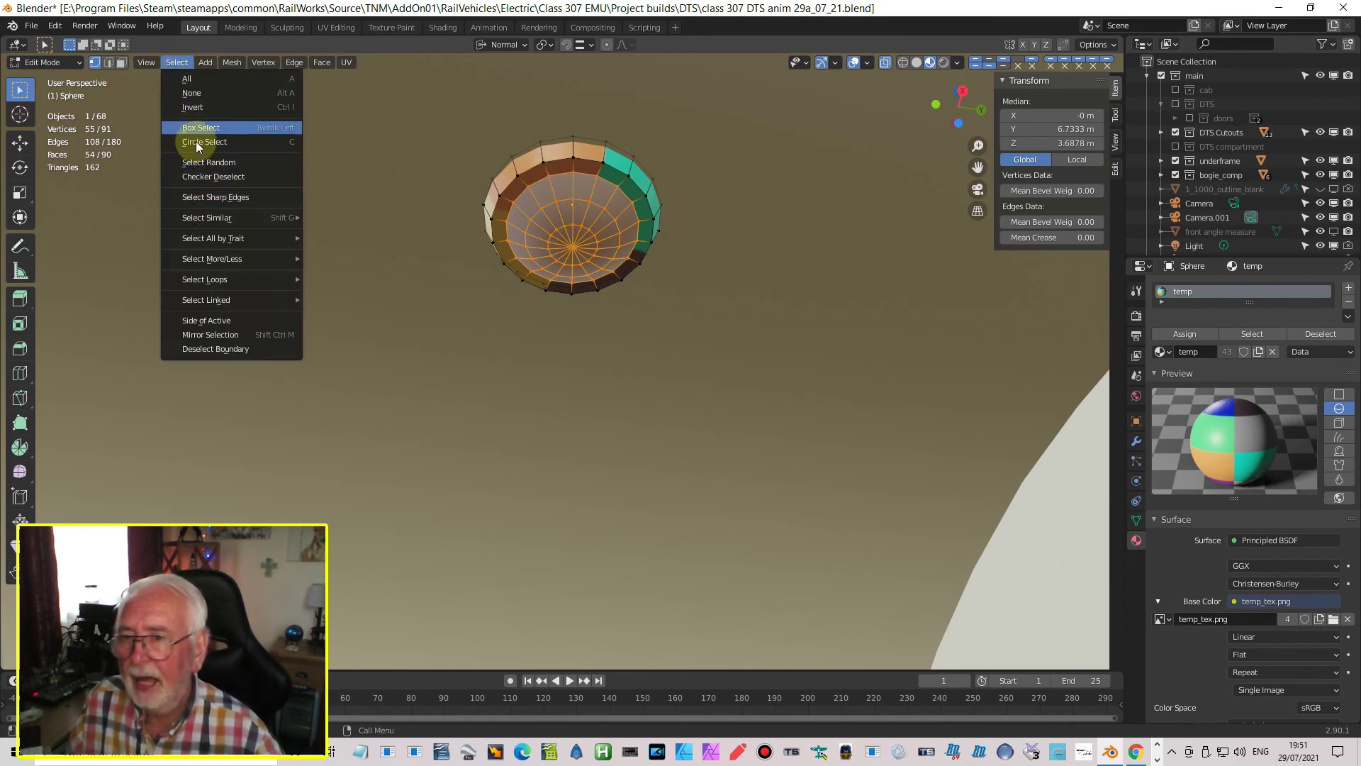
{"action": "left_click", "coordinate": [197, 107]}
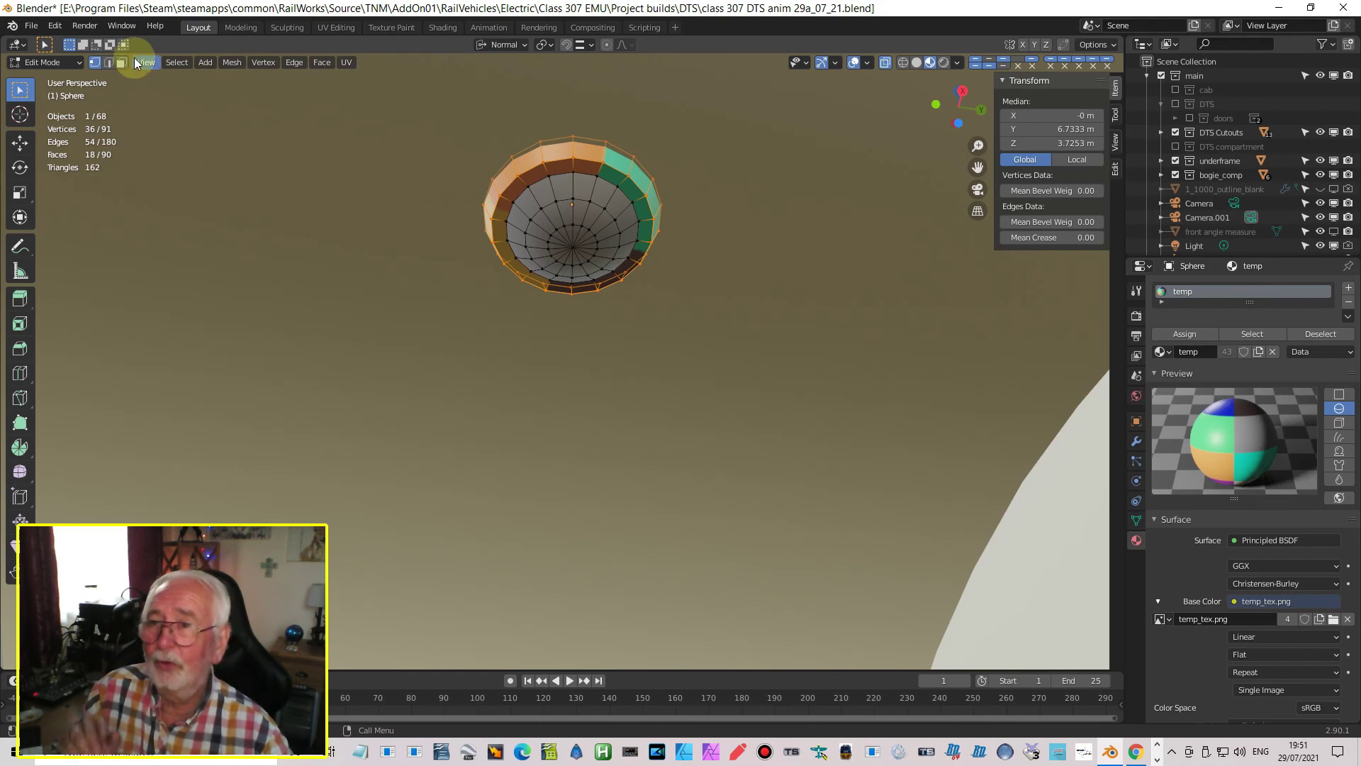
{"action": "left_click", "coordinate": [332, 27]}
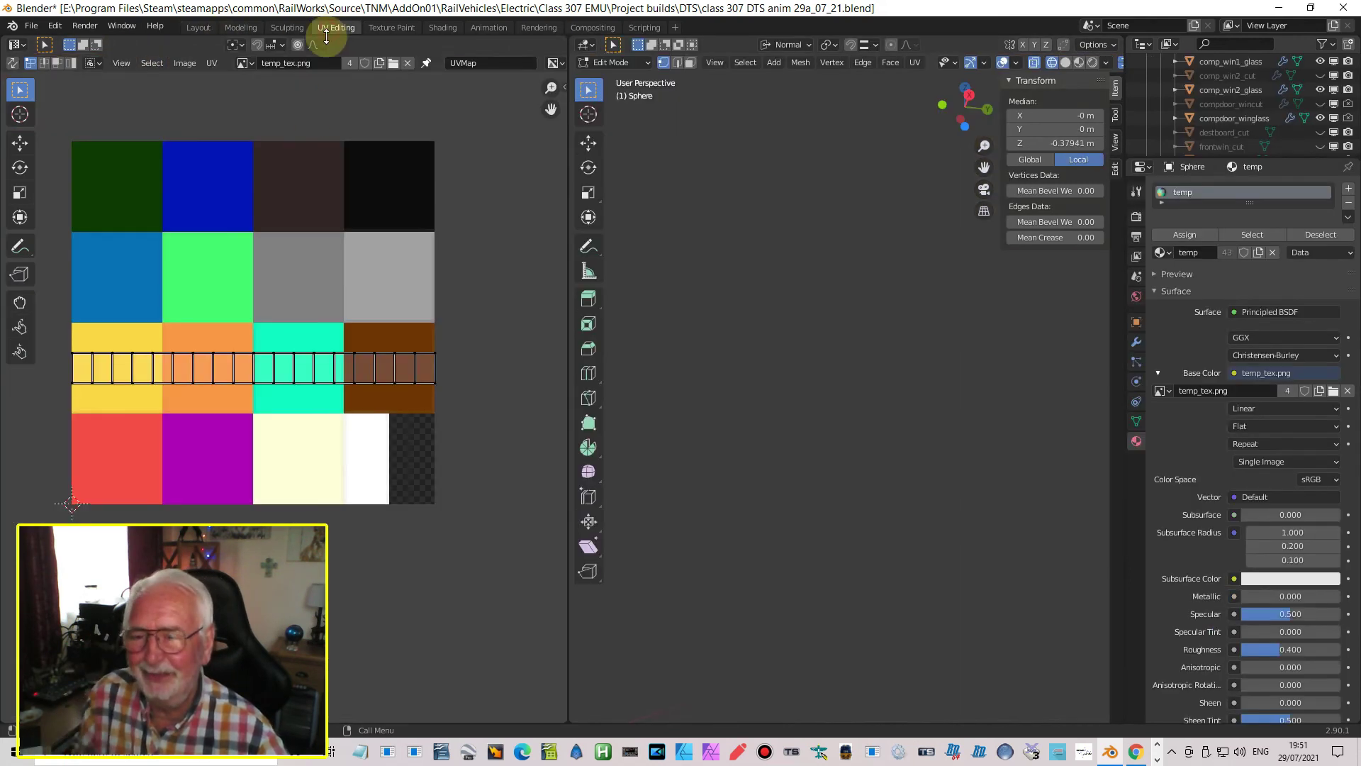
Shrink the outer rim band's UVs, place them on the light grey swatch, and return to the Layout workspace in Object Mode
{"action": "key", "text": "a"}
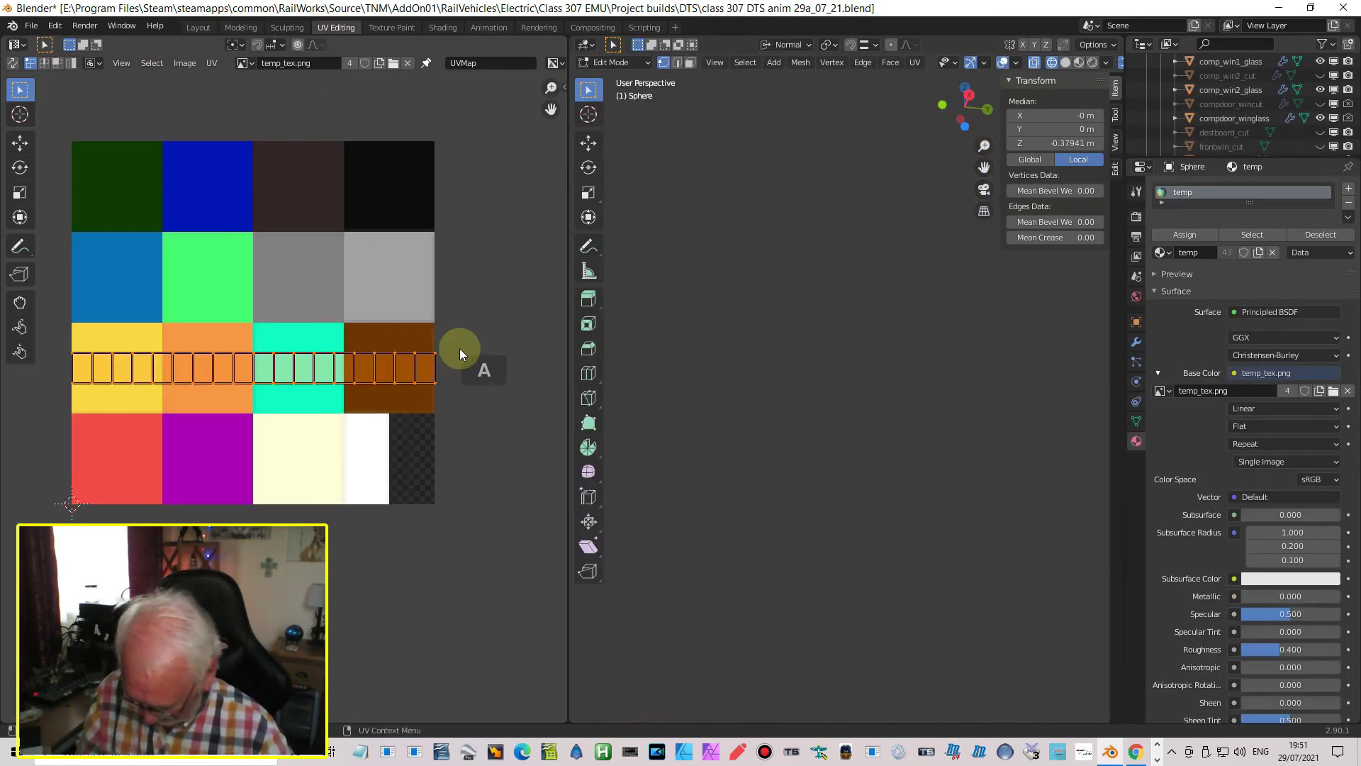
{"action": "key", "text": "s"}
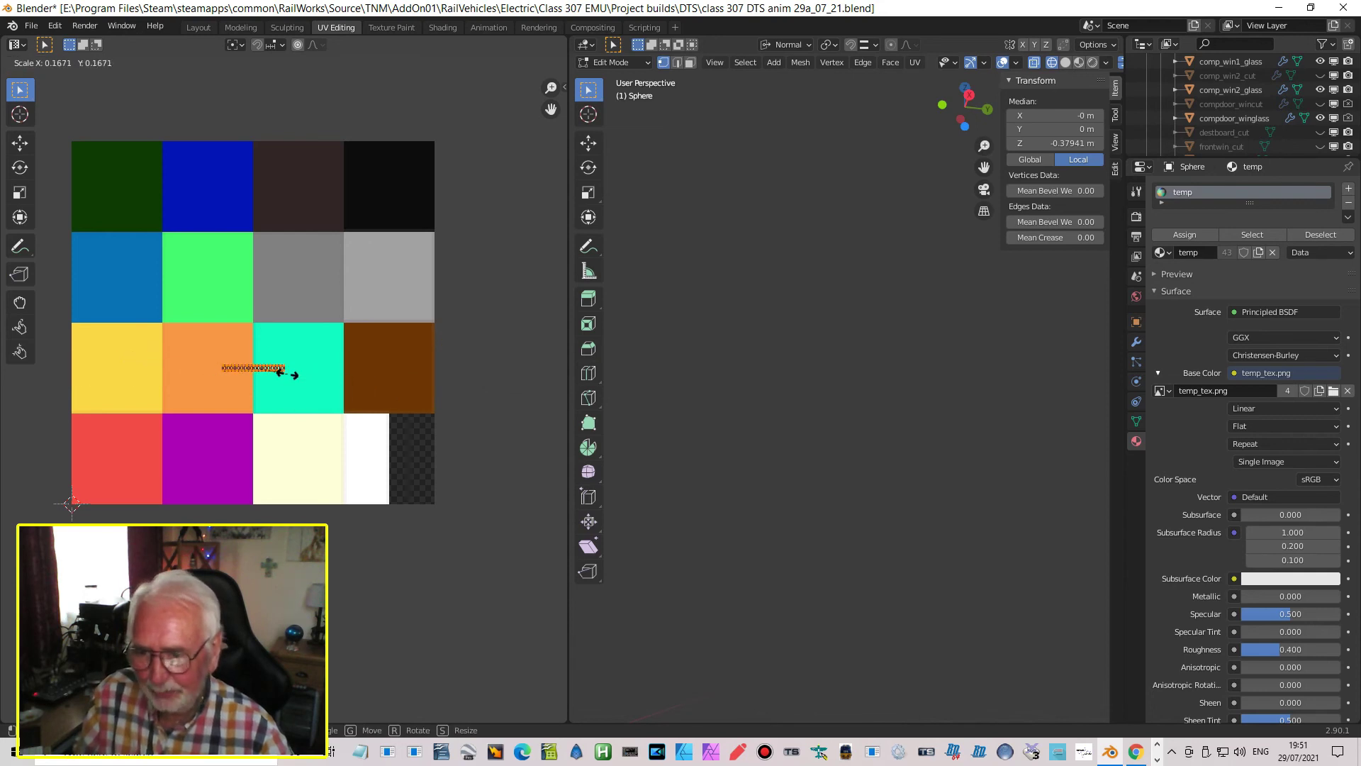
{"action": "left_click", "coordinate": [287, 374]}
{"action": "key", "text": "g"}
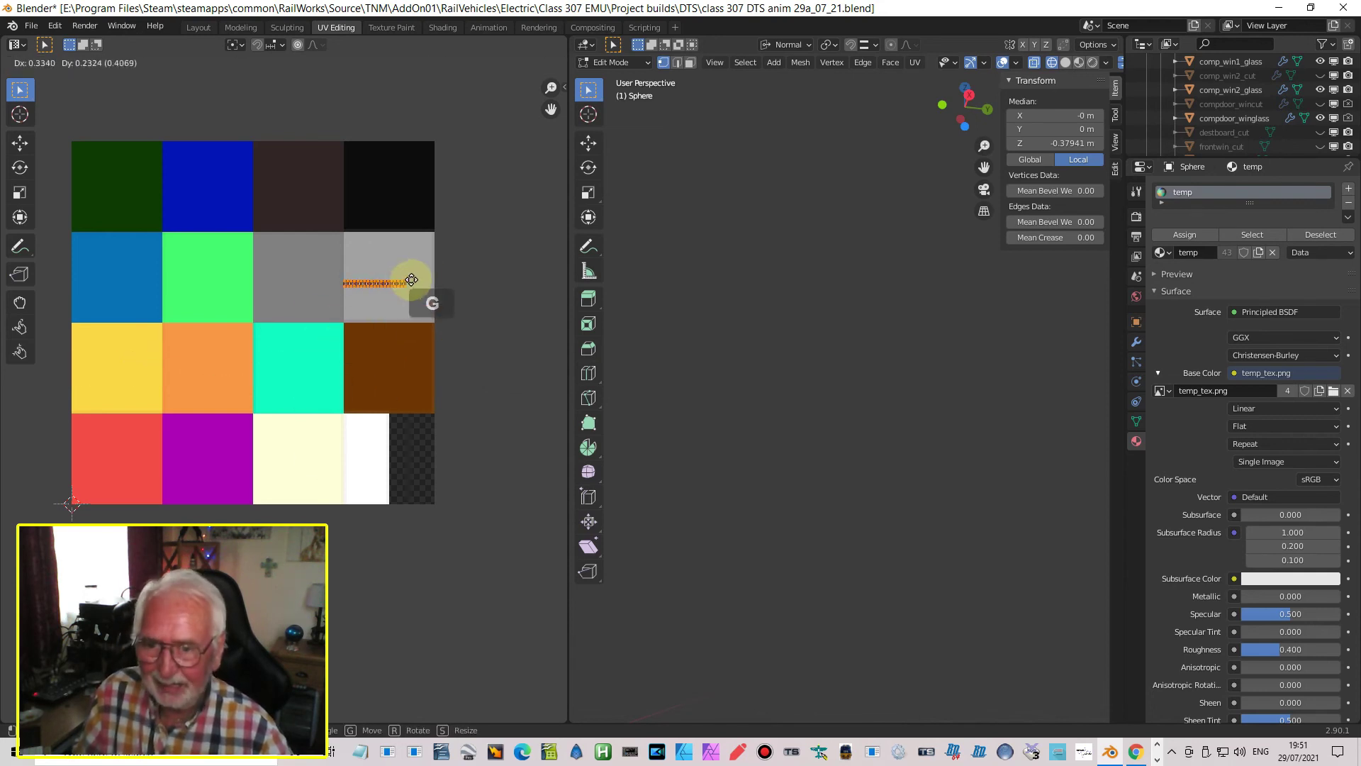
{"action": "left_click", "coordinate": [422, 273]}
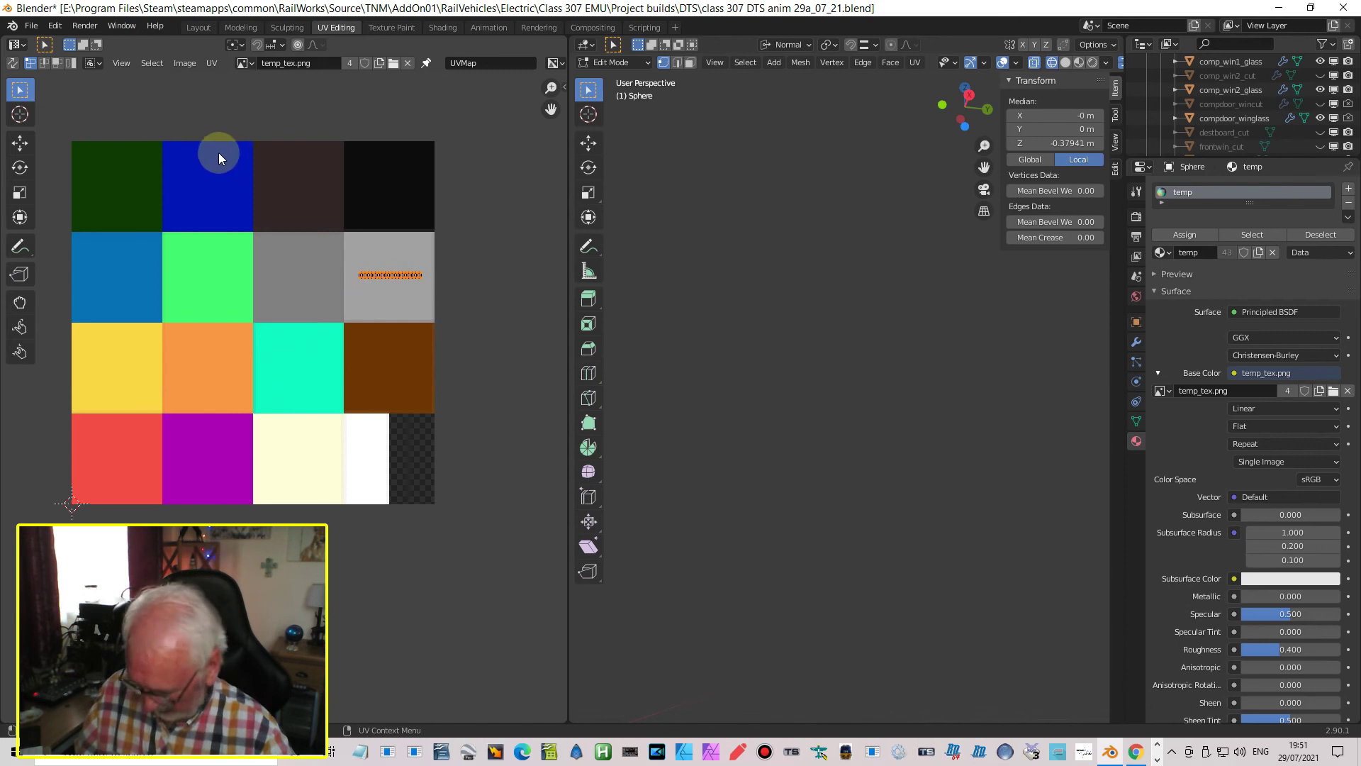
{"action": "key", "text": "Tab"}
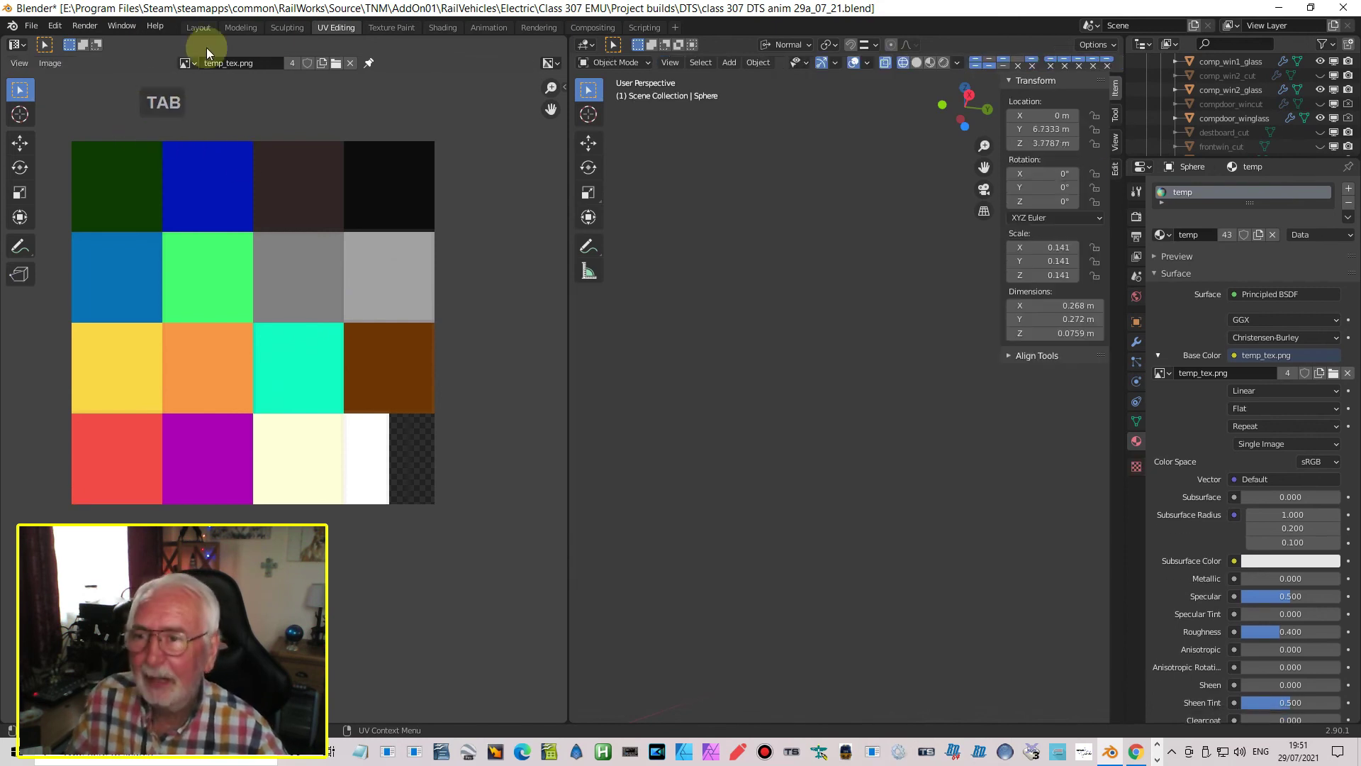
{"action": "left_click", "coordinate": [197, 27]}
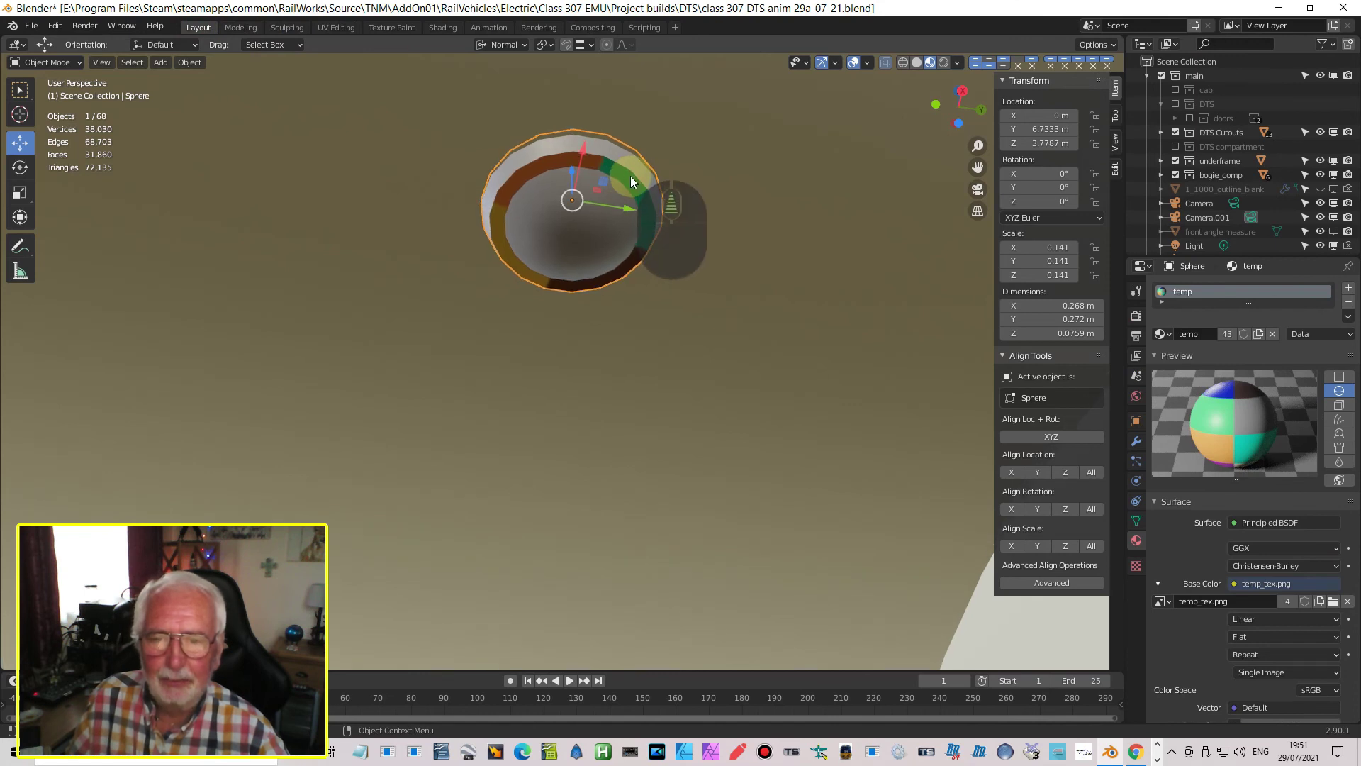
Grow the light fitting's face selection to include the inner rim ring and show the selected UVs over the texture
{"action": "key", "text": "Tab"}
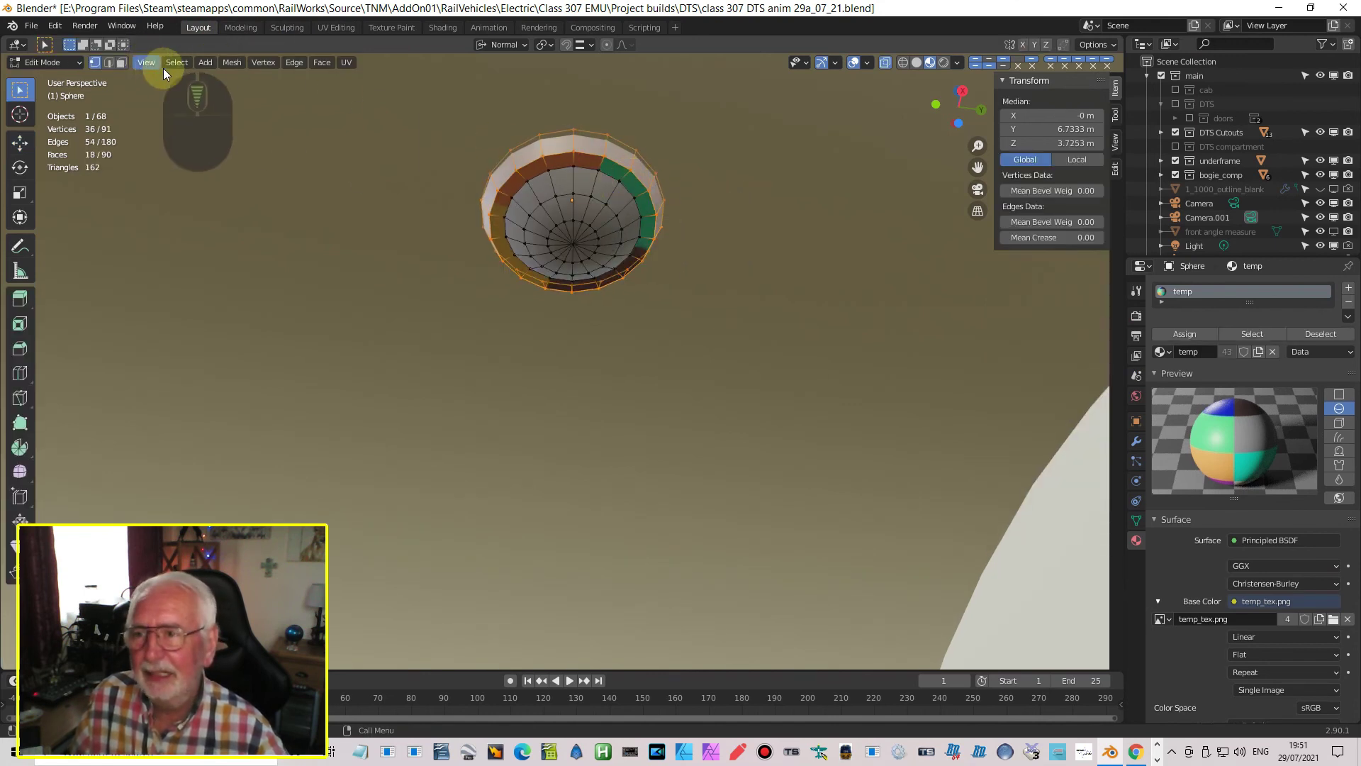
{"action": "left_click", "coordinate": [121, 63]}
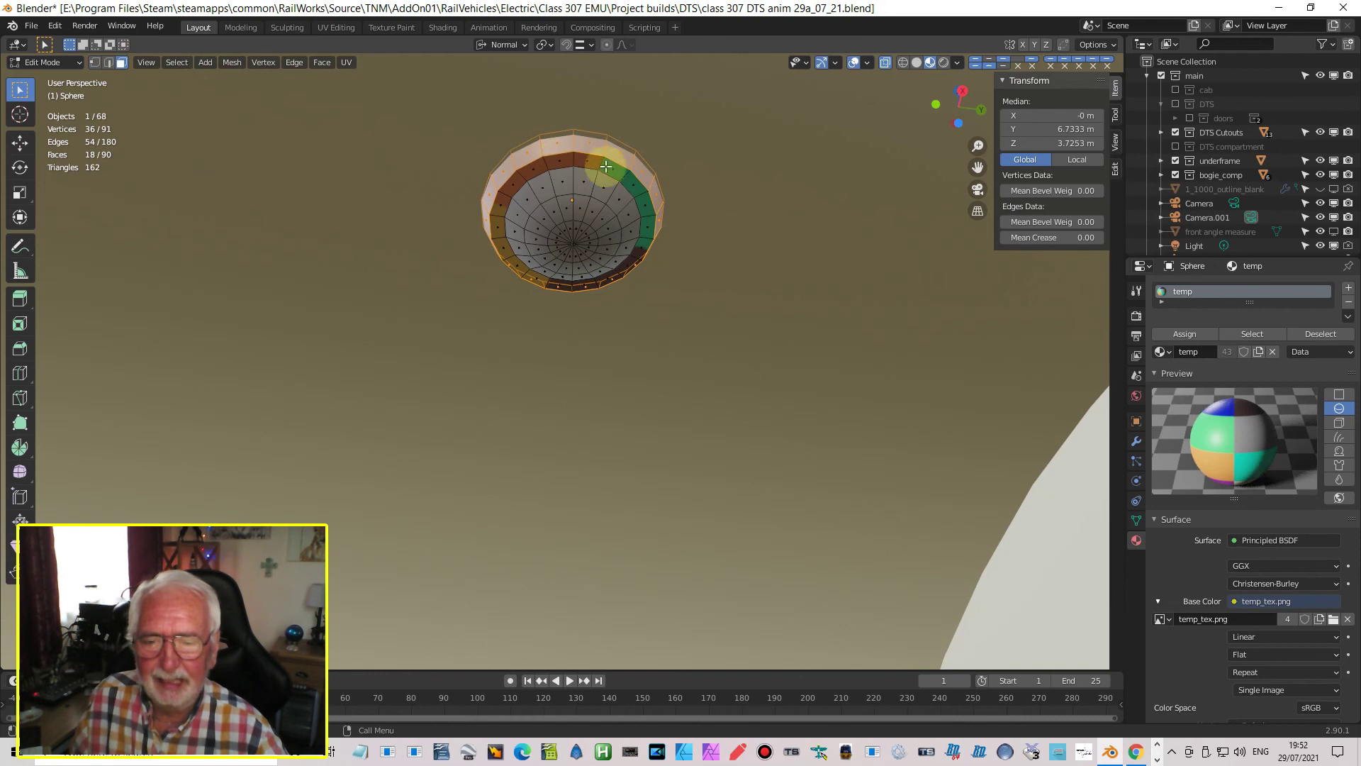
{"action": "key", "text": "ctrl+KP_Add"}
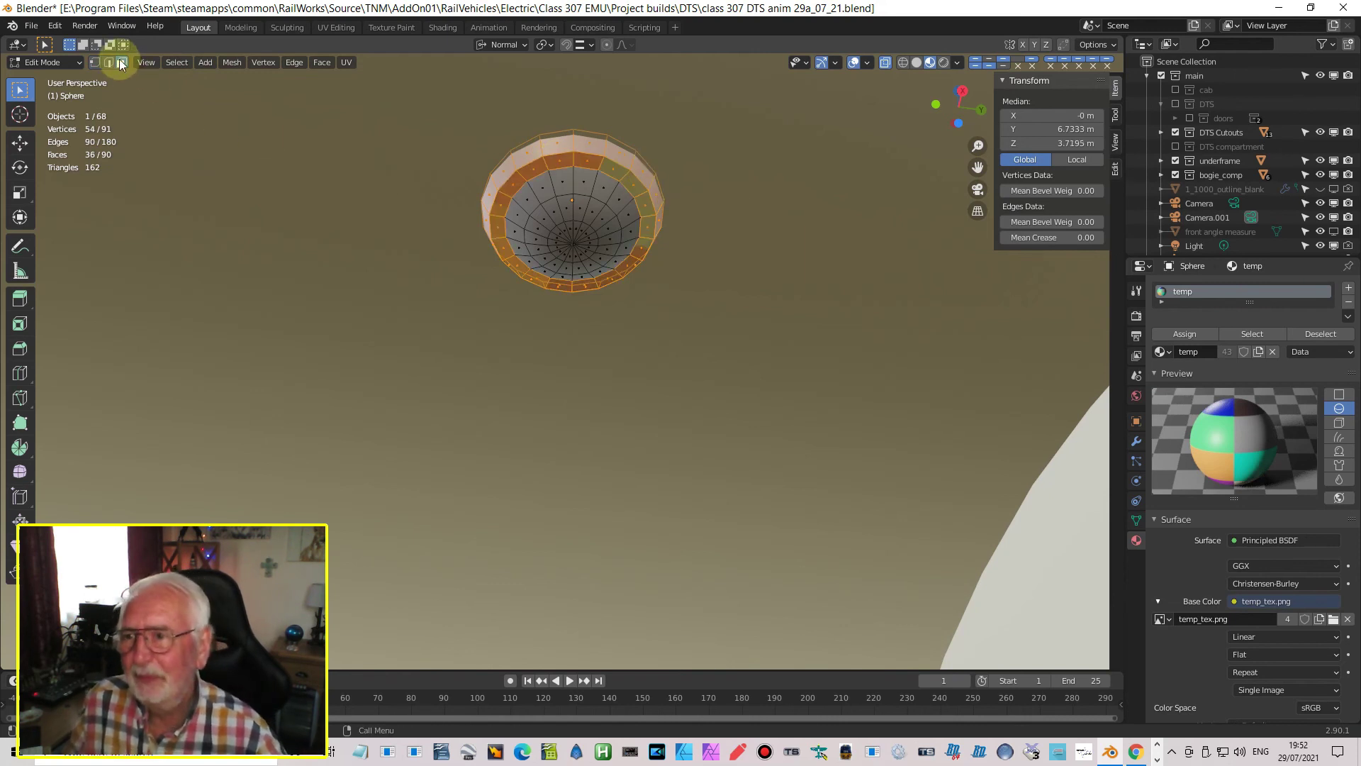
{"action": "left_click", "coordinate": [325, 28]}
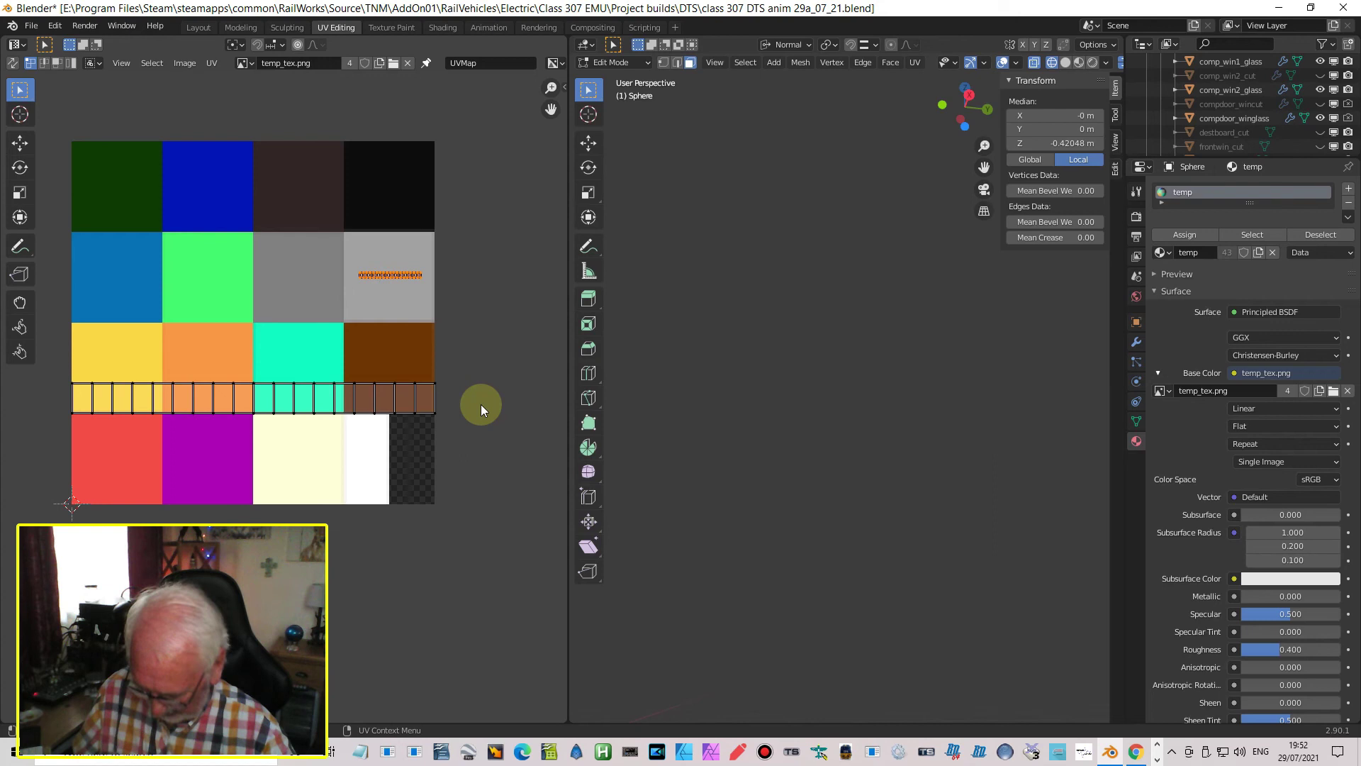
Shrink the UVs of both rim rings and position them inside the light grey swatch
{"action": "key", "text": "a"}
{"action": "key", "text": "s"}
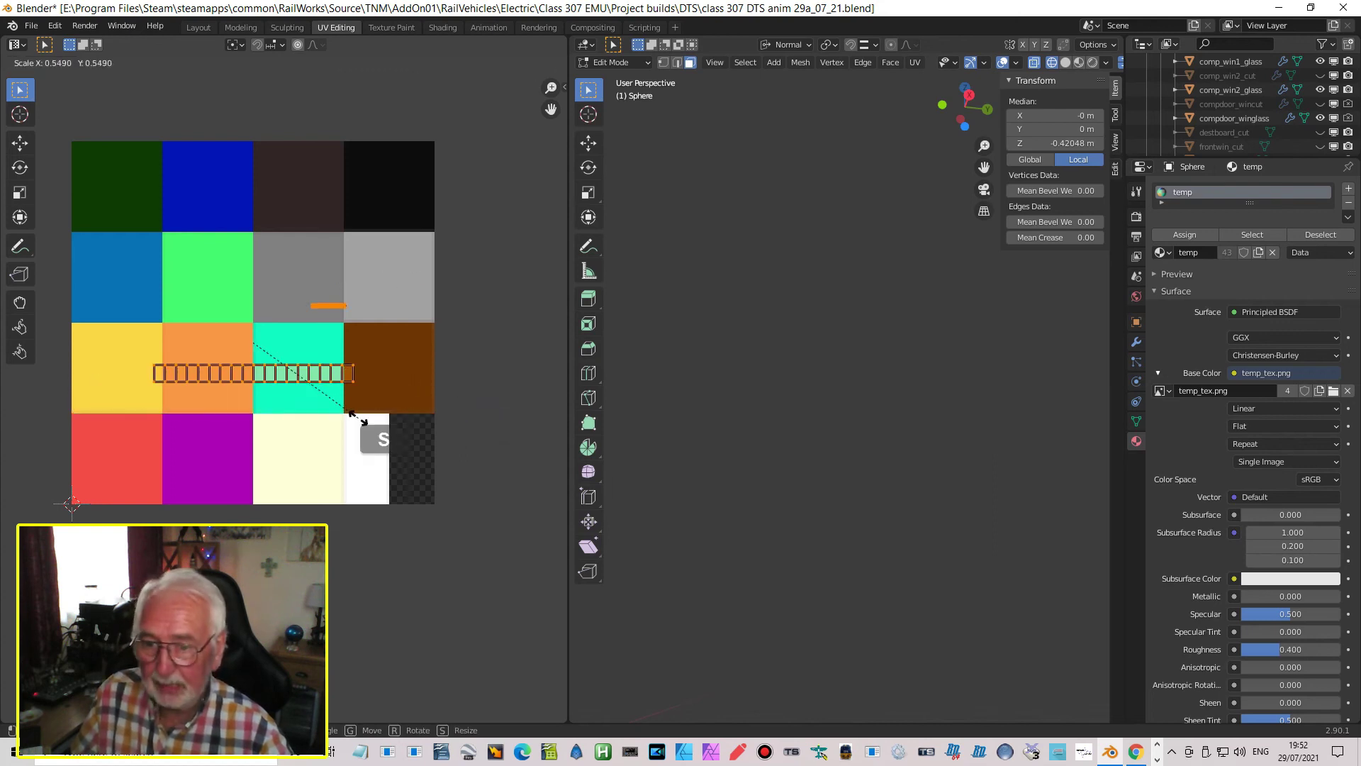
{"action": "left_click", "coordinate": [314, 399]}
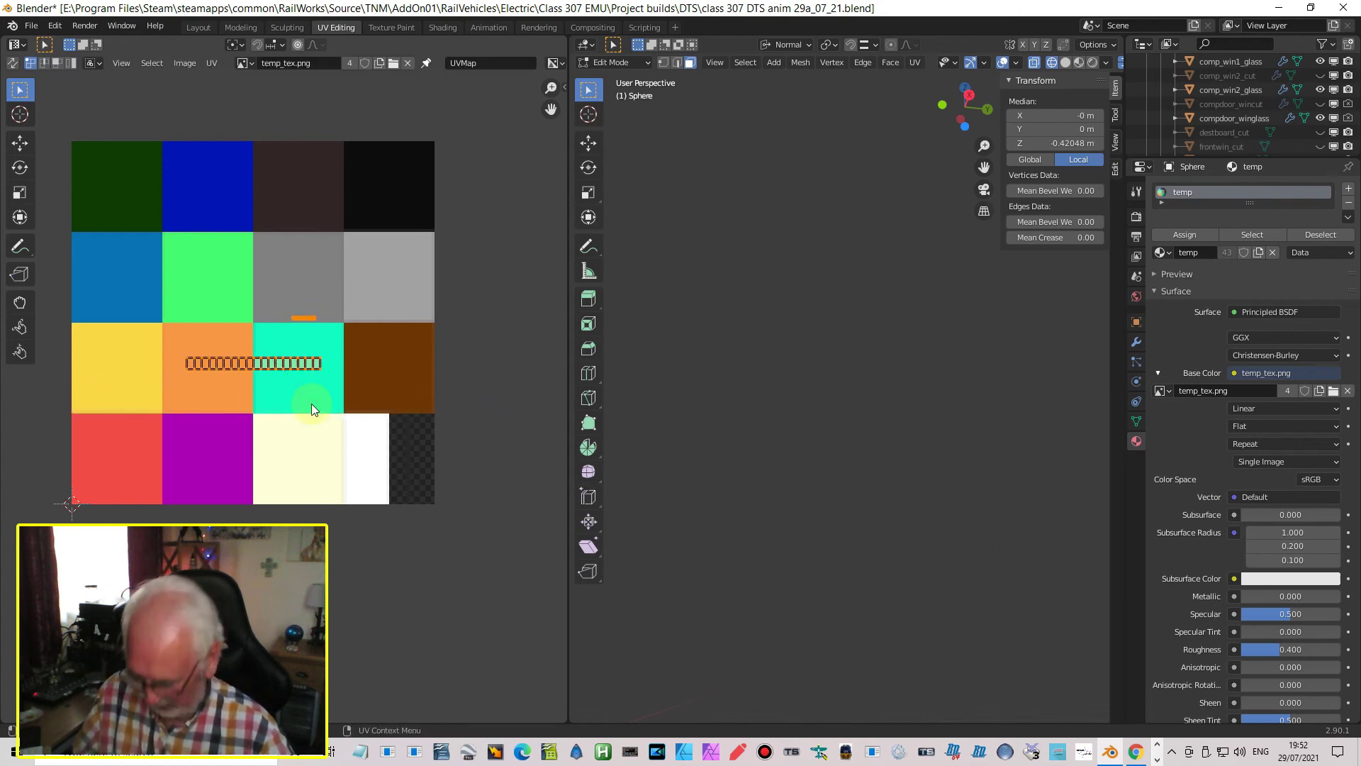
{"action": "key", "text": "g"}
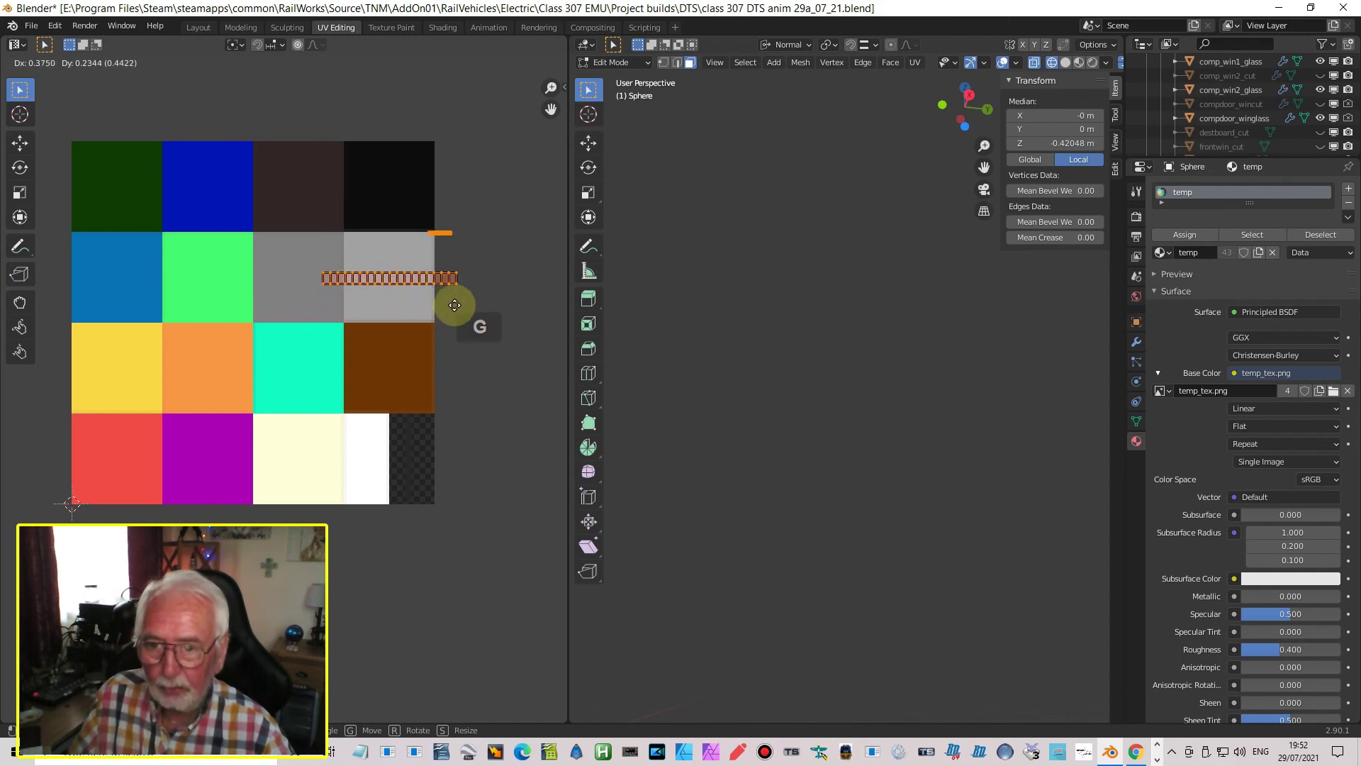
{"action": "left_click", "coordinate": [460, 302]}
{"action": "key", "text": "s"}
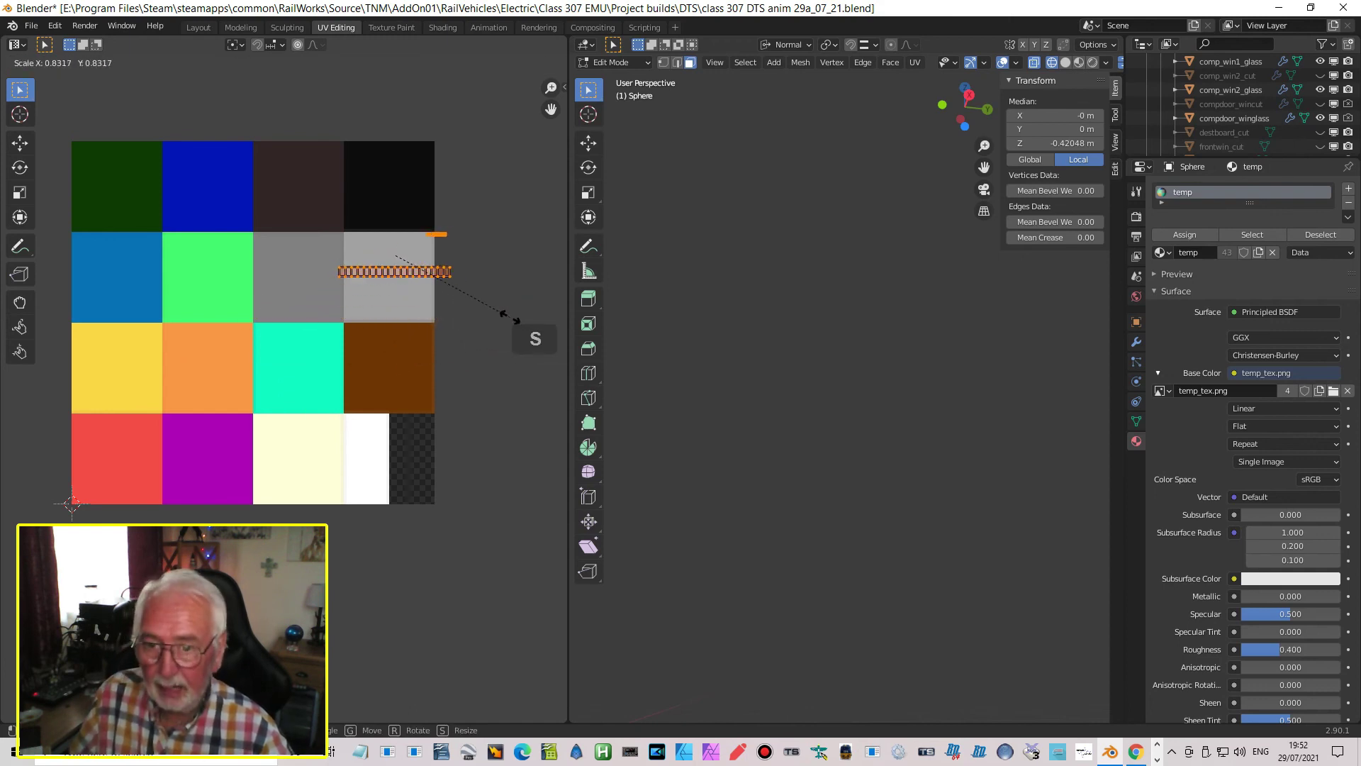
{"action": "left_click", "coordinate": [465, 310]}
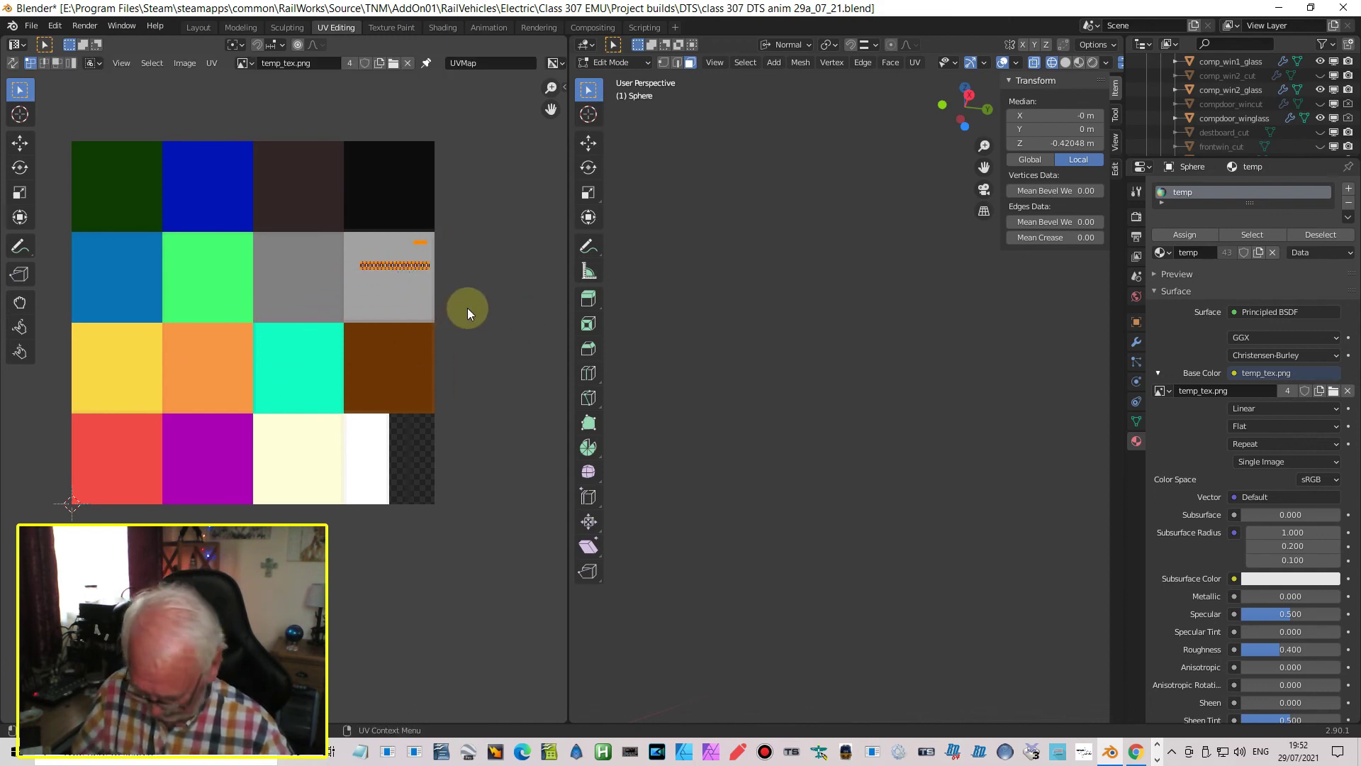
{"action": "key", "text": "g"}
{"action": "left_click", "coordinate": [457, 317]}
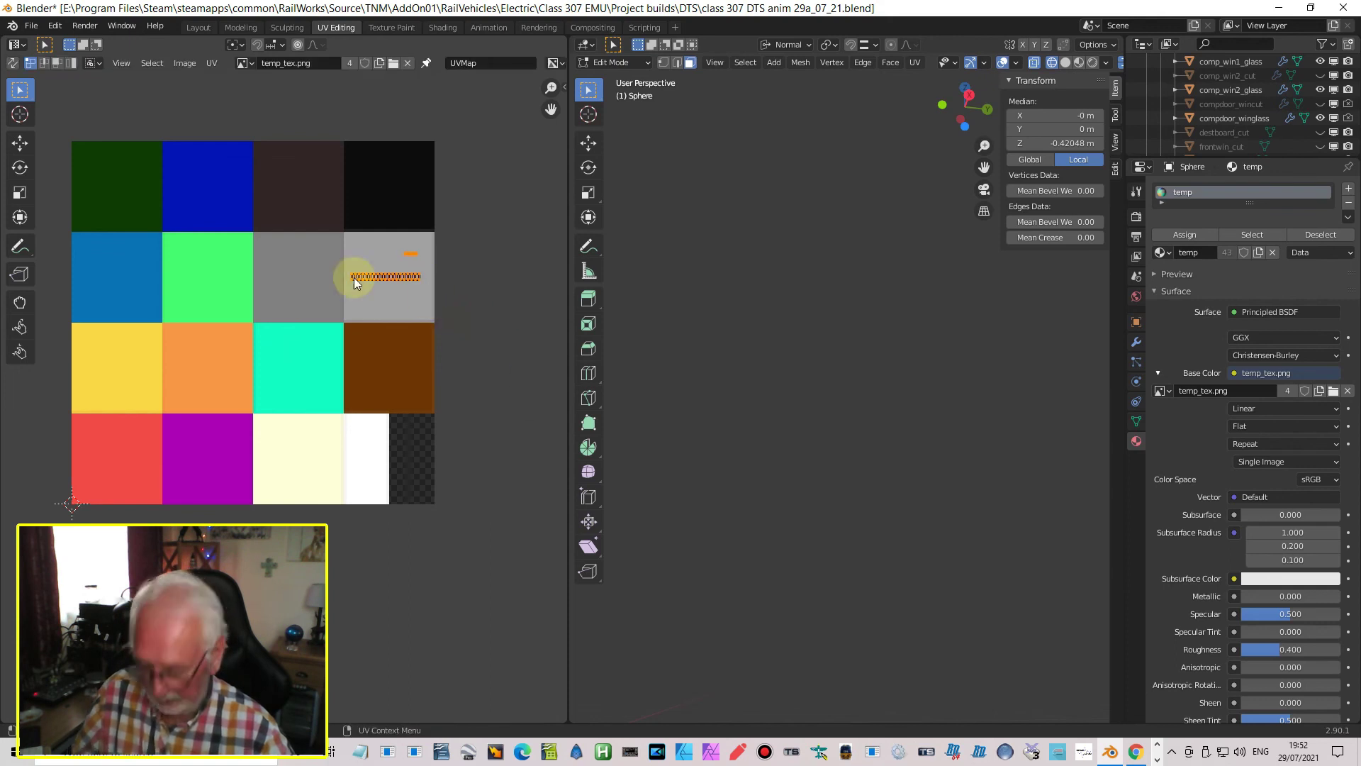
Enlarge only the tiny rim UV strip, align it over the larger strip on the light grey swatch, and return to Layout
{"action": "key", "text": "alt+a"}
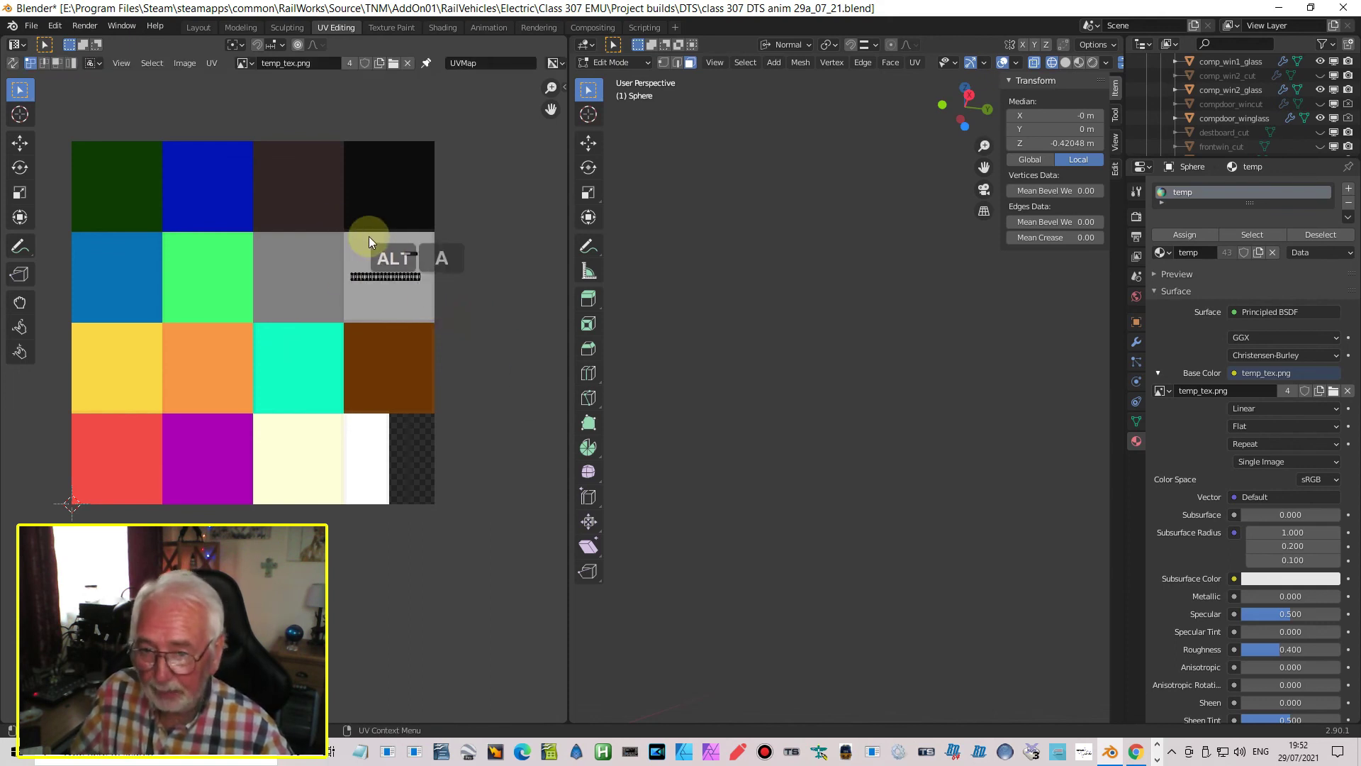
{"action": "left_click", "coordinate": [370, 241]}
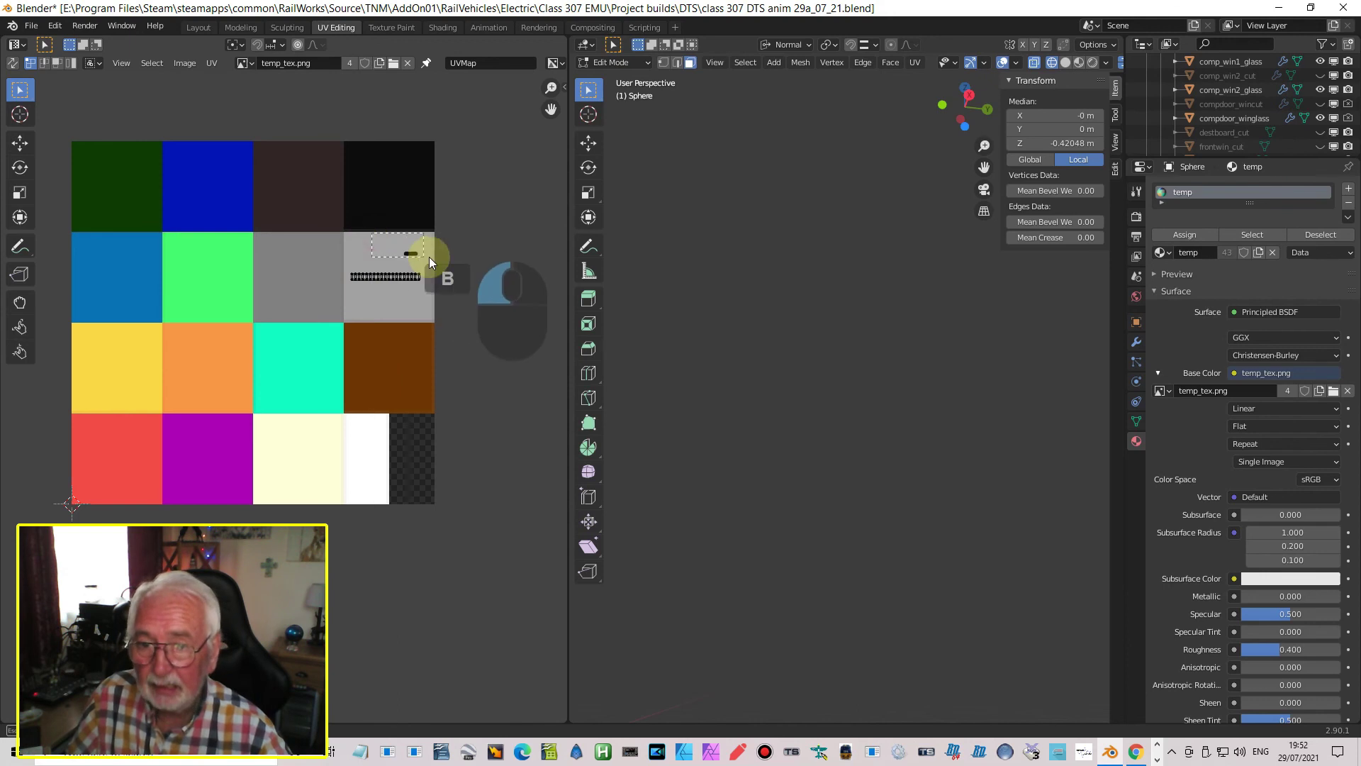
{"action": "key", "text": "s"}
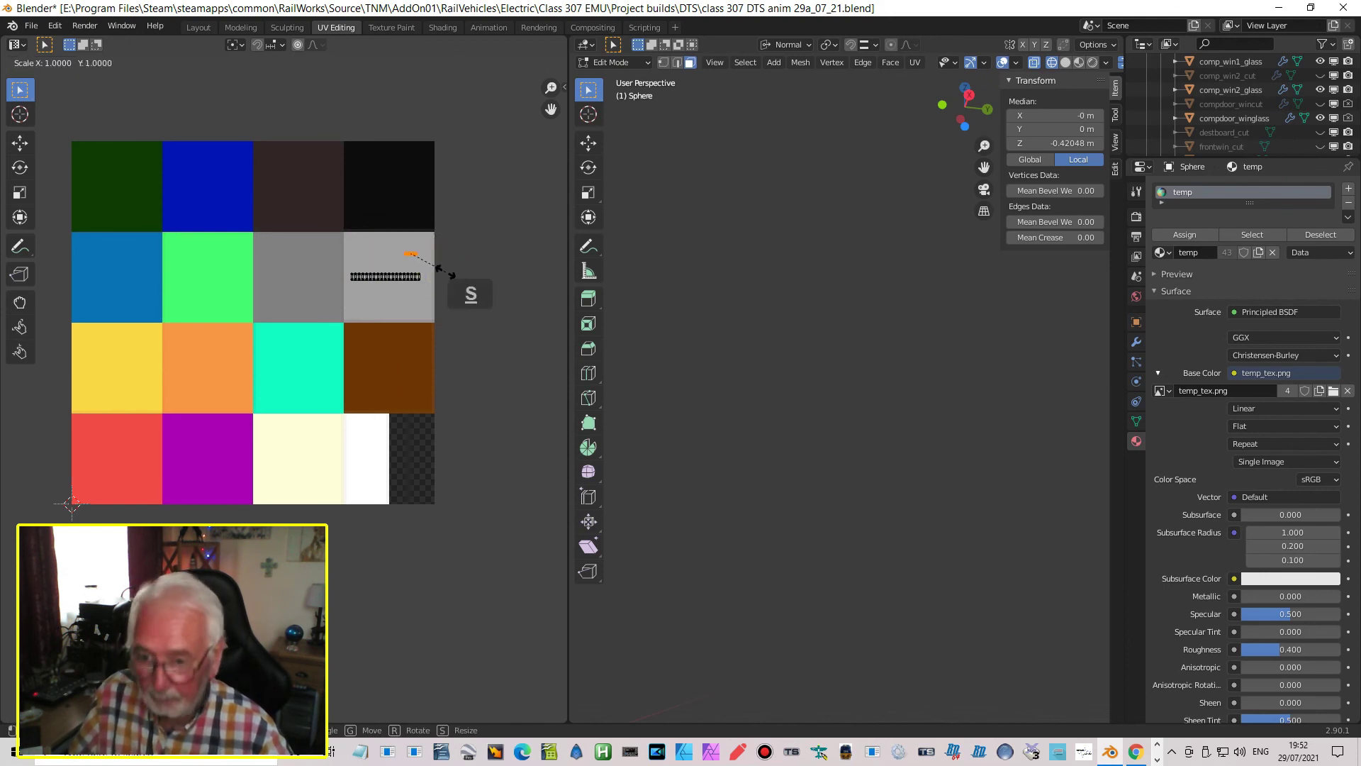
{"action": "left_click", "coordinate": [57, 337]}
{"action": "key", "text": "g"}
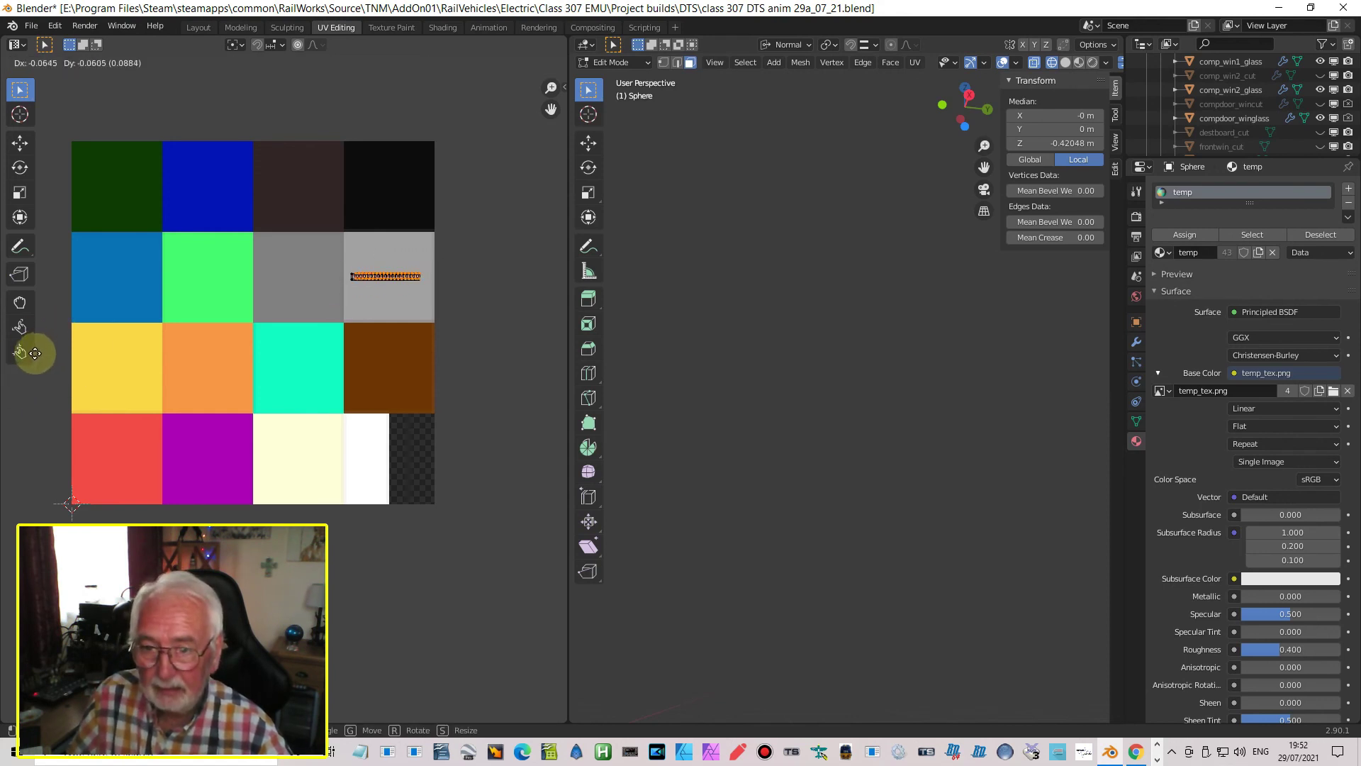
{"action": "left_click", "coordinate": [34, 354]}
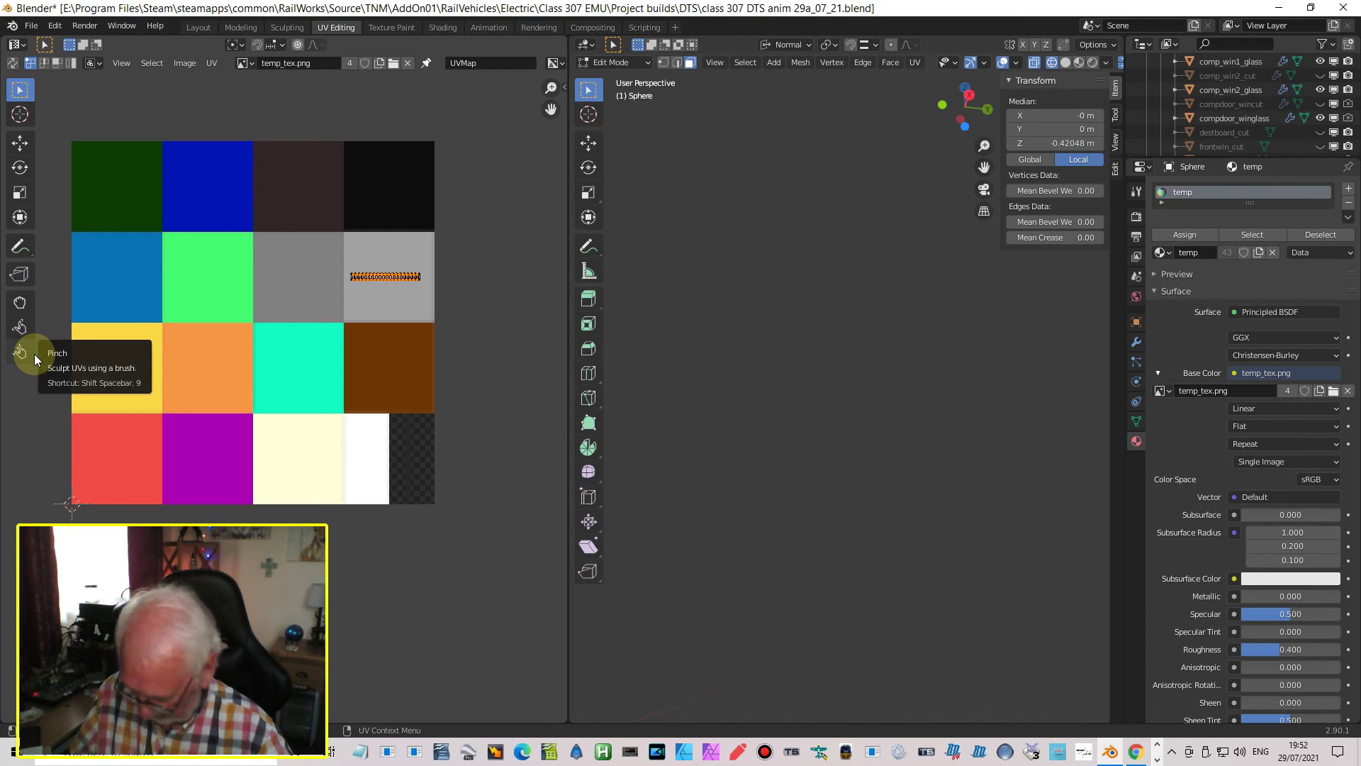
{"action": "key", "text": "s"}
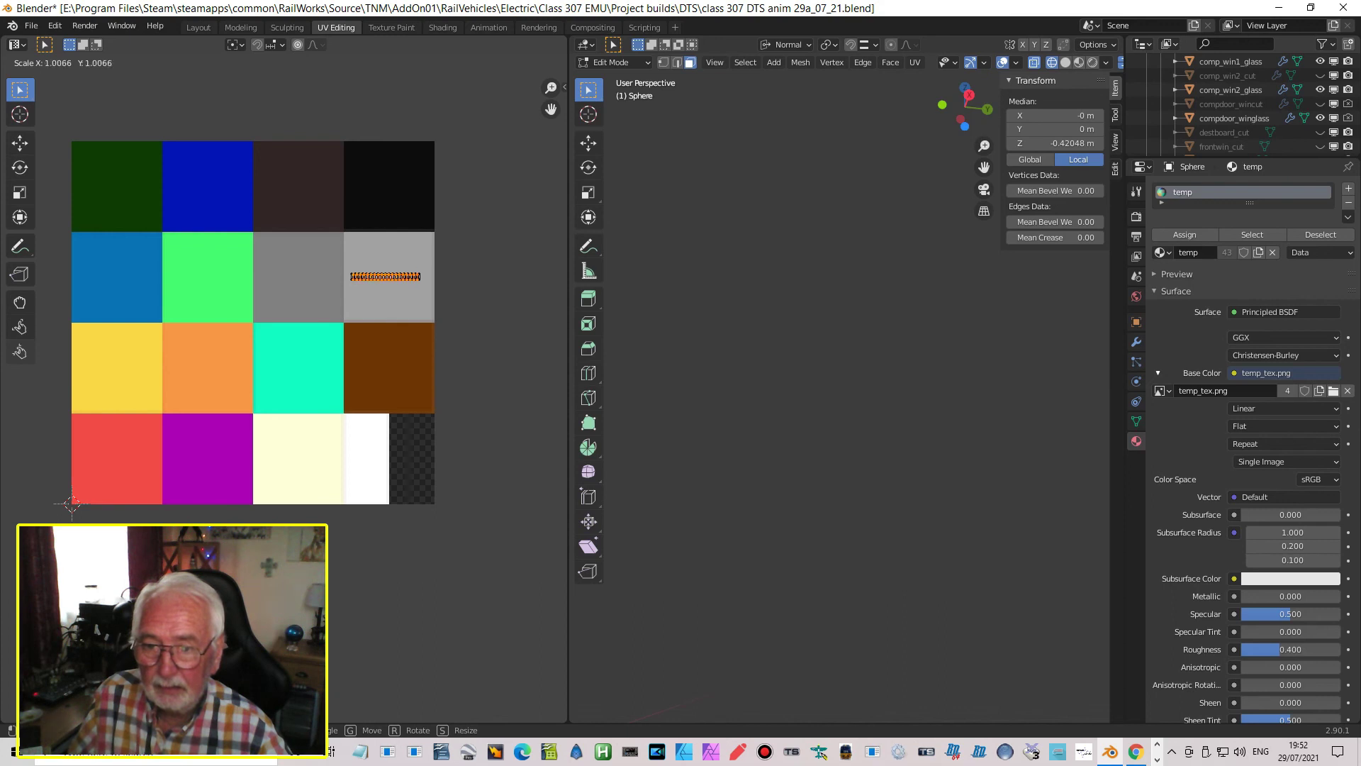
{"action": "left_click", "coordinate": [21, 354]}
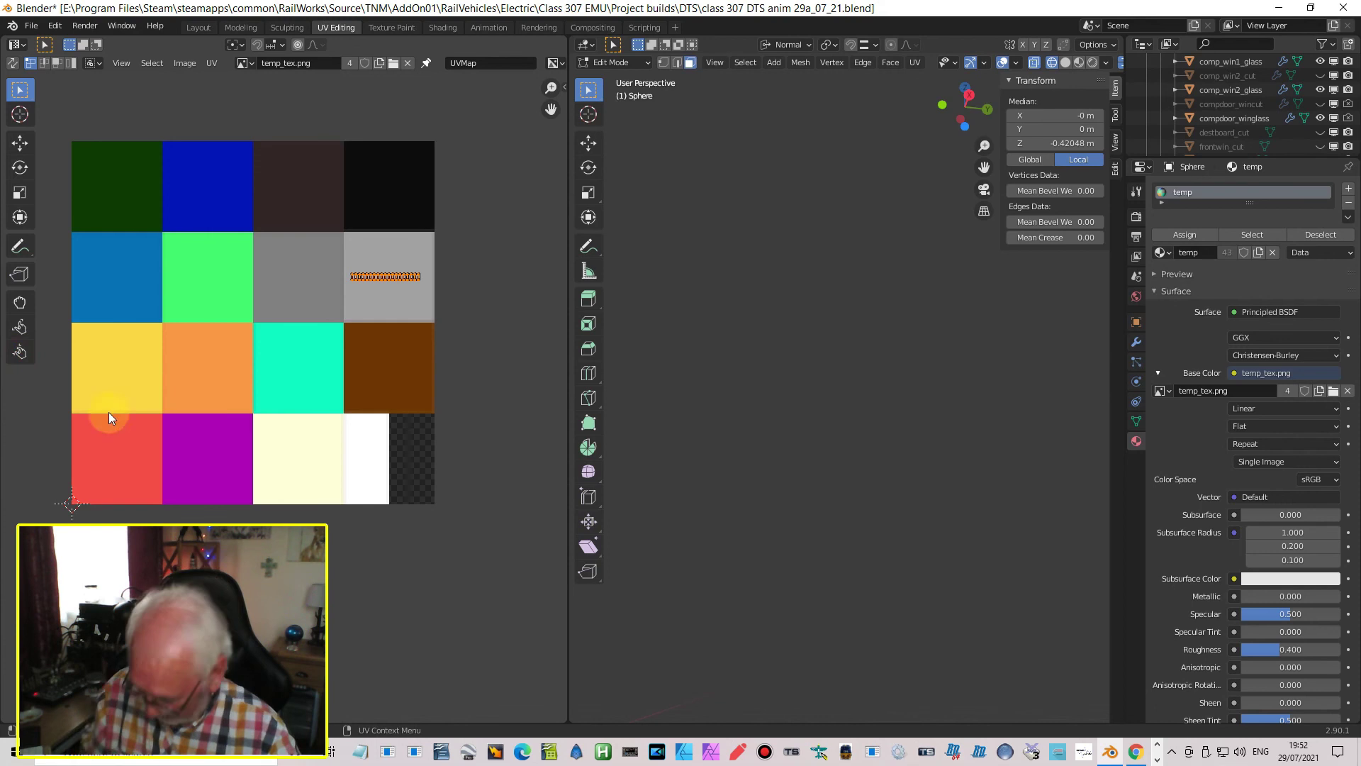
{"action": "key", "text": "Tab"}
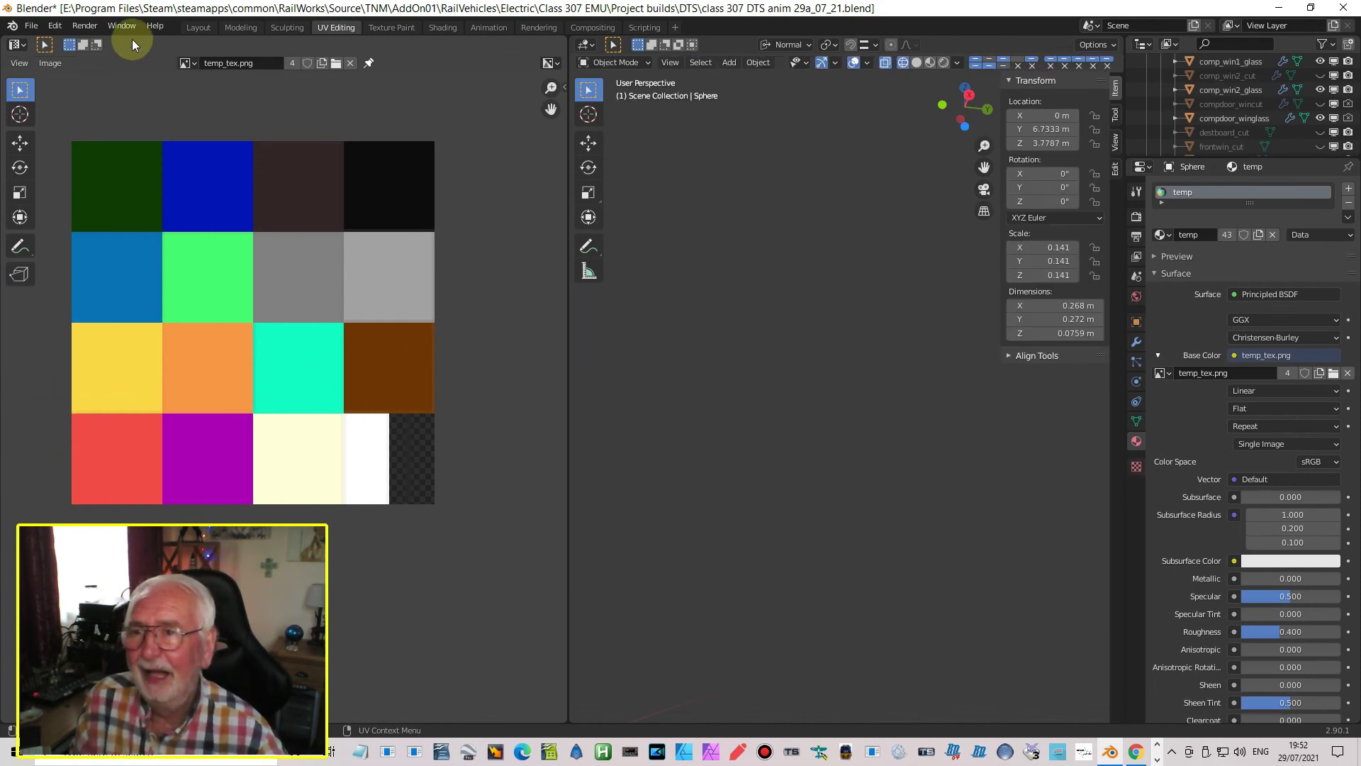
{"action": "left_click", "coordinate": [192, 27]}
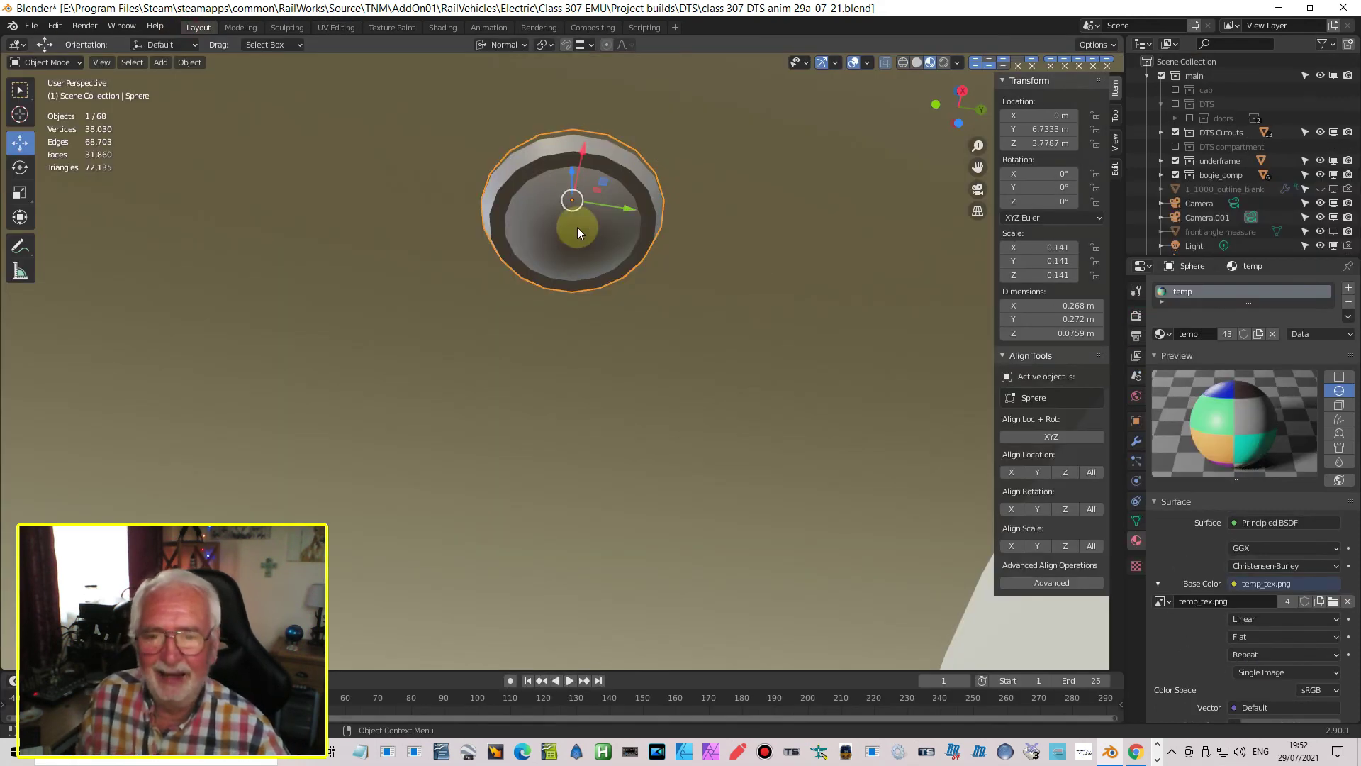
Invert the light fitting's face selection so only the dome faces are picked, and show their UVs over the texture
{"action": "key", "text": "Tab"}
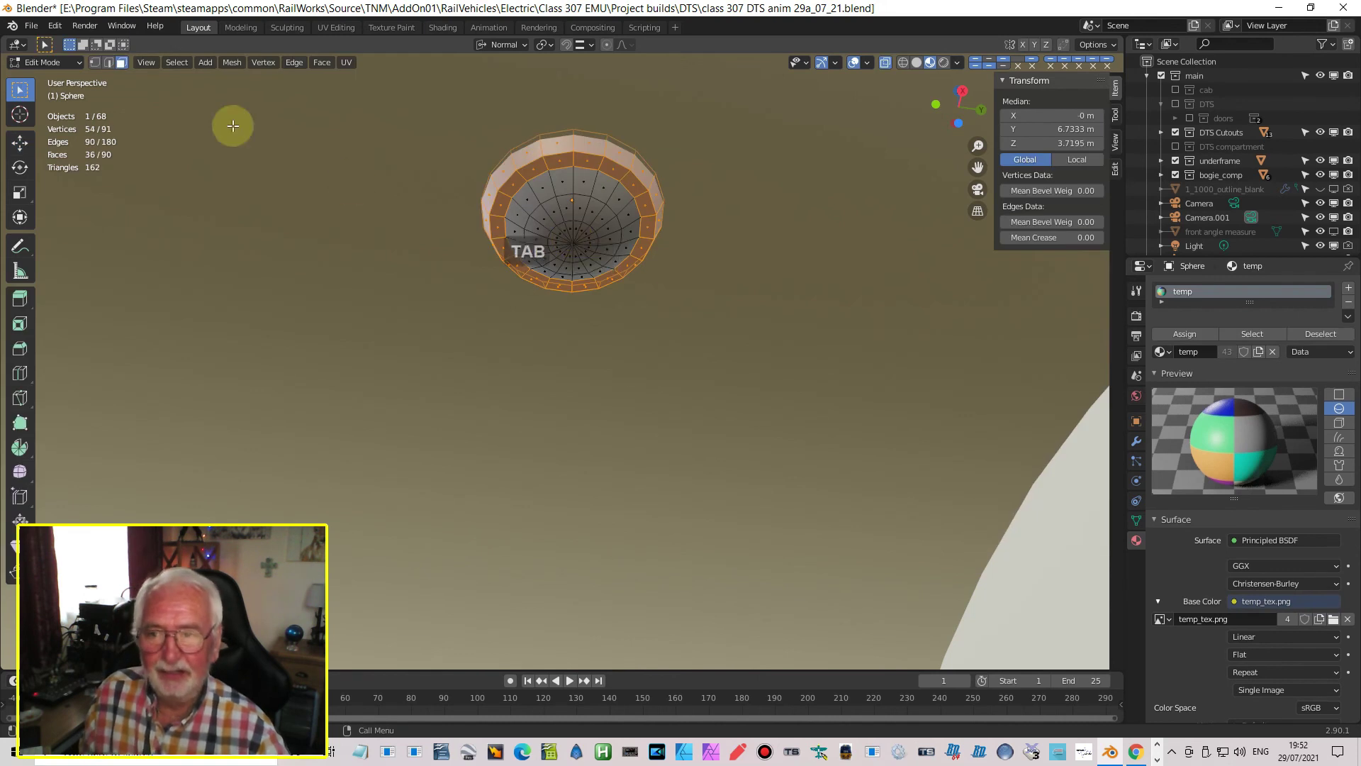
{"action": "left_click", "coordinate": [173, 64]}
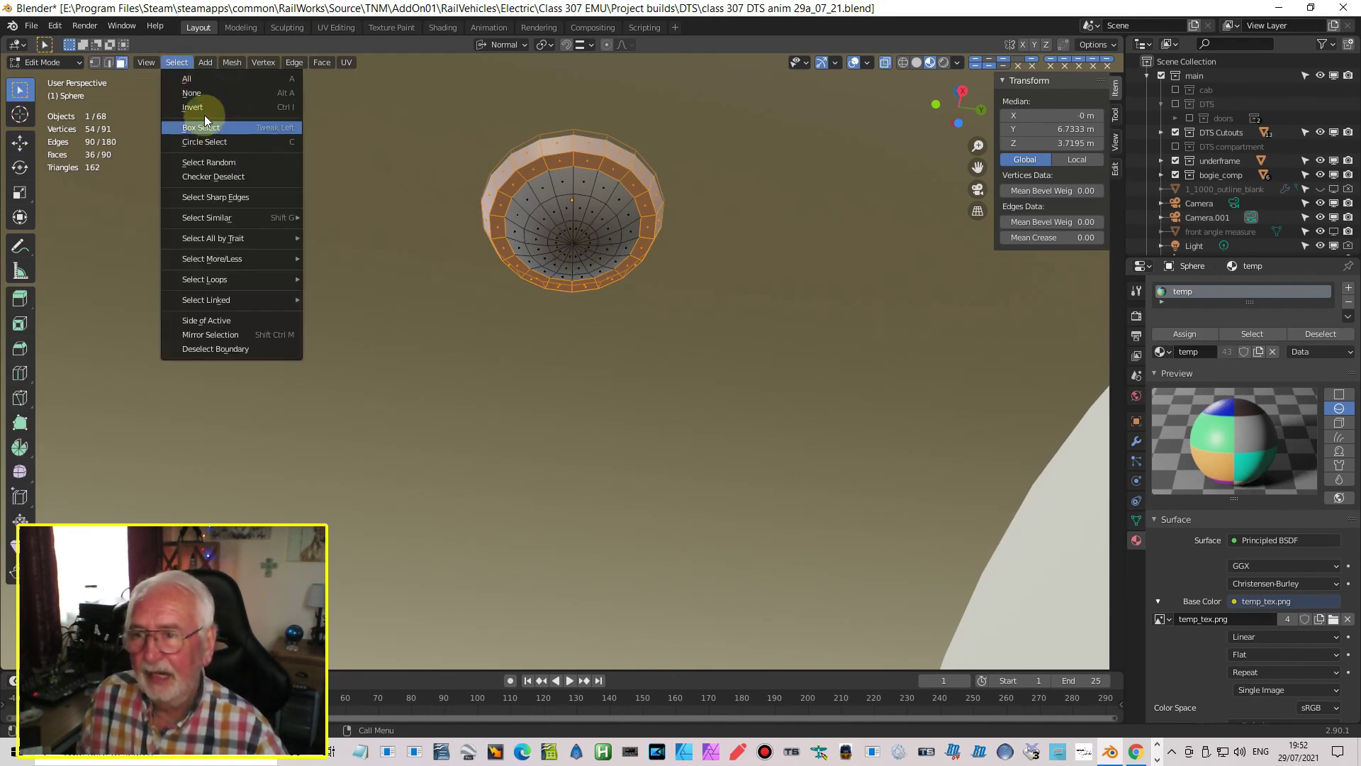
{"action": "left_click", "coordinate": [205, 110]}
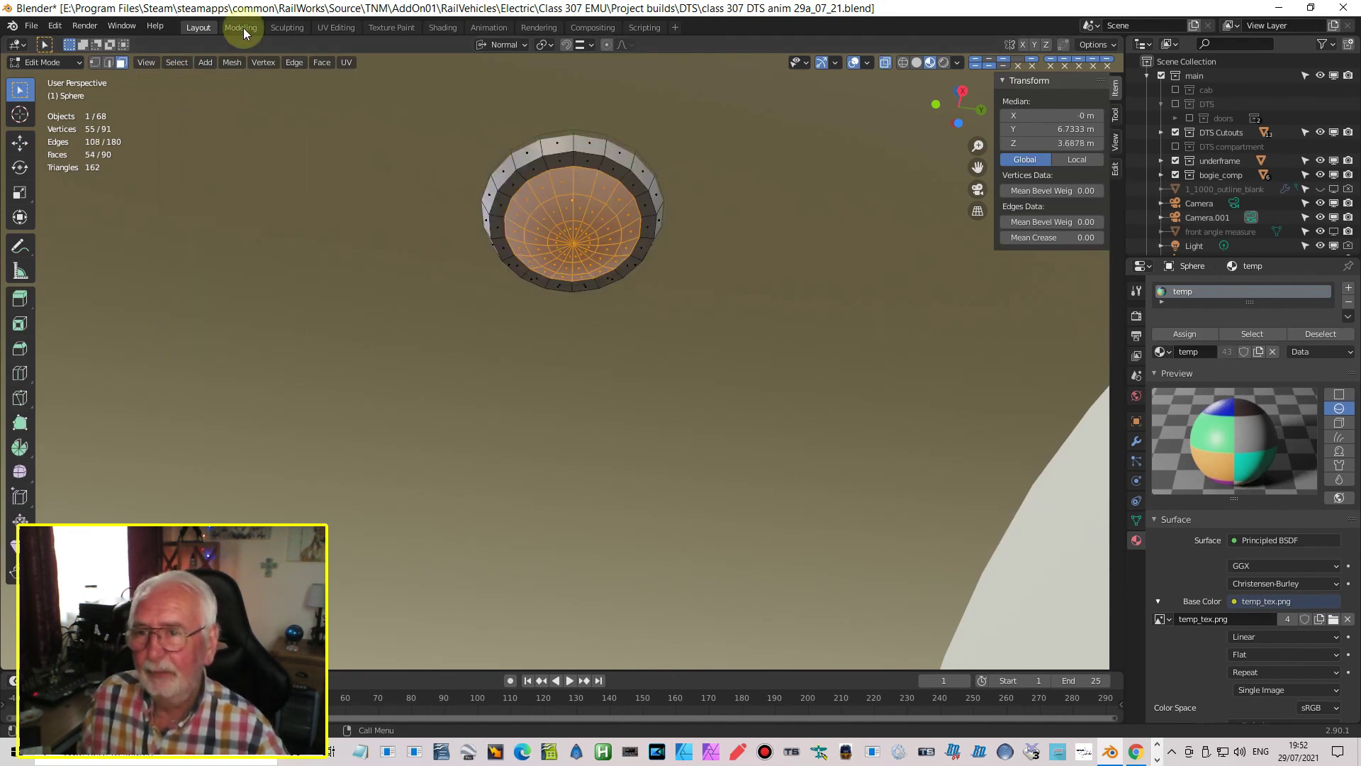
{"action": "left_click", "coordinate": [336, 27]}
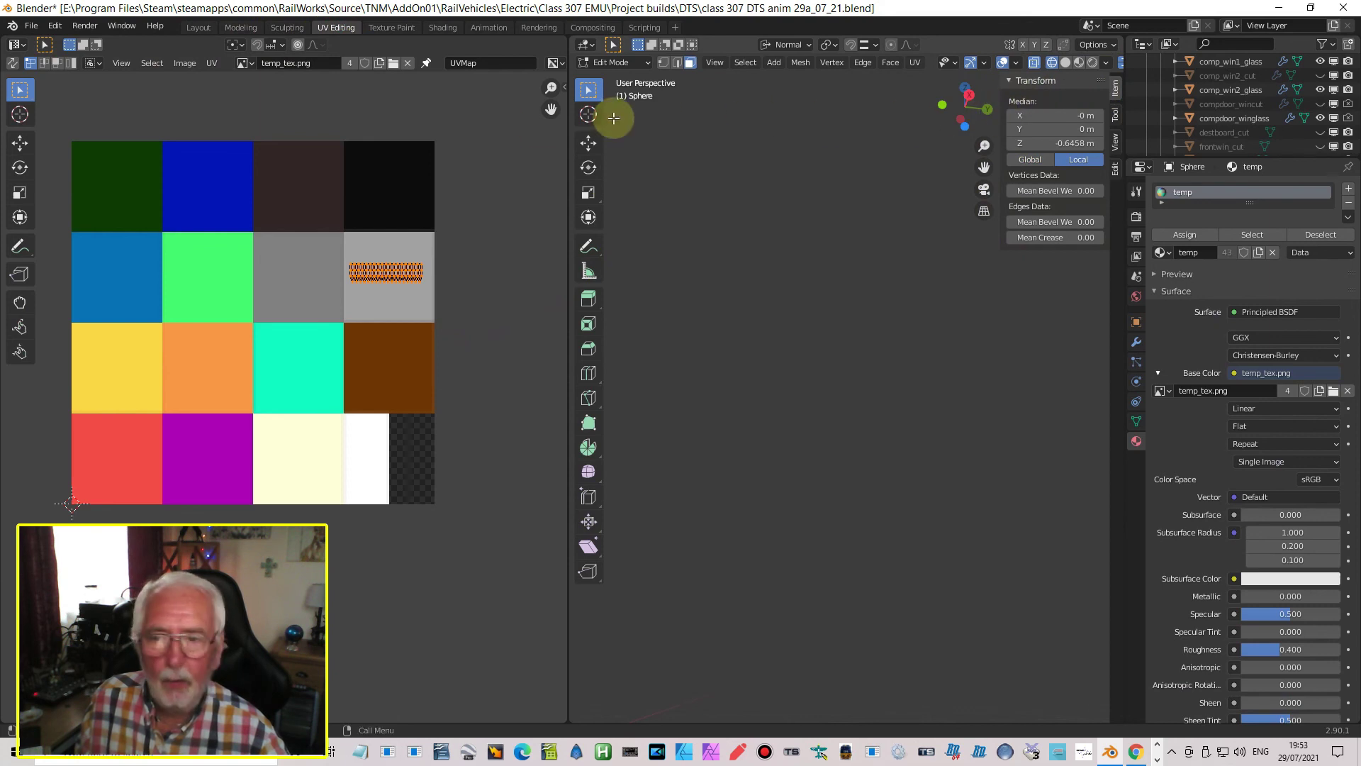
Pick a triangle in the dome's UV strip on the light grey swatch and grow the selection to the whole strip
{"action": "key", "text": "g"}
{"action": "left_click", "coordinate": [406, 274]}
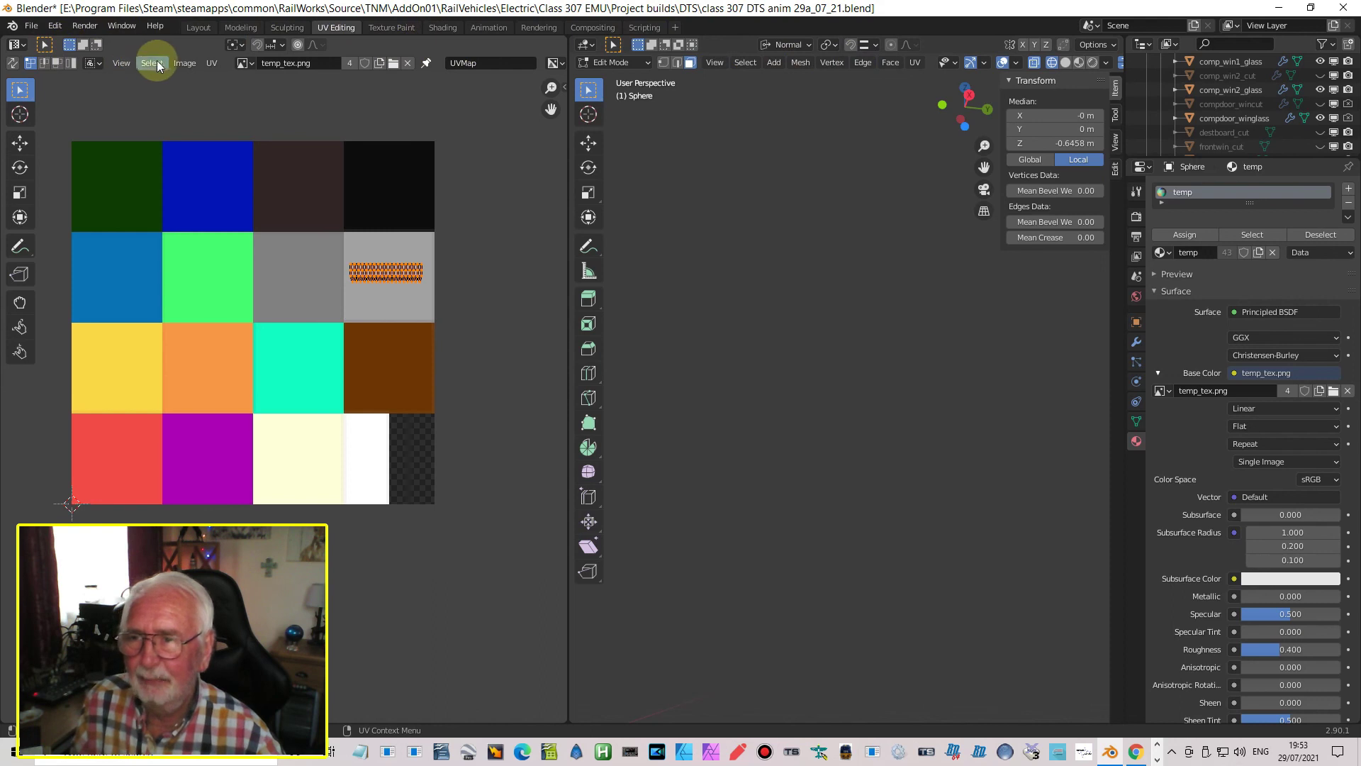
{"action": "scroll", "coordinate": [404, 264], "scroll_direction": "up", "scroll_amount": 3}
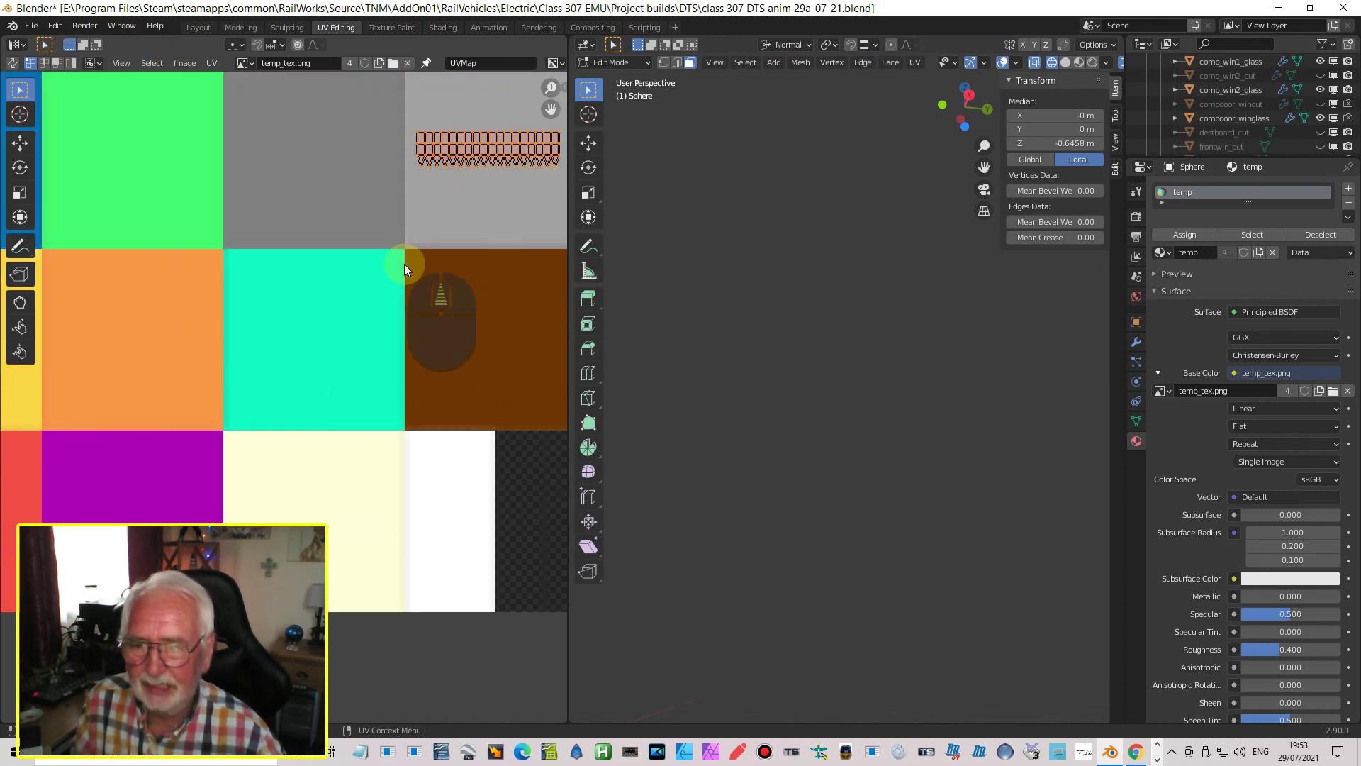
{"action": "scroll", "coordinate": [404, 264], "scroll_direction": "up", "scroll_amount": 2}
{"action": "scroll", "coordinate": [282, 303], "scroll_direction": "up", "scroll_amount": 5, "text": "shift"}
{"action": "scroll", "coordinate": [479, 323], "scroll_direction": "up", "scroll_amount": 1}
{"action": "scroll", "coordinate": [480, 323], "scroll_direction": "down", "scroll_amount": 3, "text": "shift"}
{"action": "scroll", "coordinate": [411, 271], "scroll_direction": "up", "scroll_amount": 4, "text": "shift"}
{"action": "left_click", "coordinate": [388, 352], "text": "shift"}
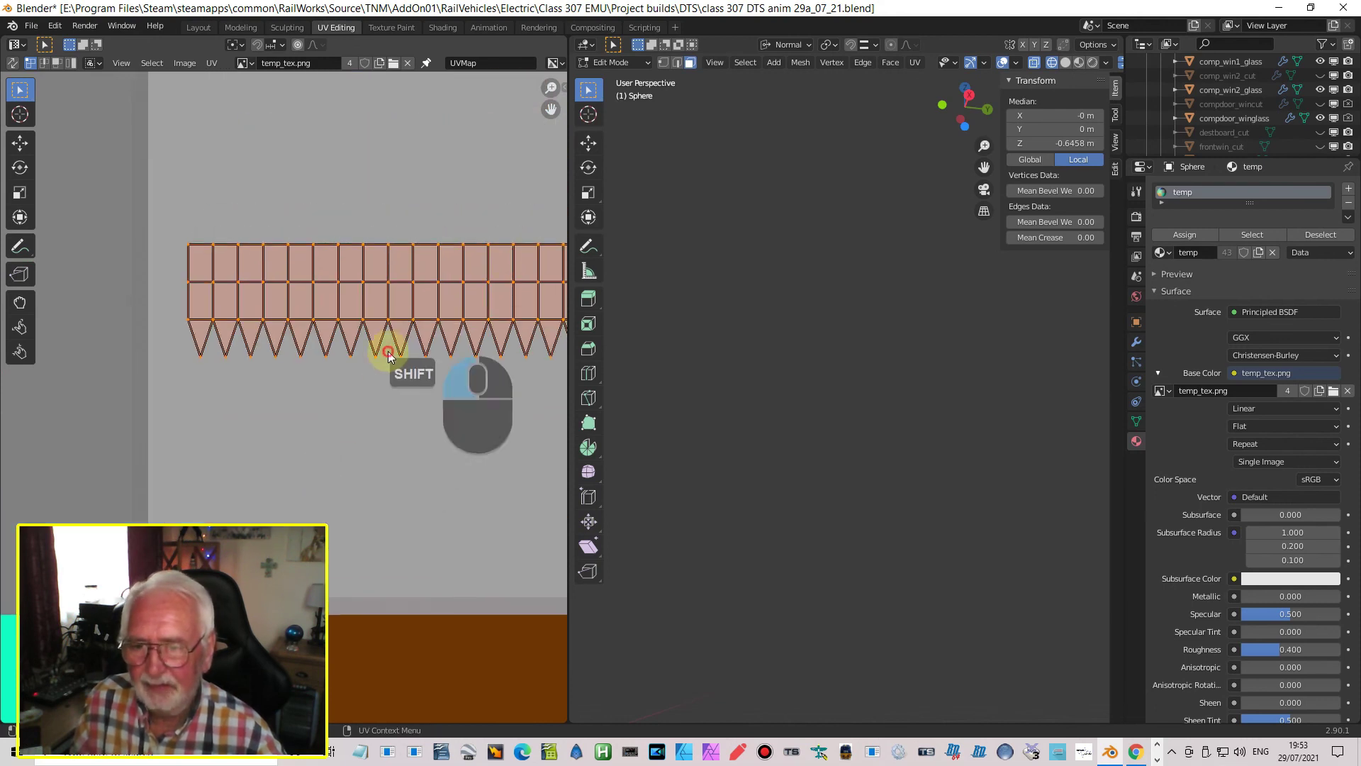
{"action": "left_click", "coordinate": [373, 346]}
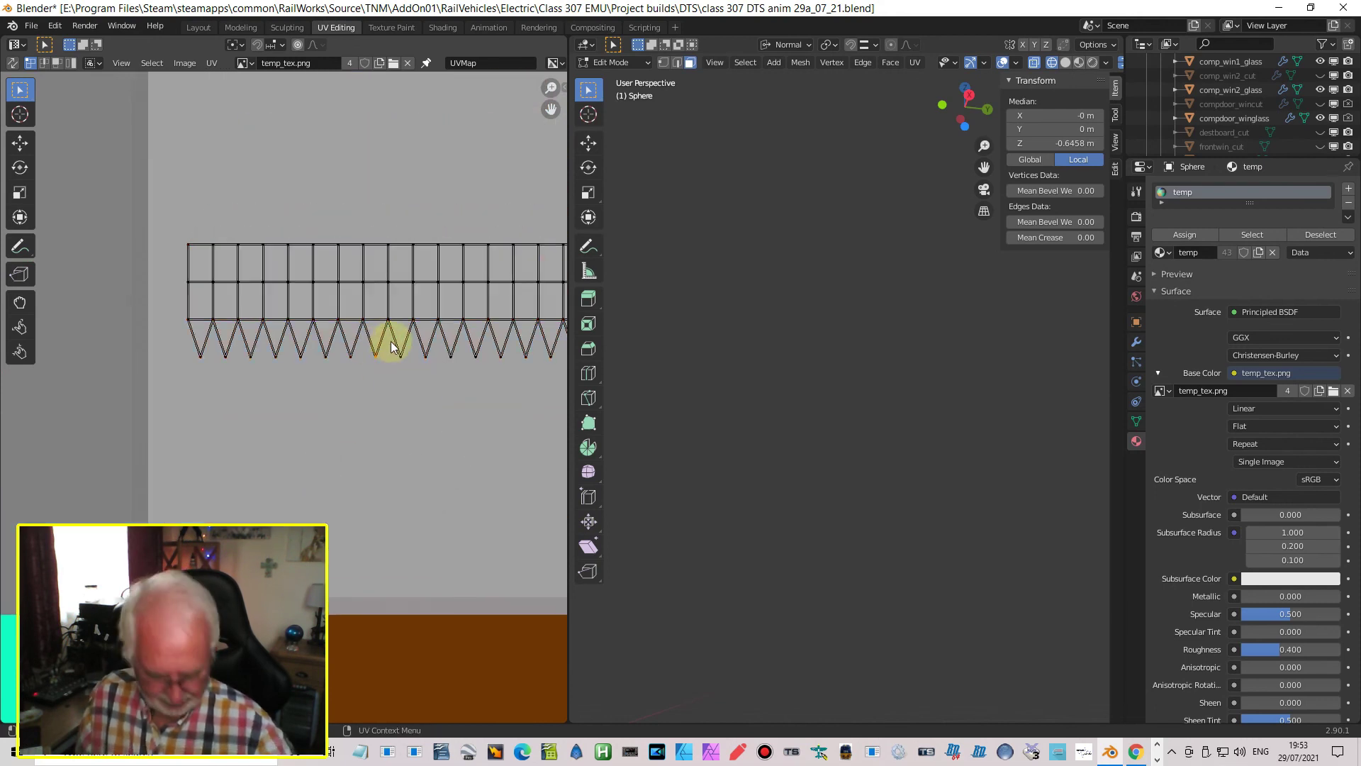
{"action": "key", "text": "ctrl+KP_Add"}
{"action": "key", "text": "ctrl+KP_Add"}
{"action": "key", "text": "ctrl+KP_Add"}
{"action": "key", "text": "ctrl+KP_Add"}
{"action": "key", "text": "ctrl+KP_Add"}
{"action": "key", "text": "ctrl+KP_Add"}
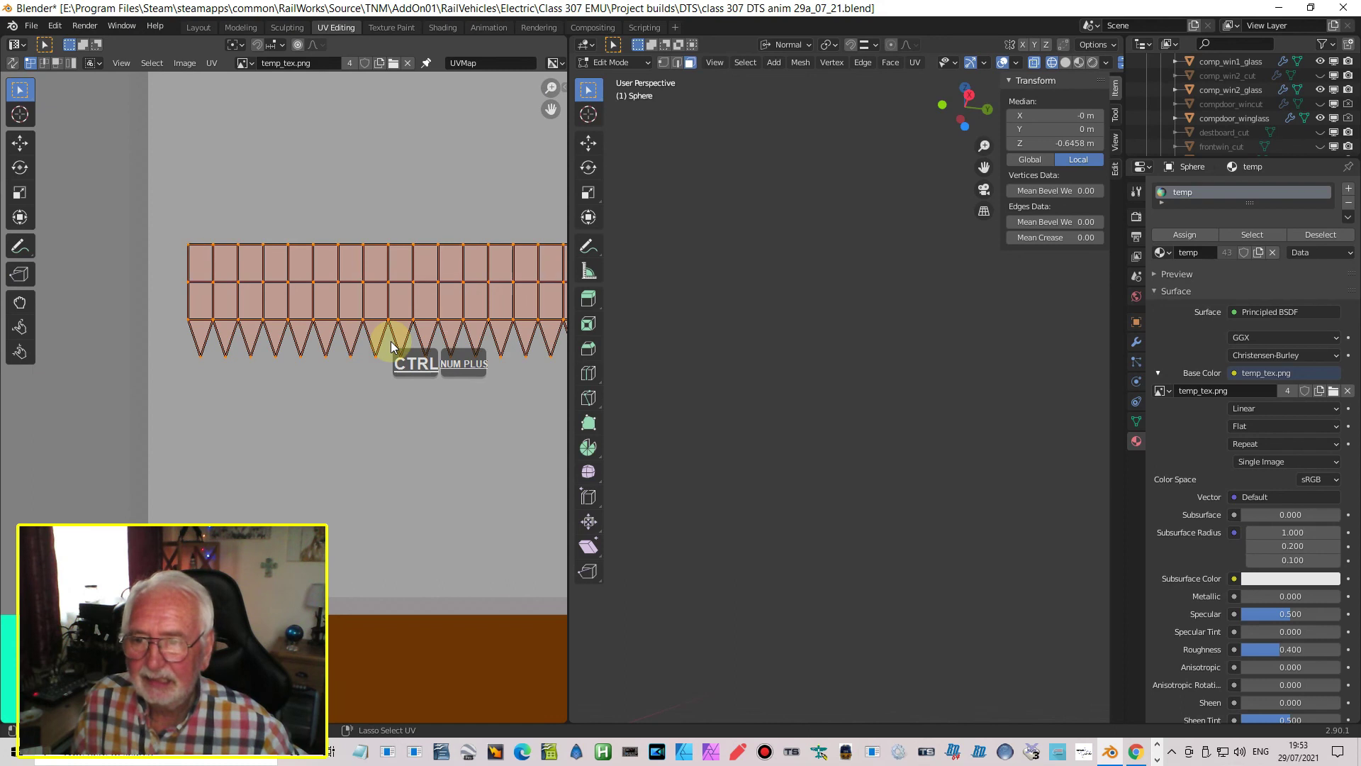
Move the dome's UV strip from the light grey swatch onto the cream swatch and return to the Layout workspace
{"action": "scroll", "coordinate": [291, 225], "scroll_direction": "down", "scroll_amount": 3}
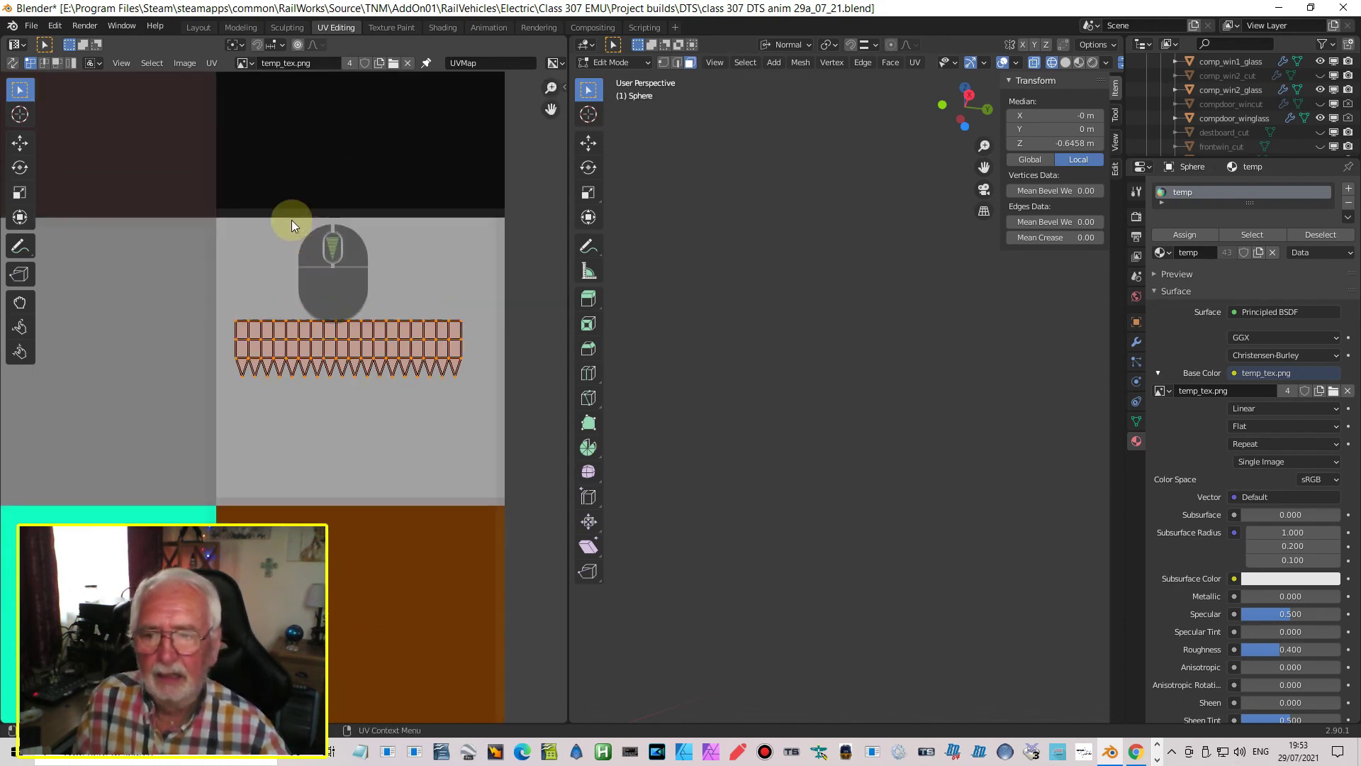
{"action": "scroll", "coordinate": [292, 224], "scroll_direction": "down", "scroll_amount": 8}
{"action": "scroll", "coordinate": [312, 437], "scroll_direction": "down", "scroll_amount": 1}
{"action": "middle_click_drag", "start_coordinate": [312, 437], "coordinate": [376, 331], "text": "shift"}
{"action": "key", "text": "g"}
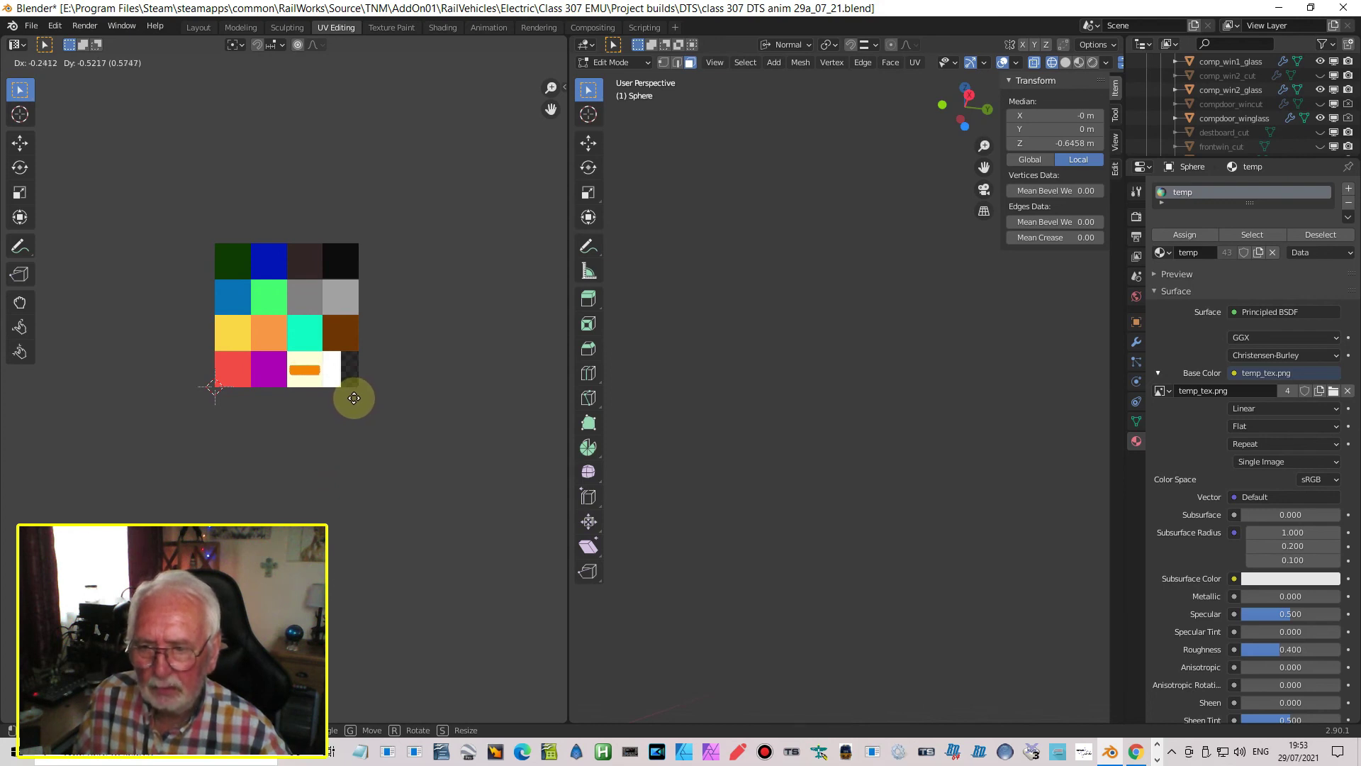
{"action": "left_click", "coordinate": [354, 397]}
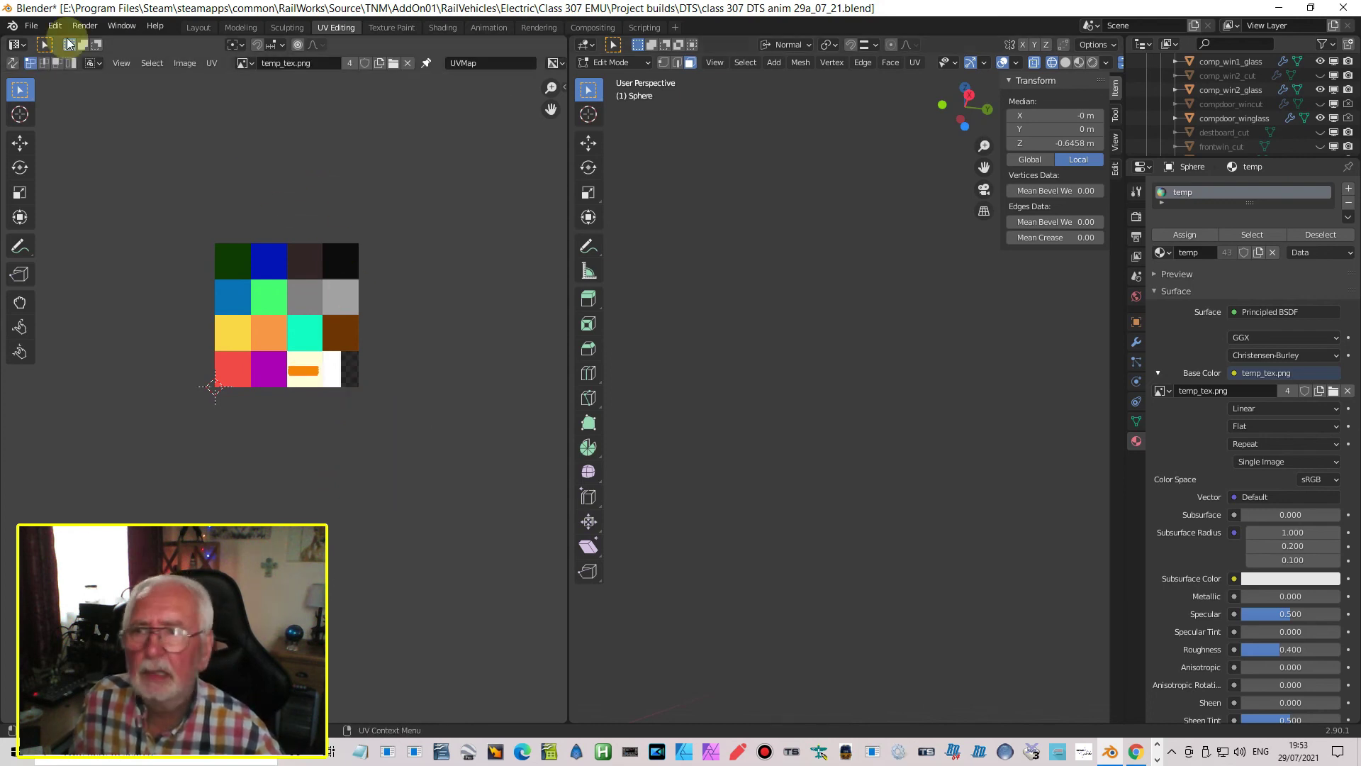
{"action": "left_click", "coordinate": [197, 27]}
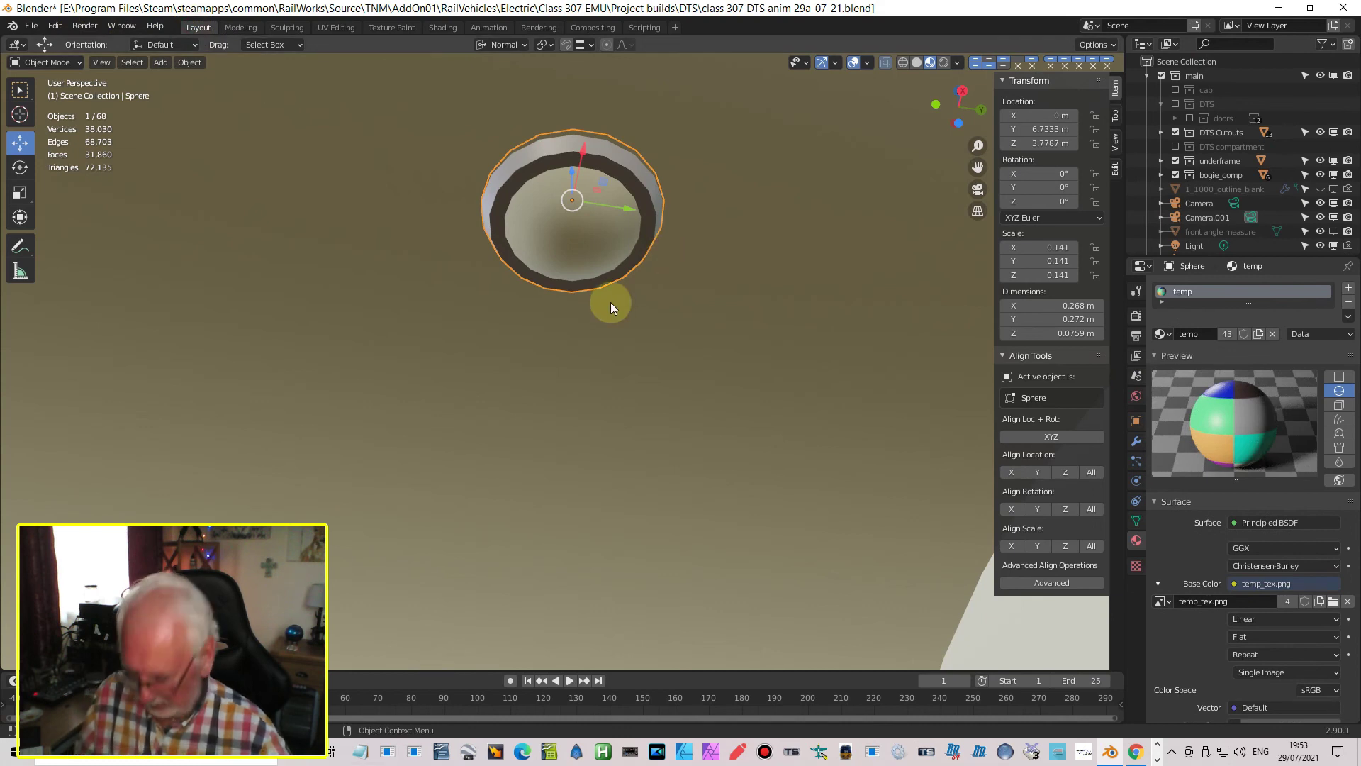
Examine the textured ceiling light from below, and the furnished compartment through the open doorway
{"action": "key", "text": "Tab"}
{"action": "key", "text": "Tab"}
{"action": "middle_click_drag", "start_coordinate": [618, 278], "coordinate": [539, 461]}
{"action": "left_click", "coordinate": [560, 469]}
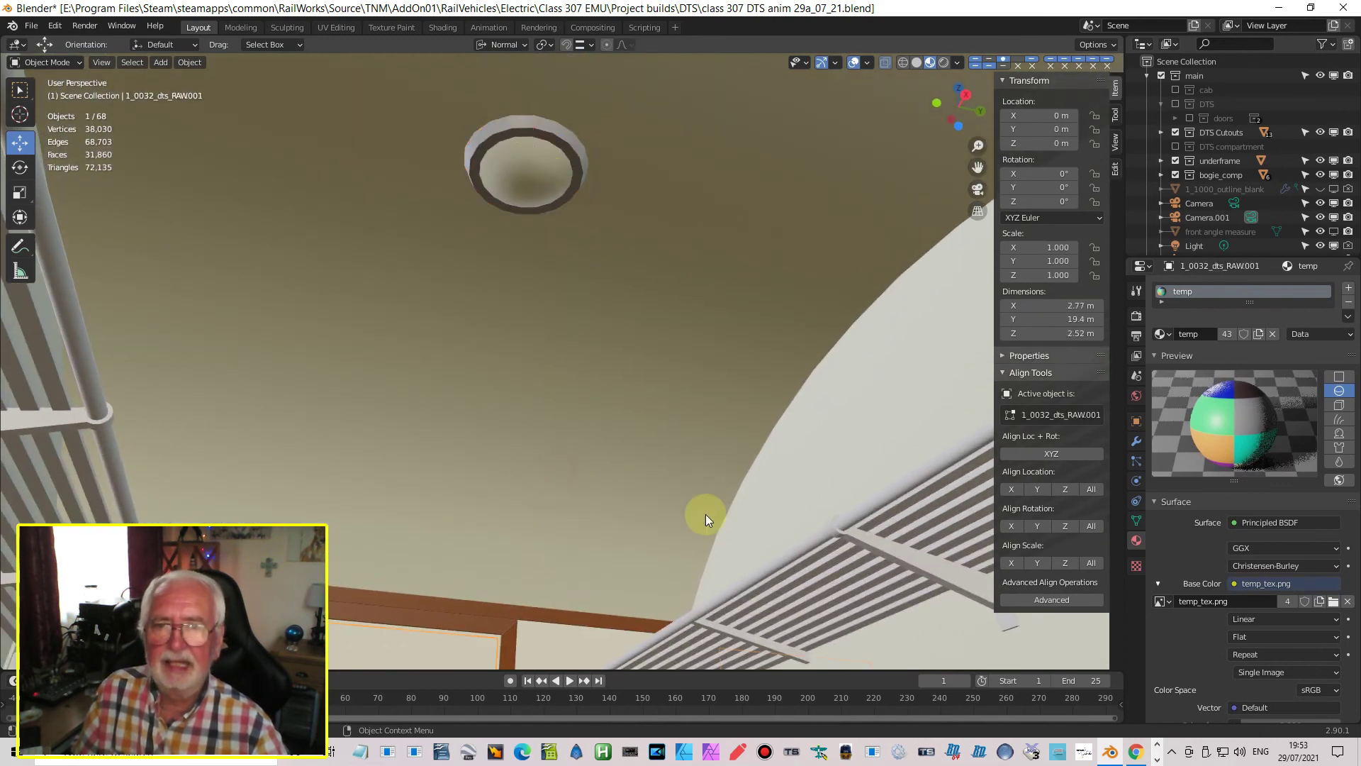
{"action": "middle_click_drag", "start_coordinate": [728, 435], "coordinate": [593, 458]}
{"action": "scroll", "coordinate": [518, 469], "scroll_direction": "down", "scroll_amount": 4}
{"action": "scroll", "coordinate": [605, 431], "scroll_direction": "up", "scroll_amount": 2}
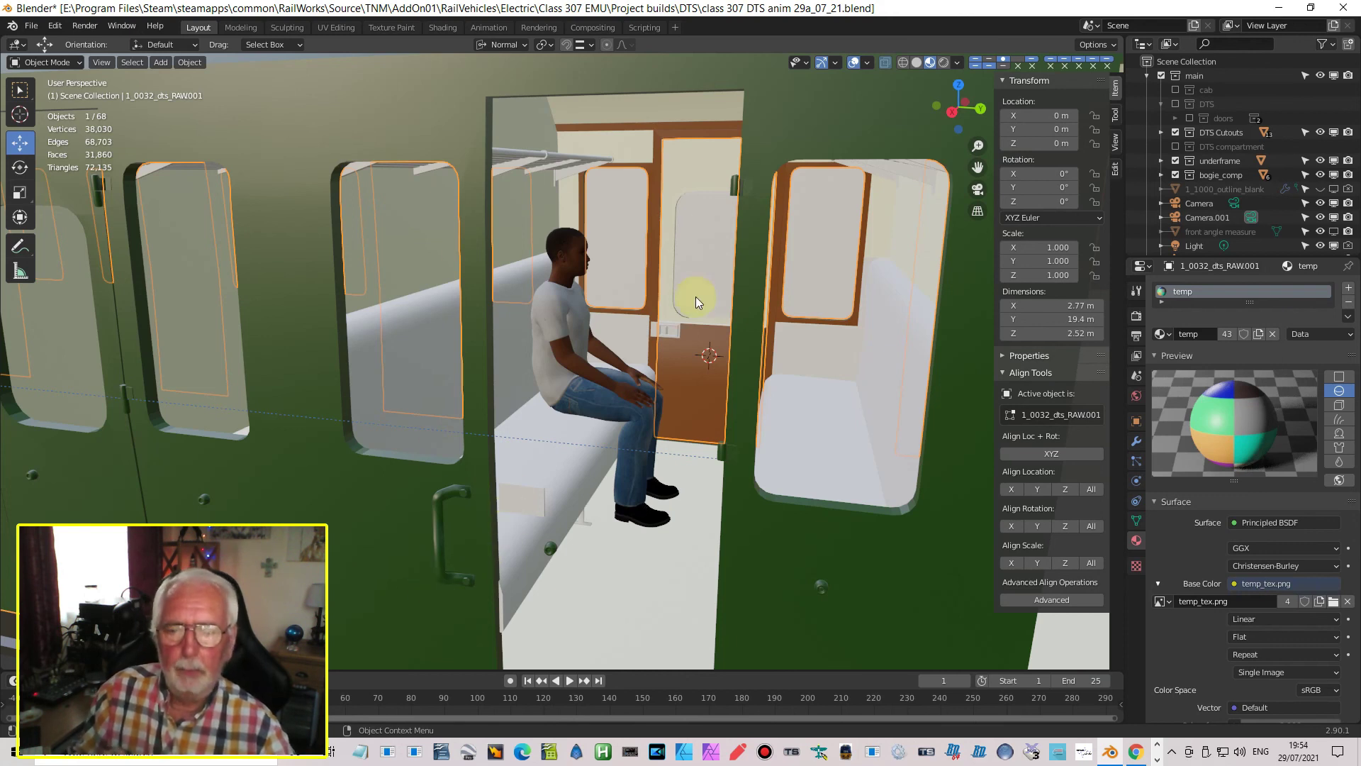
{"action": "middle_click_drag", "start_coordinate": [602, 444], "coordinate": [608, 336]}
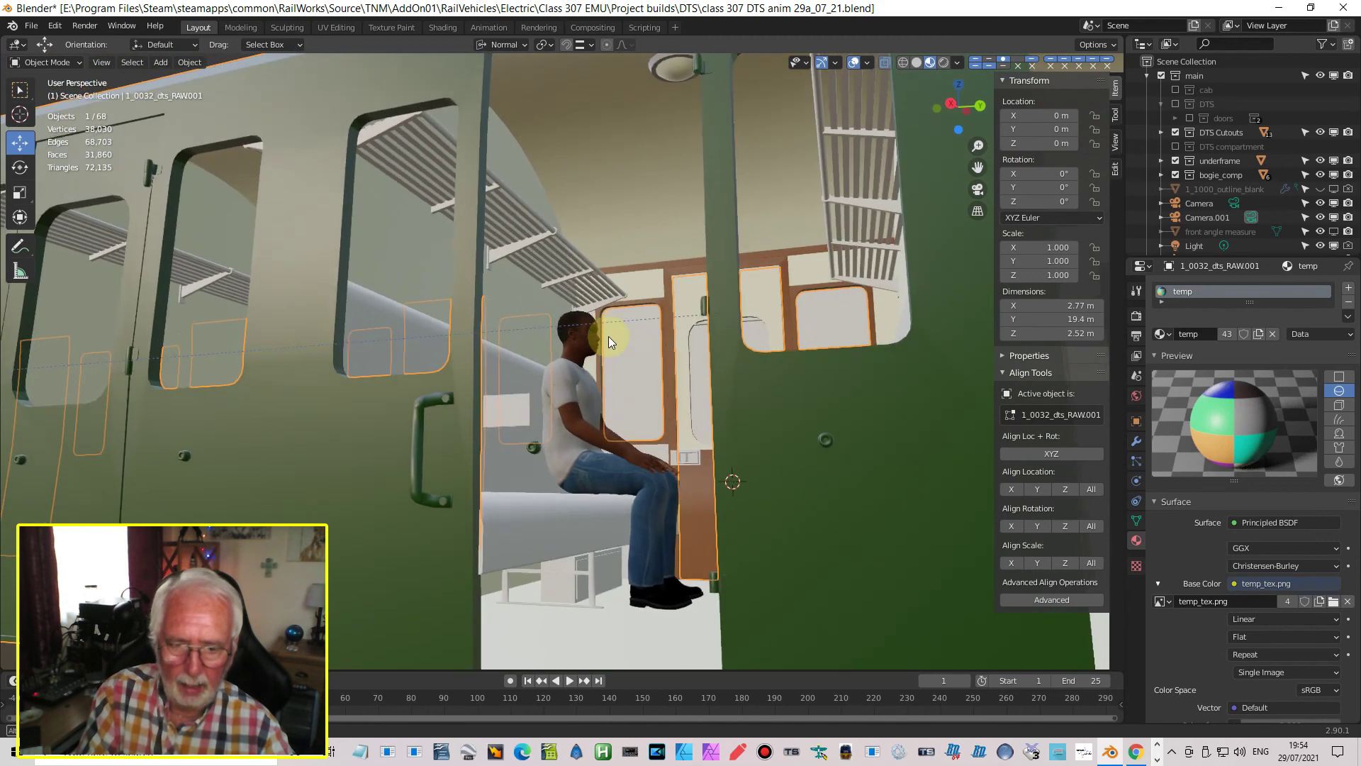
Inspect the heater box under the seat, the seat cushion and the seat back beside the seated figure
{"action": "left_click", "coordinate": [606, 577]}
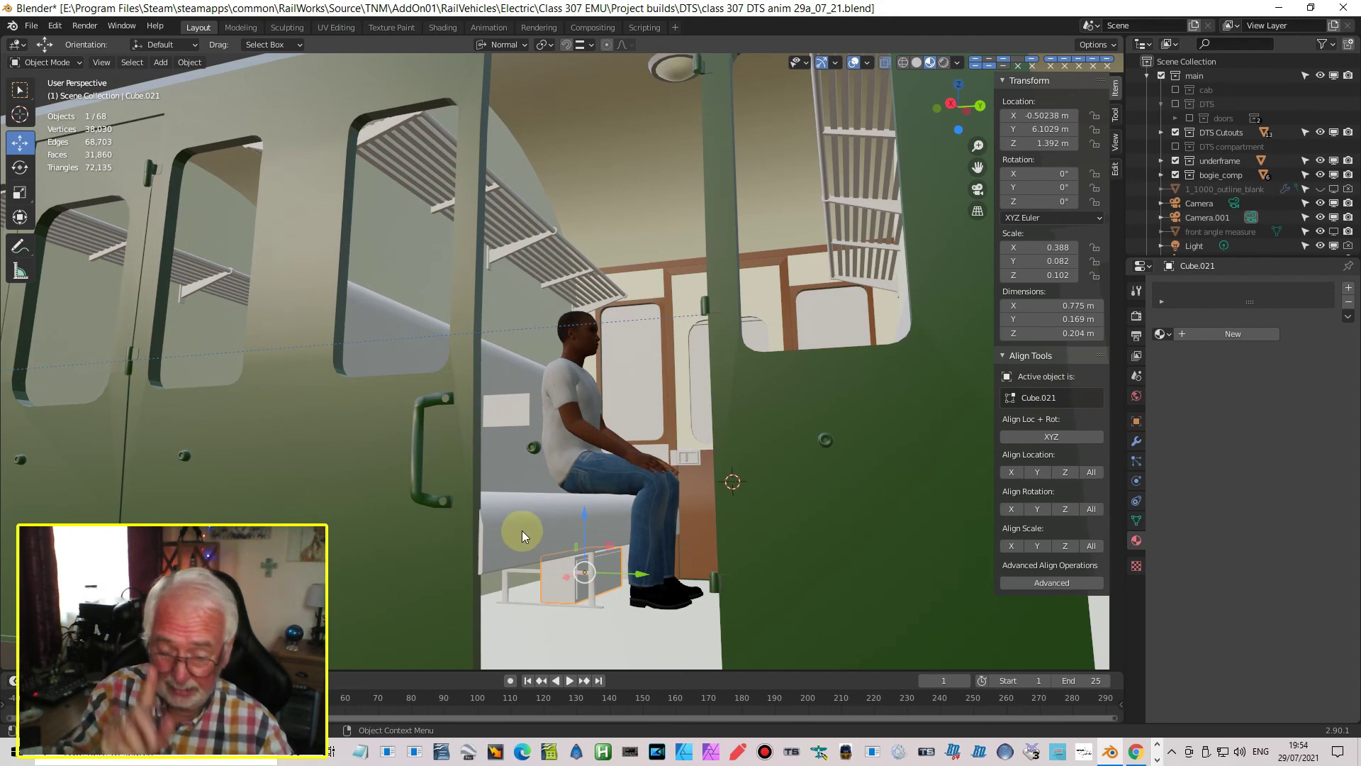
{"action": "middle_click_drag", "start_coordinate": [512, 513], "coordinate": [535, 469]}
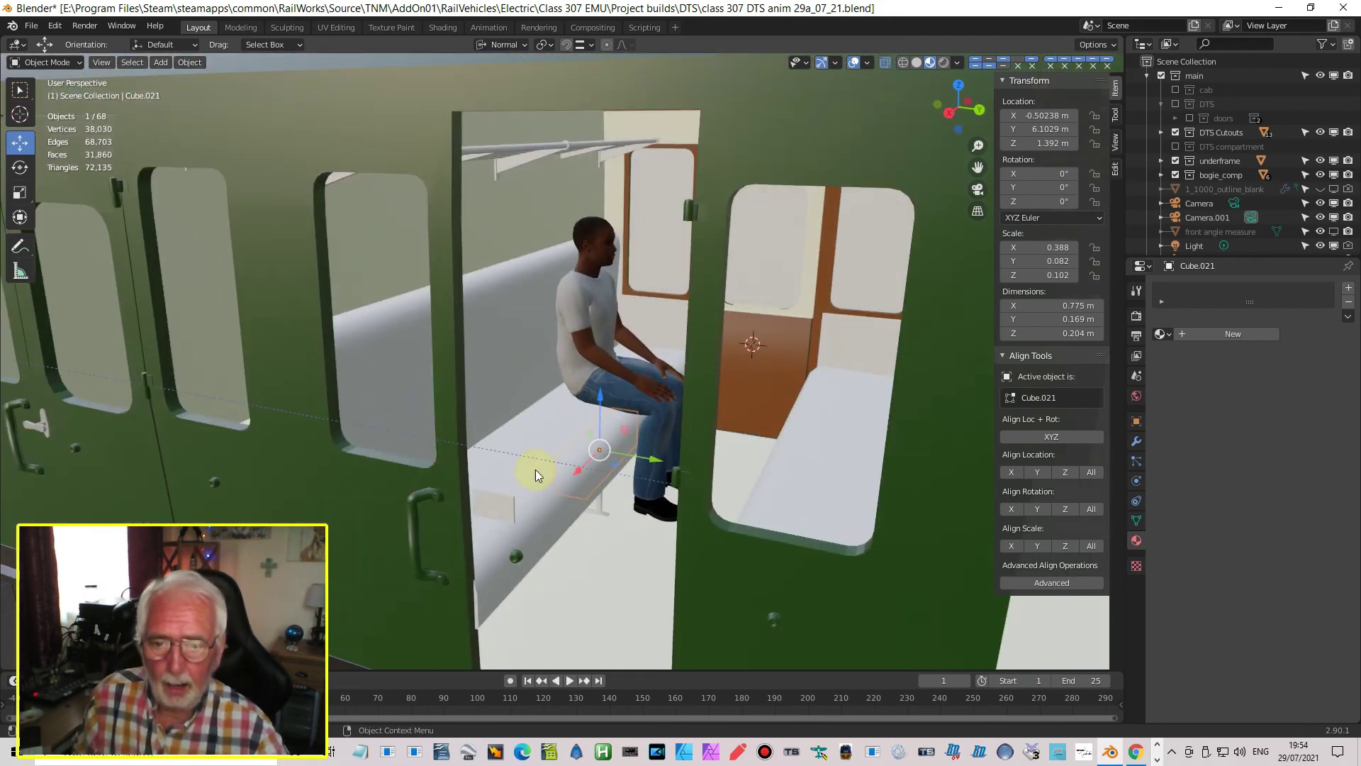
{"action": "left_click", "coordinate": [528, 420]}
{"action": "left_click", "coordinate": [484, 374]}
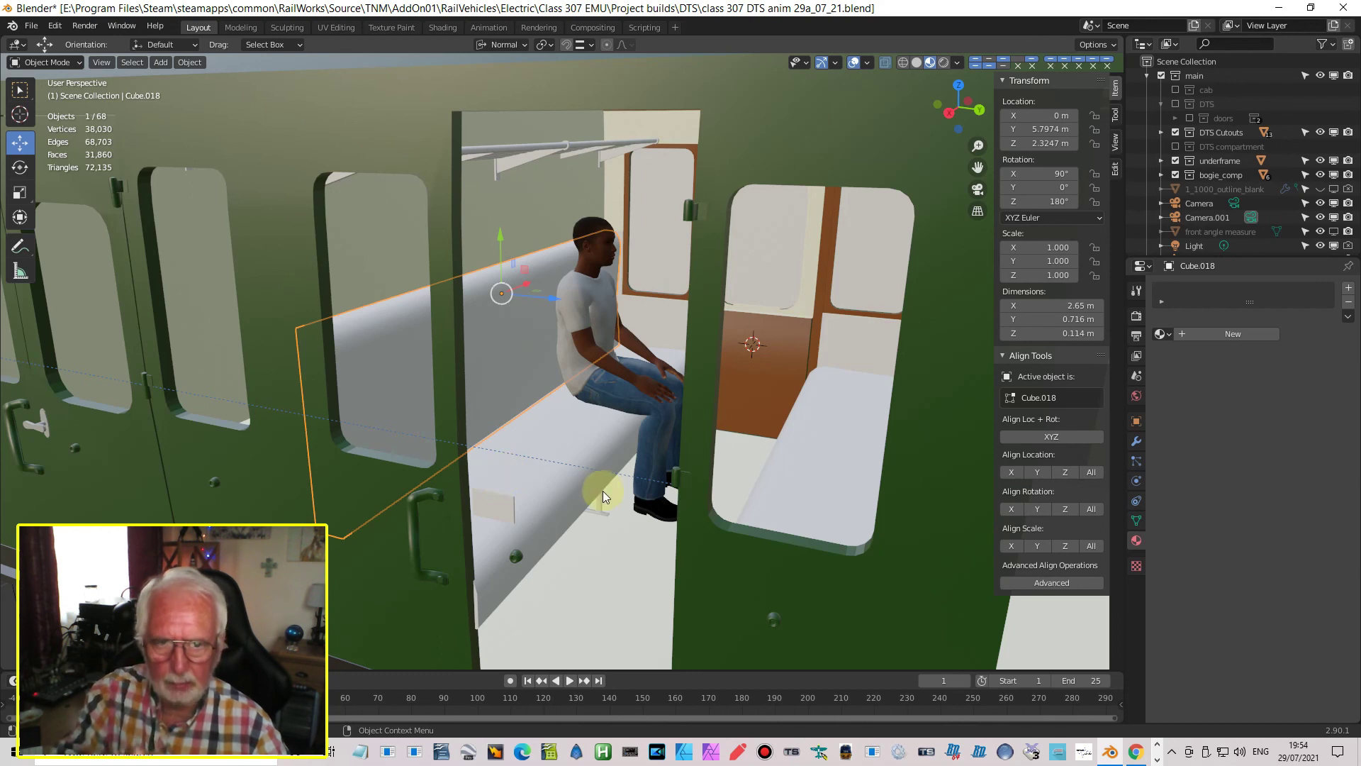
{"action": "middle_click_drag", "start_coordinate": [595, 494], "coordinate": [593, 448]}
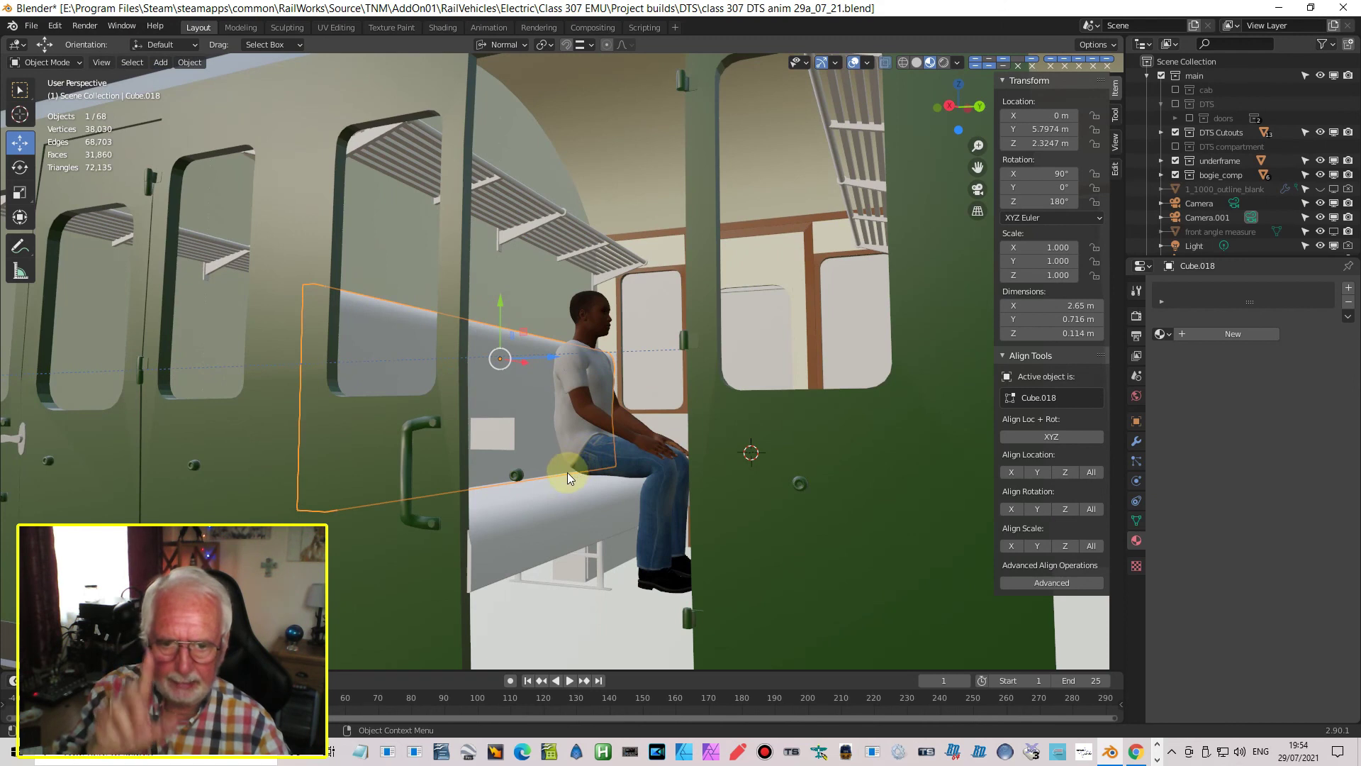